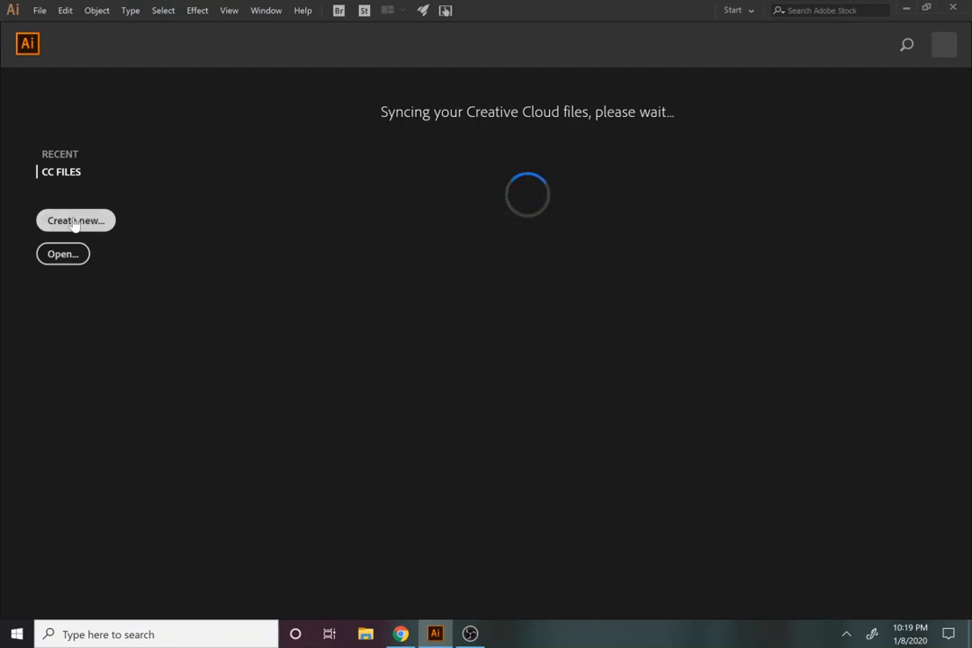
Step: Create a new 1920 x 1080 px Web-Large document and reset the Essentials workspace
{"action": "left_click", "coordinate": [75, 222]}
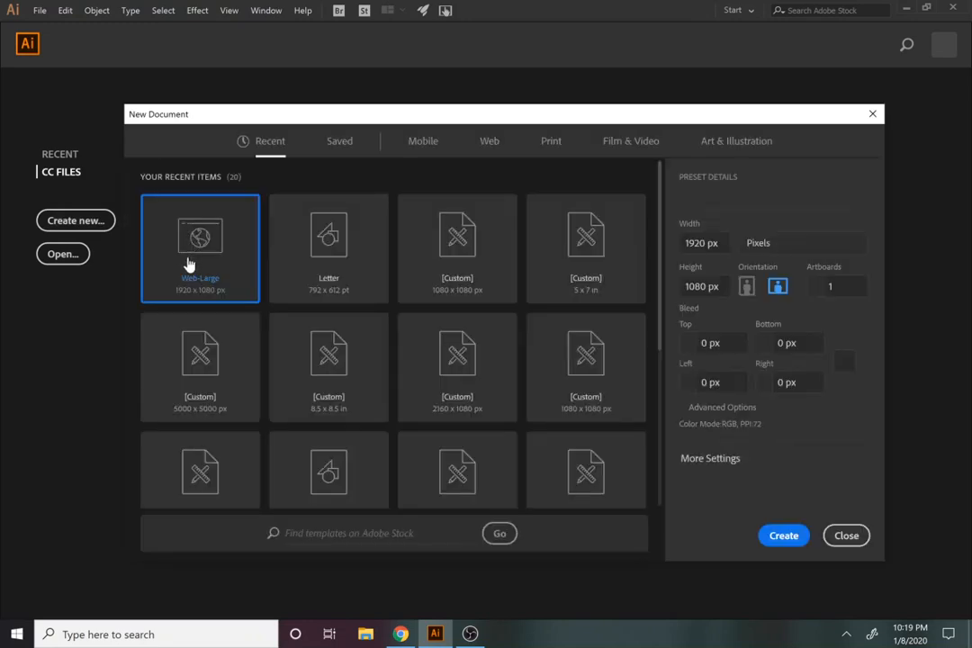
{"action": "left_click", "coordinate": [770, 538]}
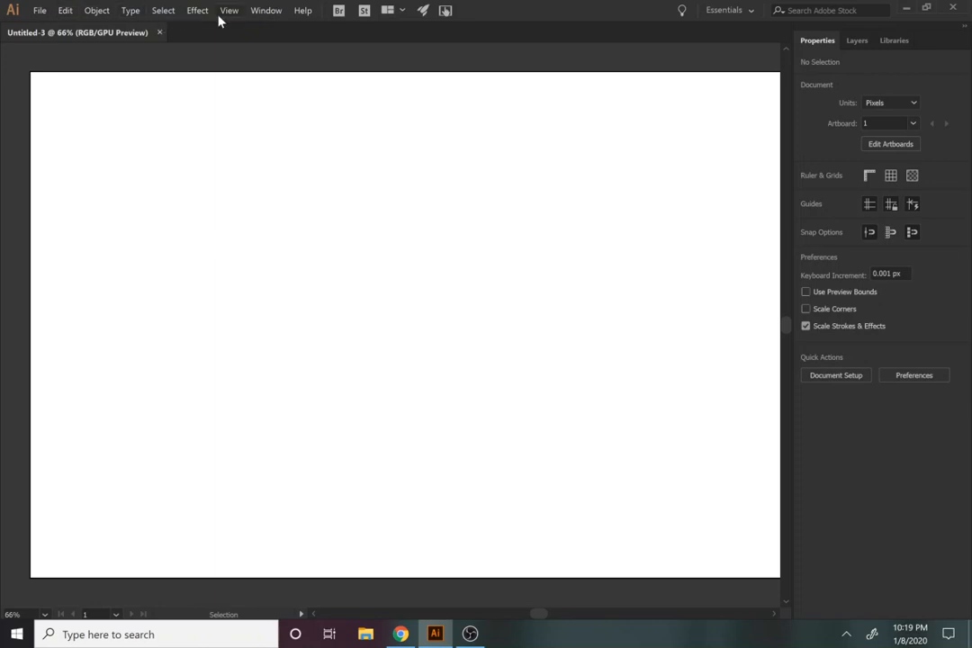
{"action": "left_click", "coordinate": [267, 10]}
{"action": "mouse_move", "coordinate": [414, 63]}
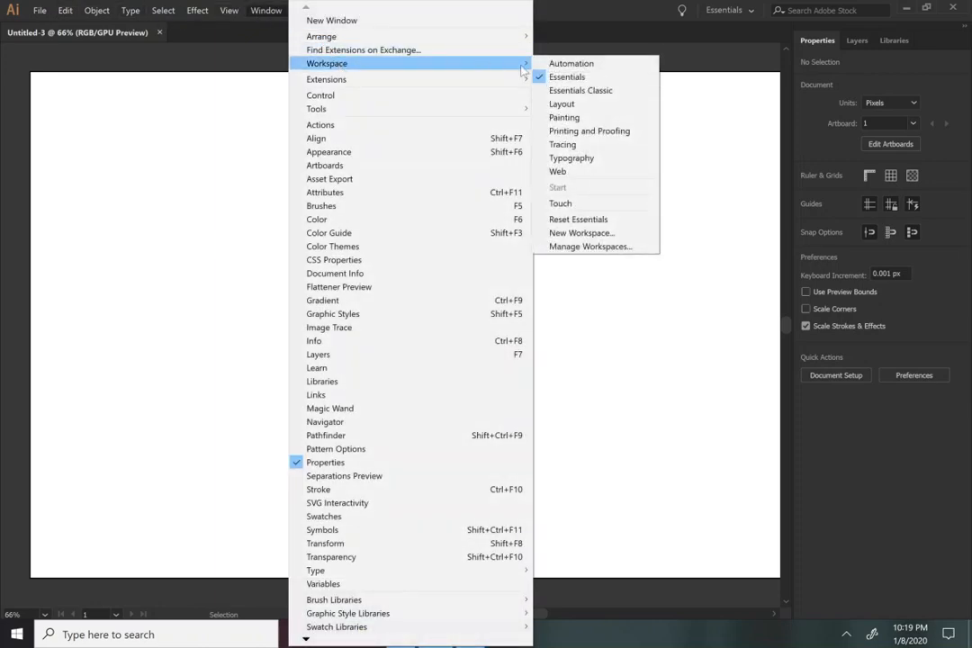
{"action": "left_click", "coordinate": [582, 219]}
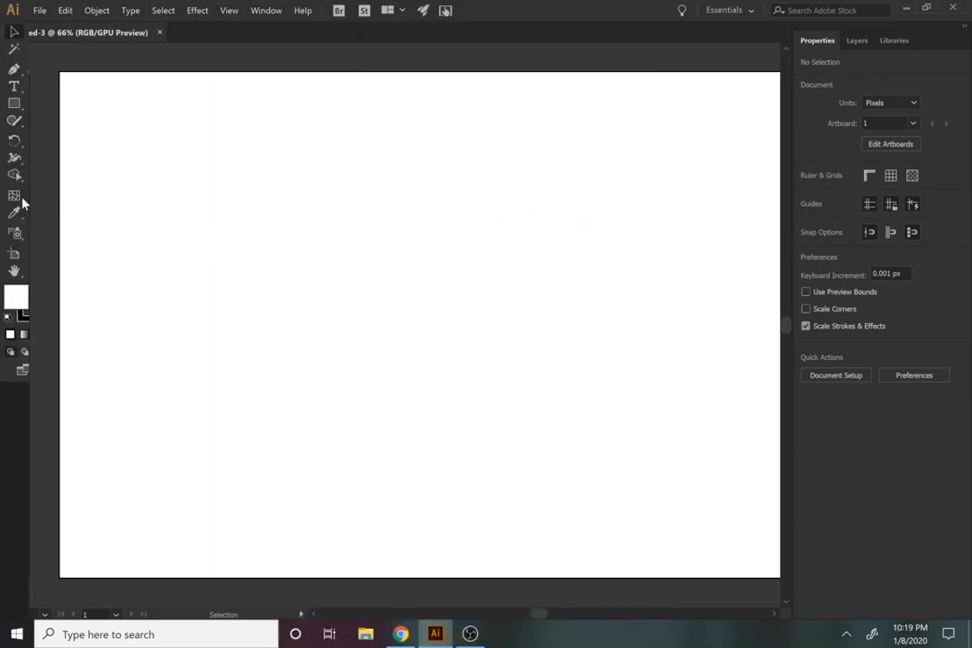
Step: Create a 10-point star with Radius 1 of 25 px and Radius 2 of 50 px
{"action": "left_click_drag", "start_coordinate": [13, 126], "coordinate": [77, 191]}
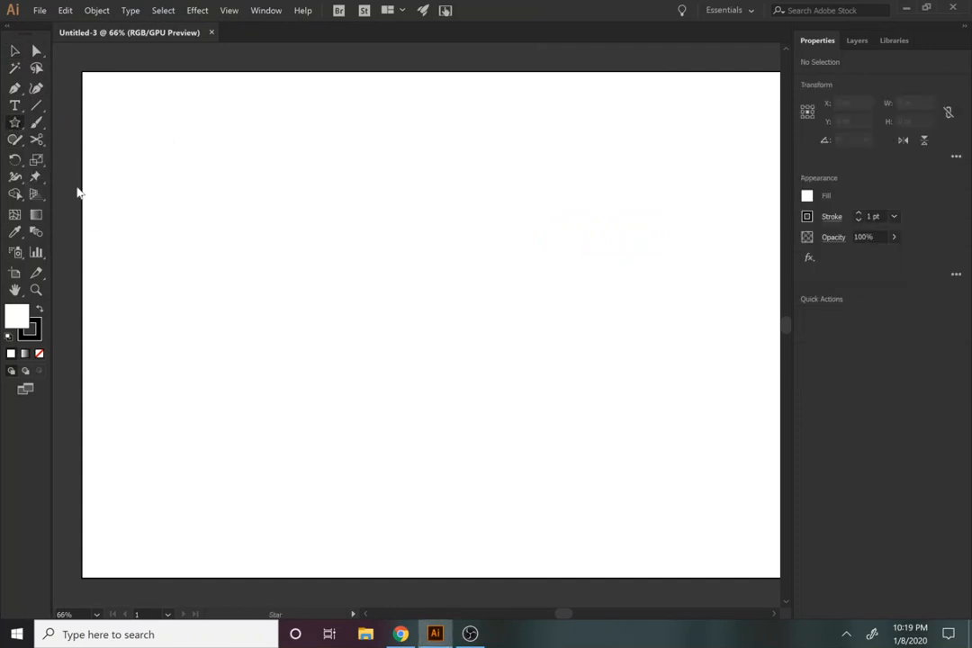
{"action": "left_click", "coordinate": [258, 250]}
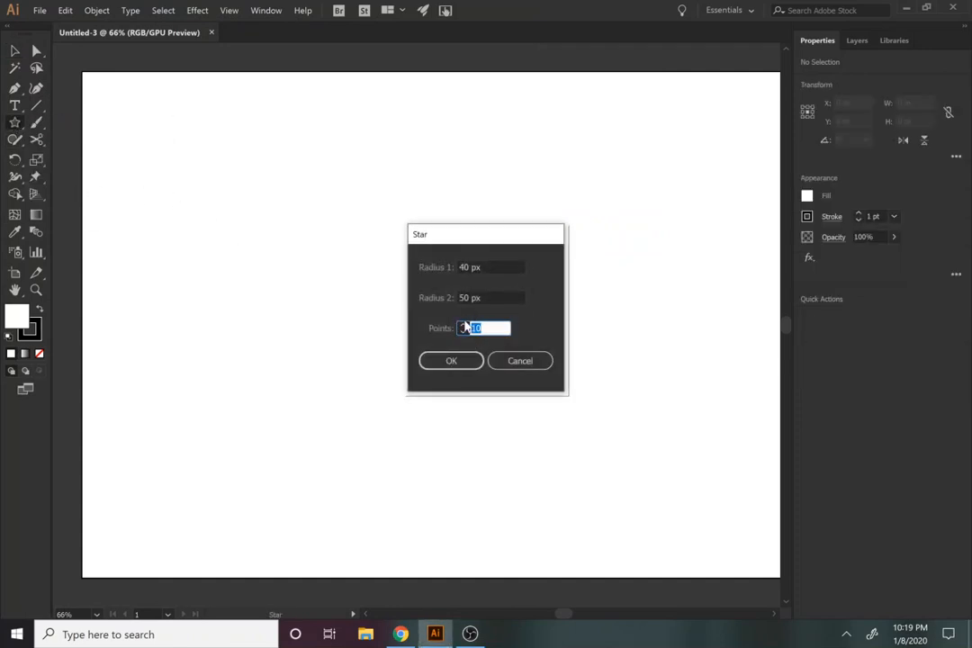
{"action": "left_click", "coordinate": [463, 331]}
{"action": "left_click", "coordinate": [463, 325]}
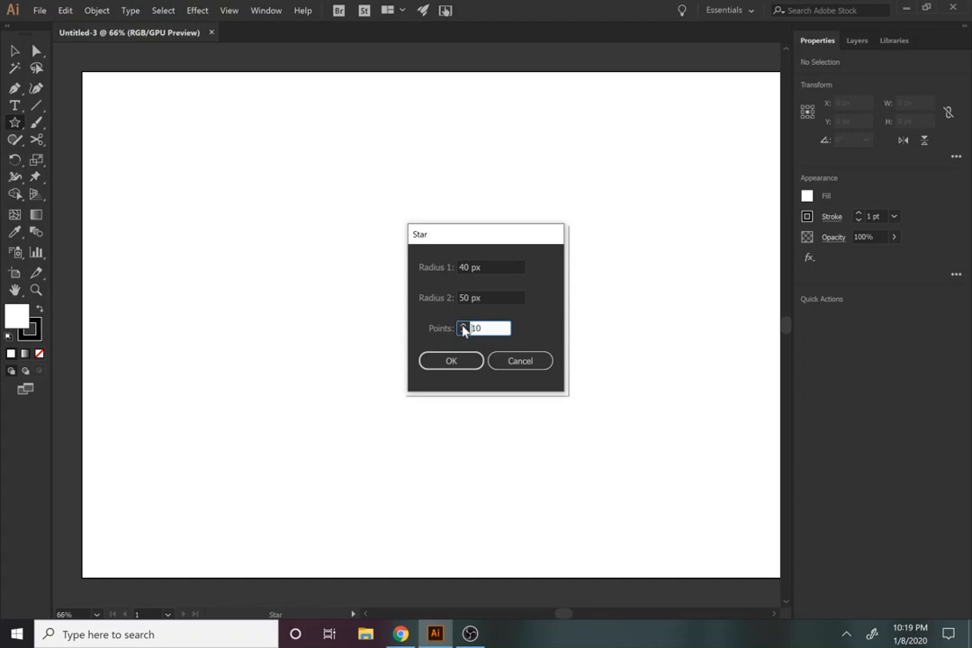
{"action": "double_click", "coordinate": [467, 267]}
{"action": "type", "text": "2"}
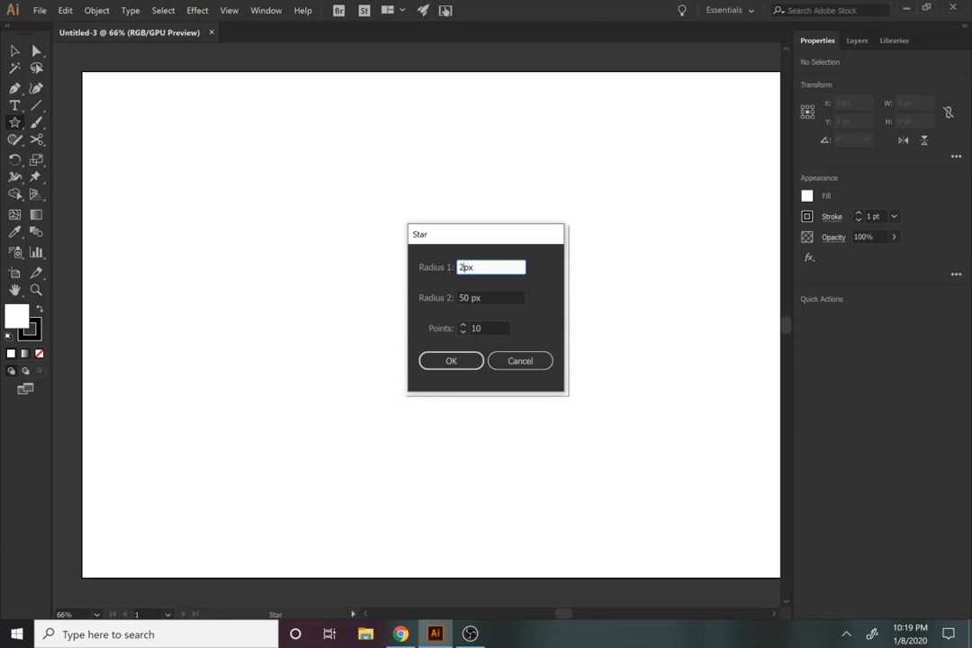
{"action": "type", "text": "5"}
{"action": "left_click", "coordinate": [467, 305]}
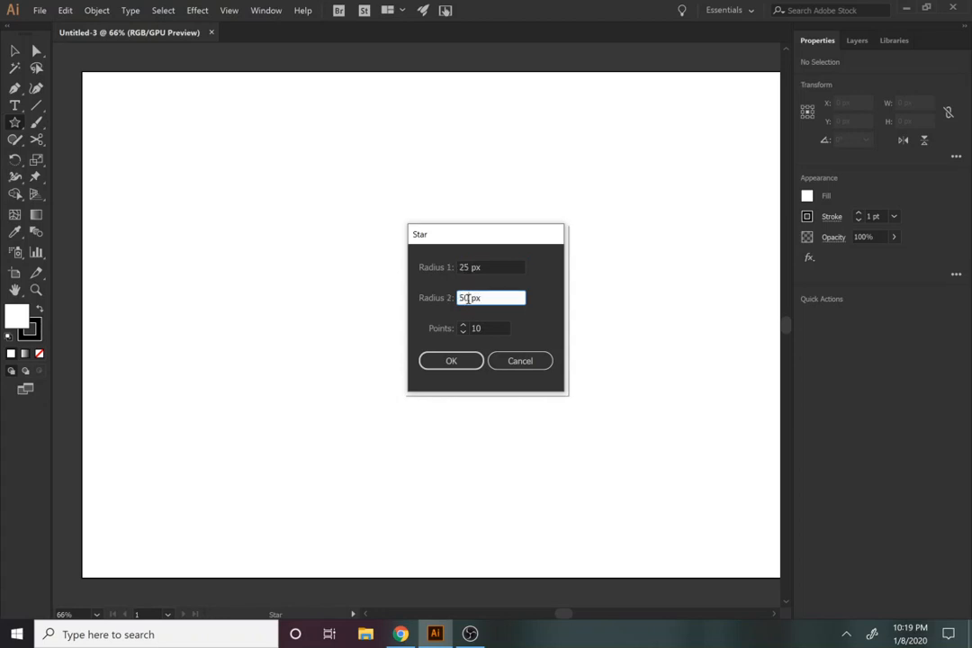
{"action": "left_click", "coordinate": [451, 361]}
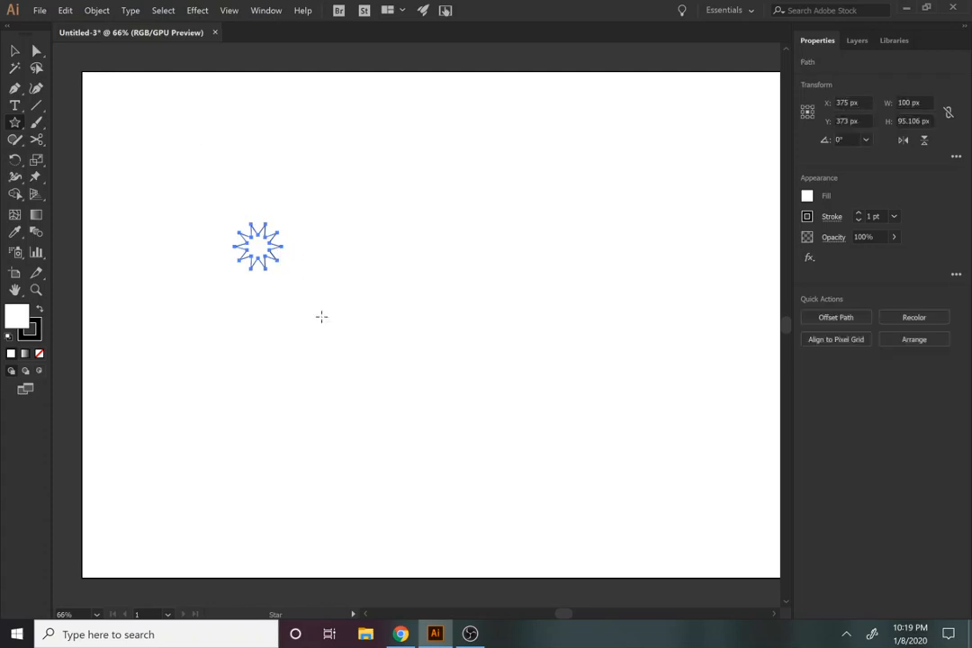
Step: Enlarge the star proportionally to about 440 px wide and remove its stroke
{"action": "left_click", "coordinate": [13, 48]}
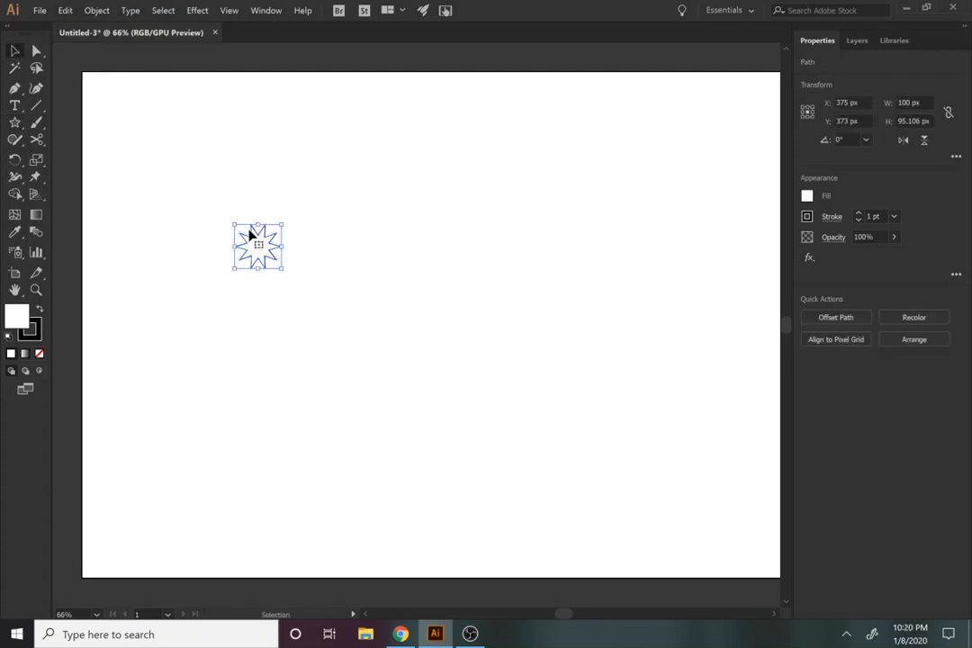
{"action": "left_click_drag", "start_coordinate": [285, 270], "coordinate": [479, 427]}
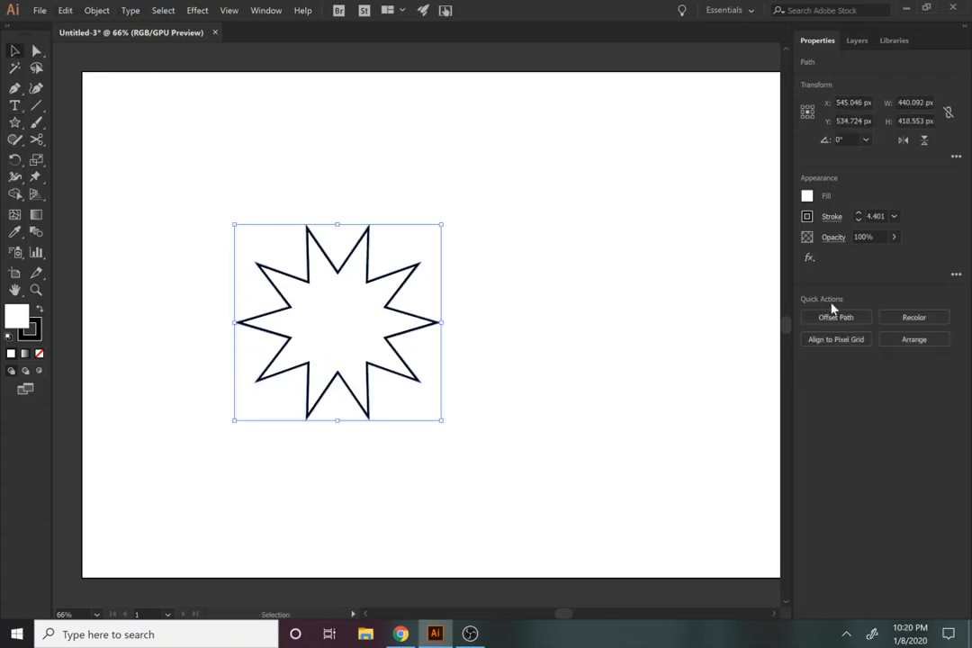
{"action": "left_click", "coordinate": [807, 217]}
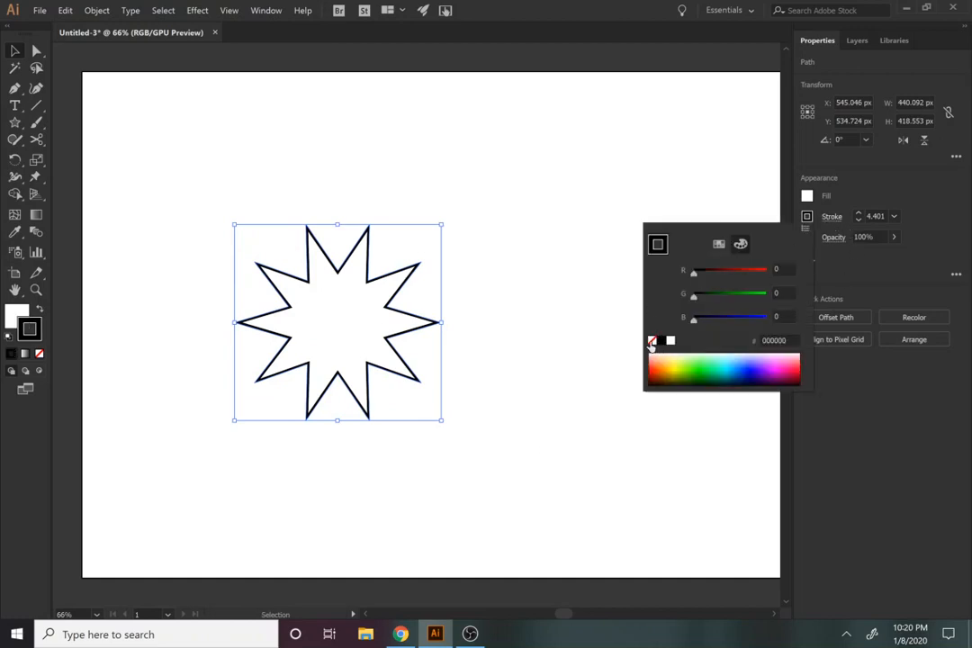
{"action": "left_click", "coordinate": [651, 339]}
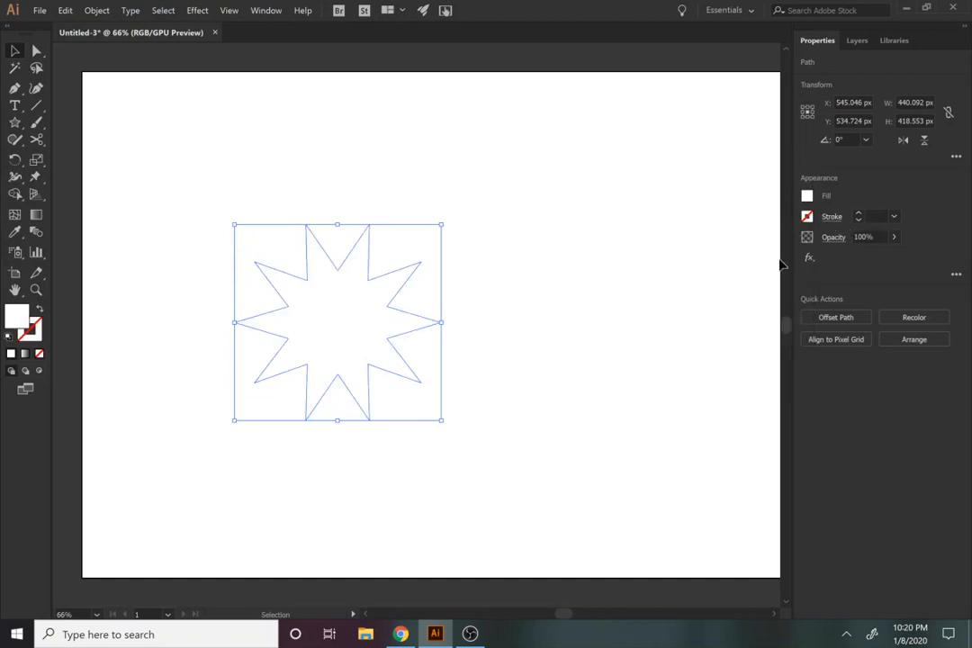
Step: Fill the star with blue and move it to the upper-left area of the artboard
{"action": "left_click", "coordinate": [809, 196]}
{"action": "left_click", "coordinate": [740, 349]}
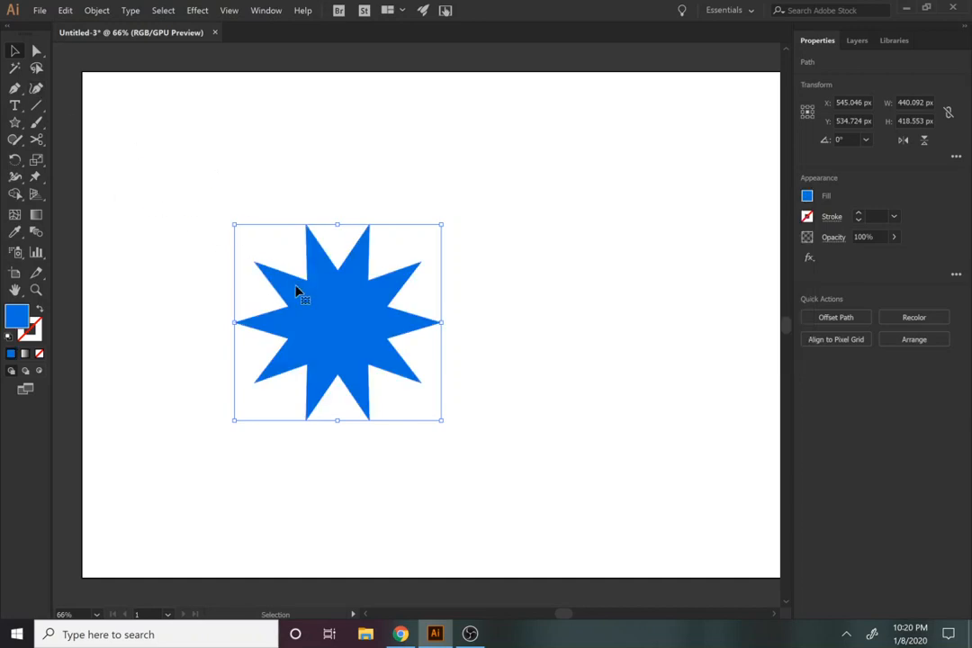
{"action": "left_click_drag", "start_coordinate": [297, 291], "coordinate": [156, 211]}
Step: Create a second 10-point star with Radius 1 of 40 px and Radius 2 of 50 px
{"action": "left_click", "coordinate": [14, 126]}
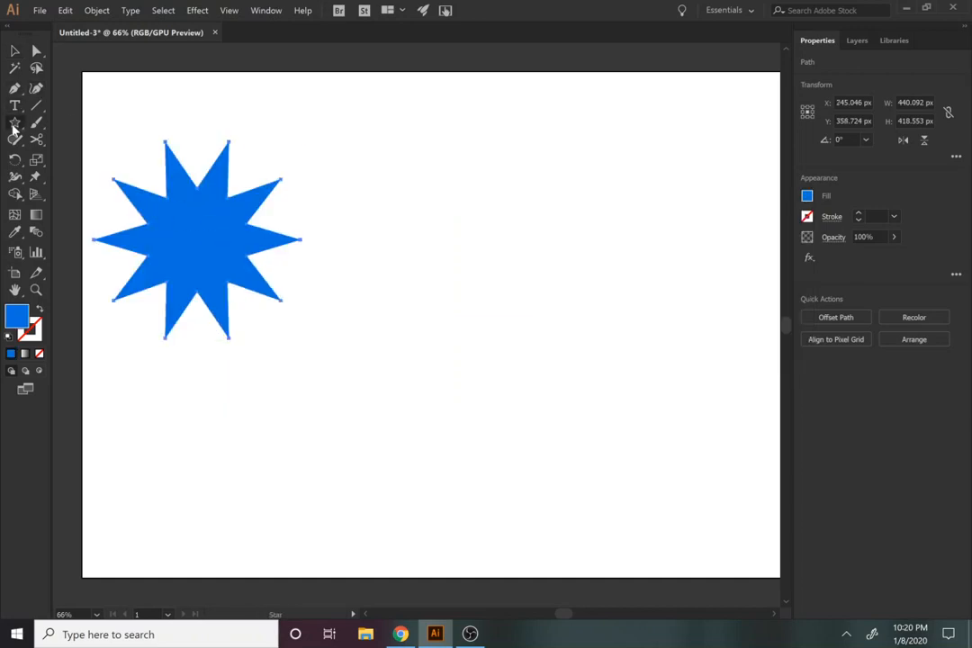
{"action": "left_click", "coordinate": [514, 354]}
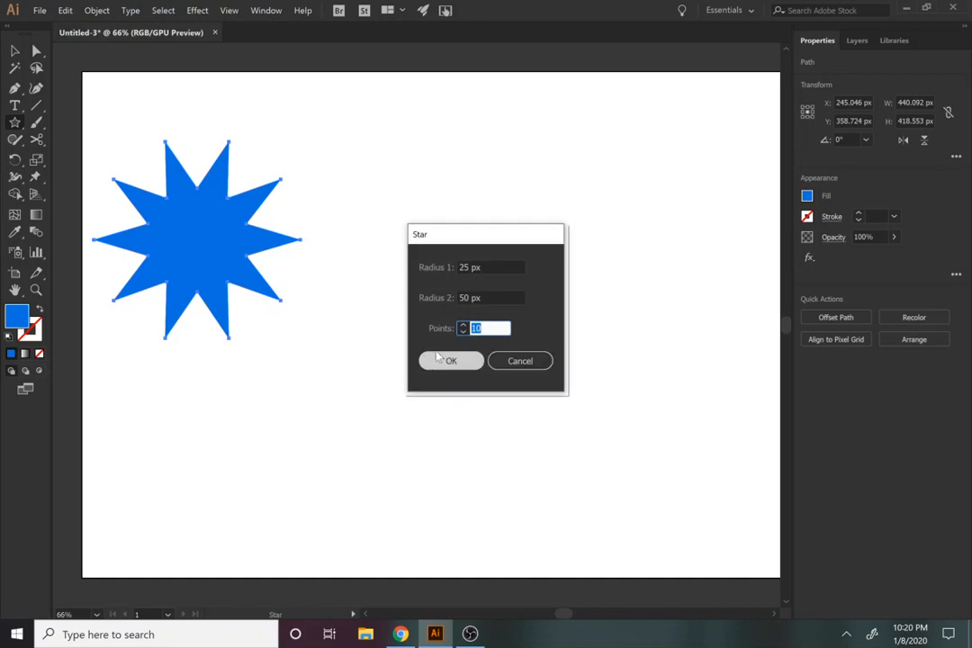
{"action": "double_click", "coordinate": [462, 267]}
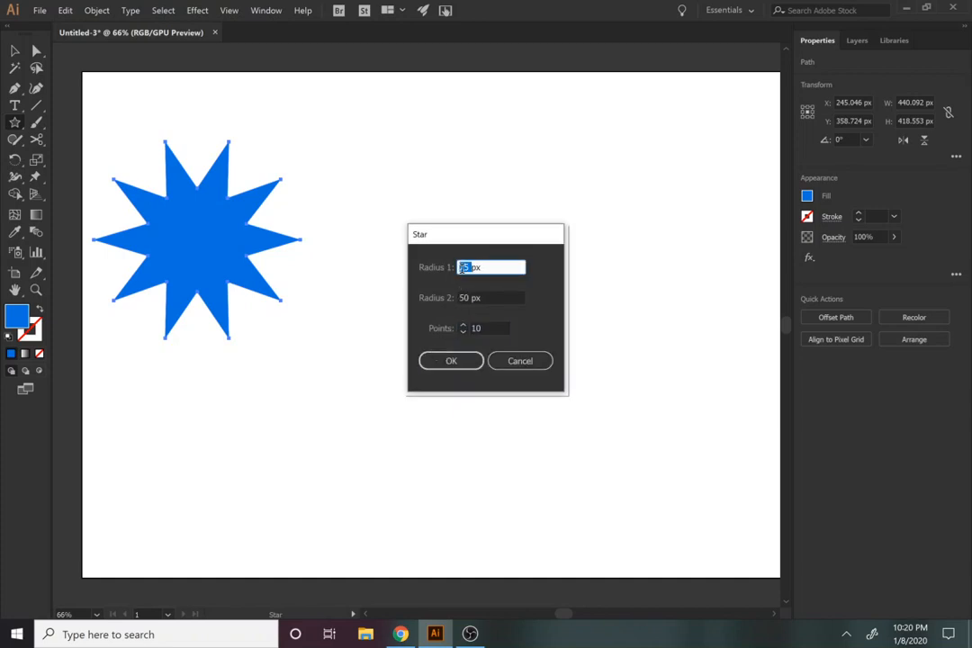
{"action": "type", "text": "40"}
{"action": "left_click", "coordinate": [452, 361]}
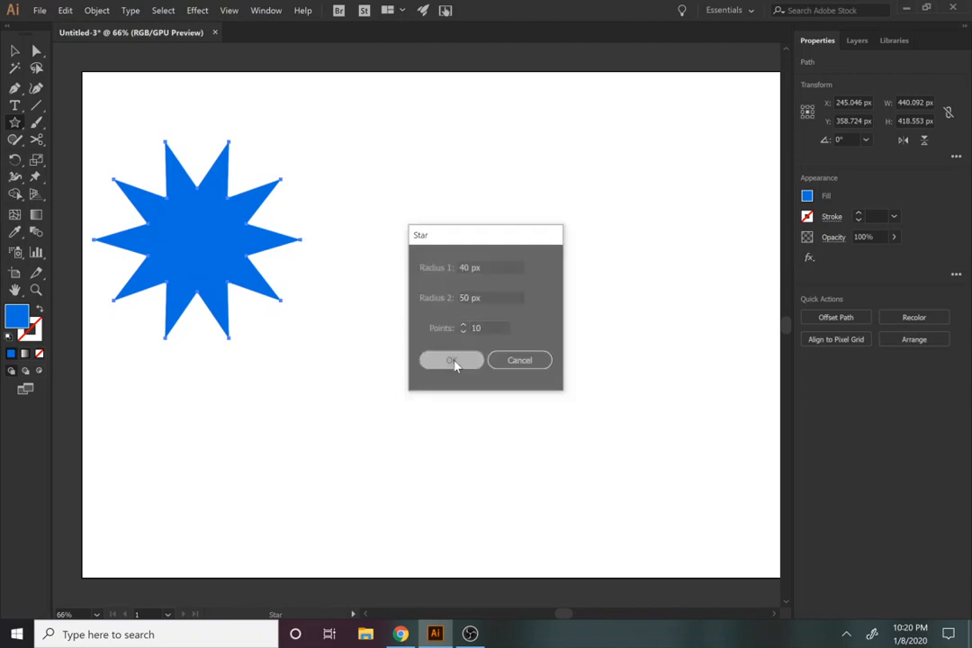
Step: Enlarge the second star to about 611 px wide and place it beside the first, with their tops level
{"action": "key", "text": "v"}
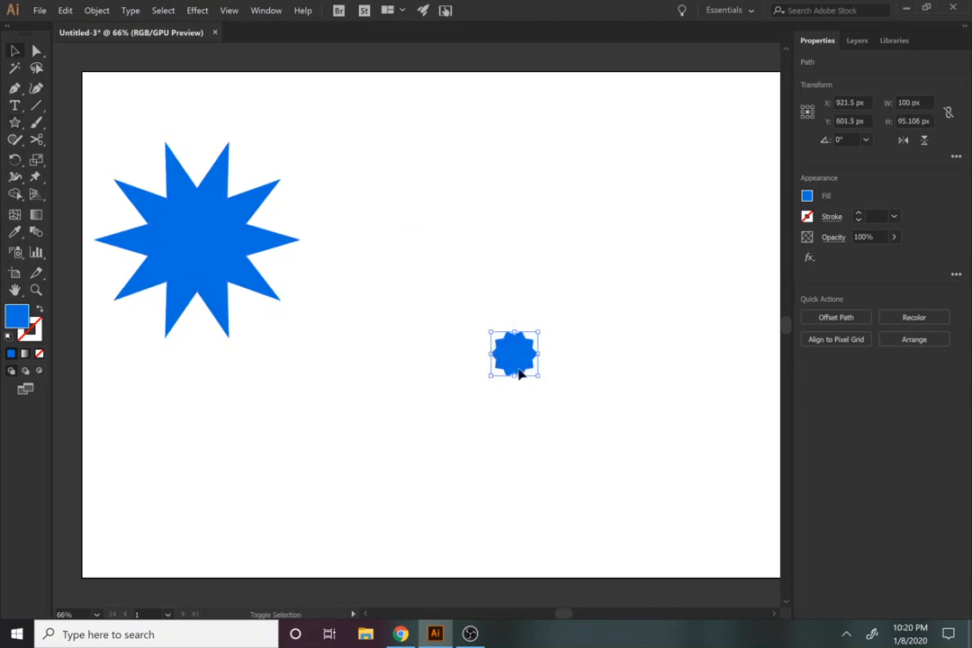
{"action": "left_click_drag", "start_coordinate": [538, 375], "coordinate": [676, 508]}
{"action": "left_click_drag", "start_coordinate": [569, 407], "coordinate": [557, 348]}
{"action": "left_click_drag", "start_coordinate": [677, 452], "coordinate": [640, 417]}
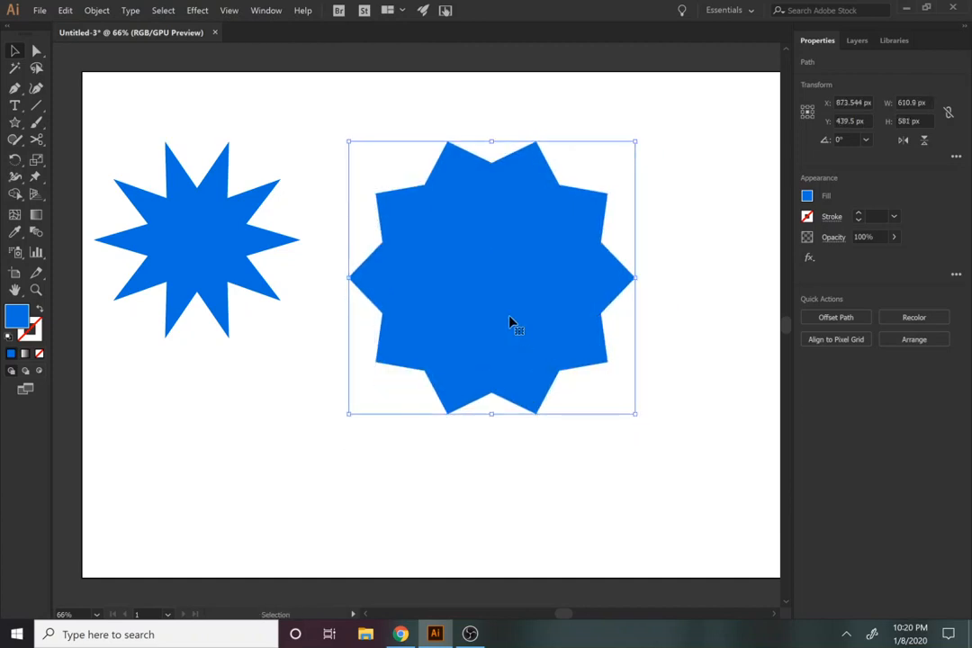
Step: Round all corners of the first, spikier star to the maximum with its live corners
{"action": "left_click", "coordinate": [245, 271]}
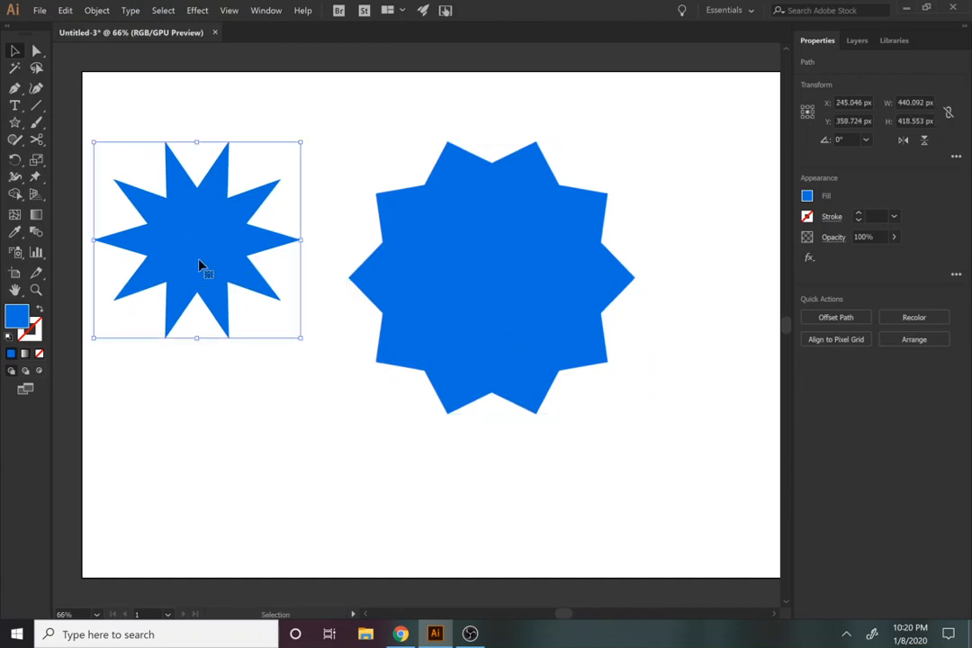
{"action": "left_click", "coordinate": [479, 328]}
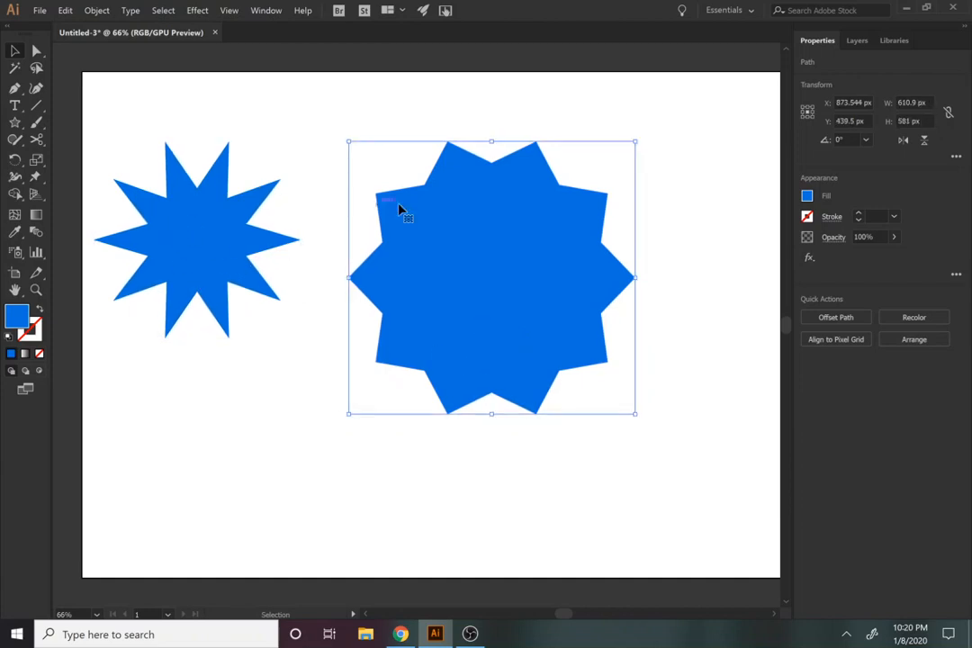
{"action": "left_click", "coordinate": [180, 260]}
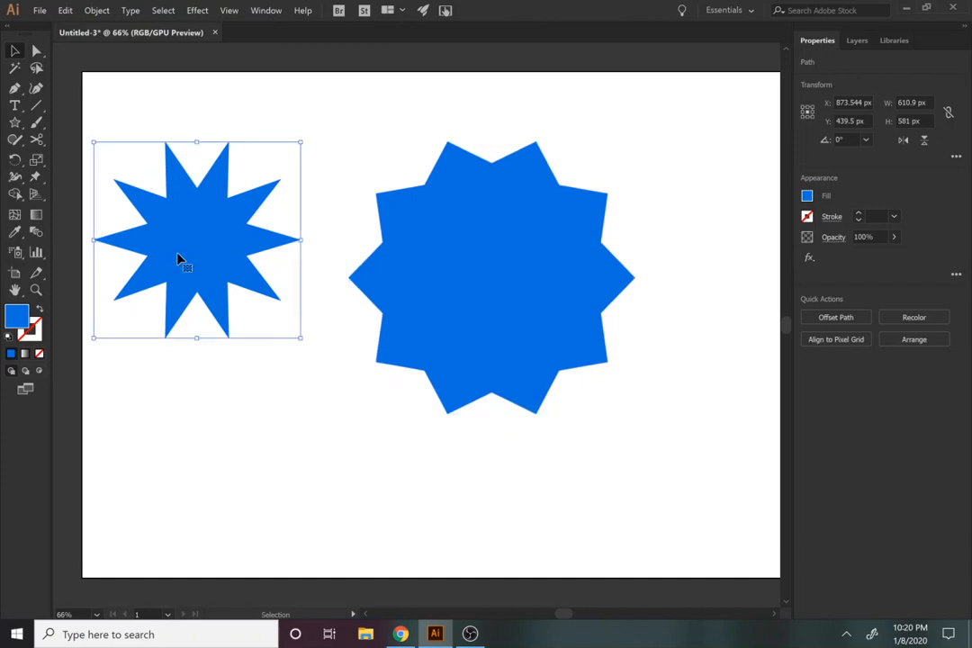
{"action": "left_click", "coordinate": [38, 52]}
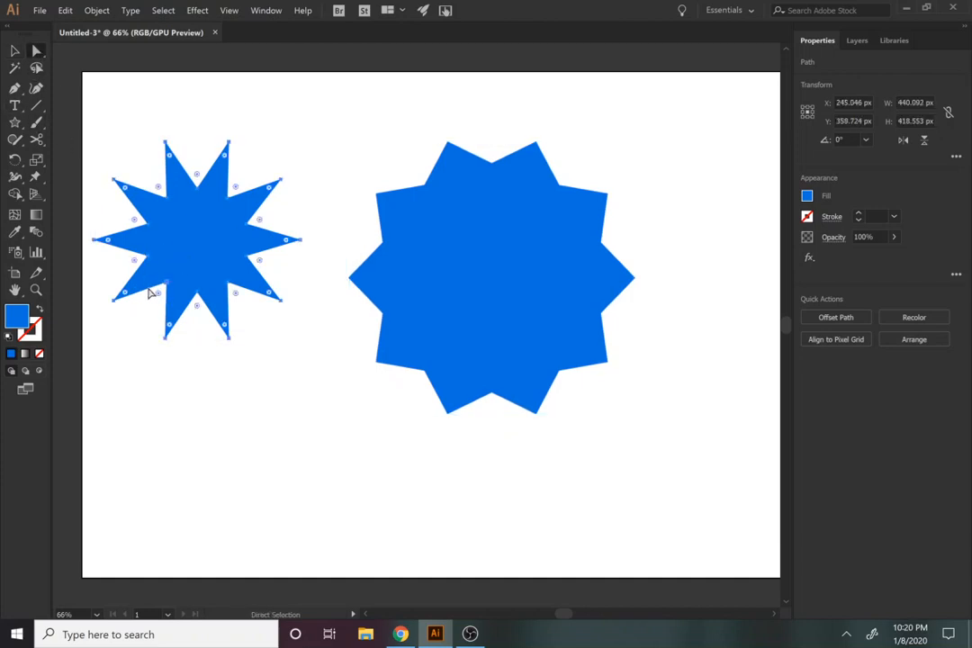
{"action": "left_click_drag", "start_coordinate": [127, 297], "coordinate": [256, 364]}
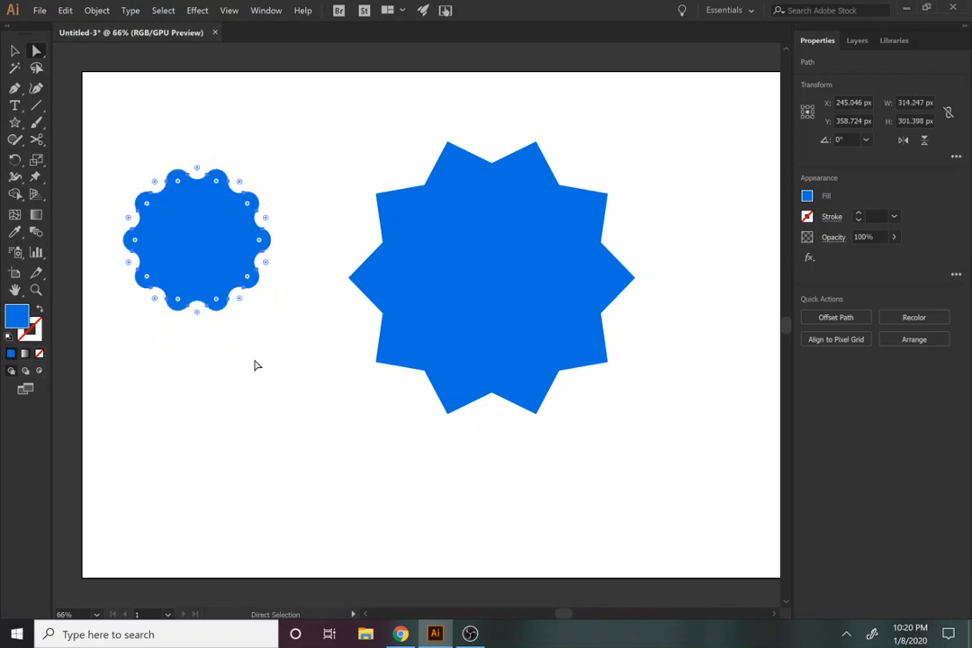
{"action": "left_click", "coordinate": [256, 365]}
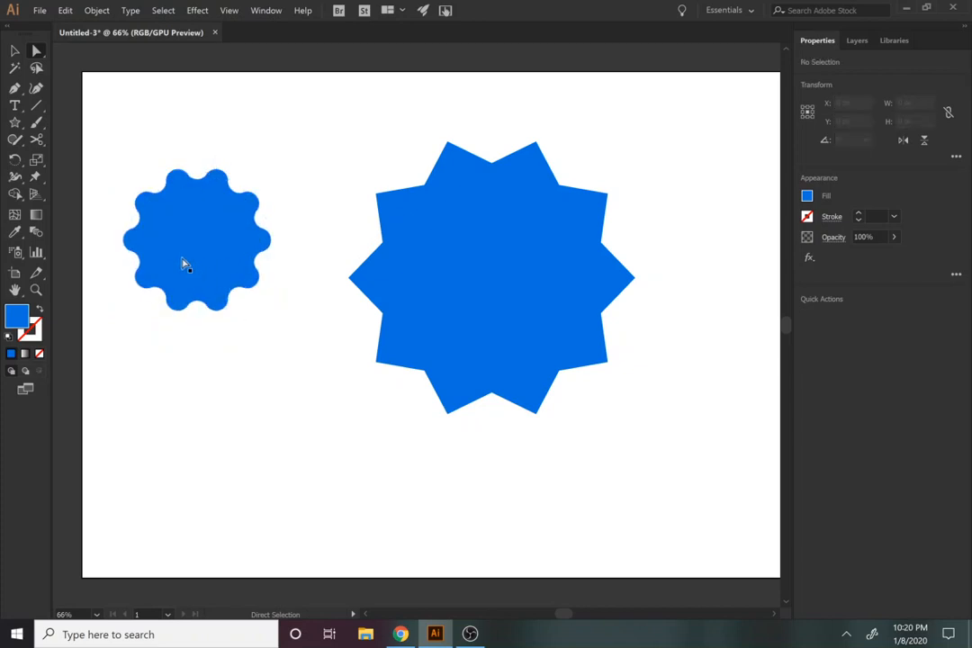
Step: Round all corners of the larger star with its live corners to form a wavy badge shape
{"action": "left_click", "coordinate": [188, 262]}
{"action": "left_click", "coordinate": [483, 328]}
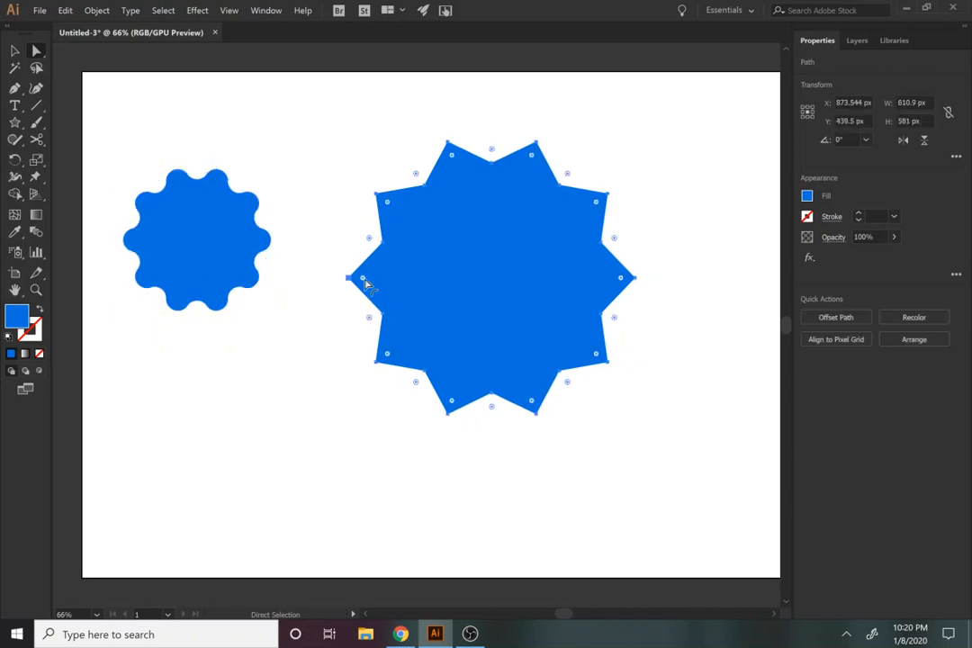
{"action": "left_click_drag", "start_coordinate": [364, 278], "coordinate": [398, 270]}
{"action": "left_click", "coordinate": [452, 461]}
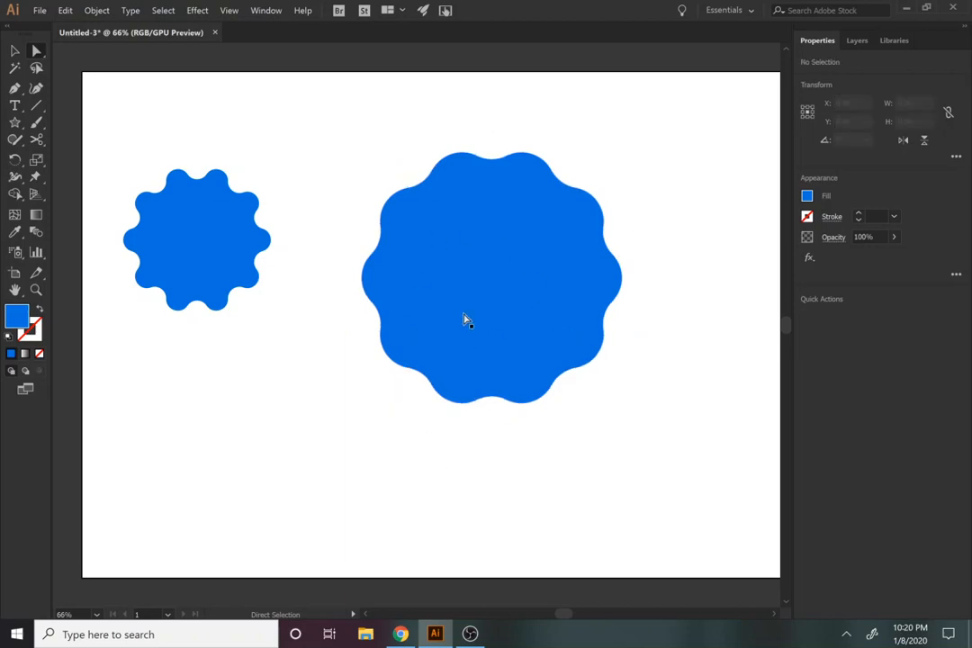
Step: Delete the smaller scalloped shape
{"action": "left_click", "coordinate": [199, 276]}
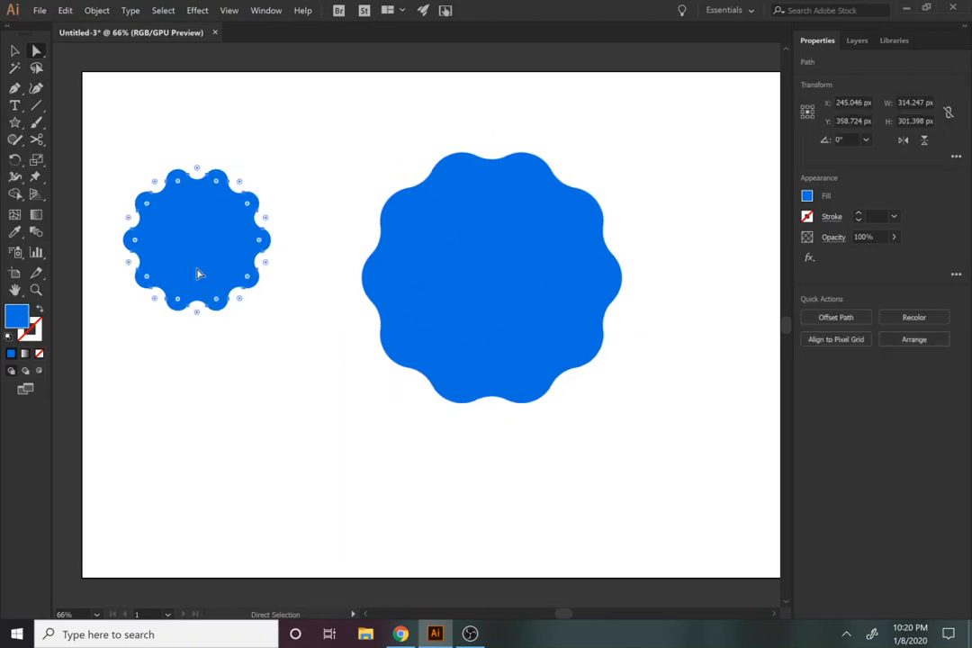
{"action": "key", "text": "Delete"}
Step: Enlarge the remaining wavy badge to about 767 px wide and place it left of the artboard's centre
{"action": "left_click", "coordinate": [13, 51]}
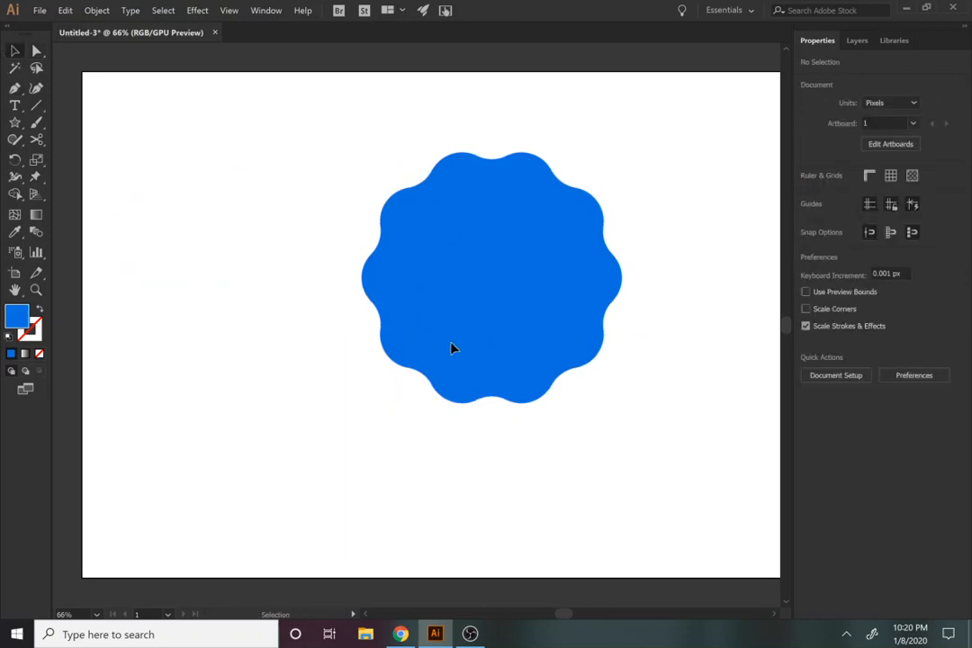
{"action": "left_click_drag", "start_coordinate": [451, 347], "coordinate": [315, 351]}
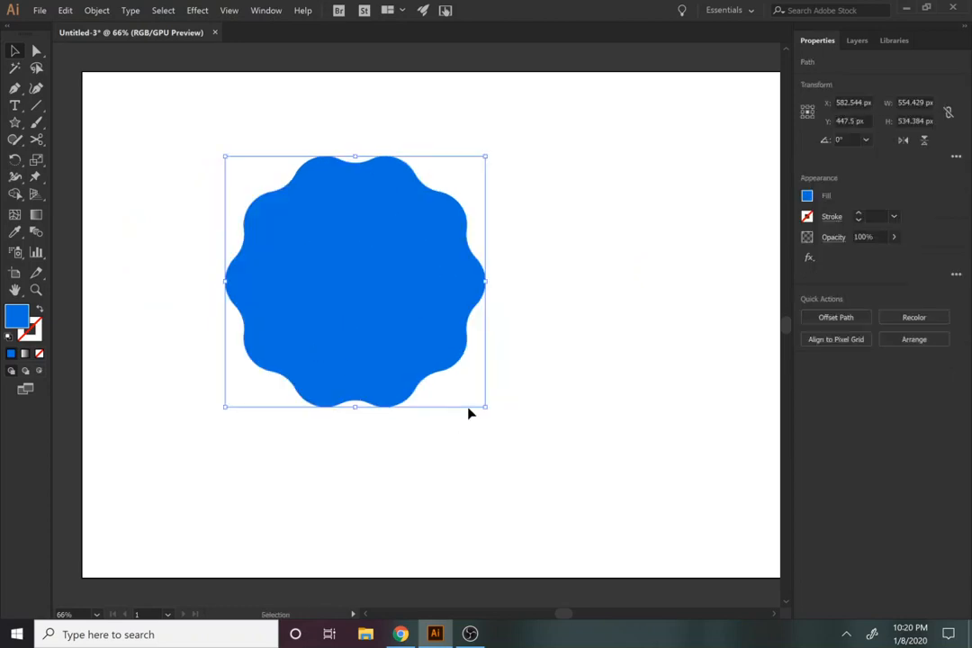
{"action": "left_click_drag", "start_coordinate": [486, 410], "coordinate": [536, 456]}
{"action": "left_click_drag", "start_coordinate": [400, 356], "coordinate": [468, 420]}
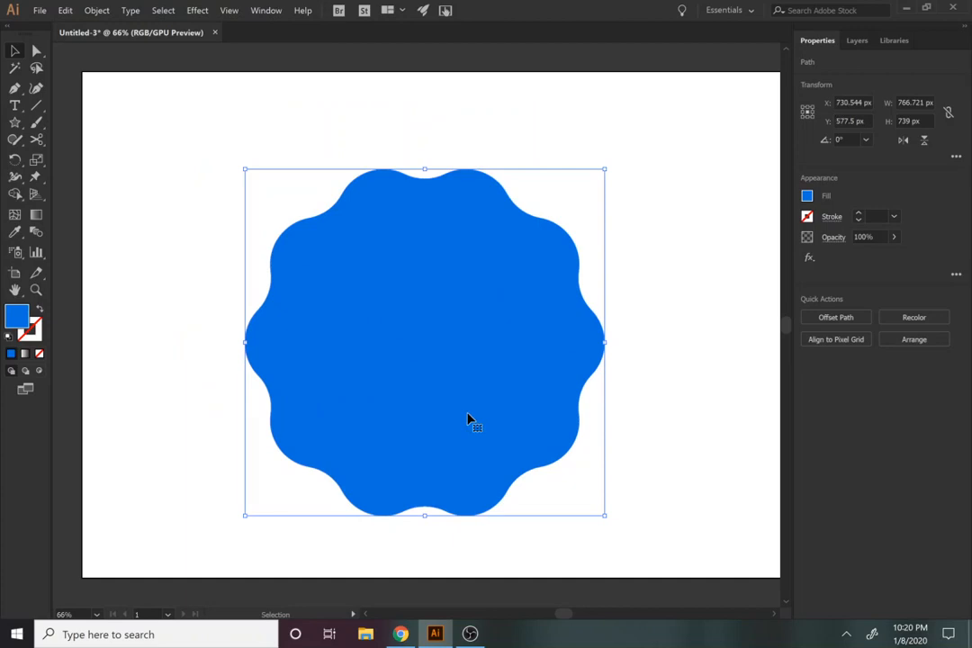
Step: Draw a circle about 611 px in diameter on the empty area right of the wavy badge
{"action": "key", "text": "l"}
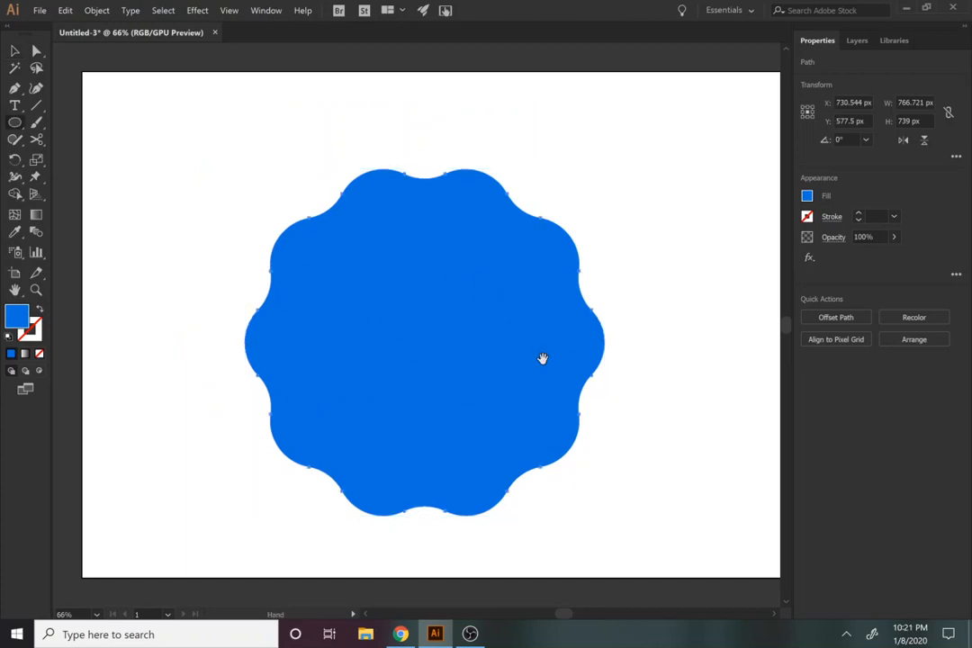
{"action": "left_click_drag", "start_coordinate": [543, 358], "coordinate": [367, 332]}
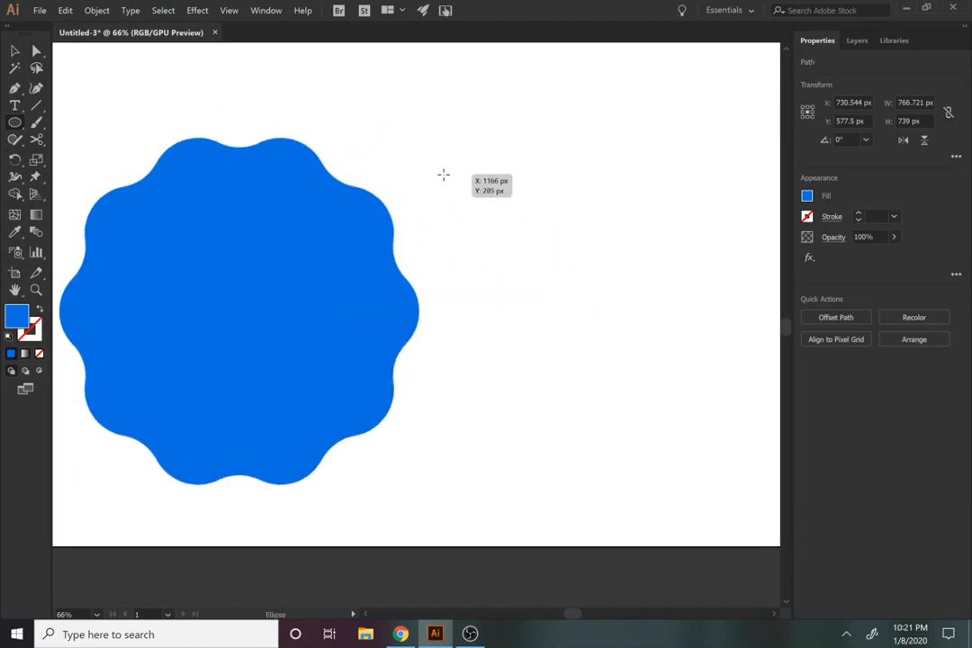
{"action": "left_click_drag", "start_coordinate": [443, 174], "coordinate": [730, 460]}
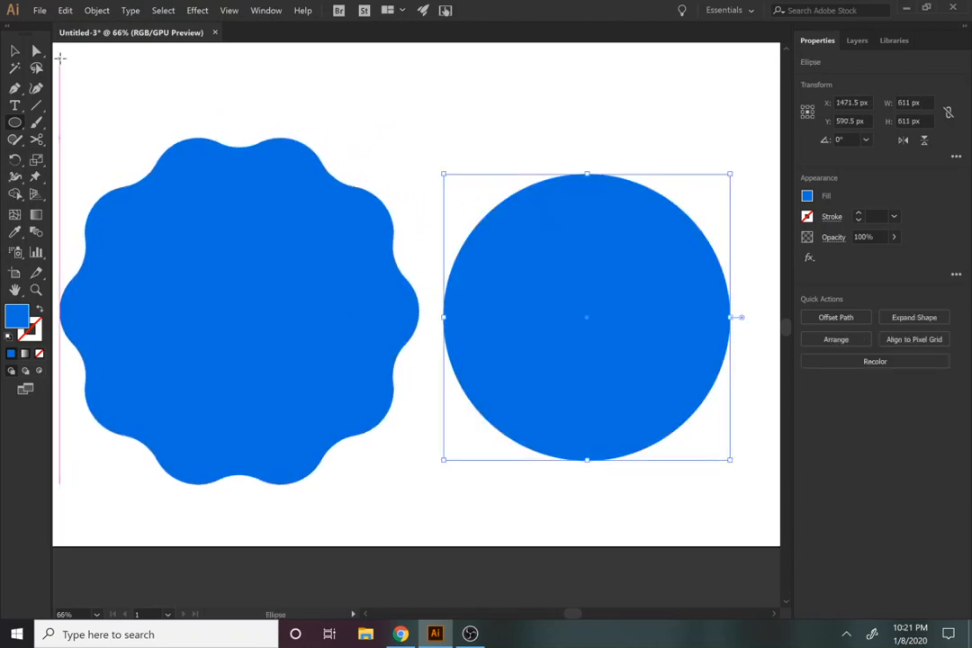
Step: Change the circle's fill colour to orange F49700
{"action": "left_click", "coordinate": [806, 198]}
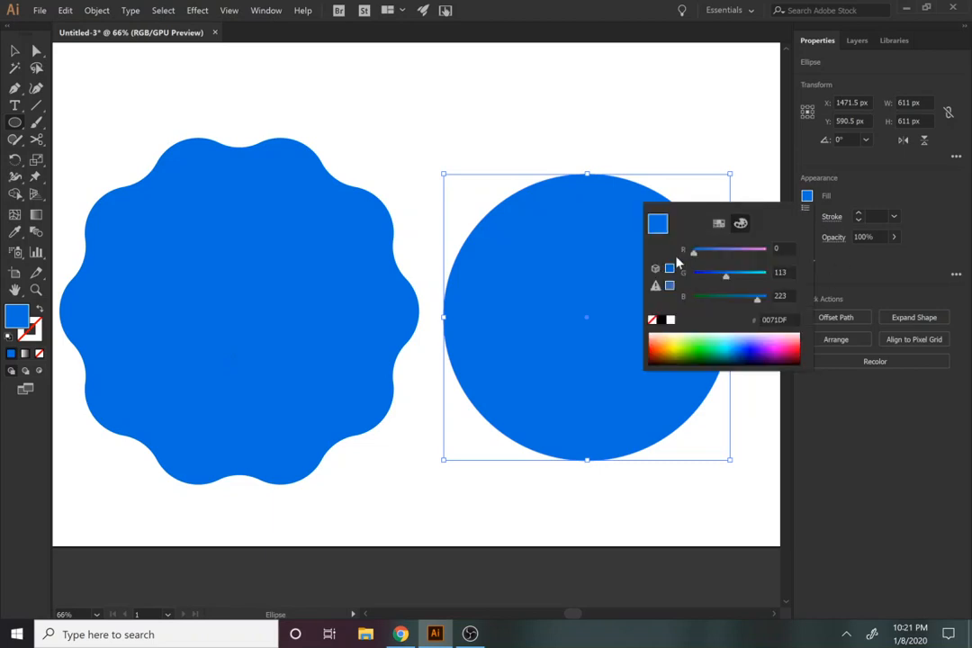
{"action": "left_click", "coordinate": [673, 345]}
{"action": "left_click", "coordinate": [669, 344]}
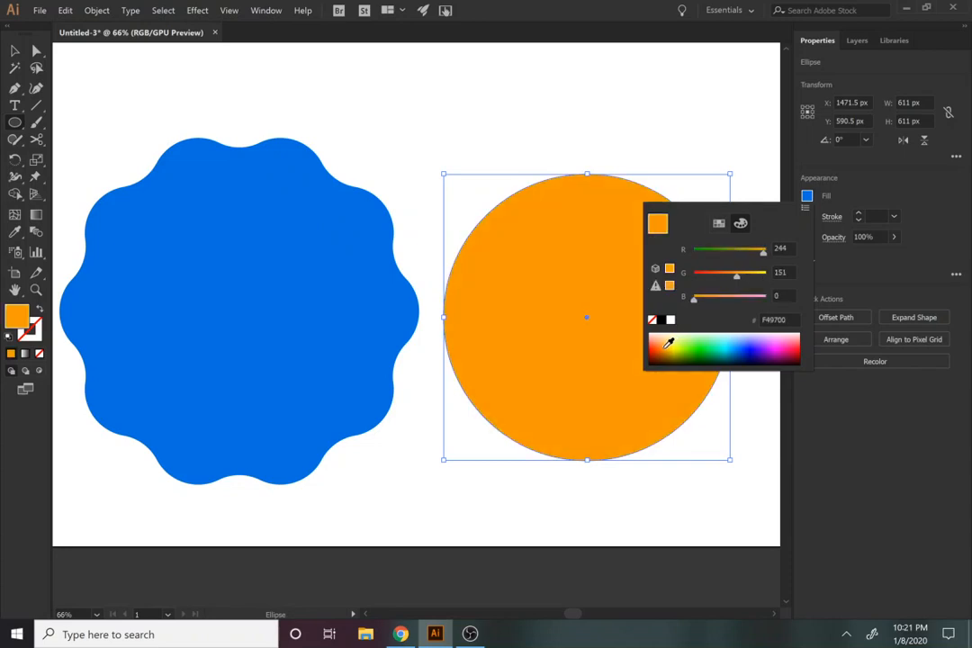
{"action": "left_click", "coordinate": [874, 178]}
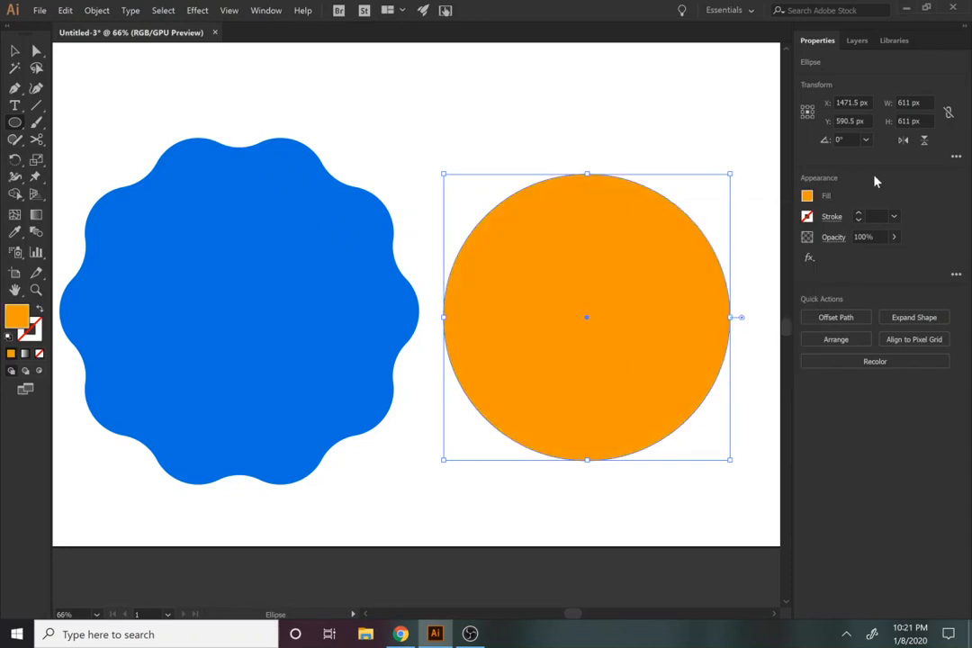
Step: Move the orange circle onto the middle of the wavy blue badge
{"action": "left_click", "coordinate": [859, 41]}
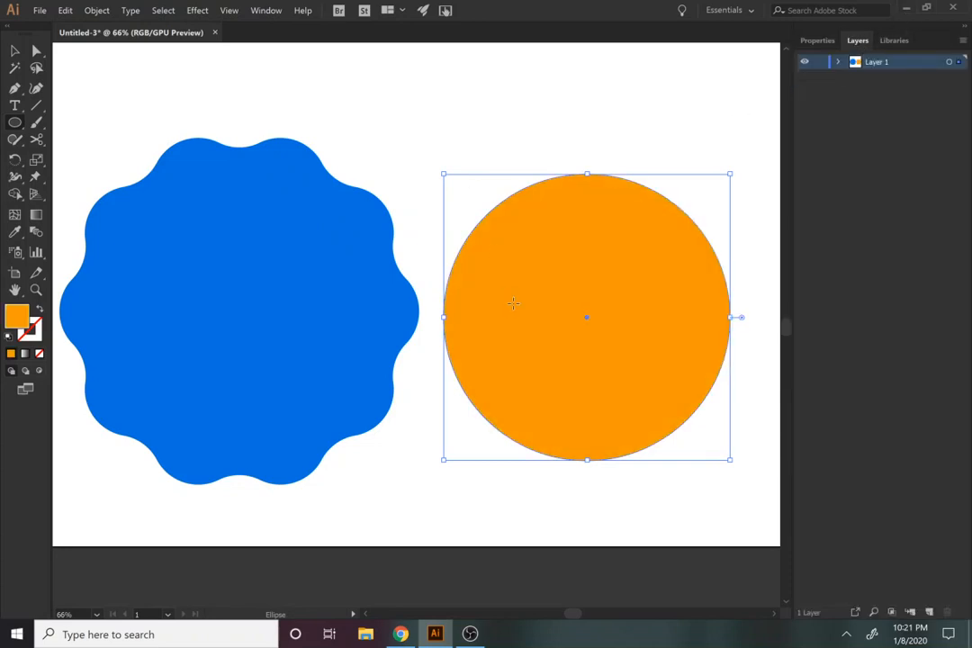
{"action": "key", "text": "v"}
{"action": "mouse_move", "coordinate": [514, 308]}
{"action": "left_mouse_down"}
{"action": "mouse_move", "coordinate": [191, 293]}
{"action": "mouse_move", "coordinate": [155, 311]}
{"action": "mouse_move", "coordinate": [167, 306]}
{"action": "left_mouse_up"}
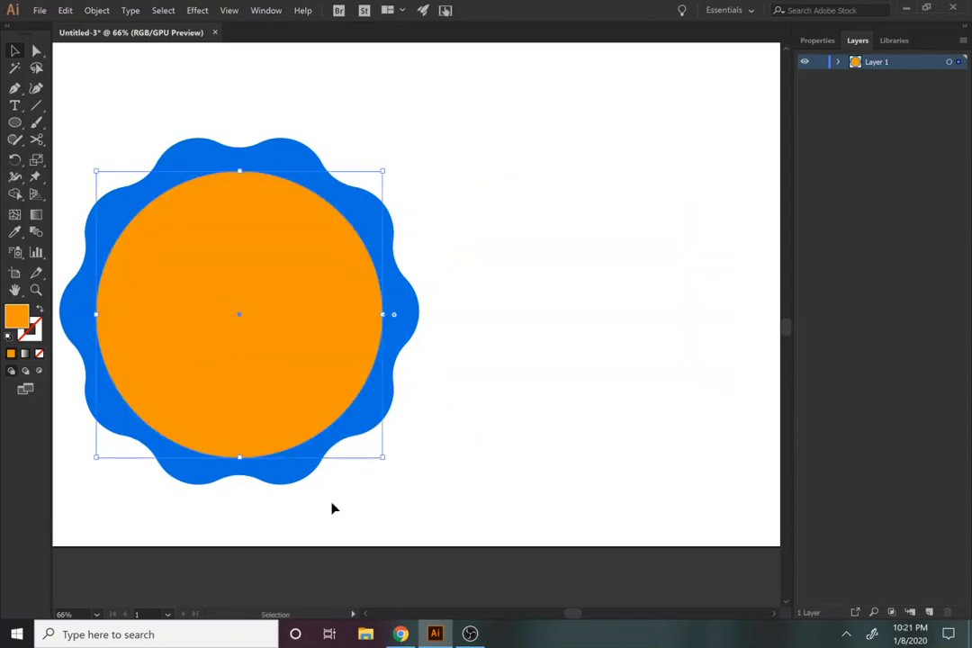
Step: Set the highlight colour of Layer 1 to Light Red in its layer options
{"action": "double_click", "coordinate": [856, 63]}
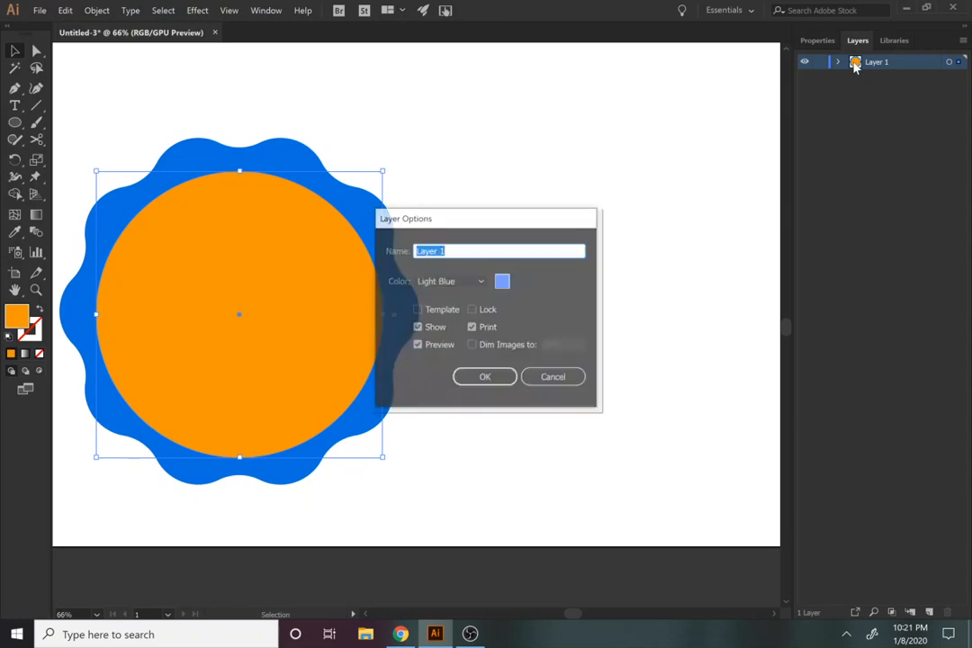
{"action": "left_click", "coordinate": [468, 281]}
{"action": "left_click", "coordinate": [450, 313]}
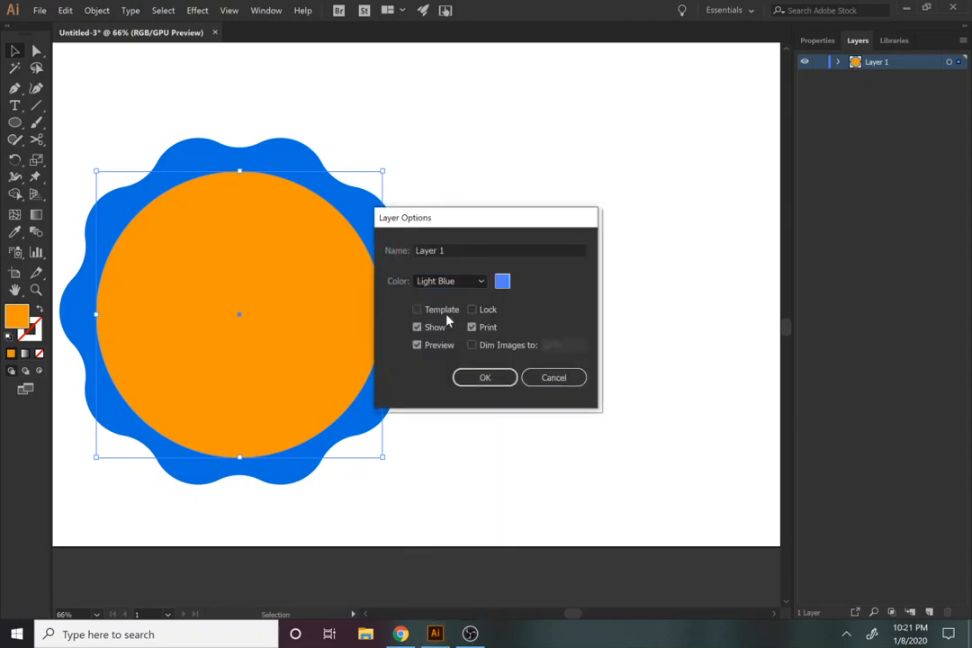
{"action": "left_click", "coordinate": [464, 376]}
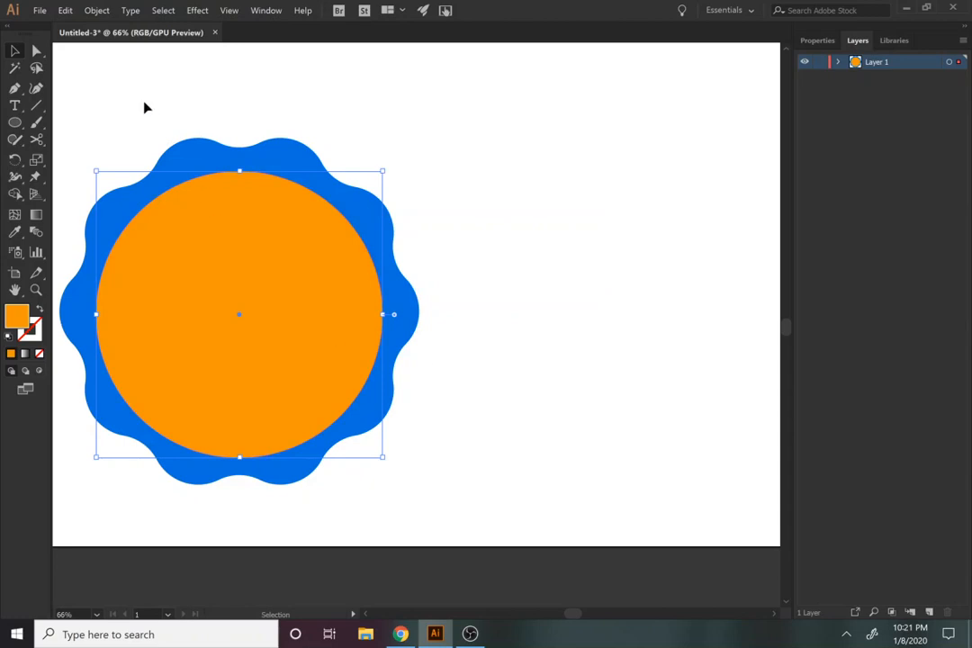
Step: Align the orange circle and the wavy badge to each other's horizontal and vertical centres
{"action": "left_click", "coordinate": [88, 107]}
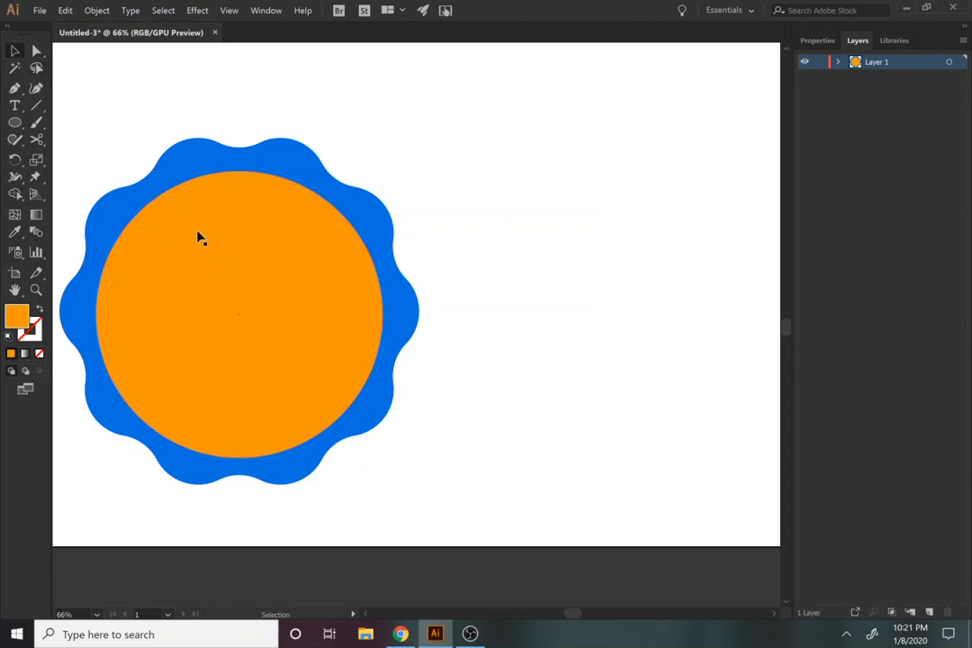
{"action": "left_click", "coordinate": [250, 324]}
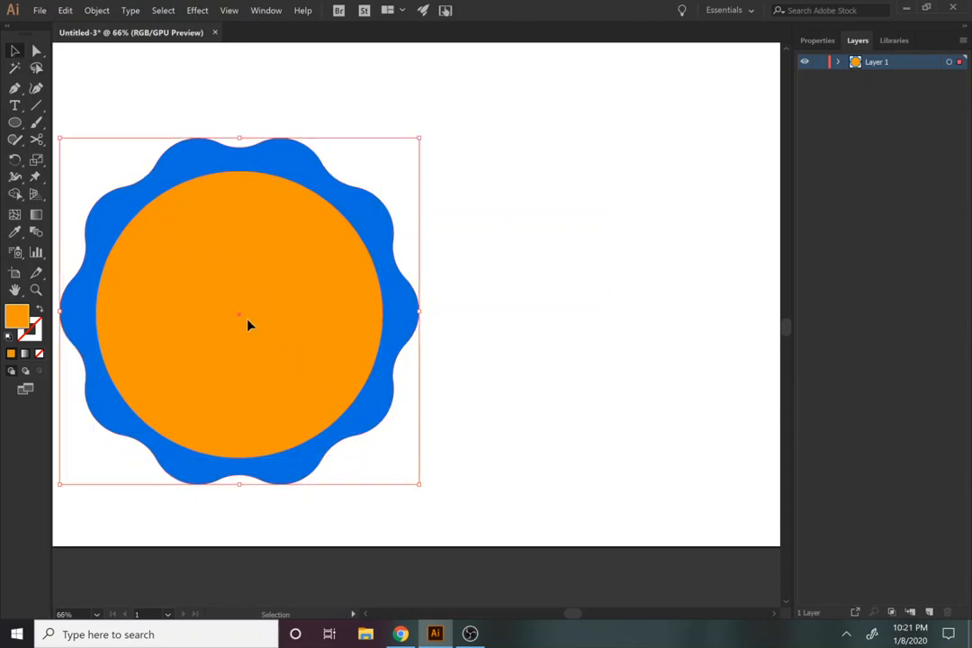
{"action": "left_click", "coordinate": [825, 41]}
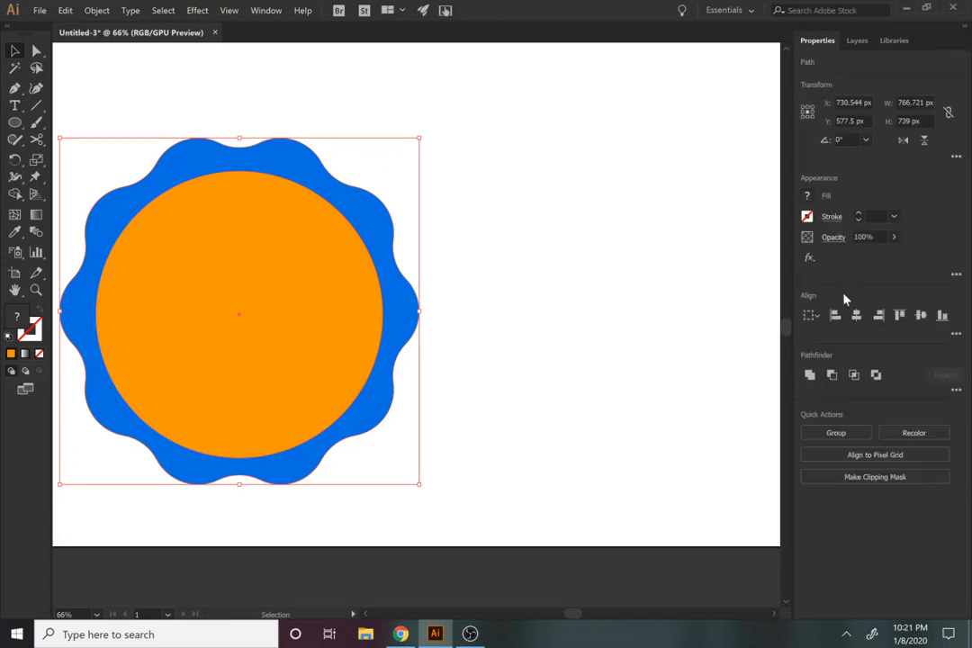
{"action": "left_click", "coordinate": [856, 316]}
{"action": "left_click", "coordinate": [921, 315]}
Step: Shrink the orange circle about its centre to about 581 px in diameter
{"action": "key", "text": "space"}
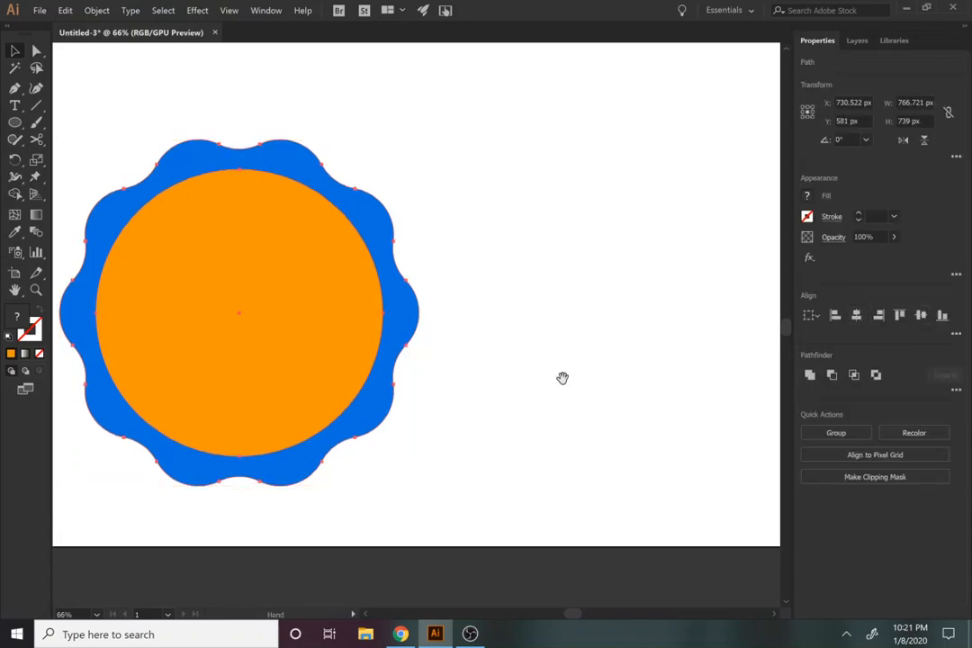
{"action": "left_click_drag", "start_coordinate": [562, 377], "coordinate": [686, 386]}
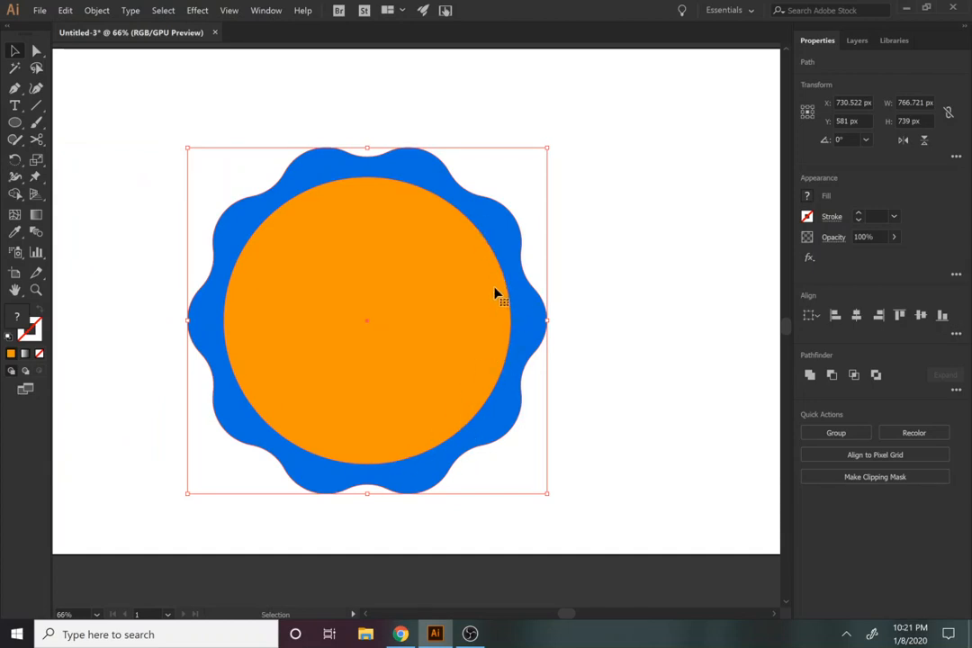
{"action": "left_click", "coordinate": [616, 490]}
{"action": "left_click", "coordinate": [409, 410]}
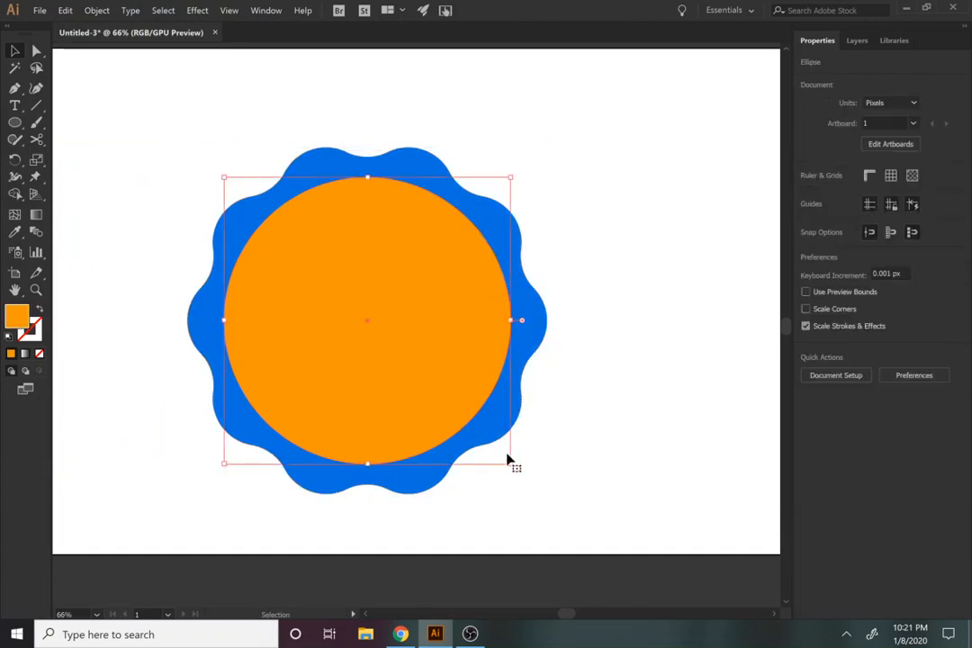
{"action": "left_click_drag", "start_coordinate": [513, 461], "coordinate": [505, 458]}
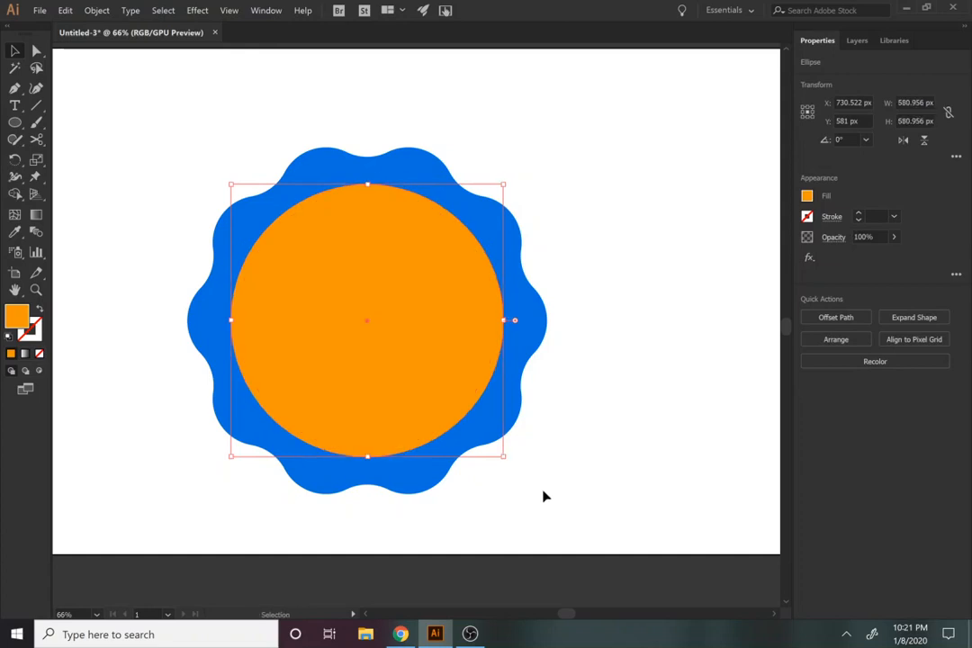
{"action": "left_click", "coordinate": [543, 497]}
{"action": "left_click", "coordinate": [436, 399]}
{"action": "left_click", "coordinate": [557, 484]}
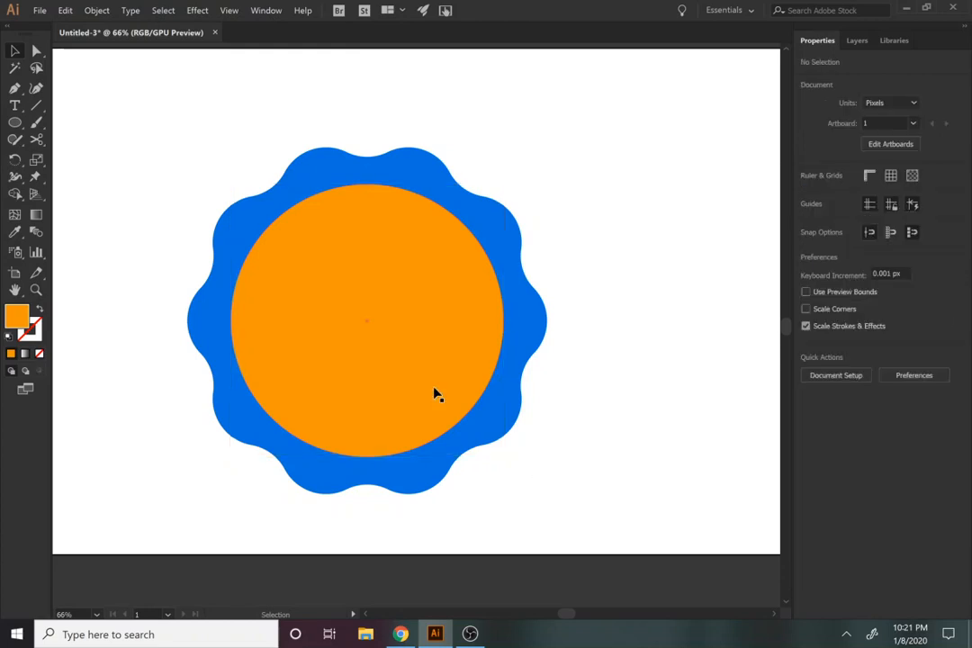
Step: Offset the orange circle's path by -10 px to make a slightly smaller concentric circle
{"action": "left_click", "coordinate": [434, 394]}
{"action": "left_click", "coordinate": [90, 10]}
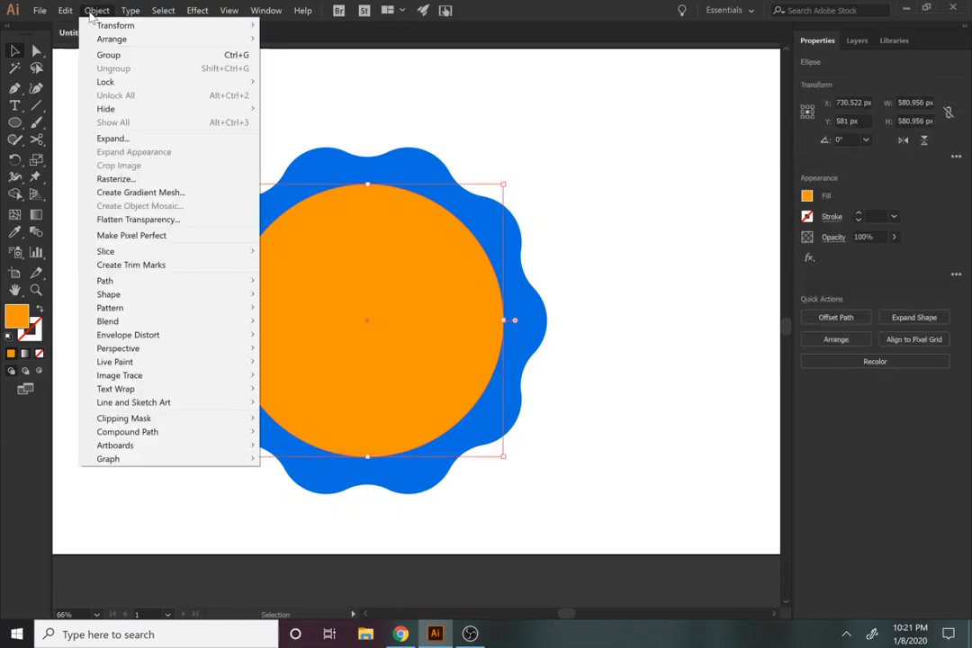
{"action": "mouse_move", "coordinate": [121, 282]}
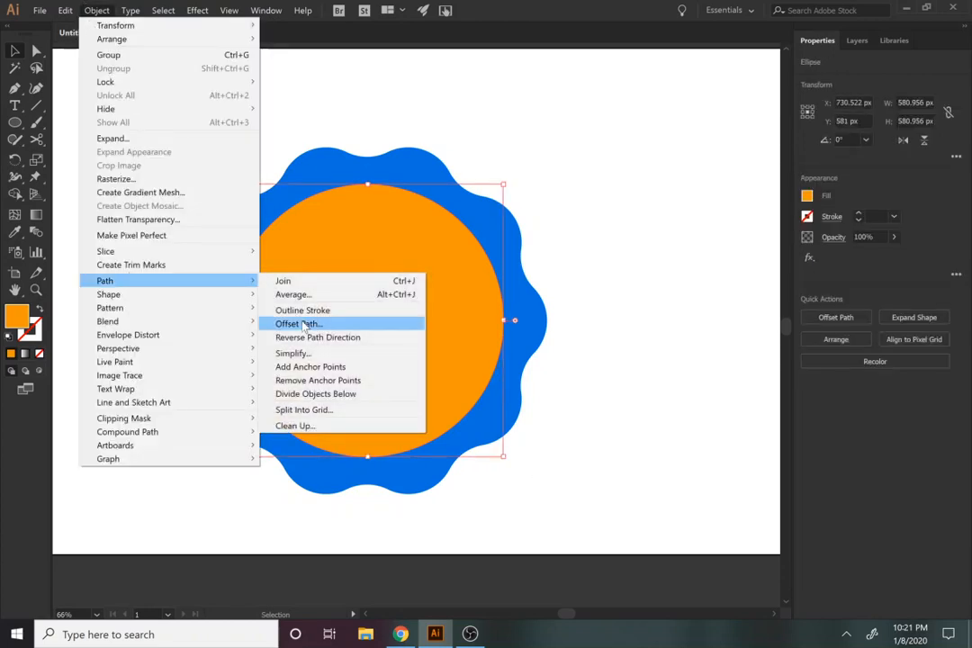
{"action": "left_click", "coordinate": [305, 325]}
{"action": "type", "text": "-10"}
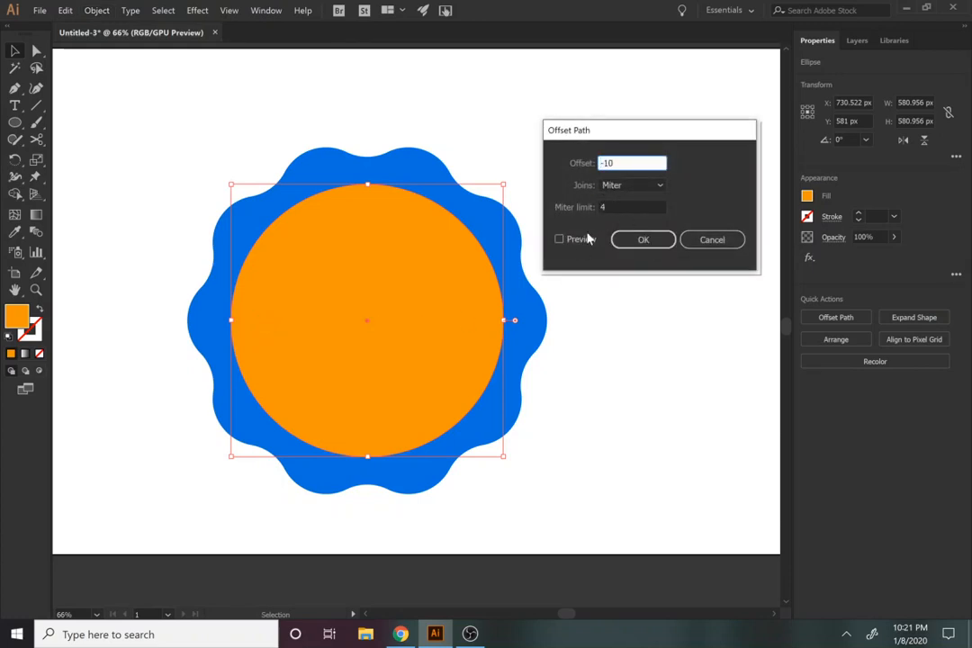
{"action": "left_click", "coordinate": [584, 241]}
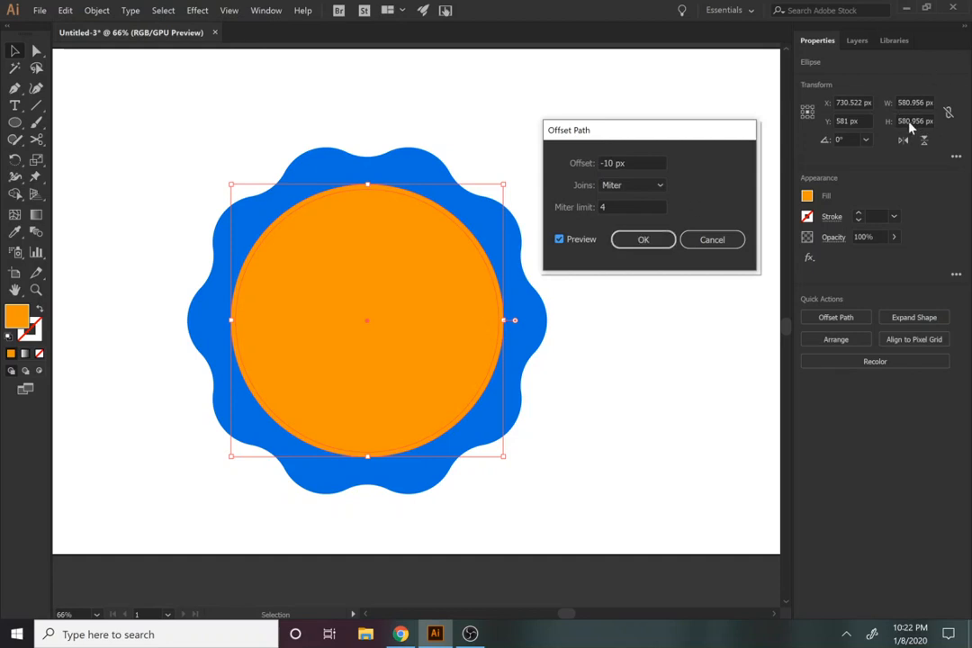
{"action": "left_click", "coordinate": [643, 240]}
Step: Fill the new inner circle with dark blue 0049C9, leaving an orange ring around it
{"action": "left_click", "coordinate": [807, 196]}
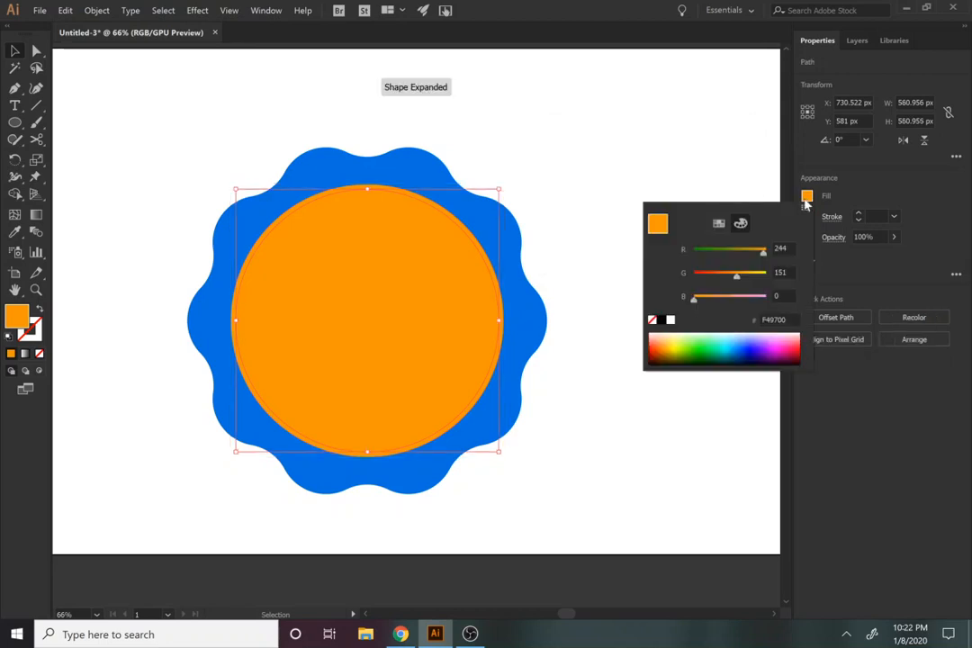
{"action": "left_click", "coordinate": [745, 344]}
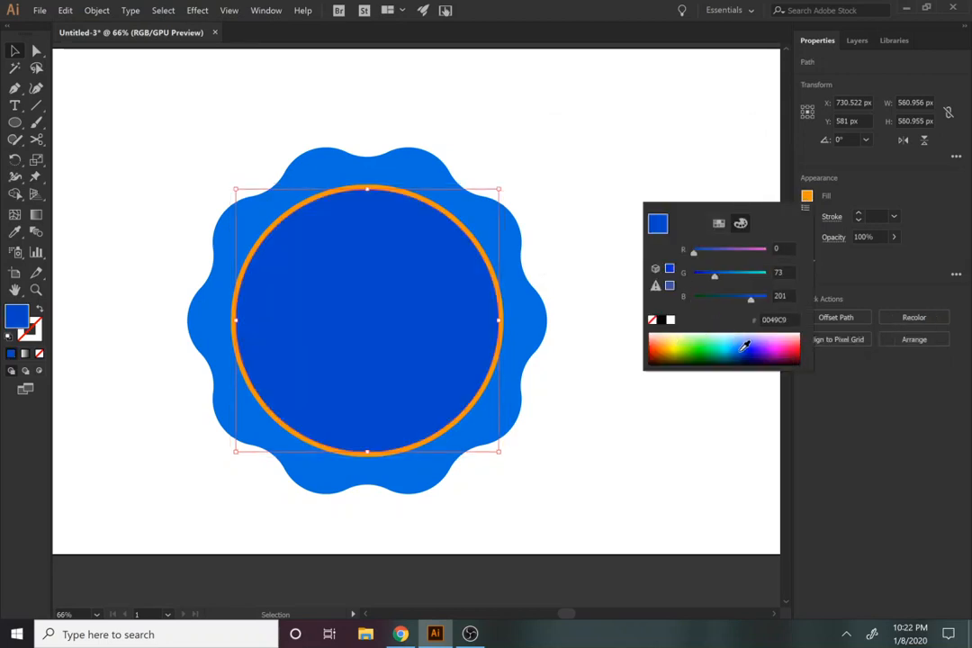
{"action": "left_click", "coordinate": [860, 198]}
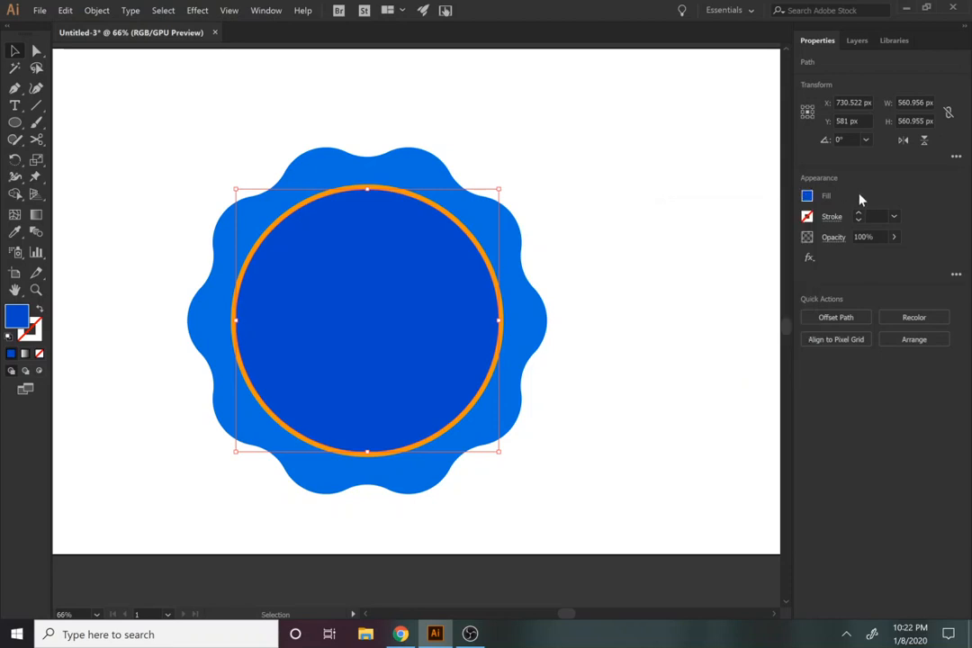
Step: Offset the dark blue circle's path by -70 px to make a smaller concentric circle
{"action": "left_click", "coordinate": [96, 10]}
{"action": "mouse_move", "coordinate": [118, 281]}
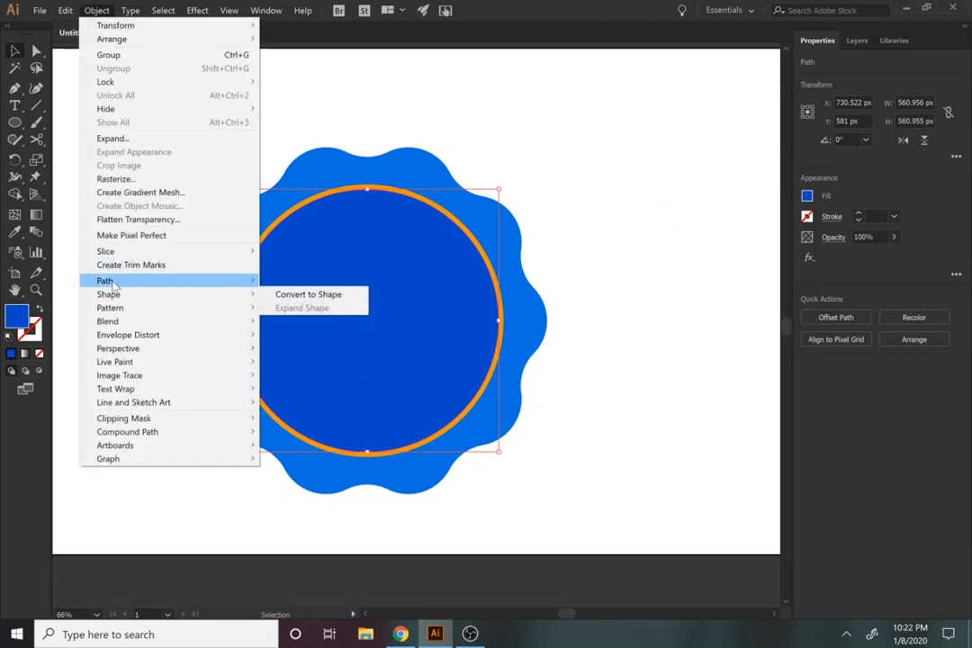
{"action": "left_click", "coordinate": [293, 323]}
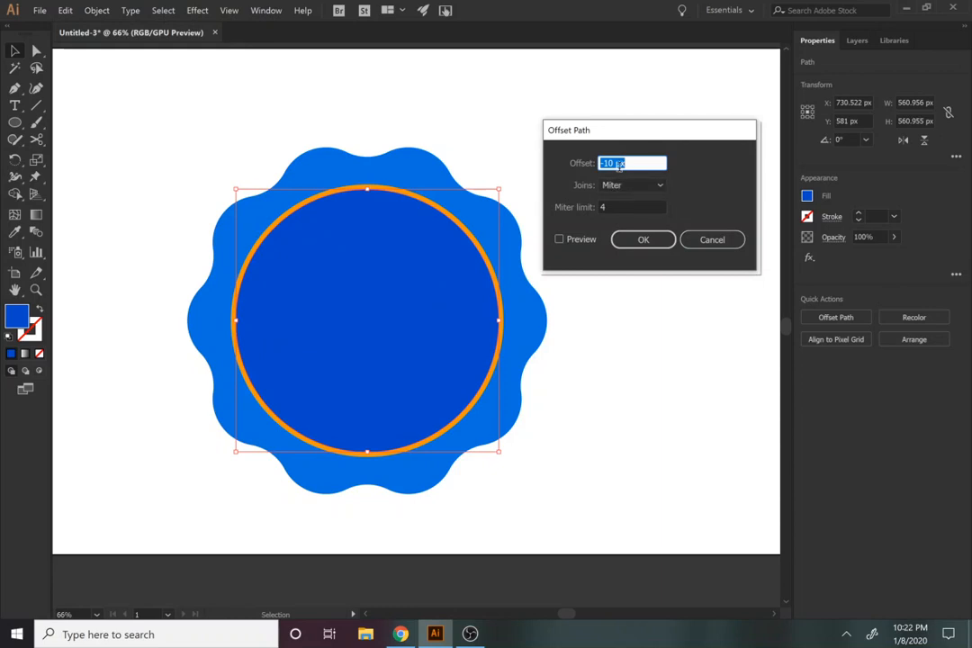
{"action": "type", "text": "60"}
{"action": "left_click", "coordinate": [559, 240]}
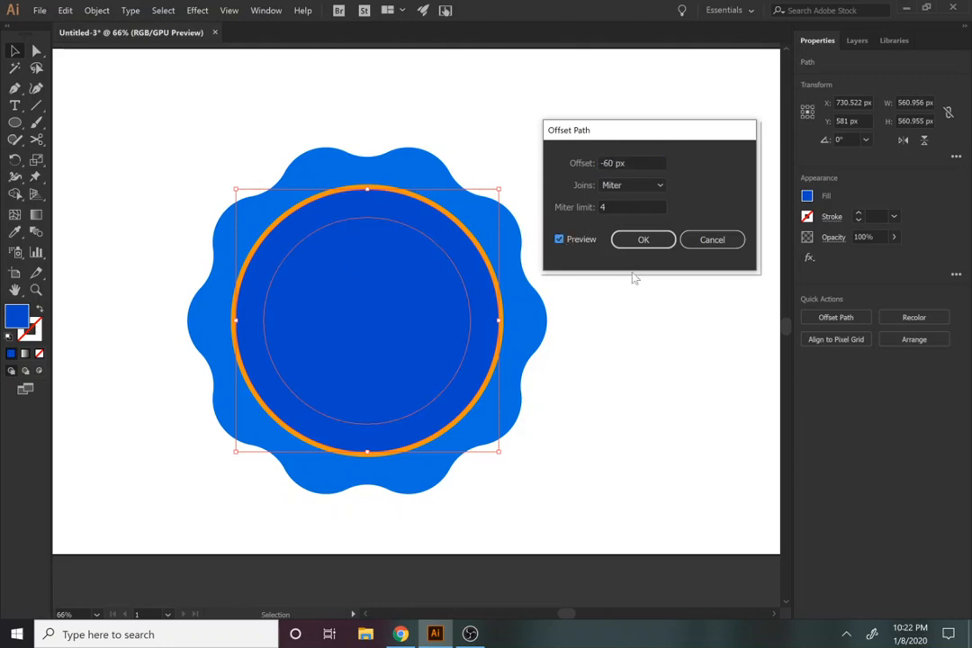
{"action": "left_click", "coordinate": [605, 162]}
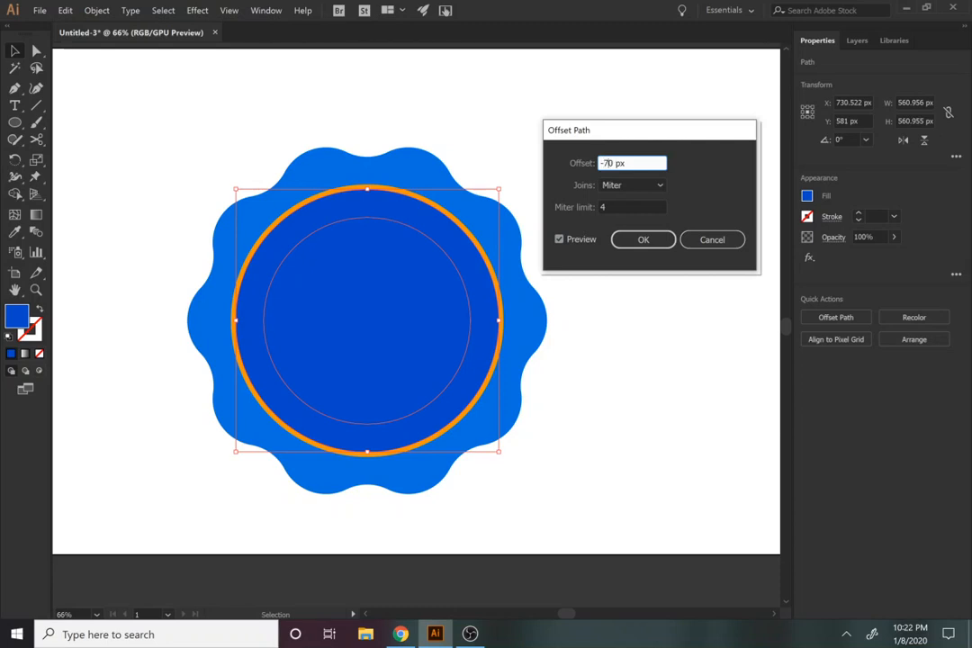
{"action": "key", "text": "Tab"}
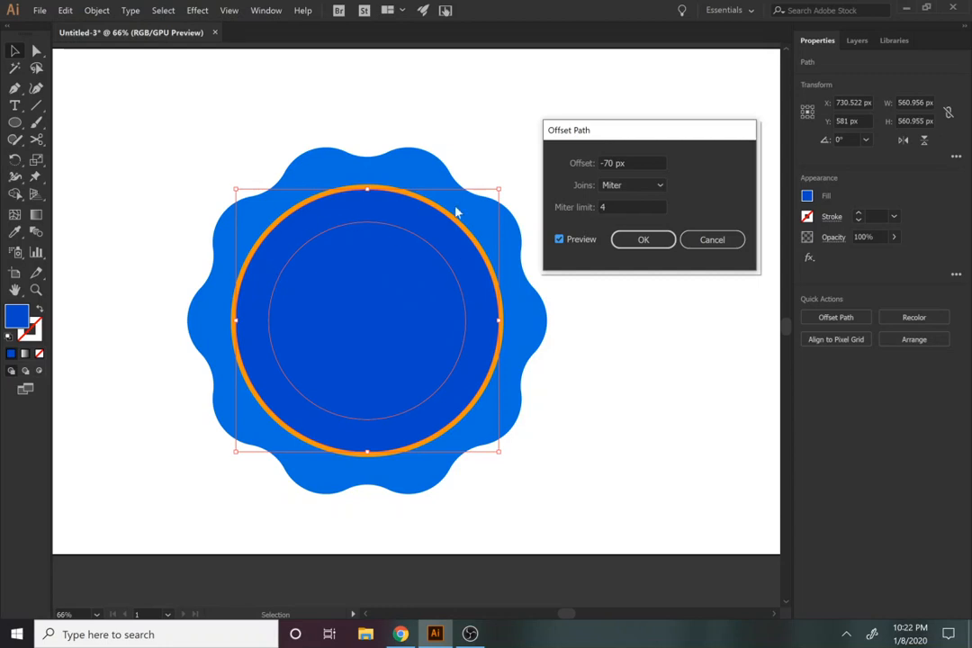
{"action": "left_click", "coordinate": [655, 253]}
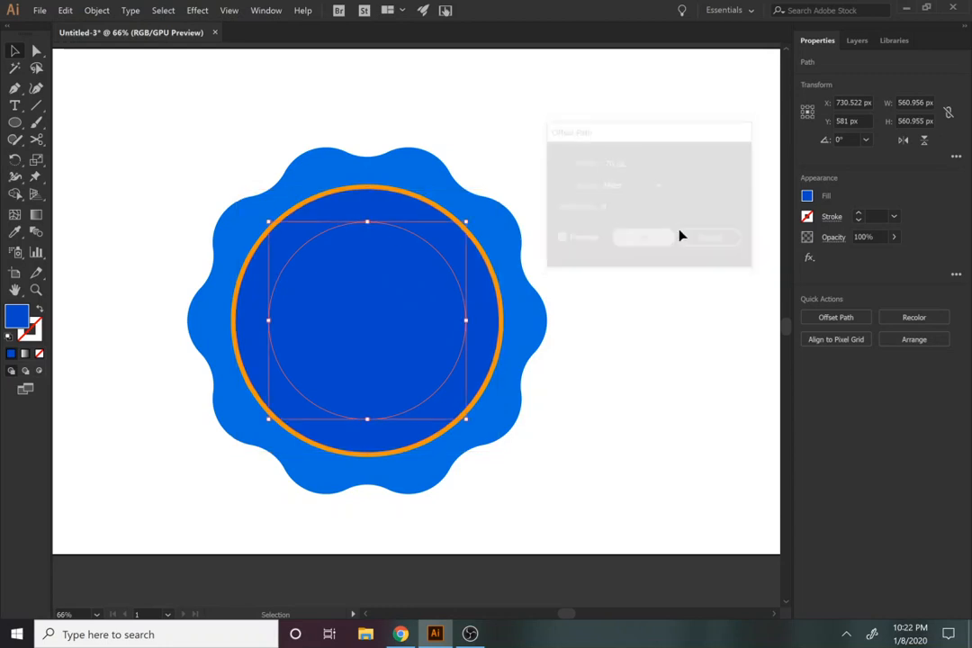
Step: Change the fill of the innermost circle to green 15FF43
{"action": "left_click", "coordinate": [807, 195]}
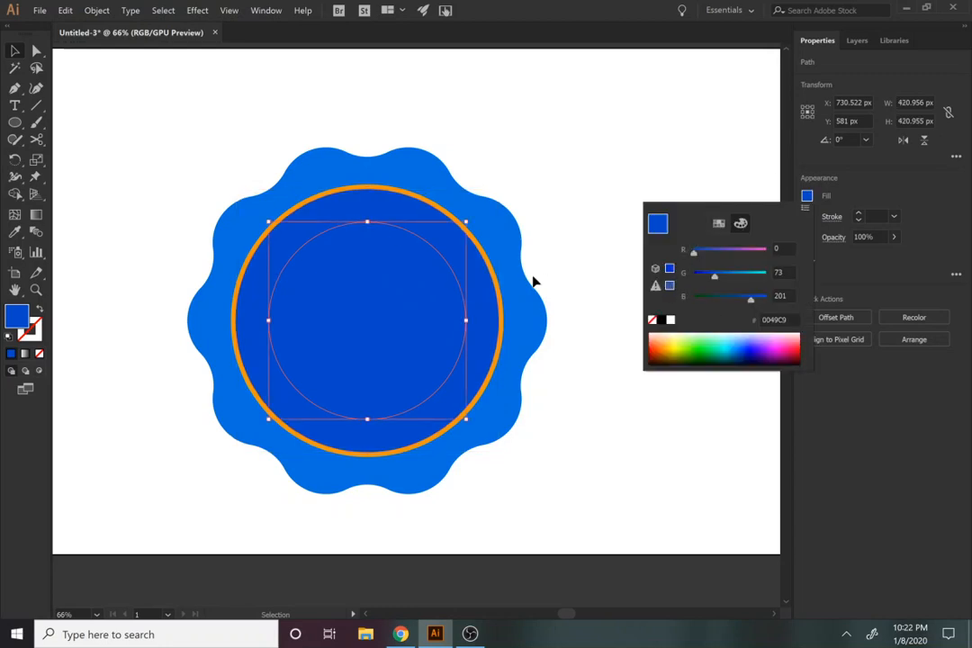
{"action": "left_click", "coordinate": [385, 340]}
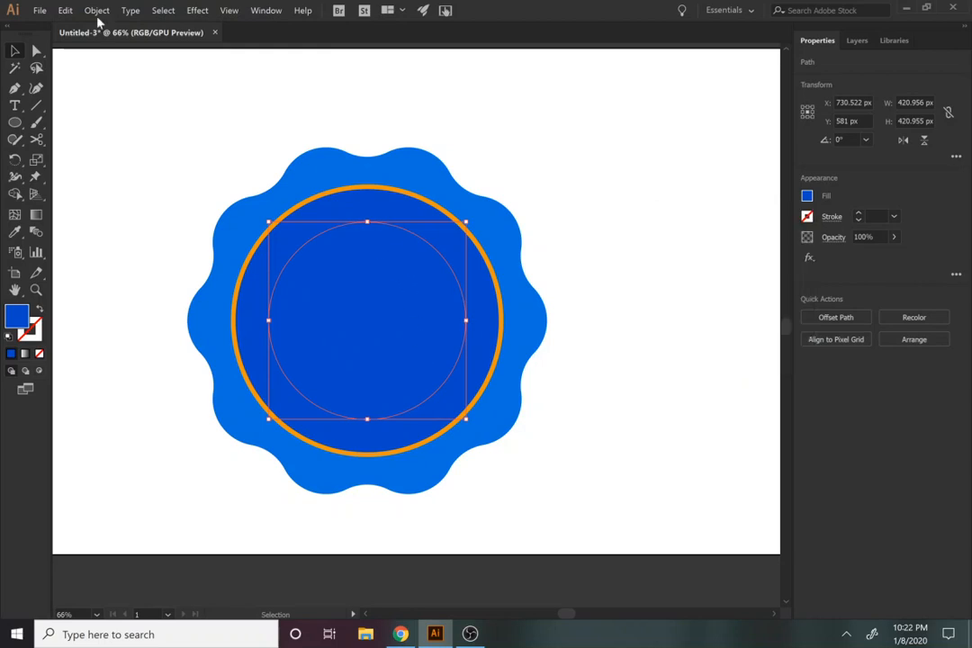
{"action": "left_click", "coordinate": [808, 197]}
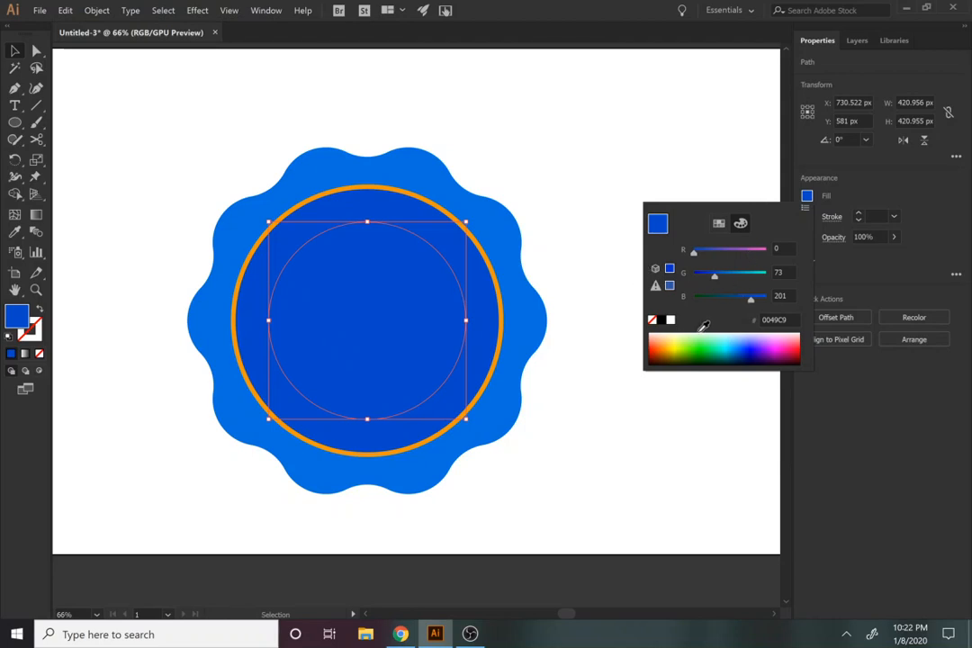
{"action": "left_click", "coordinate": [710, 341]}
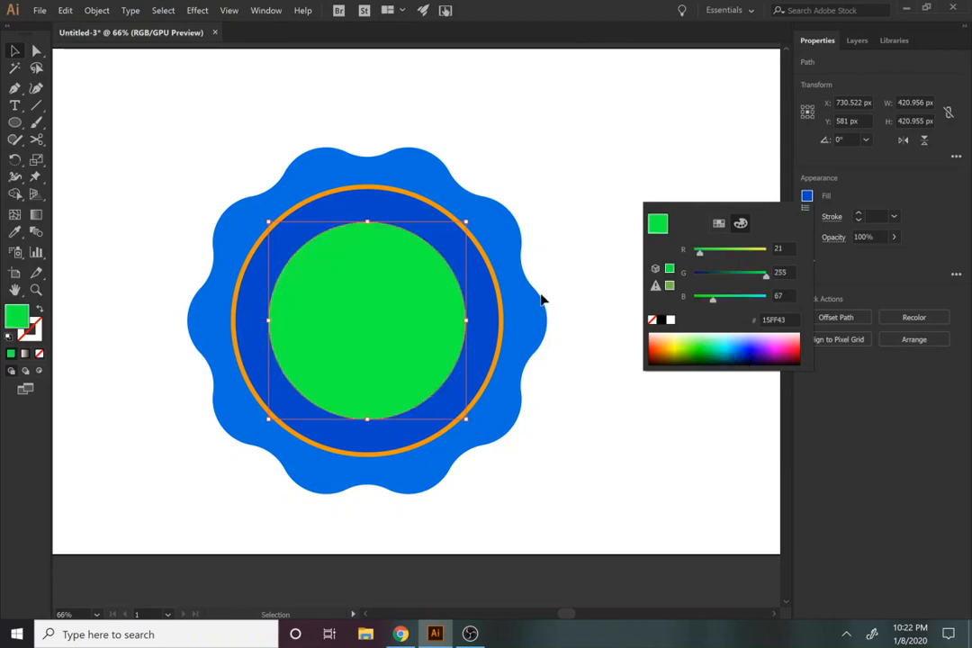
Step: Offset the green circle's path by 20 px to make a slightly larger concentric circle
{"action": "left_click", "coordinate": [96, 10]}
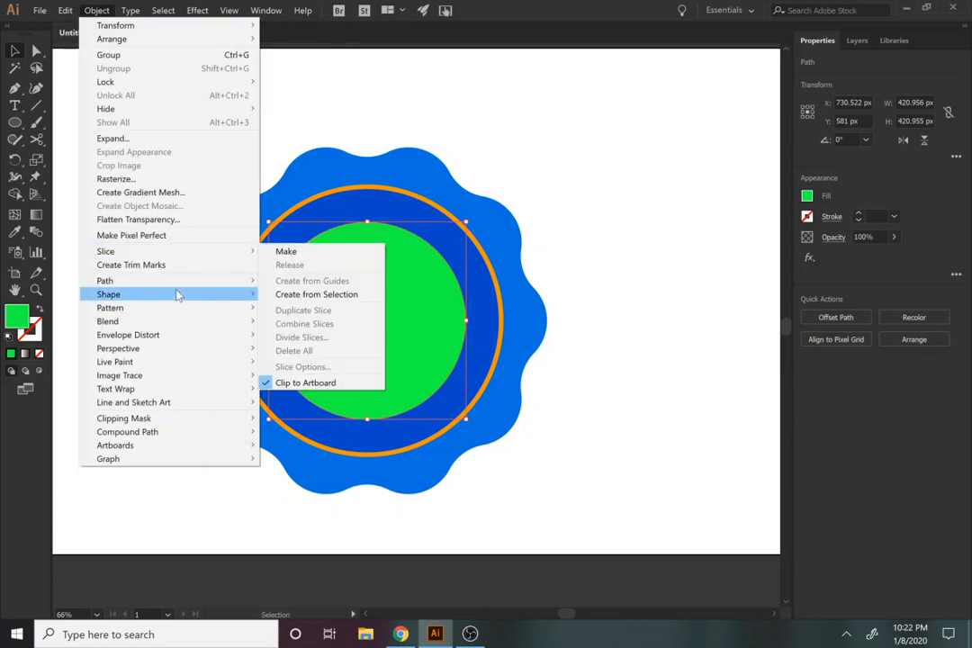
{"action": "mouse_move", "coordinate": [174, 301]}
{"action": "mouse_move", "coordinate": [207, 280]}
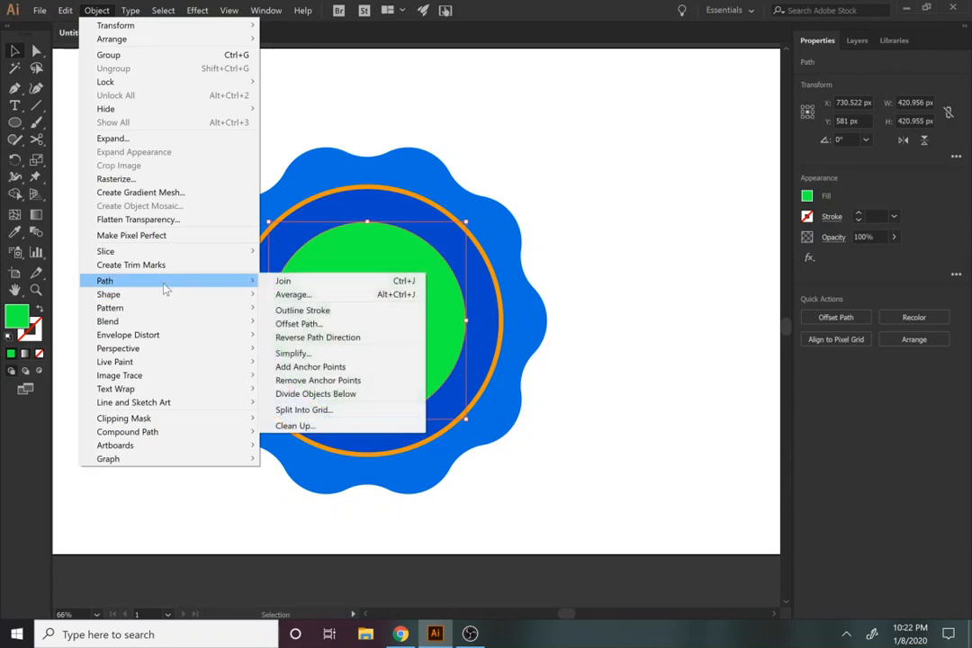
{"action": "left_click", "coordinate": [297, 323]}
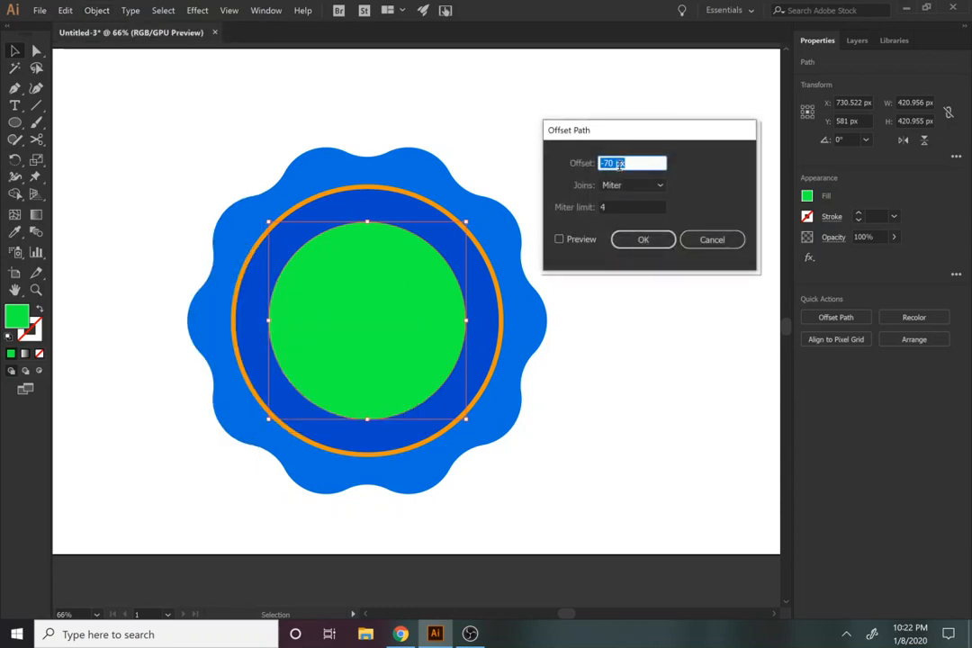
{"action": "type", "text": "30"}
{"action": "left_click", "coordinate": [574, 239]}
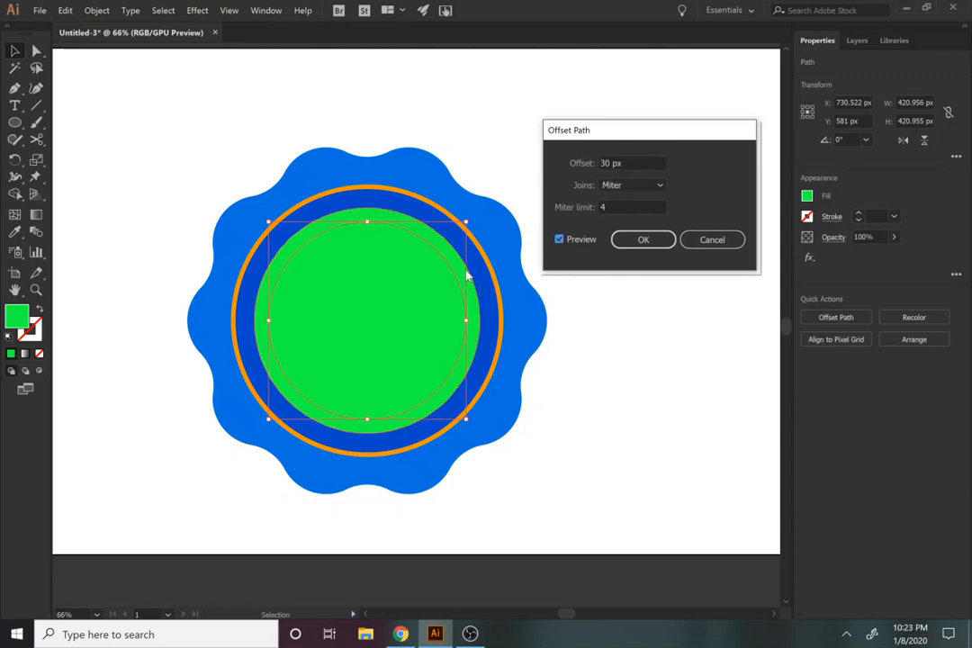
{"action": "double_click", "coordinate": [601, 162]}
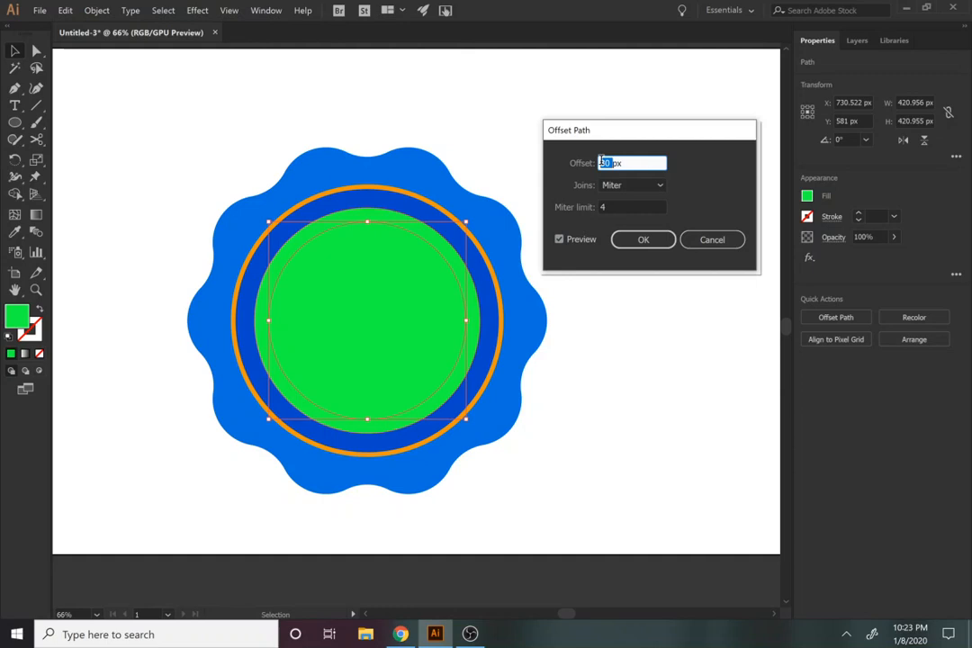
{"action": "type", "text": "2"}
{"action": "left_click", "coordinate": [559, 240]}
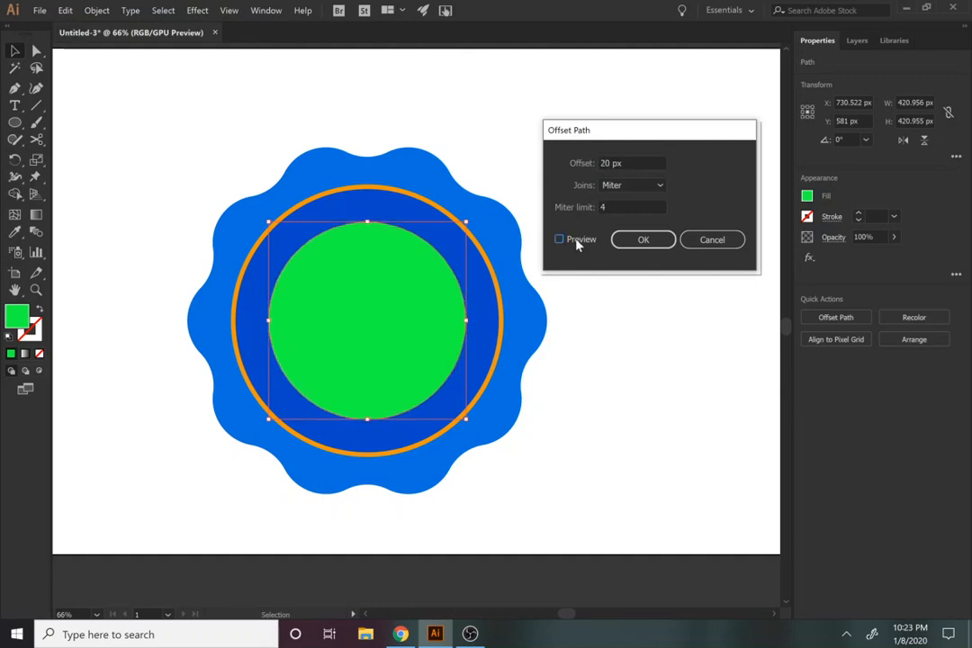
{"action": "left_click", "coordinate": [559, 239]}
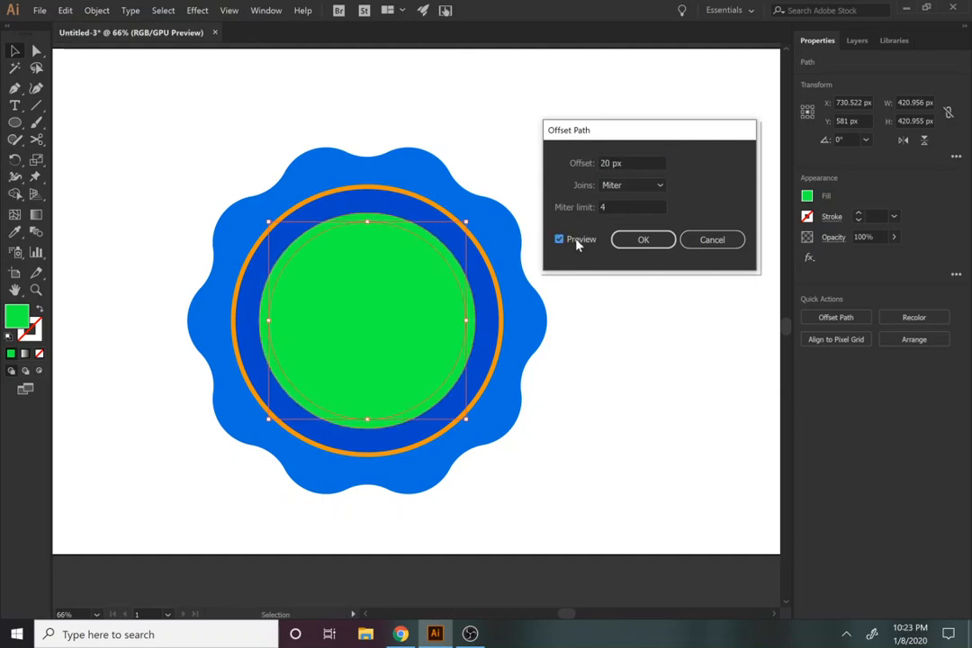
{"action": "left_click", "coordinate": [635, 240]}
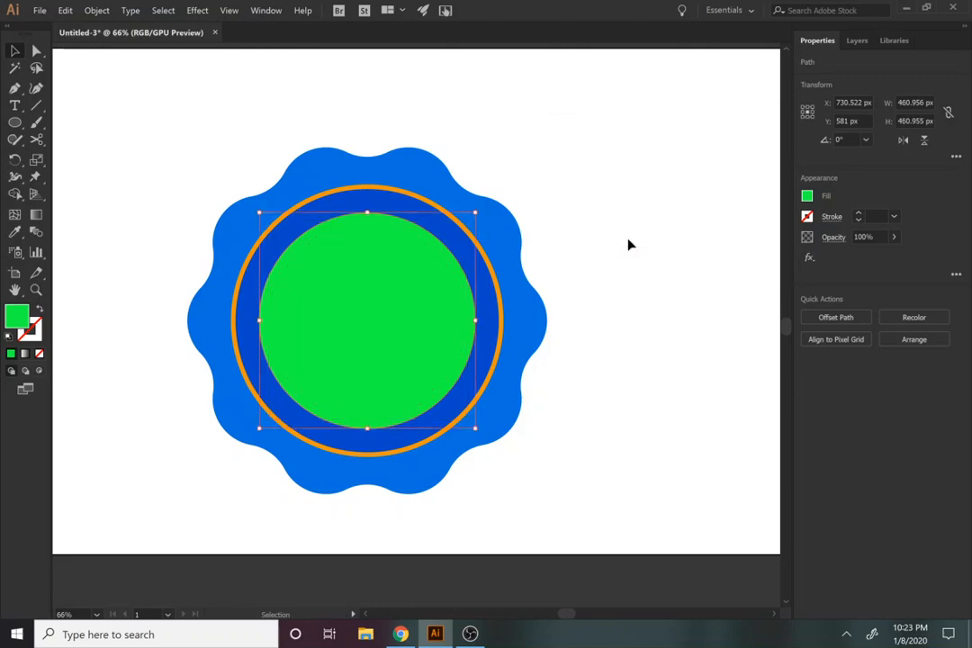
Step: Fill the new larger circle with magenta FB00FF and move it off the badge into the empty area on its right
{"action": "left_click", "coordinate": [807, 197]}
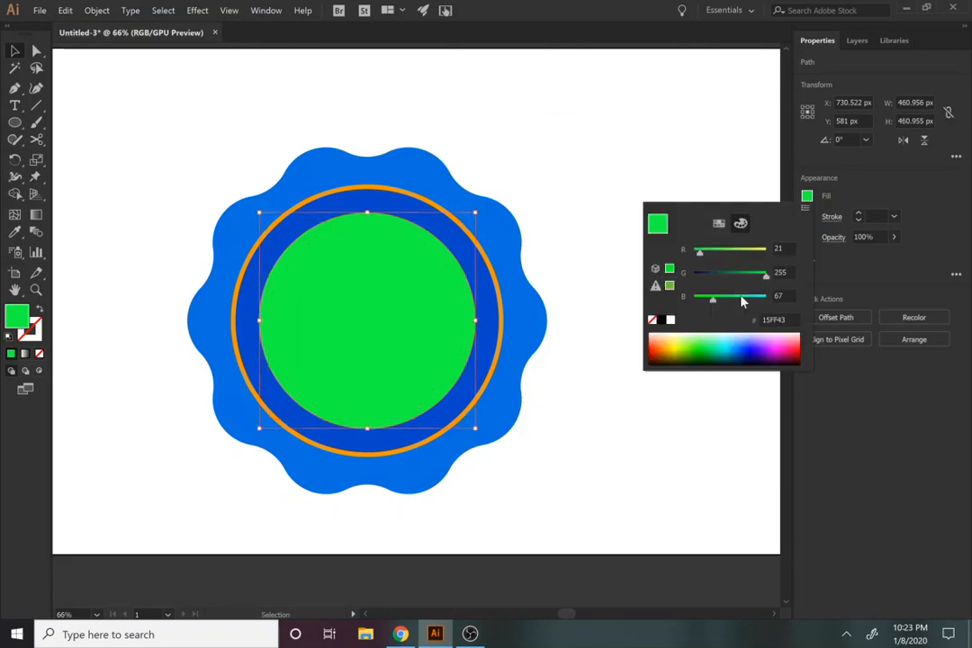
{"action": "left_click", "coordinate": [774, 339]}
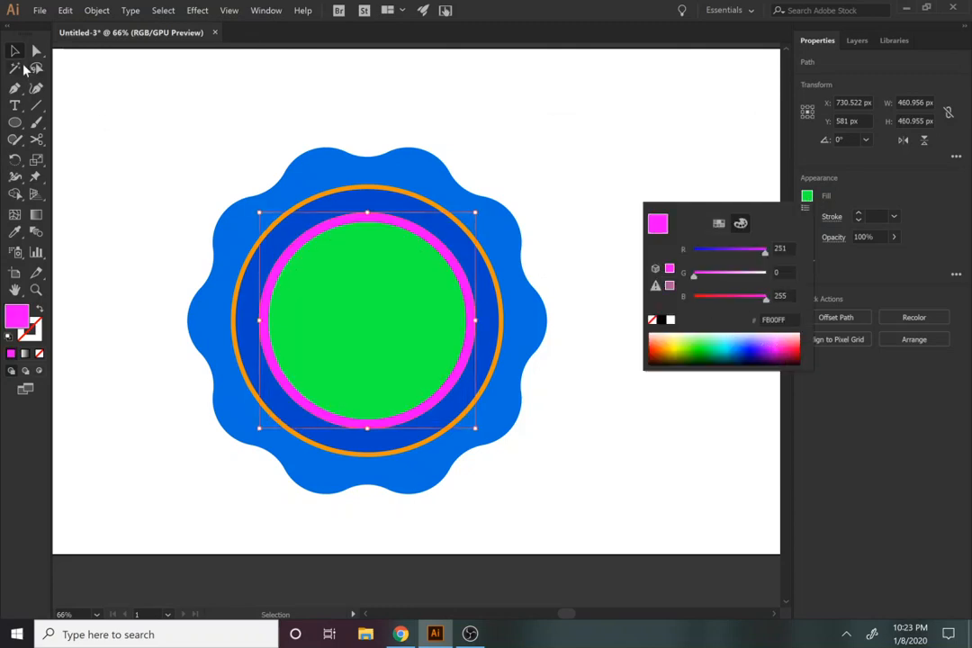
{"action": "left_click", "coordinate": [22, 59]}
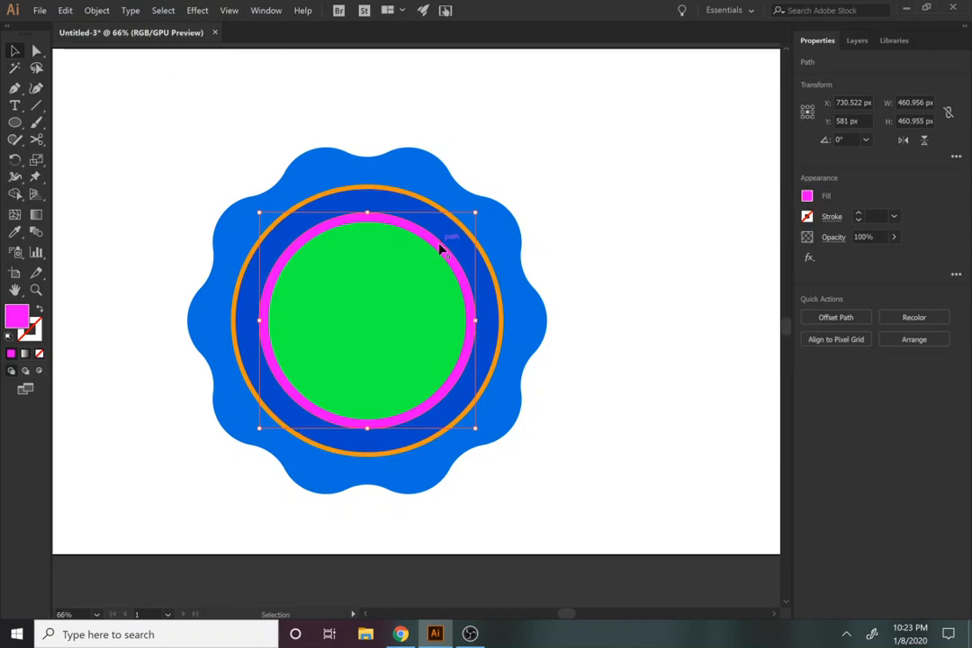
{"action": "left_click_drag", "start_coordinate": [441, 239], "coordinate": [774, 192]}
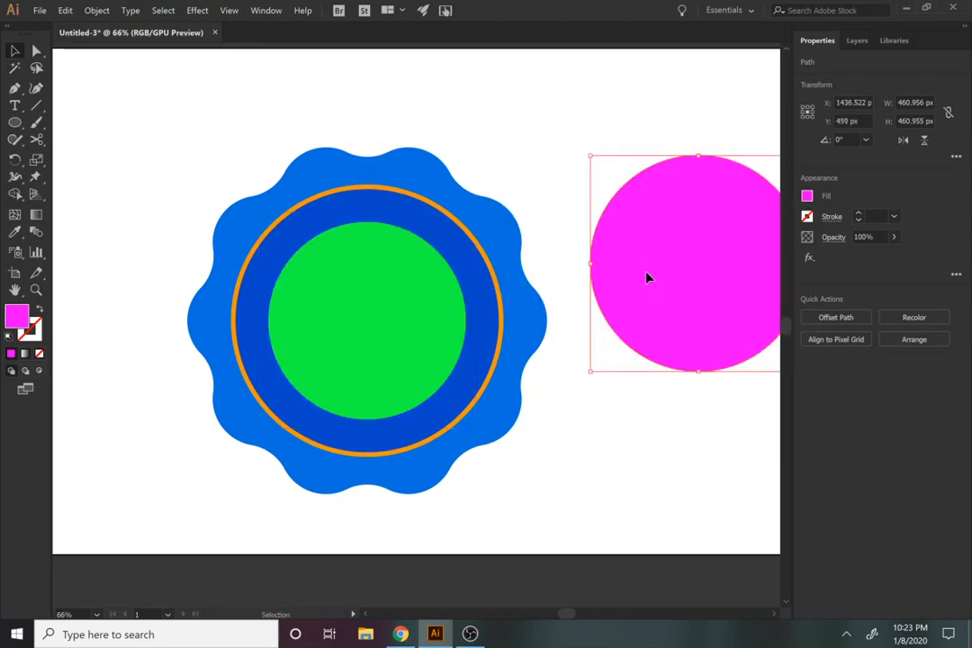
{"action": "left_click_drag", "start_coordinate": [647, 278], "coordinate": [696, 277]}
Step: Combine the wavy star and its concentric circles with the Exclude pathfinder operation
{"action": "left_click_drag", "start_coordinate": [565, 505], "coordinate": [213, 197]}
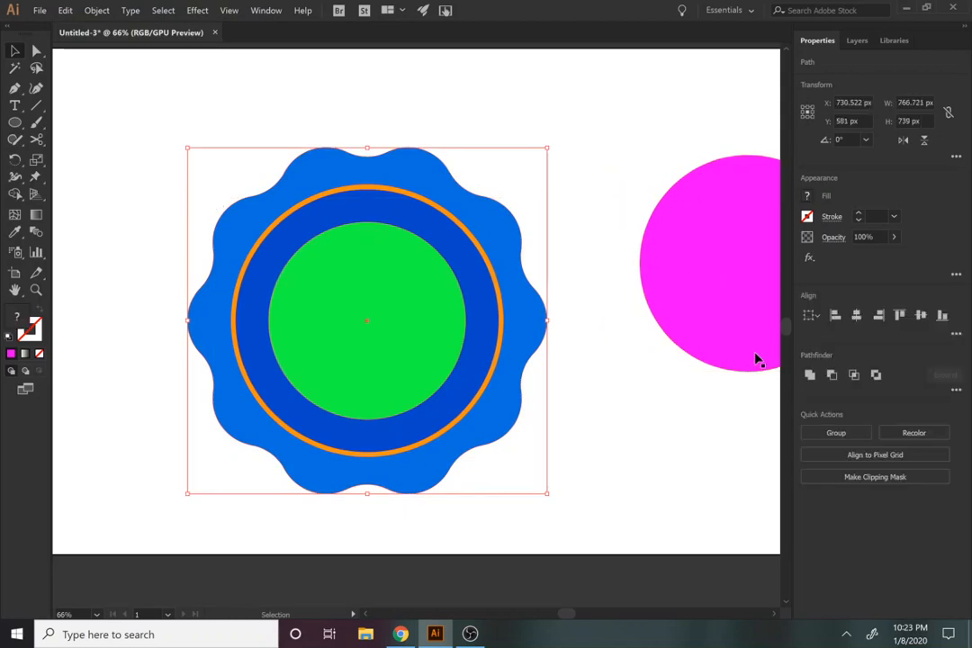
{"action": "left_click", "coordinate": [876, 375]}
{"action": "left_click", "coordinate": [643, 438]}
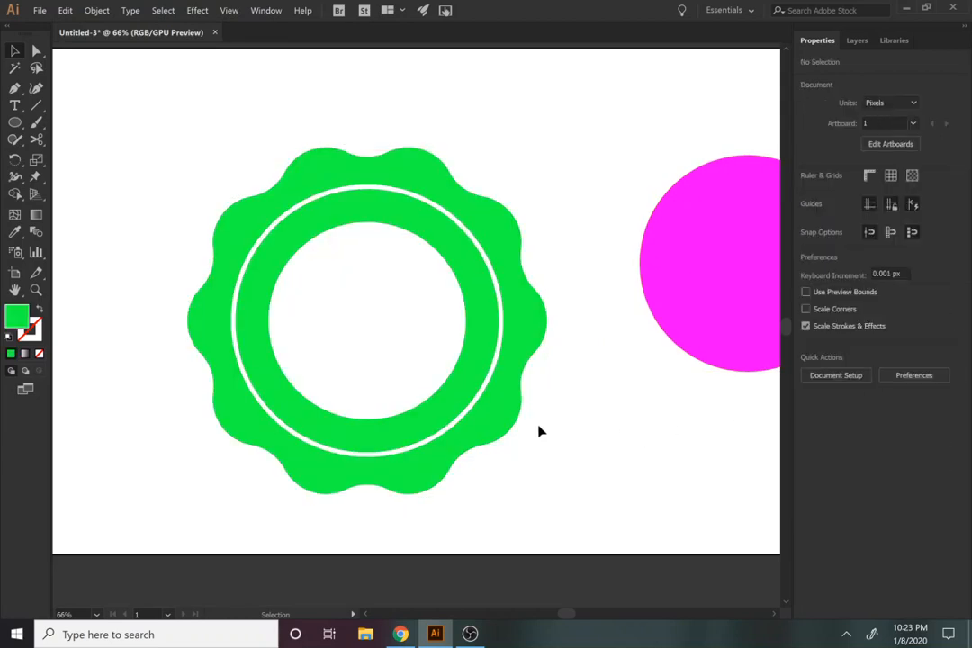
Step: Change the fill of the combined badge shape to blue 0060B4
{"action": "left_click", "coordinate": [544, 407]}
{"action": "left_click", "coordinate": [807, 196]}
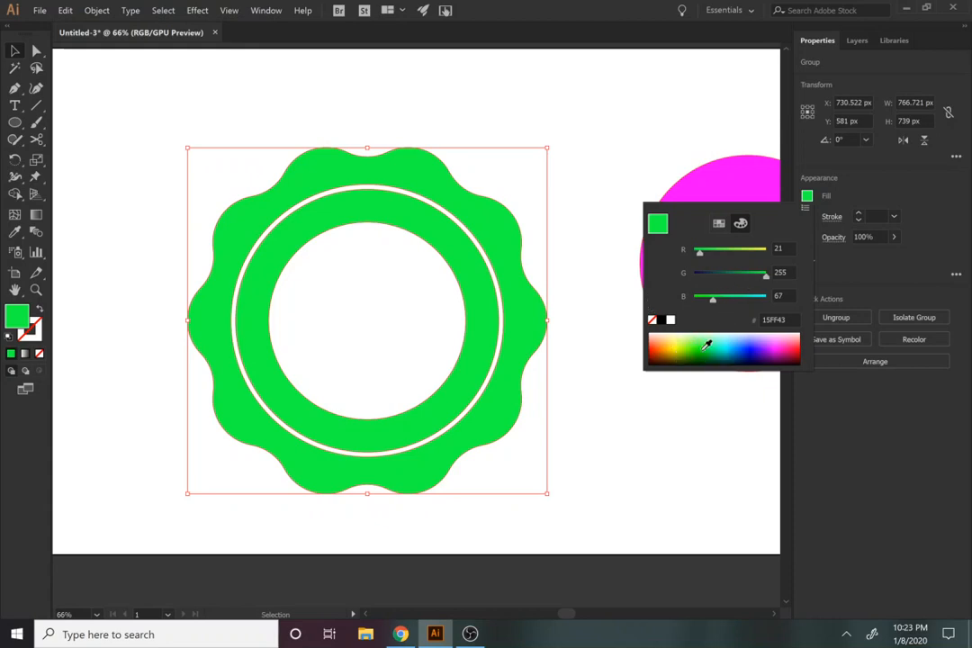
{"action": "left_click", "coordinate": [739, 345]}
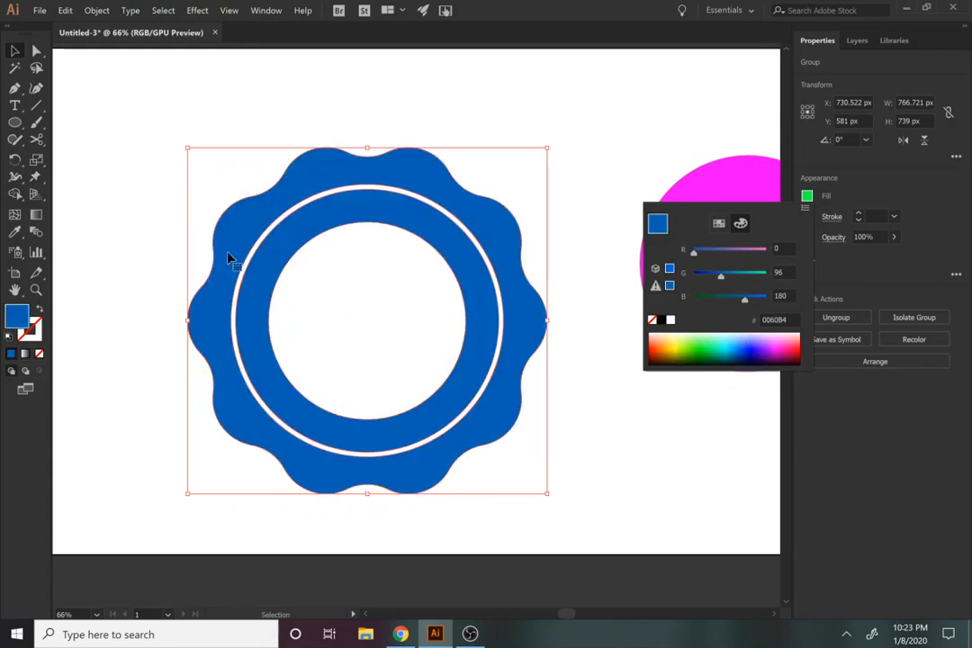
Step: Move the blue badge up and left, near the artboard's upper-left corner
{"action": "left_click", "coordinate": [13, 53]}
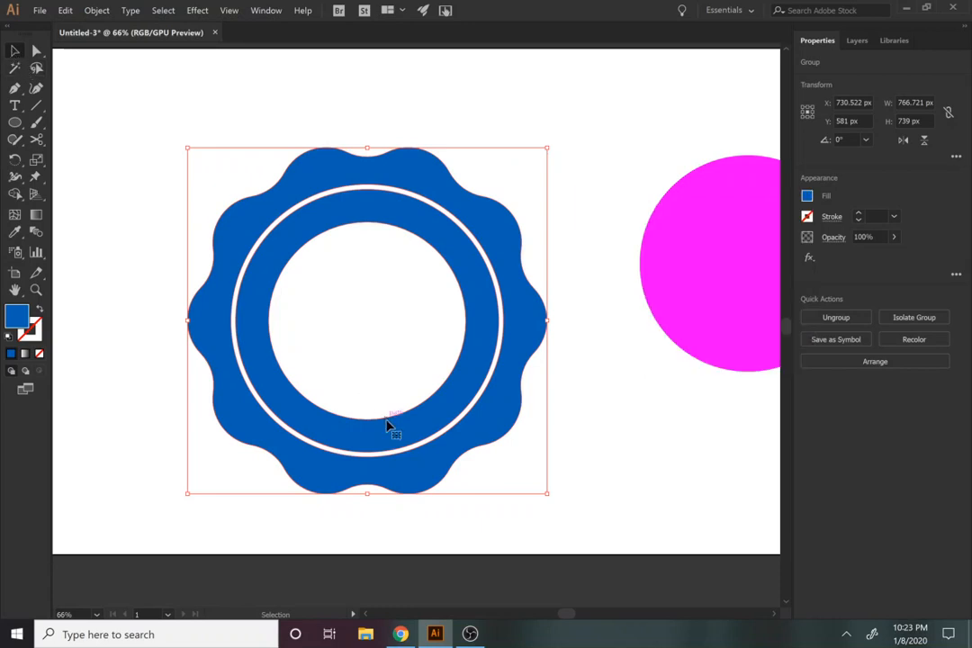
{"action": "left_click_drag", "start_coordinate": [398, 439], "coordinate": [298, 374]}
{"action": "left_click_drag", "start_coordinate": [362, 436], "coordinate": [362, 435]}
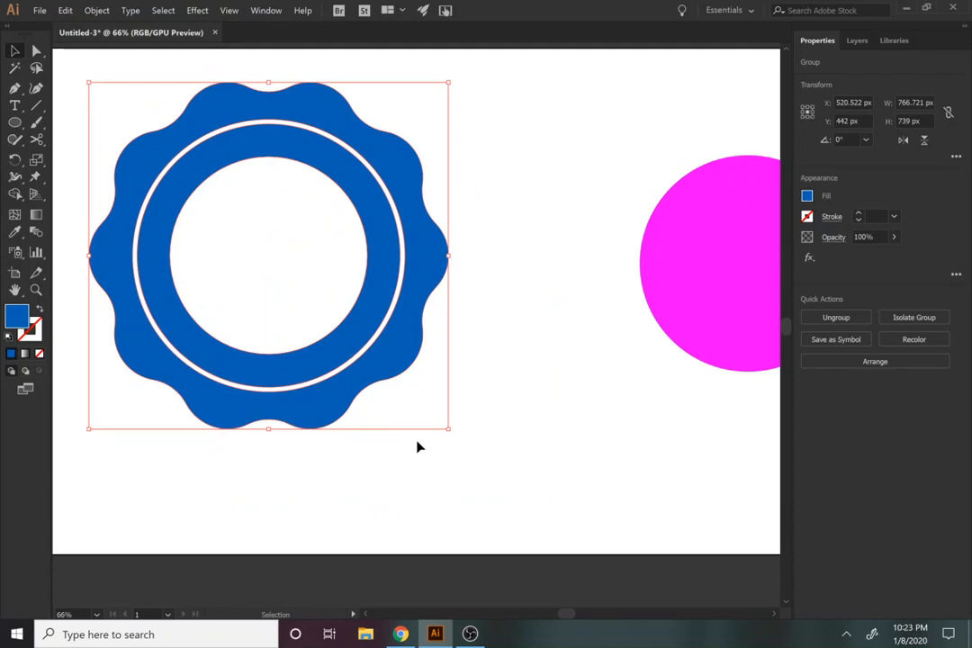
Step: Draw a thin vertical blue rectangle about 10 px wide and 850 px high between the badge and the magenta circle
{"action": "key", "text": "m"}
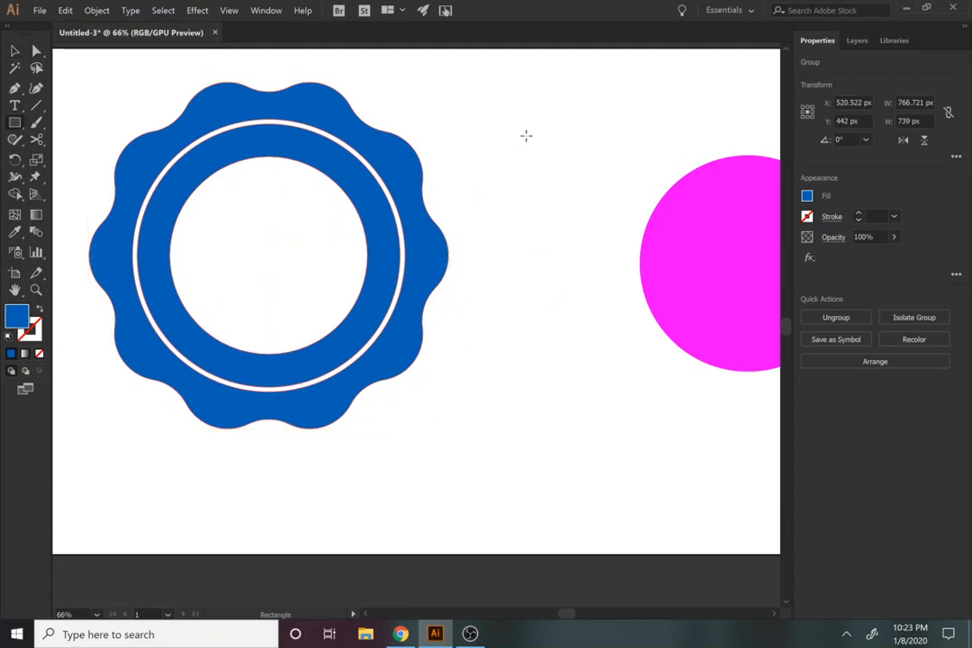
{"action": "left_click_drag", "start_coordinate": [506, 132], "coordinate": [512, 531]}
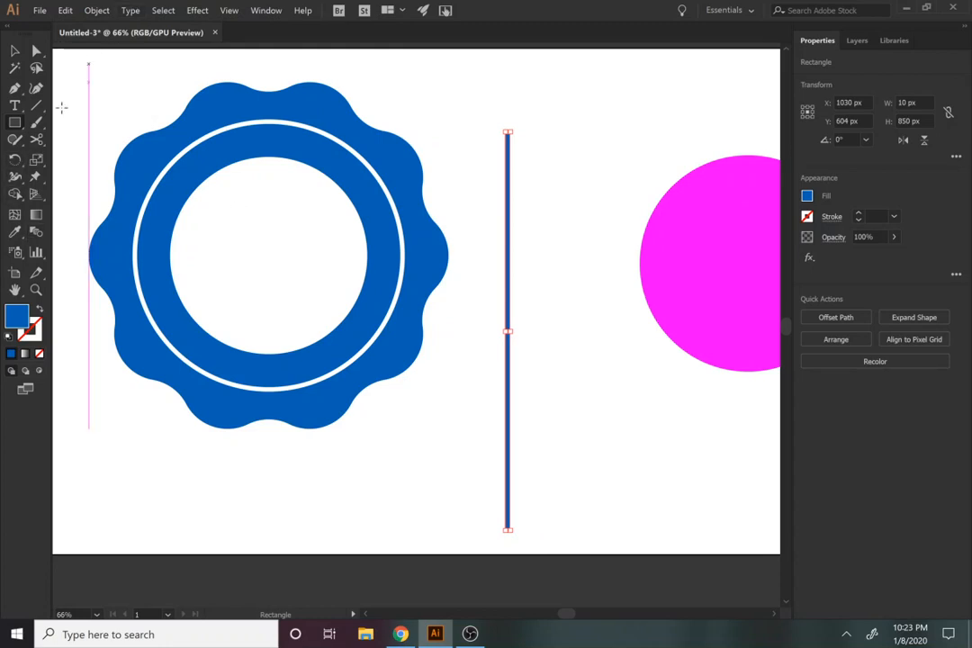
{"action": "left_click", "coordinate": [13, 141]}
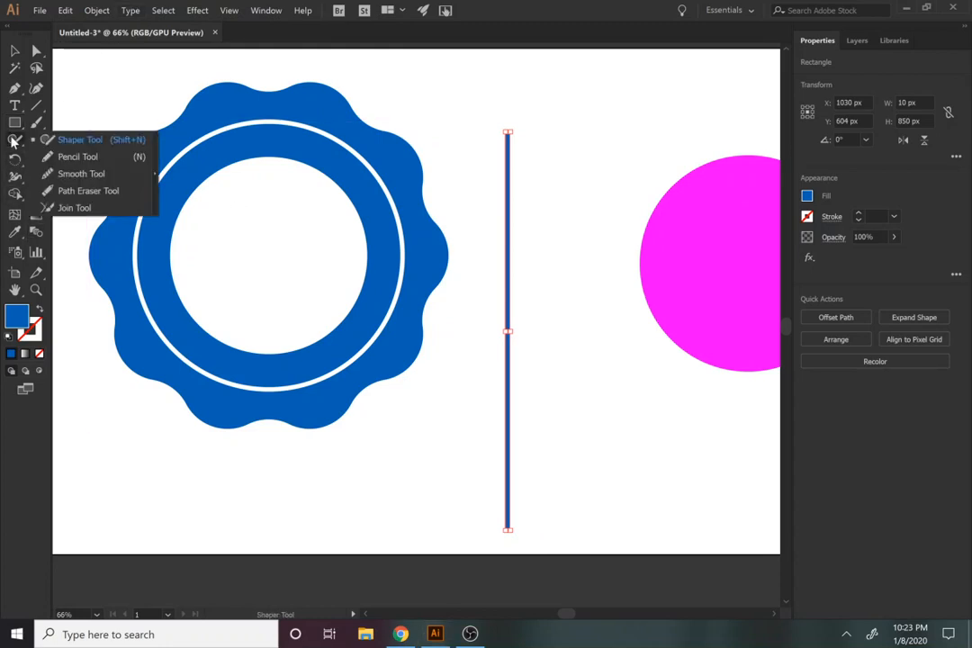
{"action": "left_click", "coordinate": [13, 170]}
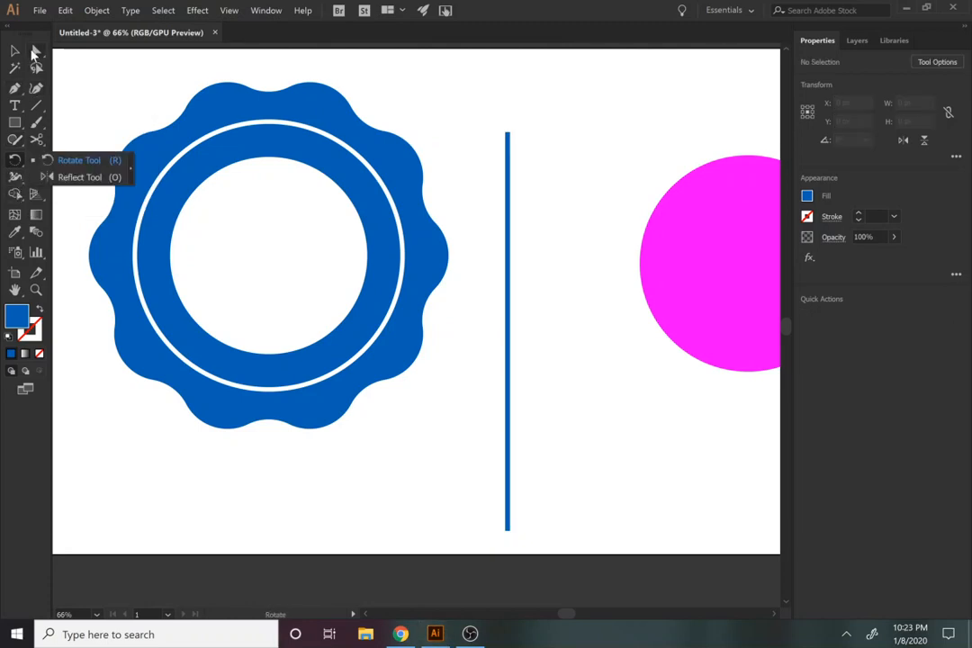
{"action": "left_click", "coordinate": [33, 51]}
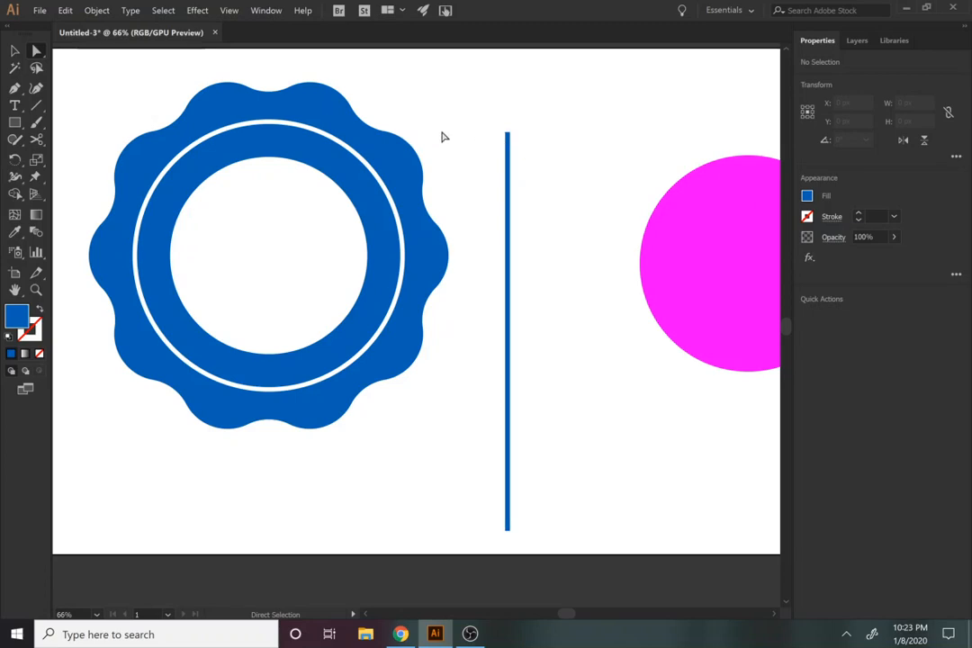
{"action": "key", "text": "z"}
{"action": "left_click", "coordinate": [500, 123]}
{"action": "left_click", "coordinate": [499, 122]}
{"action": "key", "text": "space"}
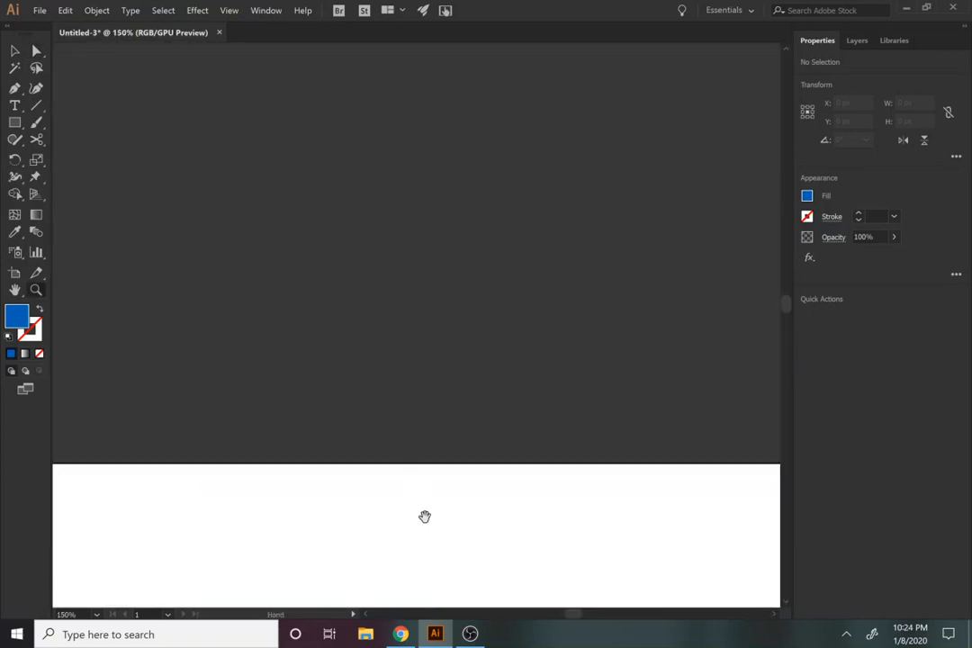
{"action": "left_click_drag", "start_coordinate": [425, 517], "coordinate": [443, 222]}
{"action": "left_click_drag", "start_coordinate": [432, 333], "coordinate": [502, 189]}
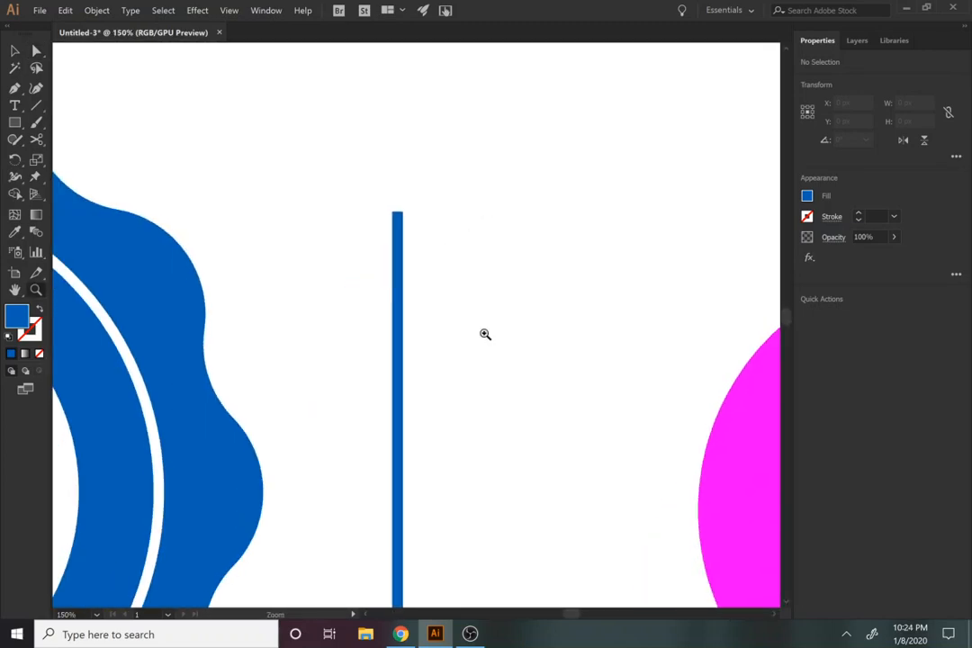
{"action": "left_click", "coordinate": [363, 384], "text": "alt"}
{"action": "left_click", "coordinate": [362, 385], "text": "alt"}
{"action": "left_click", "coordinate": [363, 385], "text": "alt"}
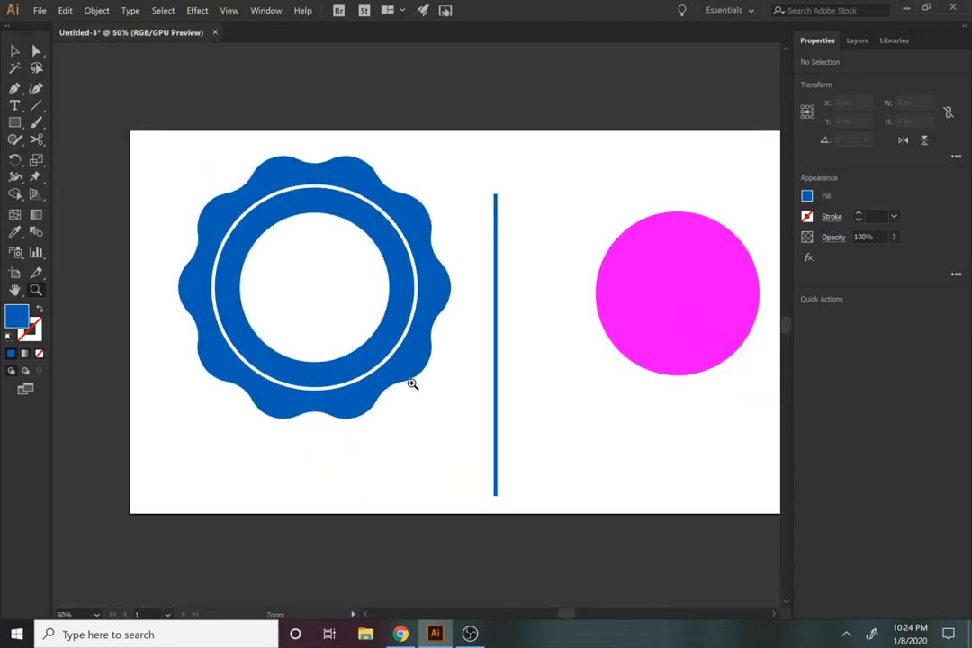
Step: Move the thin rectangle up and slightly left, centring it at about X 978 px, Y 470 px
{"action": "key", "text": "v"}
{"action": "left_click_drag", "start_coordinate": [499, 408], "coordinate": [481, 385]}
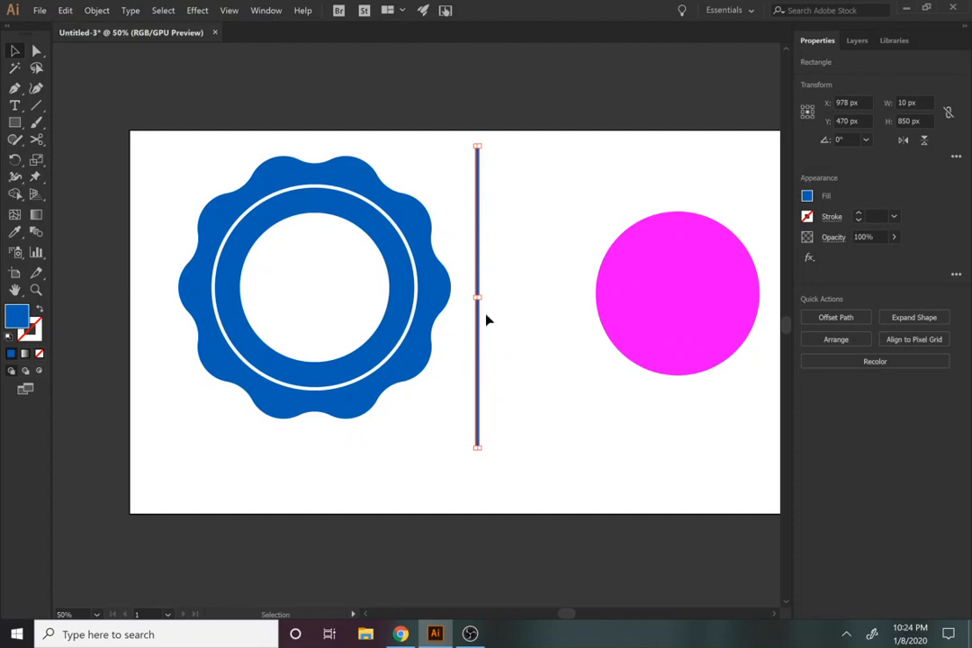
Step: Select the thin rectangle's top end and use Add Anchor Points to put extra points midway along its edges
{"action": "key", "text": "z"}
{"action": "left_click", "coordinate": [473, 144]}
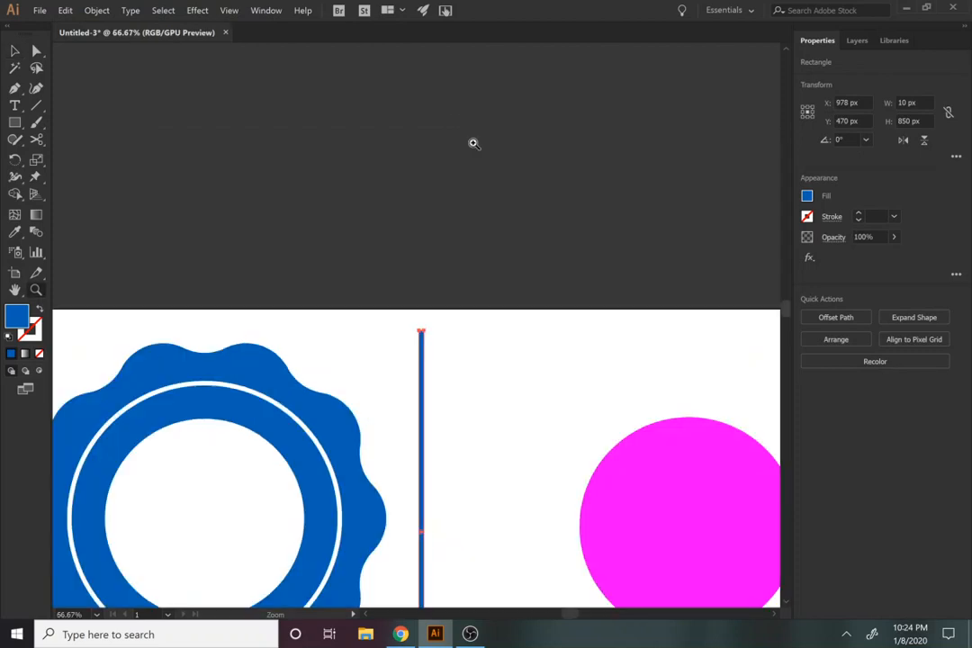
{"action": "left_click", "coordinate": [385, 394]}
{"action": "left_click", "coordinate": [494, 274]}
{"action": "left_click", "coordinate": [371, 280]}
{"action": "left_click", "coordinate": [371, 280]}
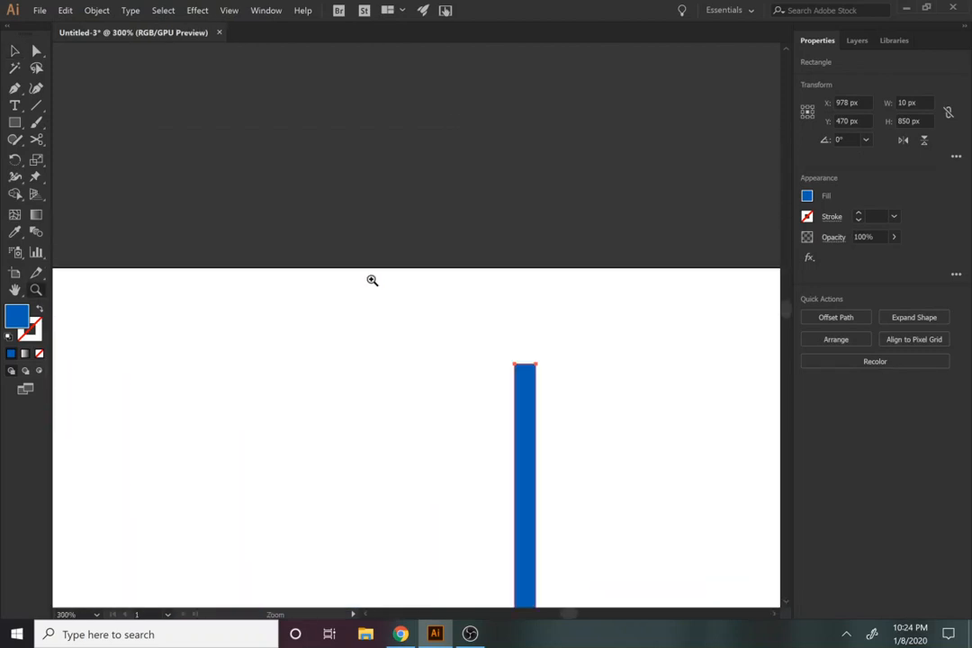
{"action": "key", "text": "a"}
{"action": "left_click_drag", "start_coordinate": [507, 365], "coordinate": [595, 392]}
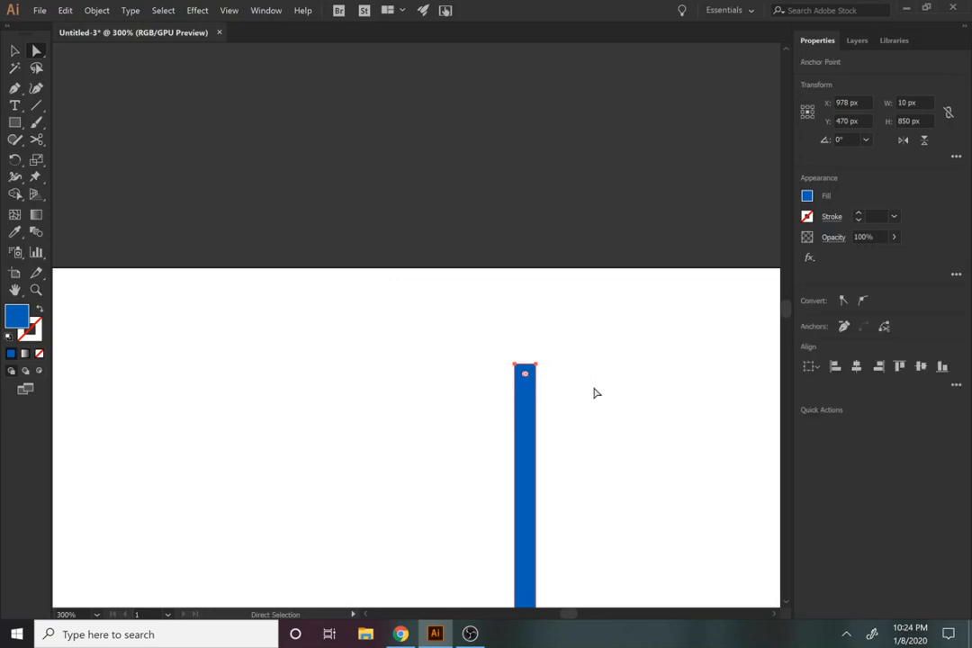
{"action": "left_click", "coordinate": [94, 11]}
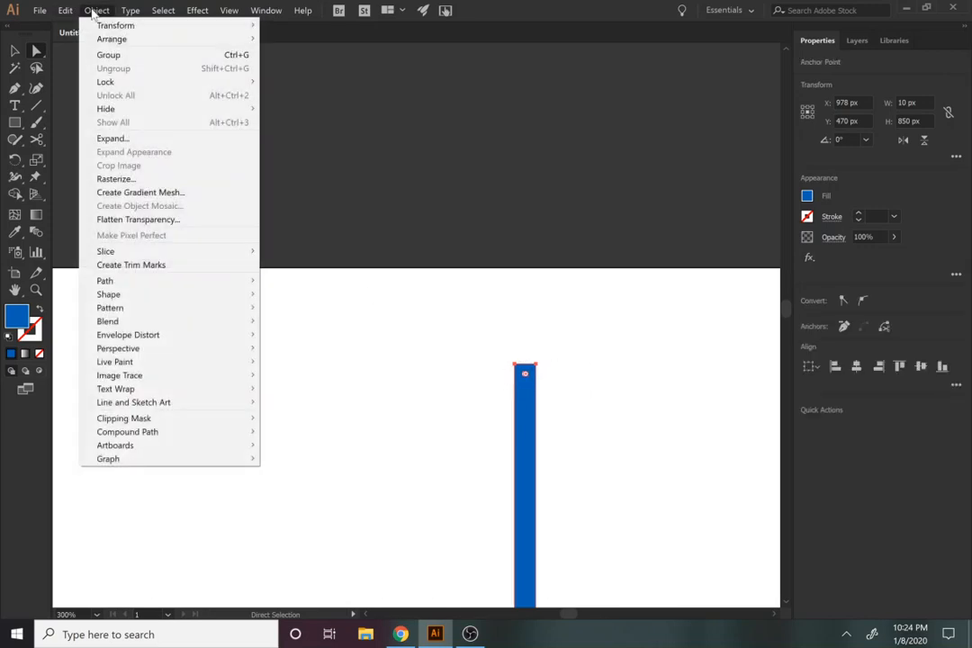
{"action": "mouse_move", "coordinate": [131, 282]}
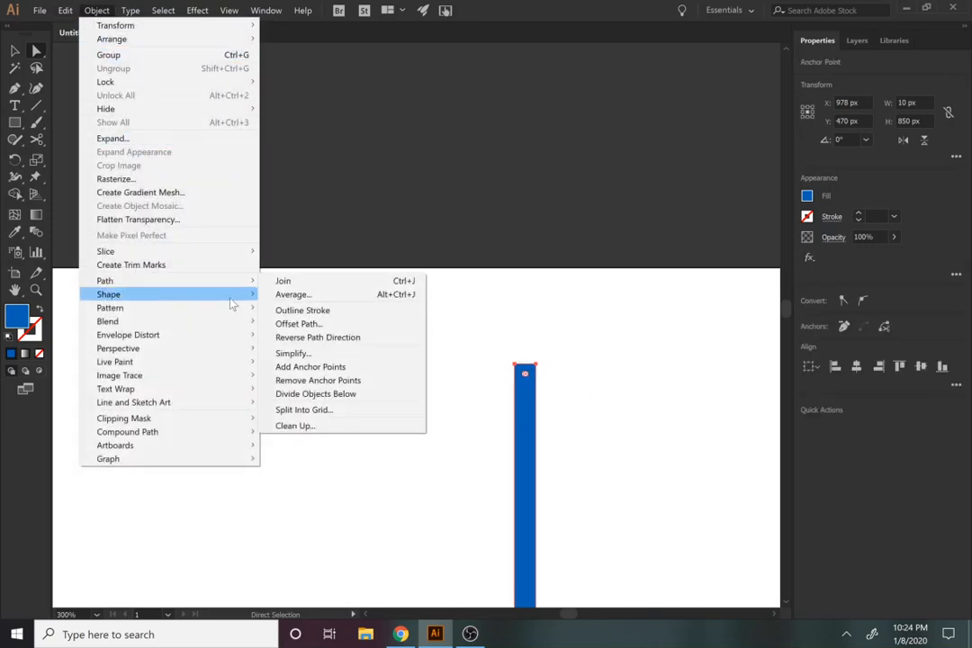
{"action": "left_click", "coordinate": [310, 367]}
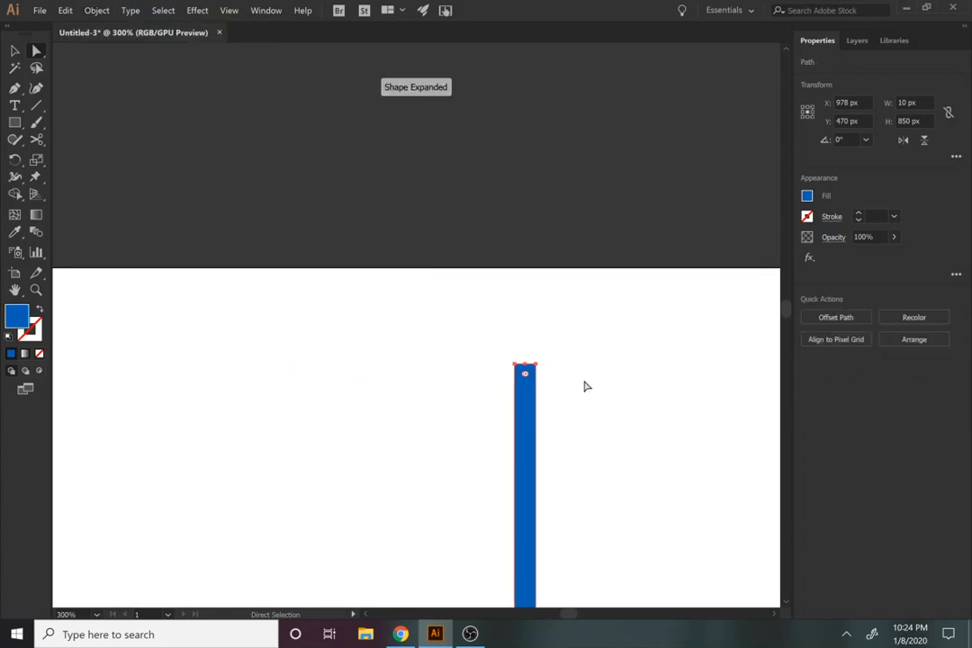
Step: Try to delete the anchor point at the thin rectangle's top-left corner
{"action": "left_click", "coordinate": [515, 365]}
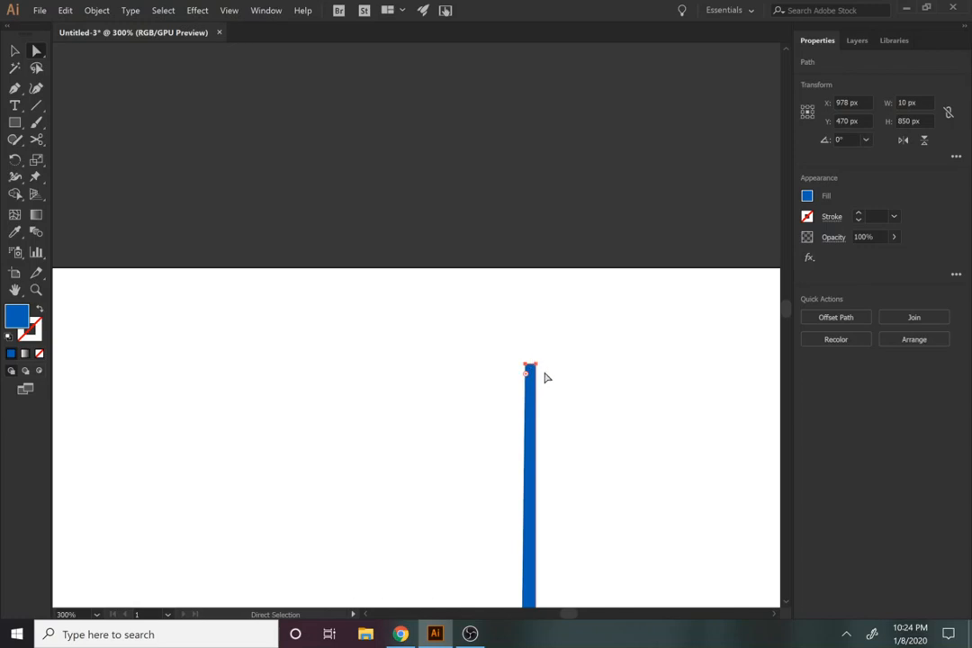
{"action": "key", "text": "ctrl+z"}
{"action": "scroll", "coordinate": [525, 458], "scroll_direction": "down", "scroll_amount": 5}
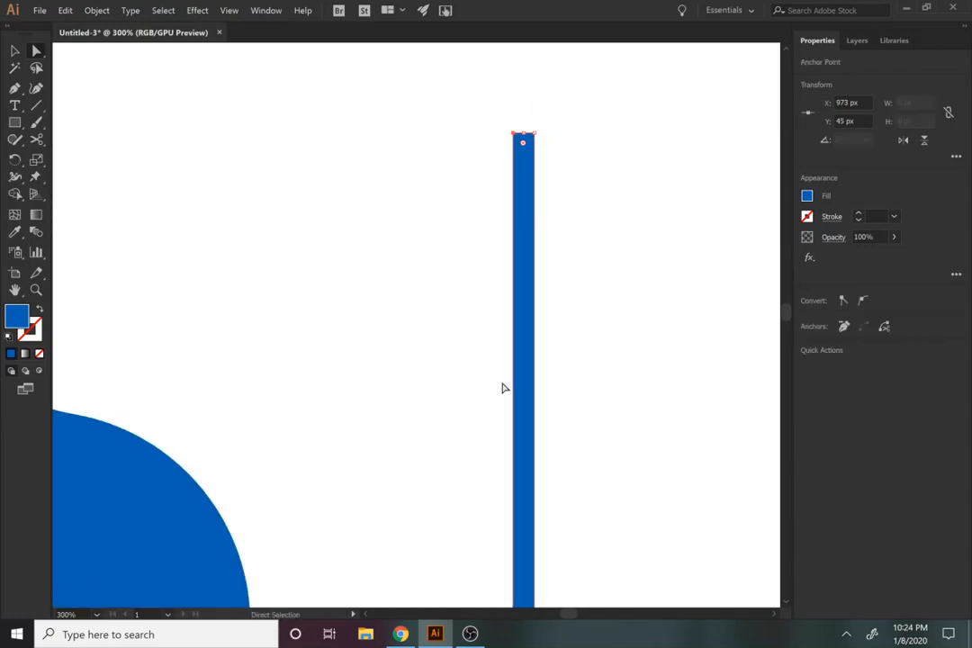
Step: Examine the anchor points midway along the thin rectangle and at its top end
{"action": "left_click_drag", "start_coordinate": [506, 389], "coordinate": [449, 154]}
{"action": "left_click_drag", "start_coordinate": [453, 397], "coordinate": [492, 213]}
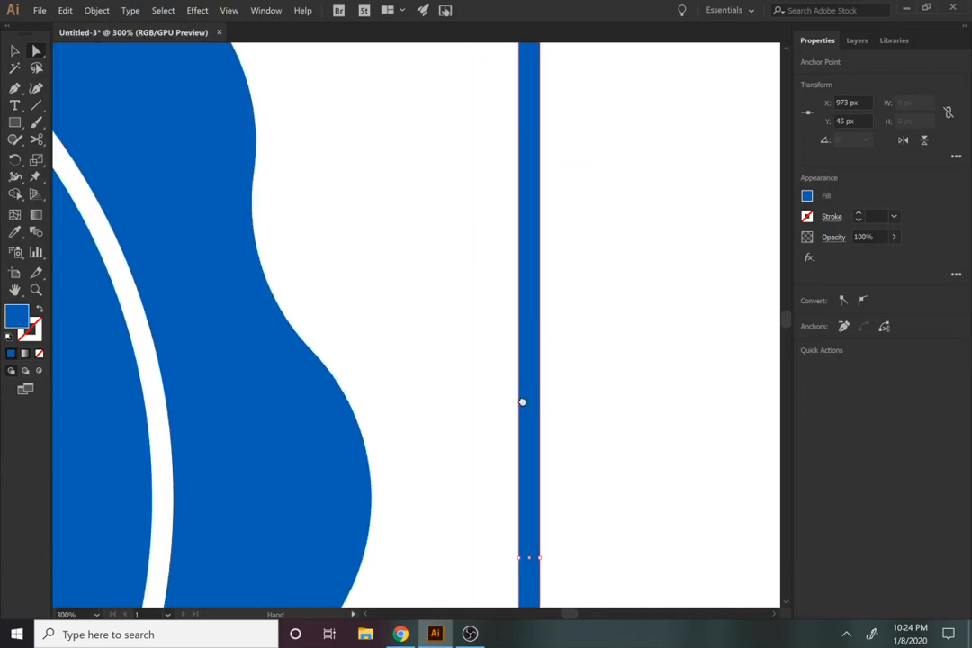
{"action": "left_click_drag", "start_coordinate": [522, 402], "coordinate": [493, 189]}
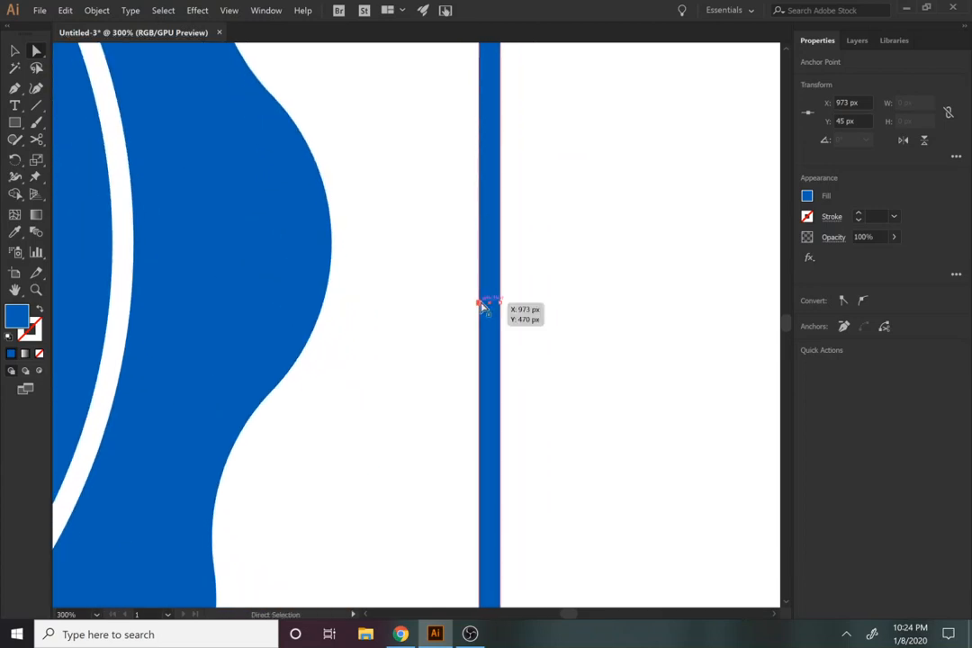
{"action": "left_click", "coordinate": [480, 303]}
{"action": "left_click_drag", "start_coordinate": [549, 346], "coordinate": [514, 522]}
{"action": "left_click_drag", "start_coordinate": [529, 425], "coordinate": [518, 600]}
{"action": "left_click_drag", "start_coordinate": [422, 133], "coordinate": [408, 551]}
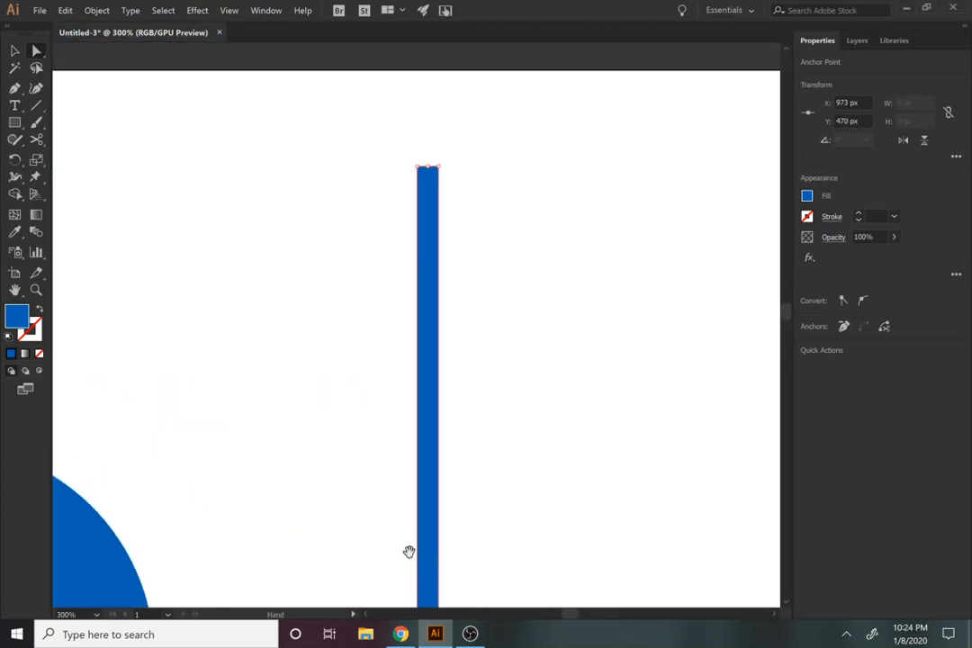
{"action": "left_click_drag", "start_coordinate": [401, 412], "coordinate": [417, 508]}
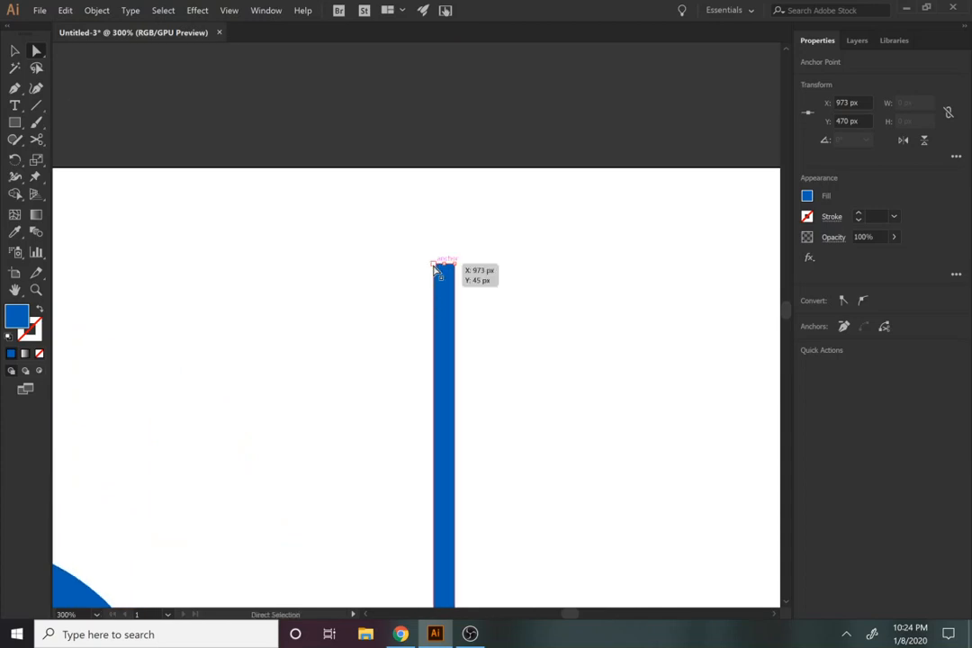
Step: Try to delete the anchor points at the thin rectangle's top-left and top-right corners, and undo the last deletion
{"action": "left_click", "coordinate": [434, 264]}
{"action": "key", "text": "Delete"}
{"action": "left_click", "coordinate": [455, 265]}
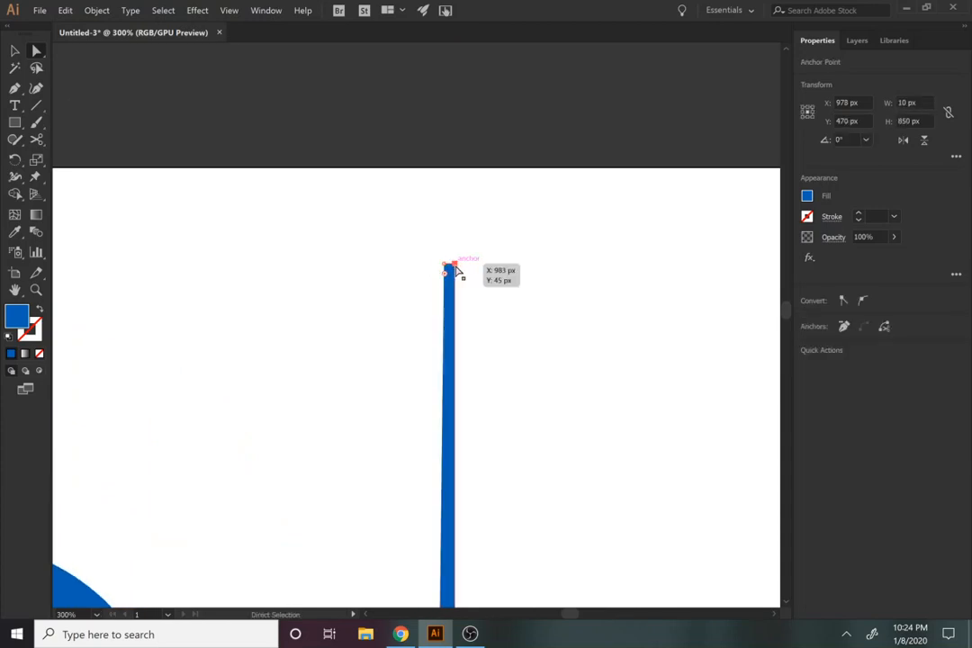
{"action": "key", "text": "Delete"}
{"action": "key", "text": "ctrl+z"}
Step: Try again to delete the top-right corner anchor point, and undo the corner deletions
{"action": "scroll", "coordinate": [492, 377], "scroll_direction": "down", "scroll_amount": 3}
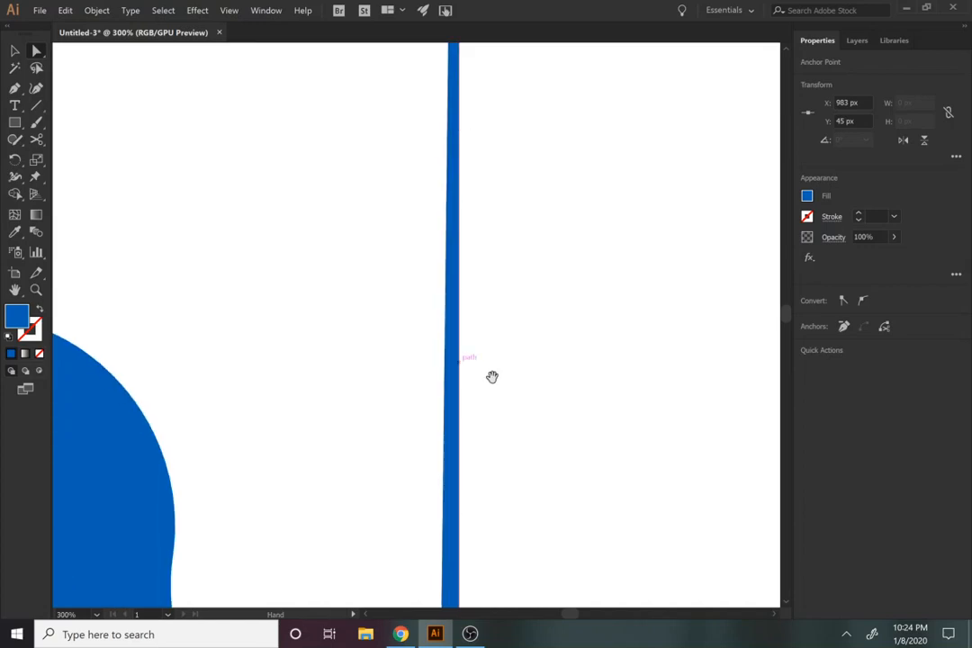
{"action": "left_click_drag", "start_coordinate": [493, 377], "coordinate": [469, 180]}
{"action": "scroll", "coordinate": [481, 317], "scroll_direction": "down", "scroll_amount": 3}
{"action": "left_click_drag", "start_coordinate": [469, 309], "coordinate": [385, 643]}
{"action": "left_click_drag", "start_coordinate": [405, 295], "coordinate": [396, 612]}
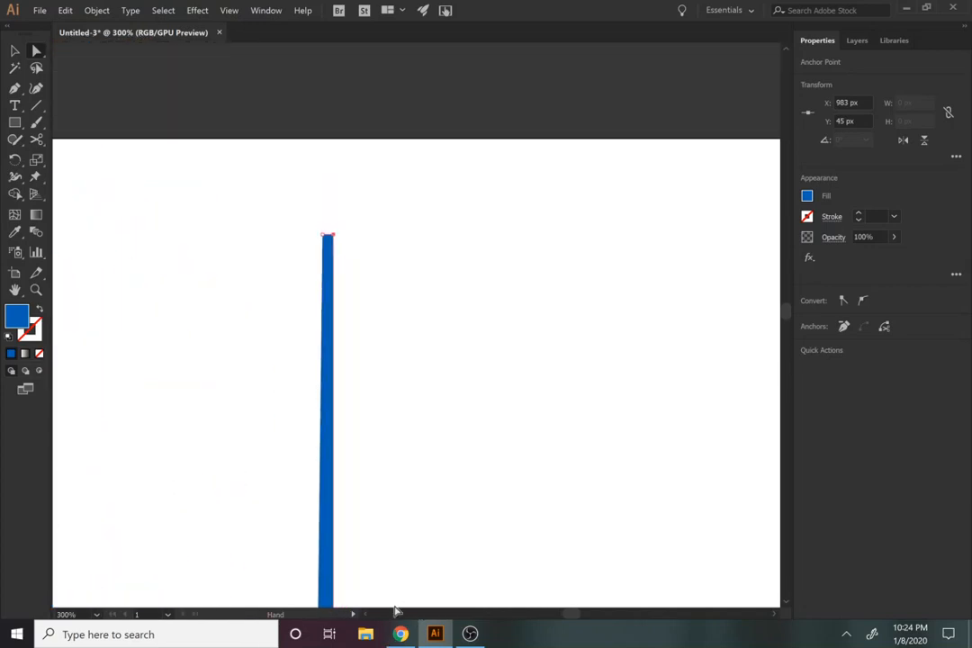
{"action": "key", "text": "Delete"}
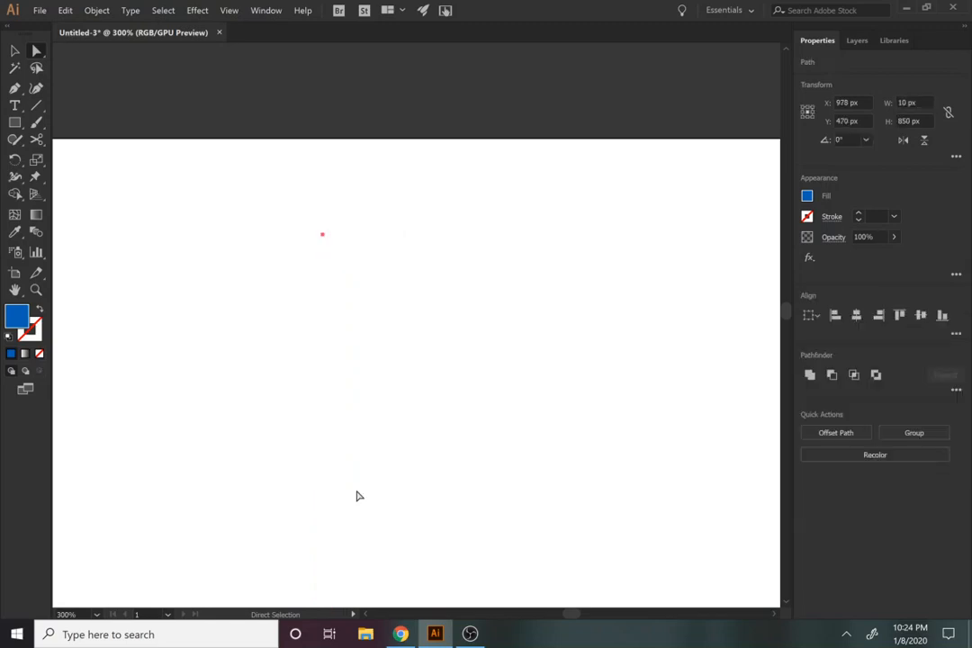
{"action": "key", "text": "z"}
{"action": "left_click", "coordinate": [356, 492], "text": "alt"}
{"action": "left_click", "coordinate": [356, 492], "text": "alt"}
{"action": "left_click", "coordinate": [356, 491], "text": "alt"}
{"action": "key", "text": "ctrl+z"}
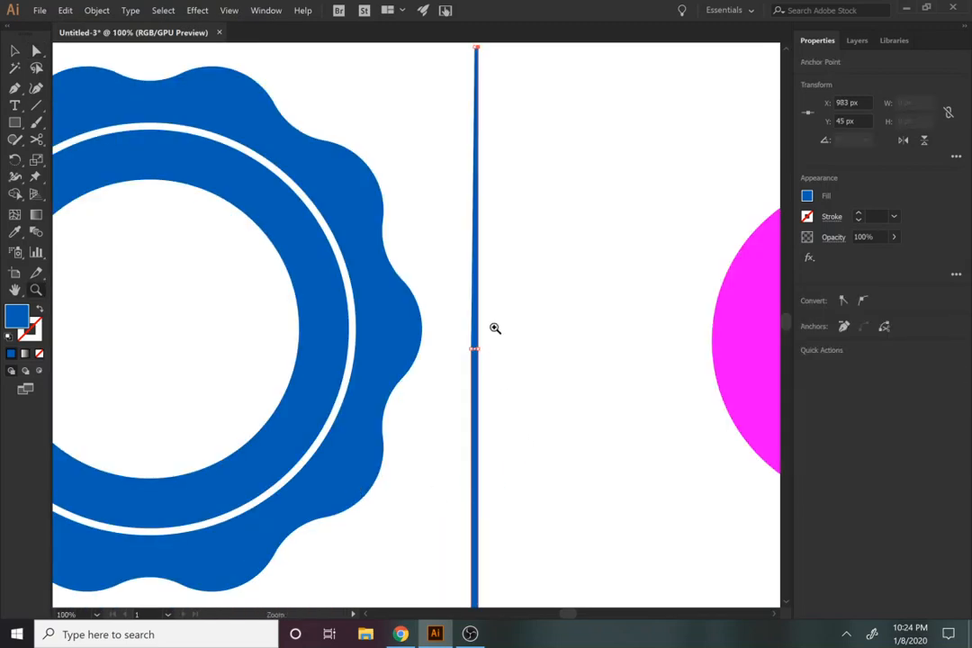
Step: Taper the thin rectangle's top end to a point by moving its corner anchor points onto the middle anchor at X 978 px, Y 45 px
{"action": "left_click_drag", "start_coordinate": [462, 411], "coordinate": [435, 619]}
{"action": "left_click", "coordinate": [431, 383]}
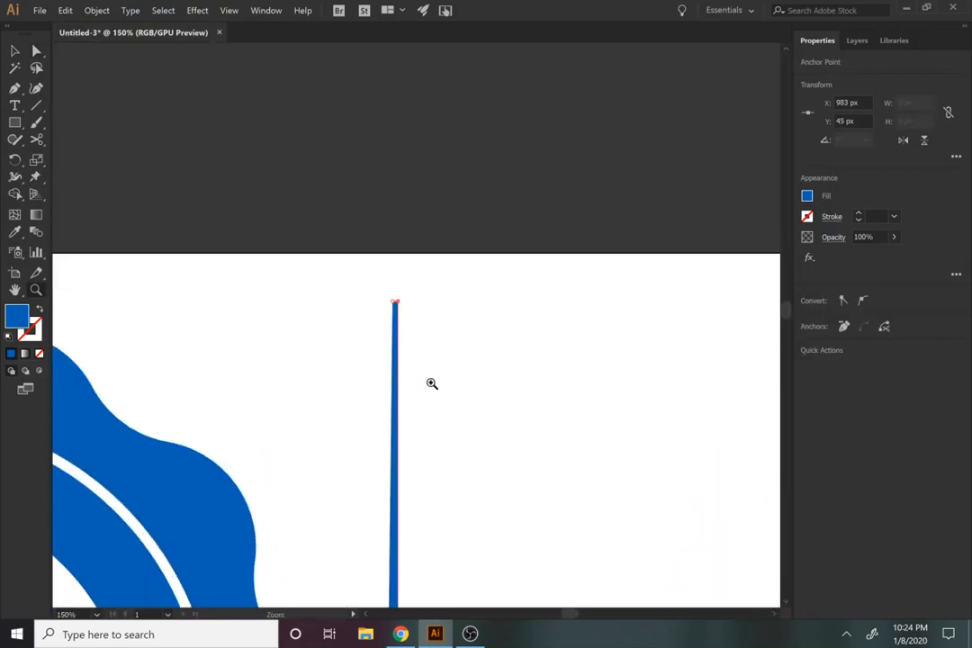
{"action": "left_click", "coordinate": [432, 384]}
{"action": "left_click", "coordinate": [351, 248]}
{"action": "left_click", "coordinate": [351, 248]}
{"action": "key", "text": "a"}
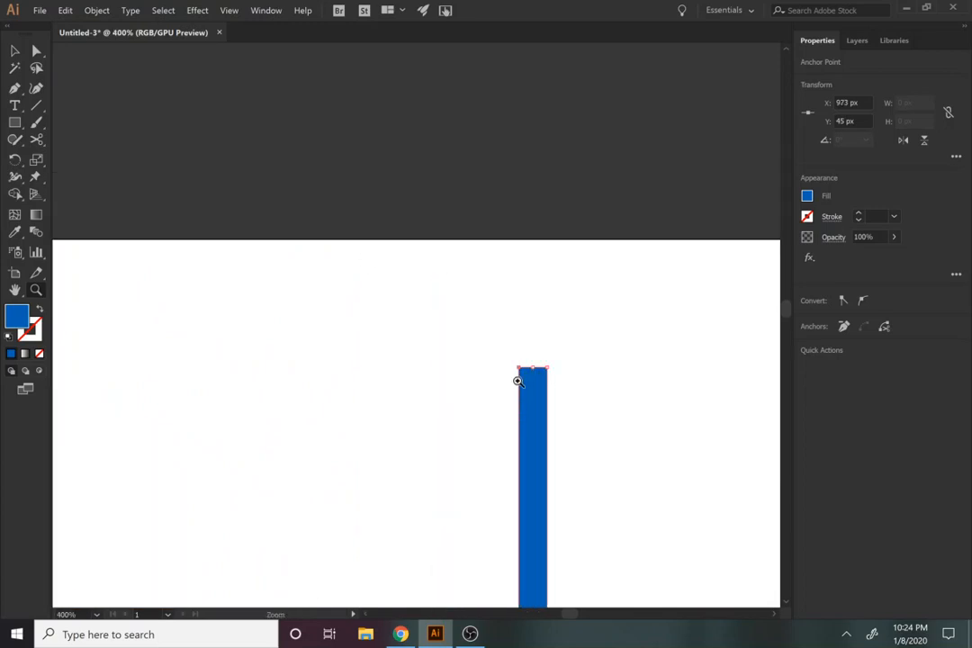
{"action": "mouse_move", "coordinate": [532, 370]}
{"action": "left_mouse_down"}
{"action": "mouse_move", "coordinate": [520, 370]}
{"action": "mouse_move", "coordinate": [551, 372]}
{"action": "mouse_move", "coordinate": [535, 368]}
{"action": "left_mouse_up"}
Step: Taper the rectangle's bottom end to a point by moving its corner anchor points onto the middle anchor, and deselect the shape
{"action": "left_click_drag", "start_coordinate": [546, 421], "coordinate": [533, 282]}
{"action": "left_click_drag", "start_coordinate": [537, 455], "coordinate": [504, 342]}
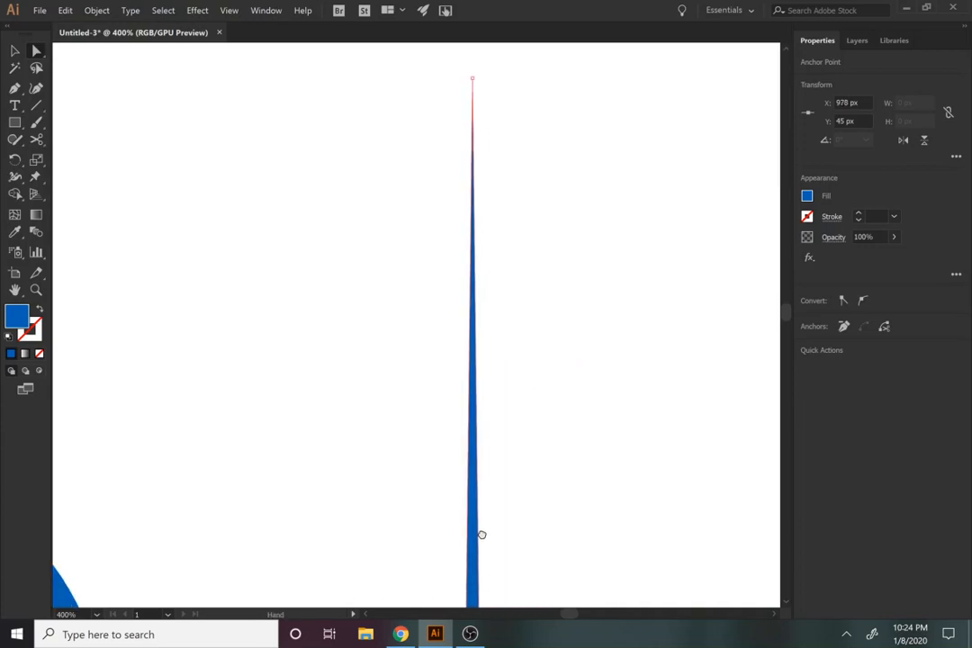
{"action": "left_click_drag", "start_coordinate": [482, 538], "coordinate": [464, 358]}
{"action": "scroll", "coordinate": [468, 389], "scroll_direction": "down", "scroll_amount": 3}
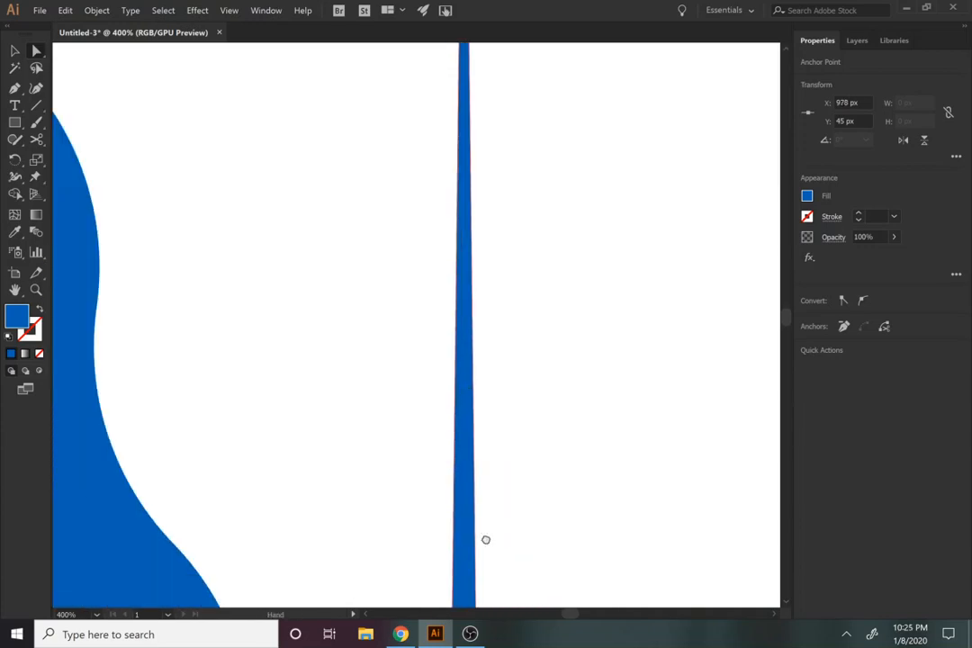
{"action": "left_click_drag", "start_coordinate": [485, 539], "coordinate": [498, 371]}
{"action": "left_click_drag", "start_coordinate": [504, 417], "coordinate": [453, 238]}
{"action": "left_click_drag", "start_coordinate": [453, 384], "coordinate": [443, 270]}
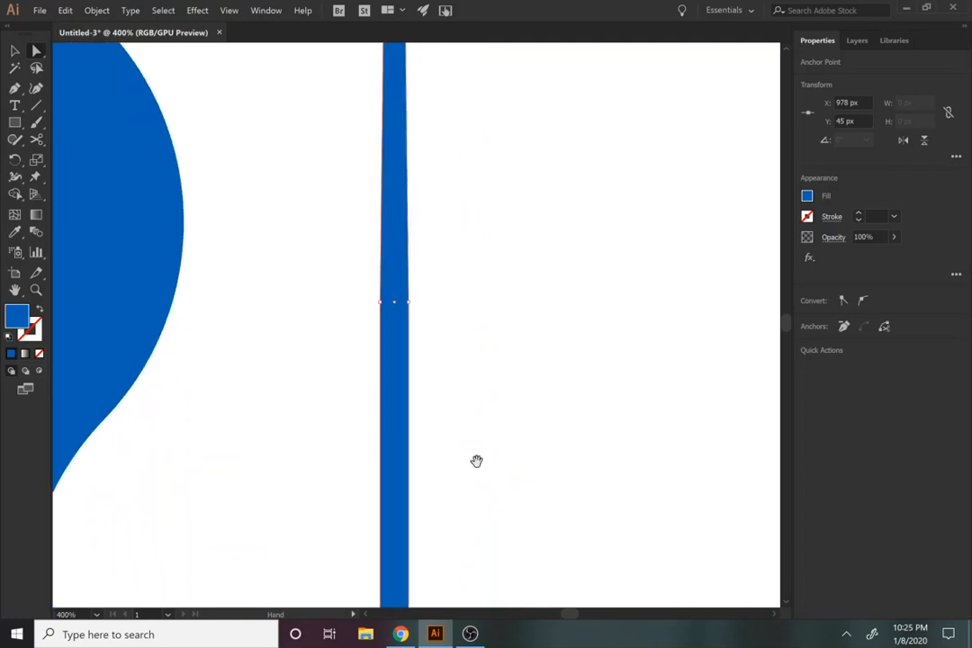
{"action": "left_click_drag", "start_coordinate": [477, 461], "coordinate": [475, 126]}
{"action": "left_click_drag", "start_coordinate": [469, 369], "coordinate": [479, 270]}
{"action": "left_click_drag", "start_coordinate": [462, 396], "coordinate": [464, 300]}
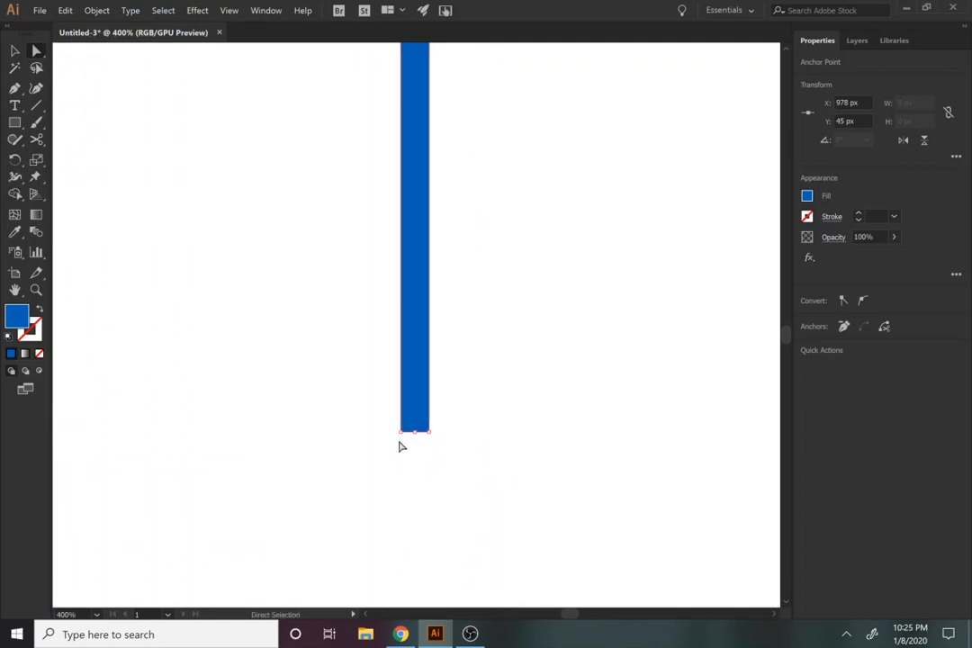
{"action": "left_click", "coordinate": [401, 433]}
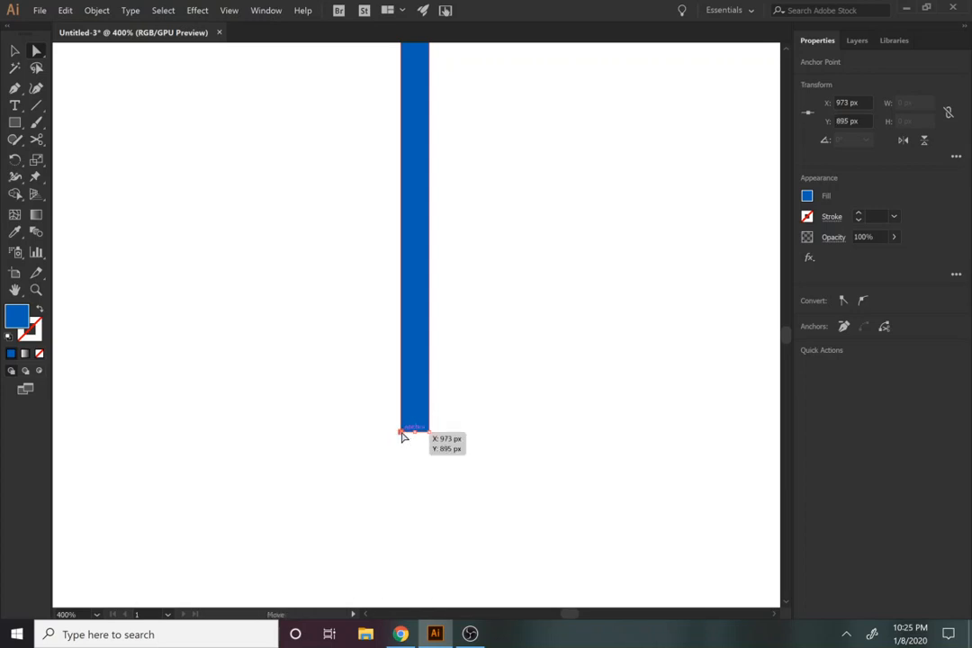
{"action": "mouse_move", "coordinate": [402, 436]}
{"action": "left_mouse_down"}
{"action": "mouse_move", "coordinate": [430, 436]}
{"action": "mouse_move", "coordinate": [416, 436]}
{"action": "left_mouse_up"}
{"action": "left_click", "coordinate": [433, 444]}
Step: Align the tapered spike and the badge group to each other by their horizontal and vertical centres
{"action": "key", "text": "z"}
{"action": "left_click", "coordinate": [417, 362], "text": "alt"}
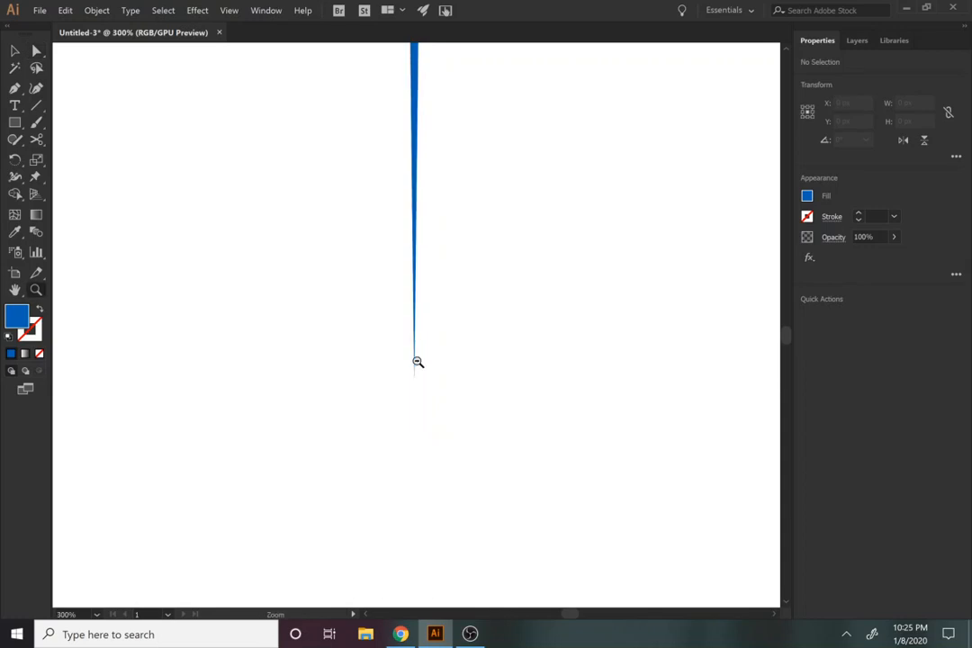
{"action": "left_click", "coordinate": [417, 362], "text": "alt"}
{"action": "left_click", "coordinate": [417, 362], "text": "alt"}
{"action": "left_click", "coordinate": [417, 362], "text": "alt"}
{"action": "key", "text": "space"}
{"action": "left_click_drag", "start_coordinate": [345, 262], "coordinate": [376, 504]}
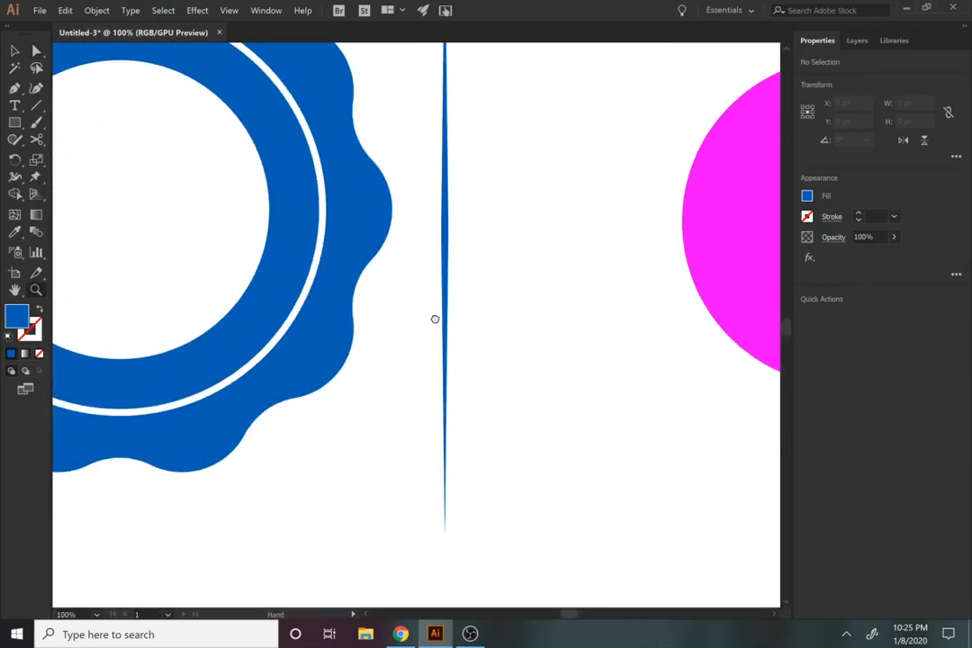
{"action": "left_click_drag", "start_coordinate": [435, 319], "coordinate": [487, 532]}
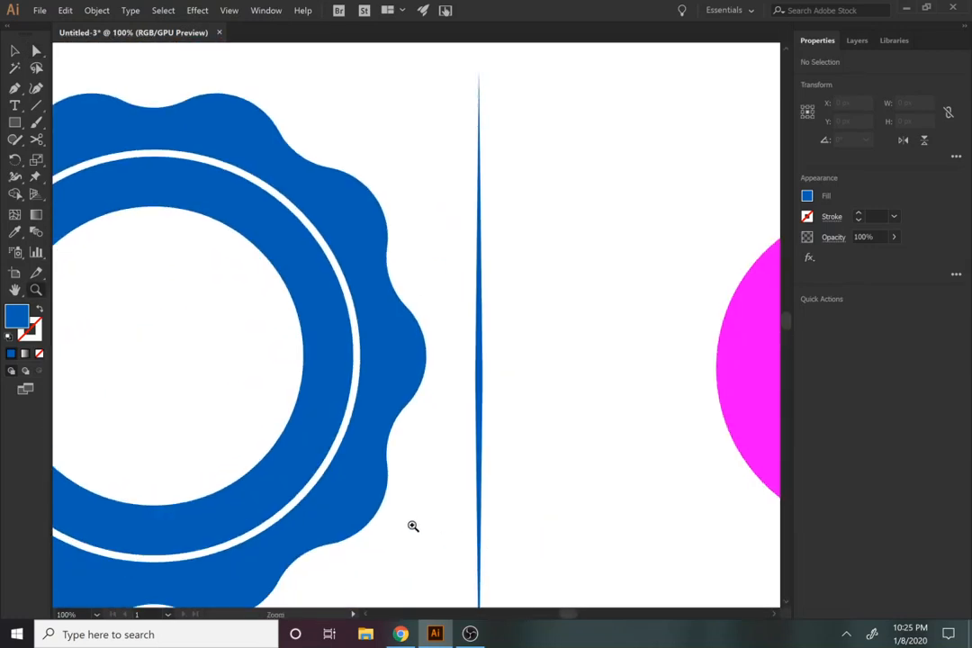
{"action": "key", "text": "v"}
{"action": "left_click_drag", "start_coordinate": [405, 512], "coordinate": [540, 333]}
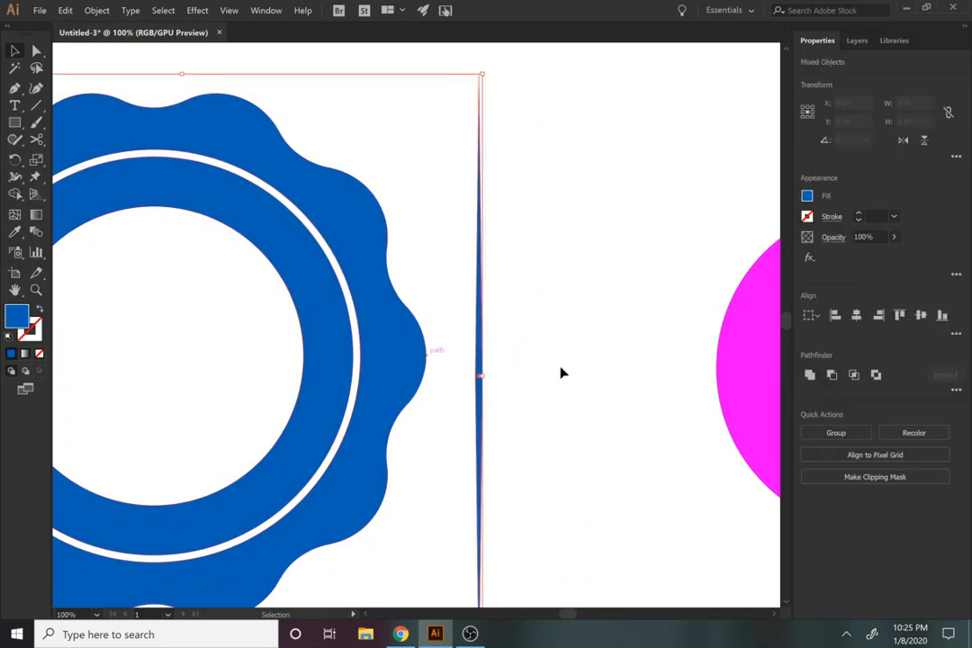
{"action": "left_click", "coordinate": [856, 314]}
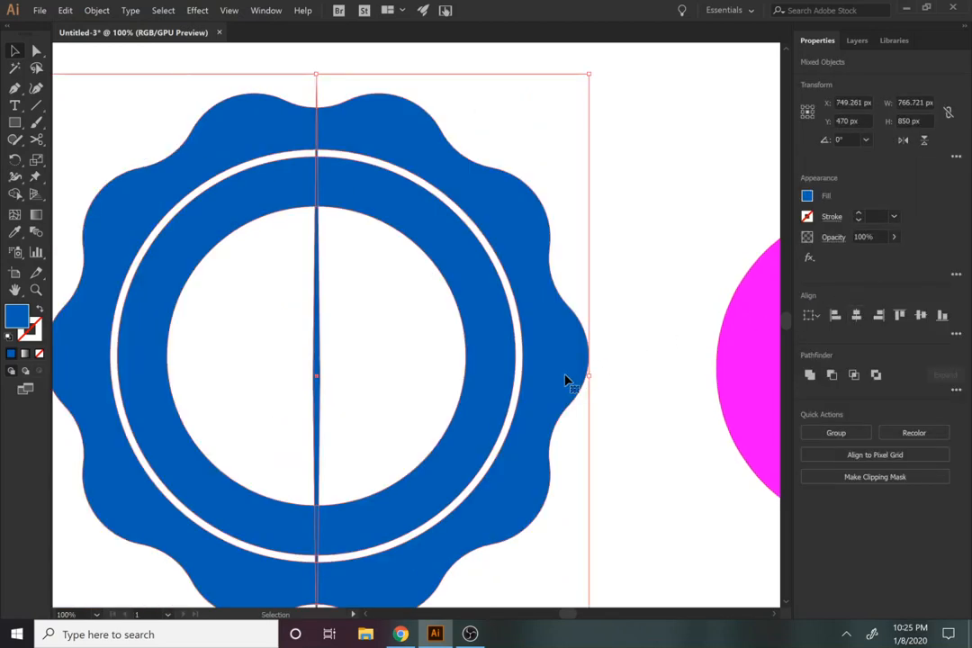
{"action": "left_click", "coordinate": [920, 315]}
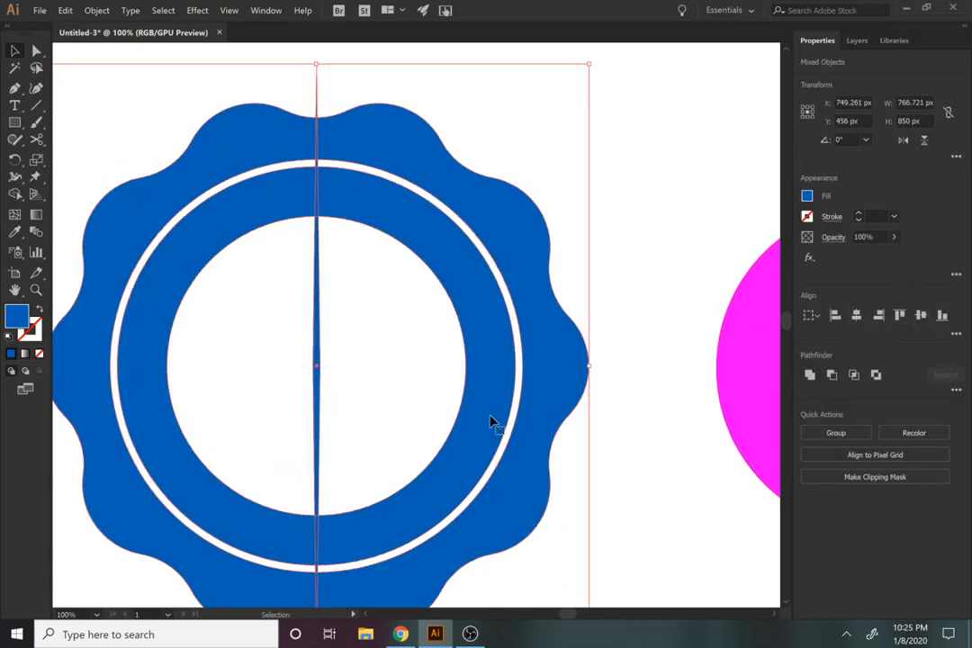
{"action": "left_click", "coordinate": [420, 398]}
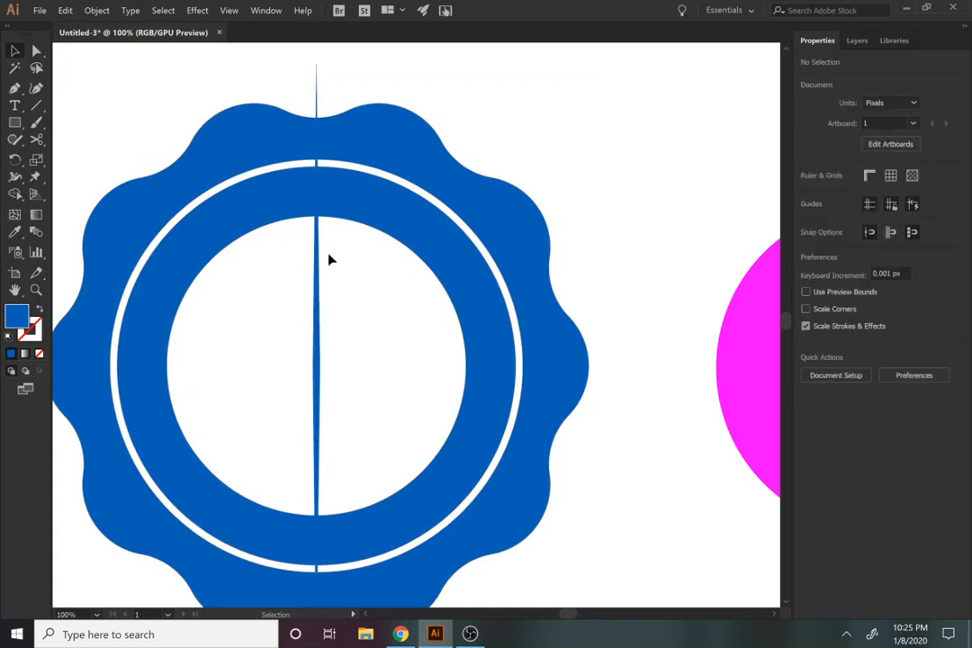
Step: Rotate the badge group to 270° about its centre and deselect it
{"action": "left_click", "coordinate": [536, 260]}
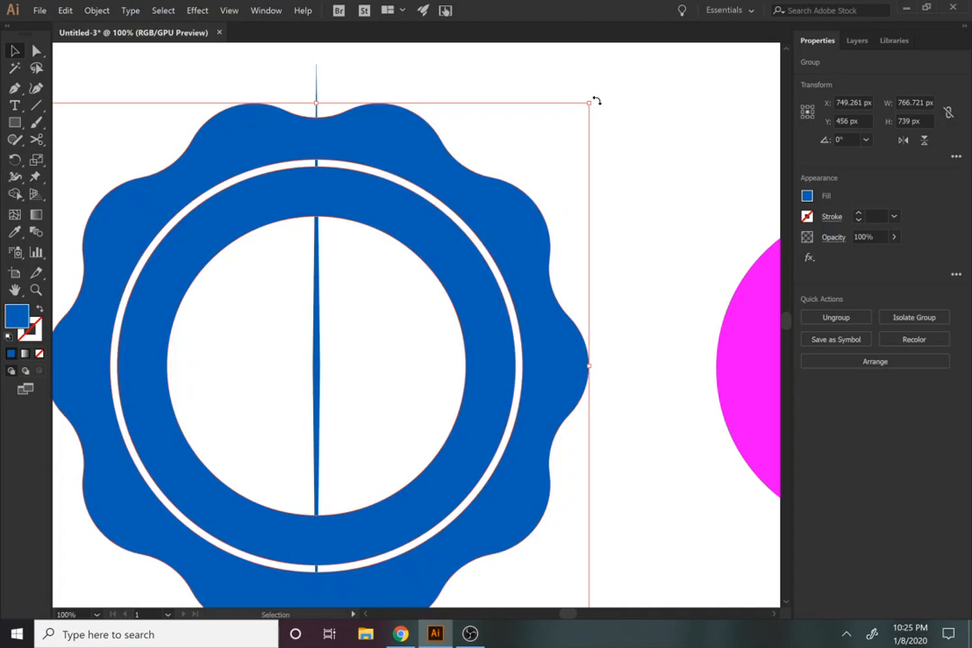
{"action": "left_click_drag", "start_coordinate": [596, 101], "coordinate": [638, 536]}
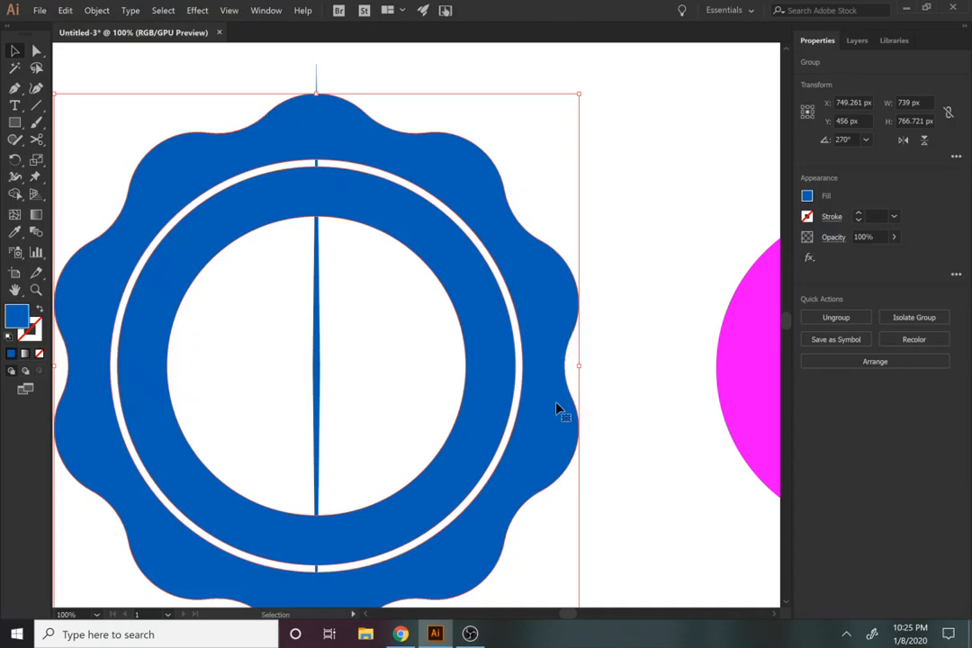
{"action": "left_click", "coordinate": [363, 378]}
Step: Change the tapered spike's fill from the colour spectrum to orange
{"action": "left_click", "coordinate": [317, 392]}
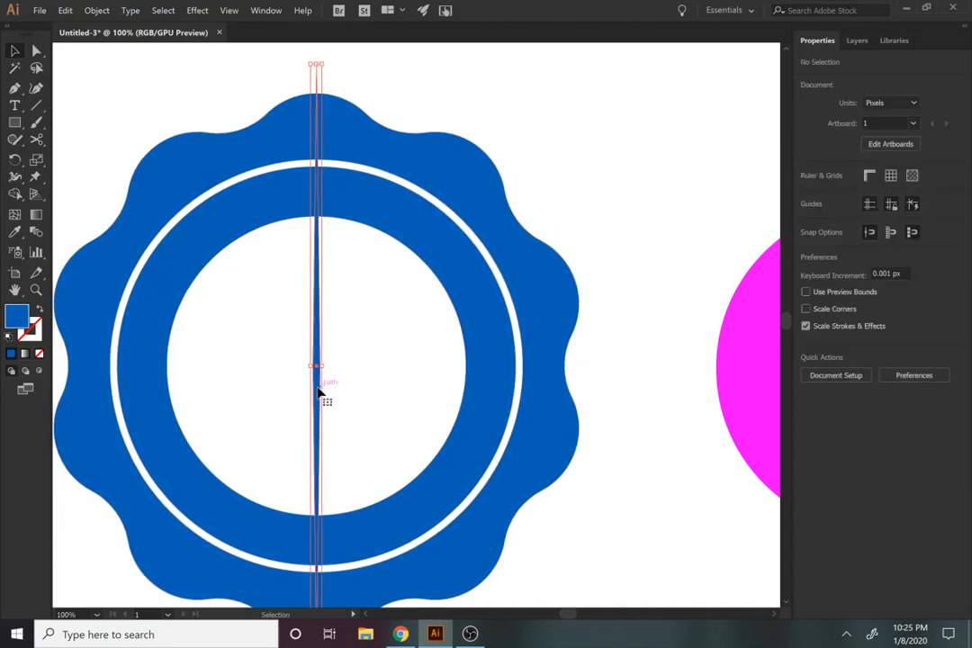
{"action": "left_click", "coordinate": [809, 196]}
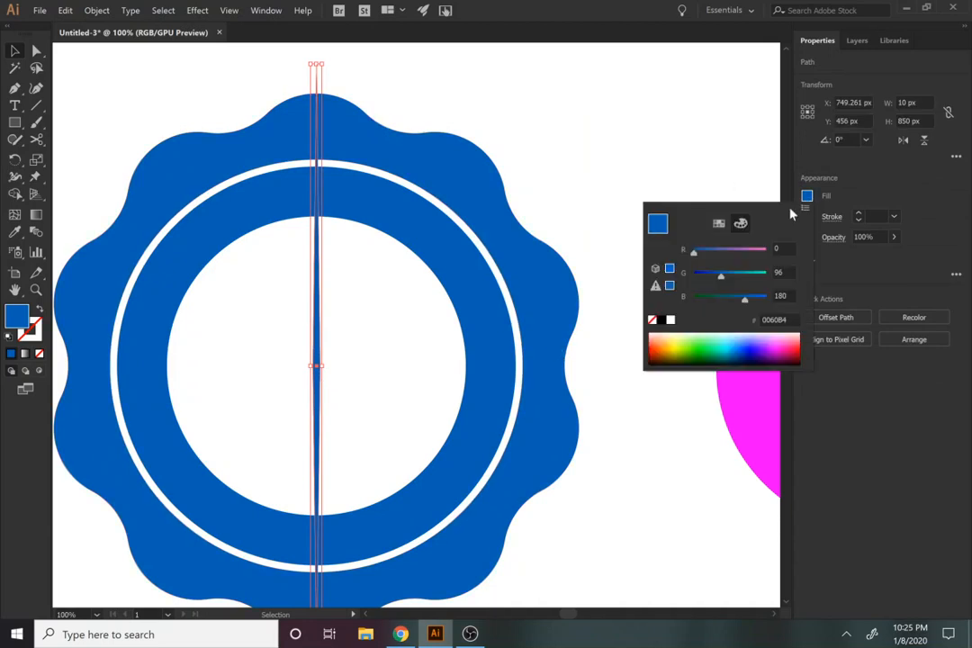
{"action": "left_click", "coordinate": [668, 340]}
{"action": "left_click", "coordinate": [8, 54]}
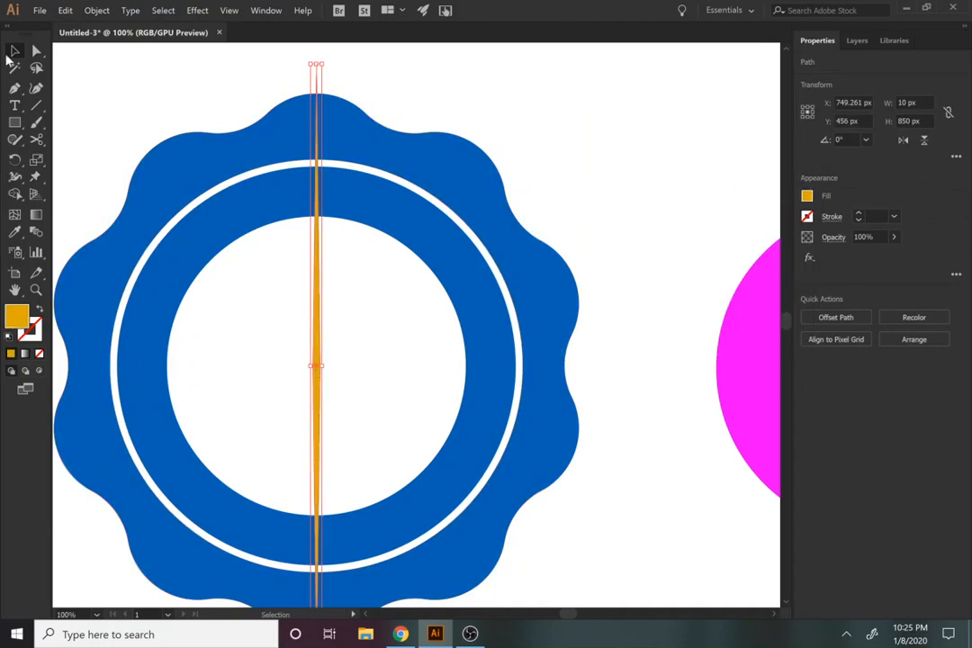
{"action": "left_click", "coordinate": [367, 285]}
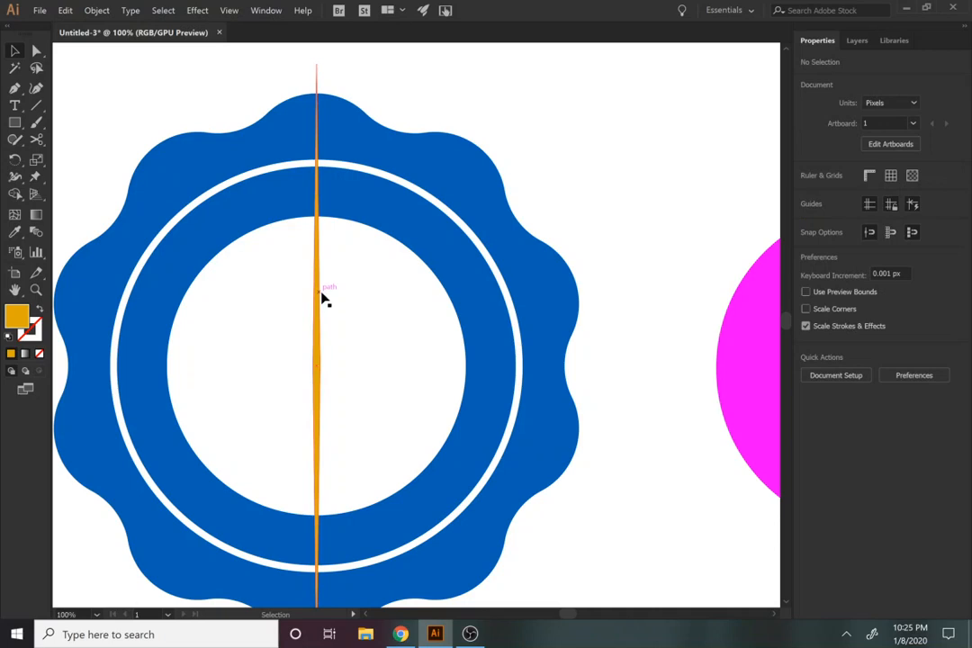
Step: Scale the orange spike up around its centre to about 10.4 px wide and 886 px high
{"action": "left_click", "coordinate": [321, 295]}
{"action": "key", "text": "z"}
{"action": "left_click", "coordinate": [347, 342], "text": "alt"}
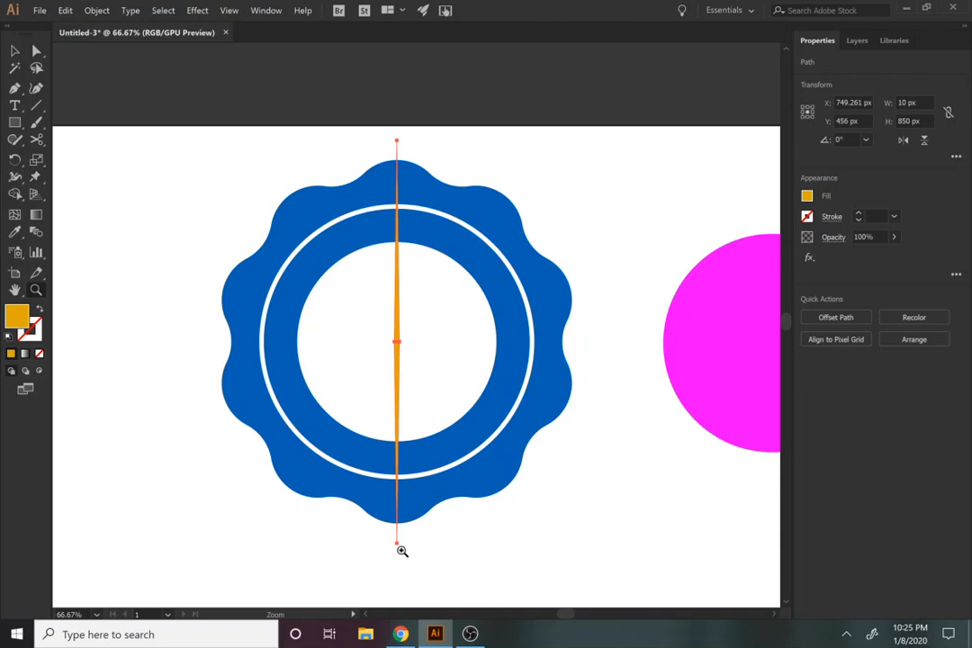
{"action": "key", "text": "v"}
{"action": "left_click_drag", "start_coordinate": [402, 545], "coordinate": [406, 547]}
{"action": "left_click", "coordinate": [481, 584]}
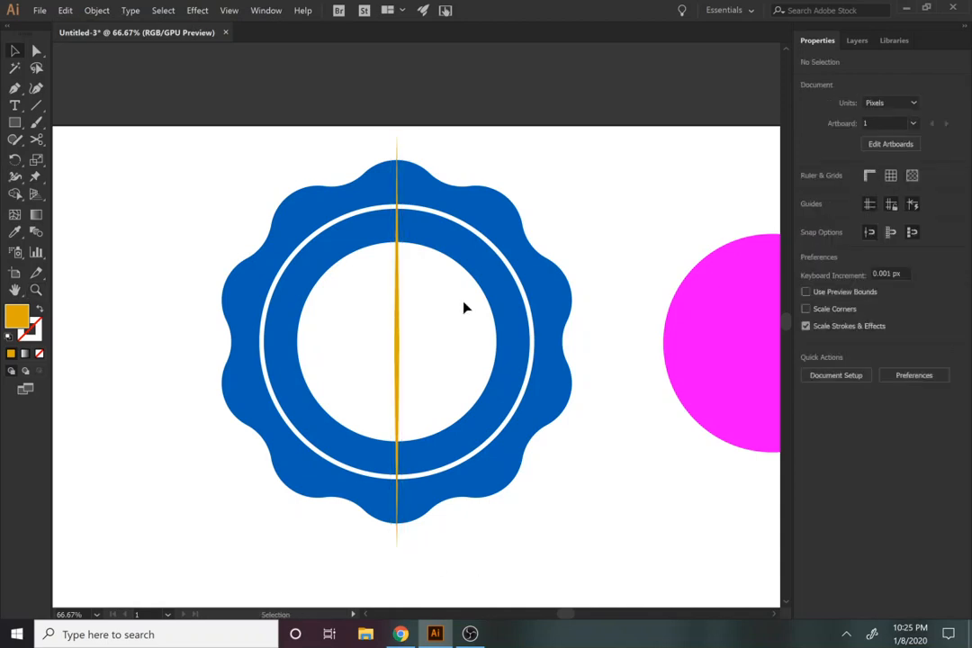
{"action": "left_click", "coordinate": [399, 536]}
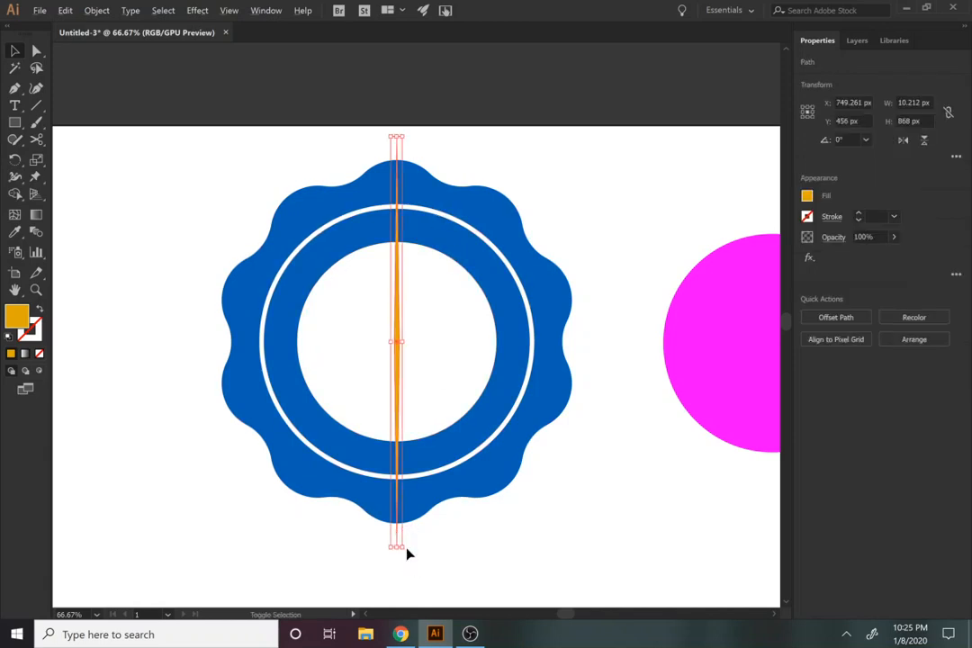
{"action": "left_click_drag", "start_coordinate": [403, 547], "coordinate": [401, 549]}
{"action": "left_click_drag", "start_coordinate": [406, 552], "coordinate": [406, 553]}
Step: Add the badge to the selection, clear the selection, and select only the orange spike
{"action": "left_click", "coordinate": [300, 351], "text": "shift"}
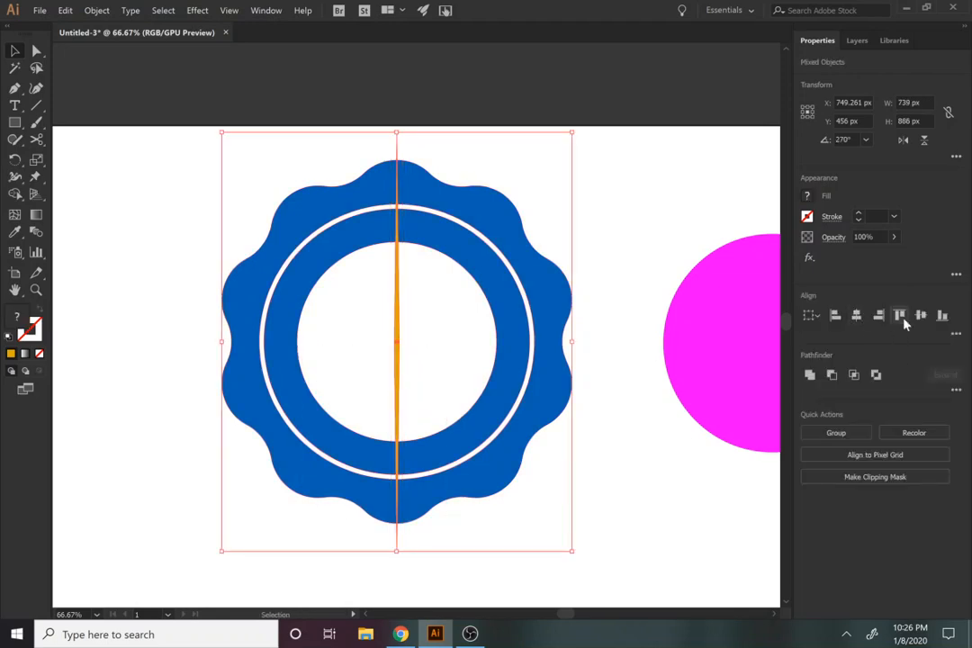
{"action": "left_click", "coordinate": [661, 491]}
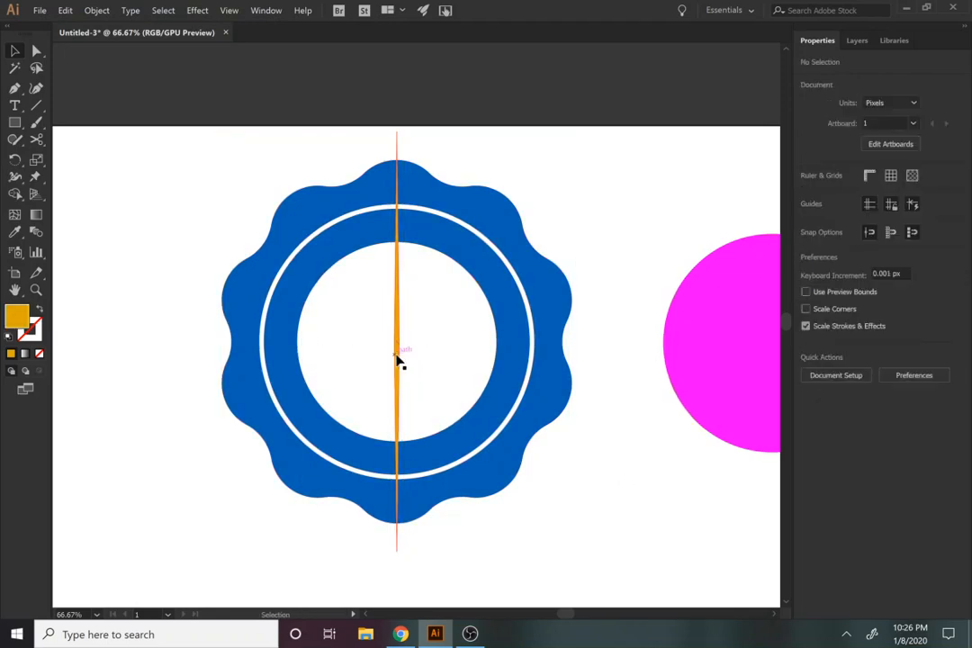
{"action": "left_click", "coordinate": [396, 360]}
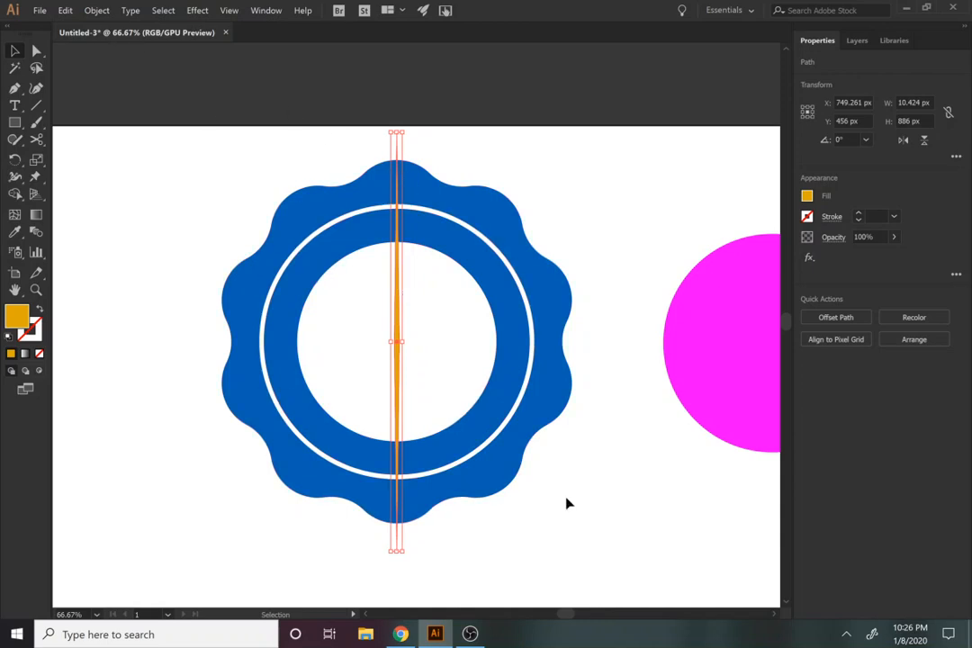
Step: Make a copy of the orange spike rotated 6° about its centre
{"action": "left_click", "coordinate": [96, 9]}
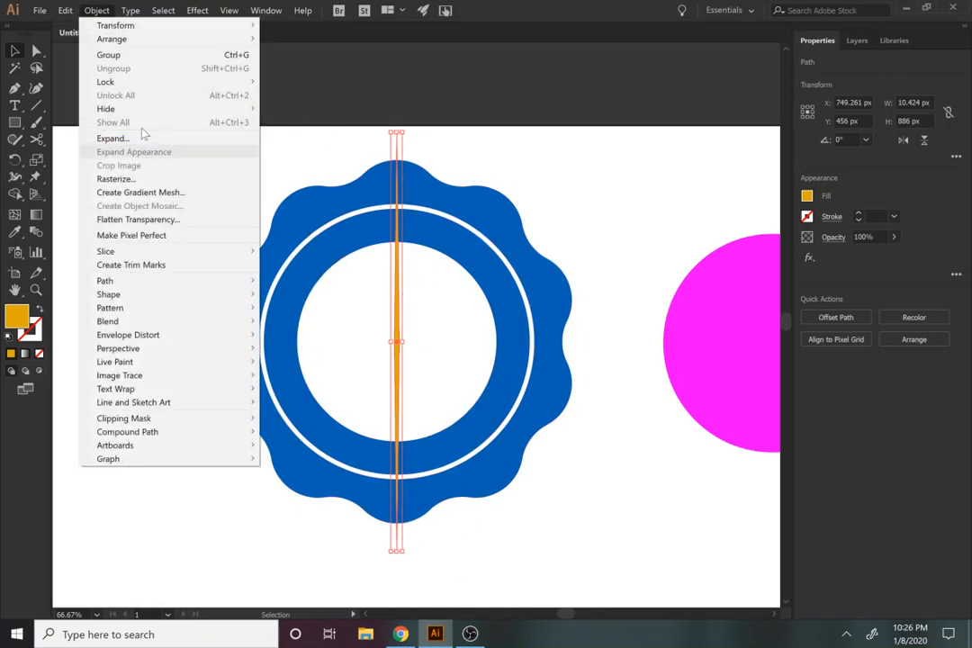
{"action": "left_click", "coordinate": [106, 13]}
{"action": "left_click", "coordinate": [108, 13]}
{"action": "mouse_move", "coordinate": [116, 26]}
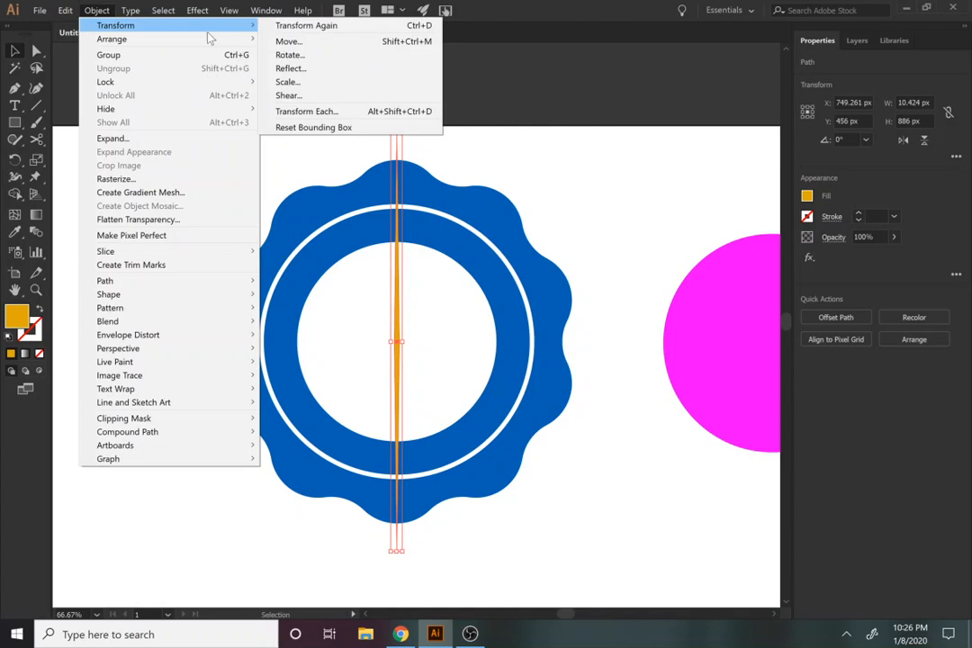
{"action": "left_click", "coordinate": [293, 57]}
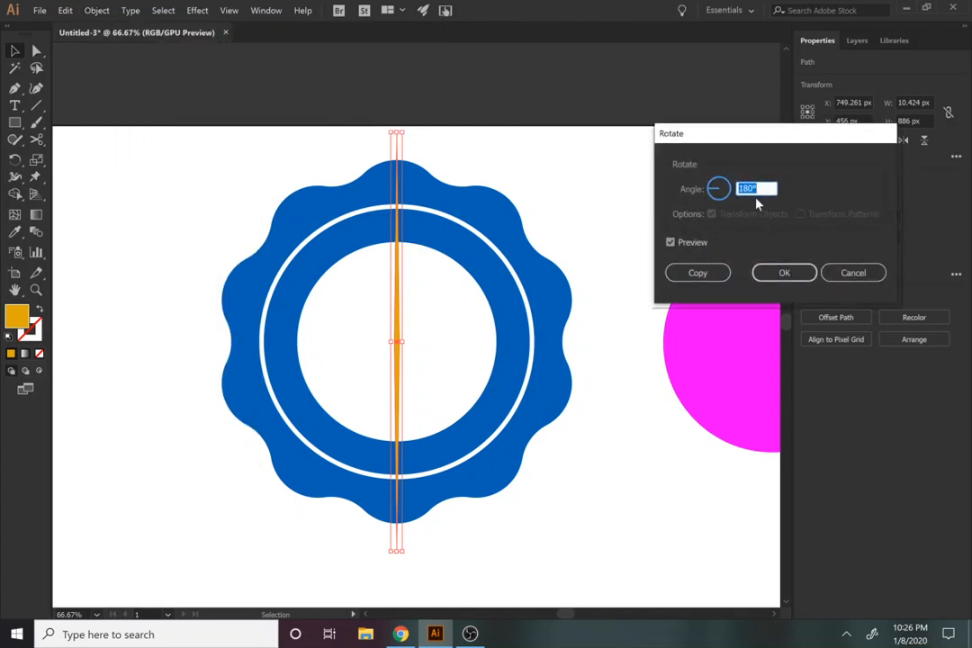
{"action": "type", "text": "6"}
{"action": "left_click", "coordinate": [698, 243]}
{"action": "left_click", "coordinate": [698, 243]}
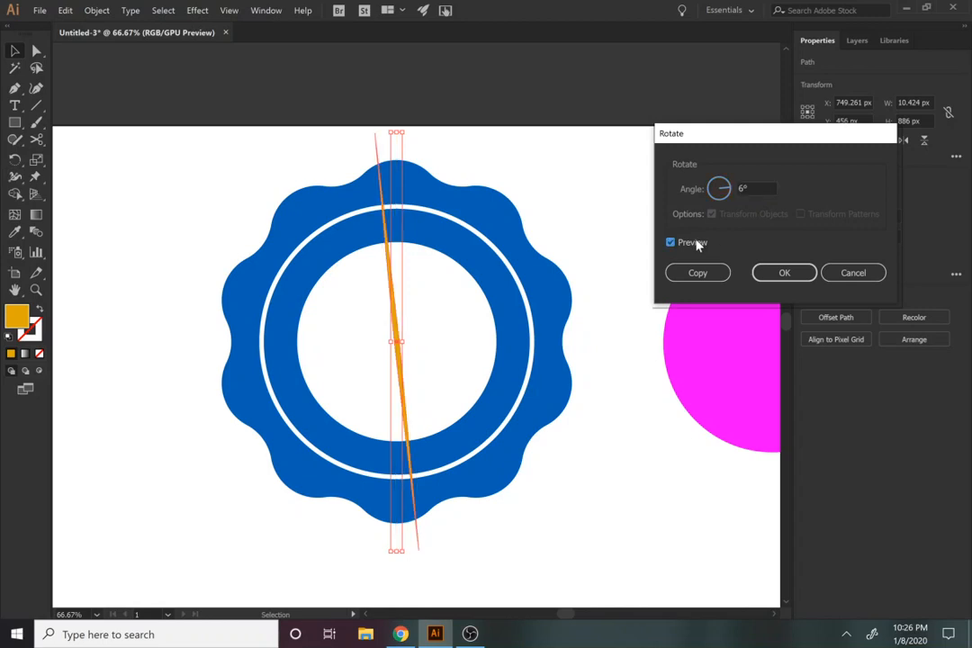
{"action": "left_click", "coordinate": [696, 275]}
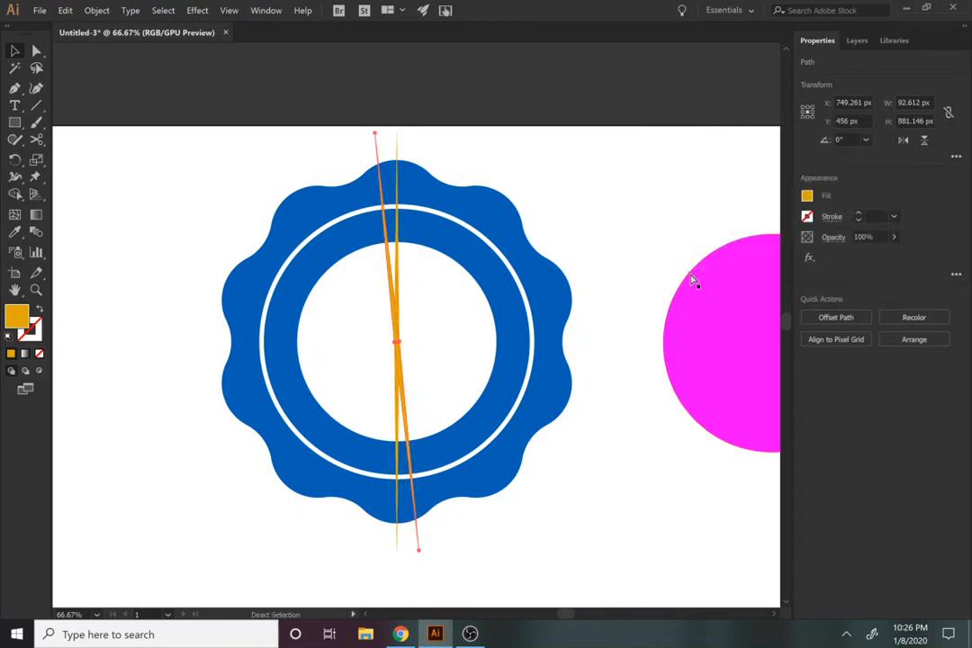
Step: Repeat the 6° rotated copy of the spike to fan more spikes around the badge centre
{"action": "key", "text": "ctrl+d"}
{"action": "key", "text": "ctrl+d"}
{"action": "key", "text": "ctrl+d"}
{"action": "key", "text": "ctrl+d"}
{"action": "key", "text": "ctrl+d"}
{"action": "key", "text": "ctrl+d"}
{"action": "key", "text": "ctrl+d"}
{"action": "key", "text": "ctrl+d"}
{"action": "key", "text": "ctrl+d"}
{"action": "key", "text": "ctrl+d"}
{"action": "key", "text": "ctrl+d"}
{"action": "key", "text": "ctrl+d"}
{"action": "key", "text": "ctrl+d"}
{"action": "key", "text": "ctrl+d"}
{"action": "key", "text": "ctrl+d"}
{"action": "key", "text": "ctrl+d"}
{"action": "key", "text": "ctrl+d"}
{"action": "key", "text": "ctrl+d"}
{"action": "key", "text": "ctrl+d"}
{"action": "key", "text": "ctrl+d"}
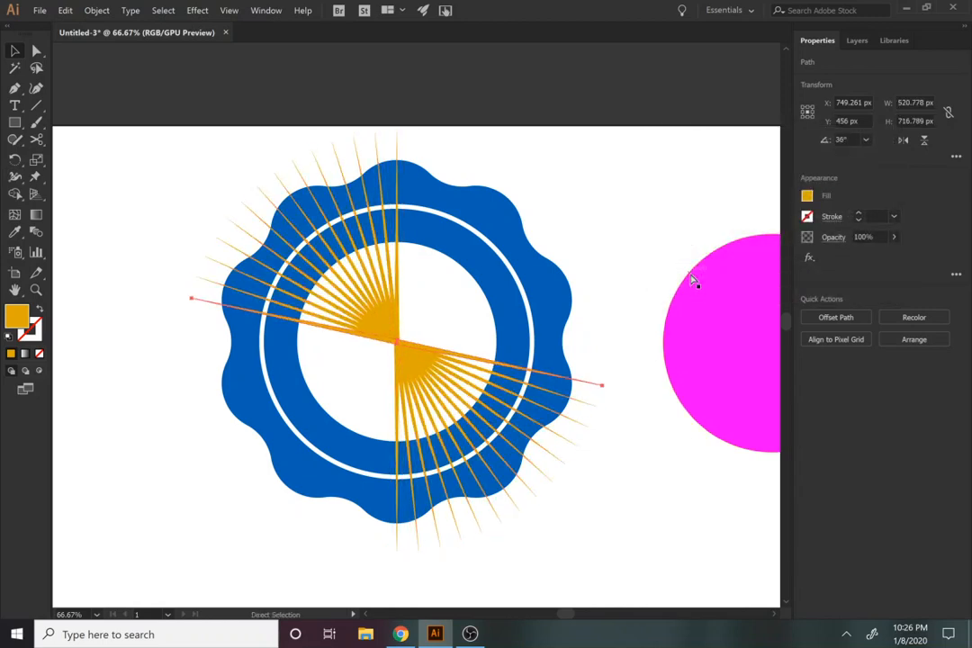
{"action": "left_click", "coordinate": [693, 282]}
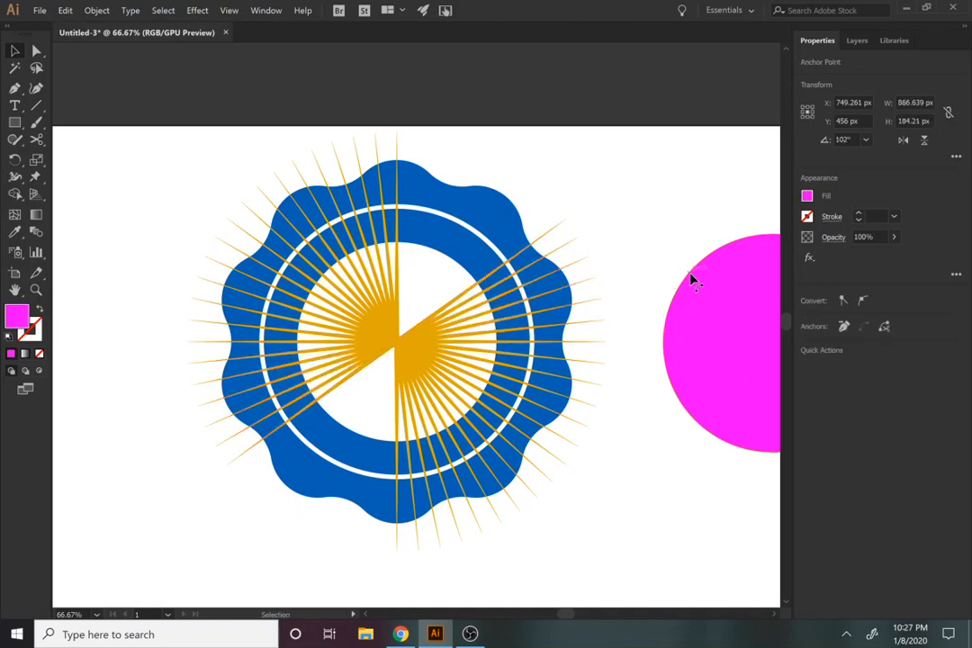
{"action": "key", "text": "v"}
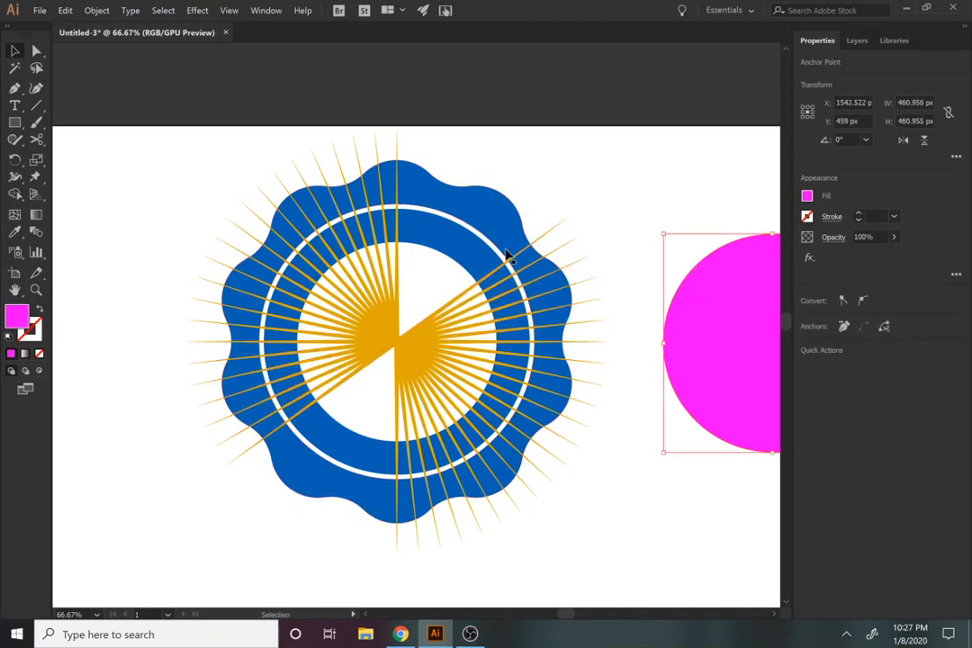
{"action": "key", "text": "a"}
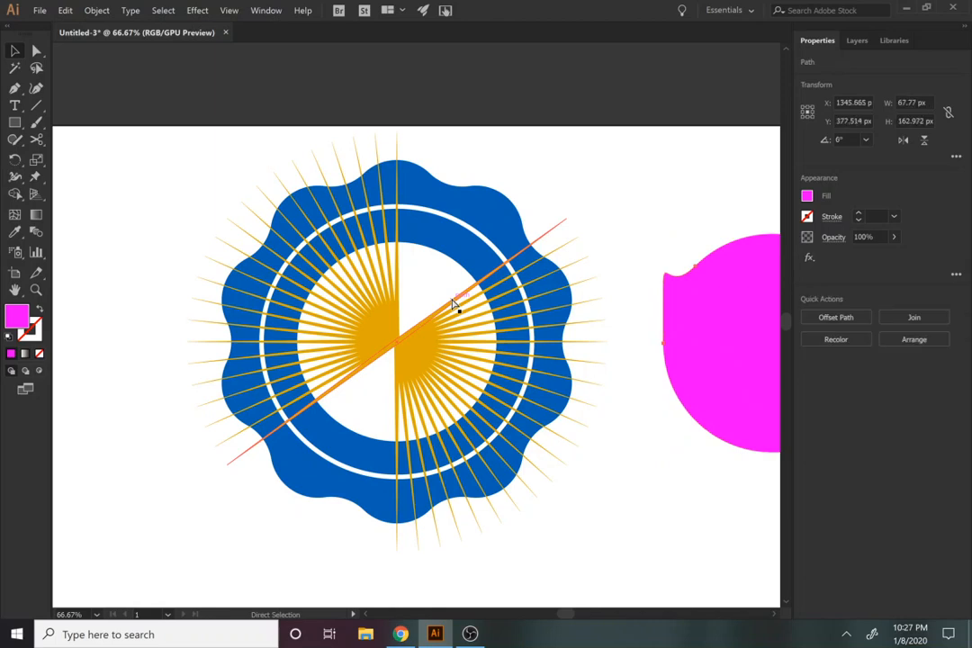
{"action": "key", "text": "v"}
{"action": "left_click", "coordinate": [453, 305], "text": "shift"}
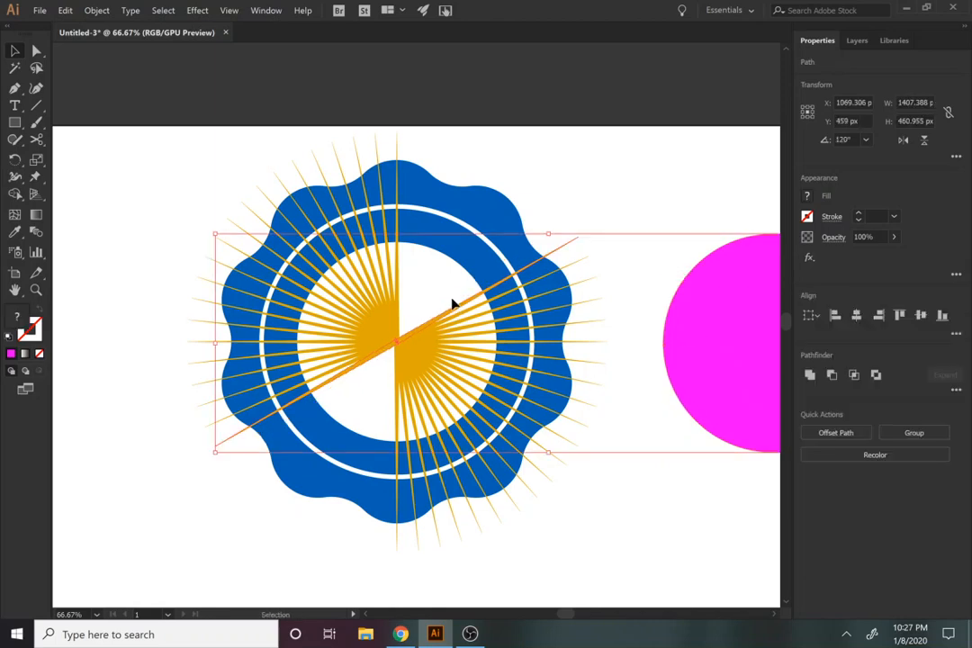
{"action": "left_click", "coordinate": [607, 278]}
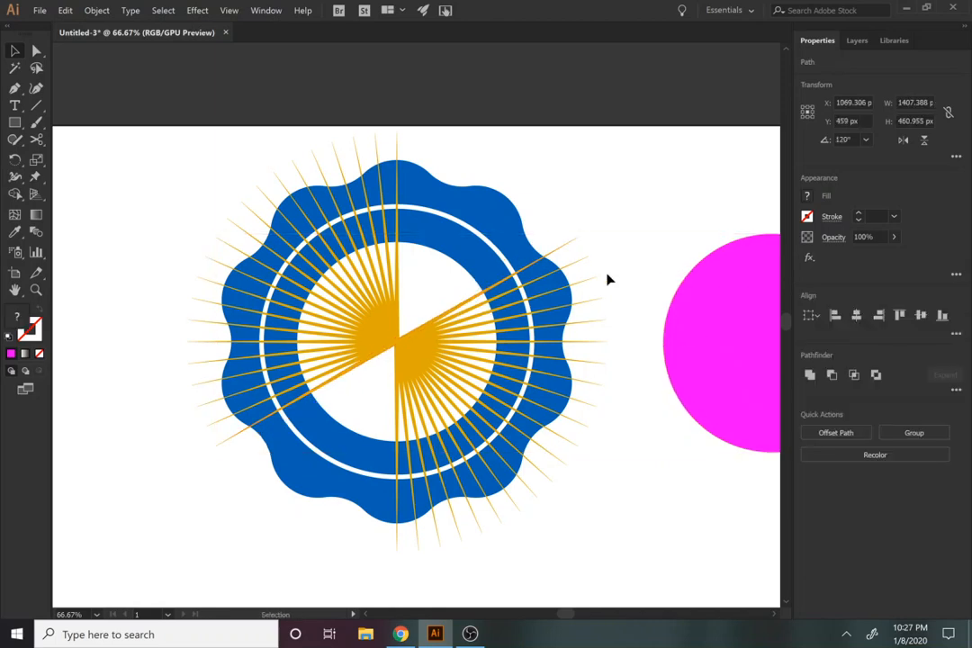
Step: Try to rotate the last spike of the fan by 6° and repeat the rotation towards the open gap
{"action": "left_click", "coordinate": [566, 250]}
{"action": "left_click", "coordinate": [98, 10]}
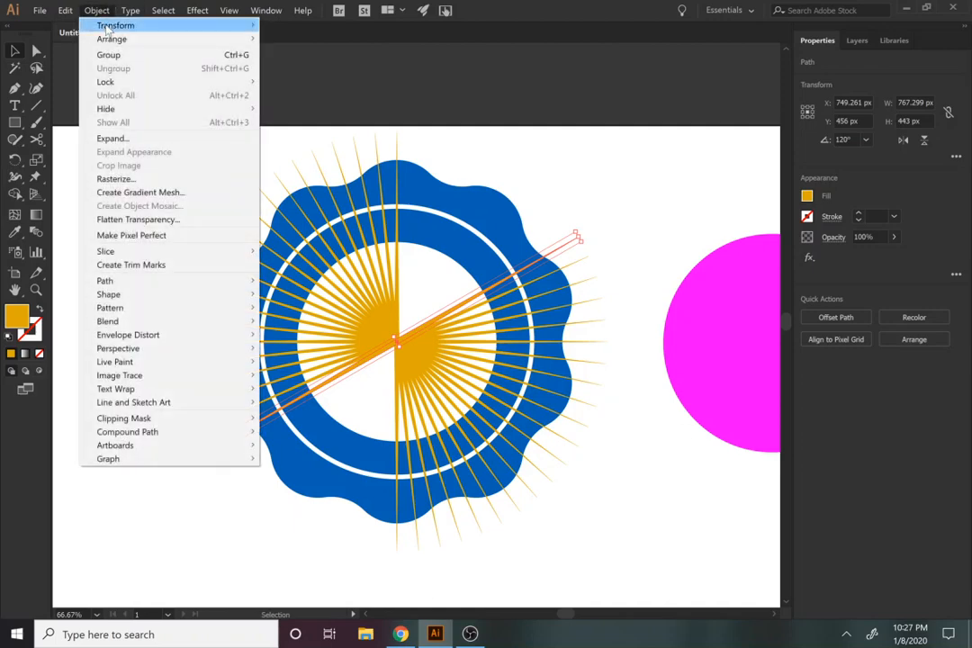
{"action": "mouse_move", "coordinate": [117, 22]}
{"action": "left_click", "coordinate": [293, 54]}
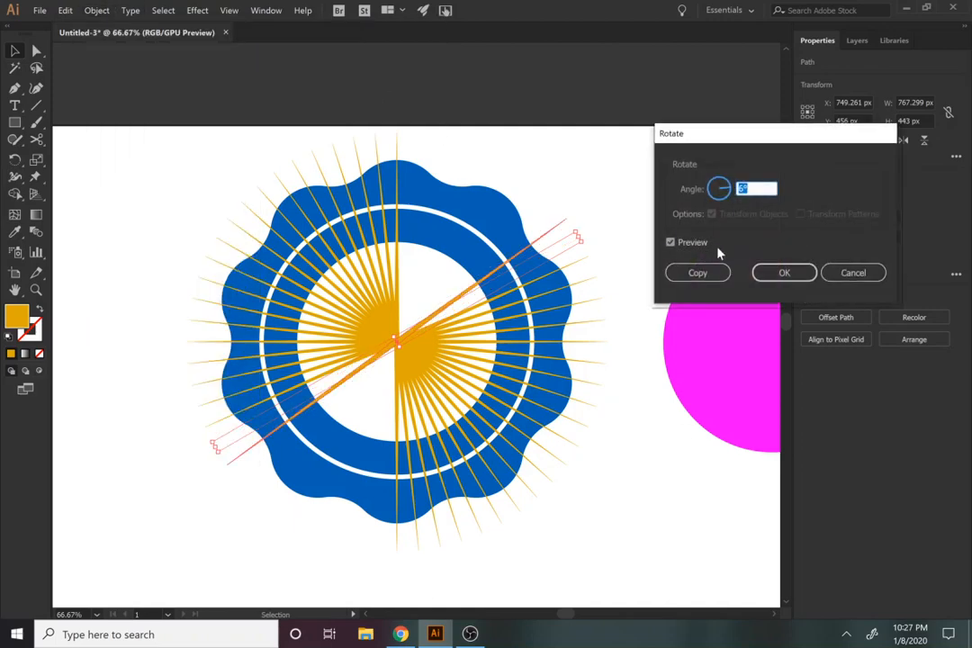
{"action": "left_click", "coordinate": [776, 276]}
{"action": "key", "text": "ctrl+d"}
{"action": "key", "text": "ctrl+d"}
{"action": "key", "text": "ctrl+d"}
{"action": "key", "text": "ctrl+d"}
{"action": "key", "text": "ctrl+d"}
{"action": "key", "text": "ctrl+d"}
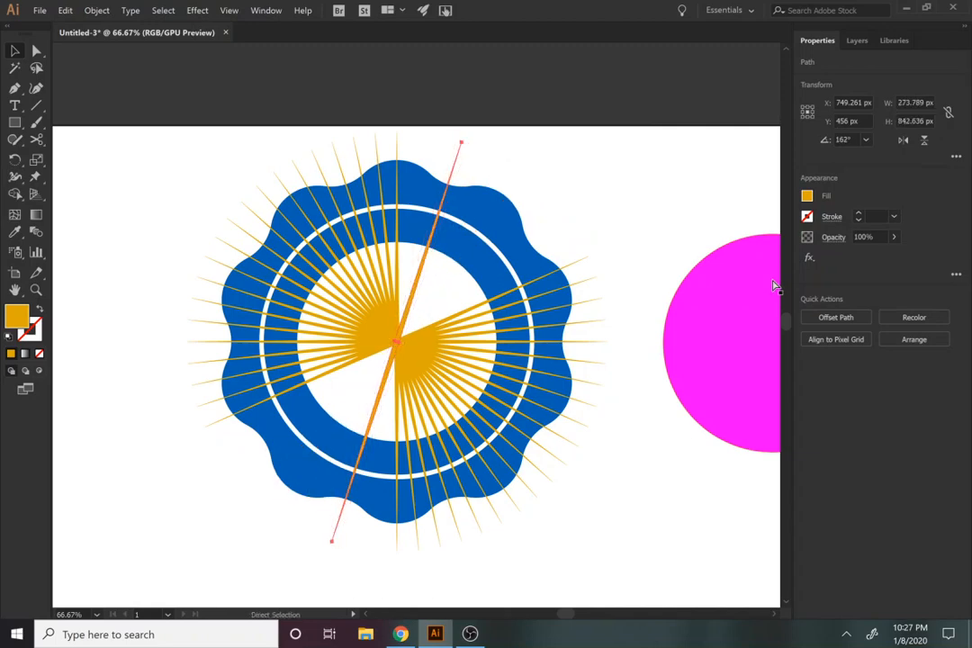
Step: Undo the repeated rotations of the last spike
{"action": "key", "text": "ctrl+z"}
{"action": "key", "text": "ctrl+z"}
{"action": "key", "text": "ctrl+z"}
{"action": "key", "text": "ctrl+z"}
{"action": "key", "text": "ctrl+z"}
{"action": "key", "text": "ctrl+z"}
{"action": "key", "text": "ctrl+z"}
{"action": "key", "text": "v"}
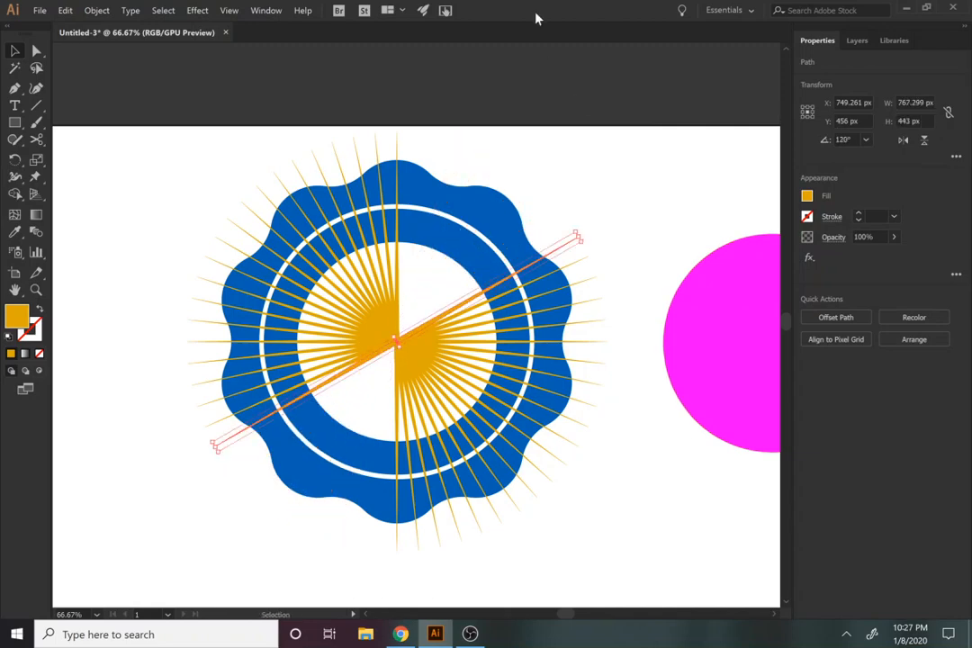
Step: Copy the last spike with a 6° rotation and repeat it until the sunburst is a full ring, then clear the selection
{"action": "left_click", "coordinate": [97, 10]}
{"action": "mouse_move", "coordinate": [135, 25]}
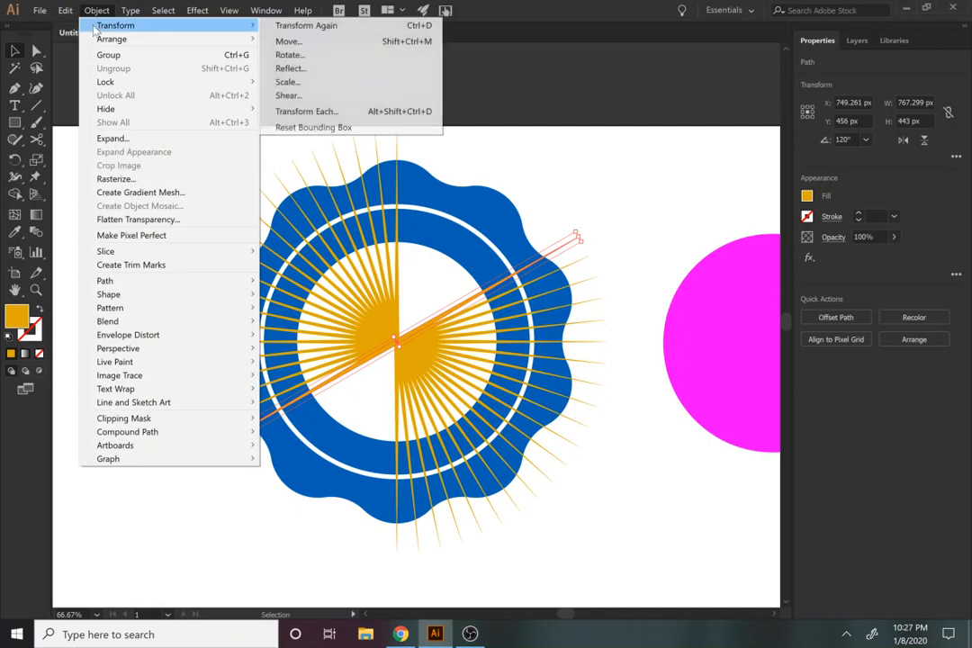
{"action": "left_click", "coordinate": [288, 56]}
{"action": "key", "text": "Return"}
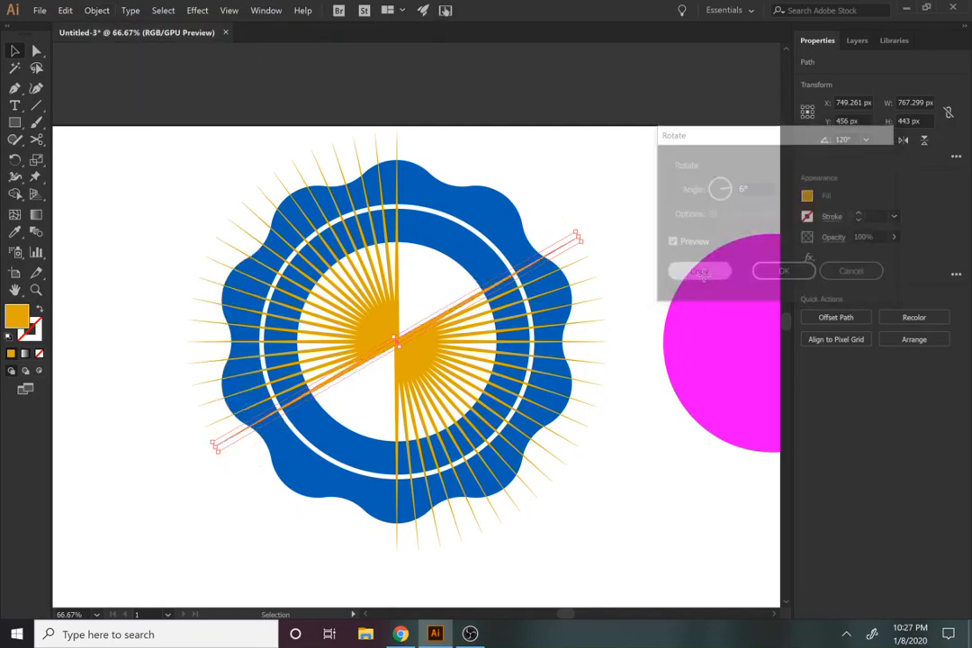
{"action": "key", "text": "a"}
{"action": "key", "text": "ctrl+d"}
{"action": "key", "text": "ctrl+d"}
{"action": "key", "text": "ctrl+d"}
{"action": "key", "text": "ctrl+d"}
{"action": "key", "text": "ctrl+d"}
{"action": "key", "text": "ctrl+d"}
{"action": "key", "text": "ctrl+d"}
{"action": "key", "text": "ctrl+d"}
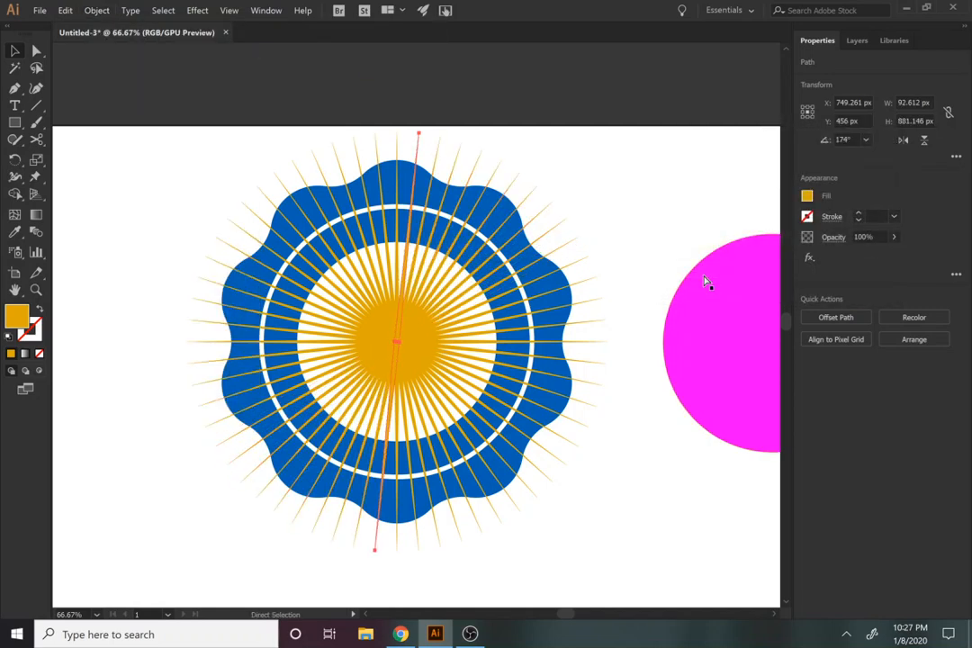
{"action": "key", "text": "v"}
{"action": "left_click", "coordinate": [534, 175]}
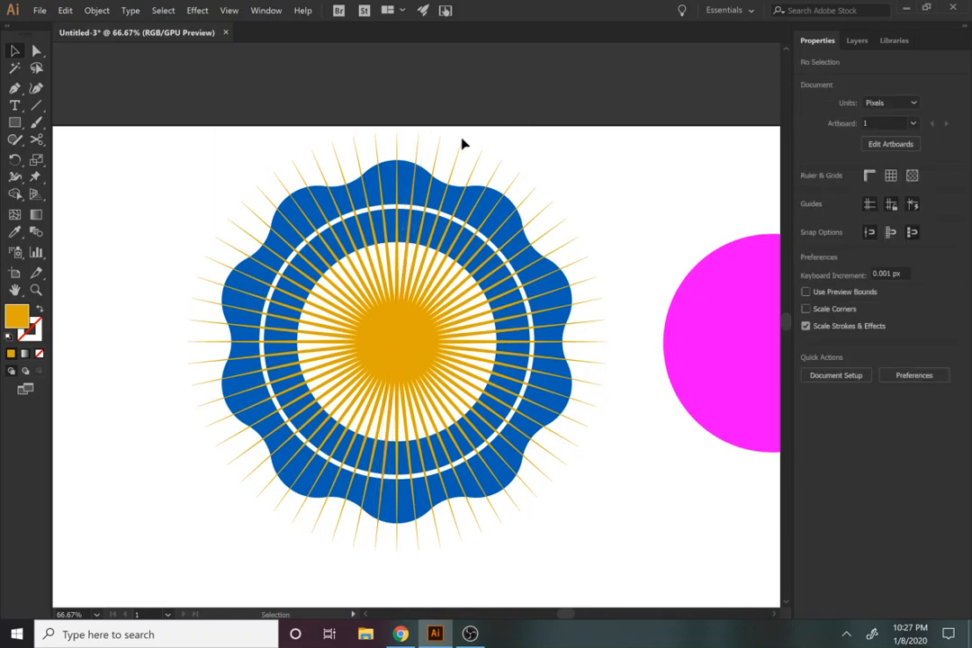
Step: Delete the vertical spike and four others at roughly even intervals around the sunburst
{"action": "left_click", "coordinate": [402, 145]}
{"action": "key", "text": "Delete"}
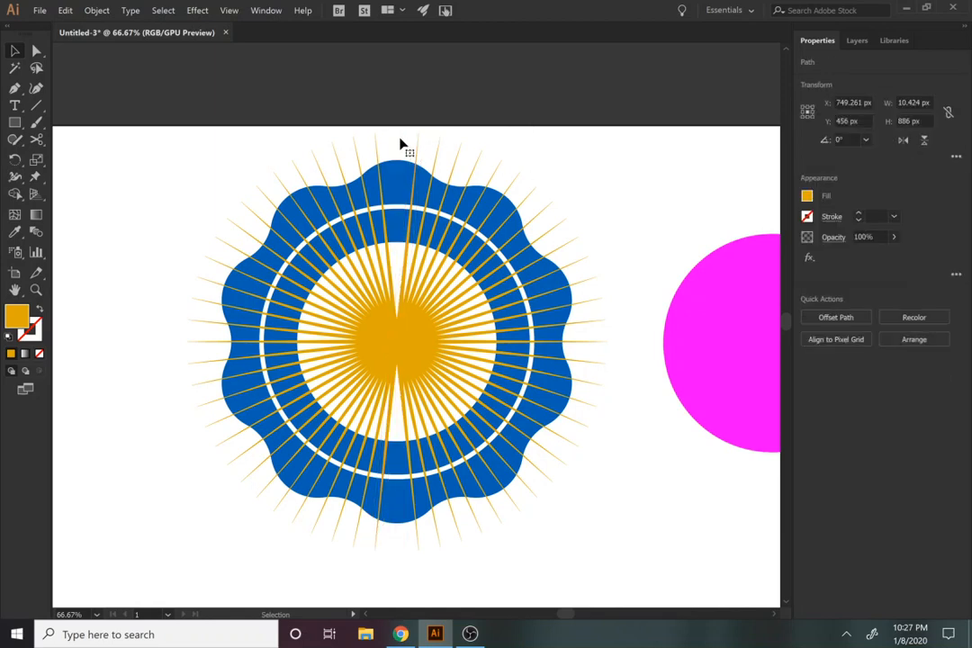
{"action": "left_click", "coordinate": [284, 188]}
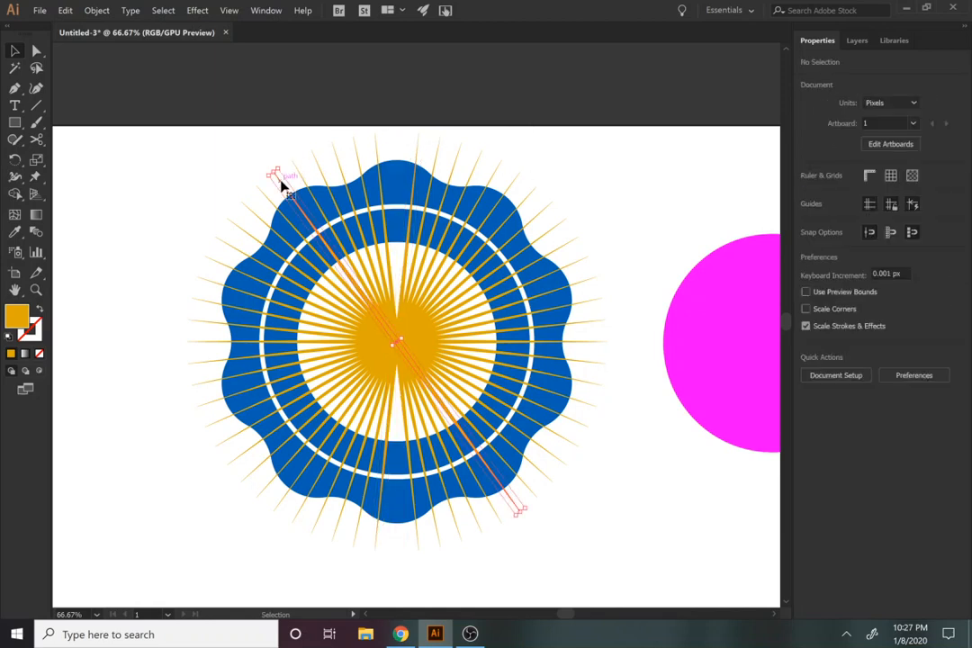
{"action": "key", "text": "Delete"}
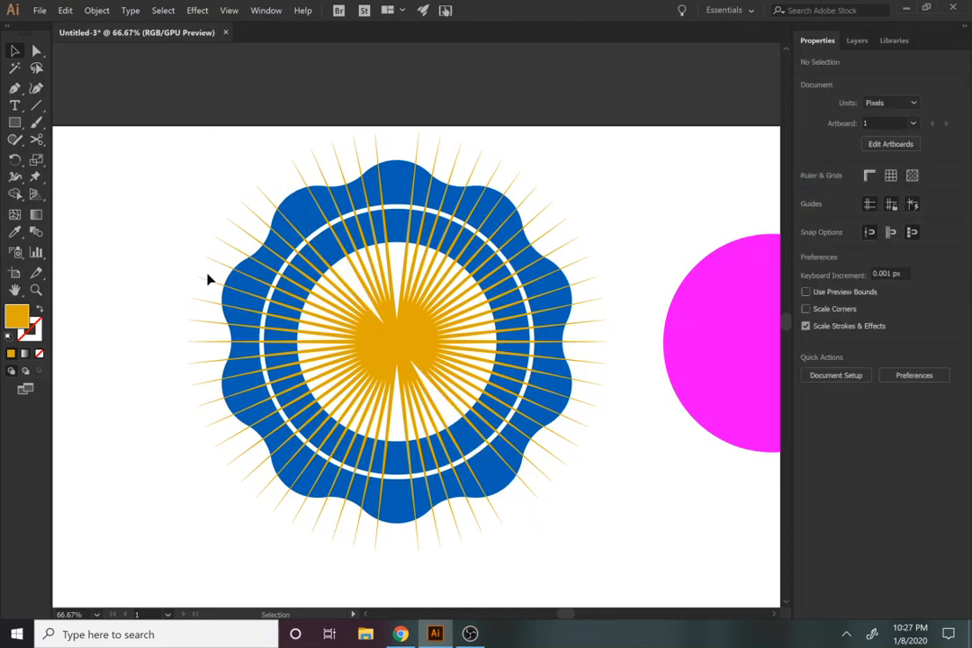
{"action": "left_click", "coordinate": [208, 281]}
{"action": "key", "text": "Delete"}
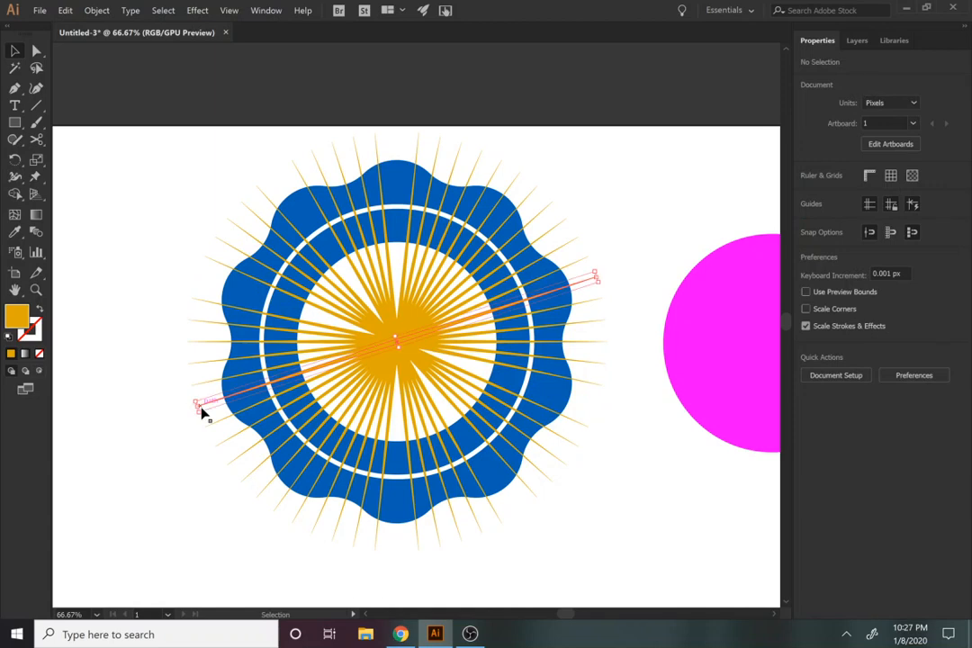
{"action": "left_click", "coordinate": [204, 409]}
{"action": "key", "text": "Delete"}
{"action": "left_click", "coordinate": [263, 495]}
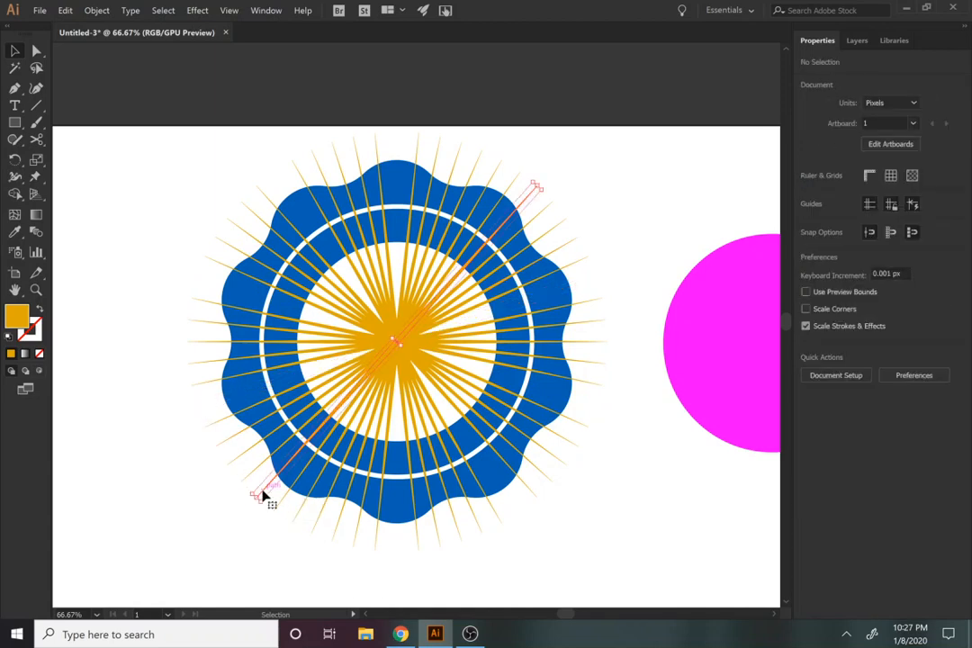
{"action": "key", "text": "Delete"}
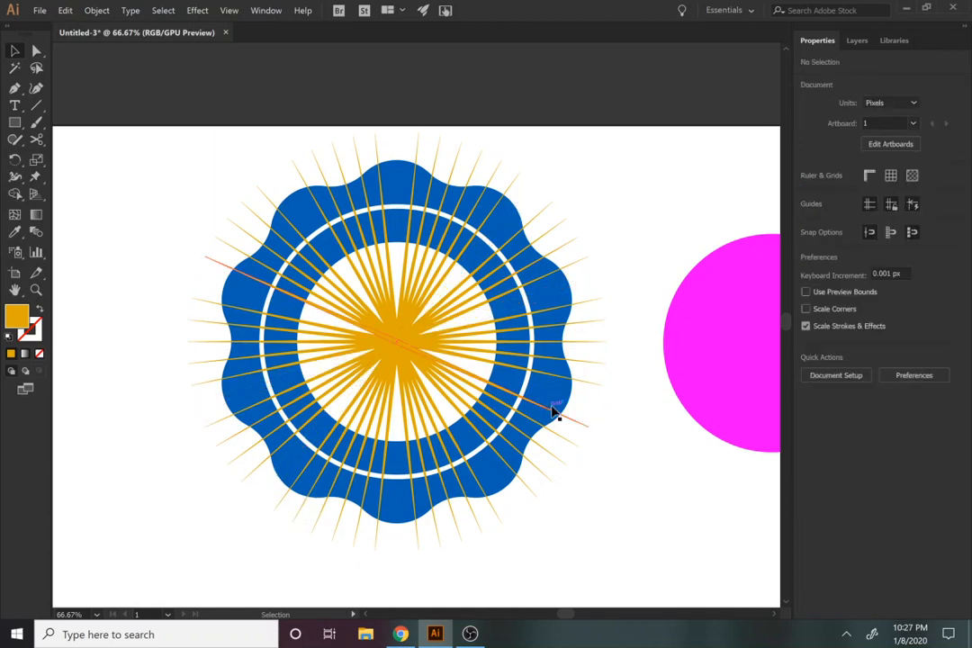
Step: Select all objects with the spikes' fill colour, unite them into one shape, and deselect it
{"action": "left_click", "coordinate": [380, 345]}
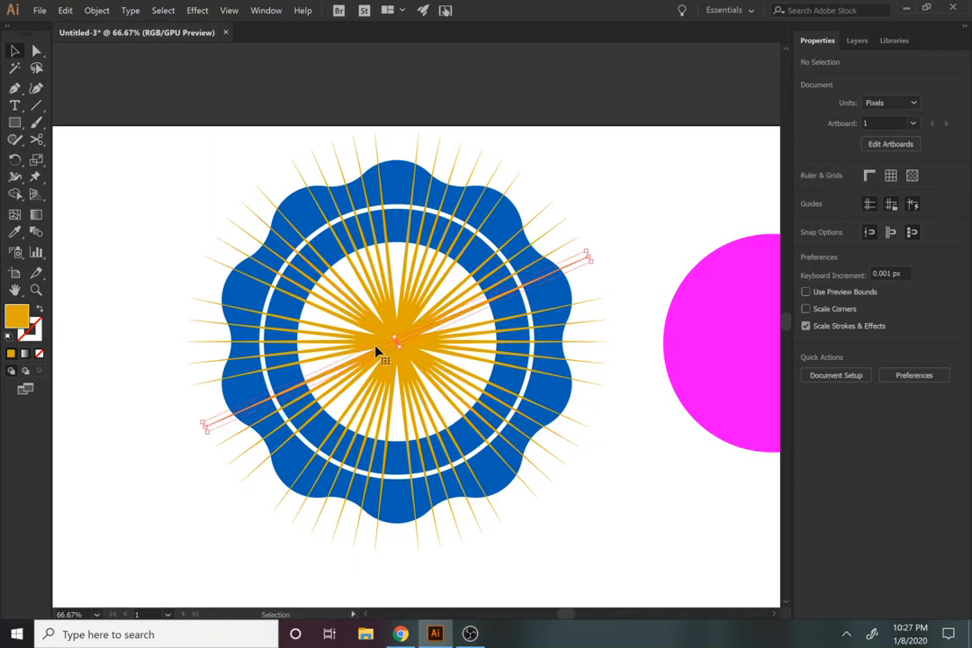
{"action": "left_click", "coordinate": [164, 10]}
{"action": "mouse_move", "coordinate": [193, 130]}
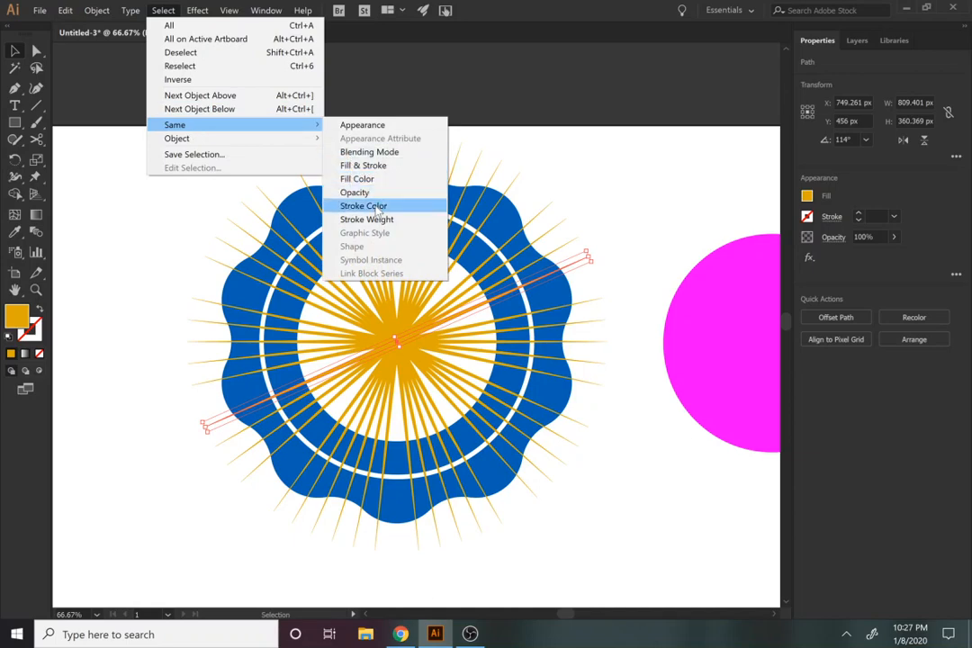
{"action": "left_click", "coordinate": [376, 180]}
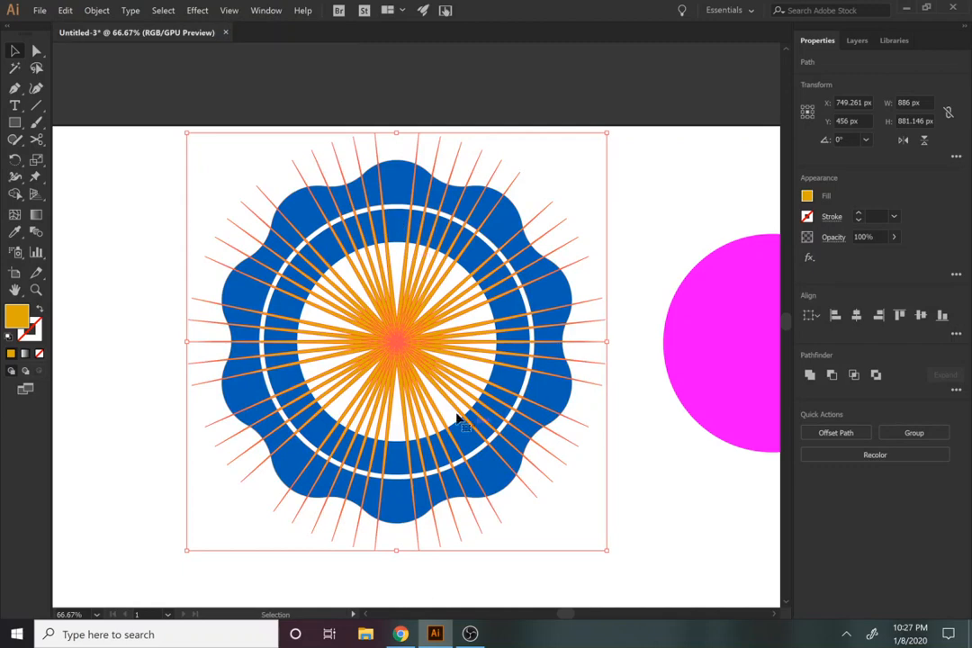
{"action": "left_click", "coordinate": [810, 378]}
{"action": "left_click", "coordinate": [634, 536]}
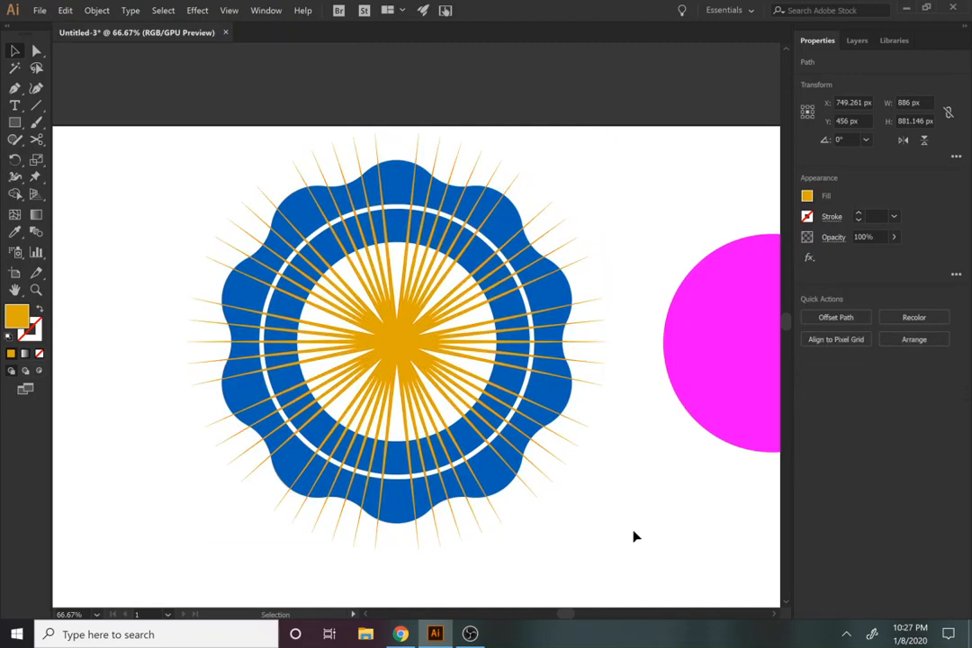
Step: Subtract the united orange sunburst from the badge's outer wavy ring with Minus Front and clear the selection
{"action": "left_click", "coordinate": [406, 358]}
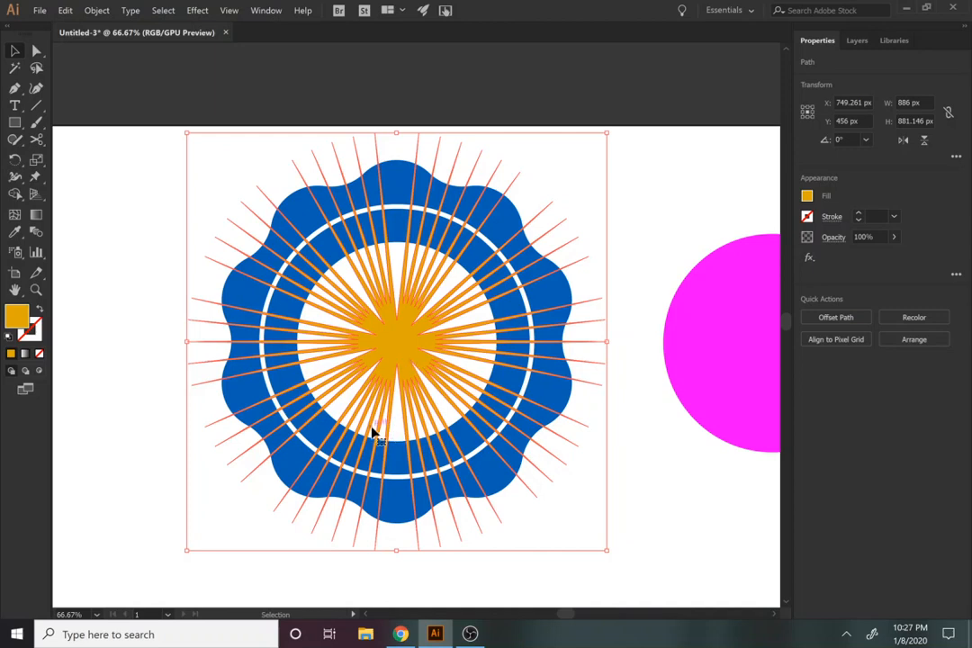
{"action": "key", "text": "a"}
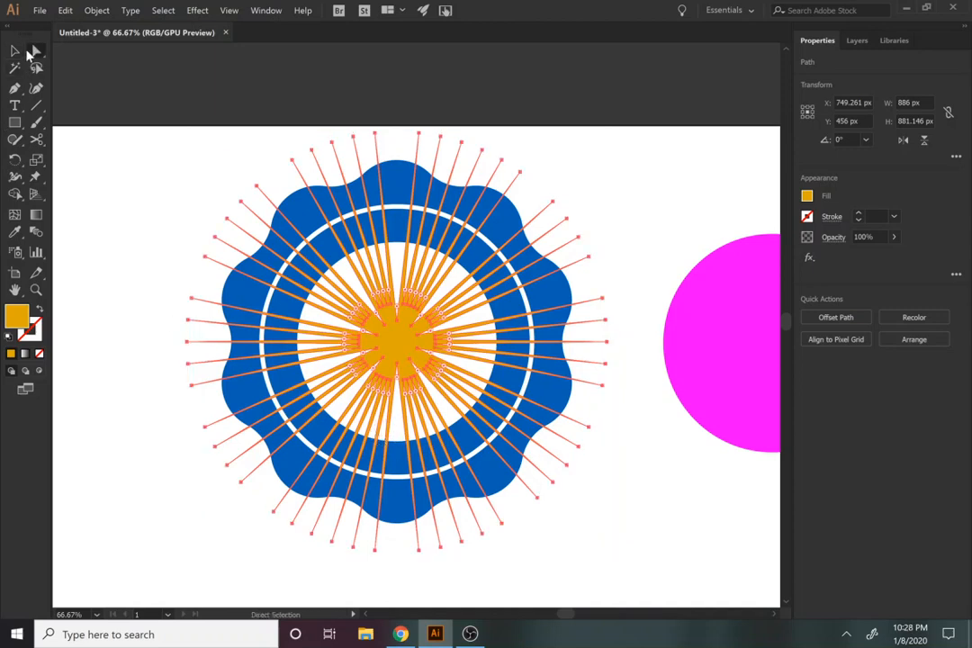
{"action": "left_click", "coordinate": [396, 510], "text": "shift"}
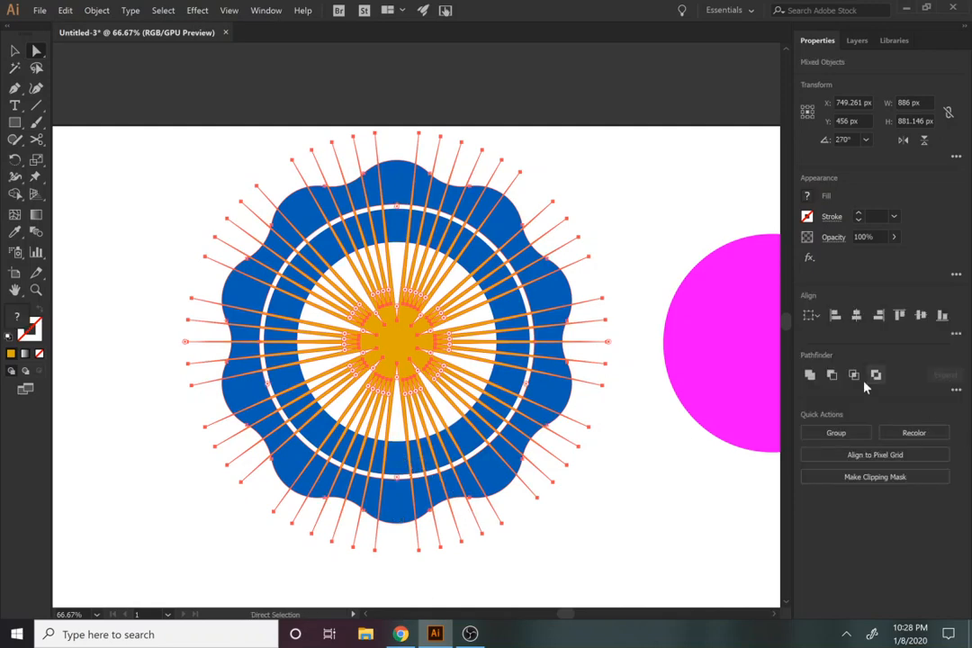
{"action": "left_click", "coordinate": [831, 375]}
{"action": "left_click", "coordinate": [668, 507]}
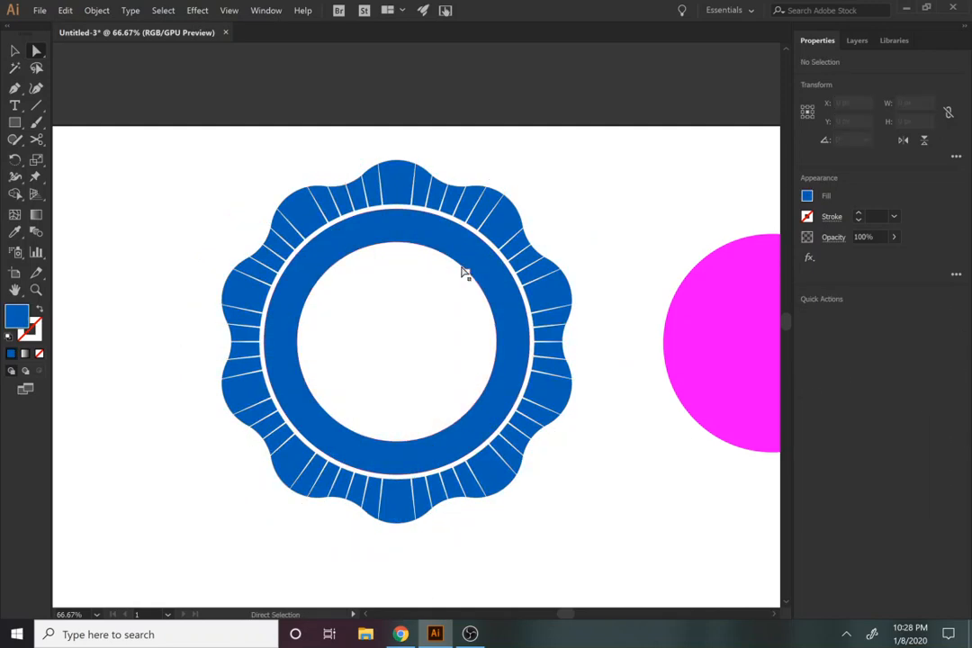
Step: Examine the ray-shaped cuts along the upper part of the wavy ring at 300% zoom
{"action": "key", "text": "z"}
{"action": "left_click", "coordinate": [466, 217]}
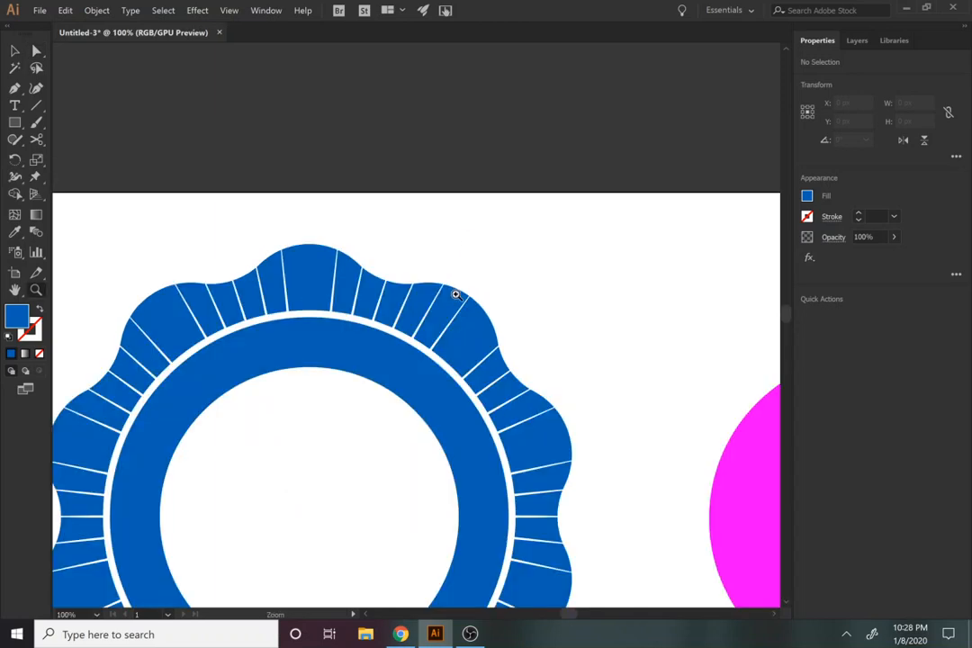
{"action": "left_click", "coordinate": [354, 354]}
{"action": "left_click", "coordinate": [302, 286]}
{"action": "left_click", "coordinate": [316, 284]}
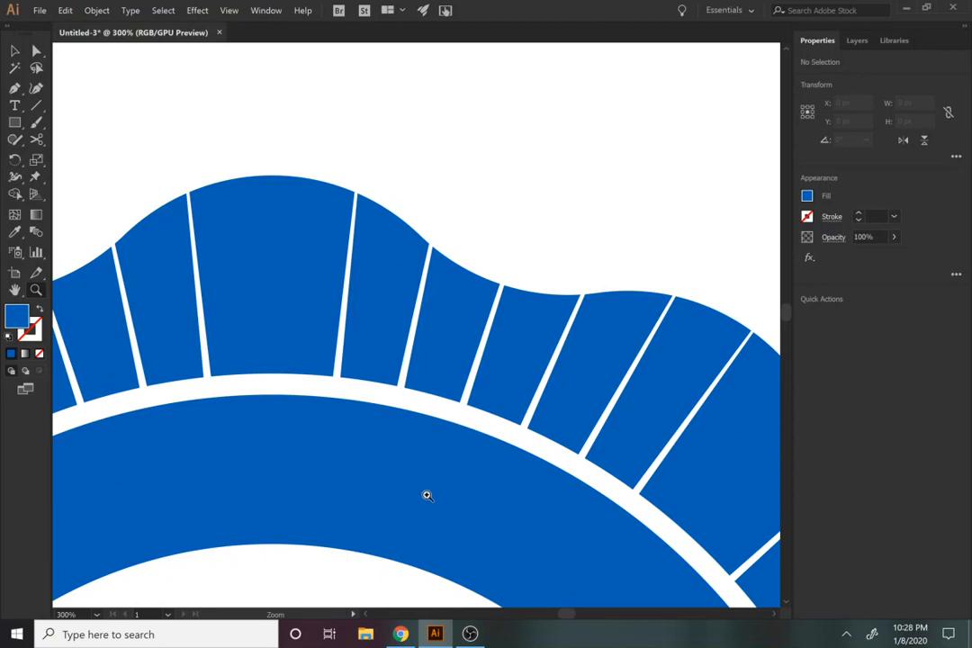
Step: Examine the spacing of the ray cuts around the whole outer wavy ring by selecting several of its individual segments
{"action": "left_click", "coordinate": [385, 290], "text": "alt"}
{"action": "left_click", "coordinate": [417, 412], "text": "alt"}
{"action": "left_click", "coordinate": [421, 441], "text": "alt"}
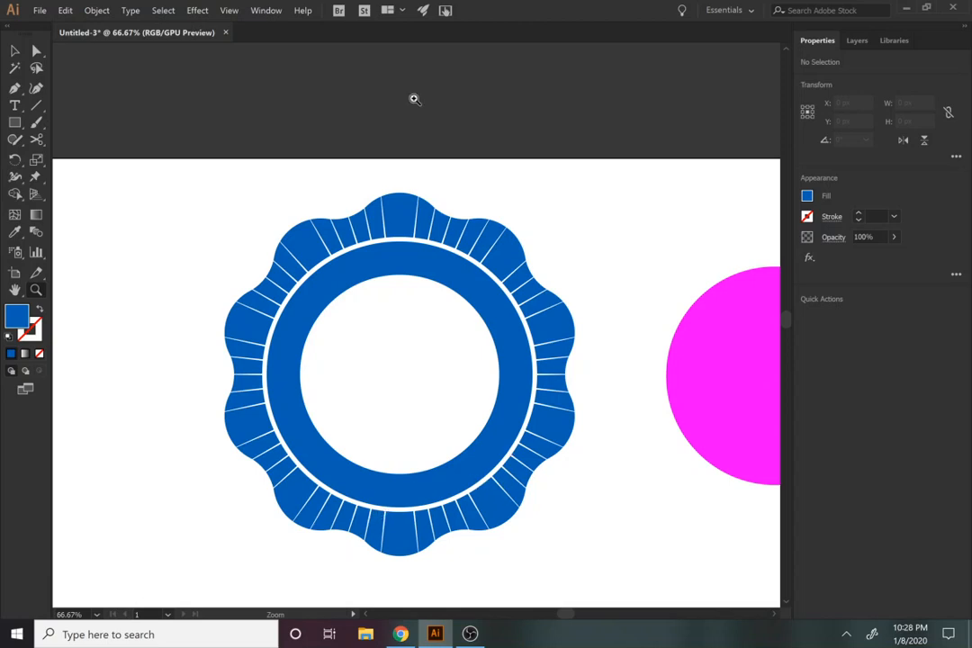
{"action": "key", "text": "v"}
{"action": "left_click", "coordinate": [401, 217]}
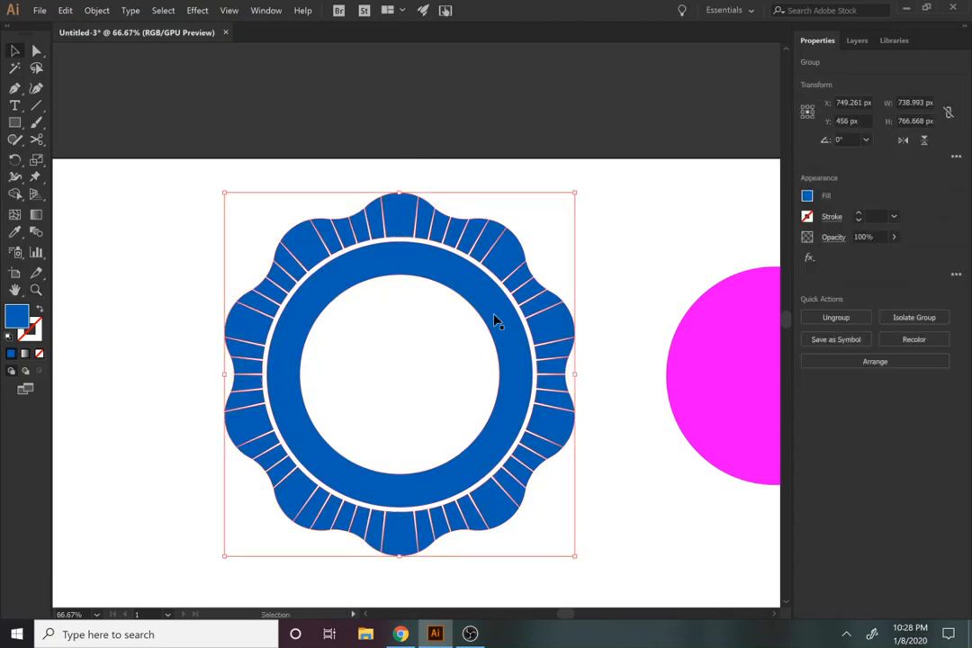
{"action": "left_click", "coordinate": [442, 360]}
{"action": "key", "text": "a"}
{"action": "left_click", "coordinate": [410, 226]}
{"action": "left_click", "coordinate": [506, 264]}
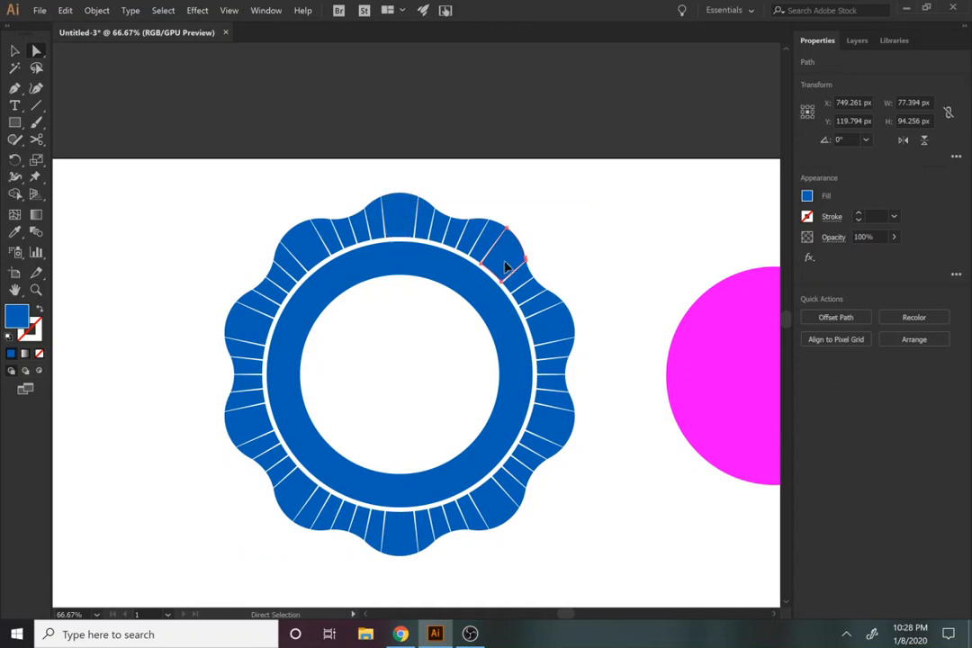
{"action": "left_click", "coordinate": [594, 340]}
{"action": "left_click", "coordinate": [547, 326]}
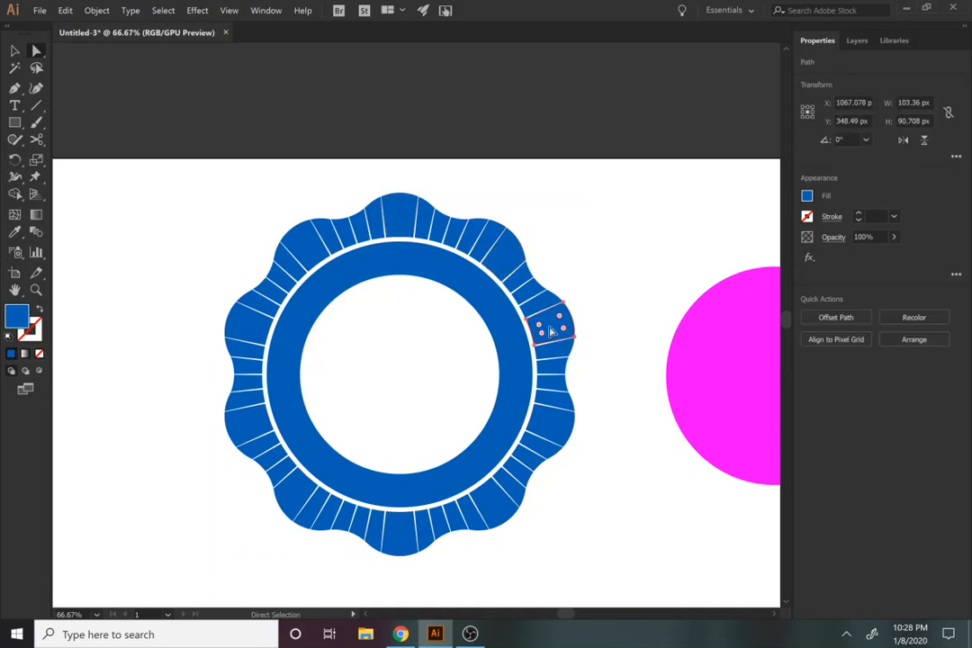
{"action": "left_click", "coordinate": [504, 262]}
Step: Undo the sunburst subtraction and union back to separate orange spikes, restoring the diagonal spike removed near the badge's upper-right lobe
{"action": "key", "text": "ctrl+z"}
{"action": "key", "text": "ctrl+z"}
{"action": "key", "text": "ctrl+z"}
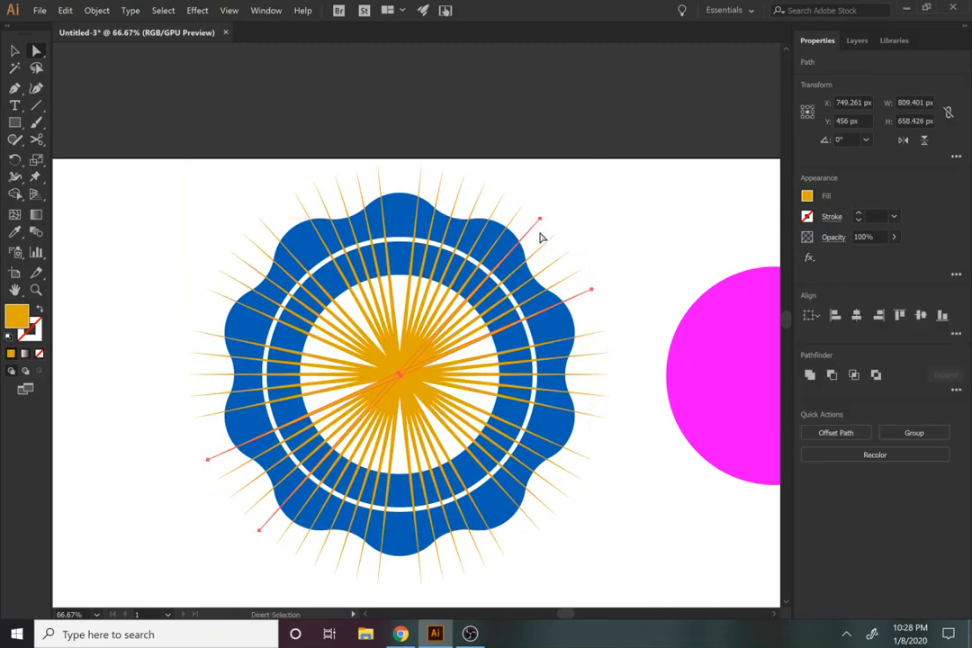
{"action": "left_click", "coordinate": [544, 216]}
{"action": "left_click", "coordinate": [503, 225]}
{"action": "key", "text": "Delete"}
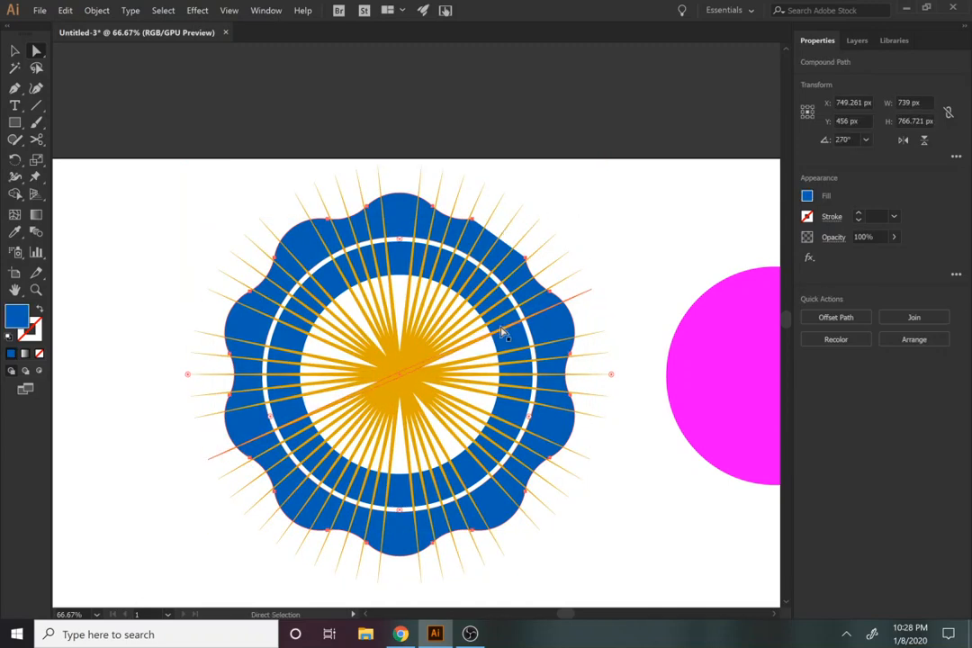
{"action": "left_click", "coordinate": [546, 206], "text": "ctrl"}
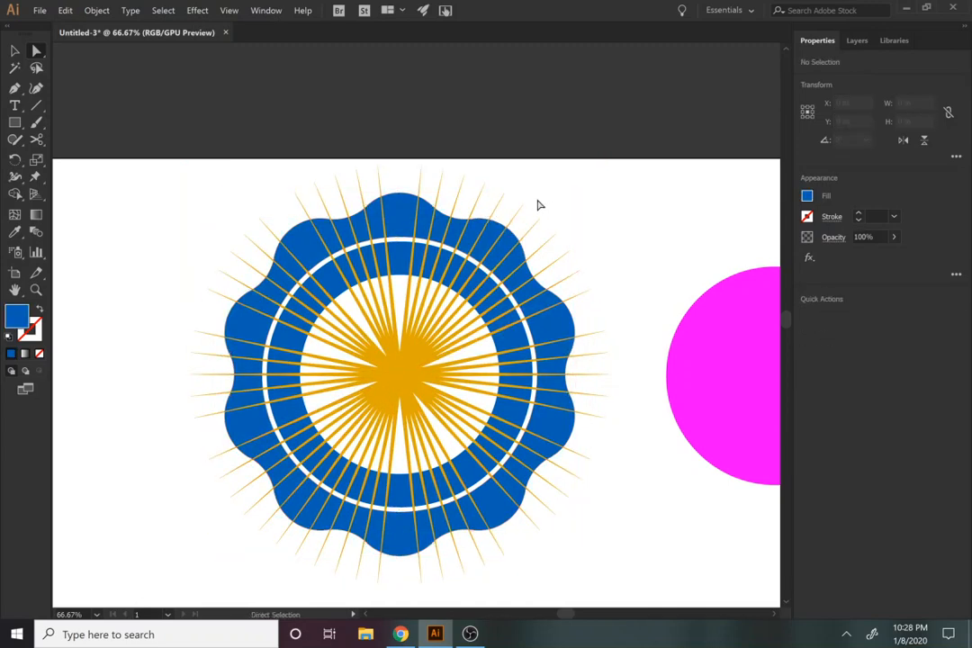
Step: Delete the diagonal orange spike that runs through the middle of the badge's upper-right lobe
{"action": "key", "text": "v"}
{"action": "left_click", "coordinate": [518, 218]}
{"action": "key", "text": "Delete"}
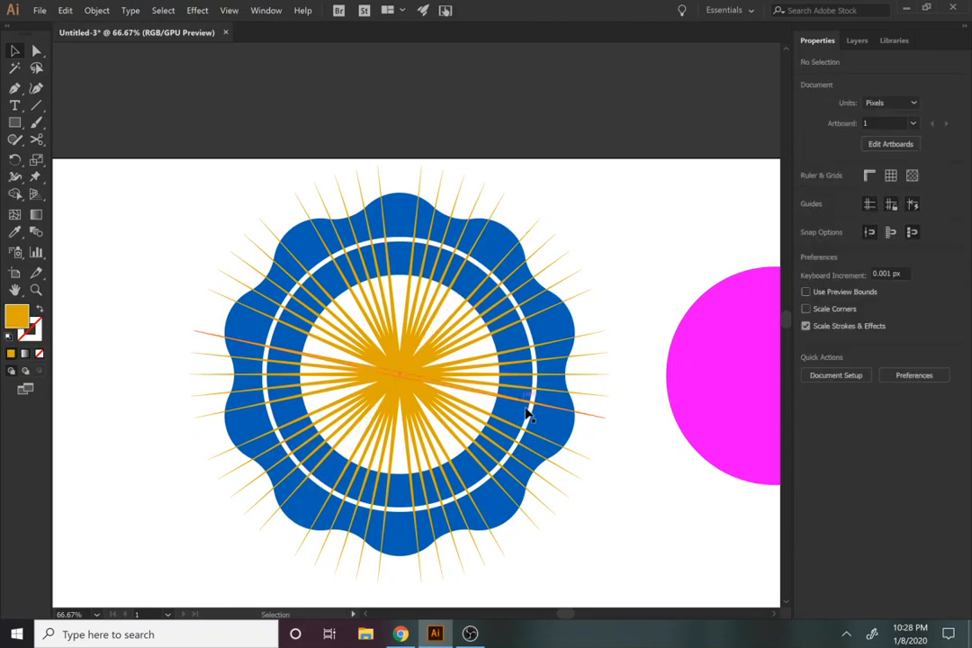
Step: Select all spikes by their shared fill colour, subtract them from the outer wavy ring with Minus Front, and clear the selection
{"action": "left_click", "coordinate": [390, 384]}
{"action": "left_click", "coordinate": [163, 10]}
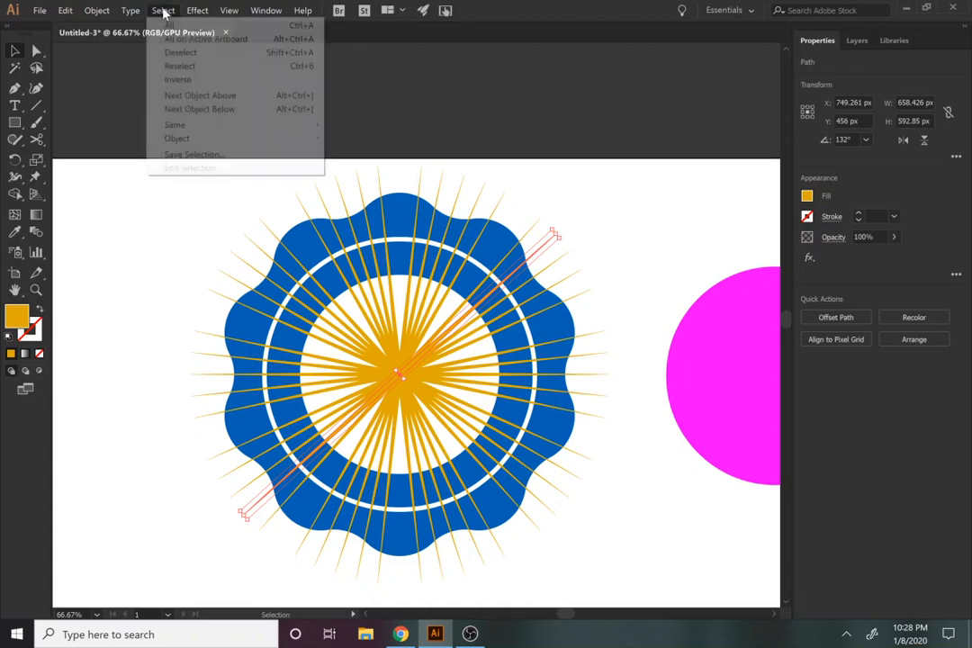
{"action": "mouse_move", "coordinate": [216, 124]}
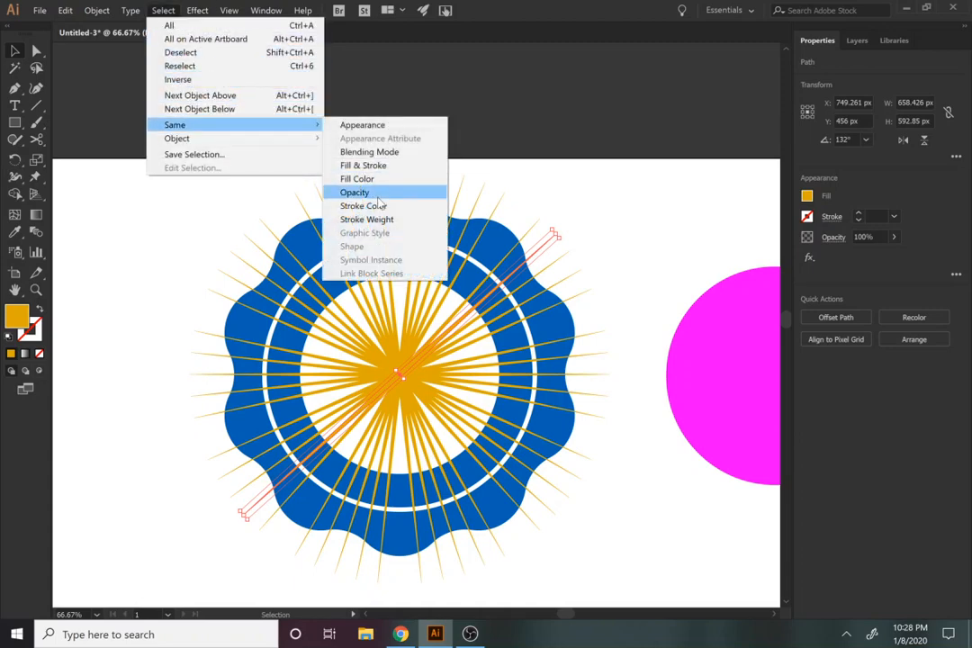
{"action": "left_click", "coordinate": [358, 178]}
{"action": "key", "text": "a"}
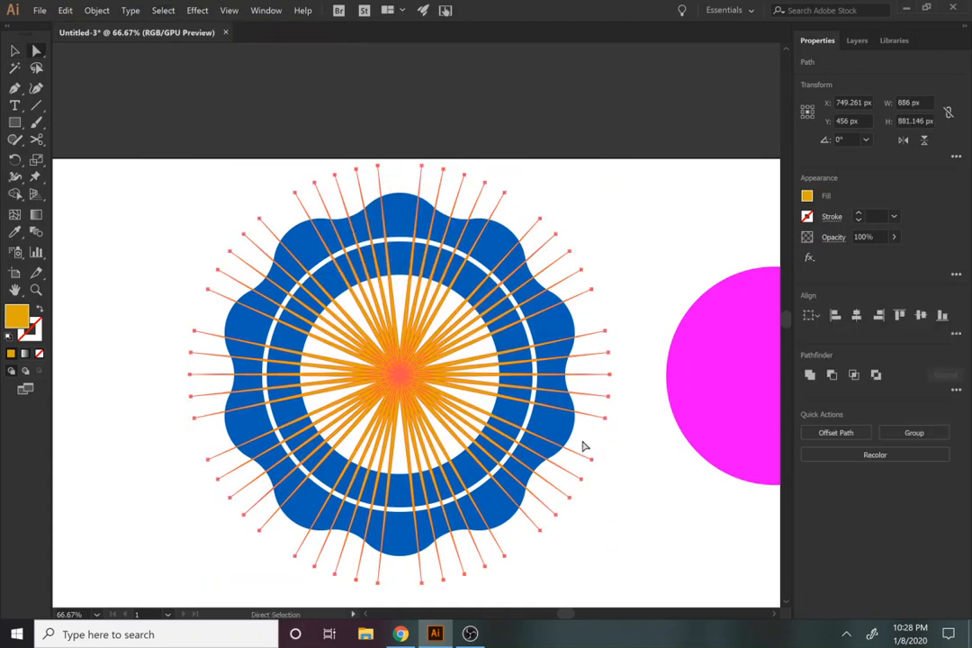
{"action": "left_click", "coordinate": [830, 377]}
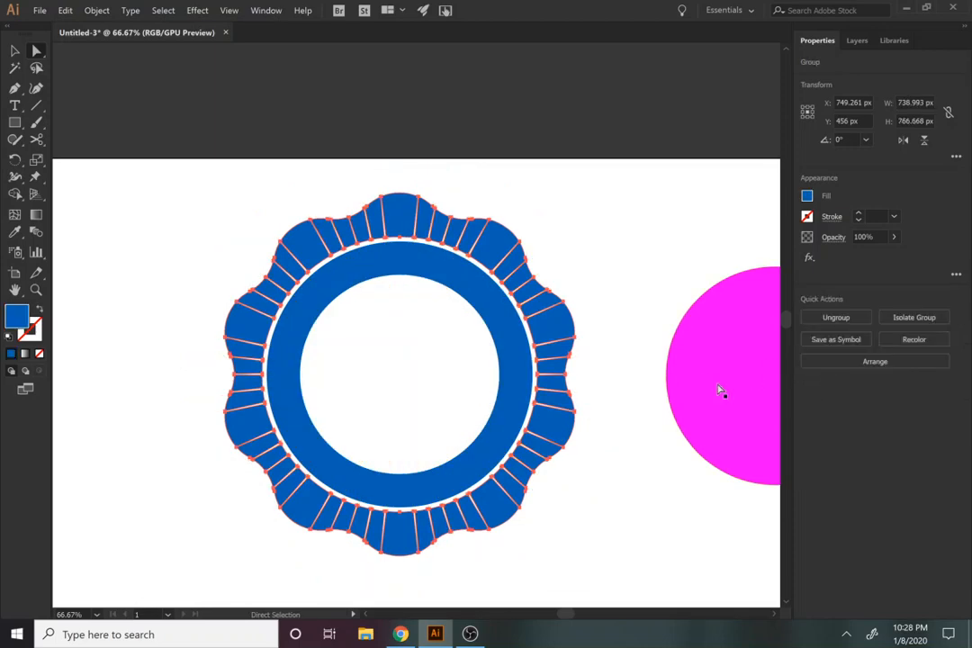
{"action": "left_click", "coordinate": [609, 330]}
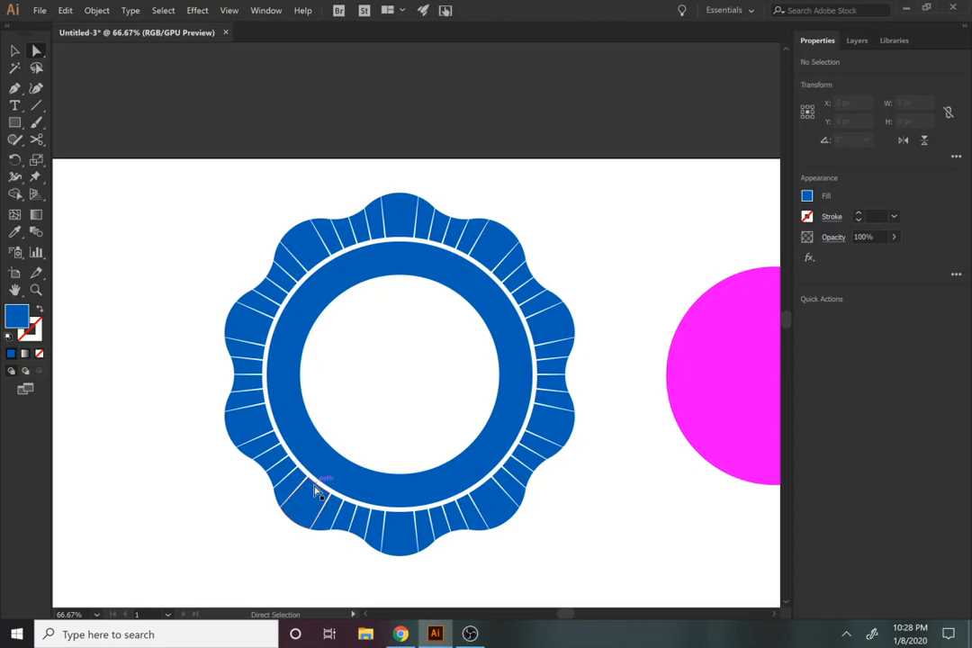
Step: Draw a rectangle about 597 by 141 px across the badge, just below its centre
{"action": "left_click", "coordinate": [11, 124]}
{"action": "left_click", "coordinate": [138, 253]}
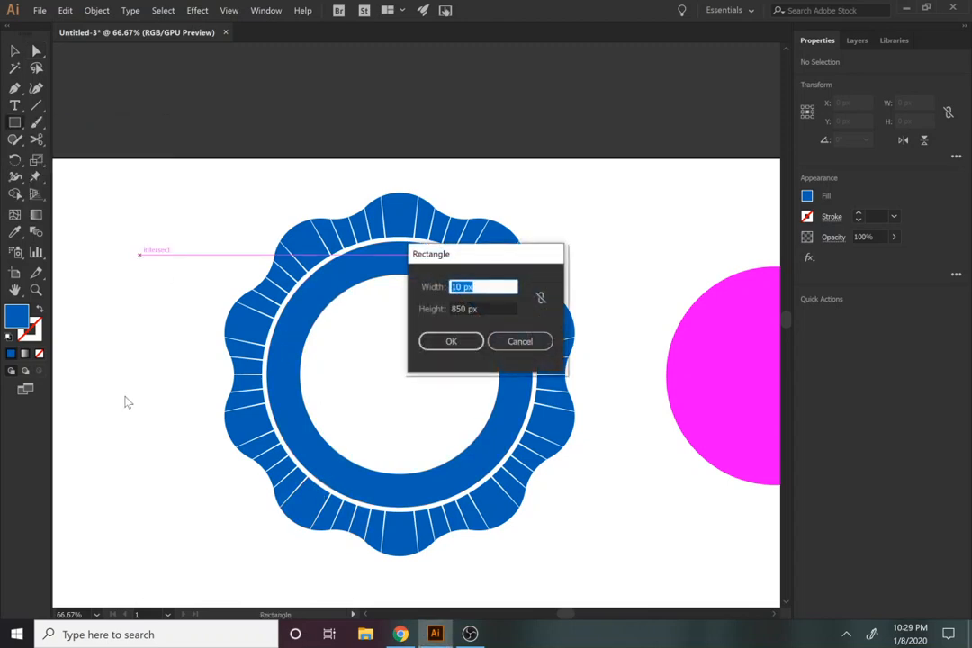
{"action": "left_click", "coordinate": [470, 343]}
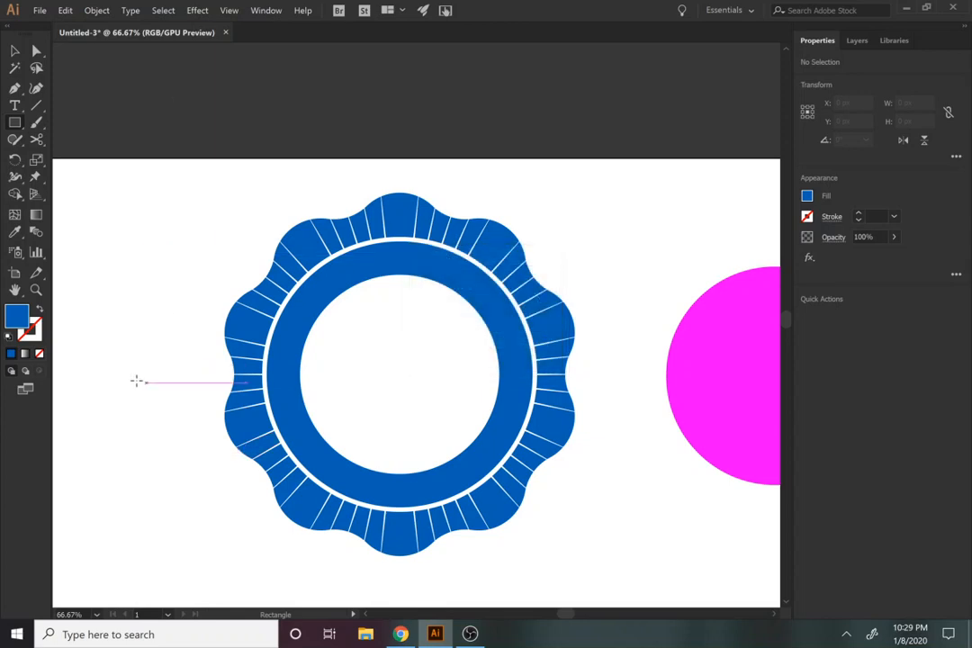
{"action": "left_click_drag", "start_coordinate": [265, 389], "coordinate": [541, 456]}
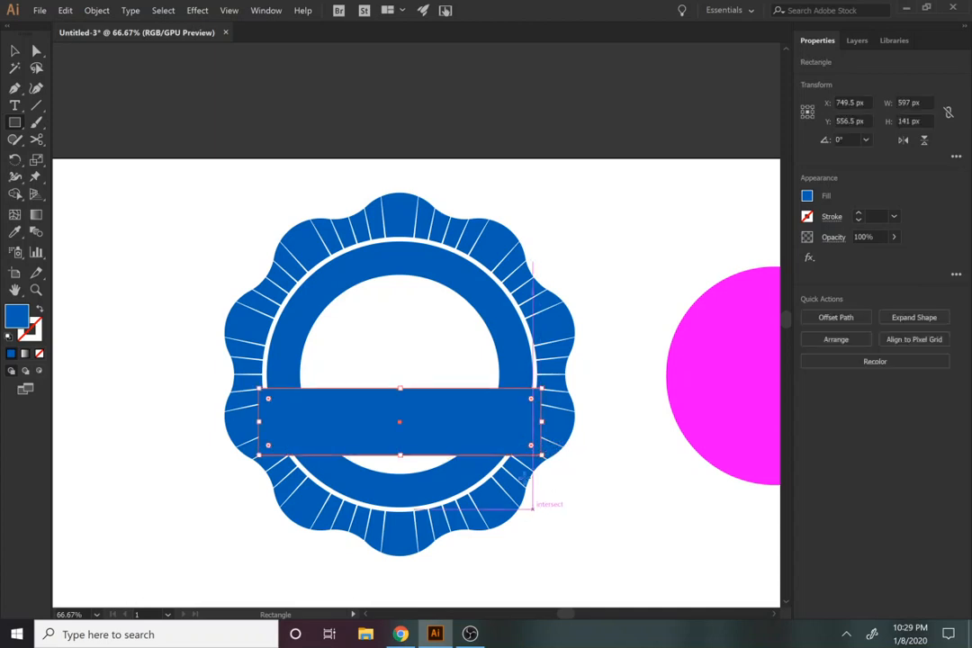
Step: Move the rectangle up slightly and give it the magenta fill sampled from the circle beside the badge
{"action": "key", "text": "v"}
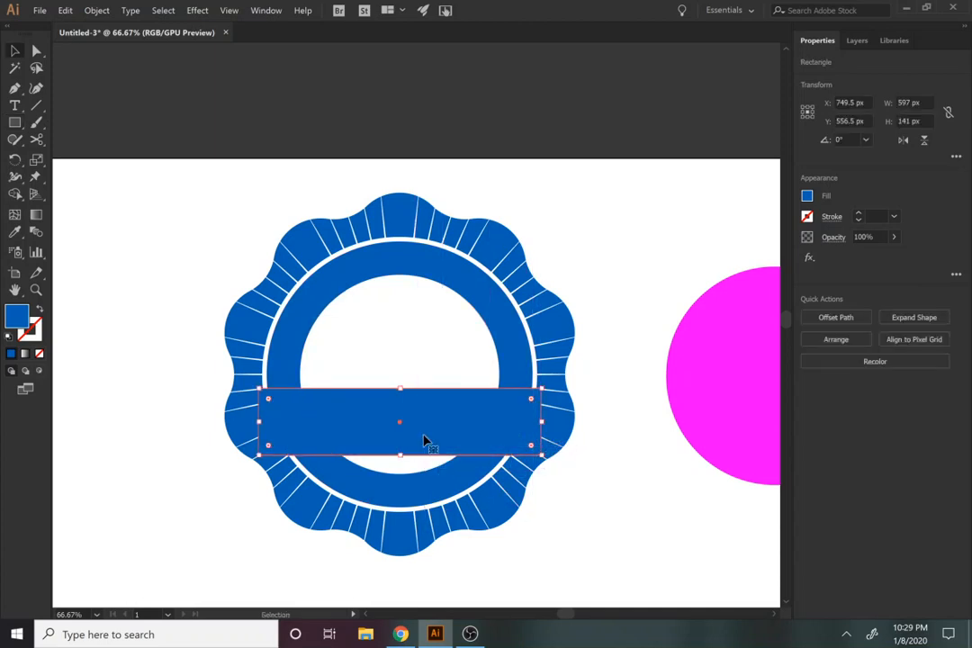
{"action": "left_click_drag", "start_coordinate": [425, 440], "coordinate": [456, 437]}
{"action": "key", "text": "i"}
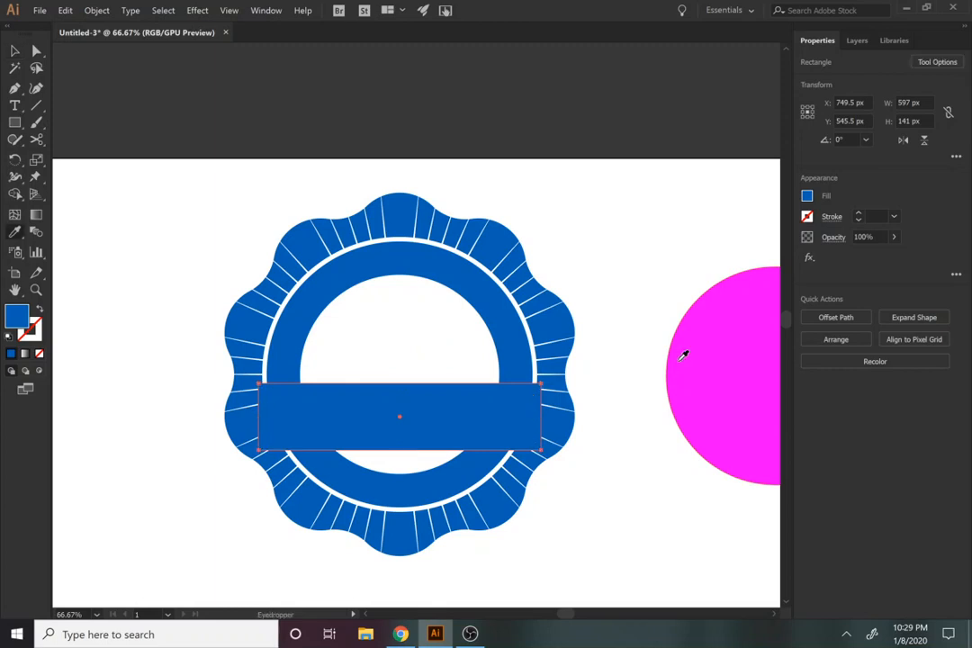
{"action": "left_click", "coordinate": [685, 354]}
{"action": "key", "text": "v"}
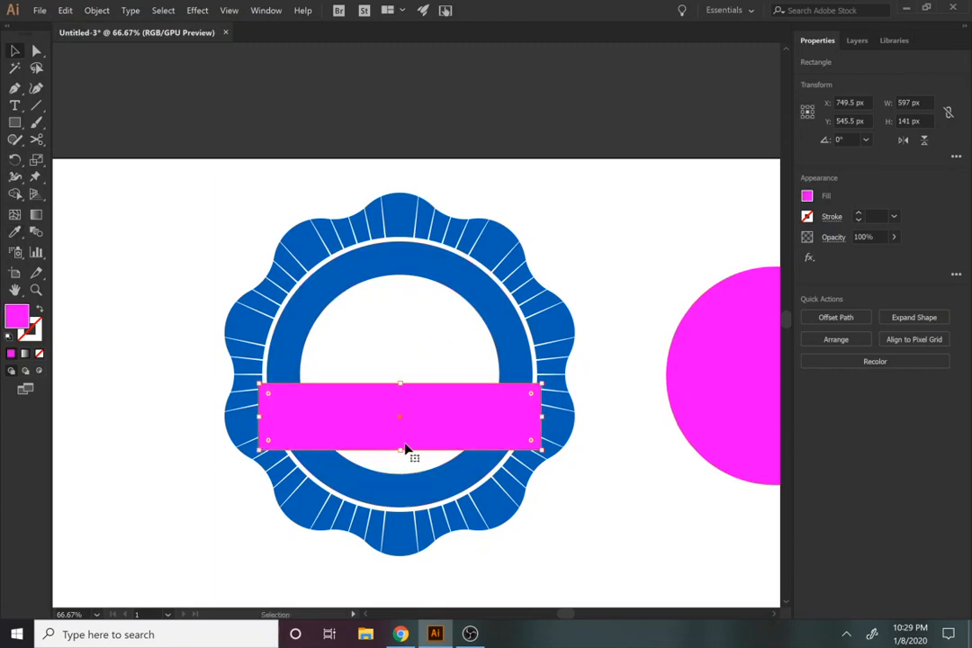
Step: Duplicate the magenta rectangle below the original, scale the copy to about 357 by 84 px, and leave a small gap between them
{"action": "left_click_drag", "start_coordinate": [419, 439], "coordinate": [425, 491]}
{"action": "left_click_drag", "start_coordinate": [544, 498], "coordinate": [488, 495]}
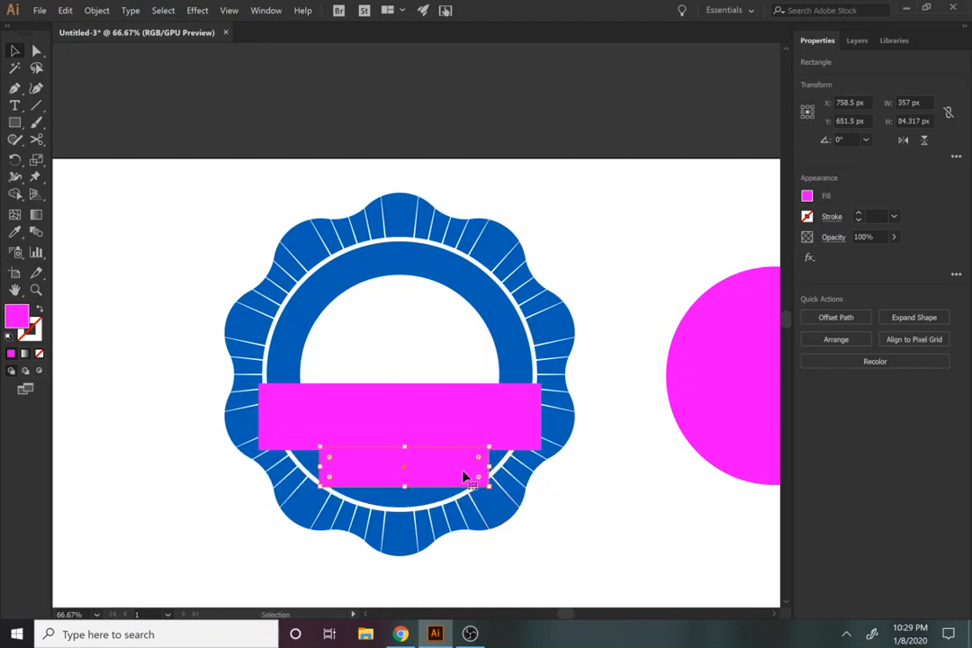
{"action": "left_click_drag", "start_coordinate": [465, 476], "coordinate": [453, 487]}
Step: Slant the large magenta rectangle into a parallelogram by shifting its two upper corner anchors about 30 px to the right
{"action": "left_click", "coordinate": [440, 441]}
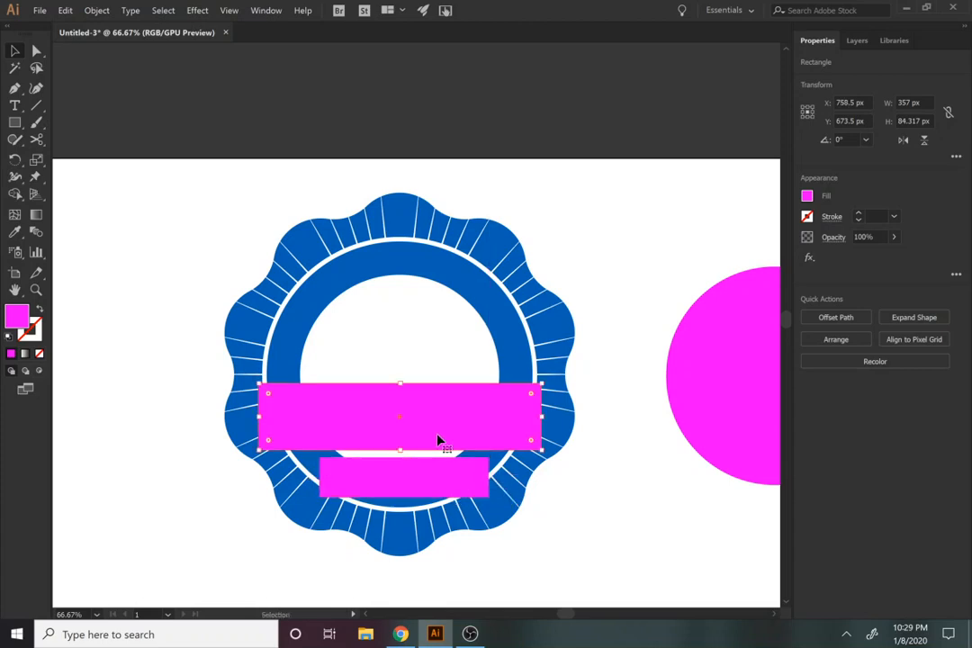
{"action": "key", "text": "a"}
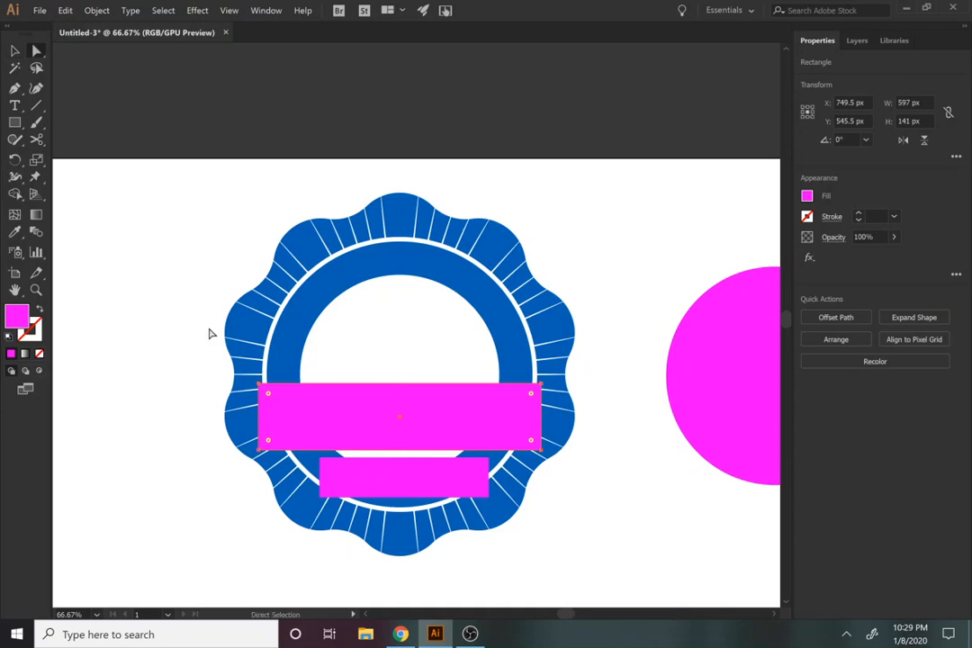
{"action": "left_click", "coordinate": [259, 385]}
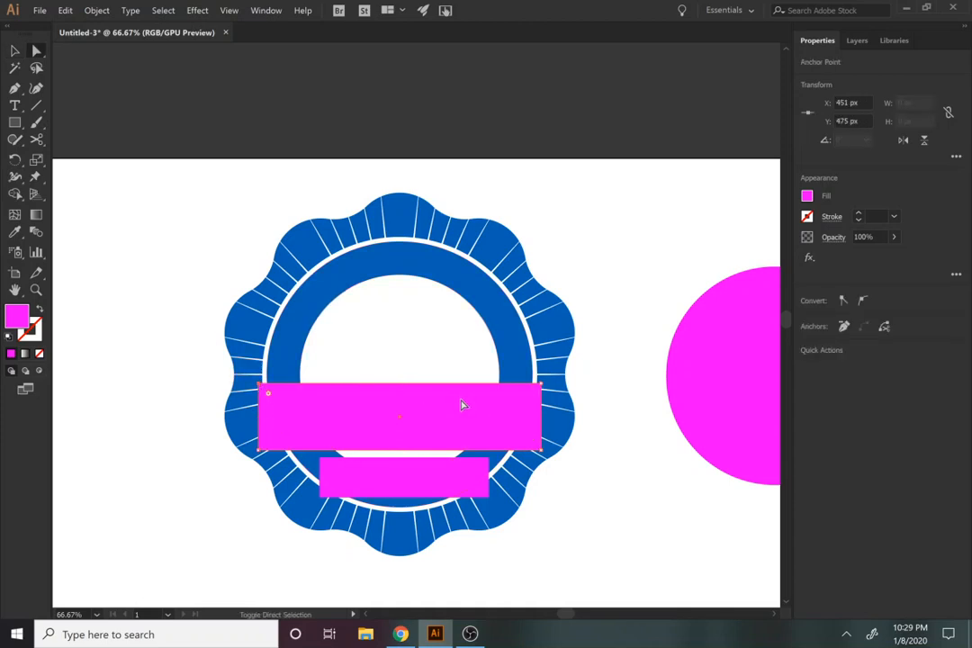
{"action": "left_click", "coordinate": [532, 391], "text": "shift"}
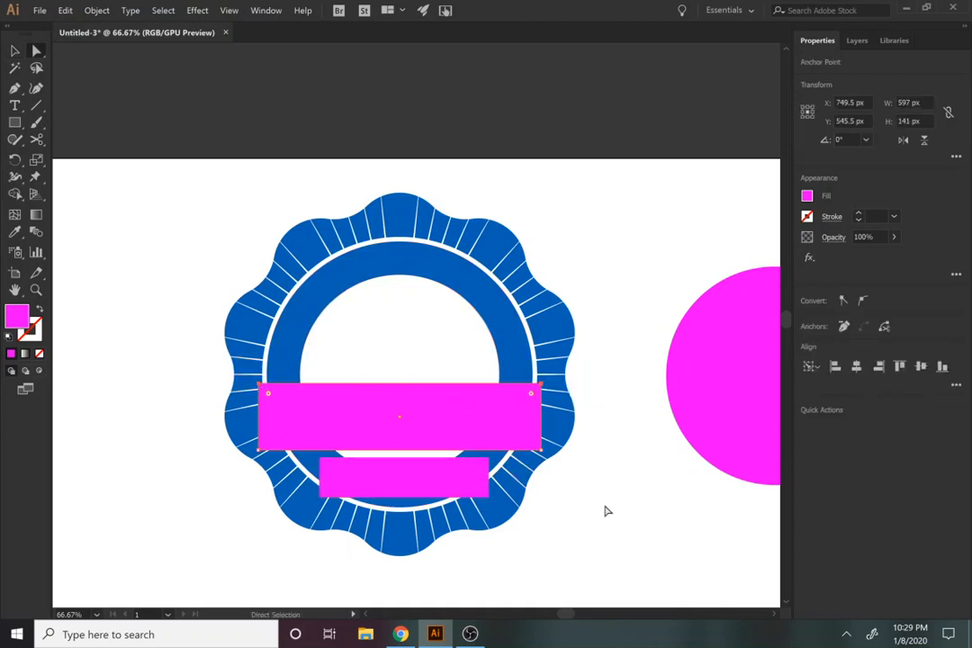
{"action": "key", "text": "Right"}
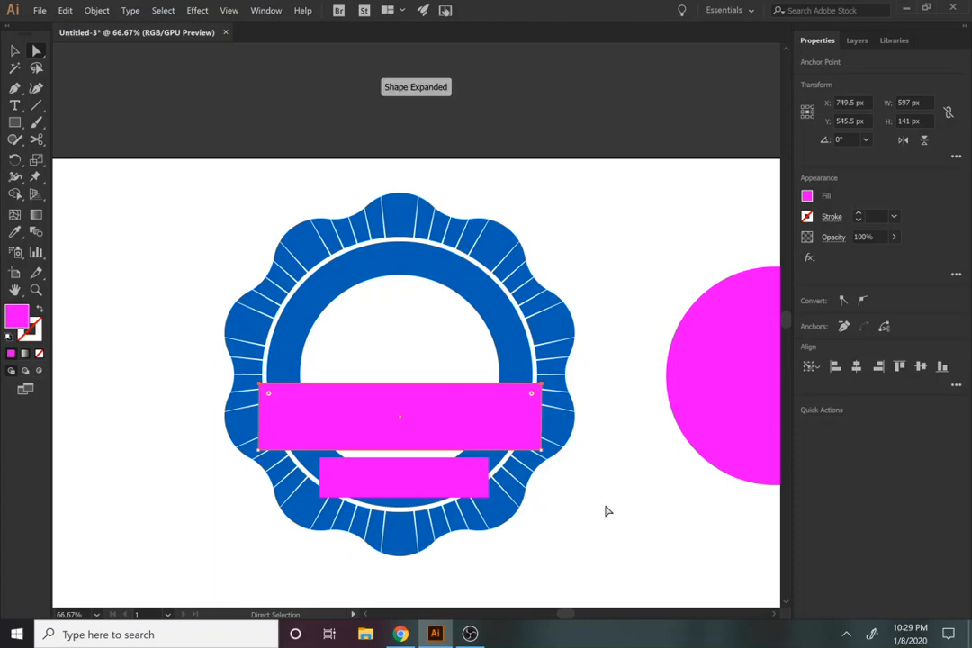
{"action": "key", "text": "Right"}
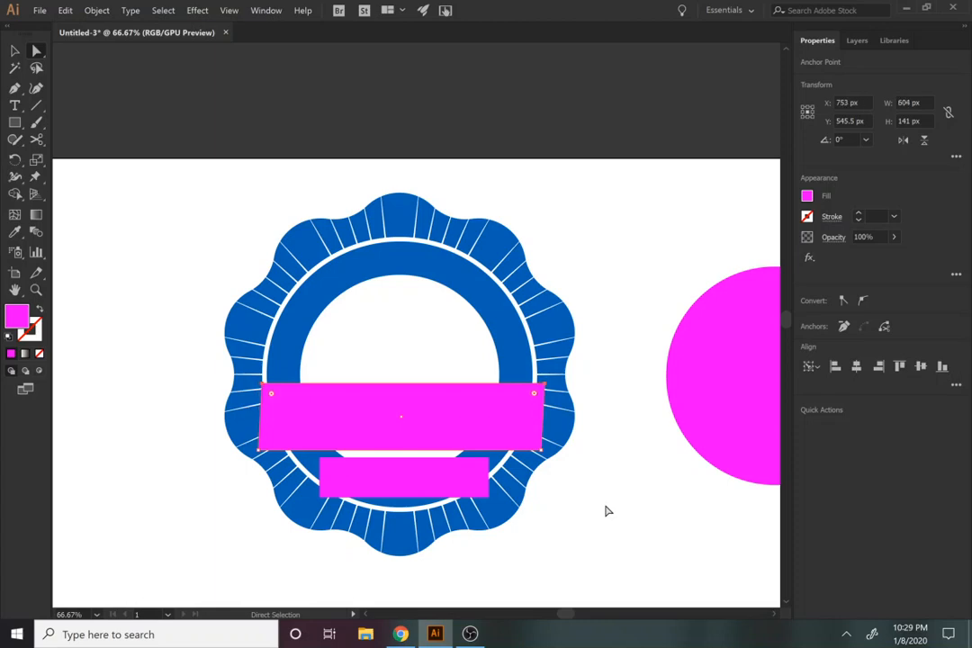
{"action": "key", "text": "Left"}
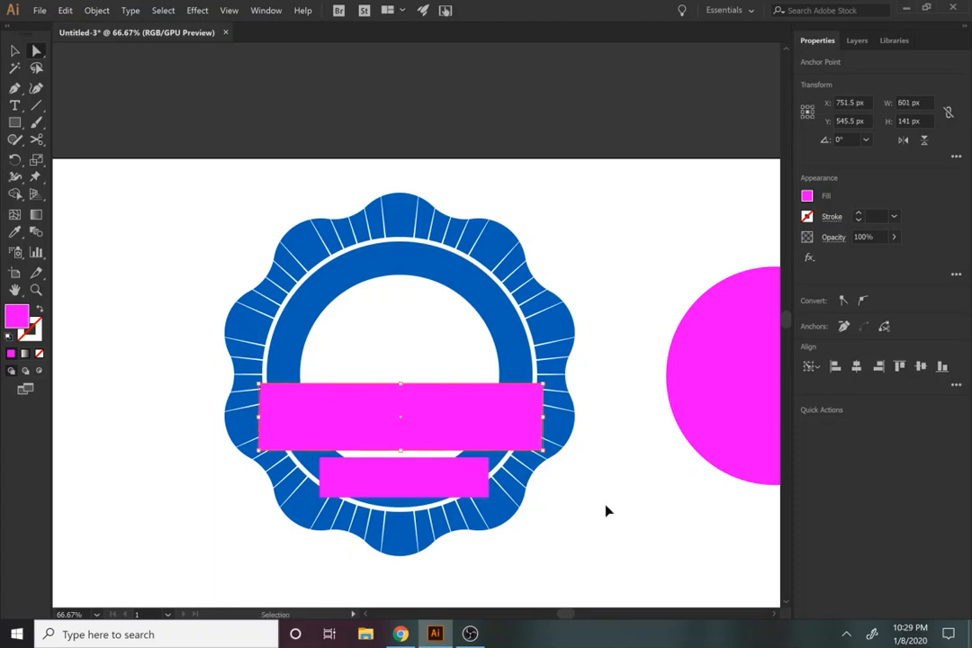
{"action": "key", "text": "Left"}
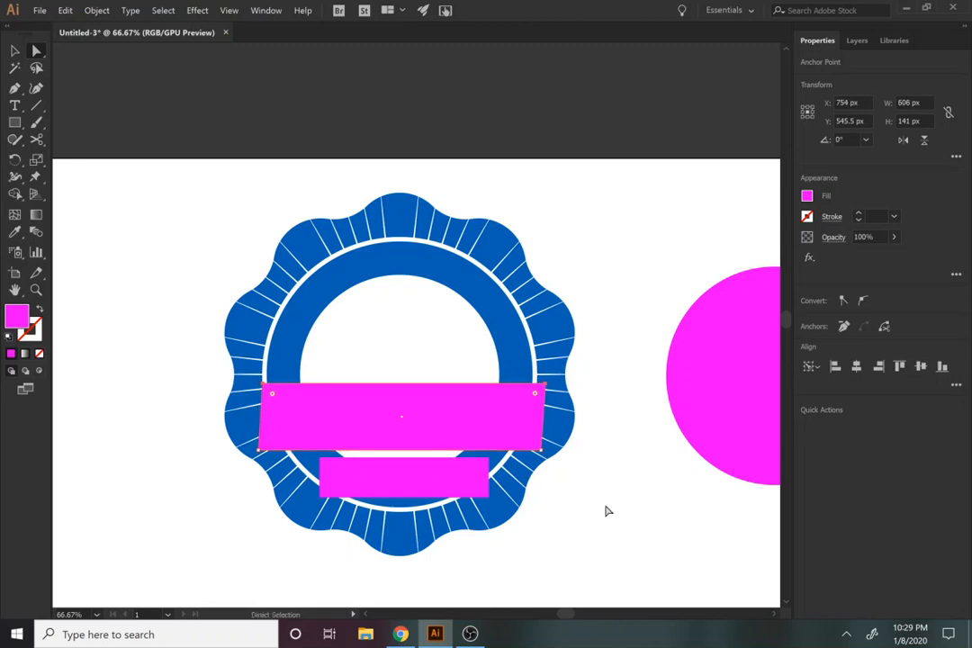
Step: Try slanting the small magenta rectangle by shifting its upper corners about 29 px to the right, and delete the shape
{"action": "left_click", "coordinate": [457, 479]}
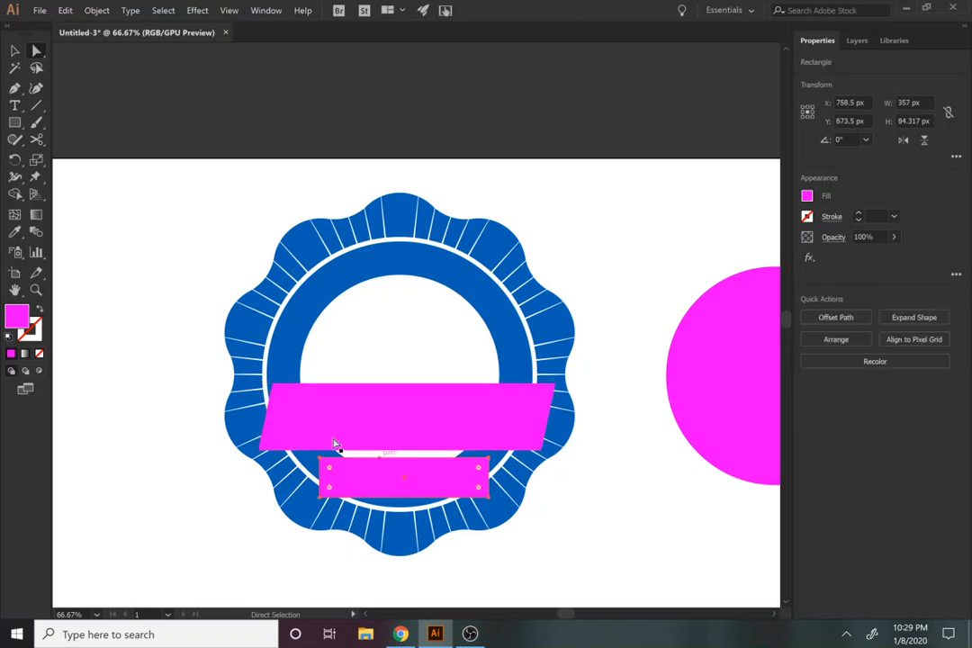
{"action": "left_click", "coordinate": [322, 460]}
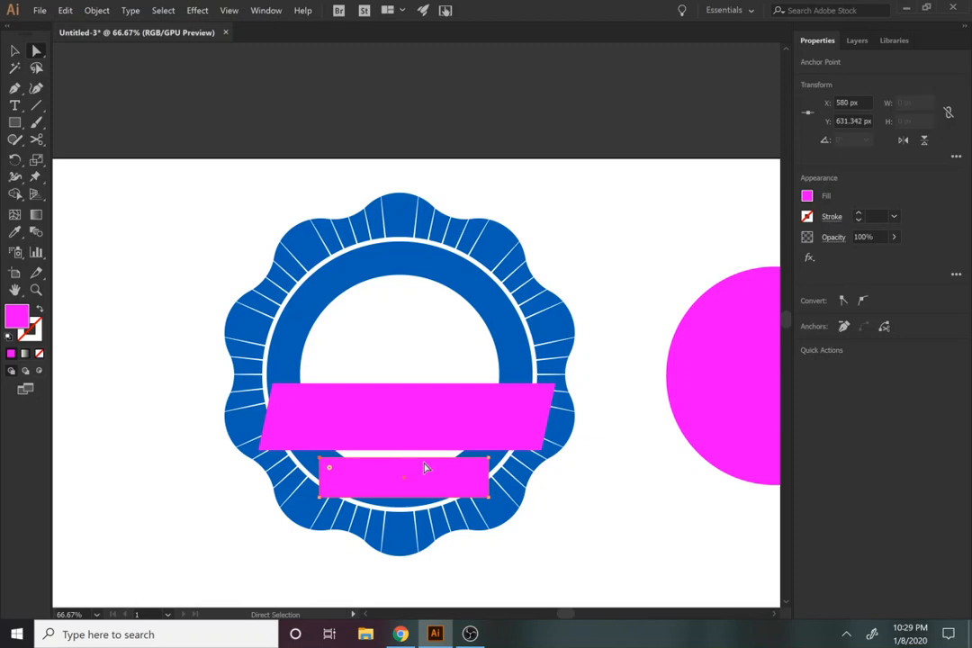
{"action": "left_click", "coordinate": [489, 460], "text": "shift"}
{"action": "left_click_drag", "start_coordinate": [491, 463], "coordinate": [503, 463]}
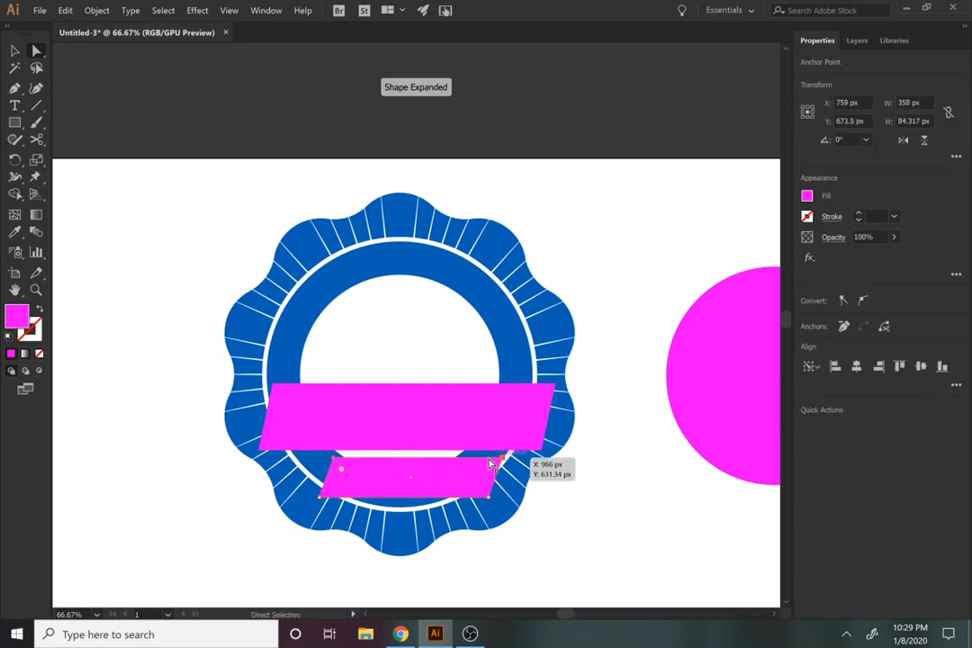
{"action": "left_click", "coordinate": [480, 487]}
{"action": "key", "text": "Delete"}
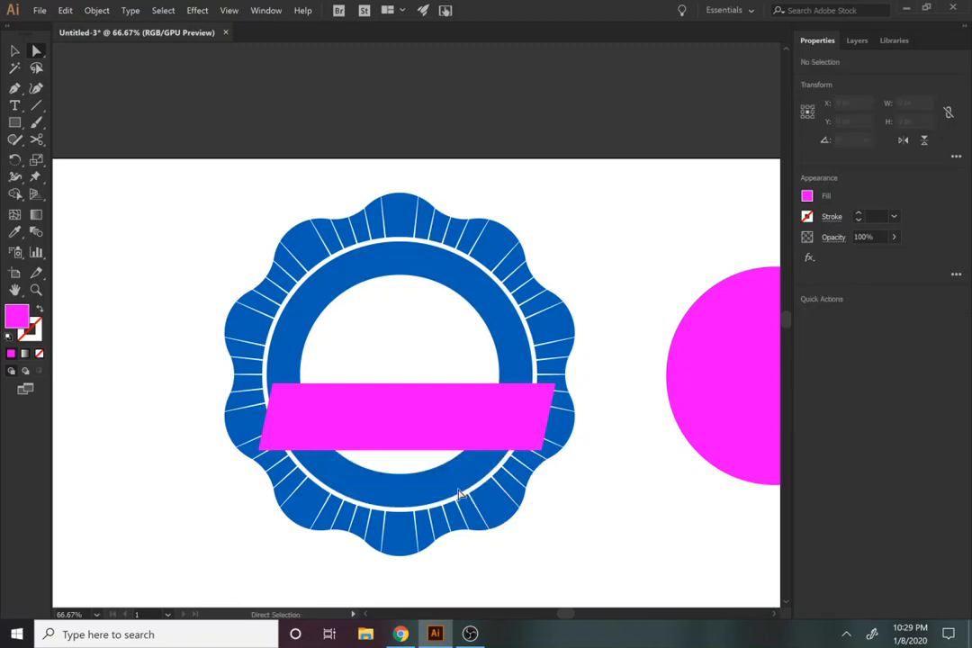
Step: Duplicate the slanted magenta banner straight below itself and scale the copy to about 342 by 77 px
{"action": "key", "text": "v"}
{"action": "left_click", "coordinate": [413, 448]}
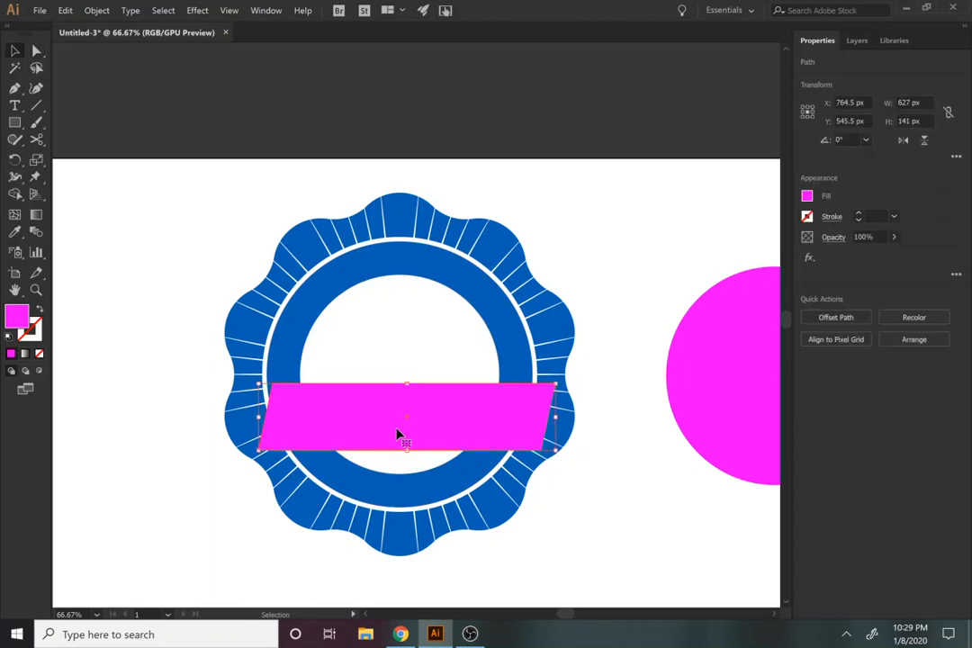
{"action": "left_click_drag", "start_coordinate": [398, 432], "coordinate": [394, 510]}
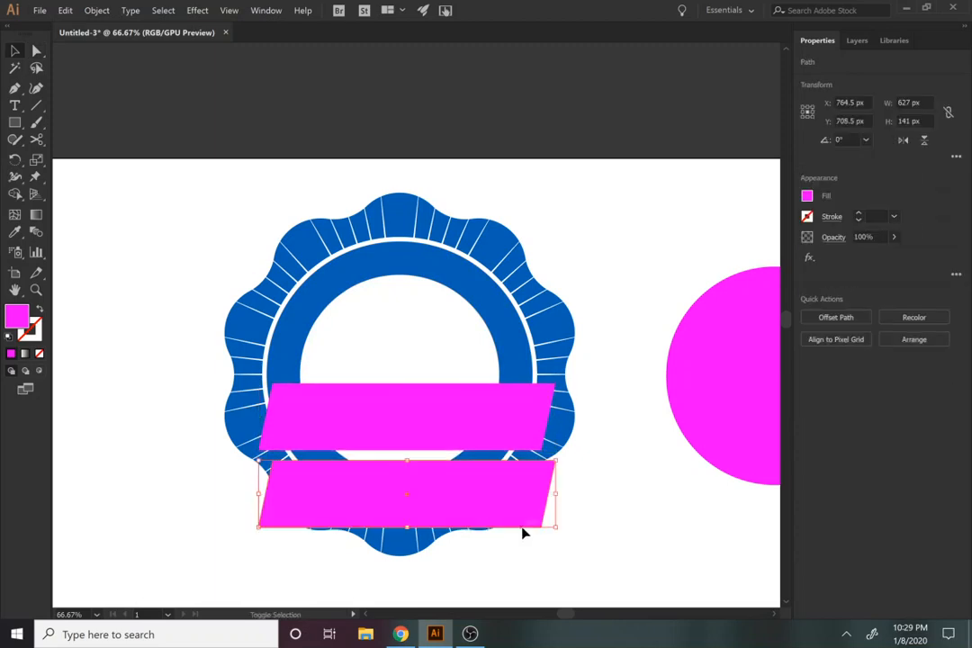
{"action": "left_click_drag", "start_coordinate": [554, 531], "coordinate": [513, 521]}
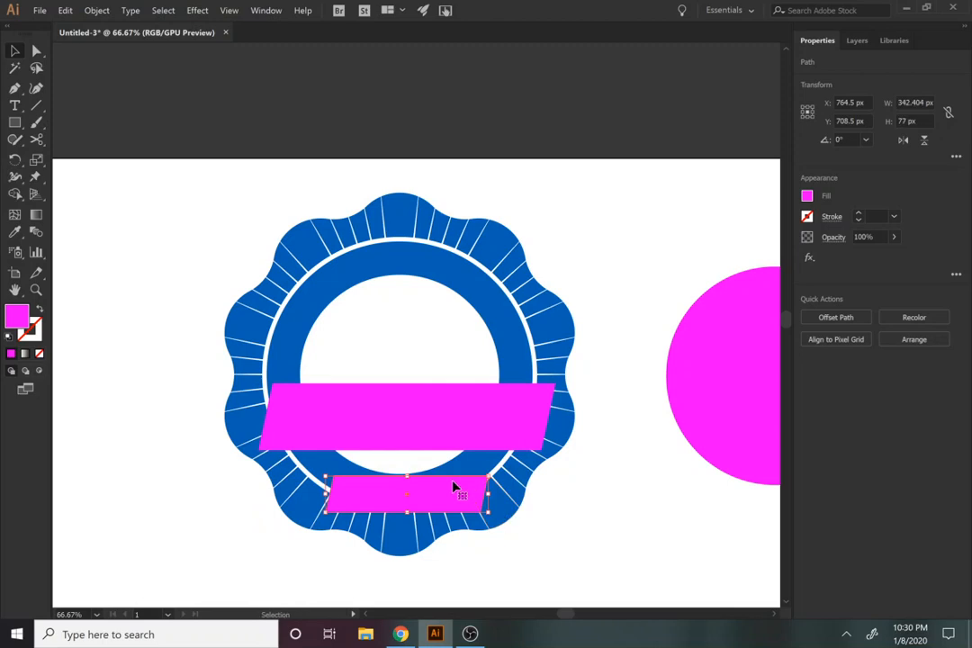
Step: Move the small magenta banner up to sit just below the large one, and centre both banners horizontally with the wavy ring
{"action": "mouse_move", "coordinate": [453, 493]}
{"action": "left_mouse_down"}
{"action": "mouse_move", "coordinate": [439, 485]}
{"action": "mouse_move", "coordinate": [444, 475]}
{"action": "left_mouse_up"}
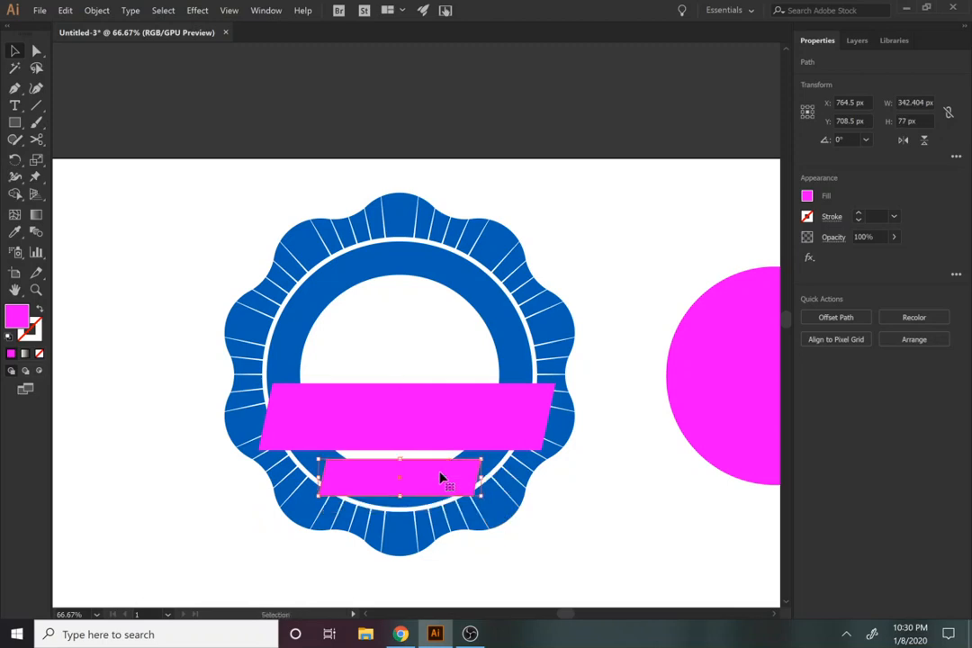
{"action": "left_click", "coordinate": [525, 576]}
{"action": "left_click", "coordinate": [387, 438]}
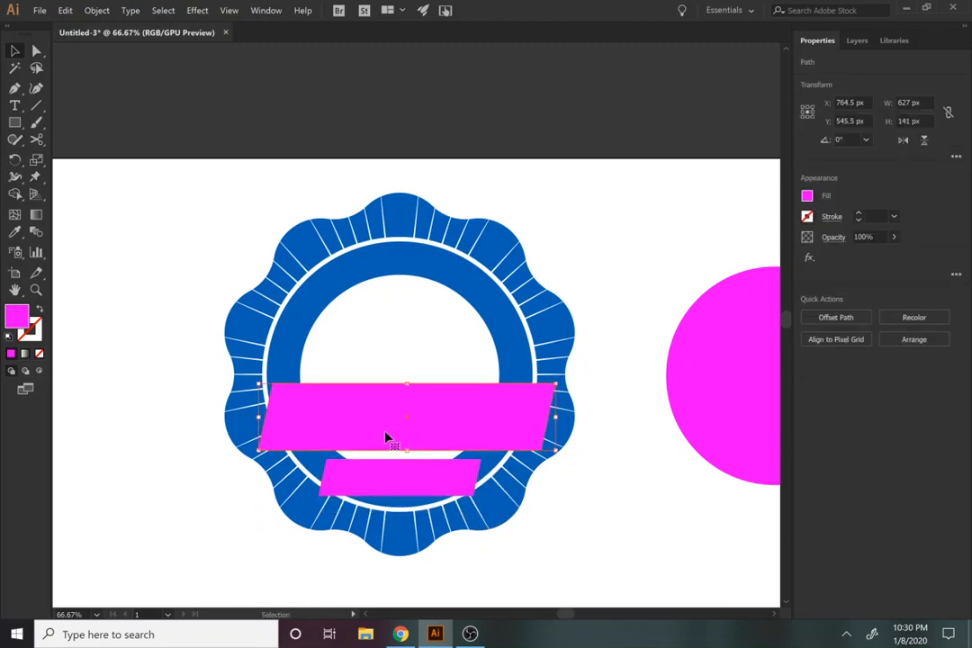
{"action": "left_click_drag", "start_coordinate": [527, 574], "coordinate": [248, 282]}
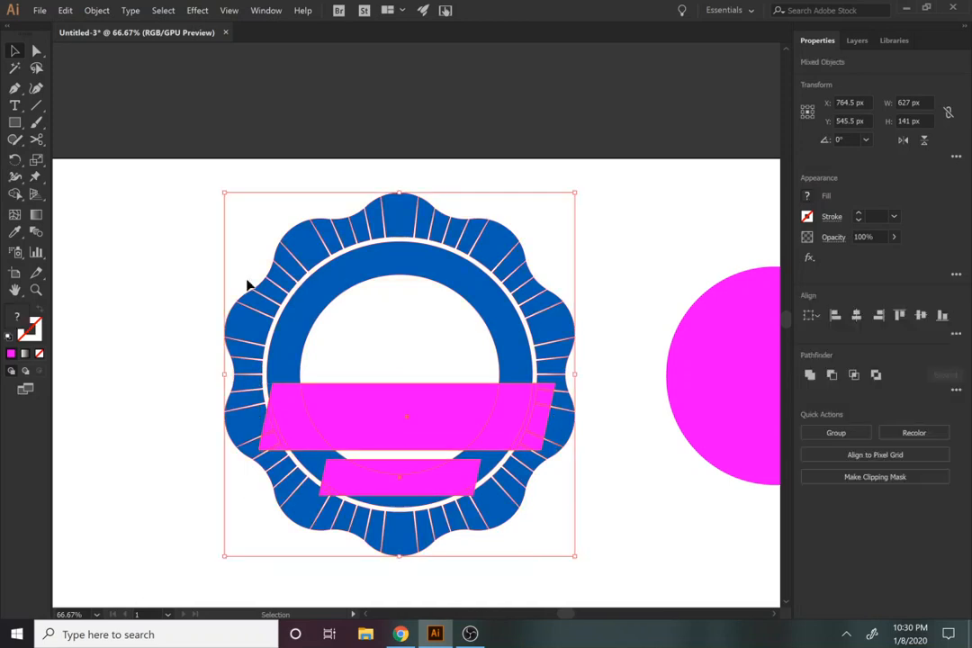
{"action": "left_click", "coordinate": [855, 317]}
{"action": "left_click", "coordinate": [642, 562]}
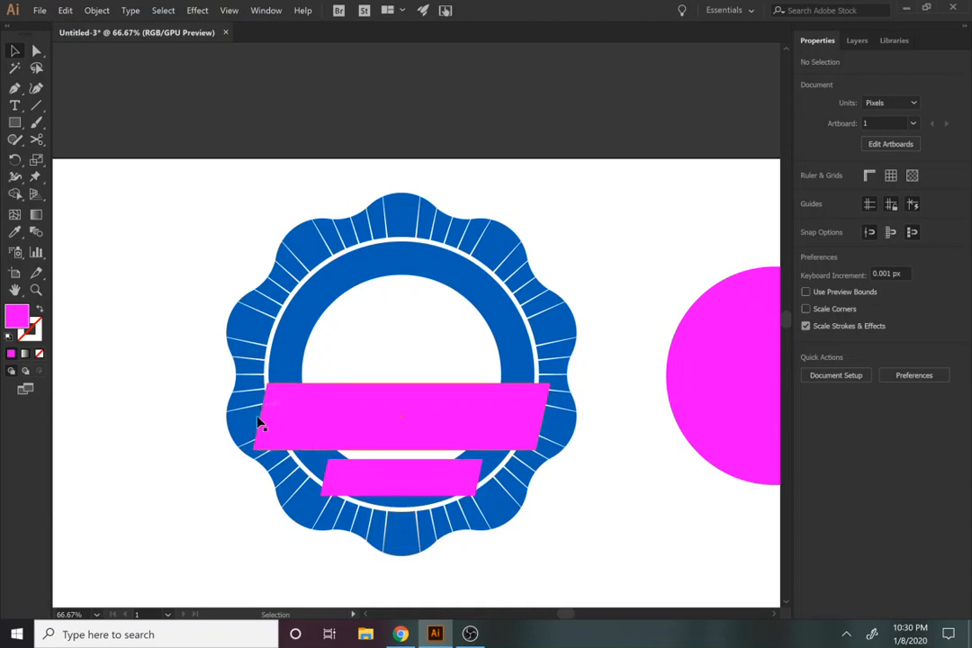
Step: Send the large and the small magenta banner behind the blue badge shapes
{"action": "left_click", "coordinate": [522, 432]}
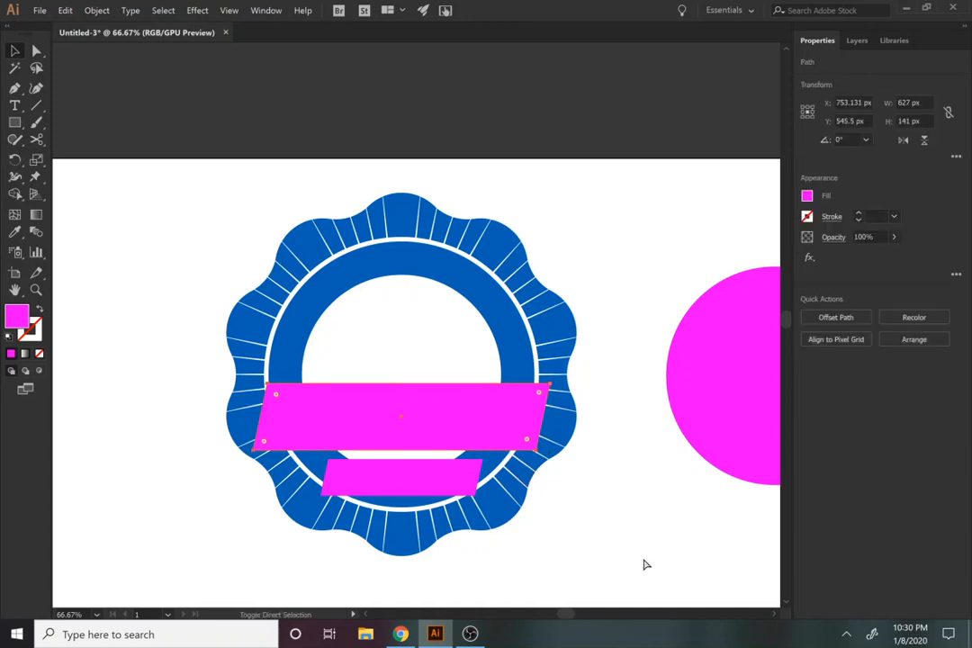
{"action": "key", "text": "ctrl+bracketleft"}
{"action": "left_click", "coordinate": [413, 476]}
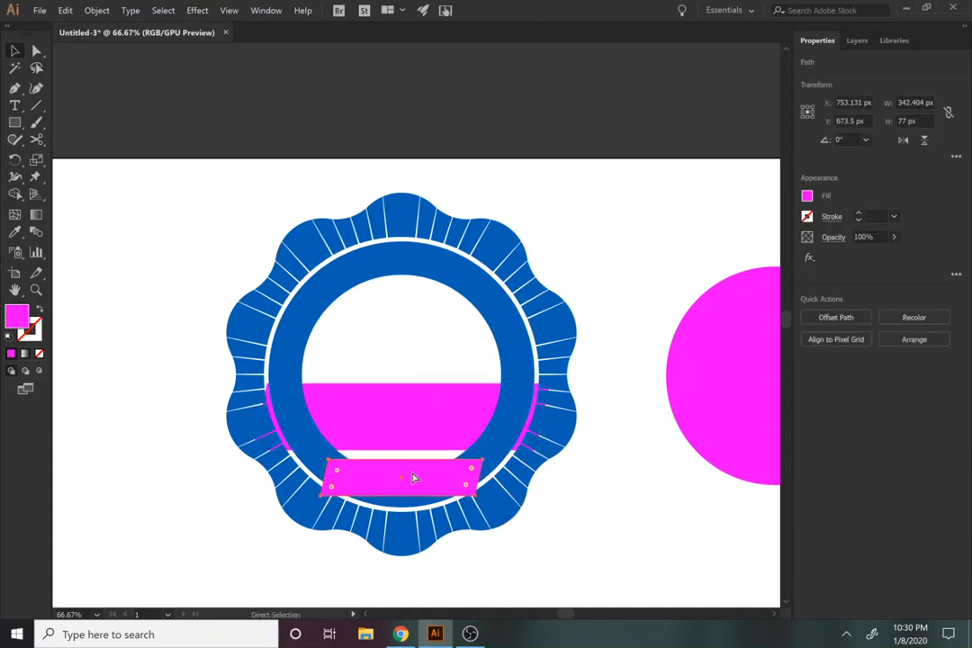
{"action": "key", "text": "ctrl+bracketleft"}
{"action": "left_click", "coordinate": [146, 477]}
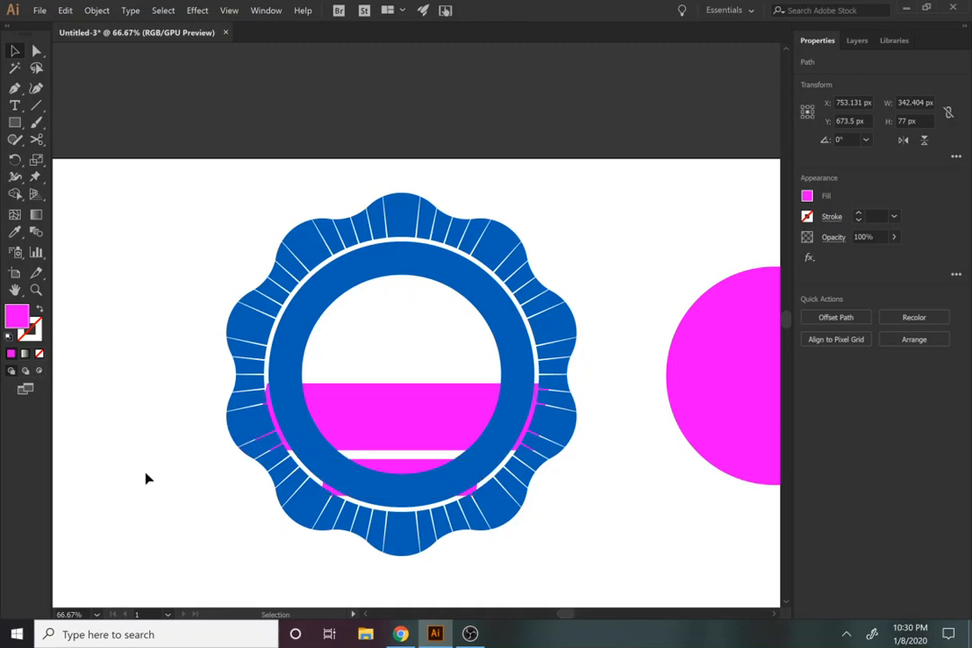
Step: Draw a circle about 617 px in diameter over the badge, with no fill and a black stroke
{"action": "key", "text": "l"}
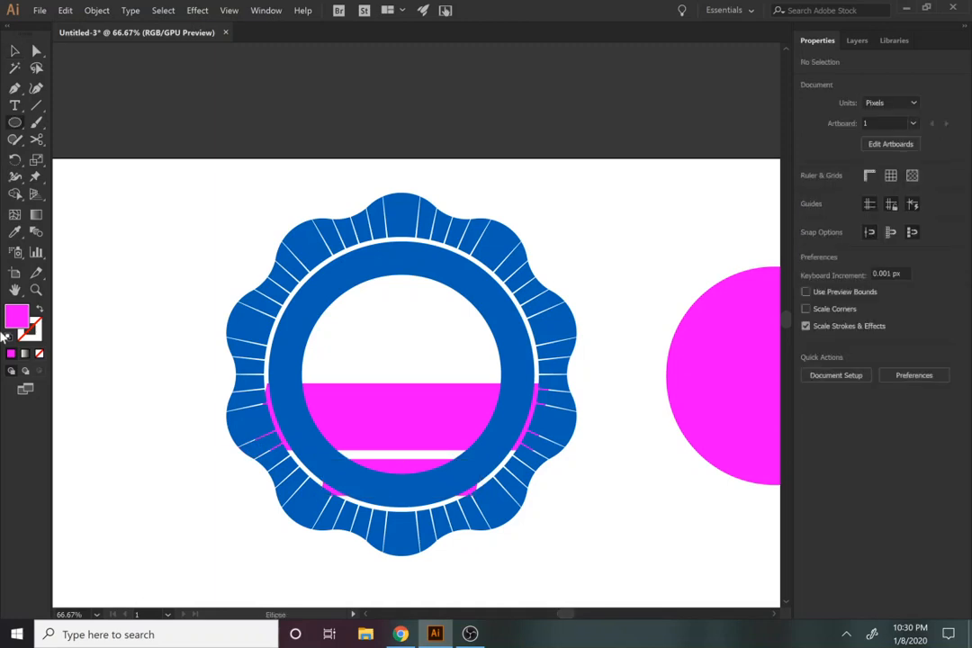
{"action": "left_click_drag", "start_coordinate": [159, 249], "coordinate": [452, 521]}
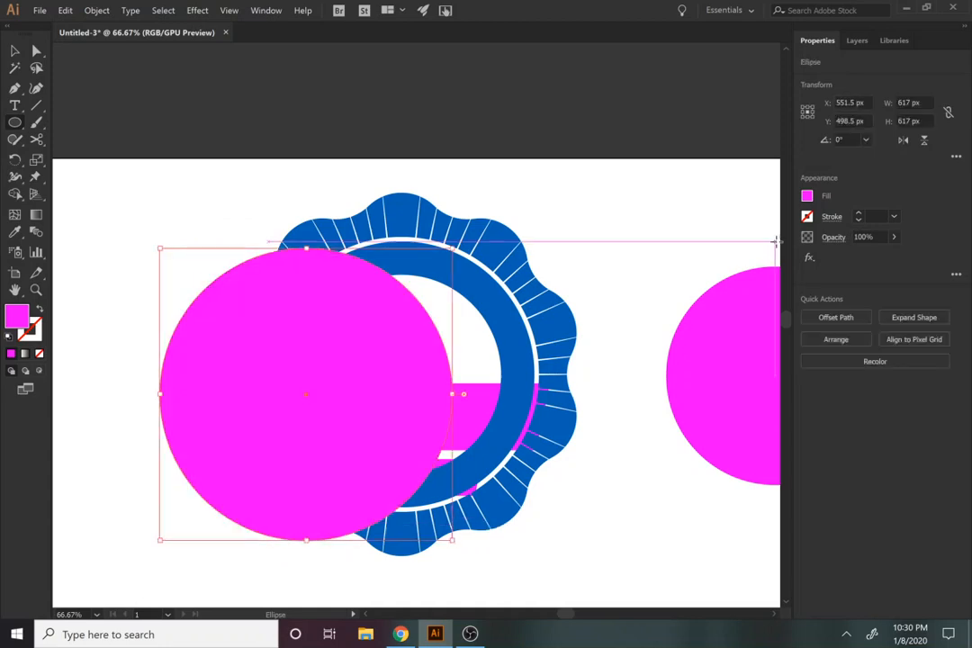
{"action": "left_click", "coordinate": [808, 197]}
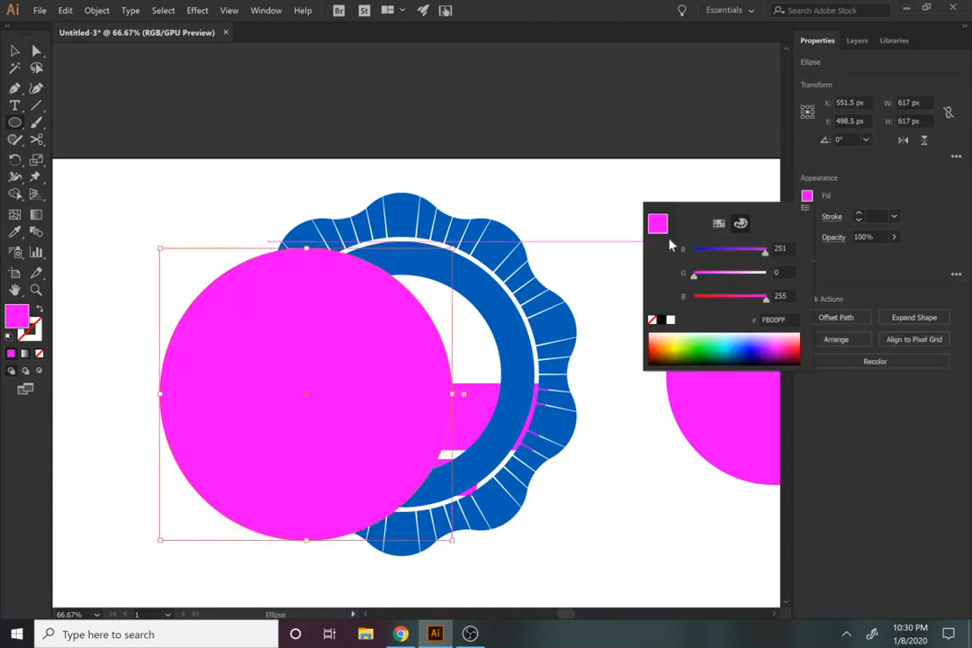
{"action": "left_click", "coordinate": [654, 319]}
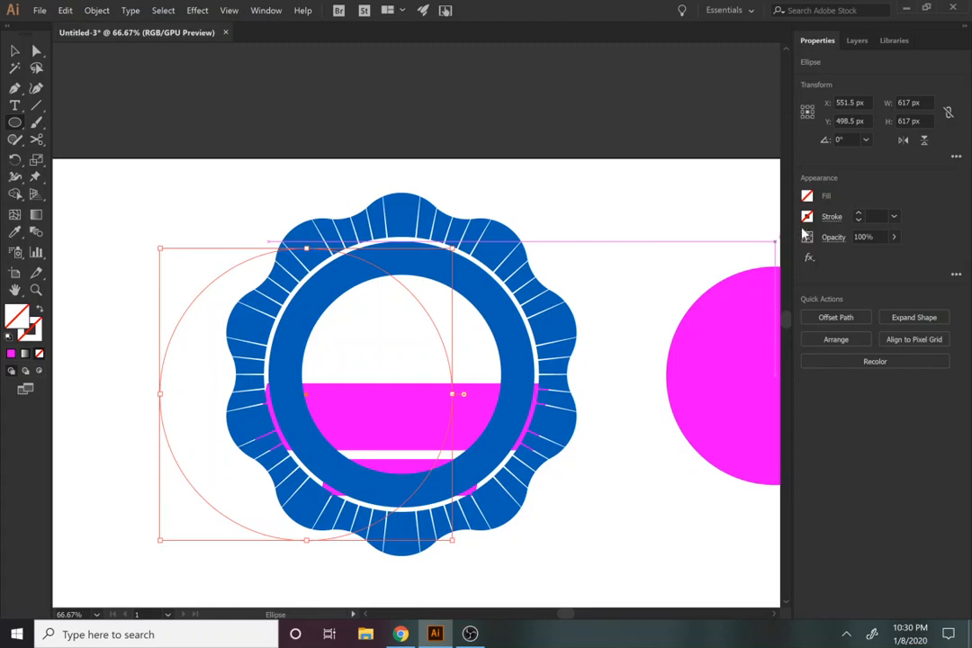
{"action": "left_click", "coordinate": [807, 219]}
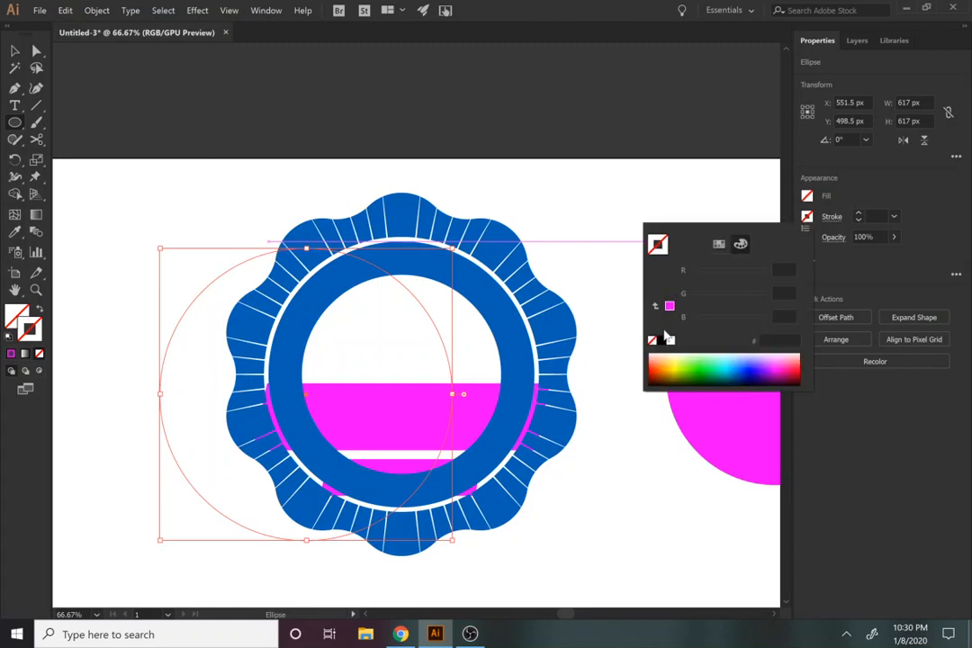
{"action": "left_click", "coordinate": [661, 341]}
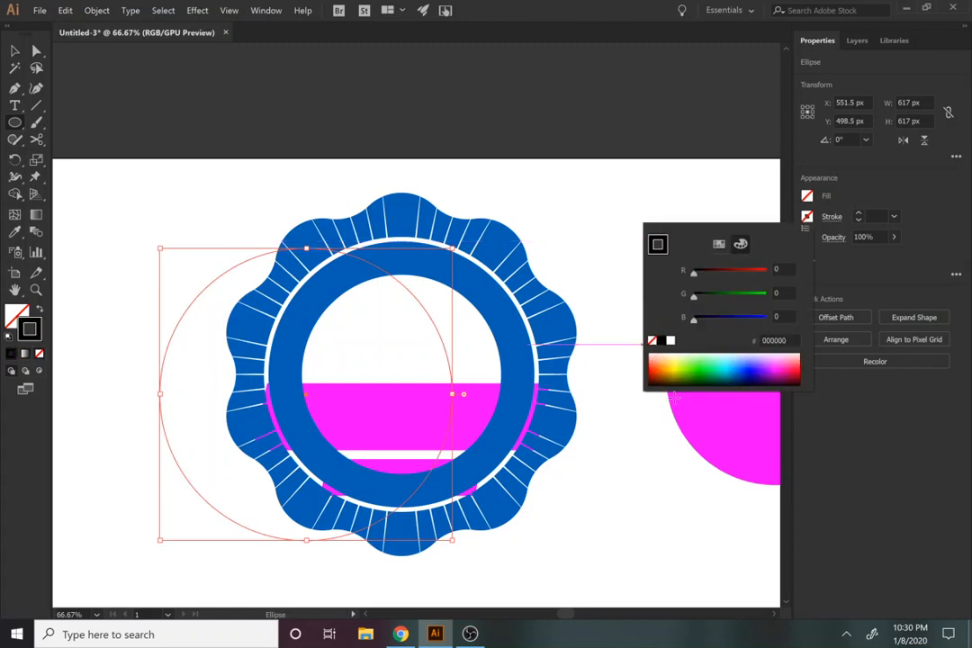
{"action": "left_click", "coordinate": [14, 55]}
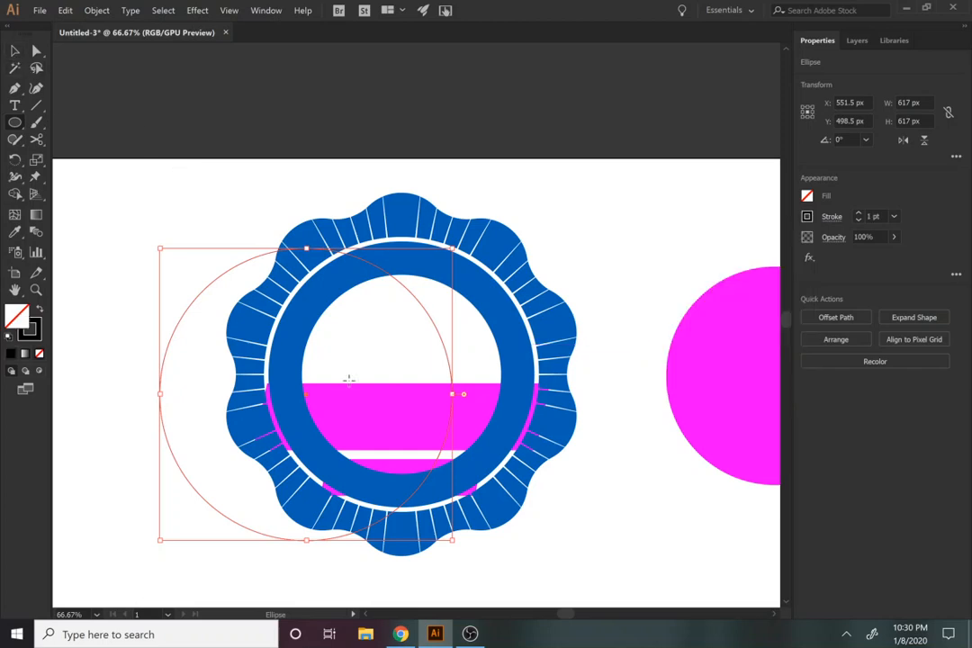
Step: Centre the black outlined circle on the wavy outer ring both horizontally and vertically
{"action": "key", "text": "v"}
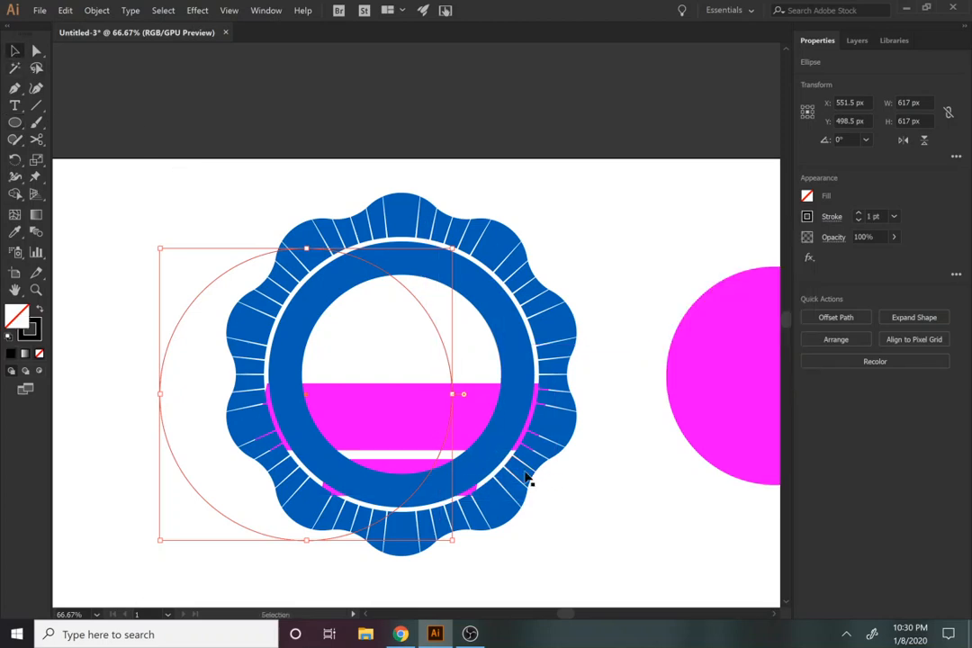
{"action": "double_click", "coordinate": [522, 478], "text": "shift"}
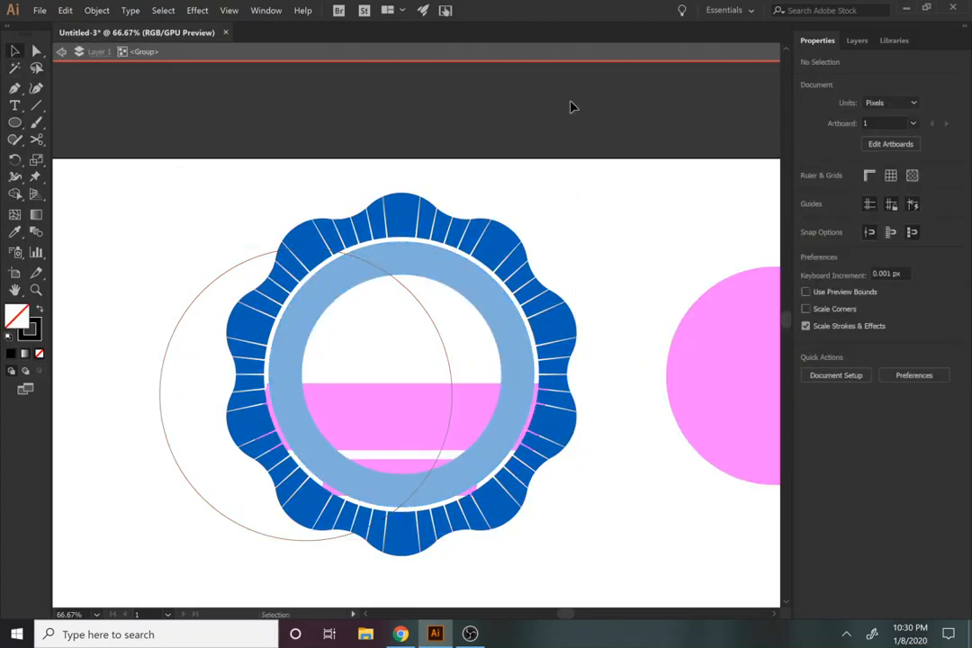
{"action": "double_click", "coordinate": [569, 107]}
{"action": "mouse_move", "coordinate": [144, 282]}
{"action": "left_mouse_down"}
{"action": "mouse_move", "coordinate": [186, 360]}
{"action": "mouse_move", "coordinate": [233, 376]}
{"action": "left_mouse_up"}
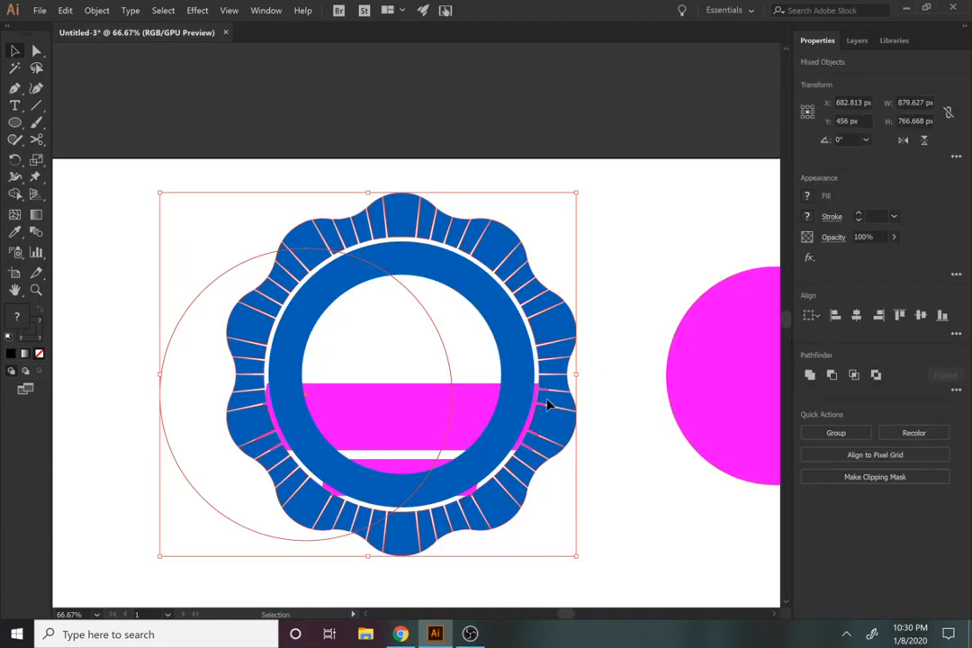
{"action": "left_click", "coordinate": [857, 316]}
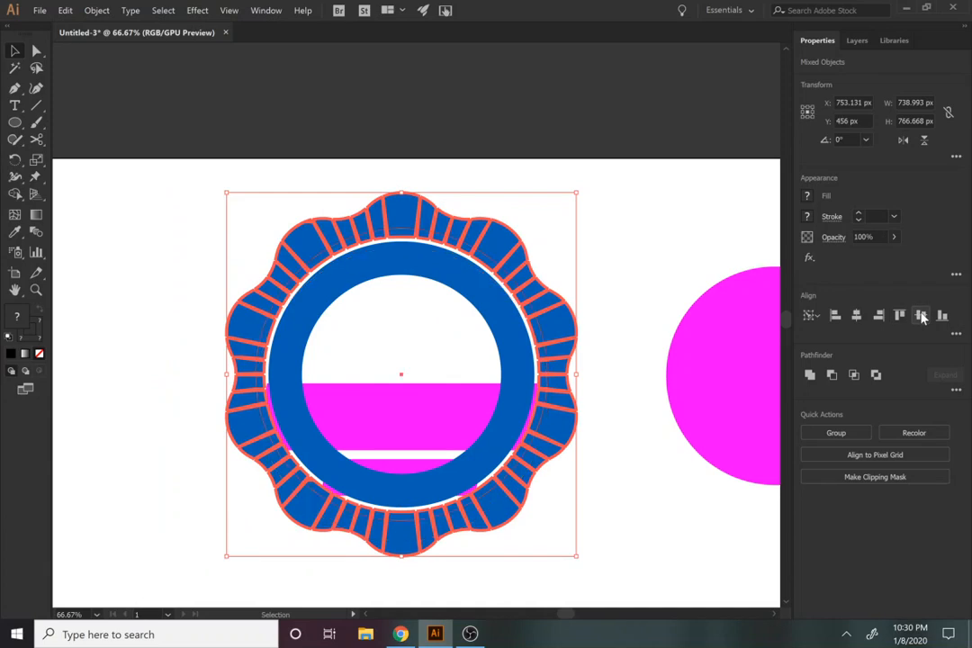
{"action": "left_click", "coordinate": [738, 472]}
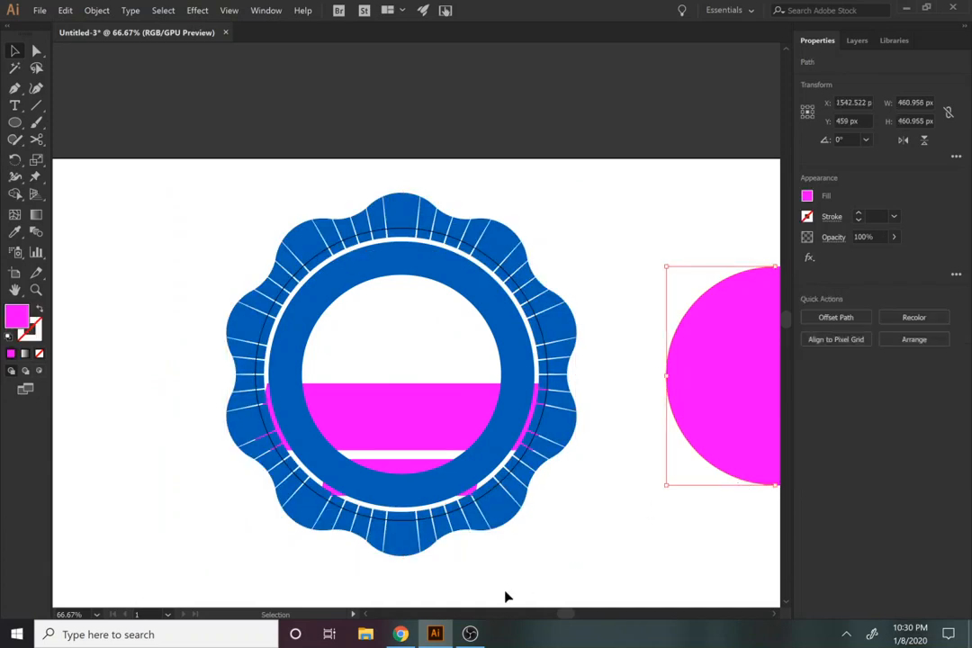
{"action": "left_click", "coordinate": [549, 565]}
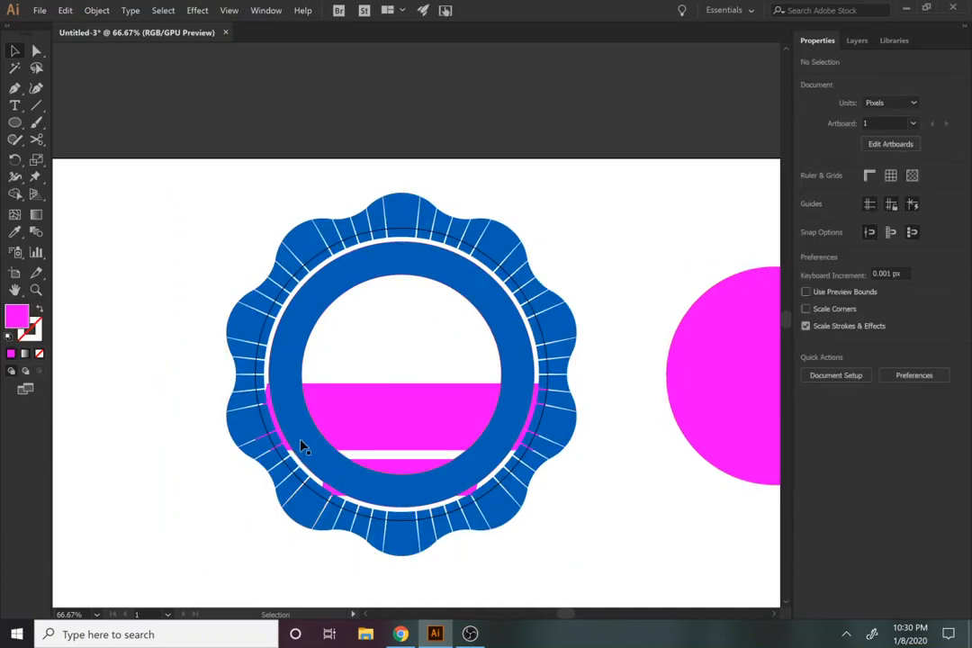
Step: Try cutting the black circle's path with the Scissors tool on its left side, near the large banner's slanted end
{"action": "key", "text": "c"}
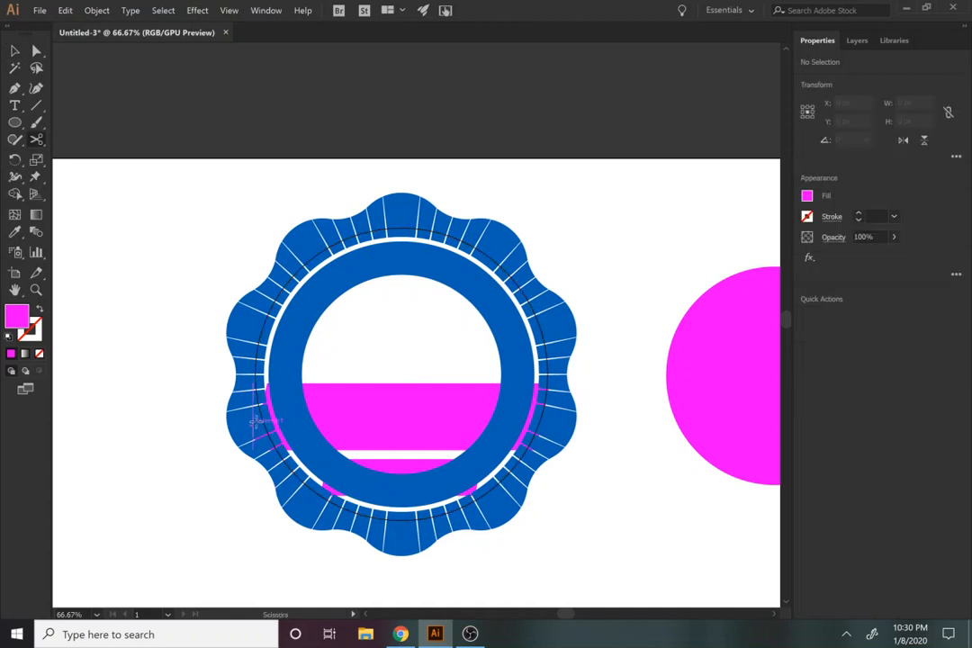
{"action": "key", "text": "v"}
{"action": "left_click", "coordinate": [281, 462]}
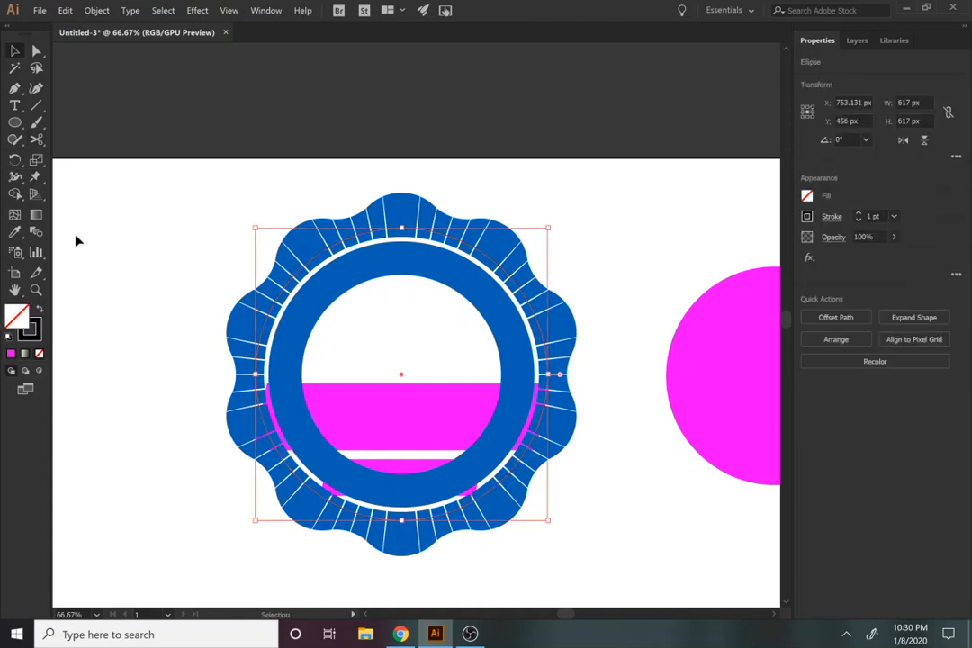
{"action": "key", "text": "c"}
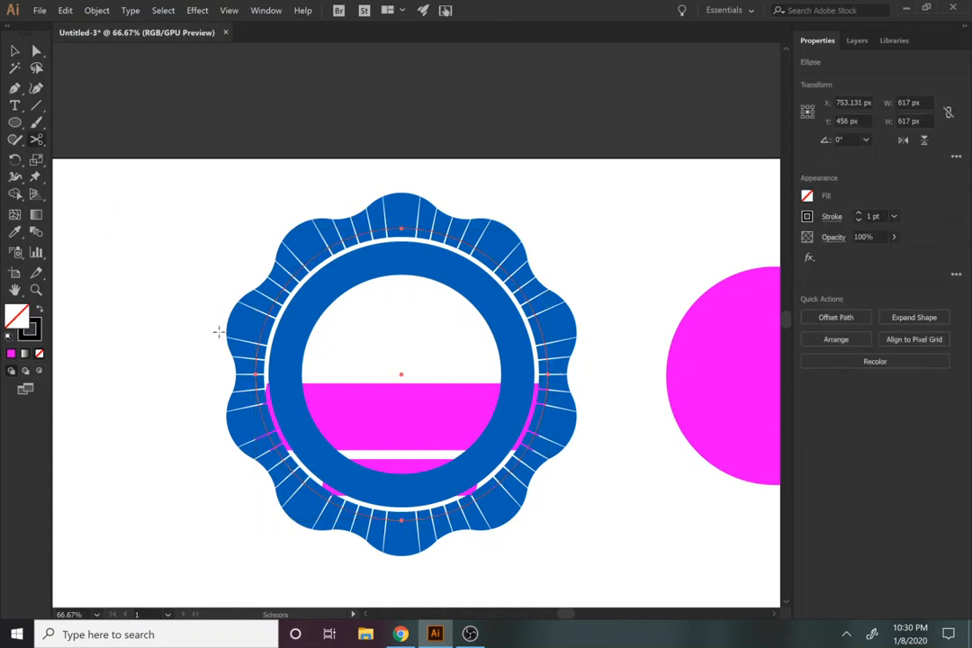
{"action": "key", "text": "z"}
{"action": "left_click", "coordinate": [280, 418]}
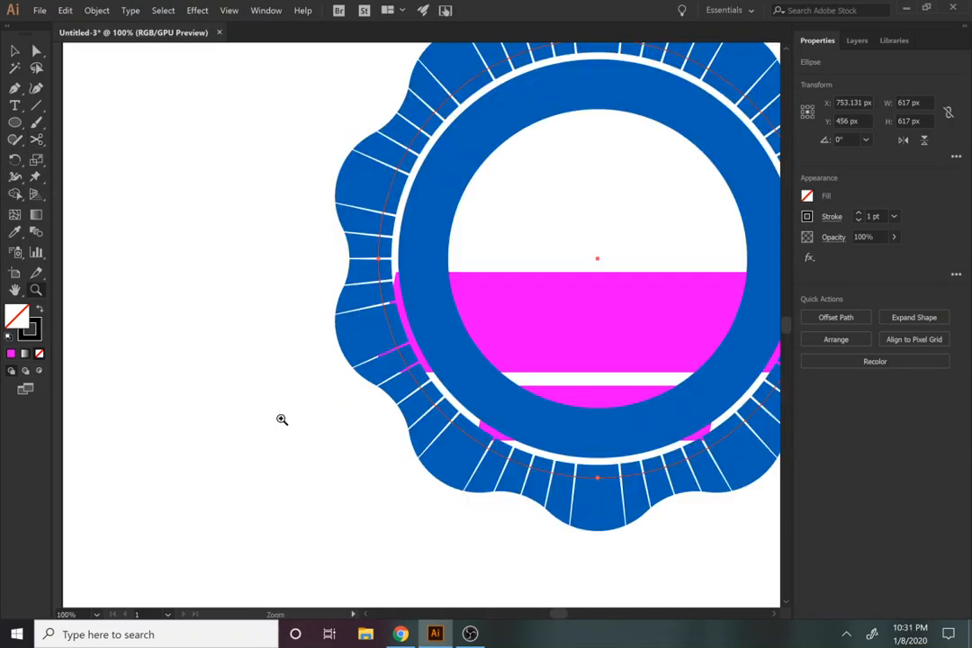
{"action": "left_click", "coordinate": [281, 419]}
{"action": "left_click", "coordinate": [544, 217]}
{"action": "left_click", "coordinate": [544, 217]}
{"action": "left_click_drag", "start_coordinate": [538, 330], "coordinate": [508, 225]}
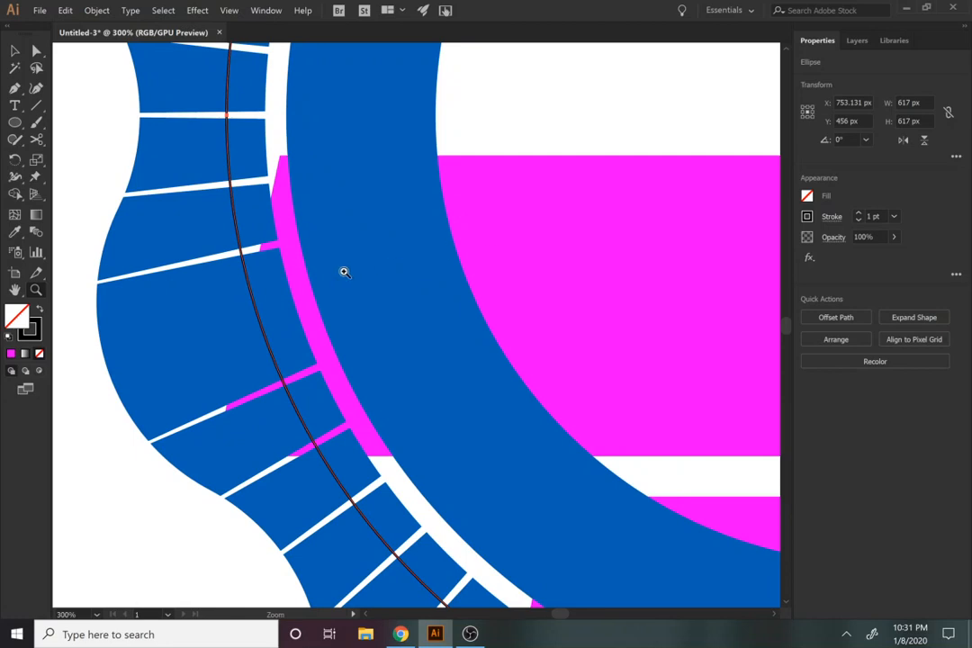
{"action": "key", "text": "c"}
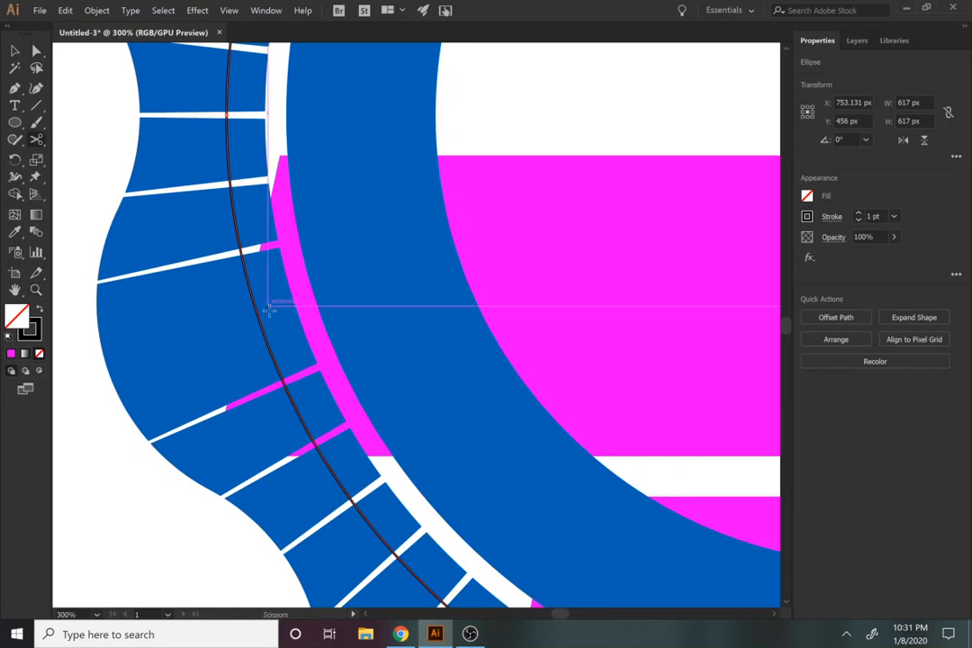
{"action": "left_click", "coordinate": [234, 220]}
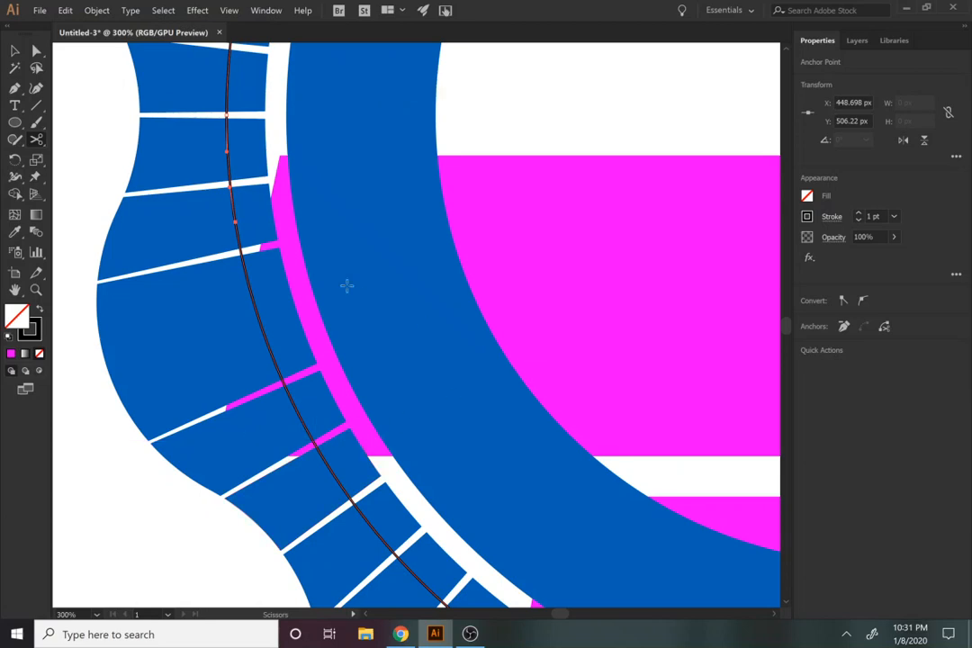
Step: Undo the scissors cut on the black circle
{"action": "key", "text": "space"}
{"action": "left_click_drag", "start_coordinate": [454, 393], "coordinate": [142, 328]}
{"action": "left_click_drag", "start_coordinate": [329, 341], "coordinate": [645, 517]}
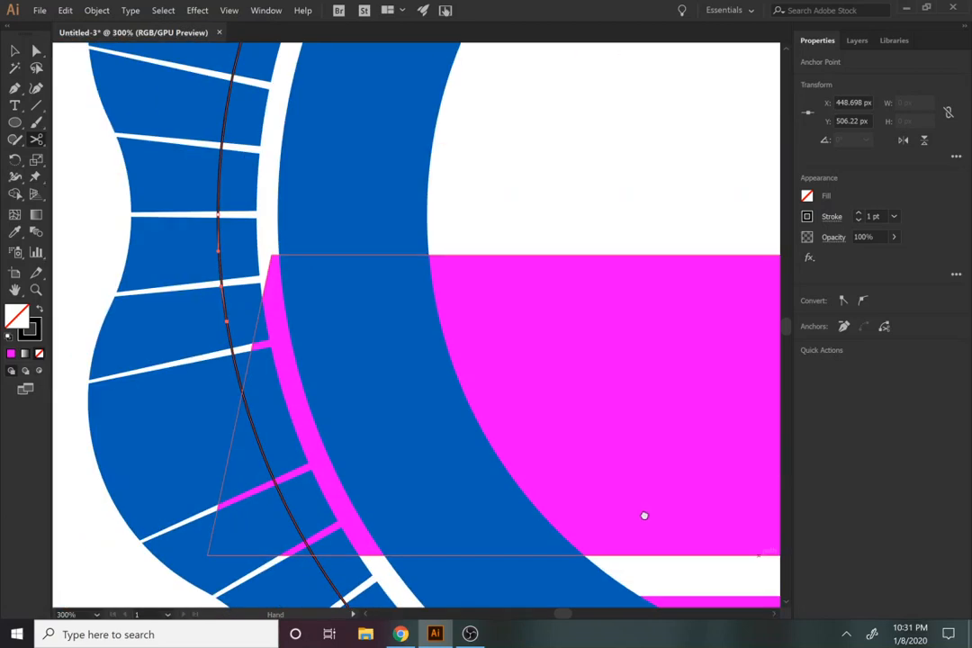
{"action": "key", "text": "ctrl"}
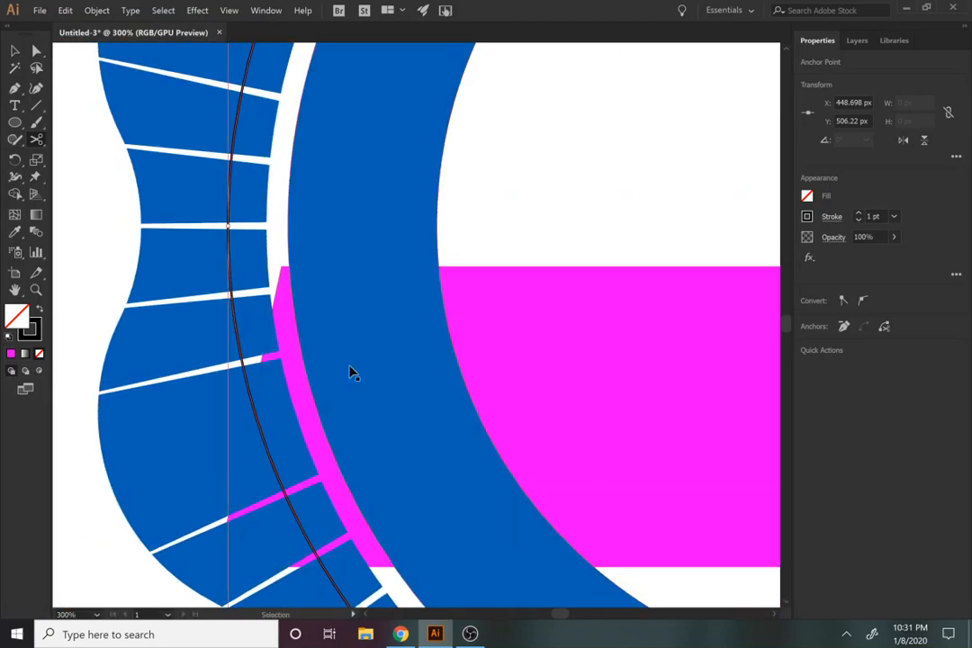
{"action": "key", "text": "ctrl+z"}
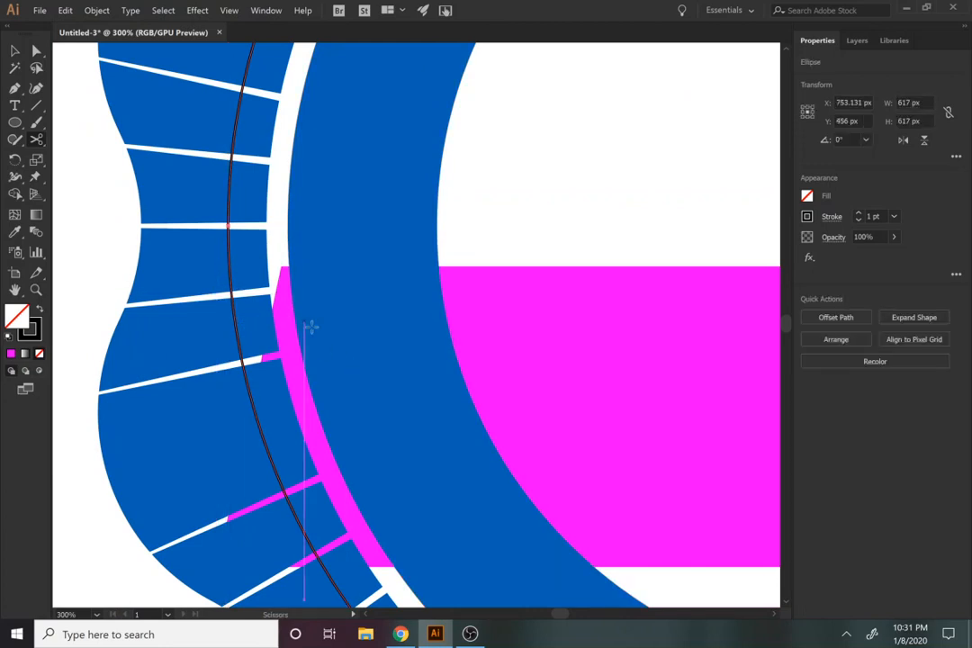
Step: Create an offset path 10 px outward from the large magenta banner, using miter joins
{"action": "key", "text": "v"}
{"action": "left_click", "coordinate": [570, 396]}
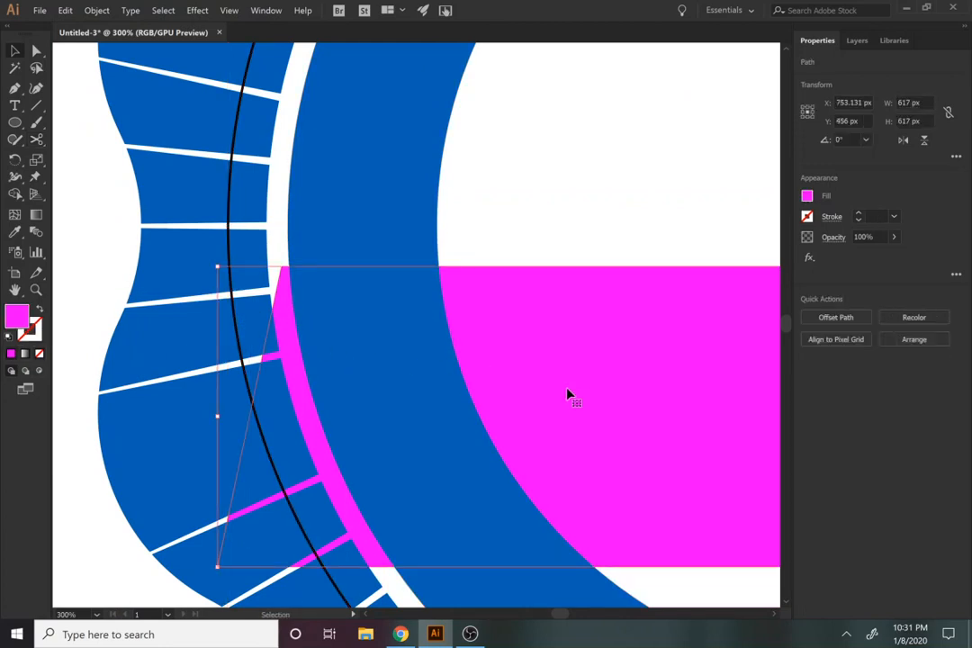
{"action": "left_click", "coordinate": [96, 10]}
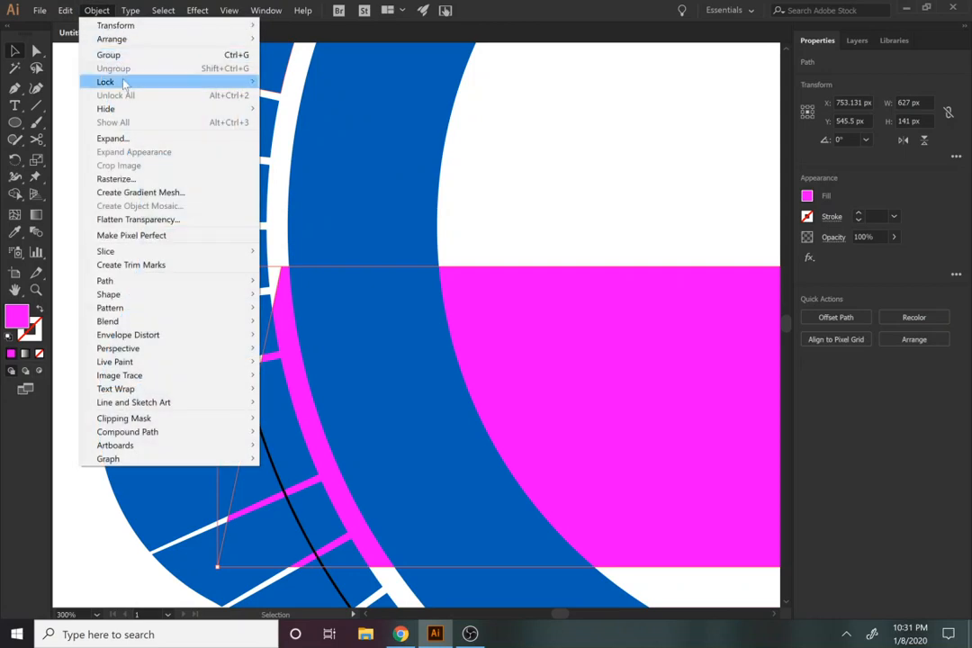
{"action": "mouse_move", "coordinate": [135, 281]}
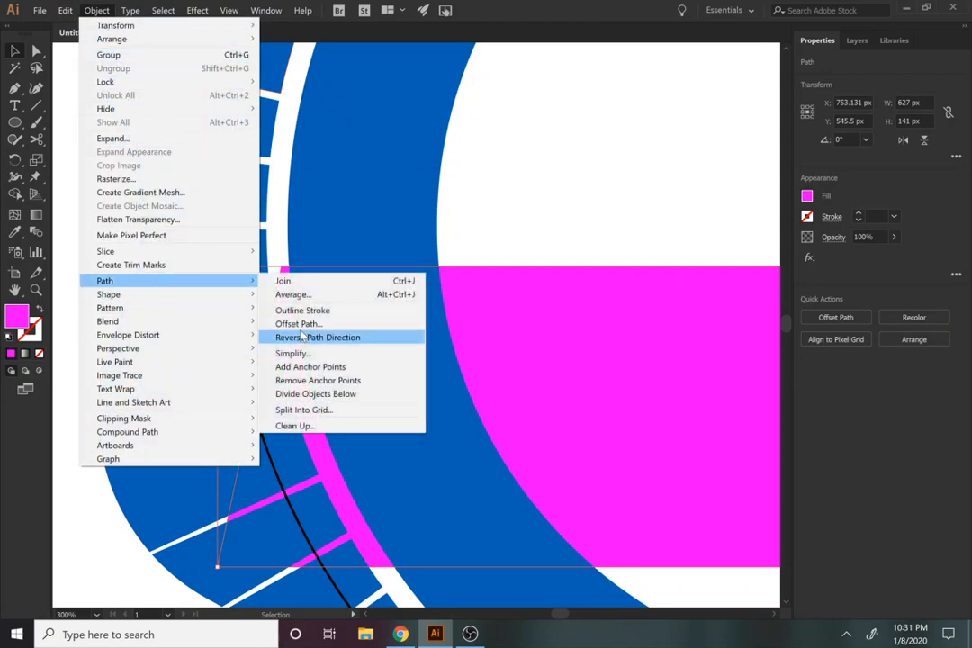
{"action": "left_click", "coordinate": [297, 323]}
{"action": "type", "text": "10"}
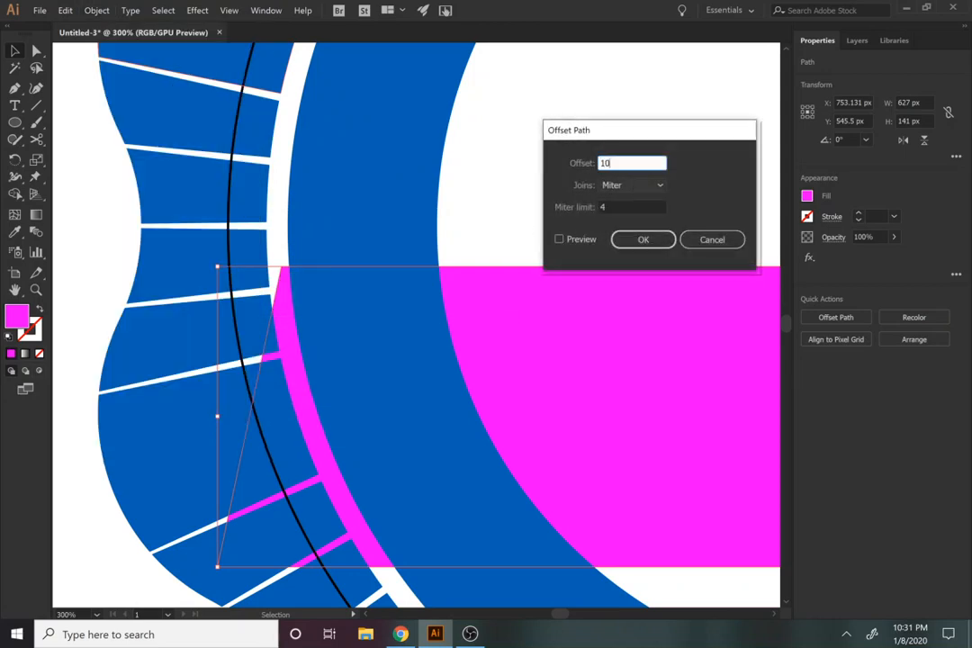
{"action": "left_click", "coordinate": [567, 240]}
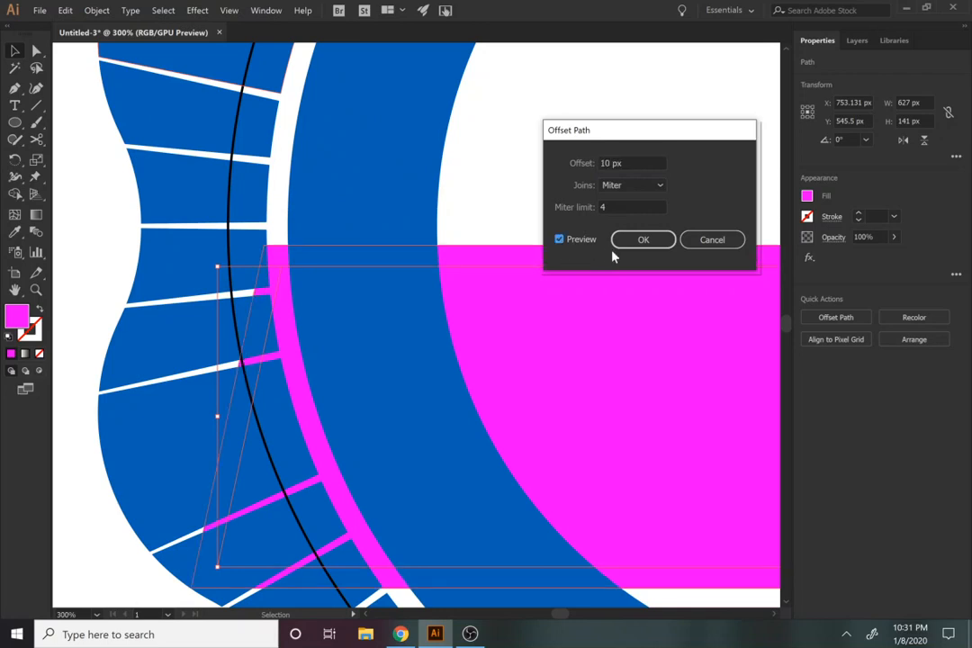
{"action": "left_click", "coordinate": [642, 240]}
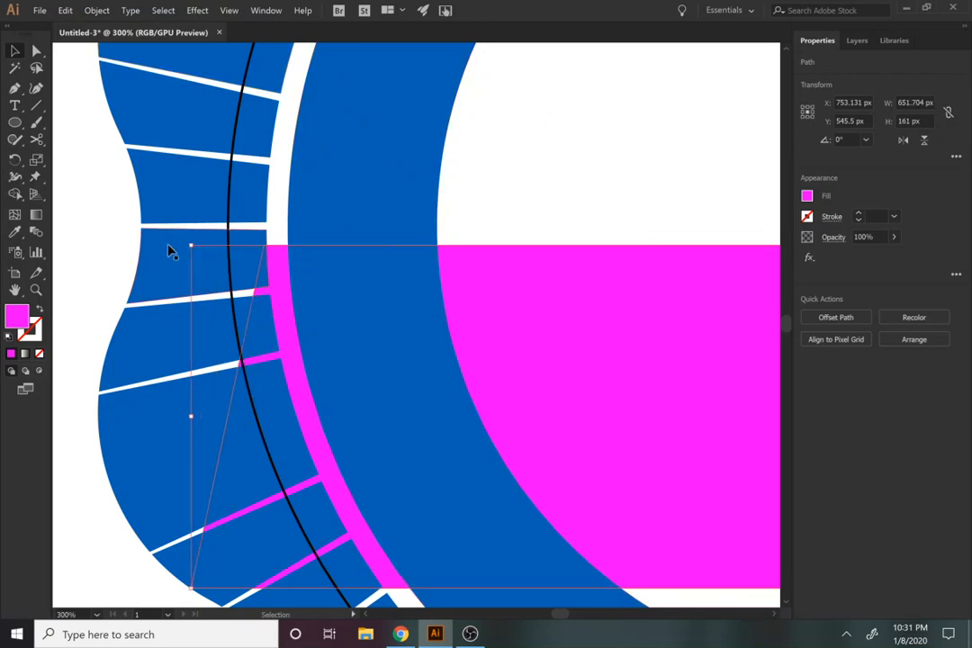
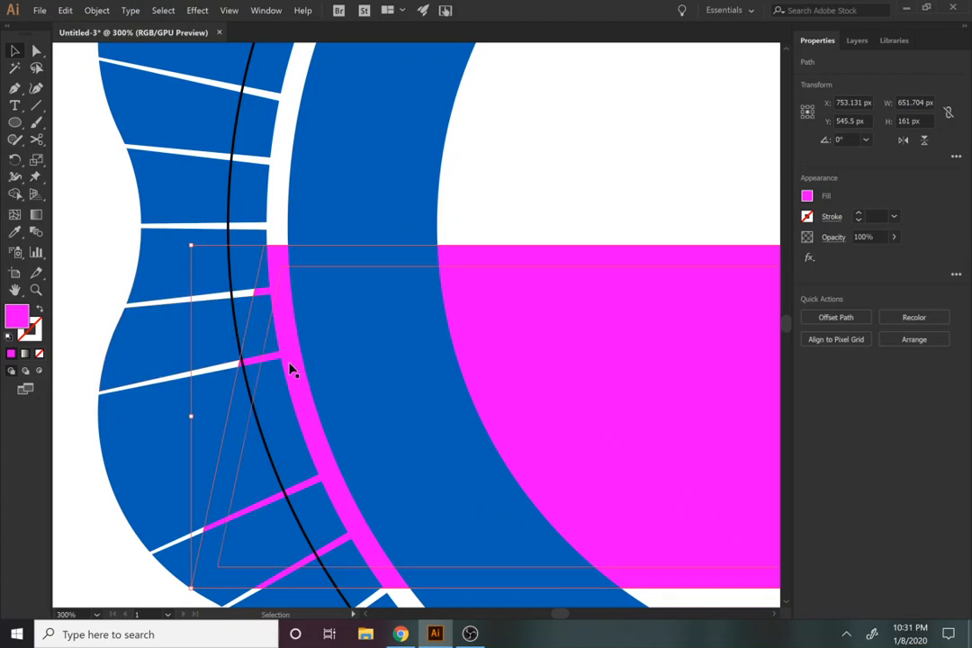
Step: Cut the black circle with the Scissors tool on both its left and right sides, just below the large magenta banner's upper edge
{"action": "key", "text": "c"}
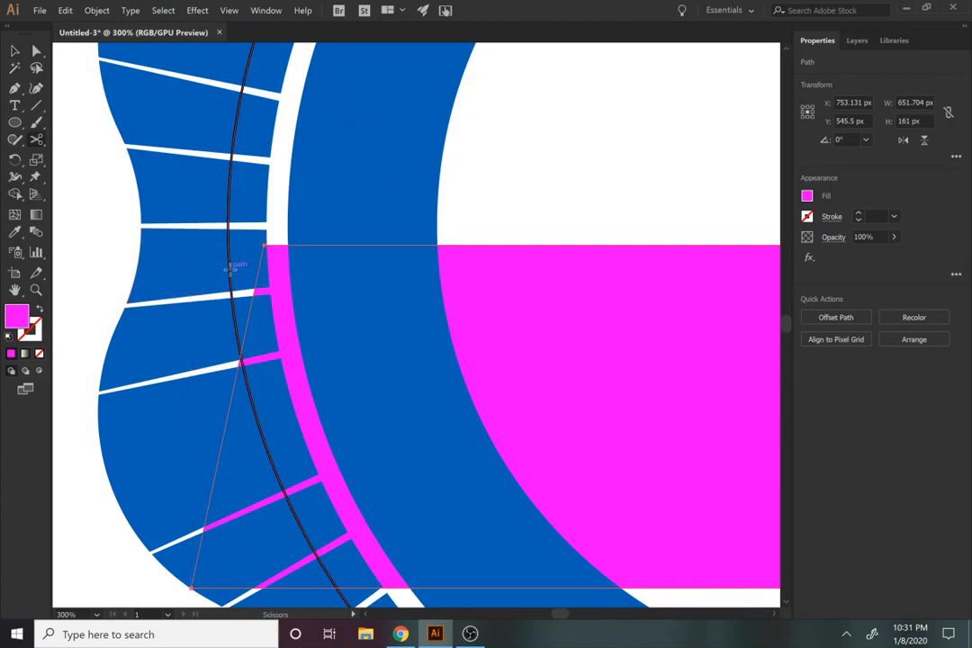
{"action": "left_click", "coordinate": [229, 267]}
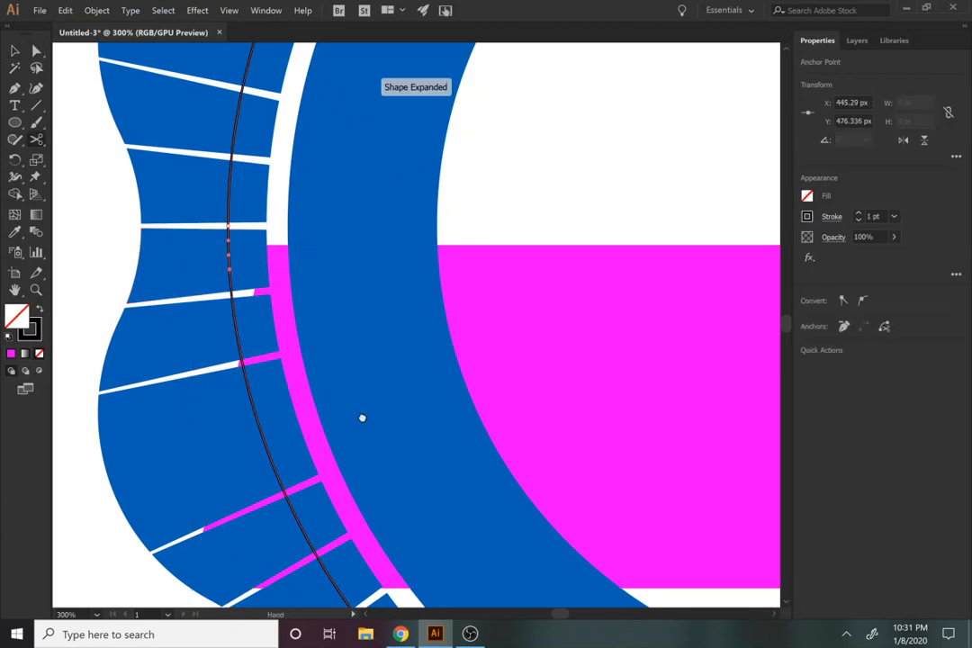
{"action": "left_click_drag", "start_coordinate": [363, 417], "coordinate": [239, 246]}
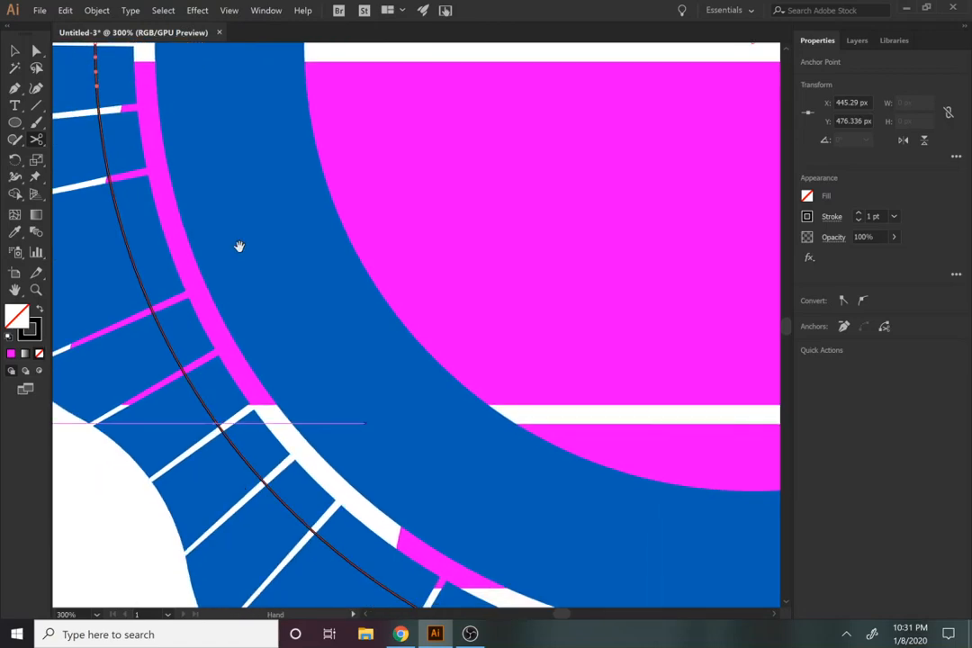
{"action": "left_click_drag", "start_coordinate": [329, 313], "coordinate": [228, 148]}
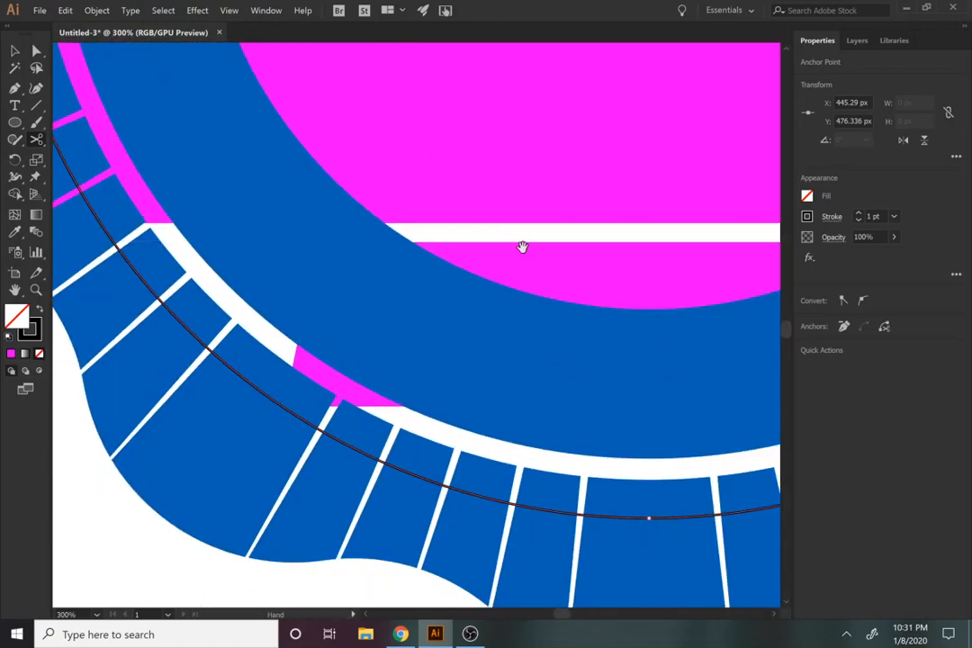
{"action": "left_click_drag", "start_coordinate": [540, 254], "coordinate": [209, 203]}
{"action": "mouse_move", "coordinate": [482, 224]}
{"action": "left_mouse_down"}
{"action": "mouse_move", "coordinate": [337, 336]}
{"action": "mouse_move", "coordinate": [215, 458]}
{"action": "left_mouse_up"}
{"action": "mouse_move", "coordinate": [528, 231]}
{"action": "left_mouse_down"}
{"action": "mouse_move", "coordinate": [321, 518]}
{"action": "mouse_move", "coordinate": [283, 636]}
{"action": "left_mouse_up"}
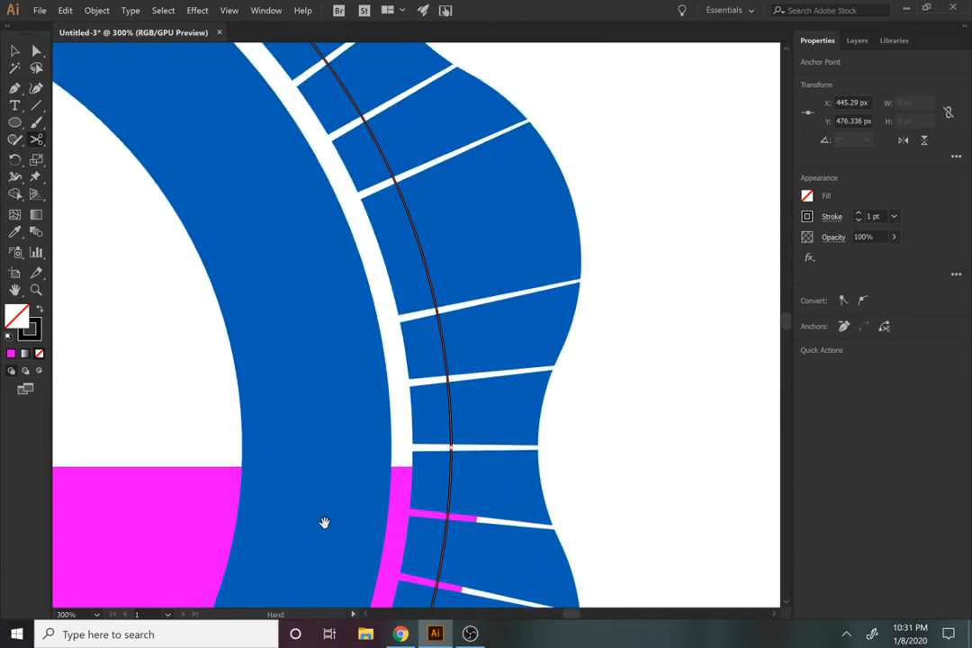
{"action": "left_click_drag", "start_coordinate": [323, 523], "coordinate": [356, 417]}
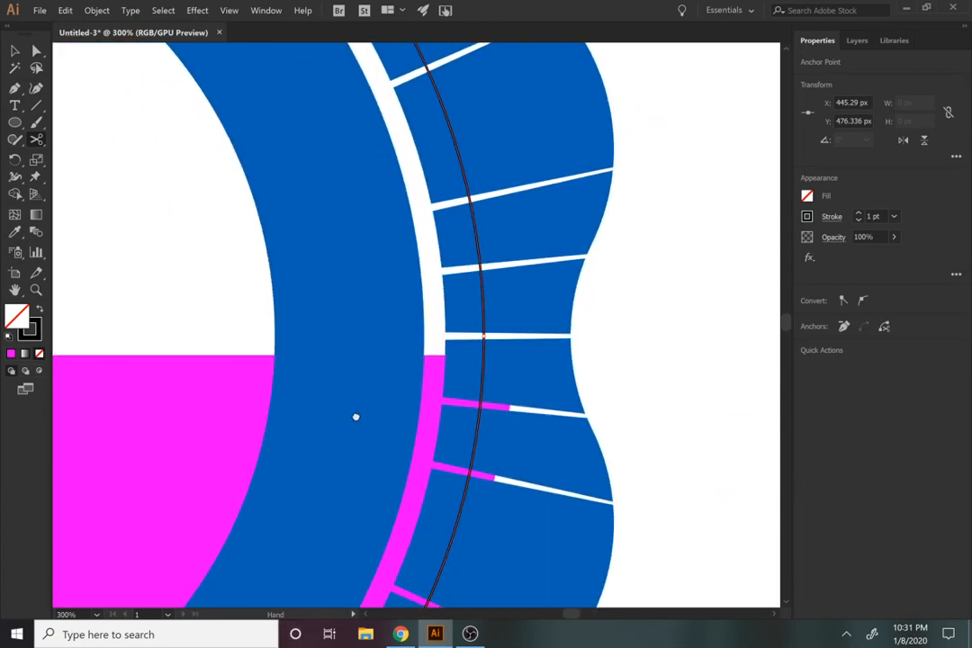
{"action": "left_click", "coordinate": [483, 368]}
Step: Move the lower arc's left endpoint inward toward the ring's inner edge, to about X 460.5 px, Y 481.5 px
{"action": "left_click_drag", "start_coordinate": [320, 448], "coordinate": [829, 276]}
{"action": "left_click_drag", "start_coordinate": [386, 360], "coordinate": [864, 413]}
{"action": "left_click_drag", "start_coordinate": [454, 376], "coordinate": [545, 397]}
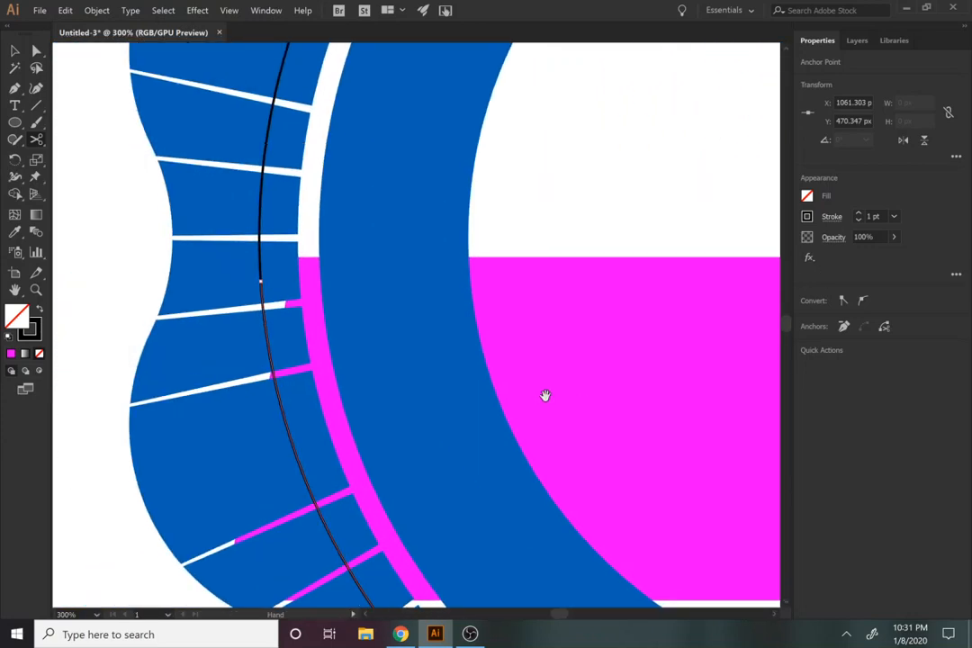
{"action": "key", "text": "a"}
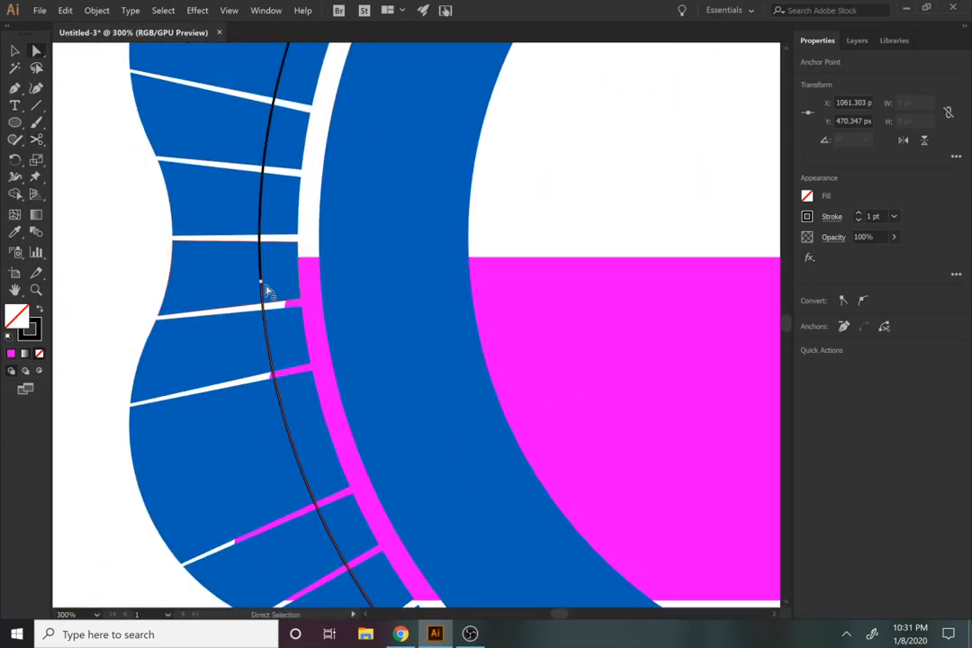
{"action": "left_click_drag", "start_coordinate": [262, 284], "coordinate": [294, 297]}
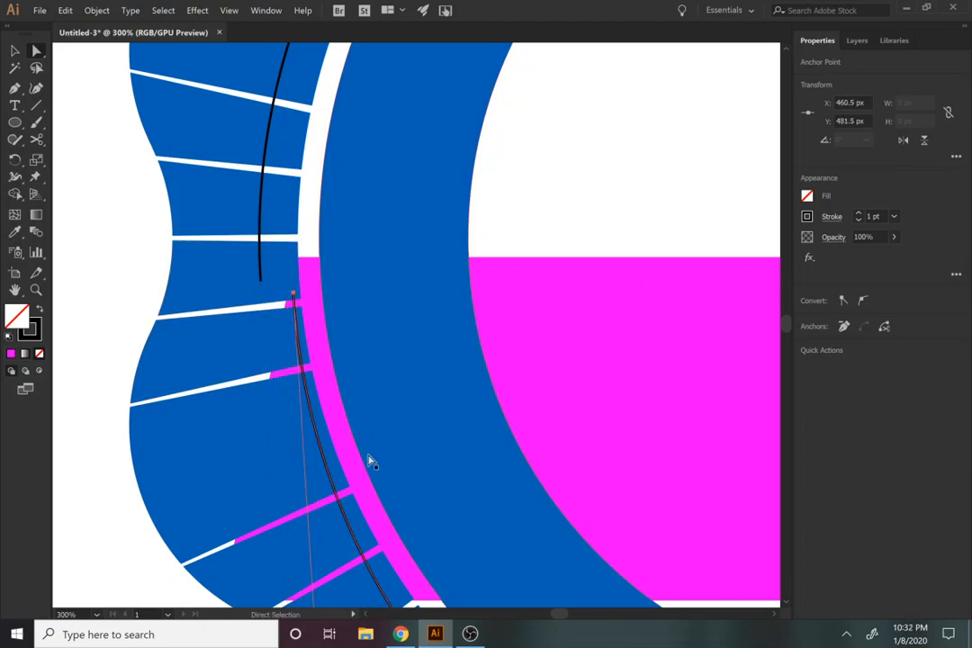
Step: Cut the lower black arc on its left side, level with the large banner's lower edge
{"action": "key", "text": "z"}
{"action": "left_click", "coordinate": [368, 457], "text": "alt"}
{"action": "left_click", "coordinate": [368, 456], "text": "alt"}
{"action": "key", "text": "space"}
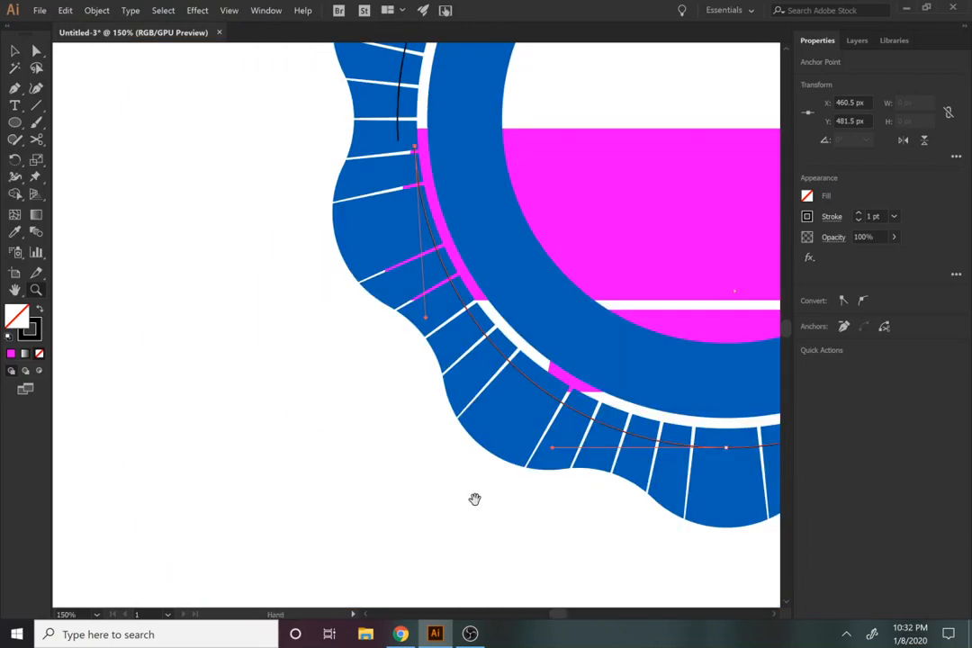
{"action": "left_click_drag", "start_coordinate": [474, 499], "coordinate": [277, 599]}
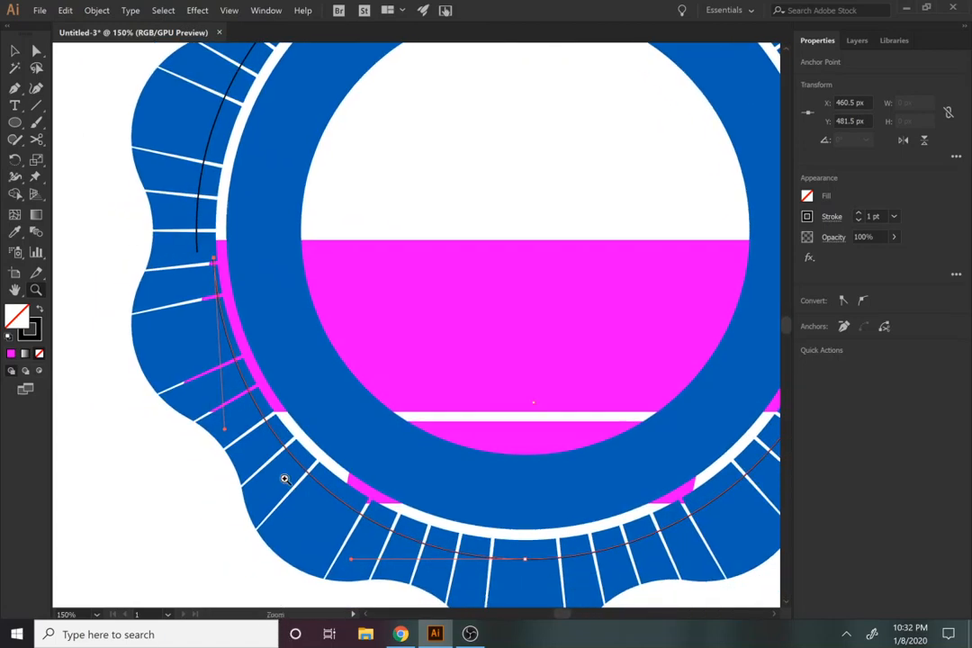
{"action": "key", "text": "c"}
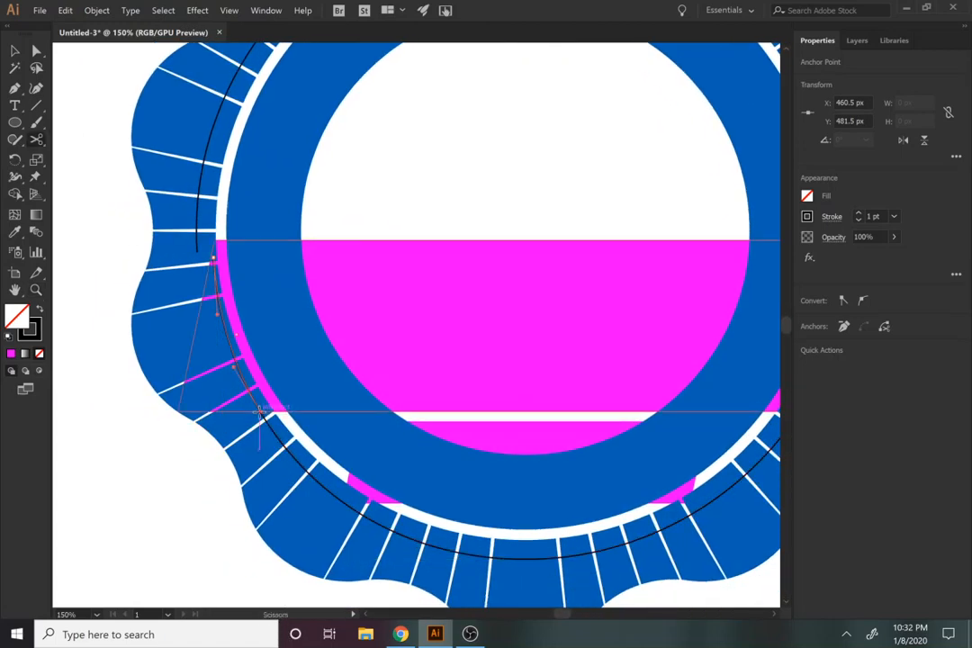
{"action": "left_click", "coordinate": [357, 507]}
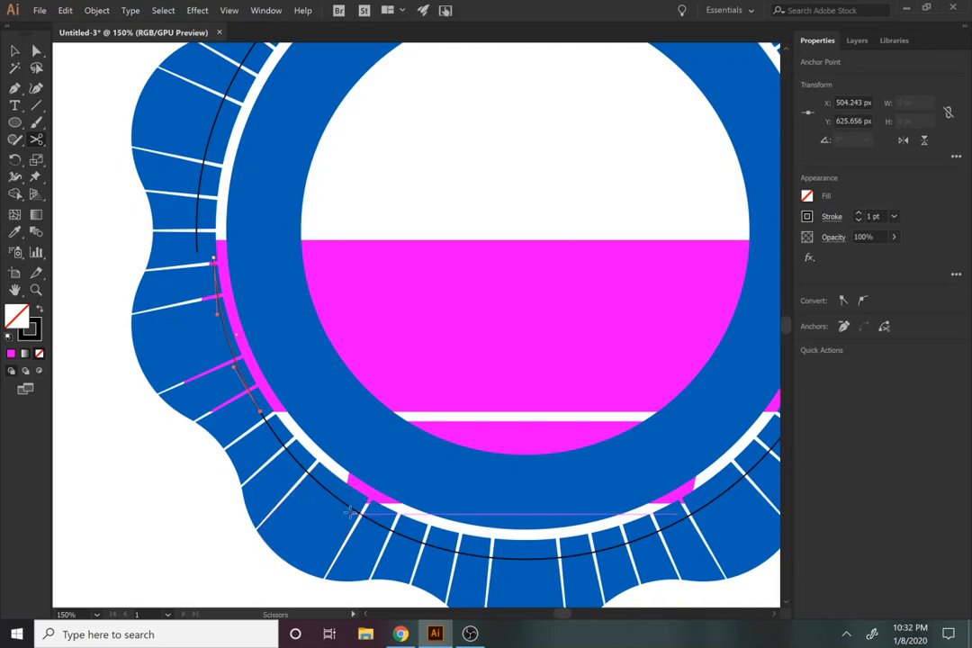
Step: Try cutting the lower black arc on its right side, near the small banner's slanted end
{"action": "left_click_drag", "start_coordinate": [501, 571], "coordinate": [315, 569]}
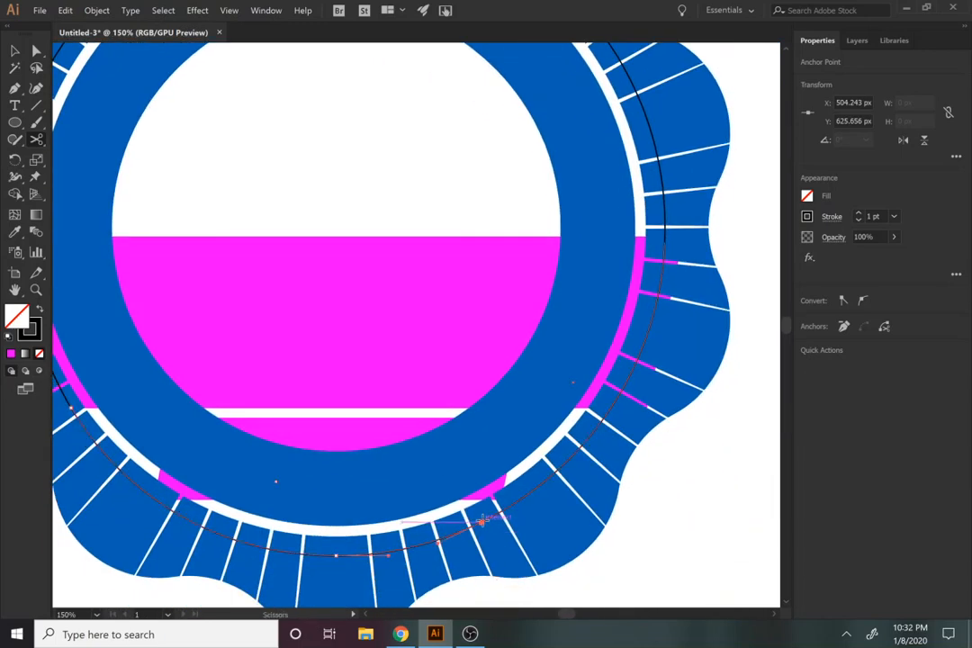
{"action": "left_click", "coordinate": [482, 521]}
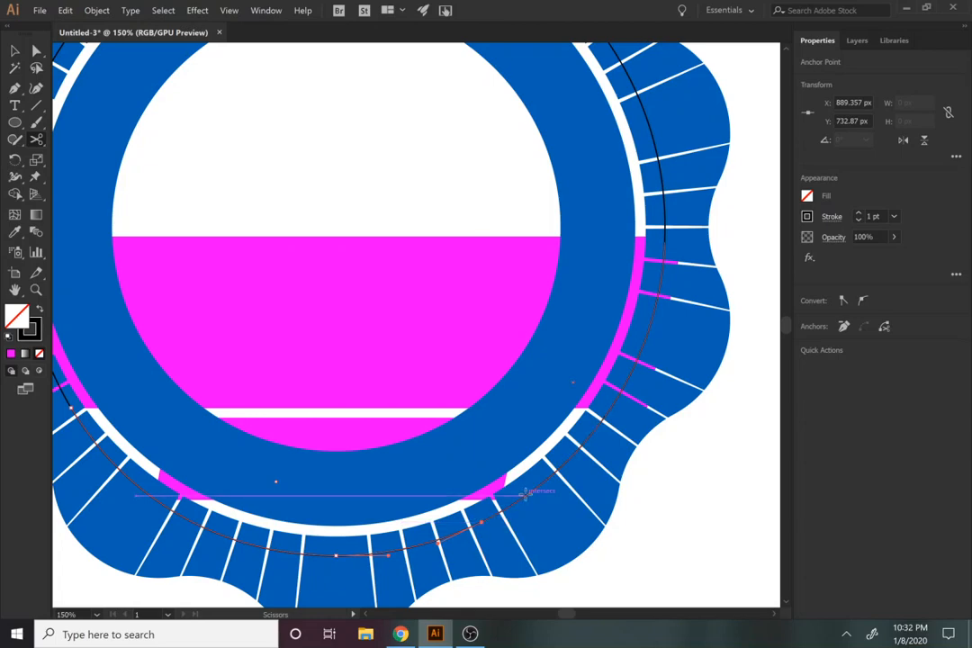
{"action": "left_click", "coordinate": [527, 492]}
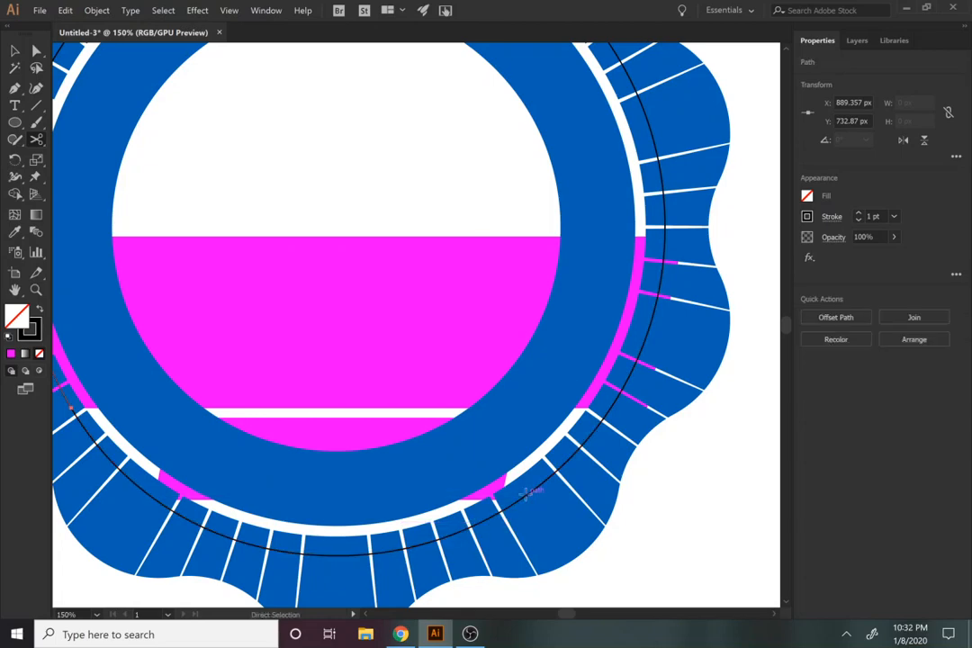
Step: Cut the lower arc on the right near the large banner's lower edge, and delete the bottom arc between the cuts
{"action": "left_click_drag", "start_coordinate": [582, 451], "coordinate": [529, 466]}
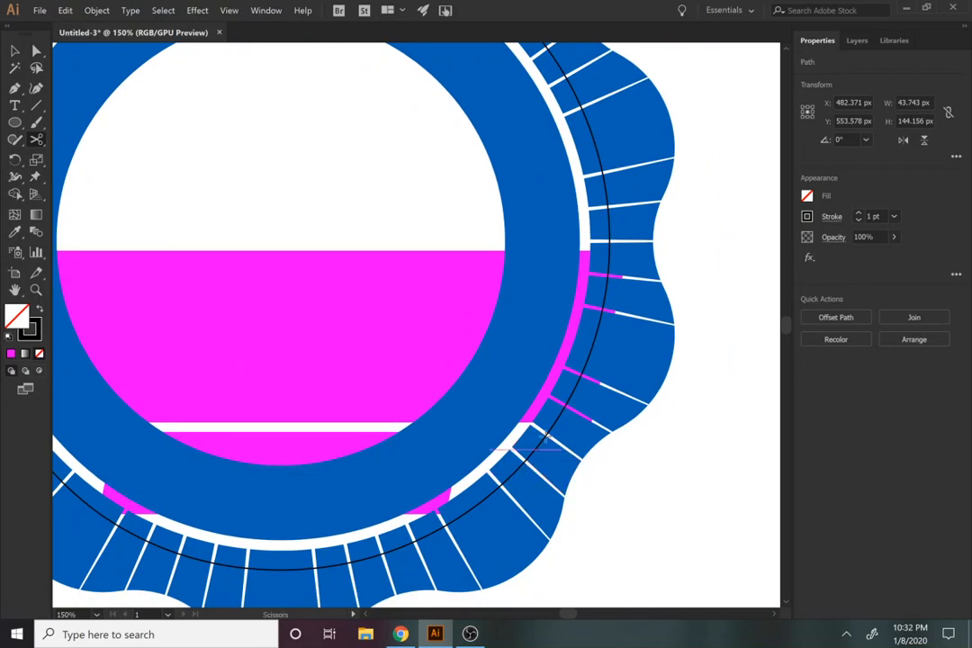
{"action": "key", "text": "v"}
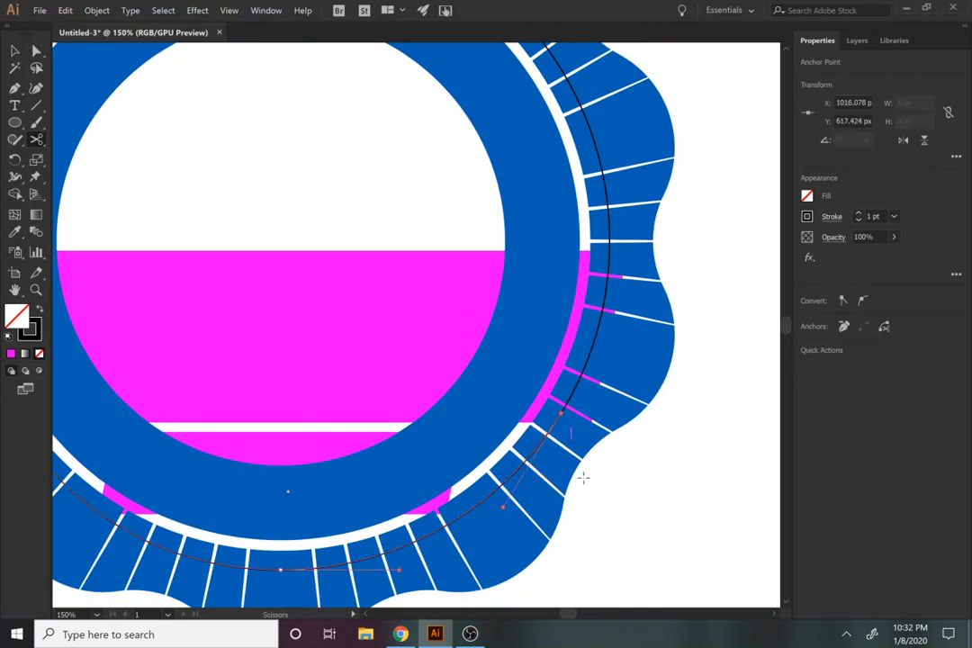
{"action": "left_click", "coordinate": [443, 528]}
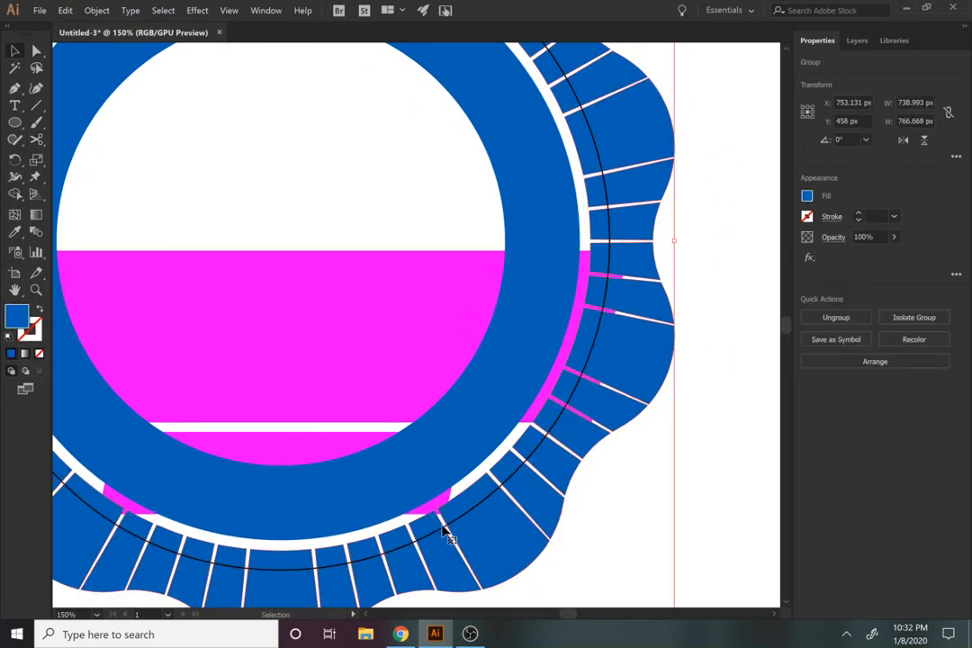
{"action": "left_click", "coordinate": [457, 523]}
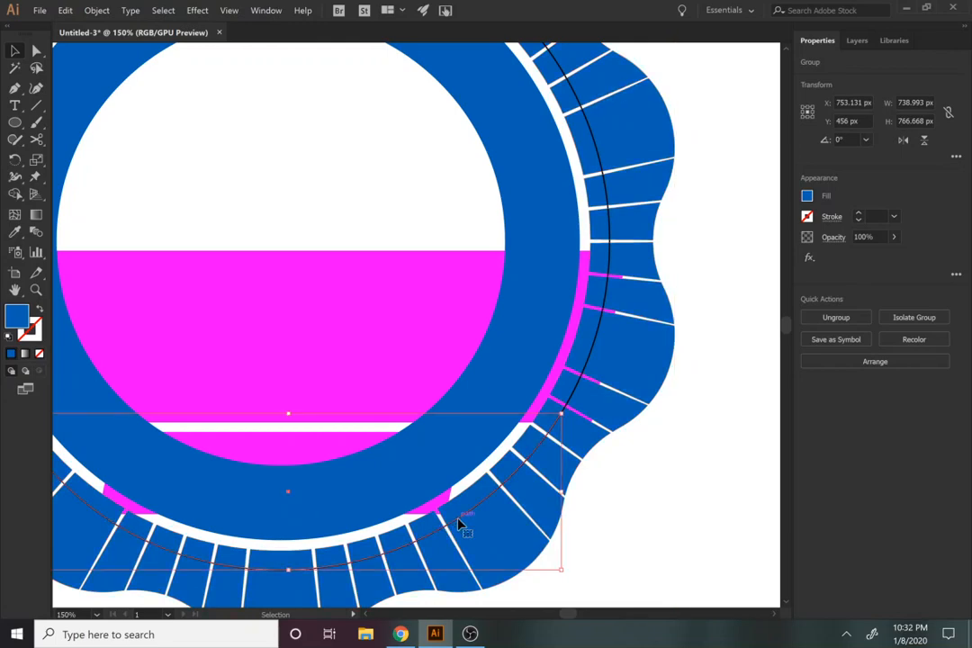
{"action": "key", "text": "Delete"}
Step: Delete the black upper arc of the cut circle, keeping the short arc beside the large banner's left end
{"action": "key", "text": "space"}
{"action": "left_click_drag", "start_coordinate": [396, 511], "coordinate": [721, 545]}
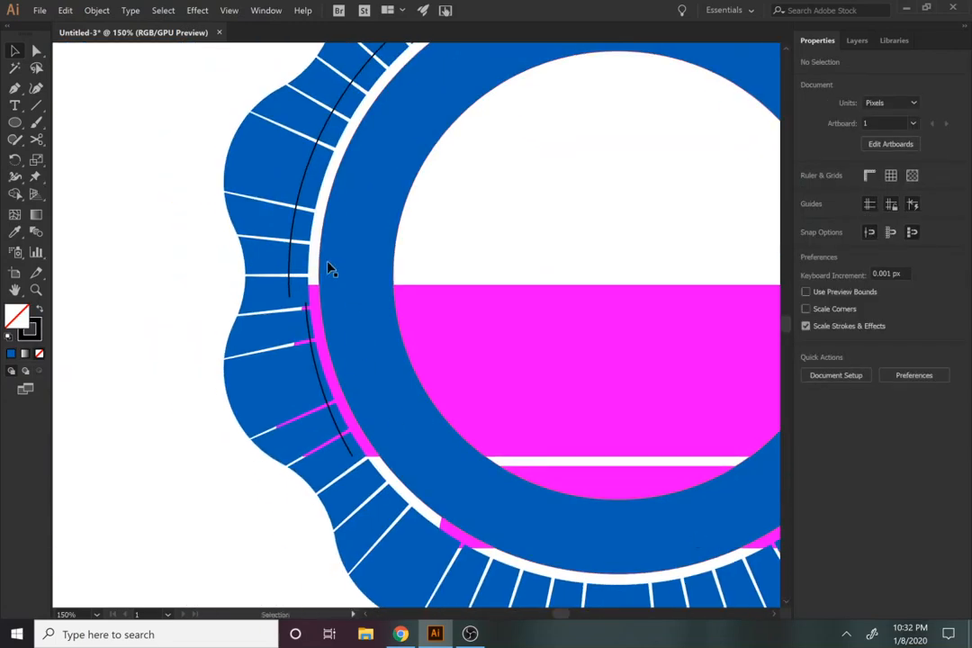
{"action": "left_click", "coordinate": [291, 260]}
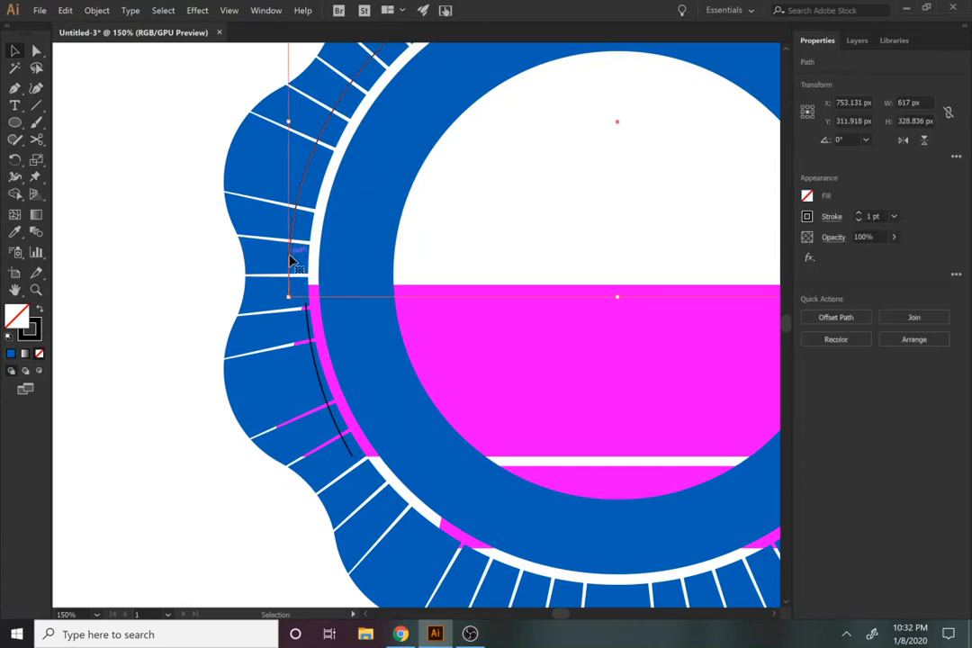
{"action": "key", "text": "Delete"}
Step: Convert the short black arc beside the large banner's left end into a filled shape with Outline Stroke
{"action": "left_click", "coordinate": [315, 353]}
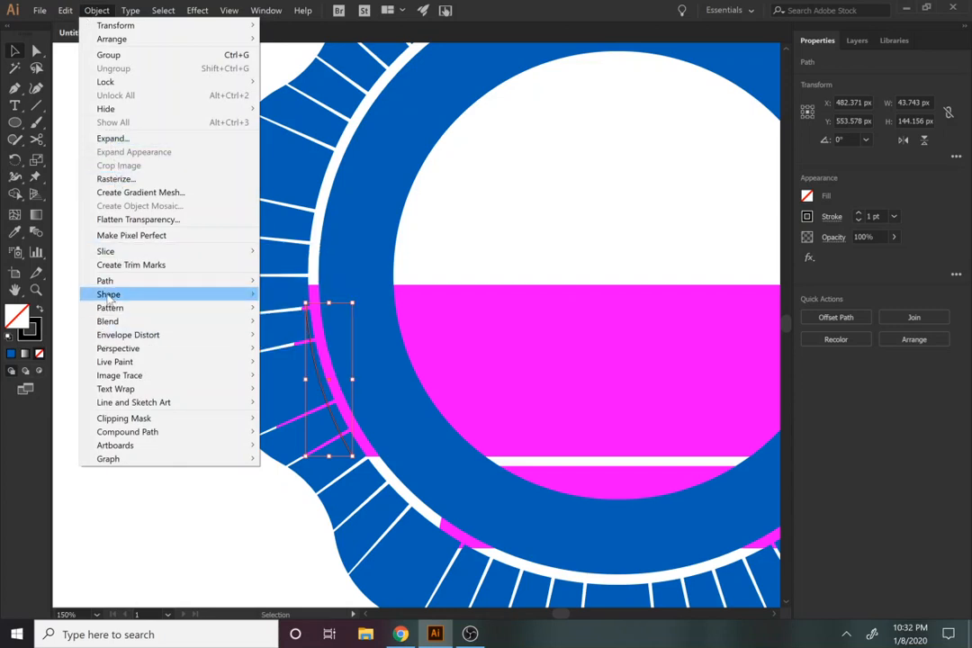
{"action": "mouse_move", "coordinate": [207, 281]}
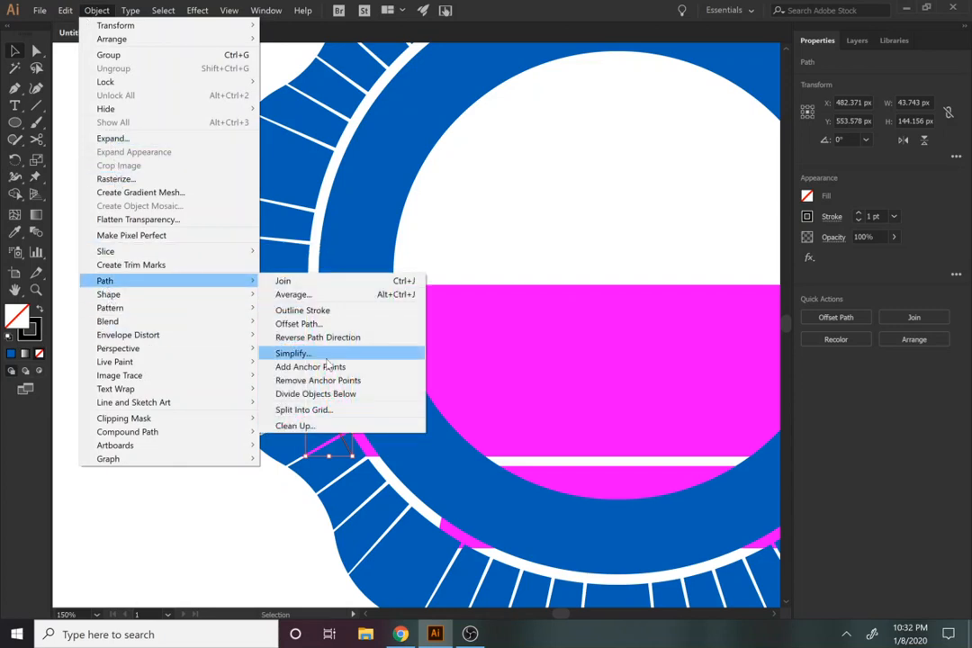
{"action": "left_click", "coordinate": [307, 316]}
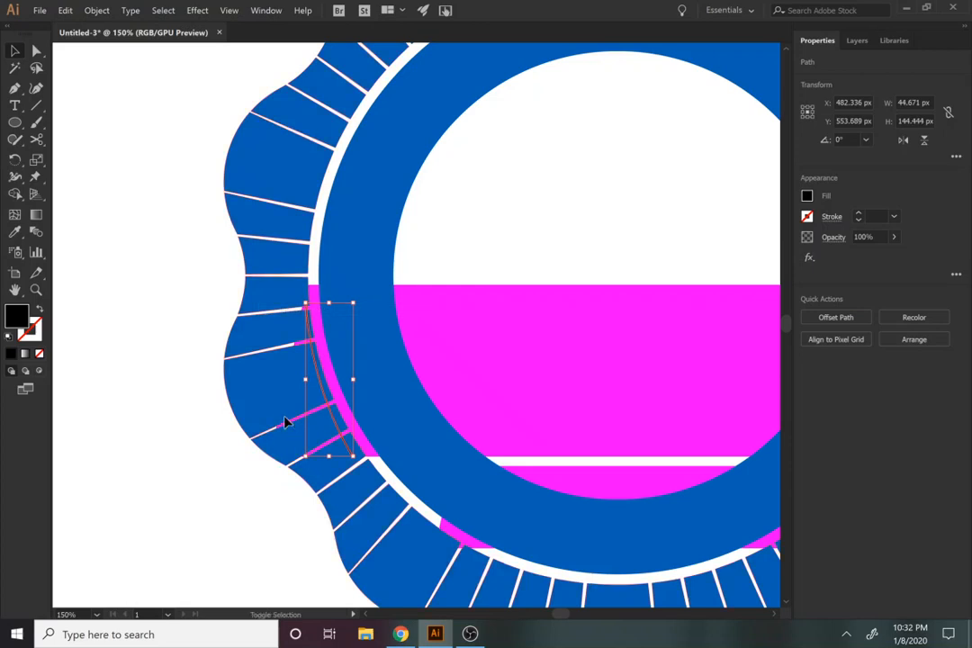
Step: Unite the outlined black arc with the ray-cut wavy outer ring
{"action": "left_click", "coordinate": [284, 423], "text": "shift"}
{"action": "left_click", "coordinate": [232, 519]}
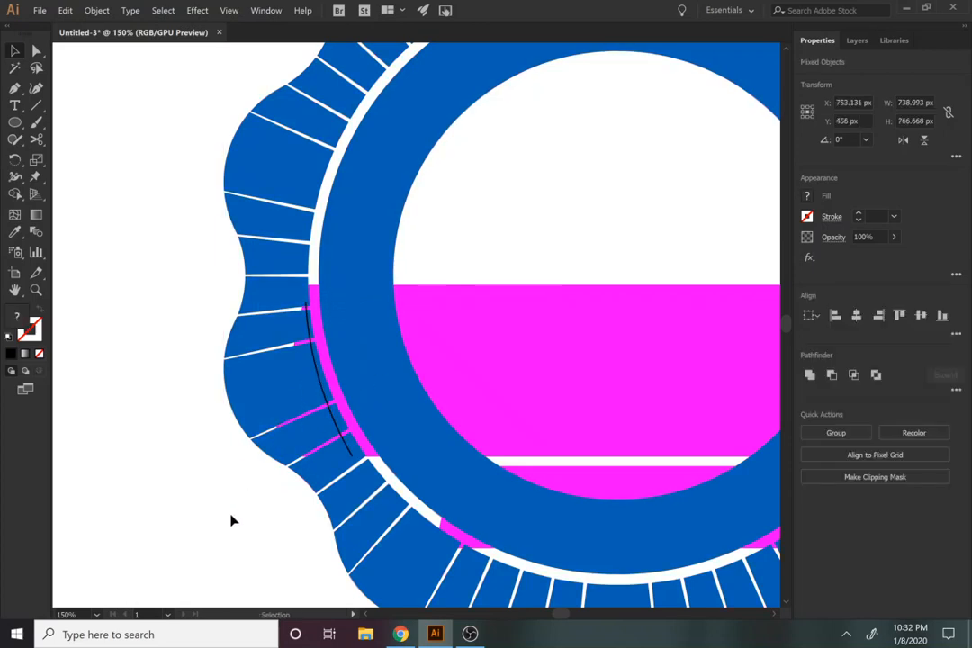
{"action": "left_click", "coordinate": [324, 406]}
{"action": "left_click", "coordinate": [256, 401], "text": "shift"}
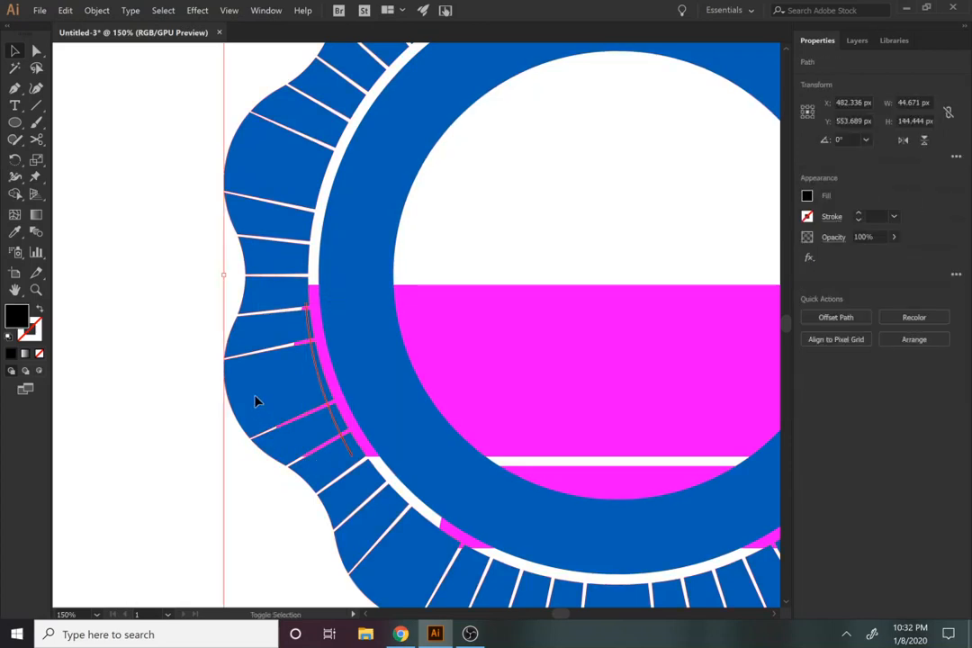
{"action": "left_click", "coordinate": [809, 374]}
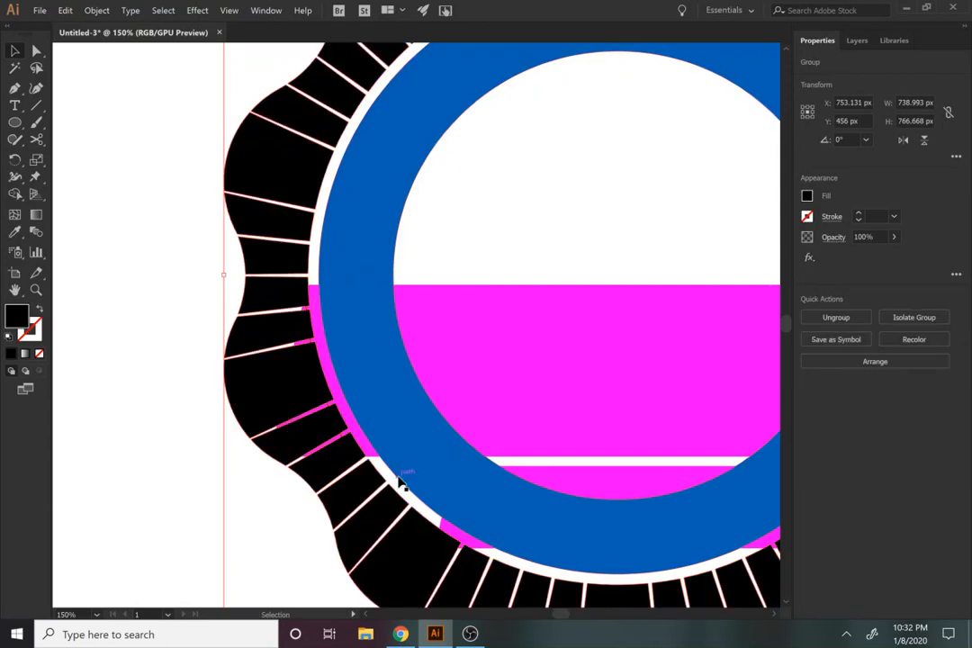
Step: Try excluding the overlap between the wavy ring and the large banner's shapes, and undo it
{"action": "left_click", "coordinate": [509, 397]}
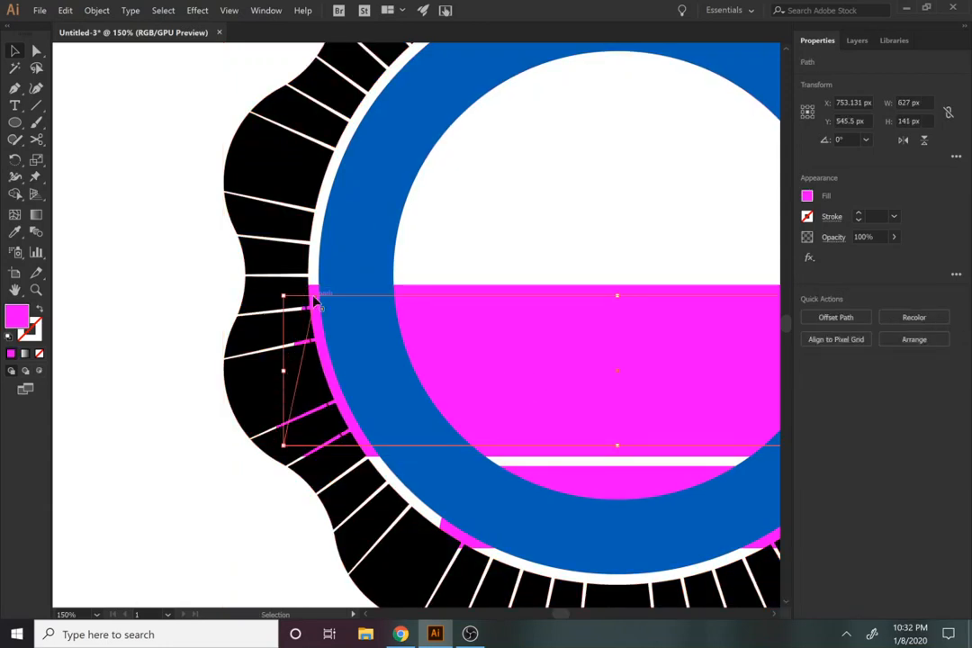
{"action": "left_click", "coordinate": [410, 293]}
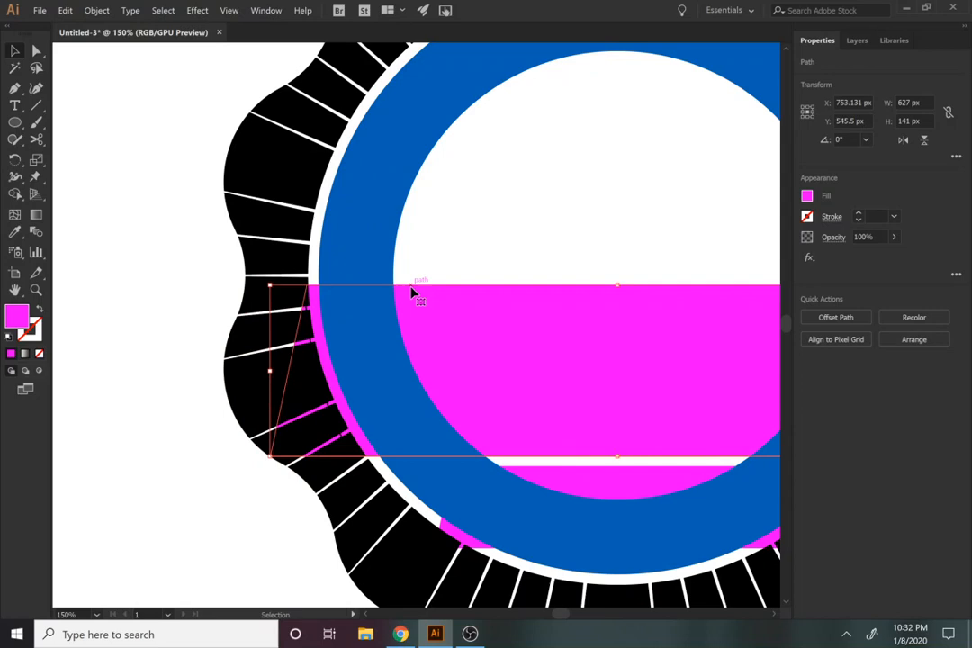
{"action": "left_click", "coordinate": [251, 404], "text": "shift"}
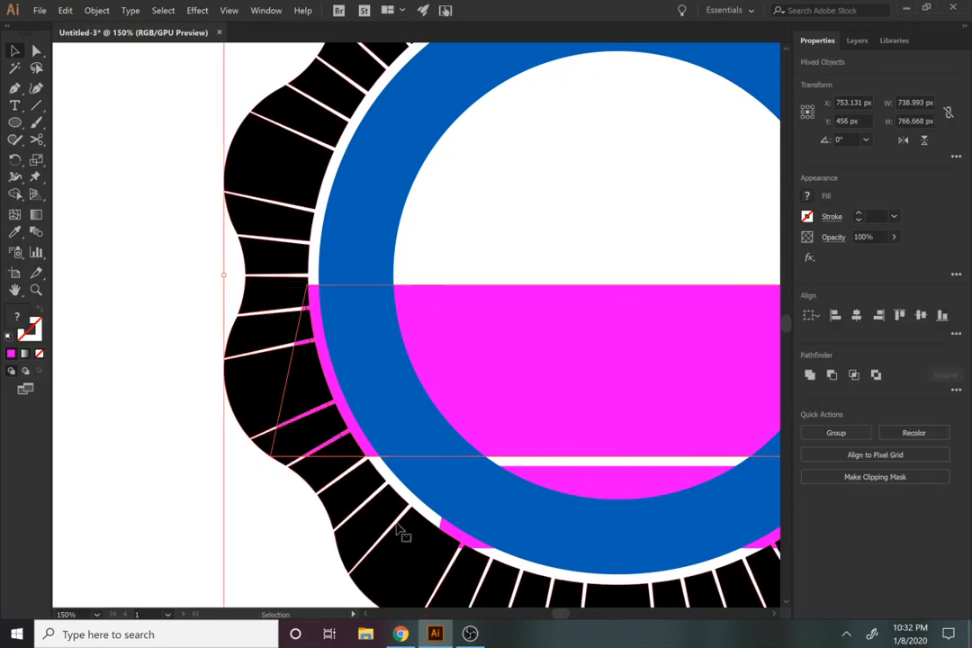
{"action": "left_click", "coordinate": [876, 374]}
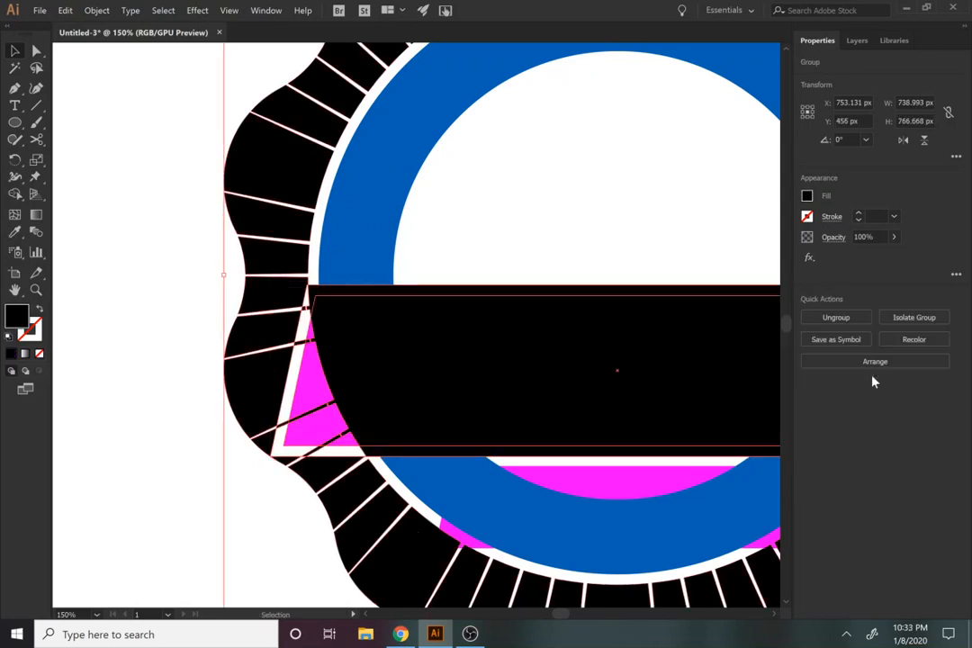
{"action": "key", "text": "ctrl+z"}
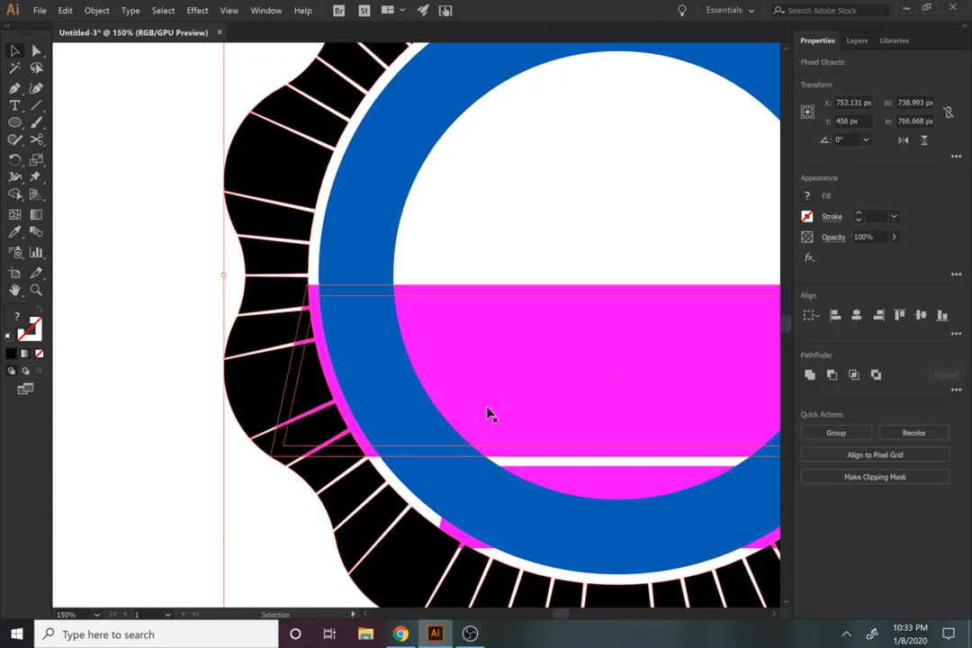
Step: Bring the large banner's outer outline to the front, and return it behind the rings
{"action": "left_click", "coordinate": [473, 276]}
{"action": "key", "text": "a"}
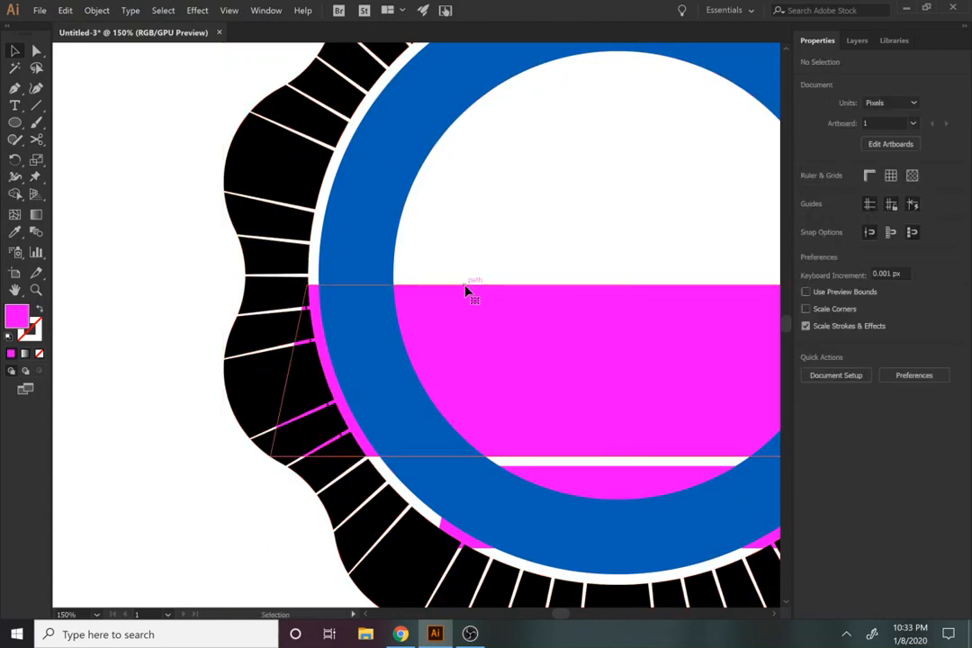
{"action": "left_click", "coordinate": [466, 288]}
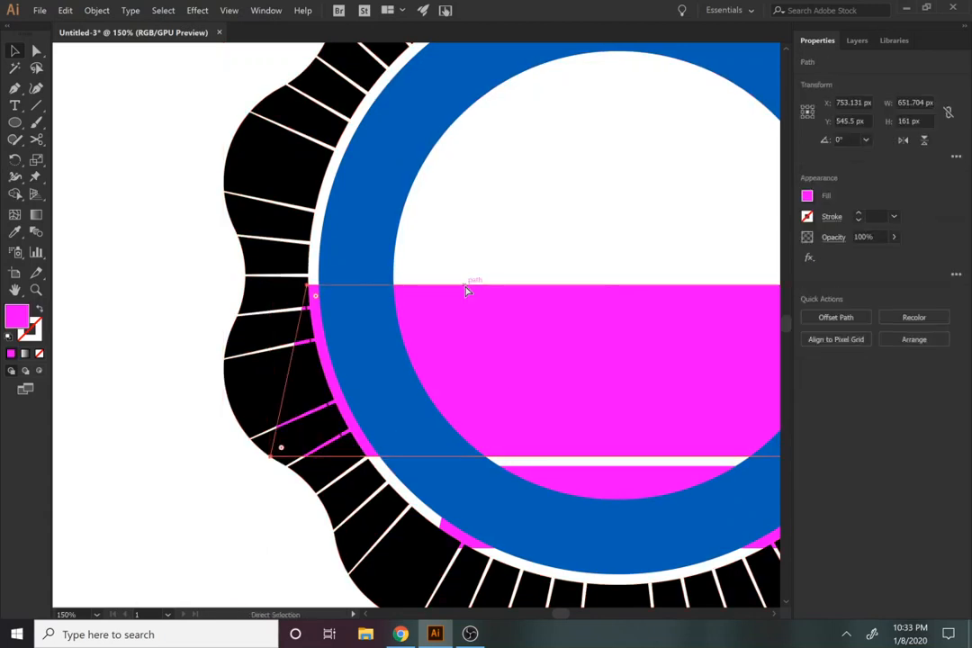
{"action": "key", "text": "ctrl+shift+bracketright"}
{"action": "left_click_drag", "start_coordinate": [462, 431], "coordinate": [412, 386]}
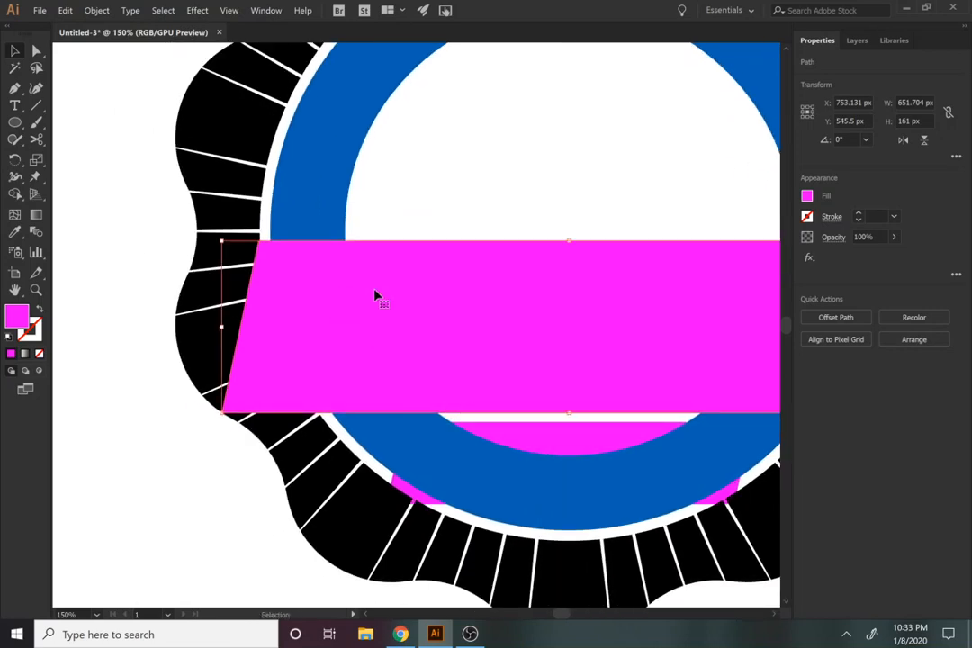
{"action": "left_click_drag", "start_coordinate": [375, 292], "coordinate": [188, 362]}
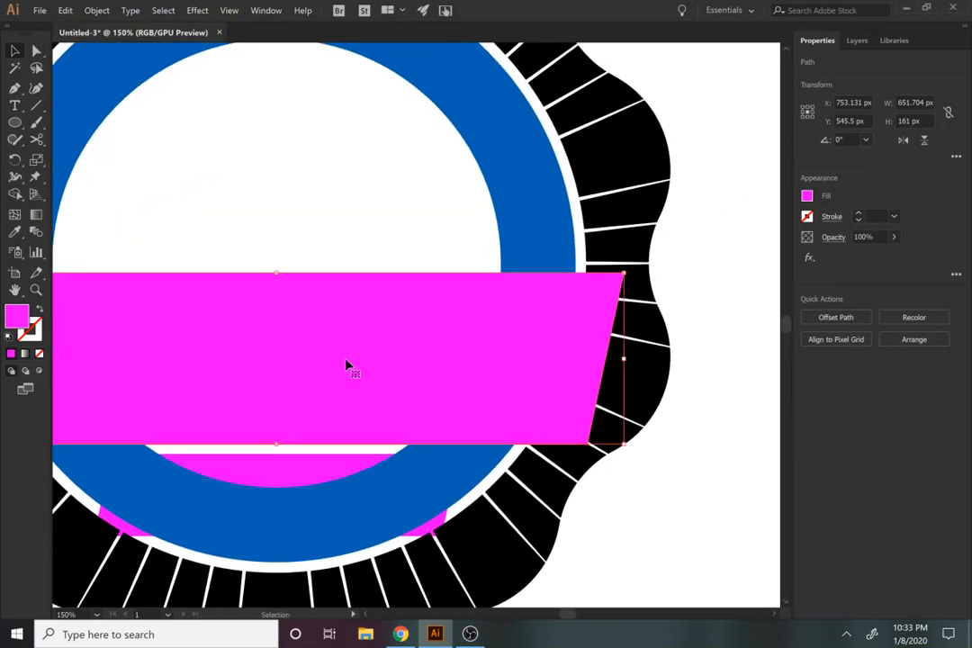
{"action": "key", "text": "ctrl+shift+bracketleft"}
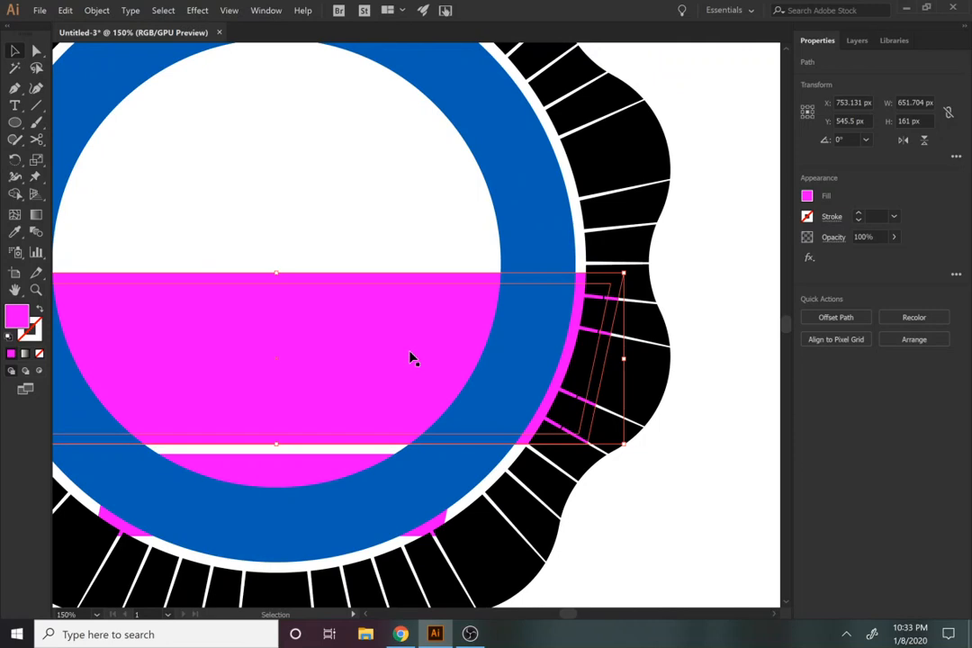
Step: Convert the short black arc beside the large banner's right end into a filled shape with Outline Stroke
{"action": "left_click", "coordinate": [609, 338]}
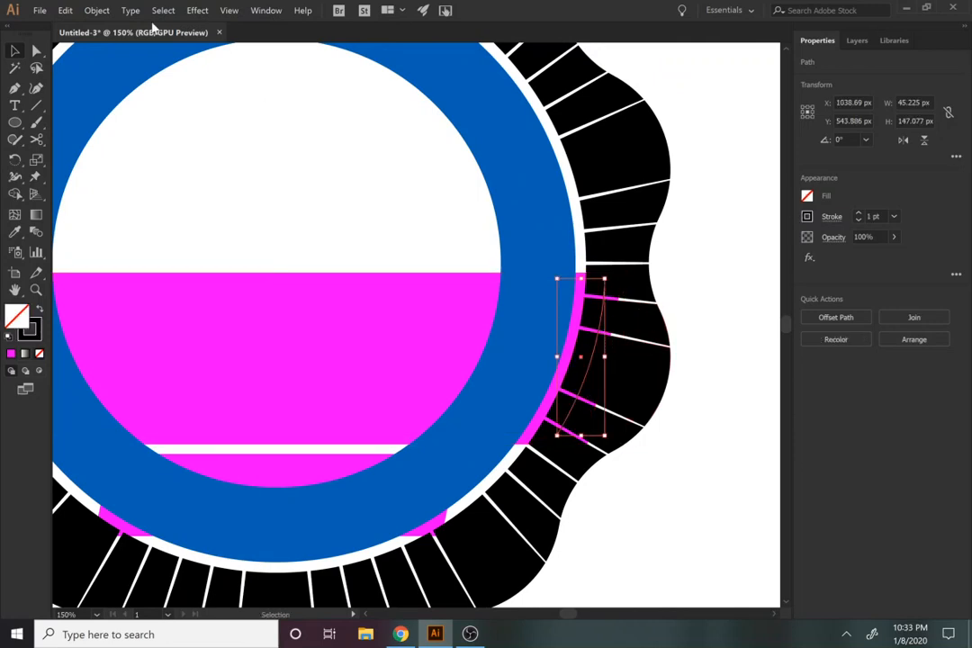
{"action": "left_click", "coordinate": [95, 11]}
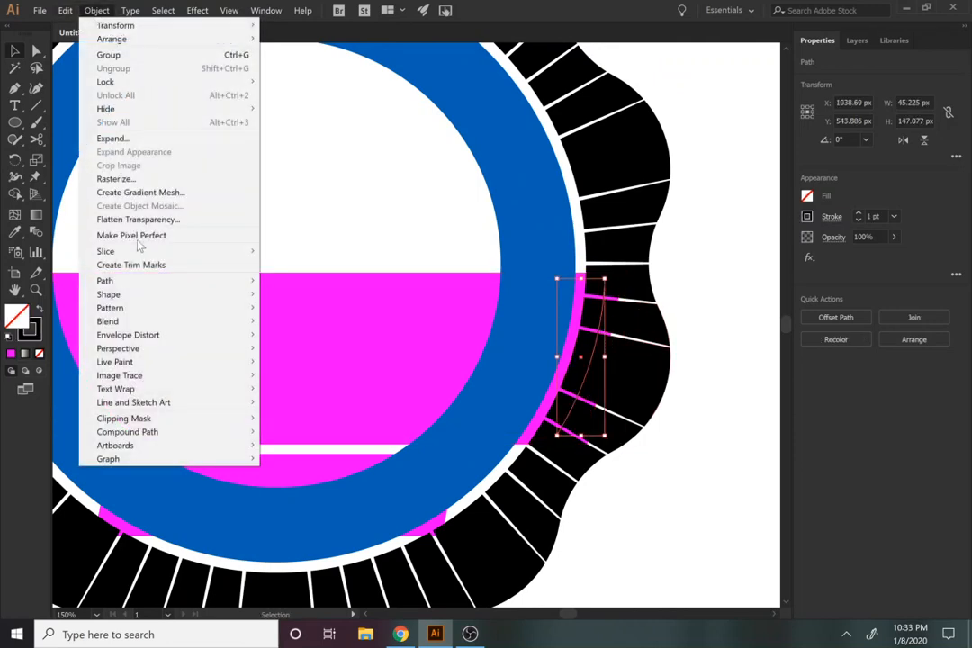
{"action": "mouse_move", "coordinate": [135, 281]}
{"action": "left_click", "coordinate": [304, 311]}
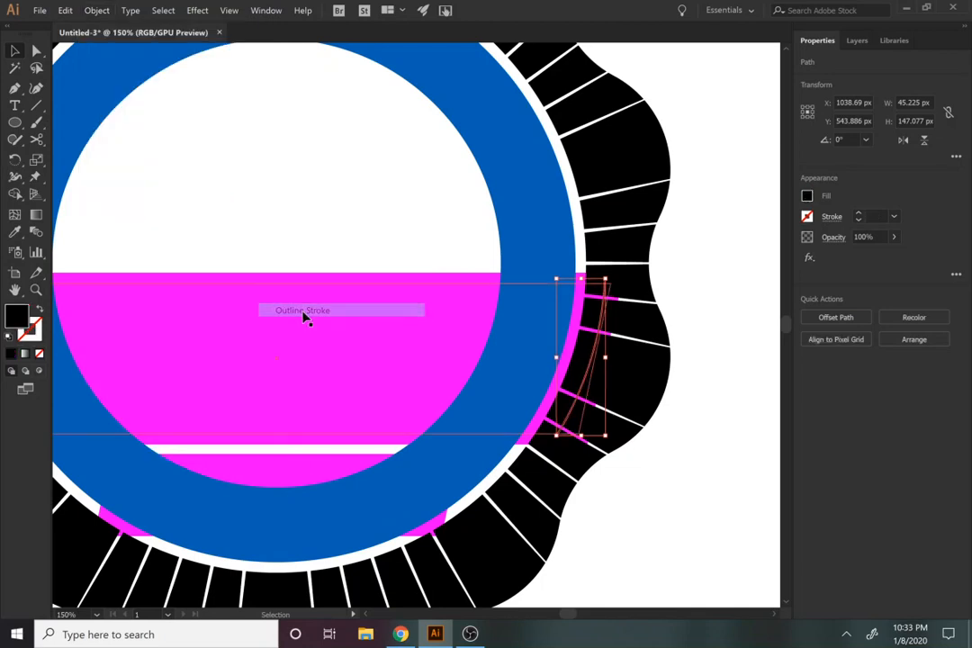
Step: Unite the outlined black arc near the large banner's right end with the ray-cut wavy outer ring
{"action": "left_click", "coordinate": [640, 388], "text": "shift"}
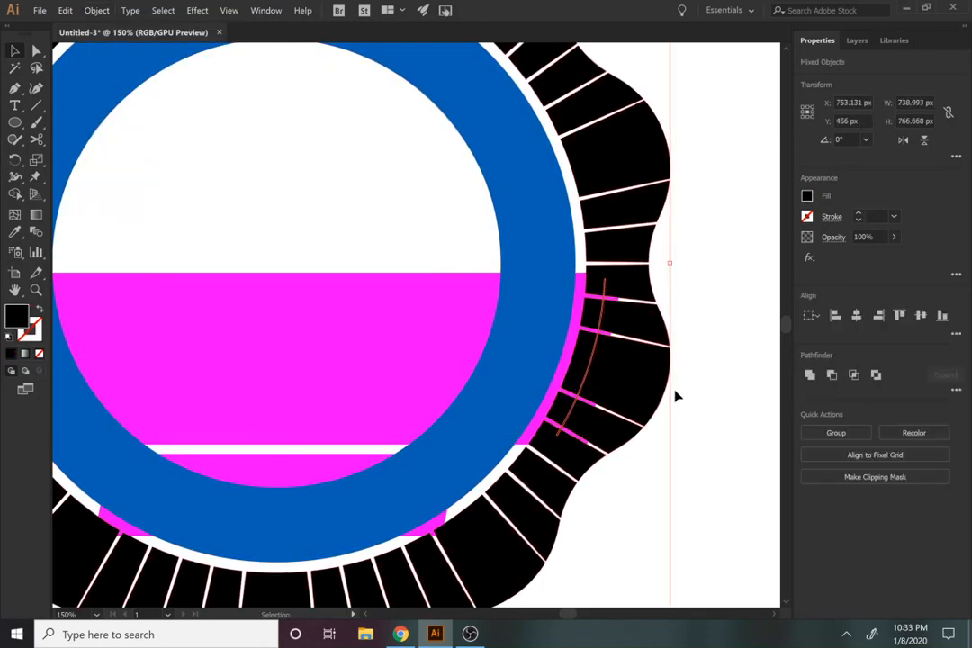
{"action": "left_click", "coordinate": [705, 402]}
{"action": "left_click", "coordinate": [586, 380]}
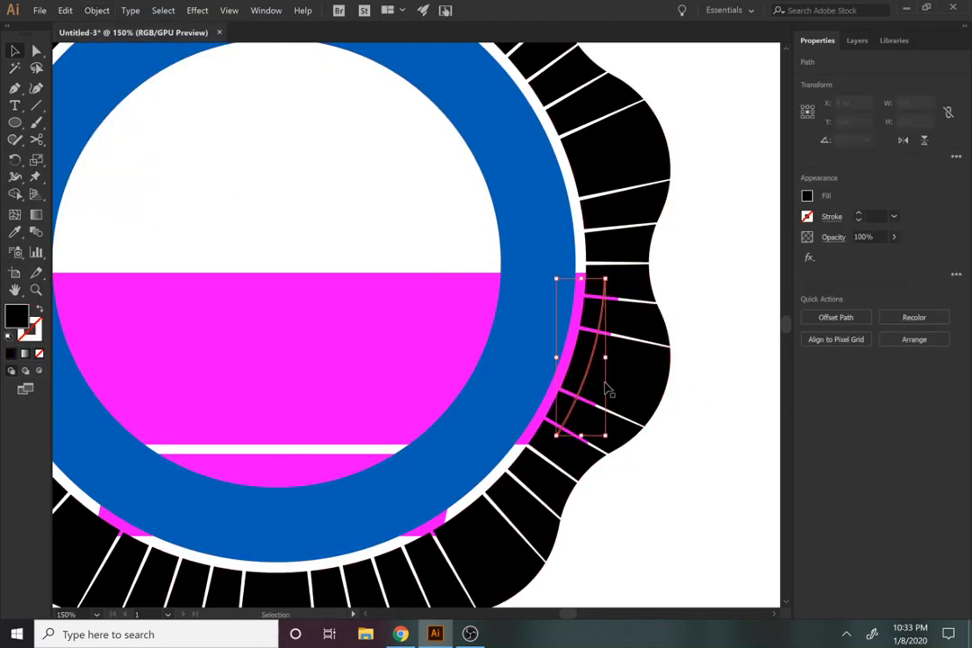
{"action": "left_click", "coordinate": [647, 390], "text": "shift"}
{"action": "left_click", "coordinate": [810, 378]}
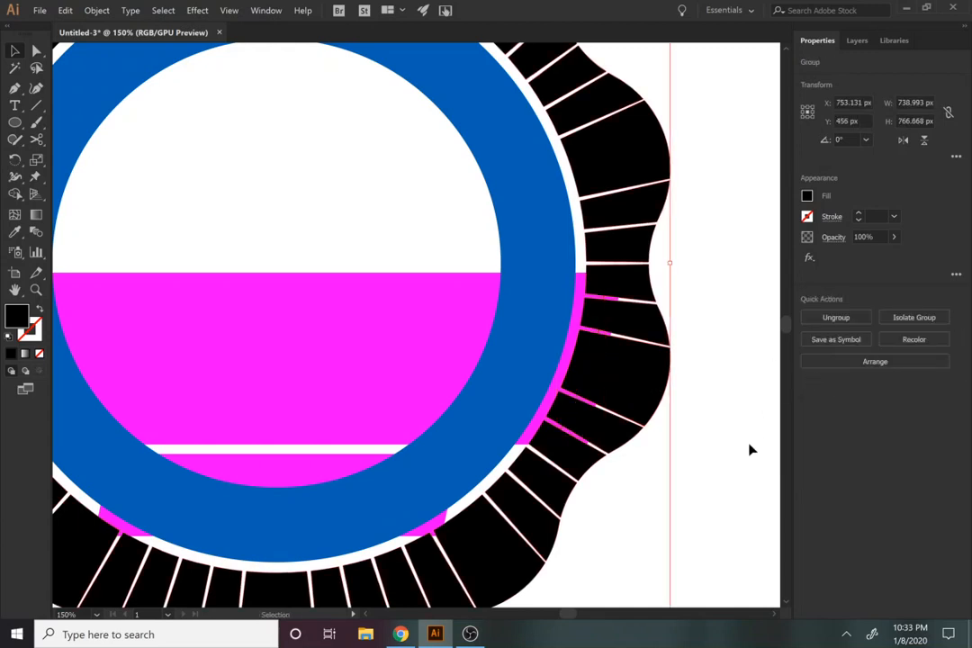
{"action": "left_click", "coordinate": [749, 449]}
Step: Bring the large banner and its outer outline shape to the front of the badge
{"action": "left_click", "coordinate": [391, 306]}
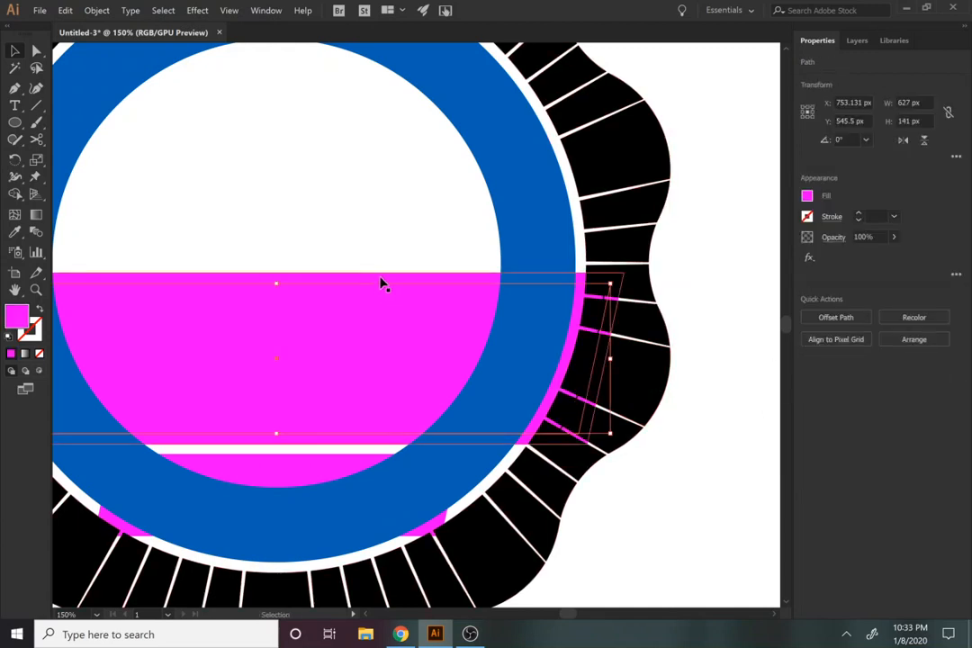
{"action": "left_click", "coordinate": [380, 278]}
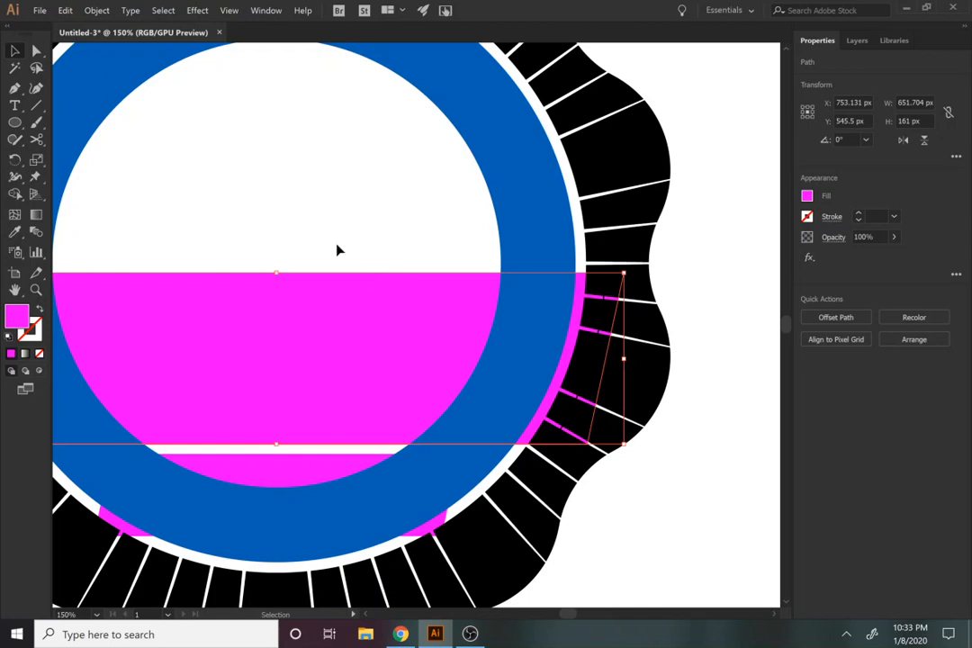
{"action": "left_click", "coordinate": [353, 308], "text": "shift"}
{"action": "key", "text": "ctrl+shift+]"}
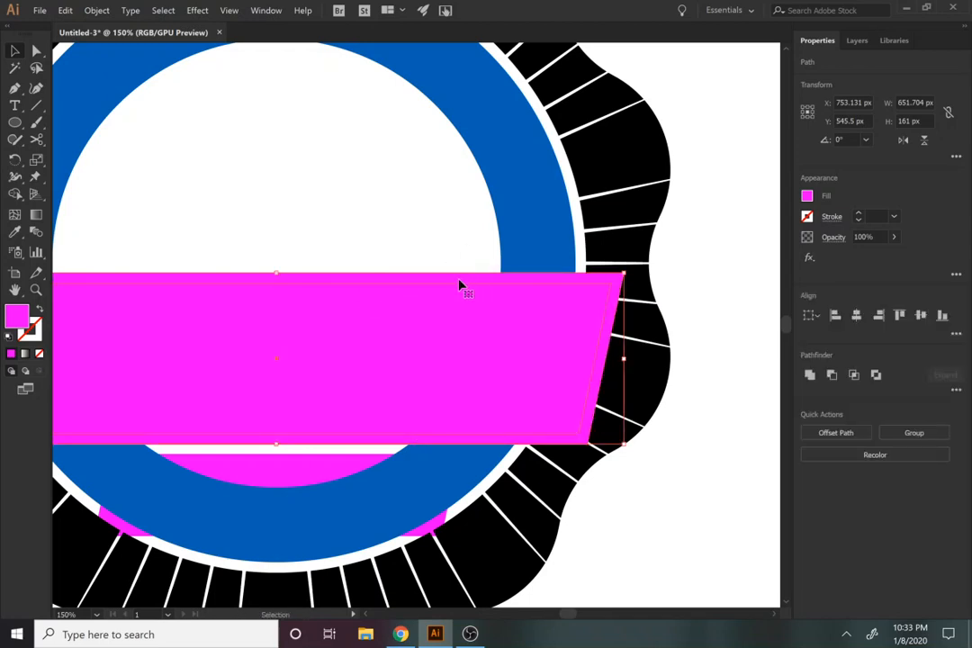
Step: Try subtracting the large banner's shapes from the black ring segments at both of its ends with Minus Front, and undo it
{"action": "left_click", "coordinate": [670, 300]}
{"action": "left_click", "coordinate": [624, 283]}
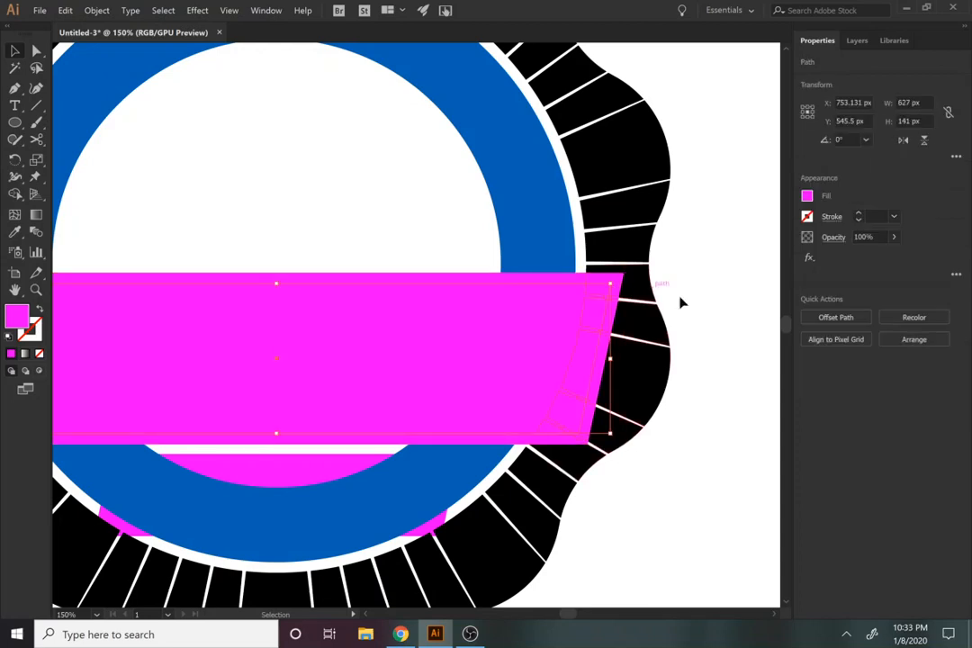
{"action": "key", "text": "a"}
{"action": "left_click_drag", "start_coordinate": [621, 282], "coordinate": [652, 361]}
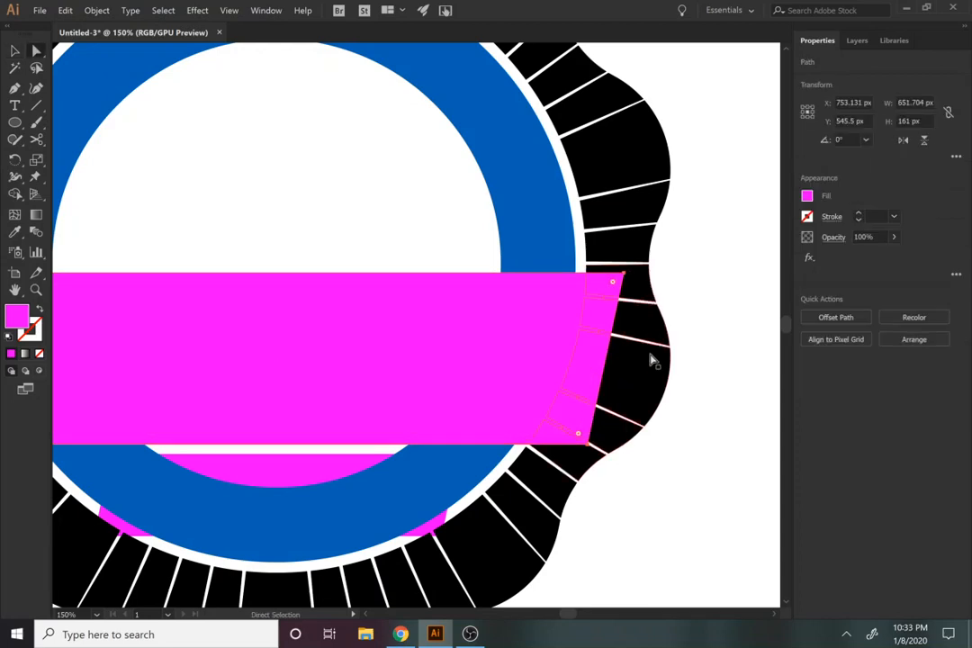
{"action": "left_click", "coordinate": [652, 387], "text": "shift"}
{"action": "key", "text": "space"}
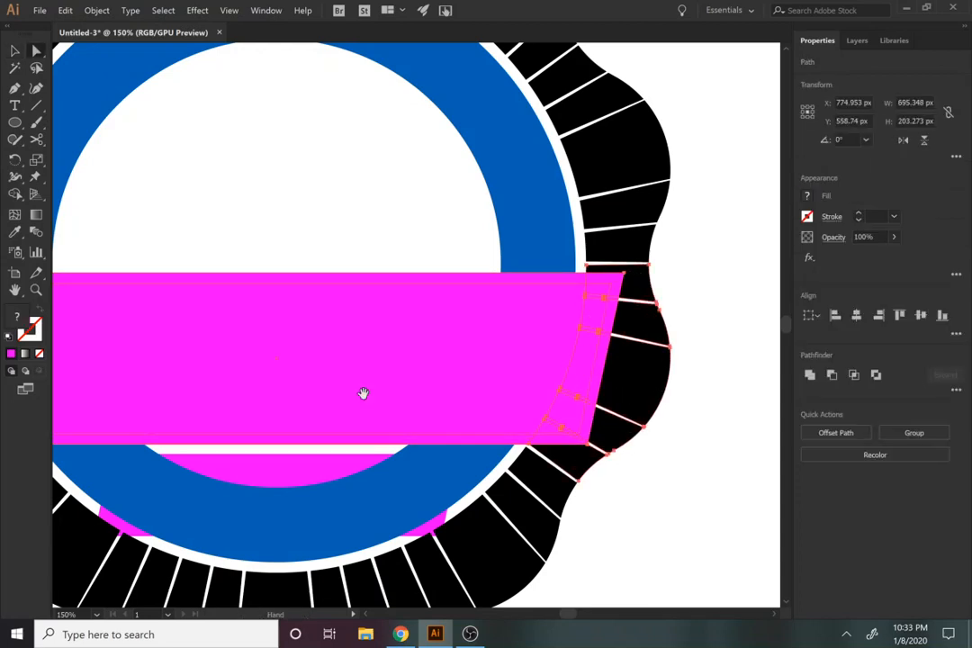
{"action": "left_click_drag", "start_coordinate": [362, 394], "coordinate": [754, 468]}
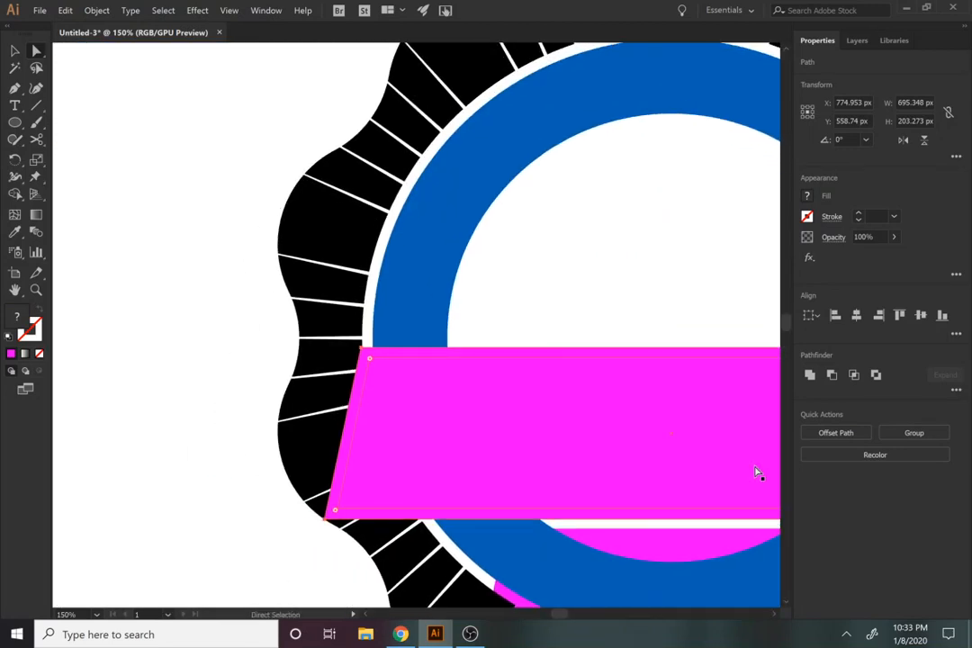
{"action": "left_click", "coordinate": [315, 438], "text": "shift"}
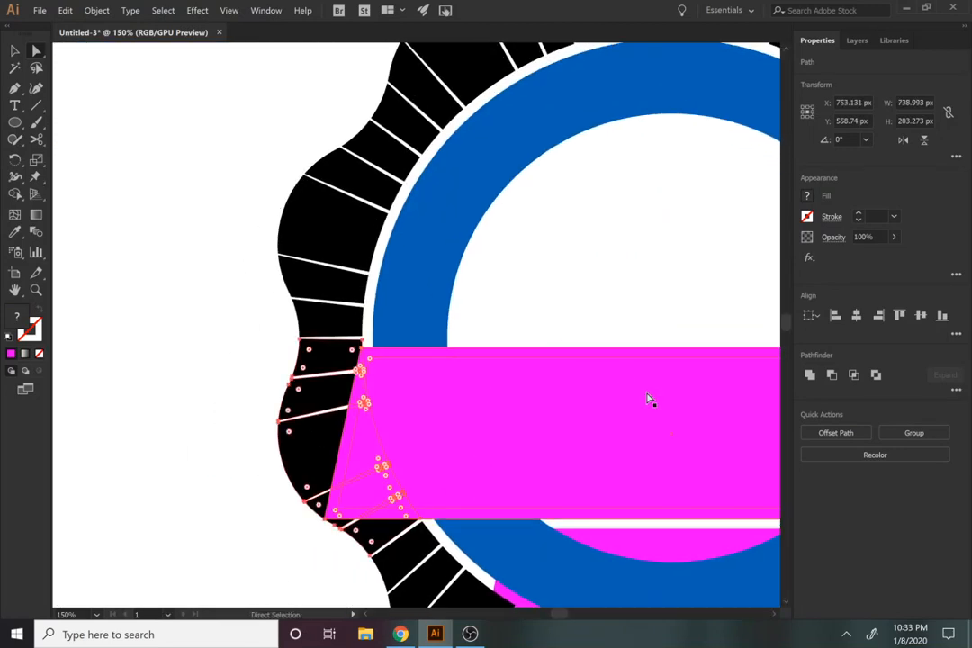
{"action": "left_click", "coordinate": [832, 376]}
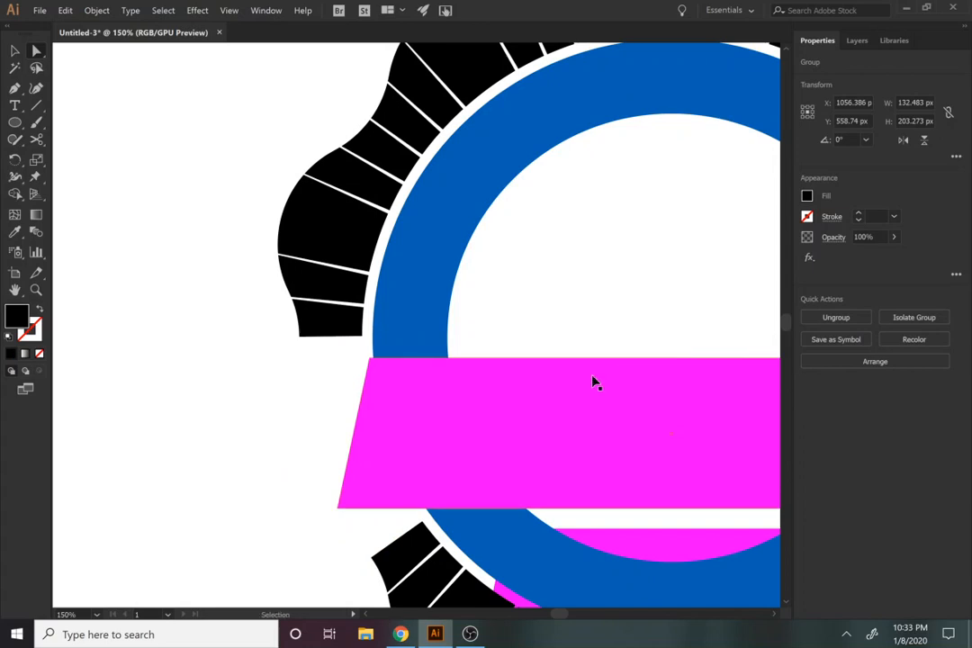
{"action": "left_click_drag", "start_coordinate": [586, 428], "coordinate": [434, 369]}
{"action": "key", "text": "ctrl+z"}
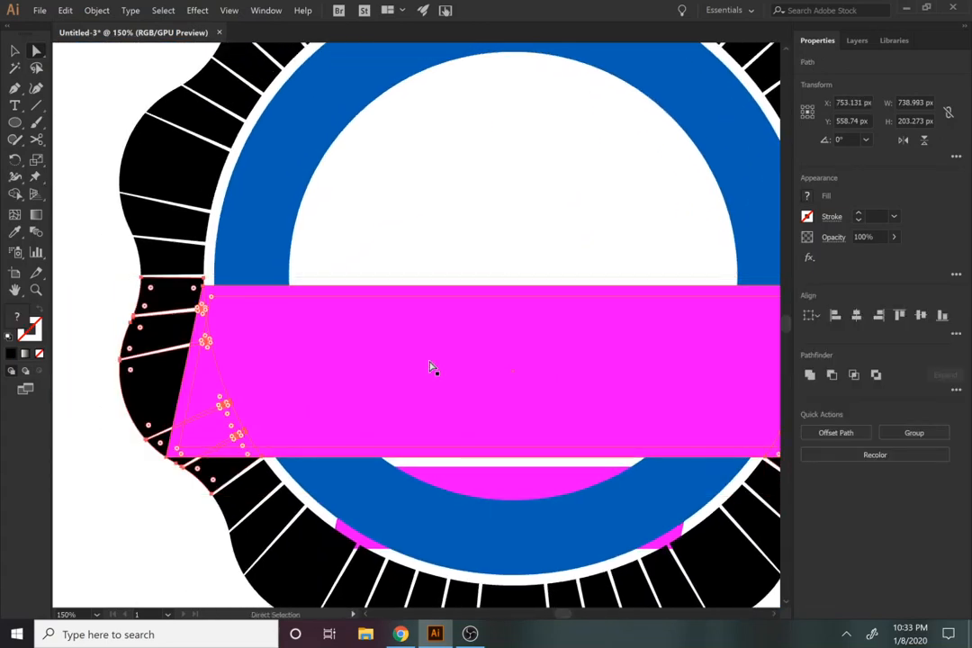
Step: Change the fill of the large banner's outer outline shape to blue-violet so it contrasts with the pink banner
{"action": "left_click", "coordinate": [340, 223]}
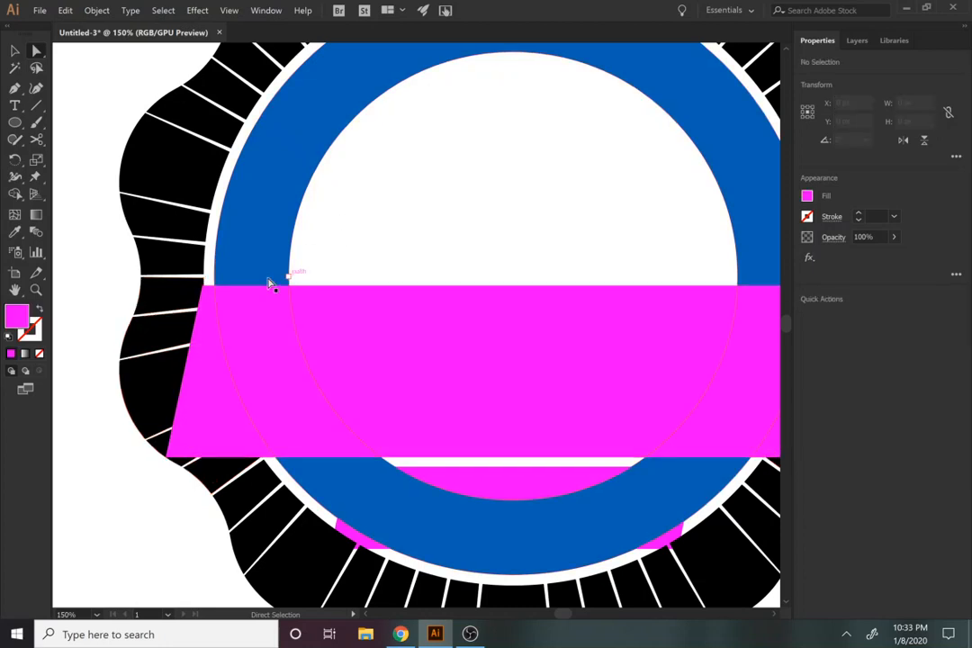
{"action": "left_click", "coordinate": [203, 298]}
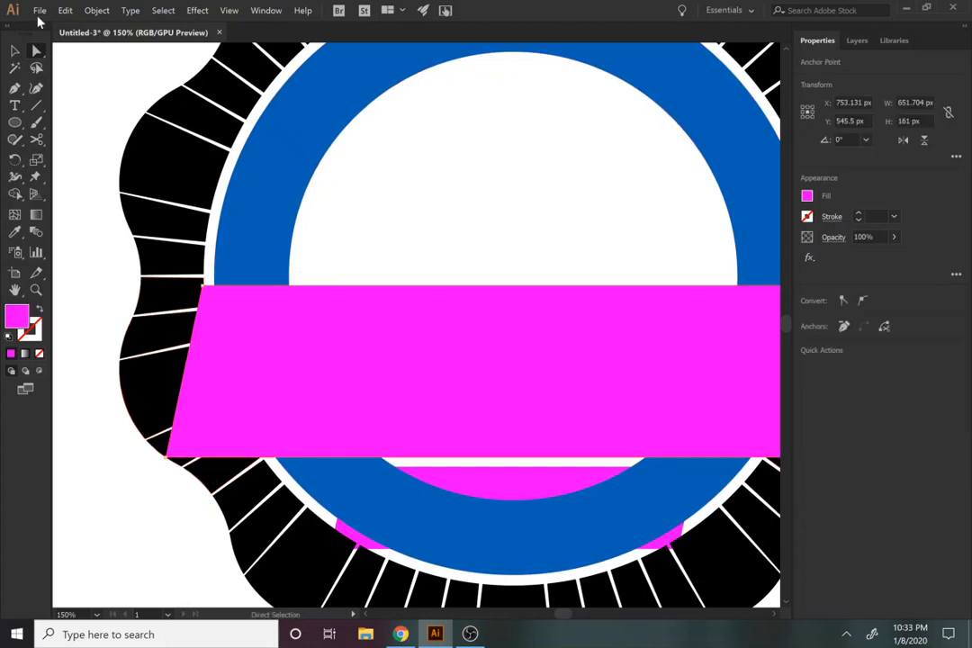
{"action": "key", "text": "v"}
{"action": "key", "text": "a"}
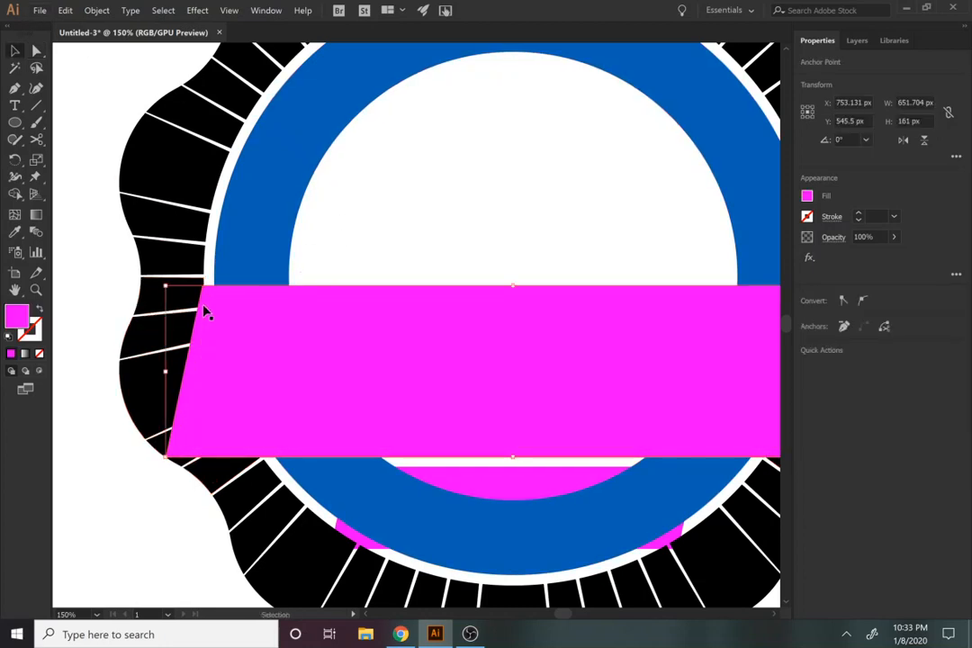
{"action": "left_click", "coordinate": [204, 311]}
{"action": "key", "text": "v"}
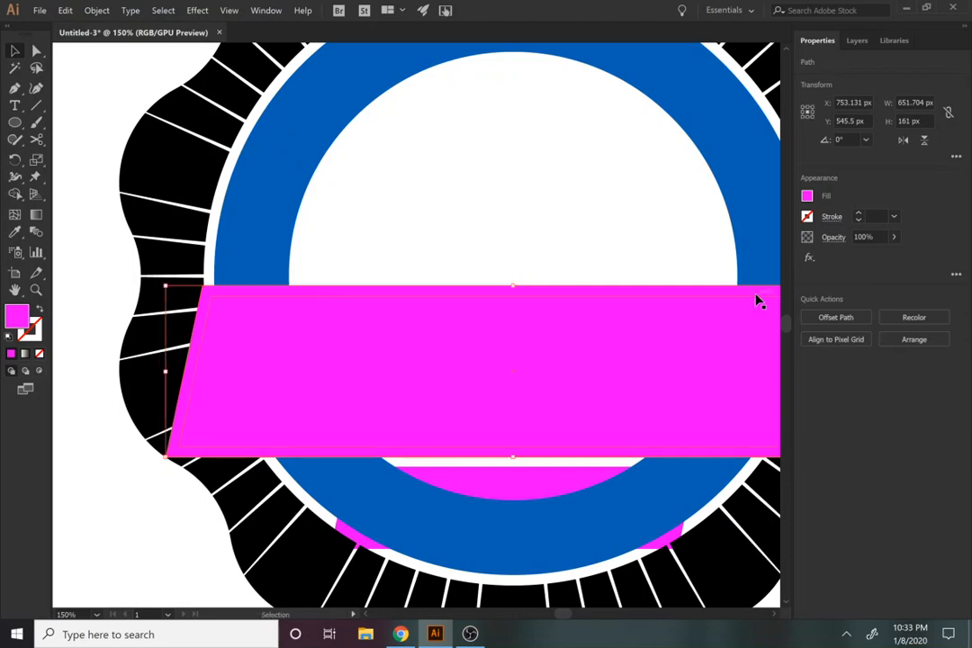
{"action": "left_click", "coordinate": [807, 195]}
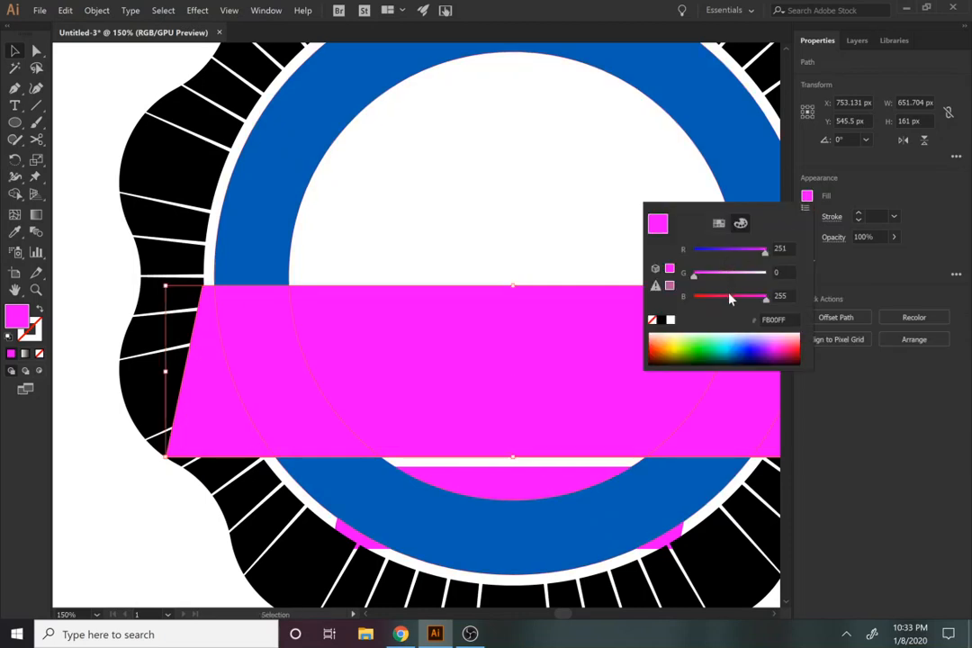
{"action": "left_click_drag", "start_coordinate": [731, 251], "coordinate": [717, 252]}
{"action": "left_click", "coordinate": [530, 239]}
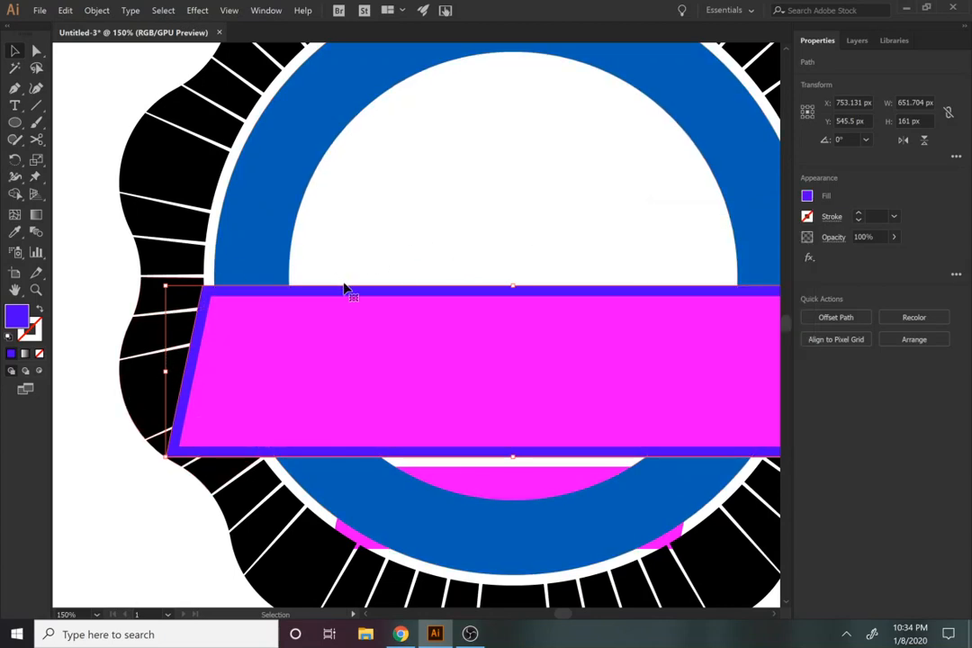
Step: Subtract the blue-violet outline shape from the black ring segments at the large banner's left end with Minus Front
{"action": "key", "text": "a"}
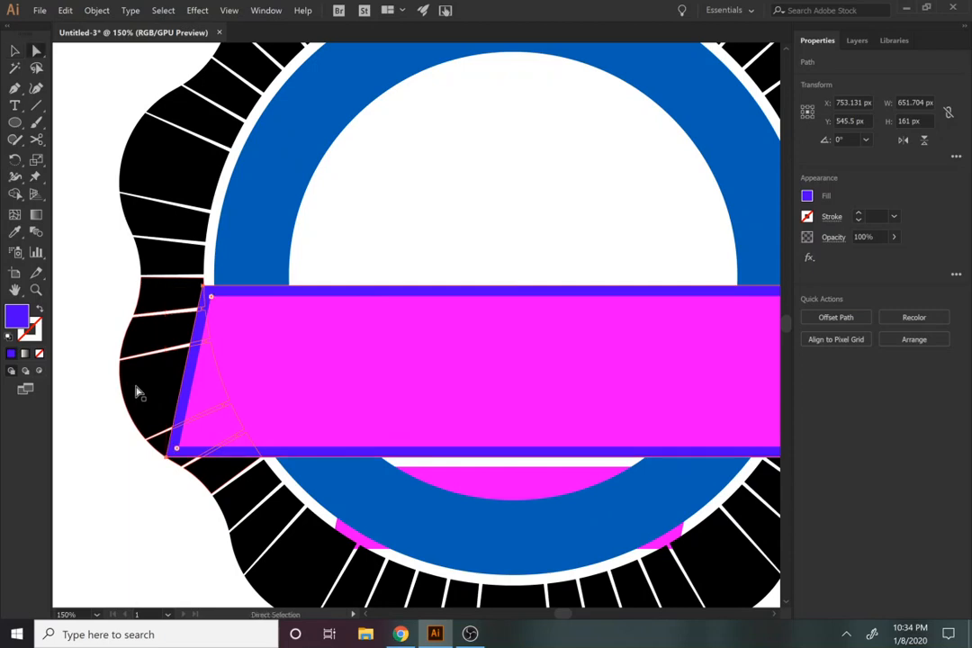
{"action": "left_click", "coordinate": [138, 392], "text": "shift"}
{"action": "left_click", "coordinate": [833, 373]}
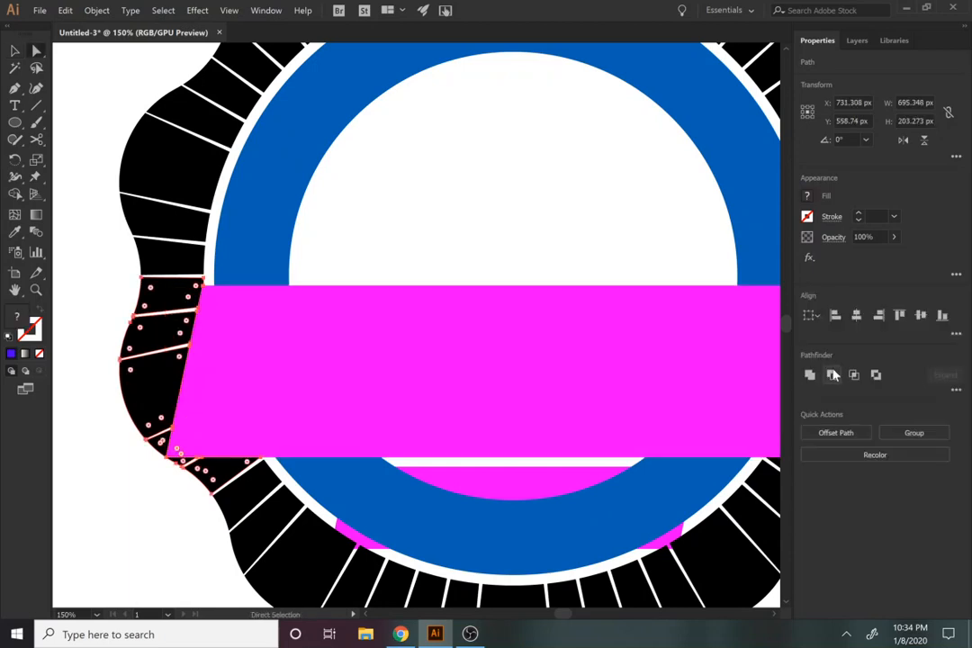
{"action": "left_click_drag", "start_coordinate": [459, 243], "coordinate": [229, 211]}
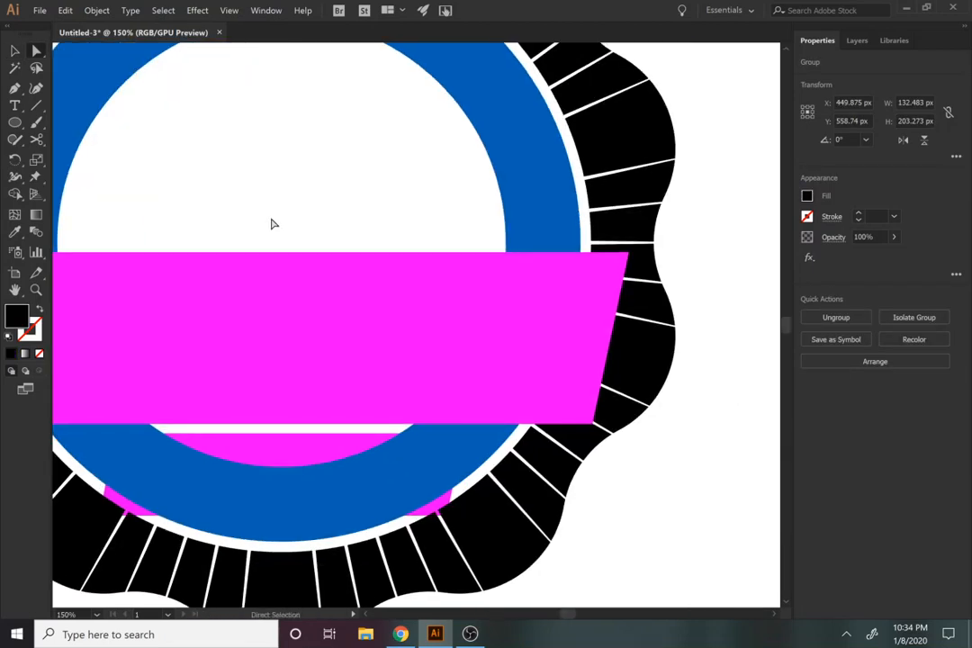
{"action": "left_click", "coordinate": [413, 256]}
{"action": "key", "text": "v"}
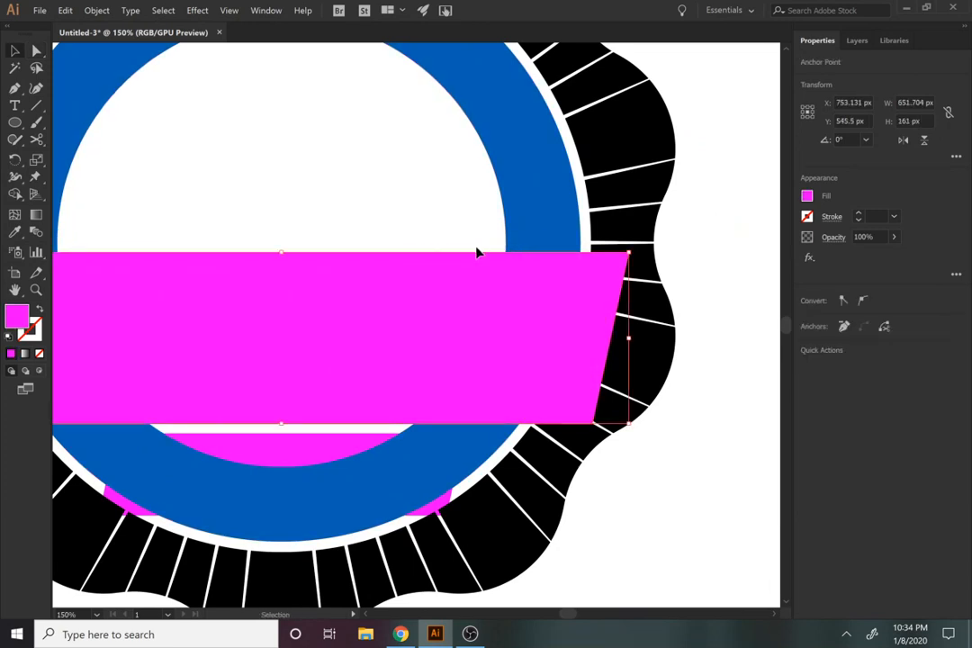
{"action": "key", "text": "ctrl"}
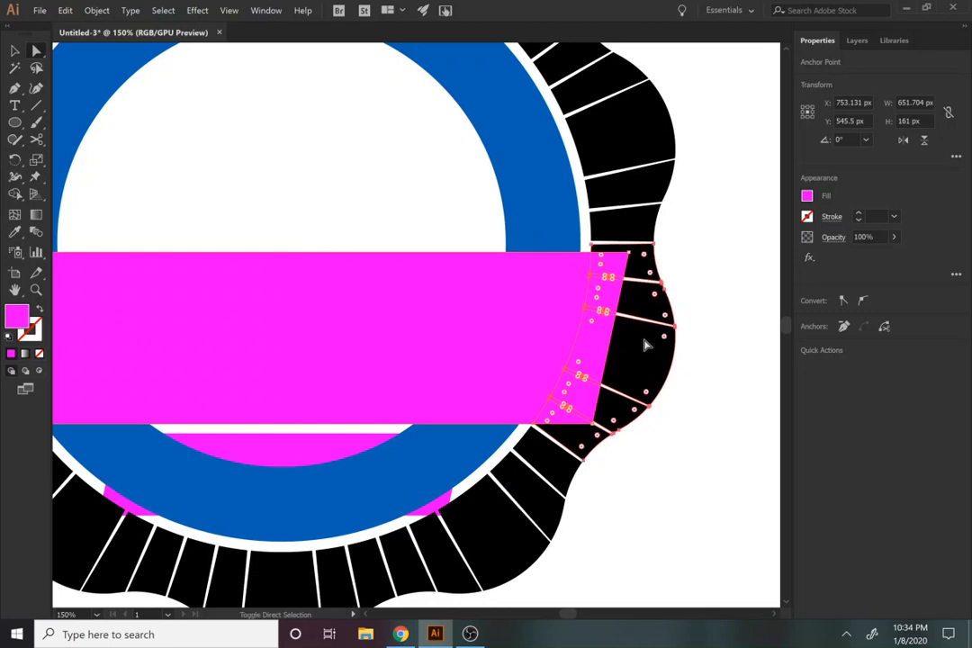
{"action": "left_click", "coordinate": [645, 345], "text": "shift"}
{"action": "left_click", "coordinate": [693, 346]}
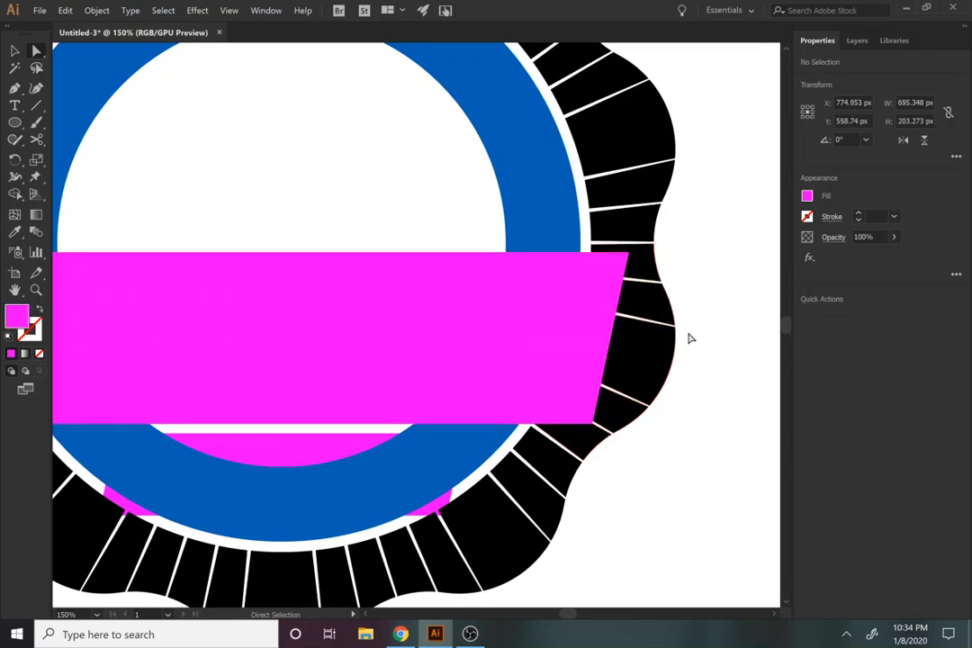
{"action": "left_click", "coordinate": [627, 270]}
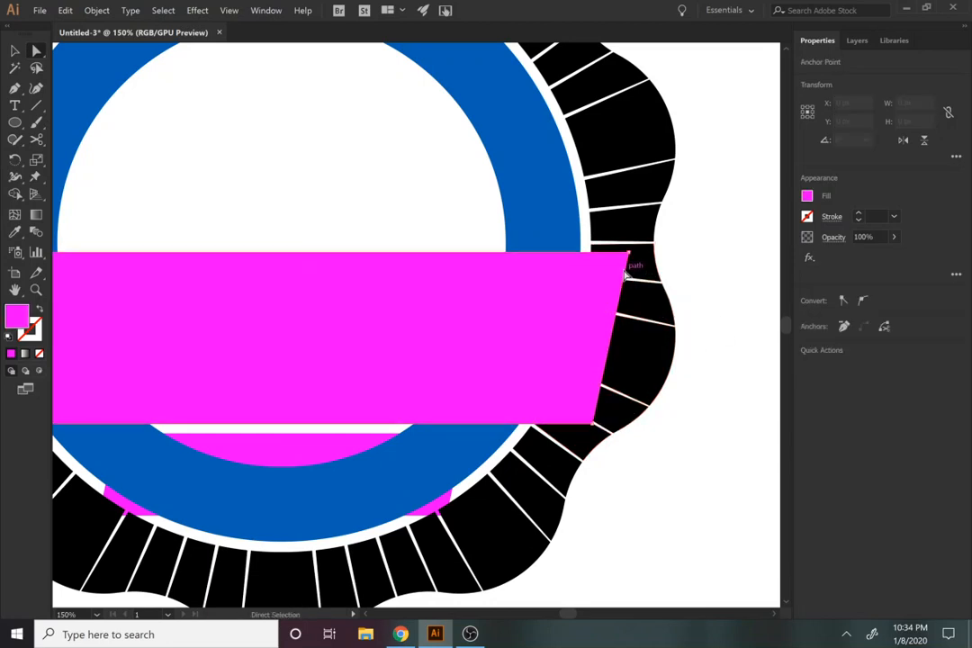
{"action": "left_click", "coordinate": [653, 353], "text": "shift"}
{"action": "left_click", "coordinate": [720, 391]}
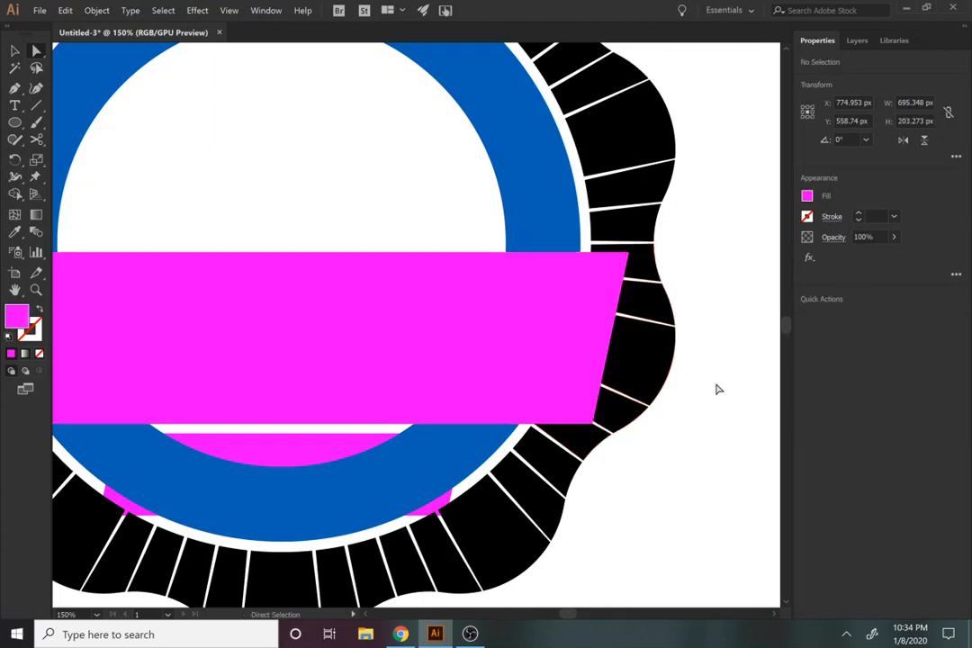
{"action": "key", "text": "v"}
{"action": "left_click", "coordinate": [621, 304]}
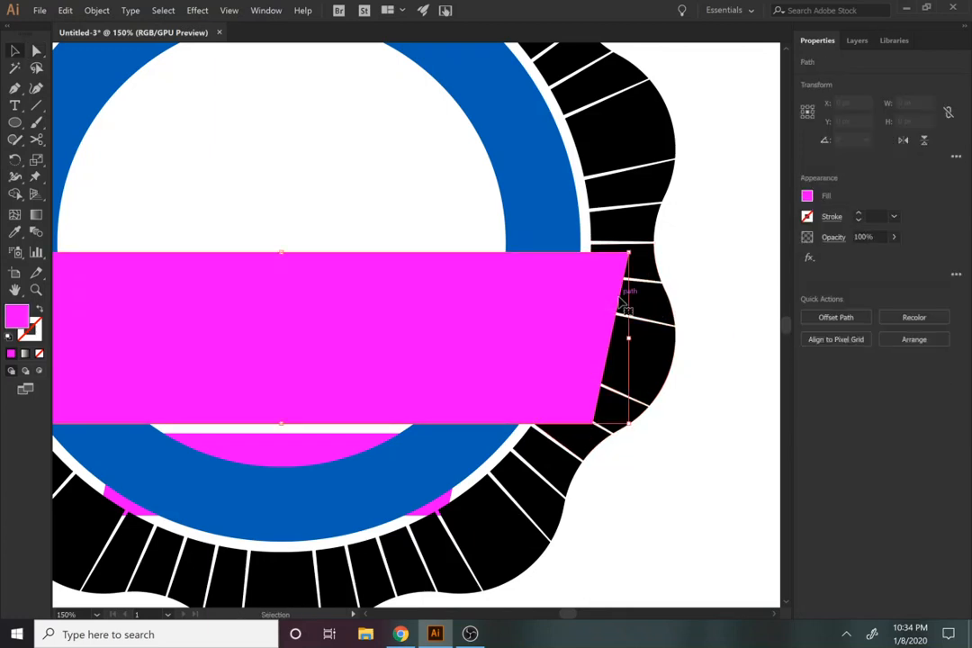
{"action": "left_click", "coordinate": [656, 319], "text": "shift"}
{"action": "key", "text": "ctrl+z"}
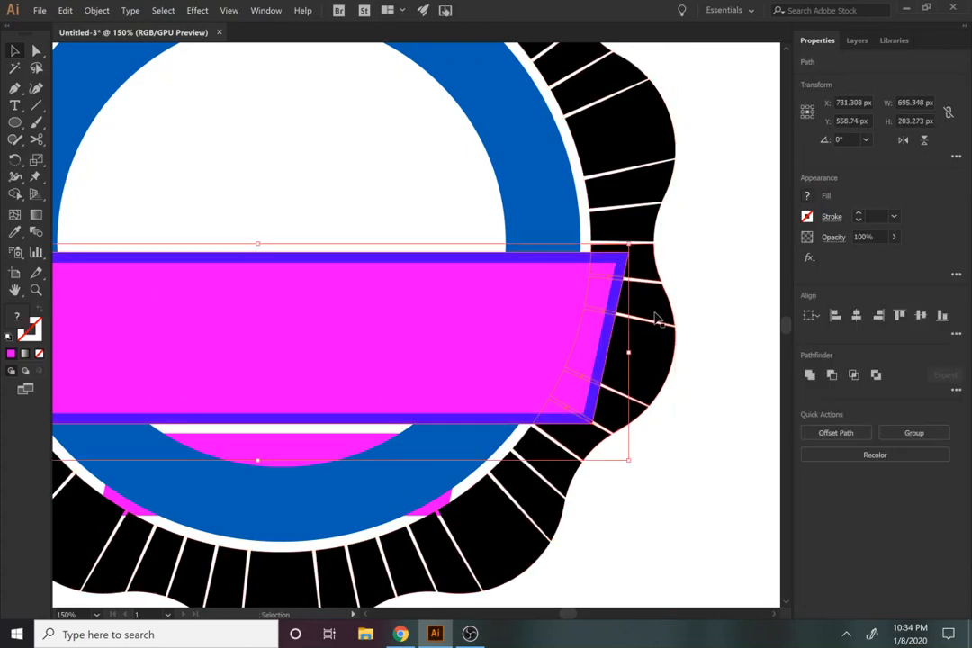
{"action": "left_click_drag", "start_coordinate": [655, 315], "coordinate": [726, 358]}
{"action": "key", "text": "ctrl+z"}
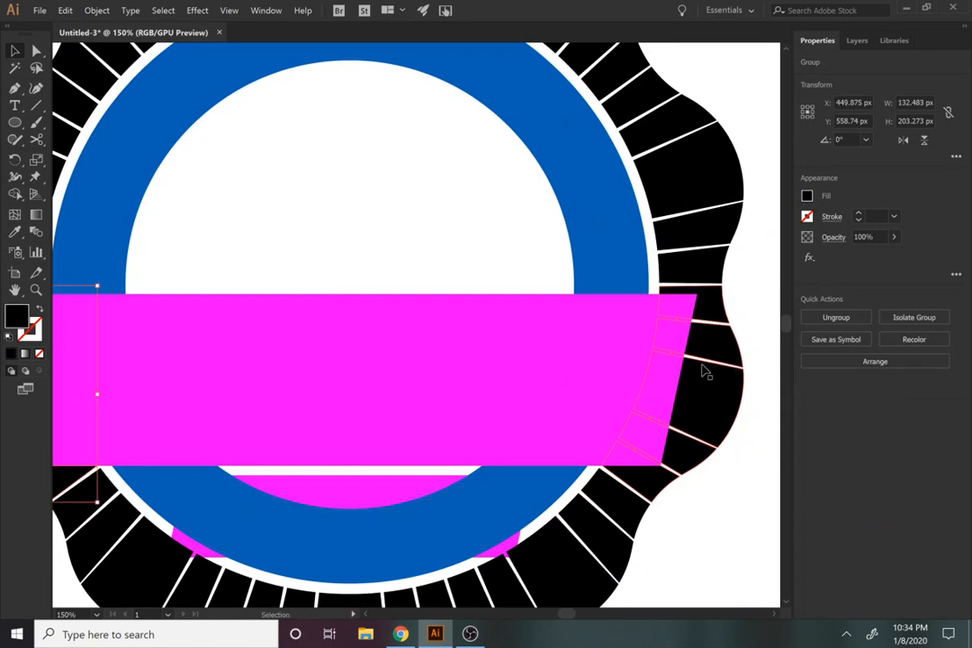
Step: Subtract the large banner's outer outline shape from the black ring segments at its right end with Minus Front
{"action": "left_click", "coordinate": [709, 358]}
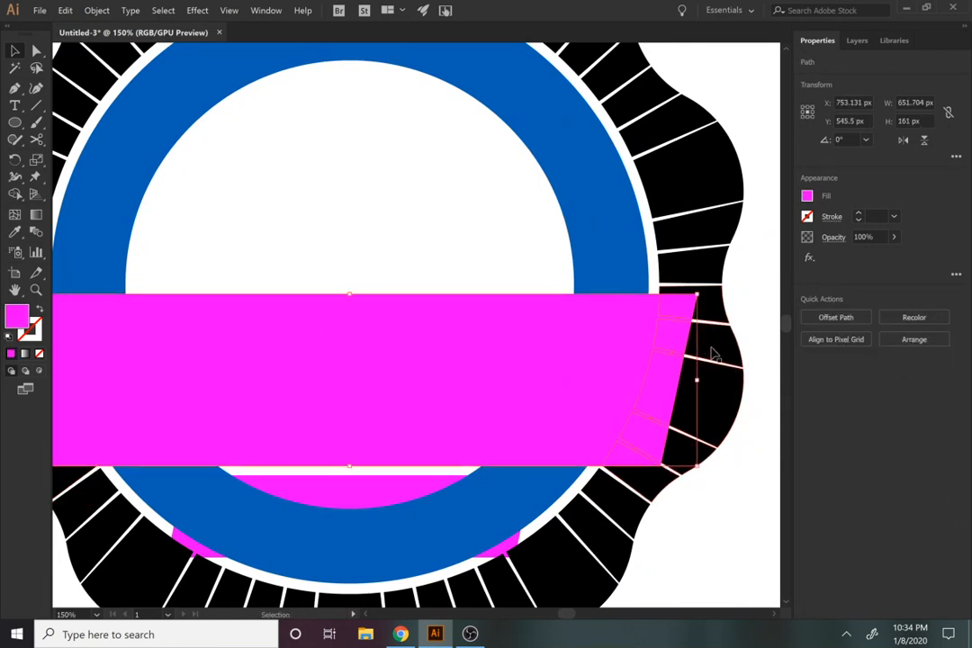
{"action": "key", "text": "a"}
{"action": "left_click", "coordinate": [723, 354], "text": "shift"}
{"action": "left_click", "coordinate": [832, 379]}
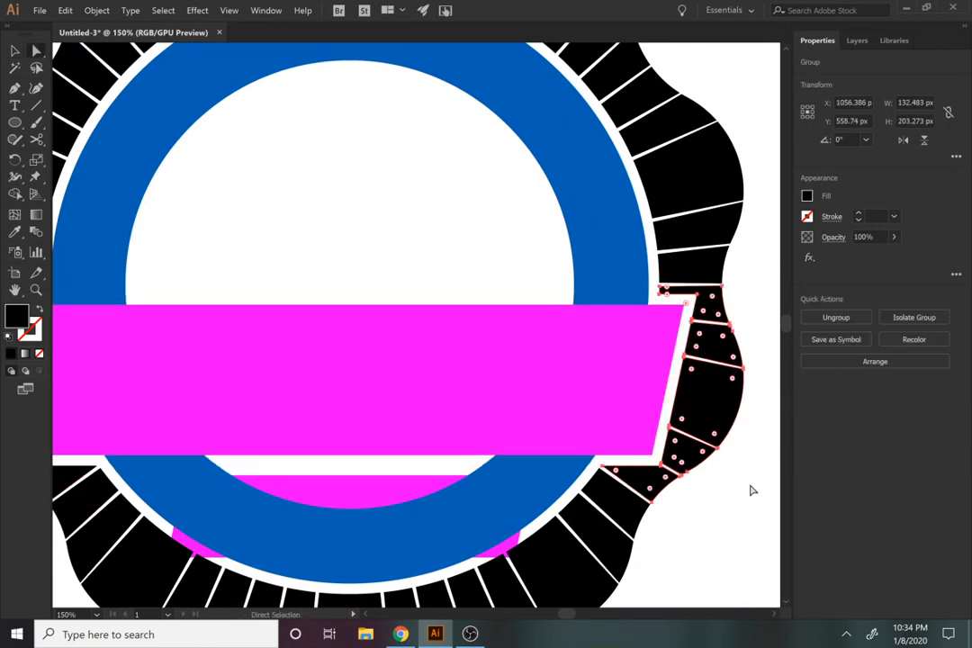
{"action": "left_click", "coordinate": [749, 514]}
Step: Offset the large pink banner's path by 10 px with mitered joins
{"action": "left_click_drag", "start_coordinate": [614, 549], "coordinate": [723, 544]}
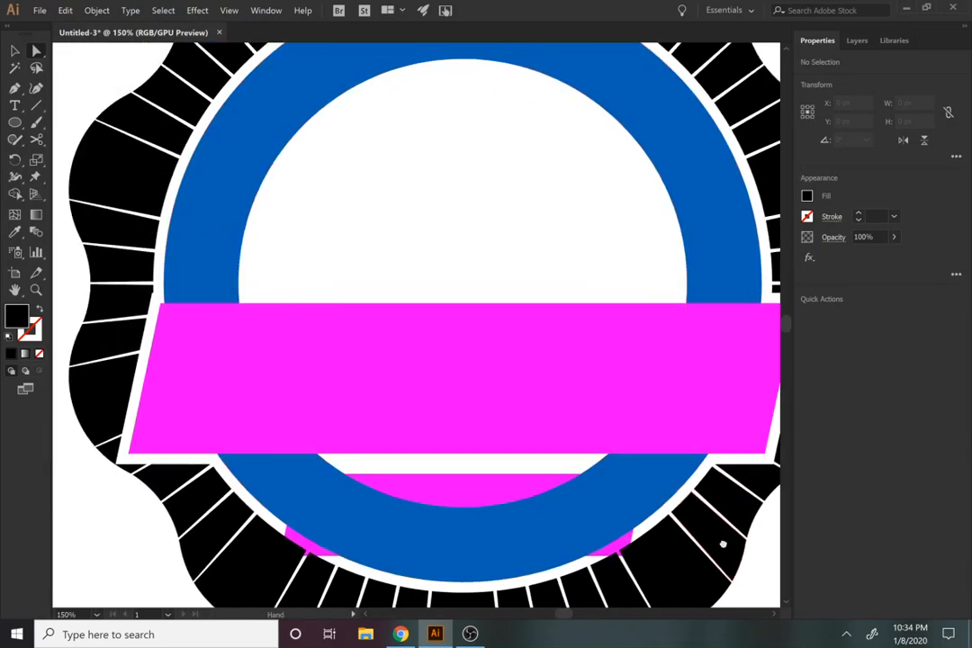
{"action": "key", "text": "v"}
{"action": "left_click", "coordinate": [500, 398]}
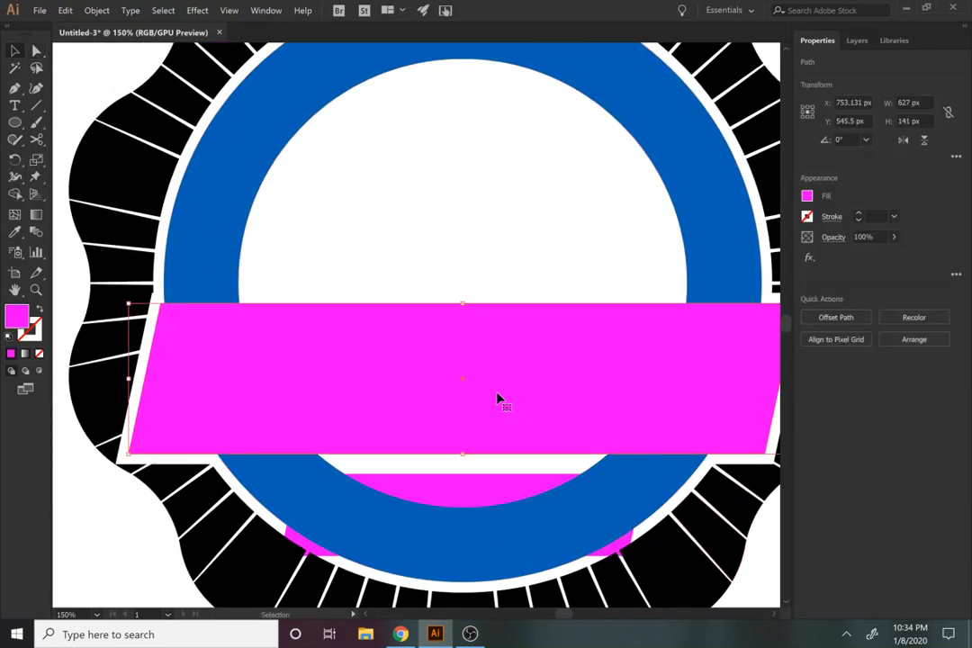
{"action": "left_click", "coordinate": [97, 10]}
{"action": "mouse_move", "coordinate": [180, 281]}
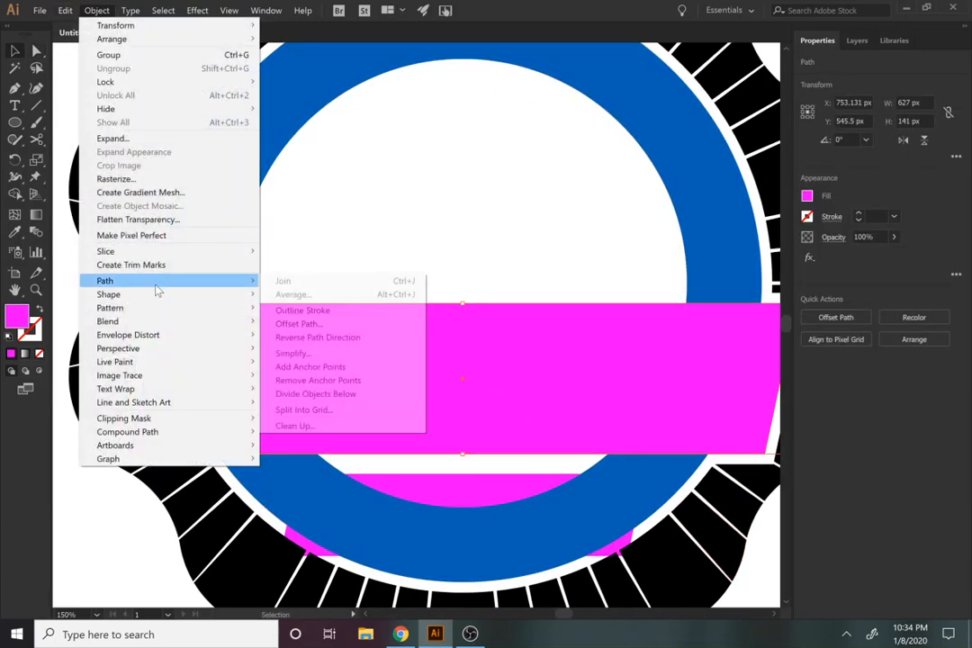
{"action": "left_click", "coordinate": [299, 325]}
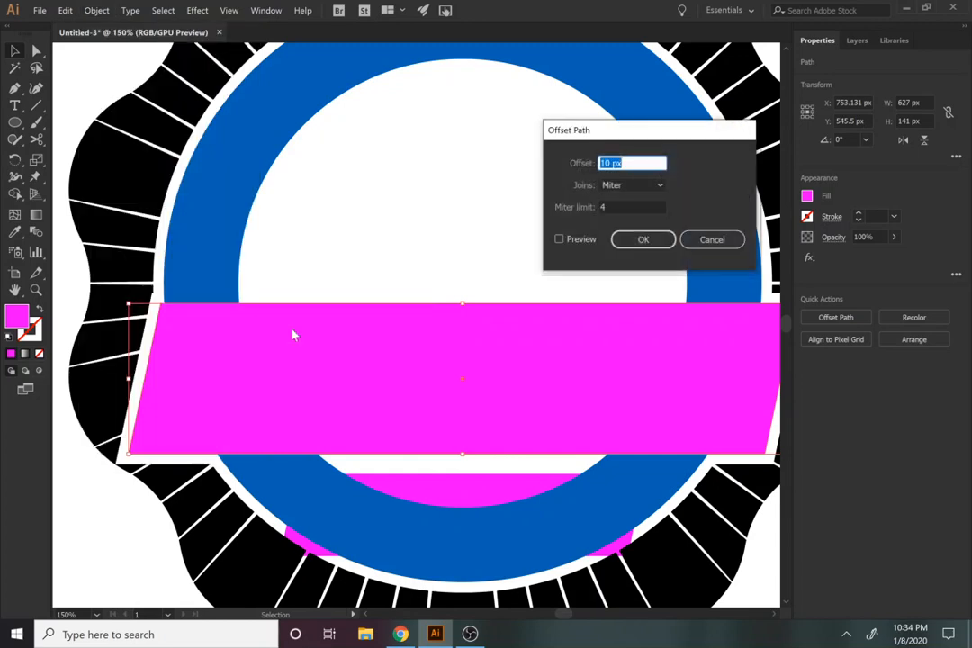
{"action": "key", "text": "Return"}
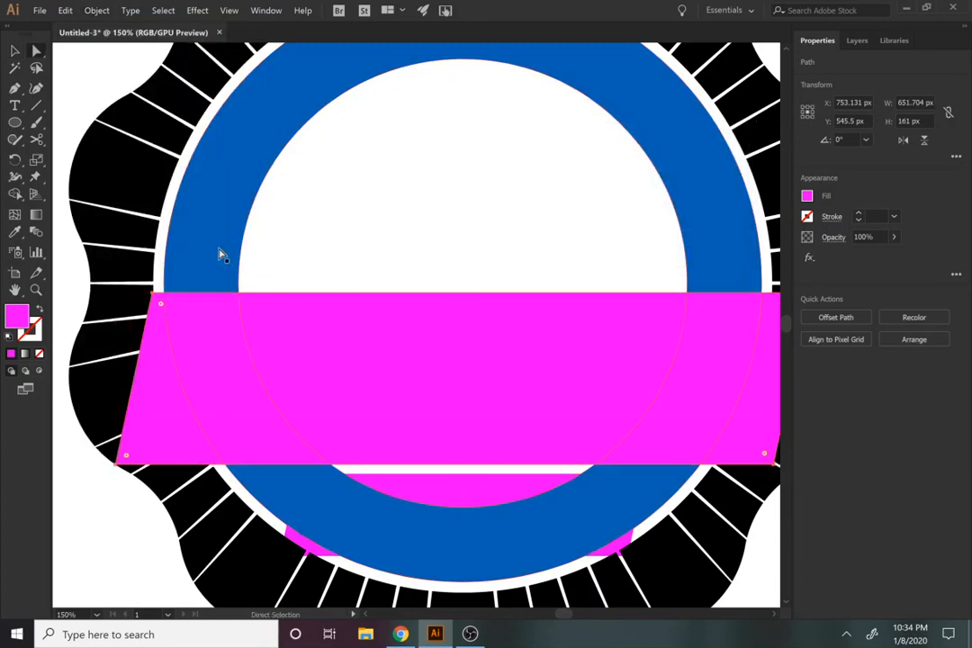
Step: Subtract the large banner's offset shape from the blue ring with Minus Front
{"action": "key", "text": "a"}
{"action": "left_click", "coordinate": [569, 348]}
{"action": "left_click", "coordinate": [832, 375]}
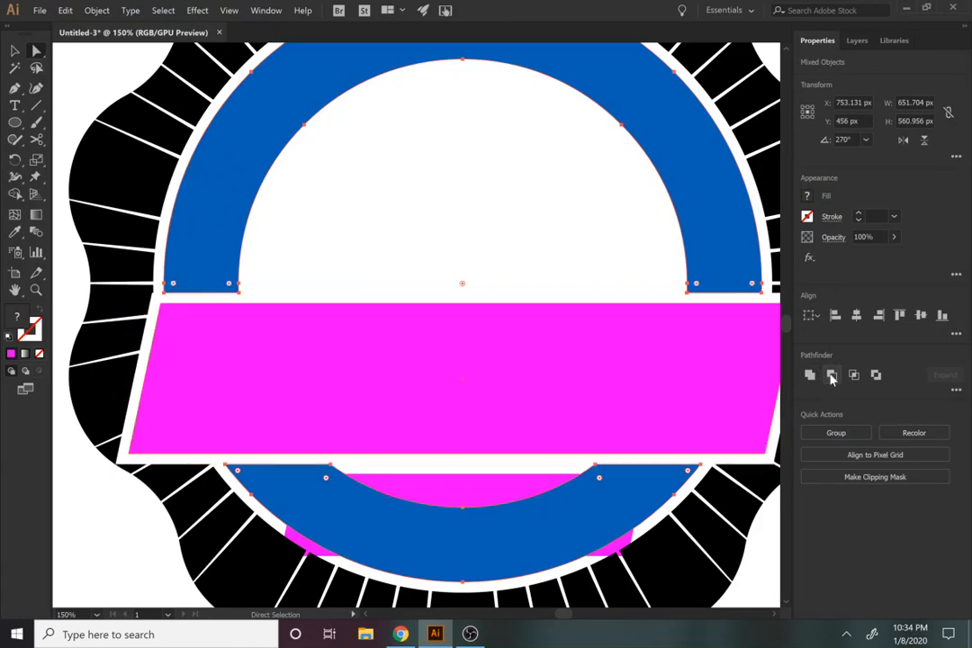
{"action": "left_click", "coordinate": [455, 220]}
Step: Bring the small lower banner to the front of the badge and offset its path by 10 px with mitered joins
{"action": "key", "text": "space"}
{"action": "left_click_drag", "start_coordinate": [528, 365], "coordinate": [470, 224]}
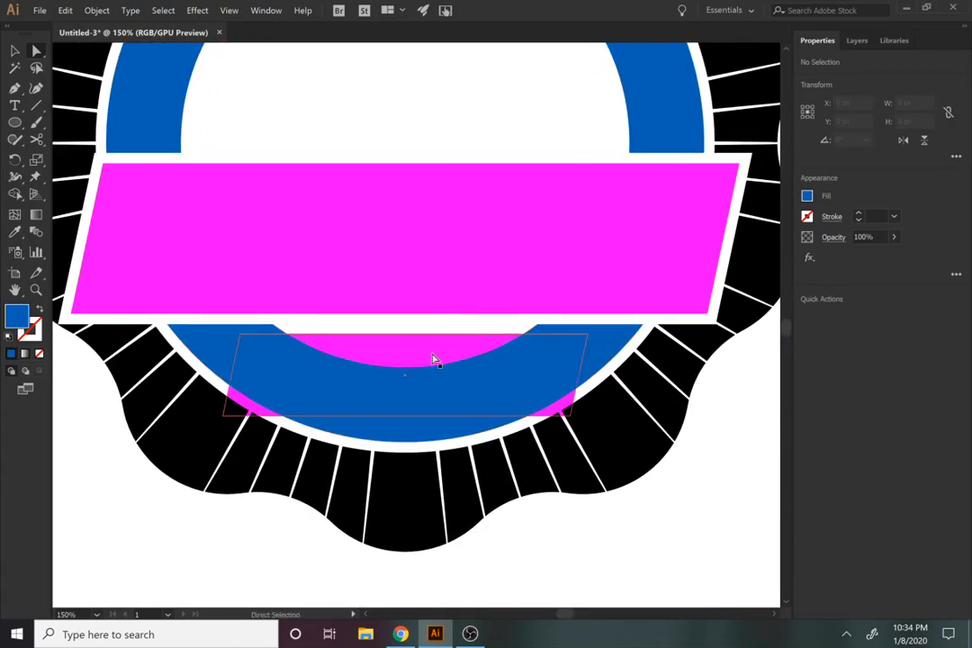
{"action": "left_click", "coordinate": [428, 360]}
{"action": "key", "text": "ctrl+shift+bracketright"}
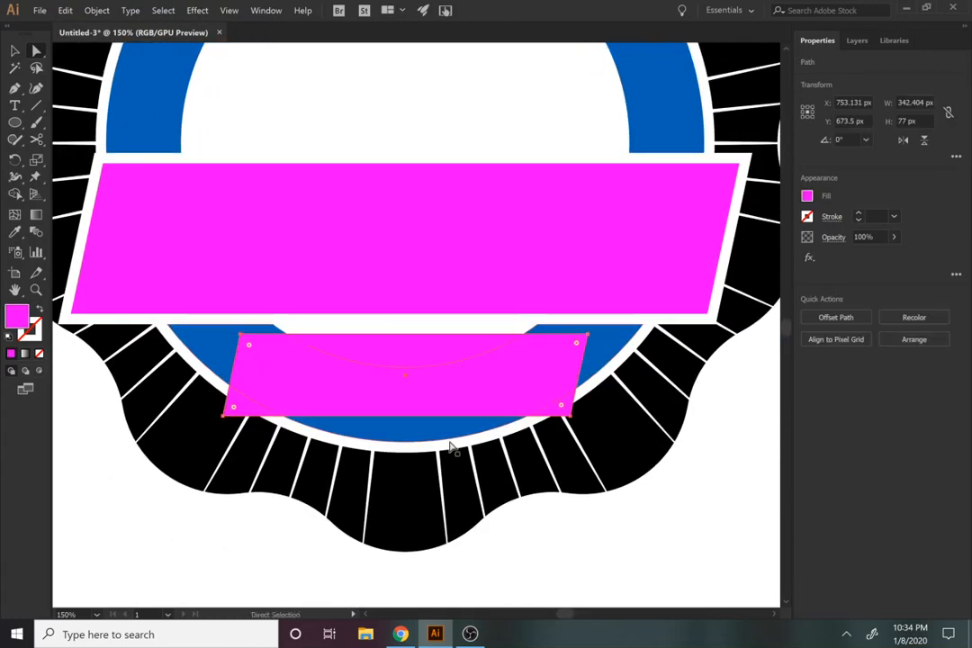
{"action": "left_click", "coordinate": [97, 10]}
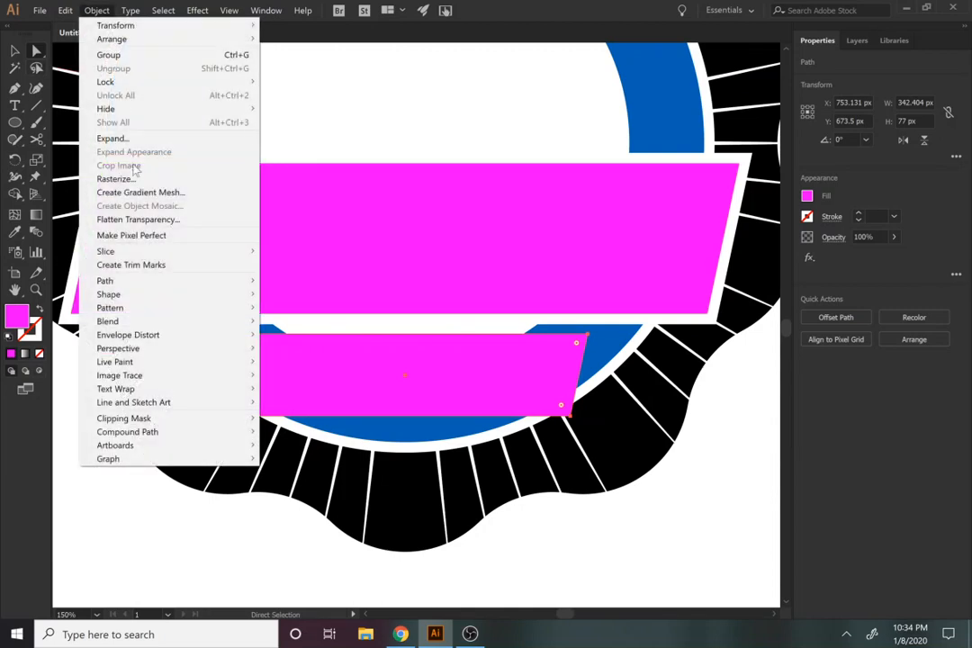
{"action": "mouse_move", "coordinate": [131, 283]}
{"action": "left_click", "coordinate": [275, 325]}
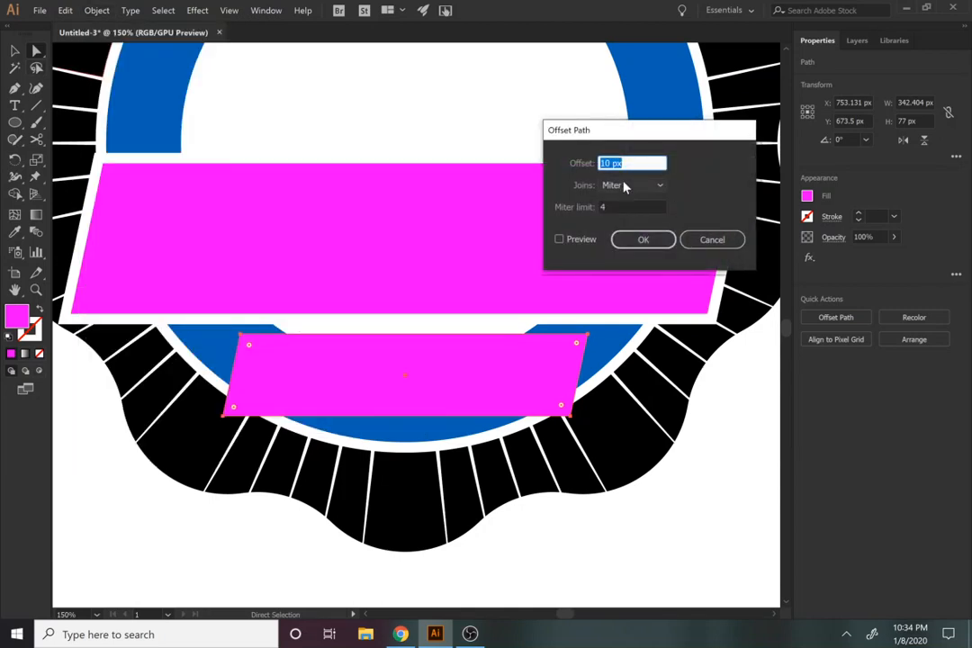
{"action": "left_click", "coordinate": [636, 239]}
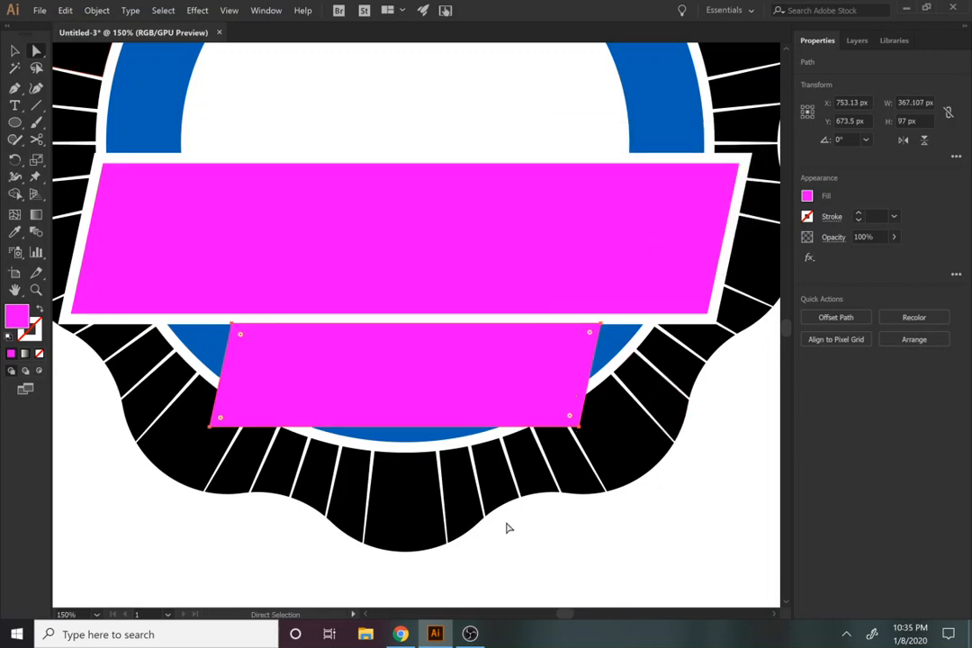
Step: Subtract the small banner's offset shape from the wide black ring segment at its lower right corner with Minus Front
{"action": "key", "text": "v"}
{"action": "key", "text": "a"}
{"action": "left_click", "coordinate": [618, 456], "text": "shift"}
{"action": "left_click", "coordinate": [830, 378]}
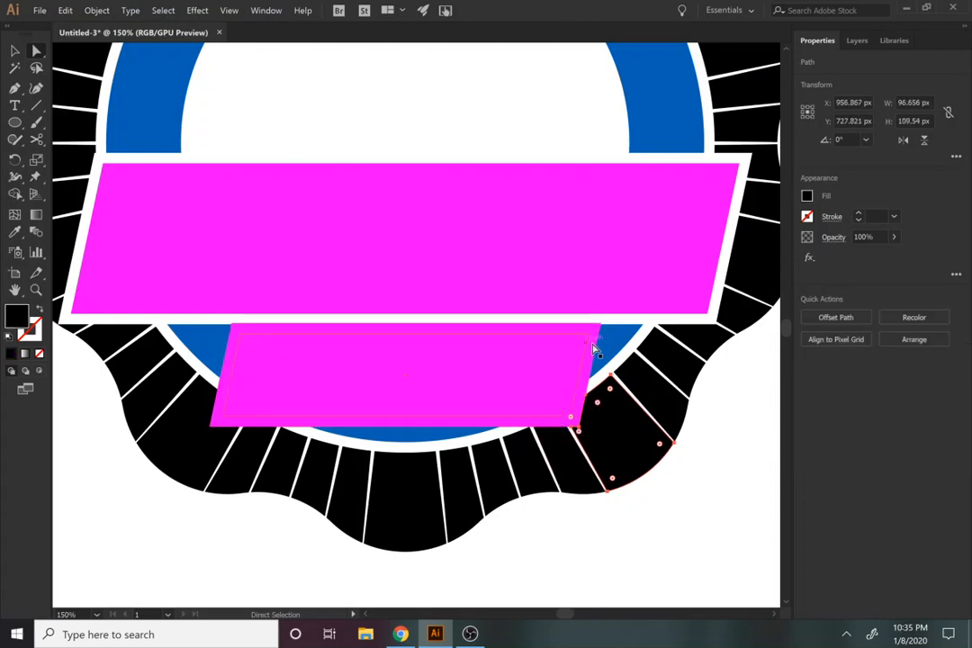
Step: Subtract the small banner's offset shape from the narrow black segment beside the wide one at its lower right corner with Minus Front
{"action": "left_click", "coordinate": [597, 345]}
{"action": "left_click", "coordinate": [563, 465], "text": "shift"}
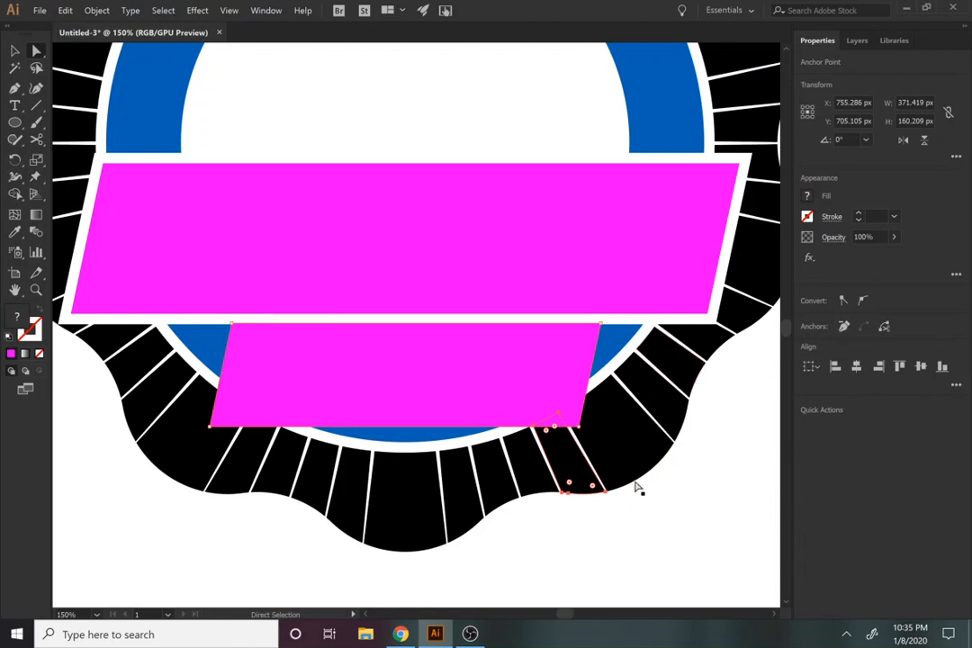
{"action": "key", "text": "v"}
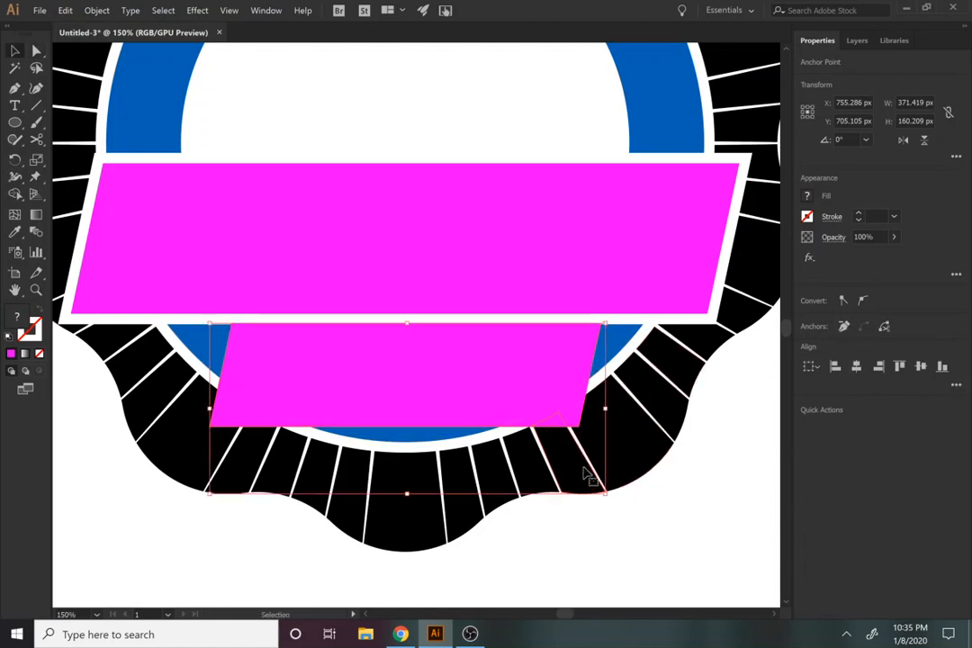
{"action": "left_click", "coordinate": [590, 389], "text": "shift"}
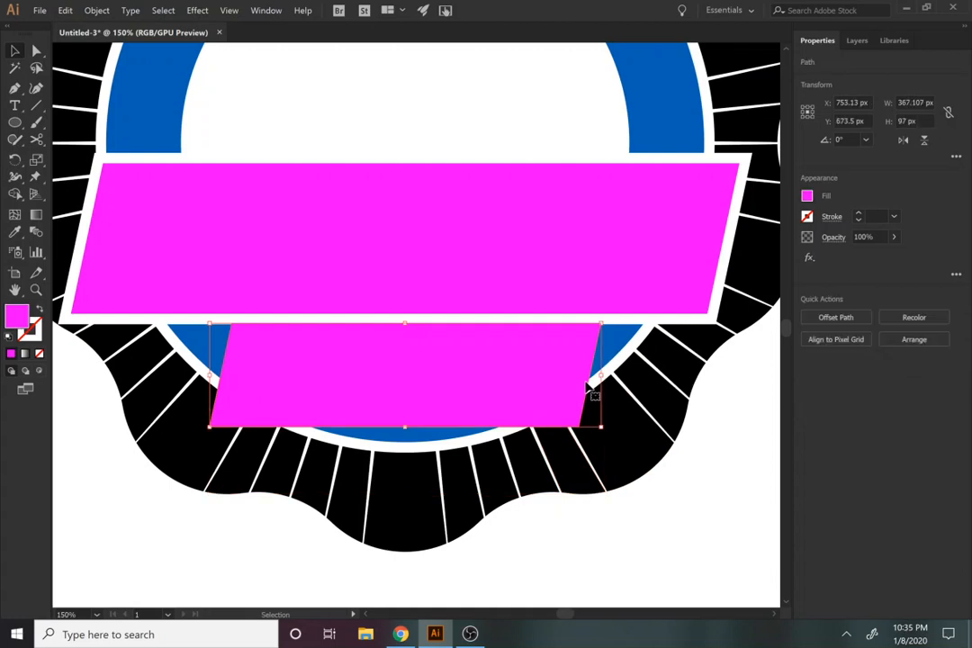
{"action": "key", "text": "a"}
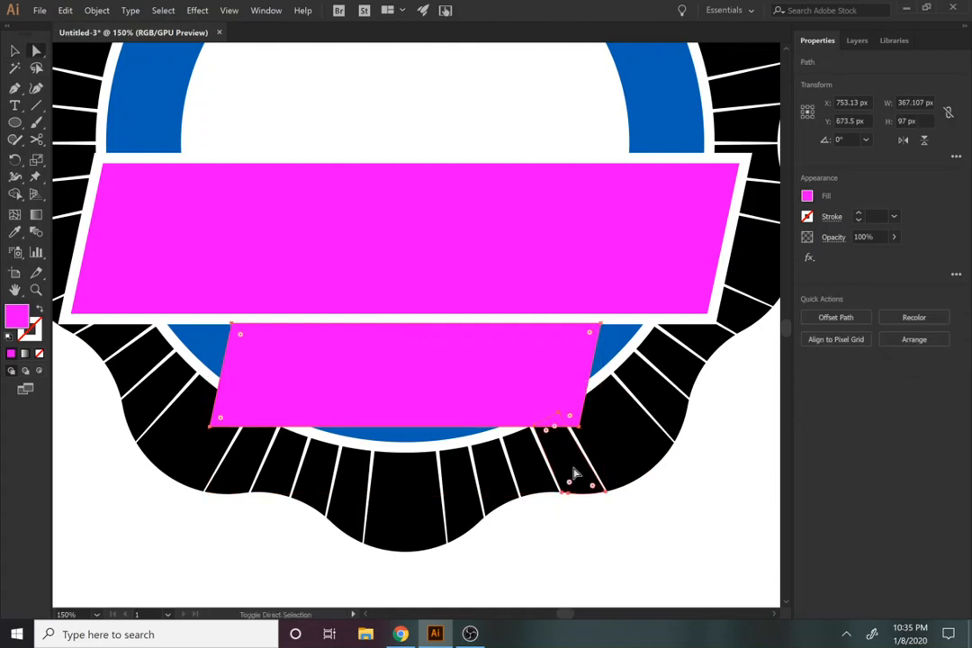
{"action": "left_click", "coordinate": [830, 377]}
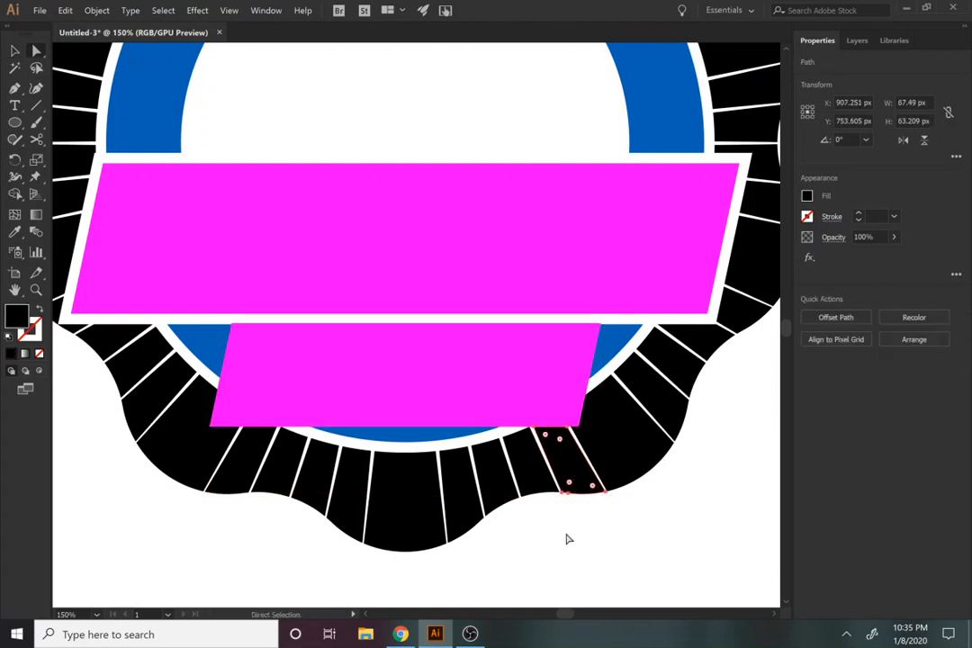
{"action": "left_click", "coordinate": [212, 425]}
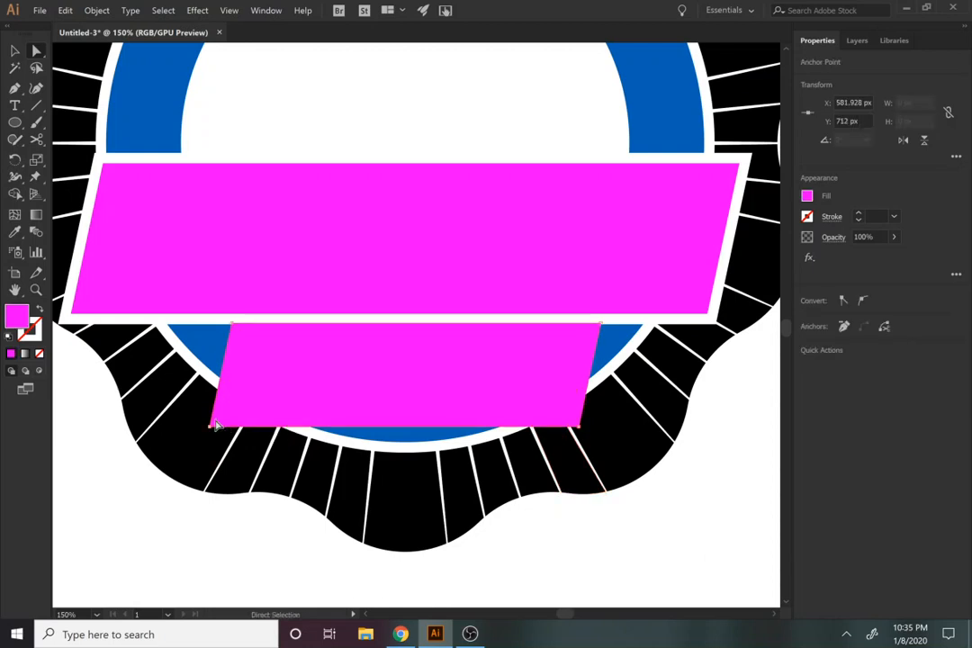
{"action": "left_click", "coordinate": [215, 421], "text": "shift"}
{"action": "left_click", "coordinate": [196, 450], "text": "shift"}
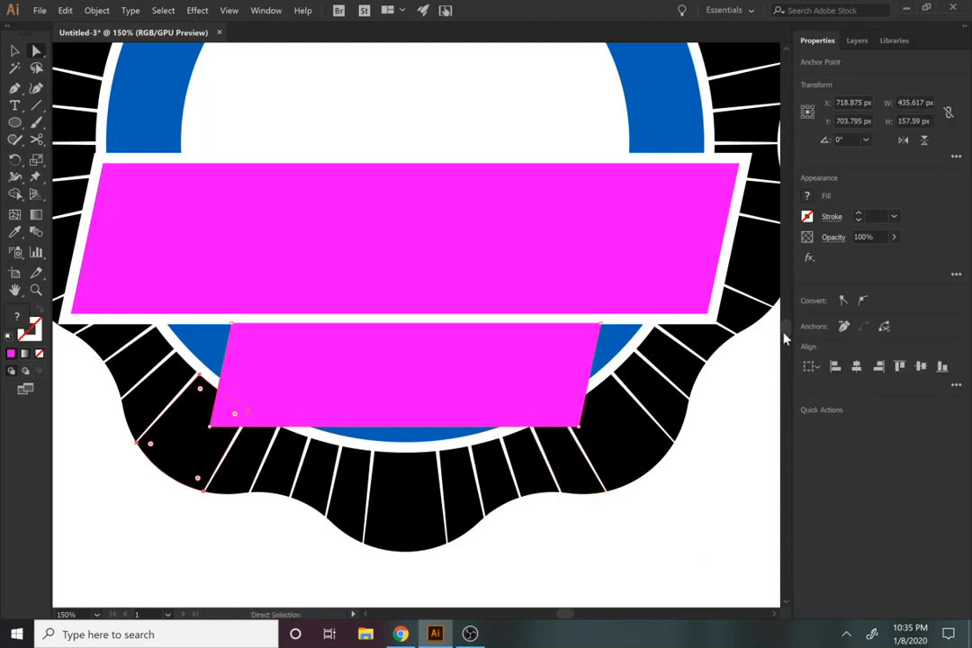
{"action": "left_click", "coordinate": [669, 575]}
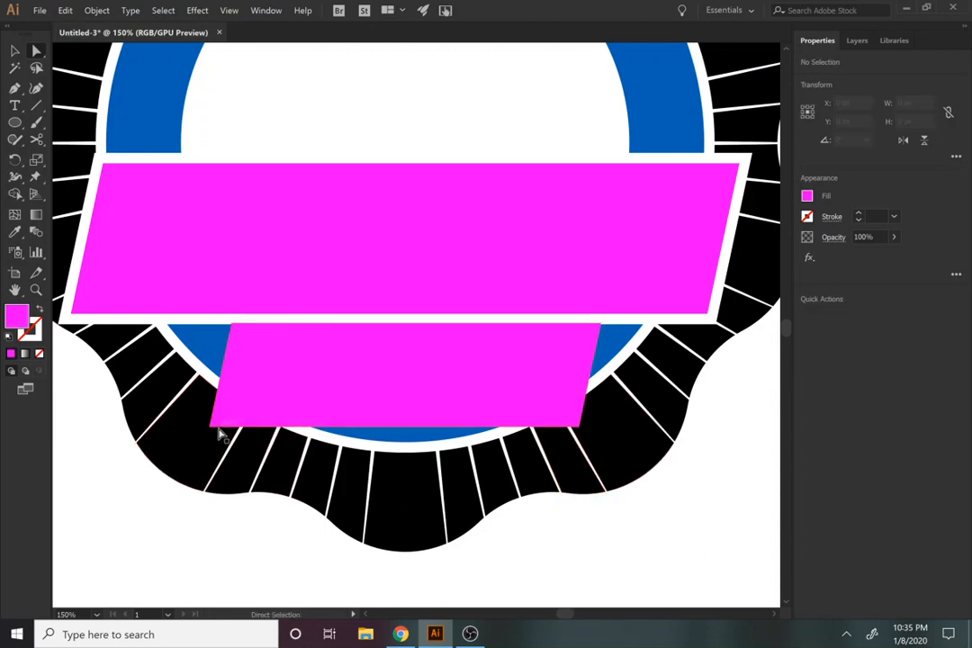
{"action": "left_click", "coordinate": [193, 441]}
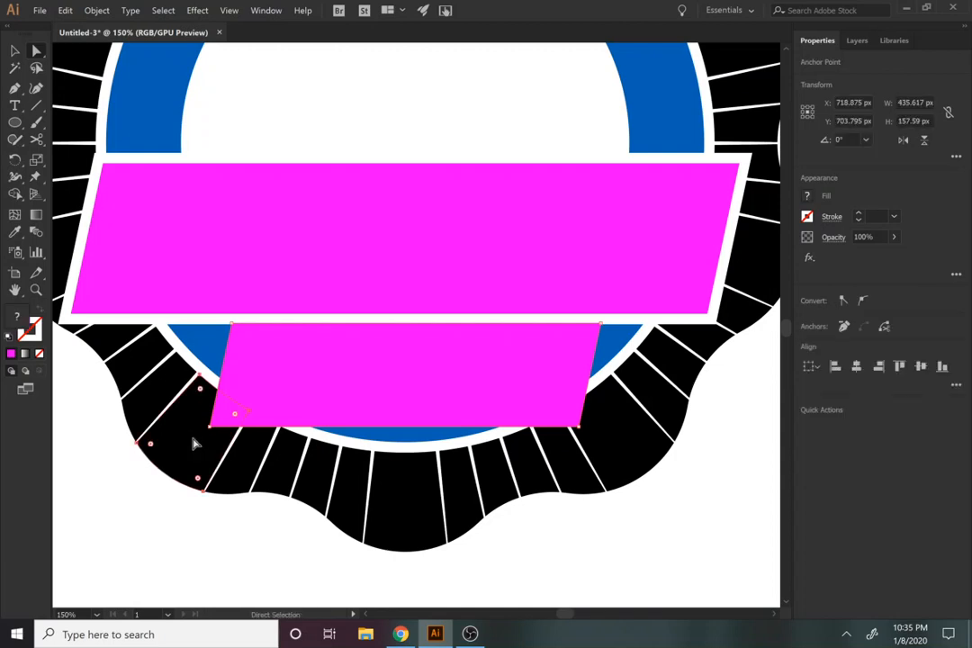
{"action": "key", "text": "v"}
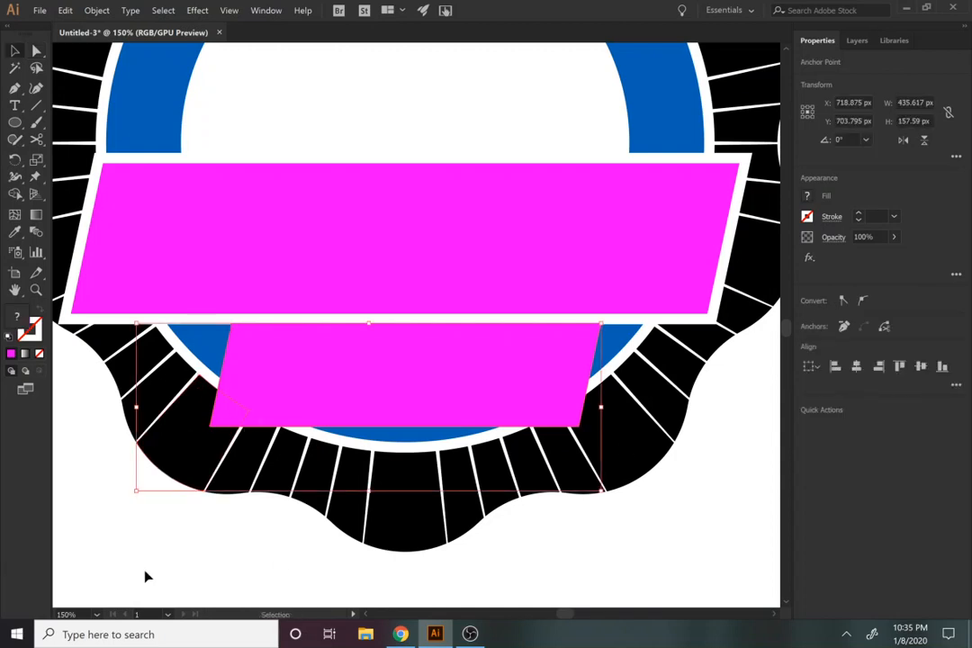
{"action": "left_click", "coordinate": [205, 529]}
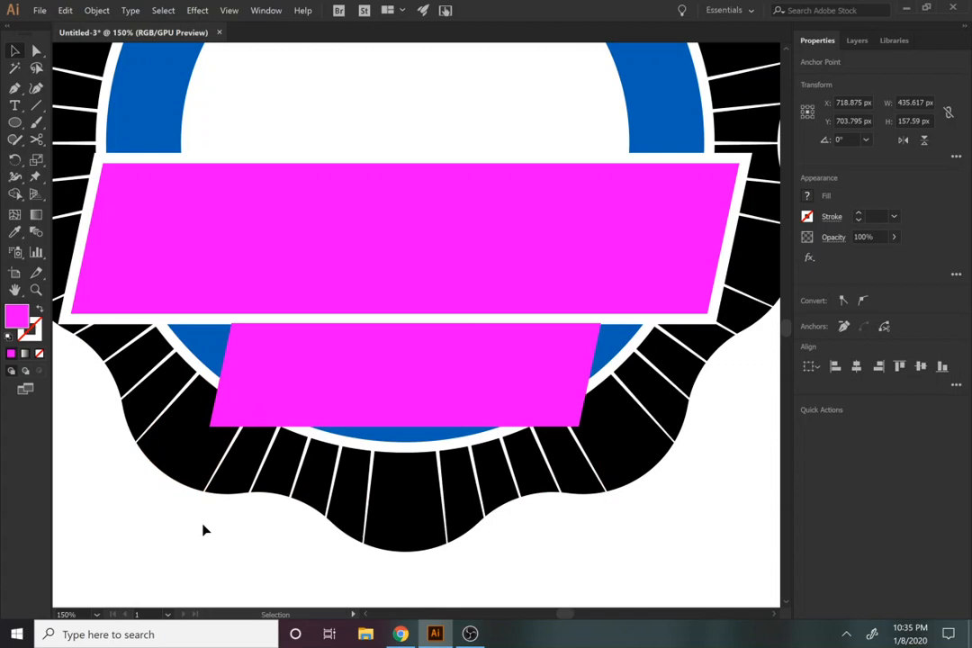
Step: Subtract the small banner's offset shape from the wide black ring segment at its lower left corner with Minus Front
{"action": "left_click", "coordinate": [218, 429]}
{"action": "key", "text": "ctrl"}
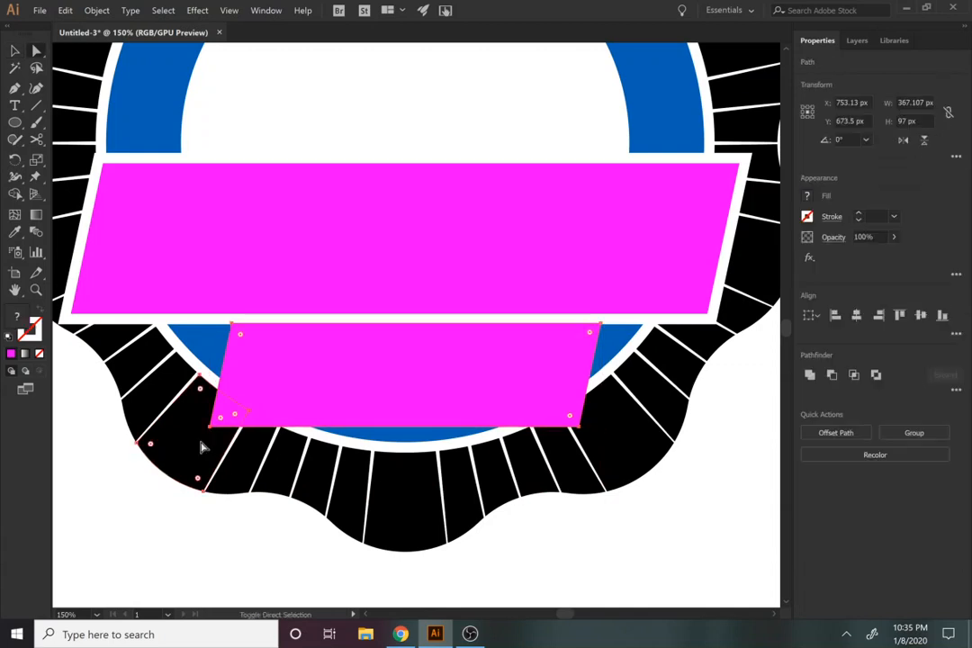
{"action": "left_click", "coordinate": [203, 447], "text": "shift"}
{"action": "left_click", "coordinate": [832, 376]}
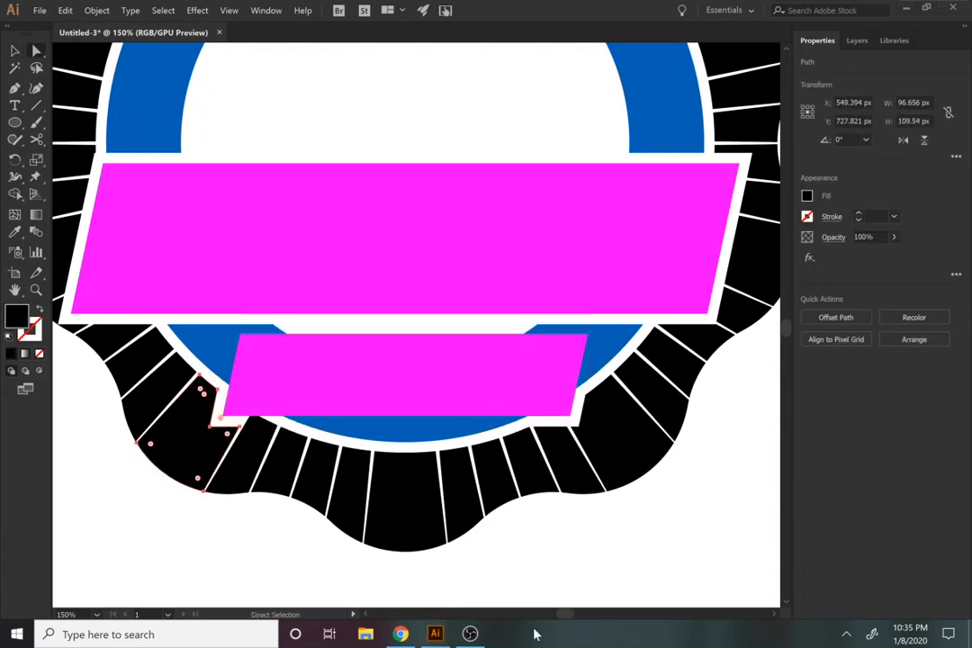
Step: Offset the small banner by 10 px with mitered joins and subtract that shape from the narrow black segment near its lower left corner
{"action": "left_click", "coordinate": [351, 386]}
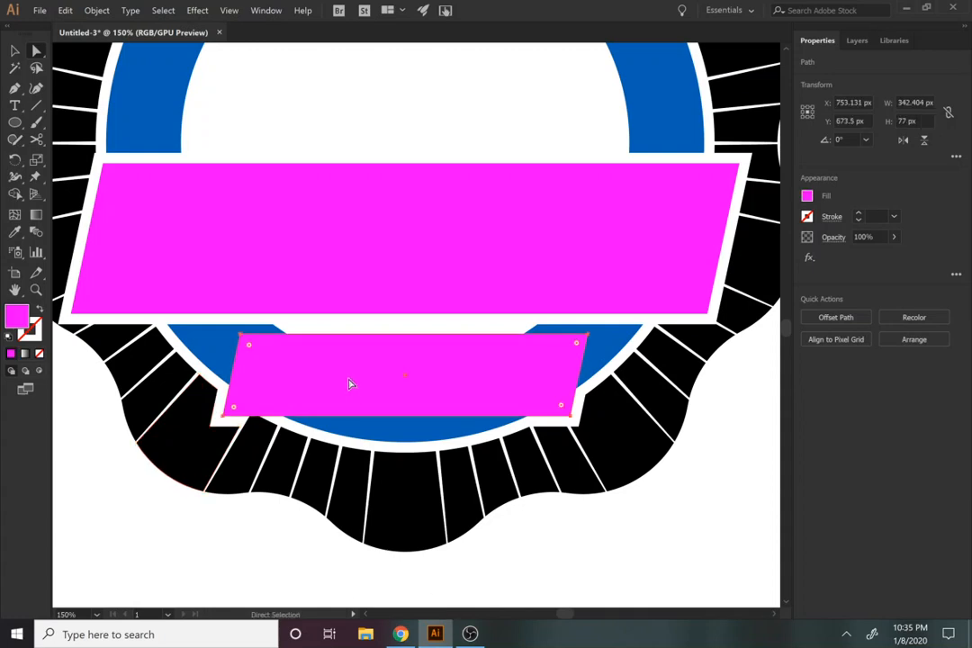
{"action": "key", "text": "a"}
{"action": "left_click", "coordinate": [88, 11]}
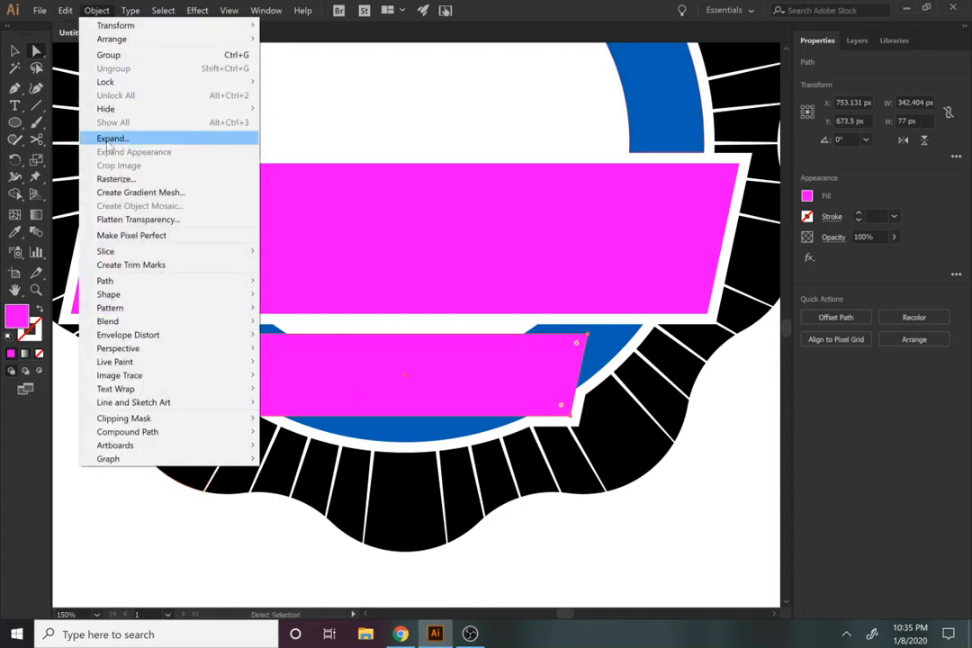
{"action": "mouse_move", "coordinate": [207, 280]}
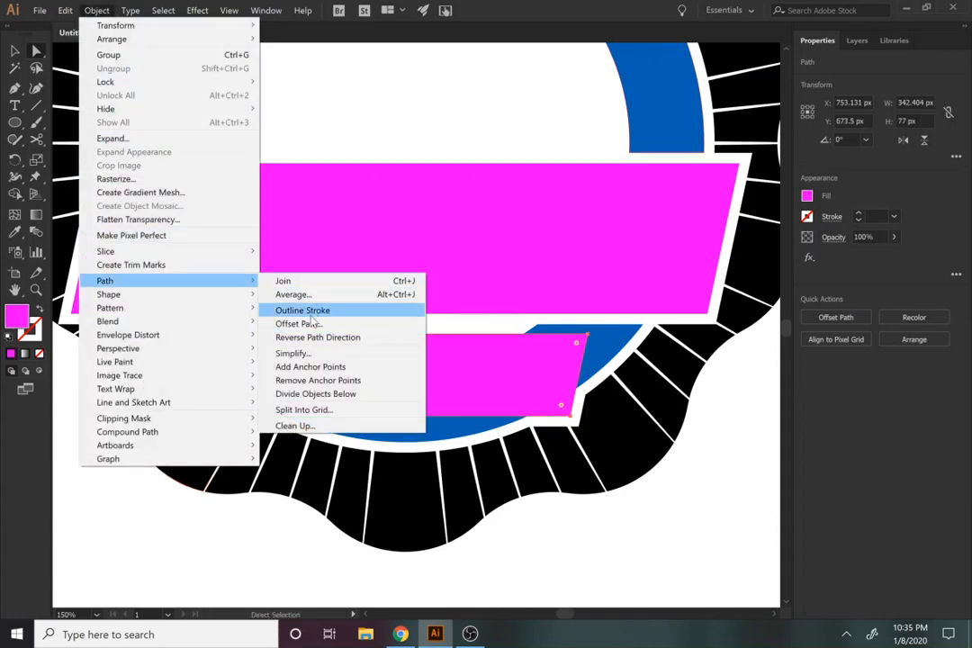
{"action": "left_click", "coordinate": [308, 323]}
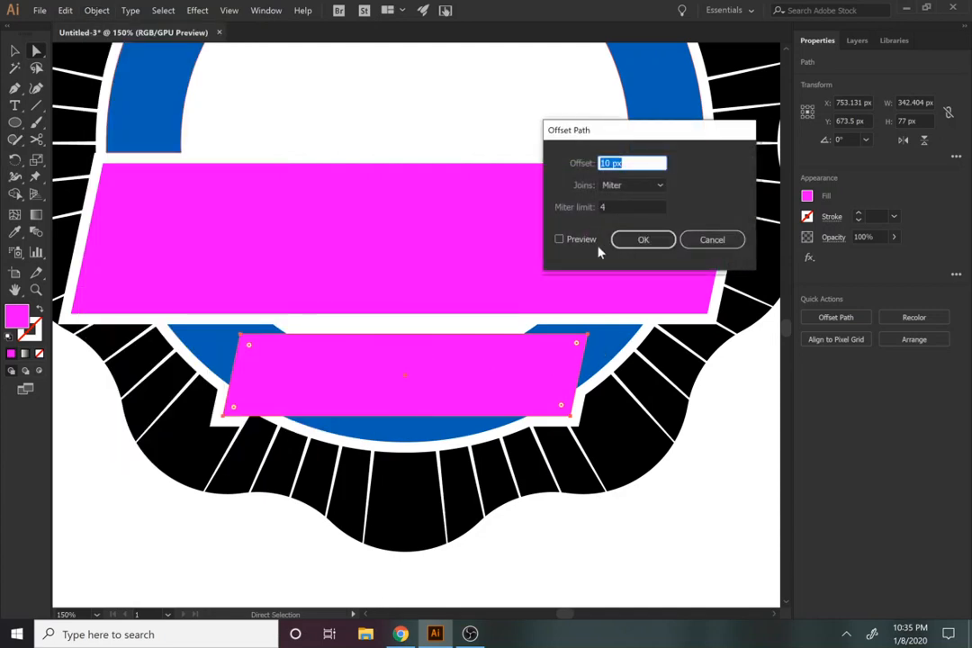
{"action": "left_click", "coordinate": [566, 240]}
{"action": "left_click", "coordinate": [640, 240]}
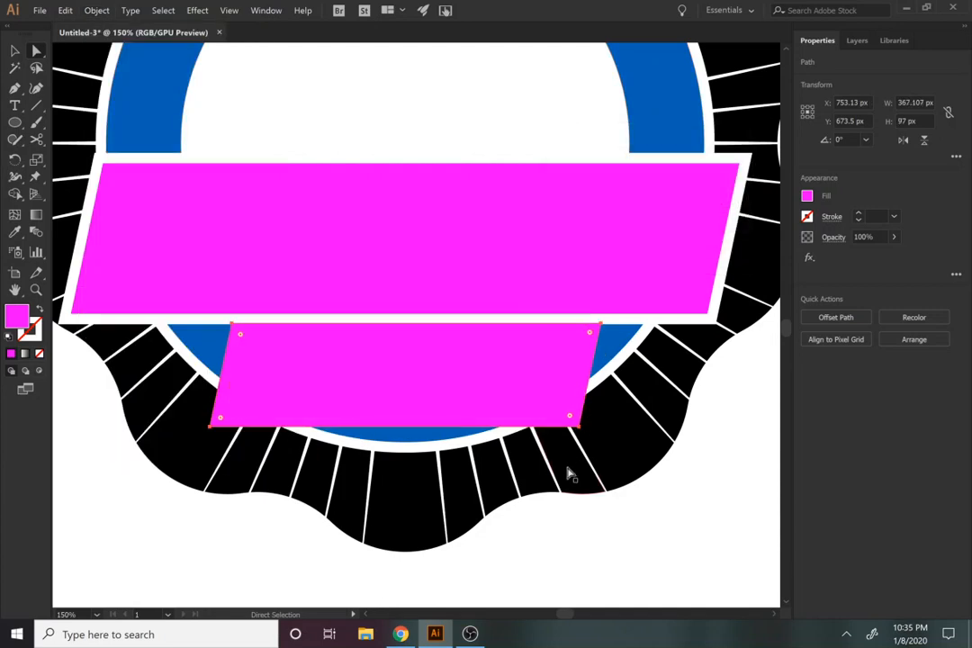
{"action": "left_click", "coordinate": [238, 477], "text": "shift"}
{"action": "left_click", "coordinate": [835, 387]}
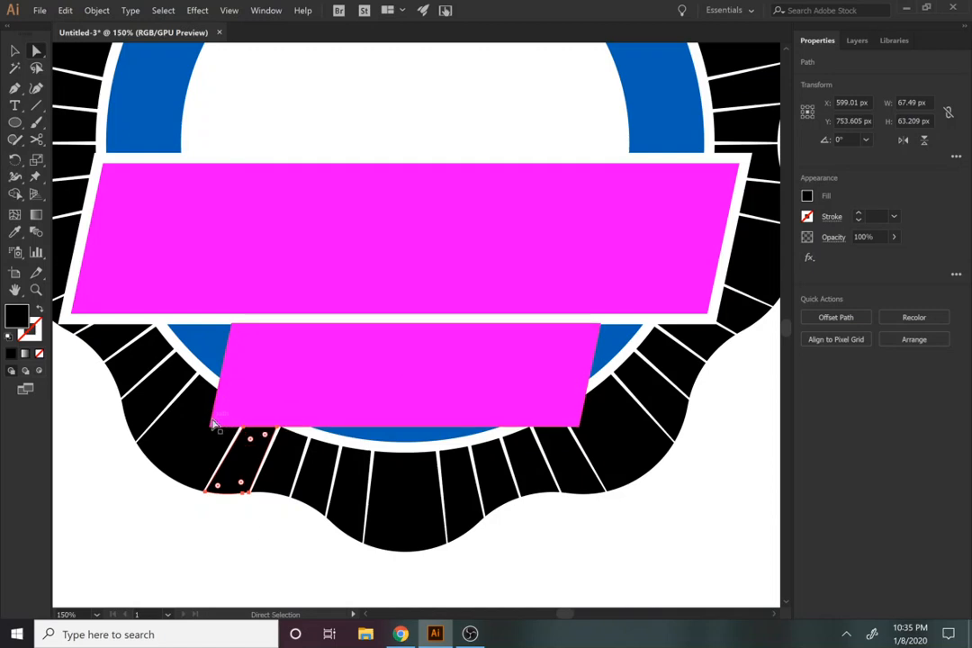
Step: Subtract the small banner's offset shape from the lower part of the blue ring with Minus Front
{"action": "left_click", "coordinate": [205, 370]}
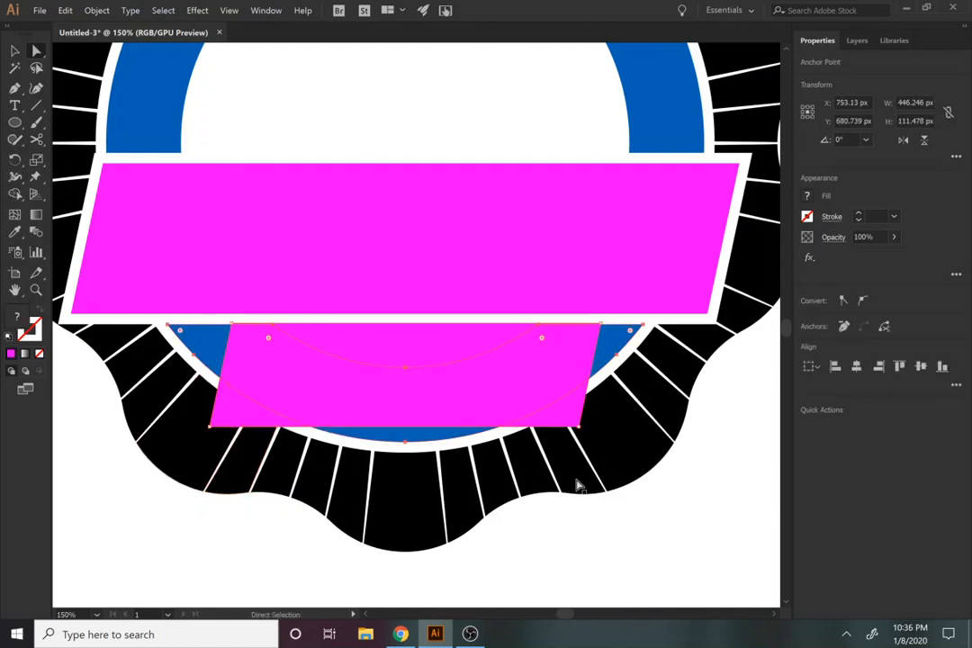
{"action": "key", "text": "v"}
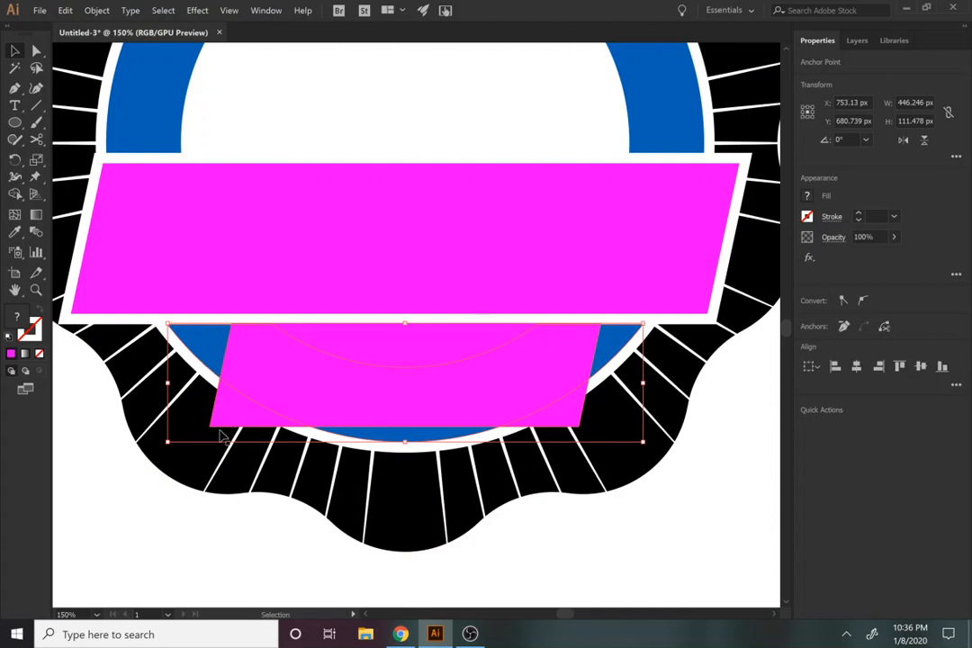
{"action": "left_click", "coordinate": [219, 536]}
{"action": "key", "text": "a"}
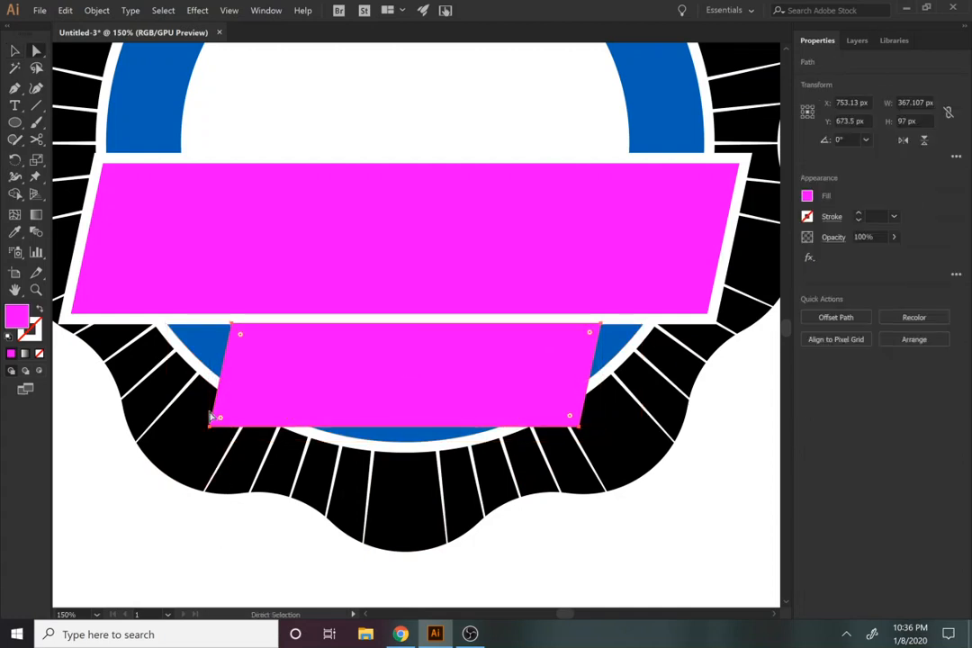
{"action": "left_click", "coordinate": [206, 358], "text": "shift"}
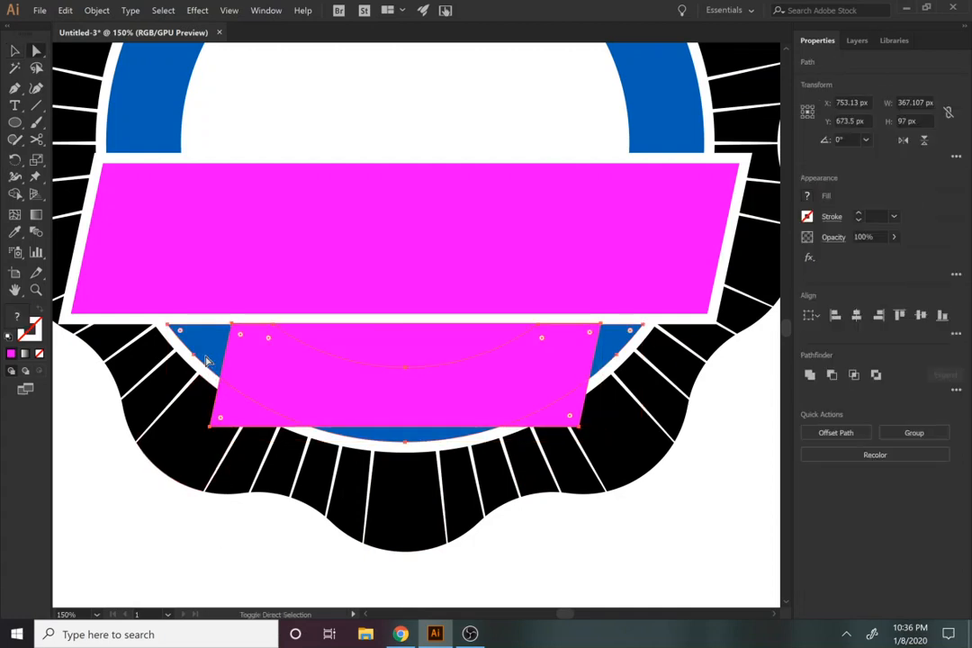
{"action": "left_click", "coordinate": [832, 375]}
Step: Select all pieces of the badge and merge them into one group with Unite
{"action": "left_click", "coordinate": [580, 580]}
{"action": "left_click_drag", "start_coordinate": [581, 580], "coordinate": [298, 230]}
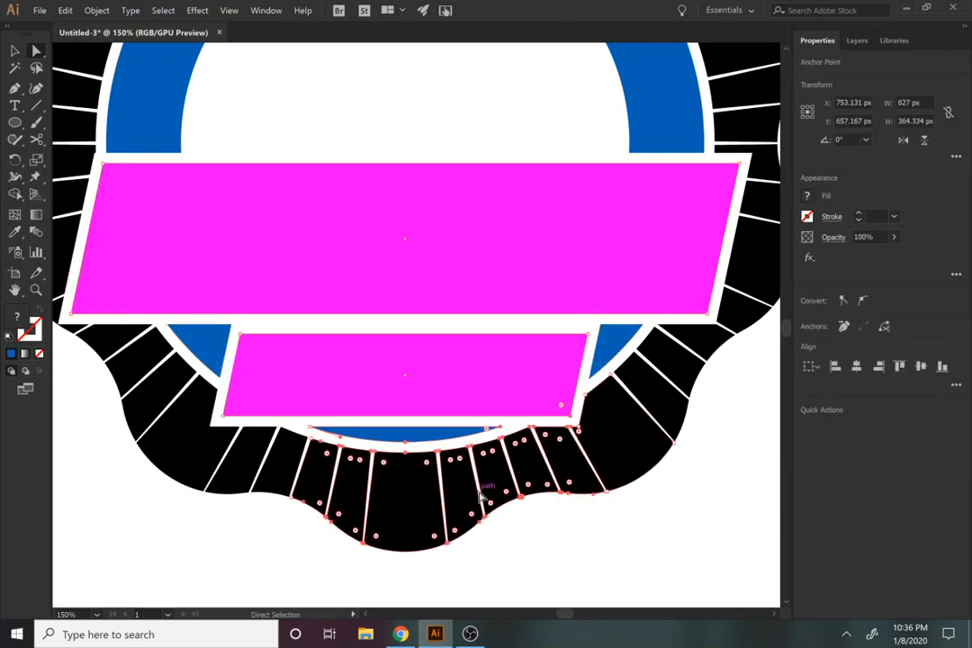
{"action": "key", "text": "z"}
{"action": "left_click", "coordinate": [479, 538], "text": "alt"}
{"action": "left_click", "coordinate": [478, 537], "text": "alt"}
{"action": "left_click", "coordinate": [479, 538], "text": "alt"}
{"action": "key", "text": "space"}
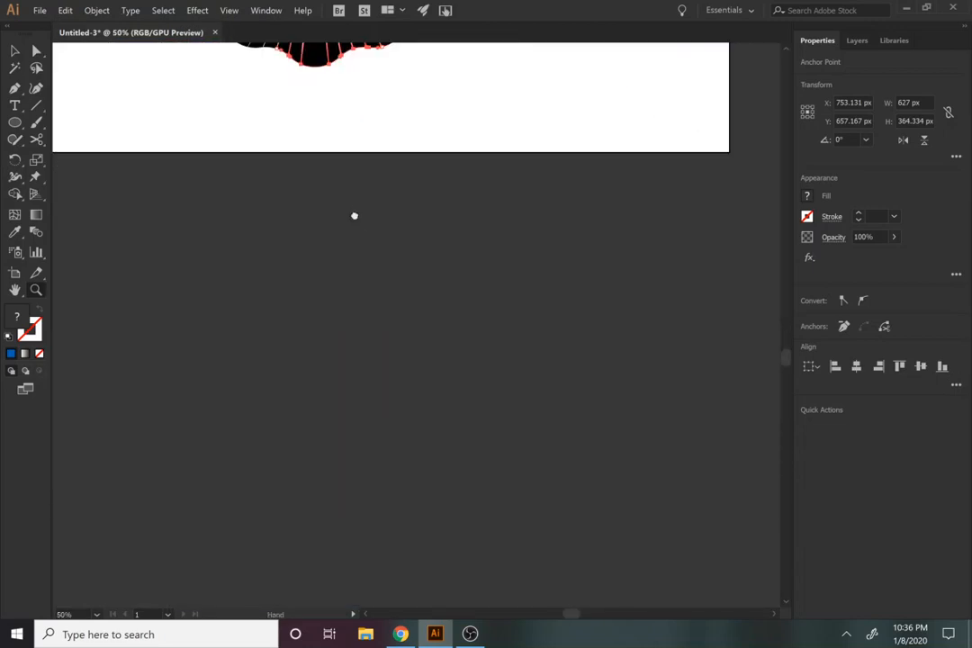
{"action": "left_click_drag", "start_coordinate": [349, 215], "coordinate": [484, 608]}
{"action": "key", "text": "v"}
{"action": "left_click_drag", "start_coordinate": [547, 545], "coordinate": [240, 193]}
{"action": "left_click", "coordinate": [810, 375]}
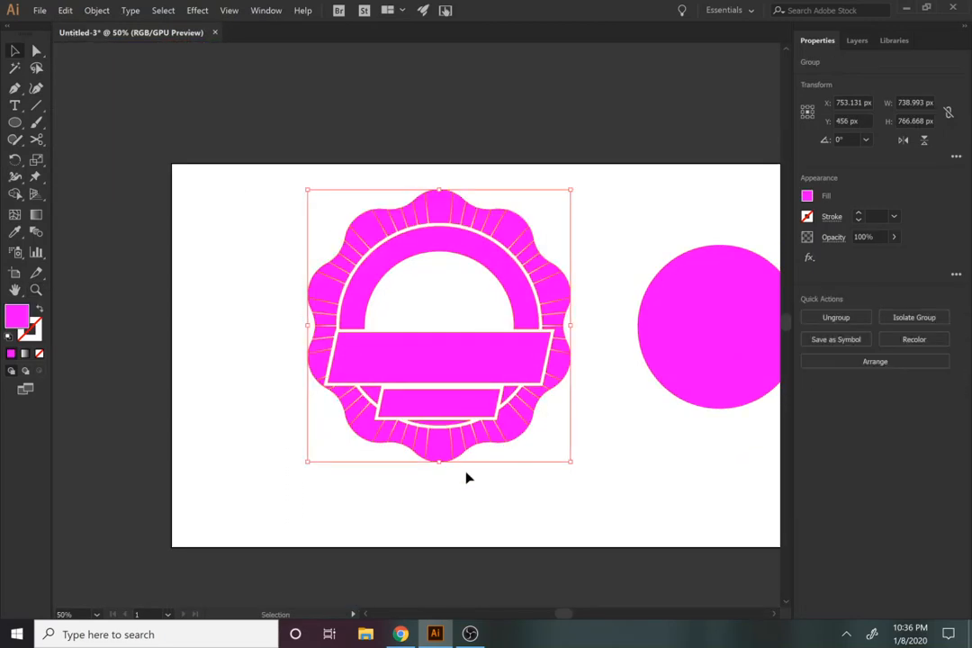
Step: Change the fill of the united badge to blue and deselect it
{"action": "left_click", "coordinate": [806, 195]}
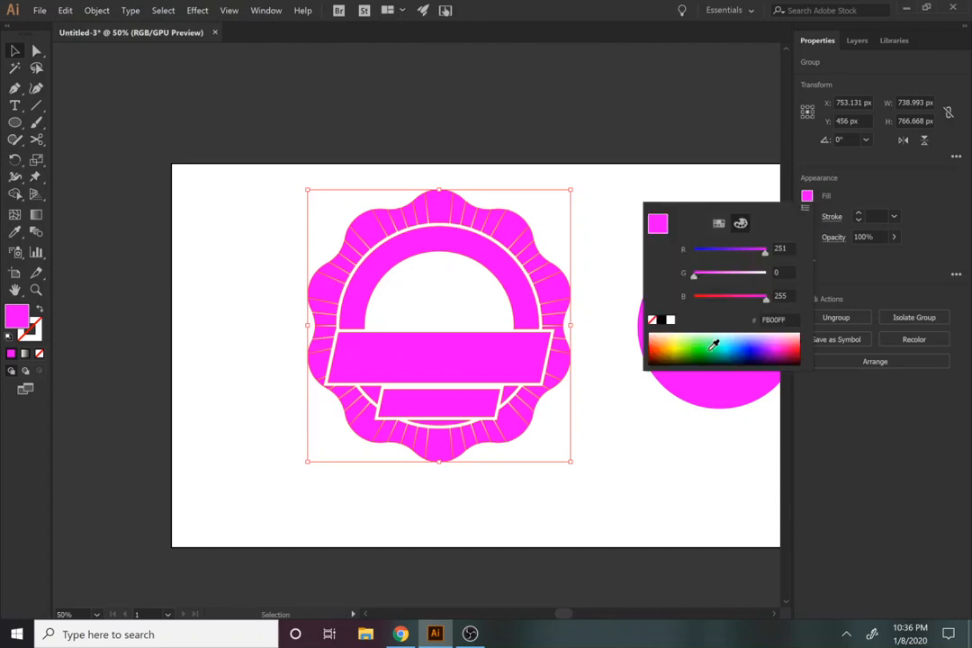
{"action": "left_click", "coordinate": [746, 347]}
{"action": "left_click", "coordinate": [602, 463]}
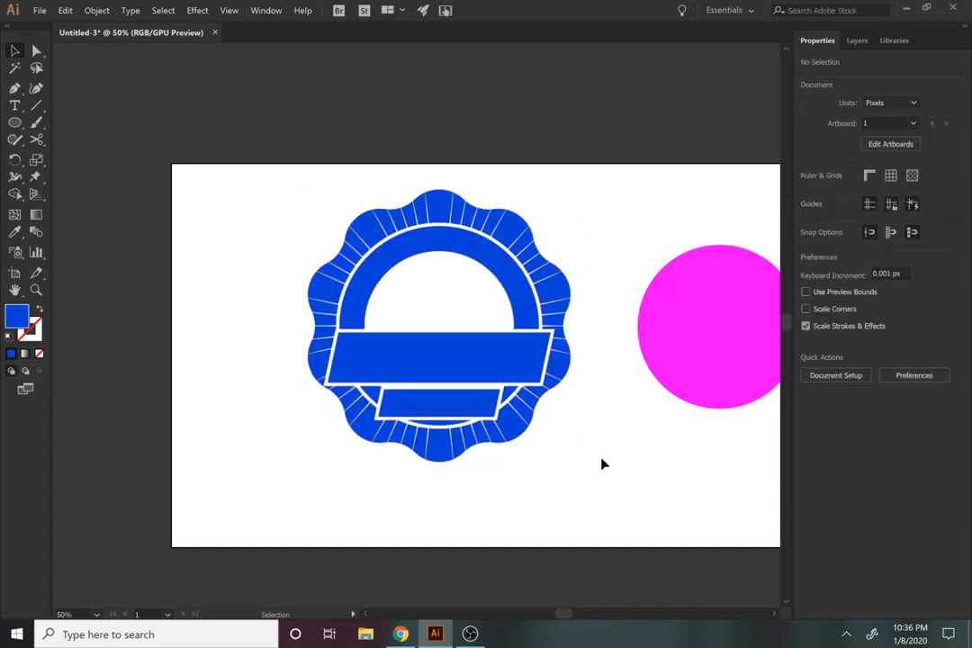
Step: Isolate the badge group so its individual shapes can be edited
{"action": "key", "text": "space"}
{"action": "left_click_drag", "start_coordinate": [601, 459], "coordinate": [575, 522]}
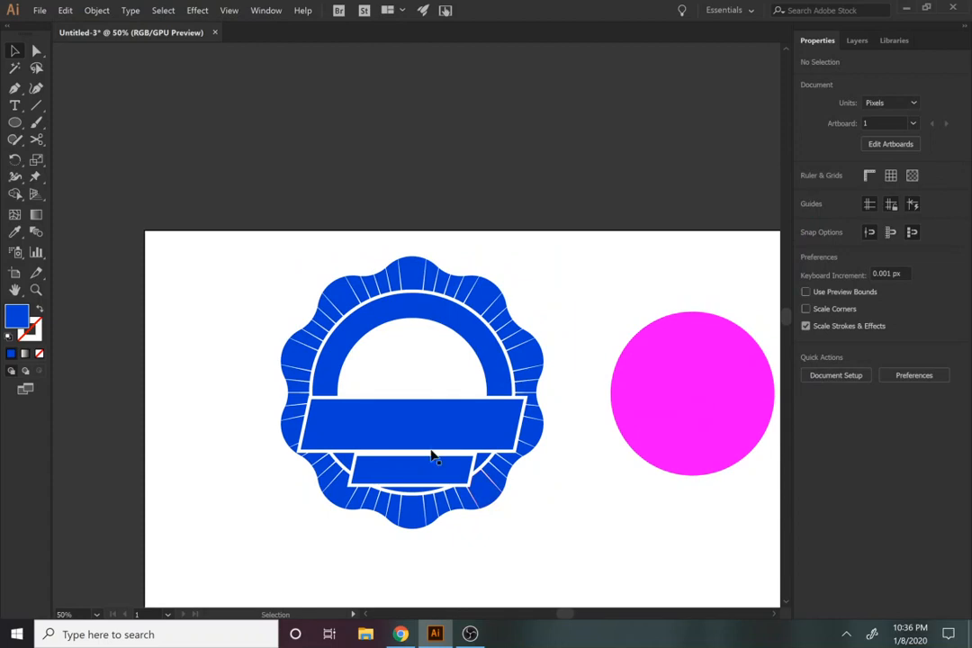
{"action": "left_click", "coordinate": [378, 439]}
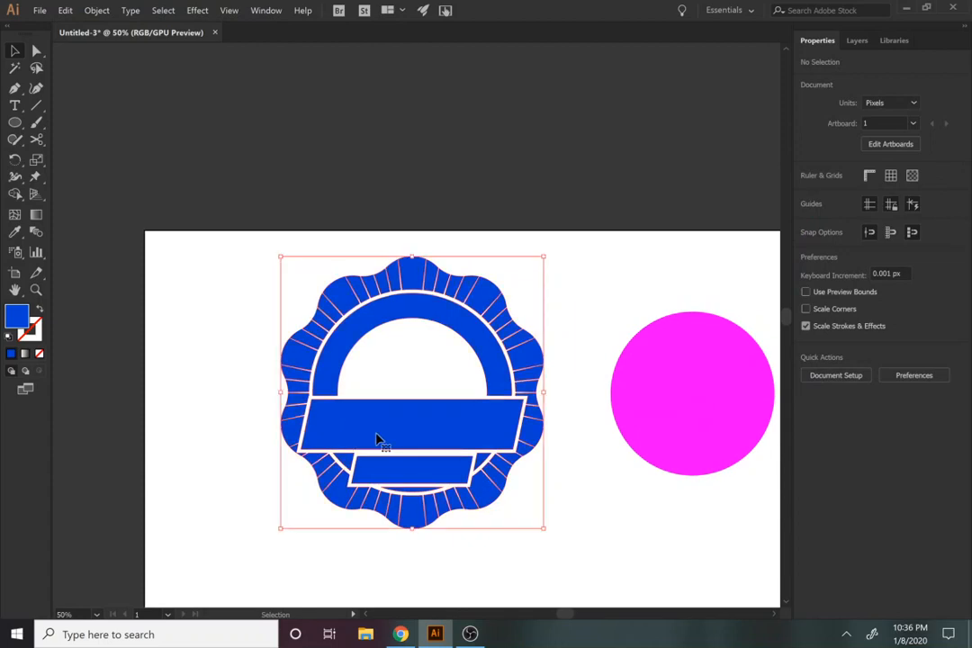
{"action": "left_click", "coordinate": [437, 542]}
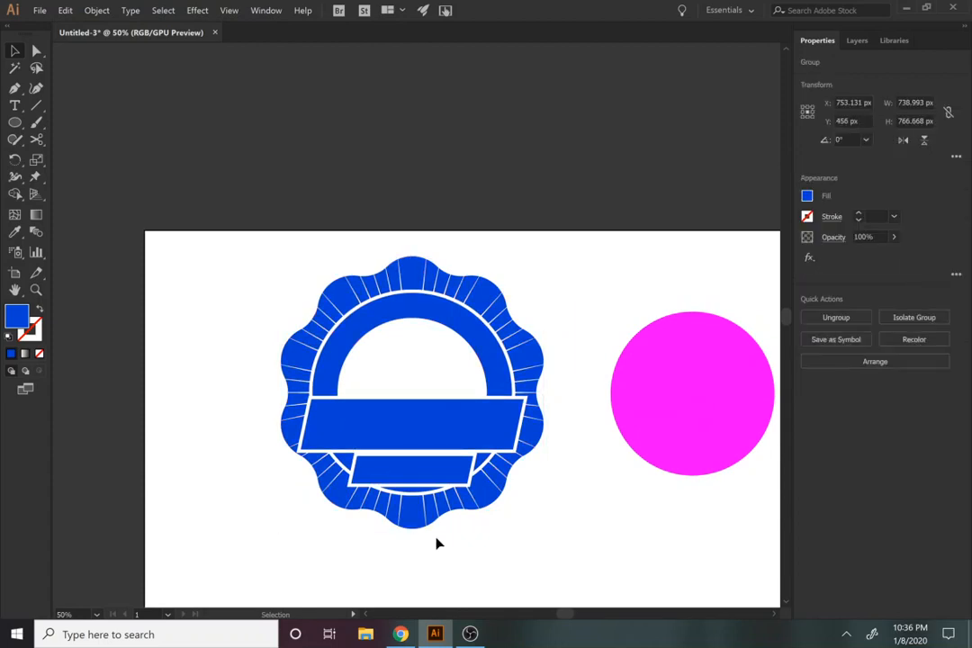
{"action": "double_click", "coordinate": [393, 437]}
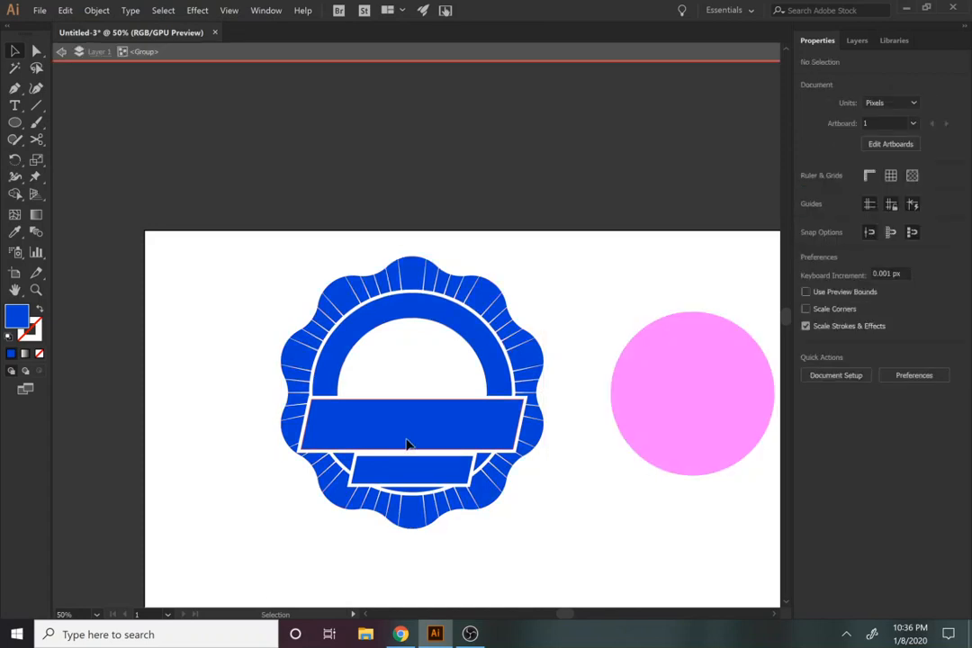
Step: Offset the large banner's path inward by -20 px with mitered joins
{"action": "left_click", "coordinate": [407, 445]}
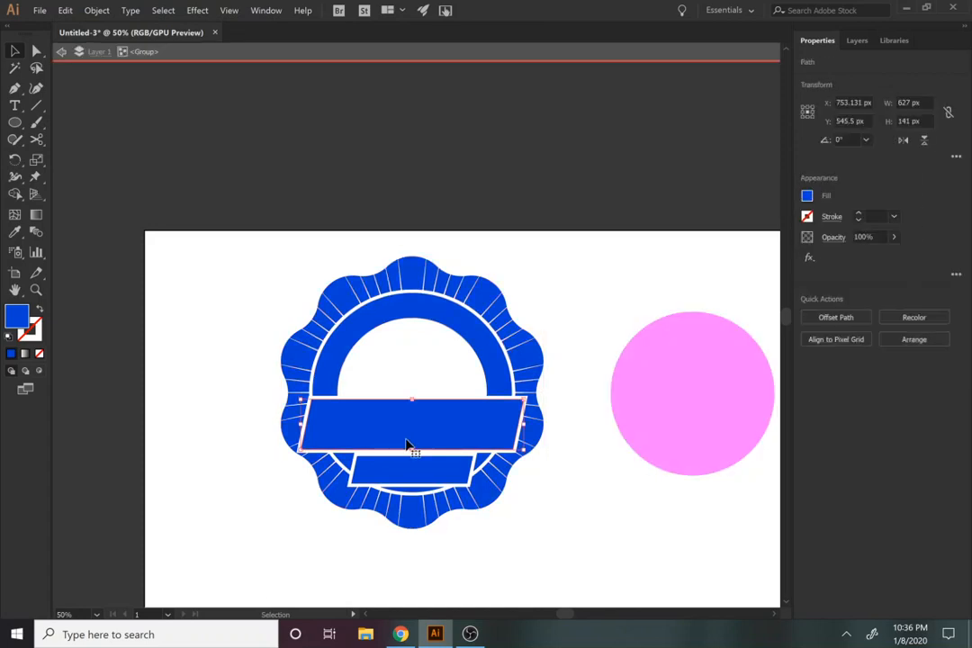
{"action": "left_click", "coordinate": [97, 10]}
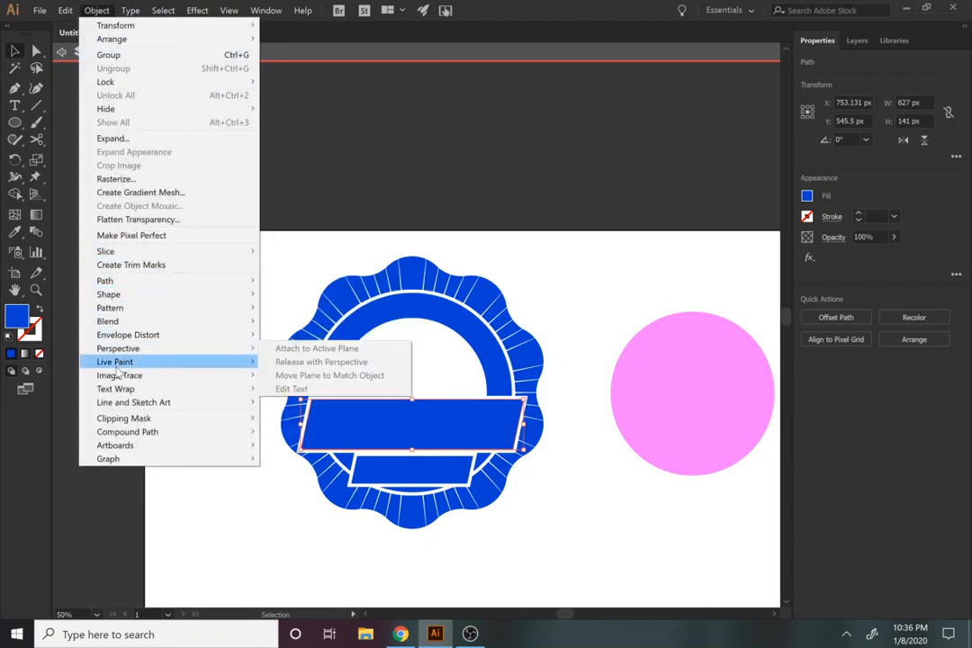
{"action": "mouse_move", "coordinate": [117, 281]}
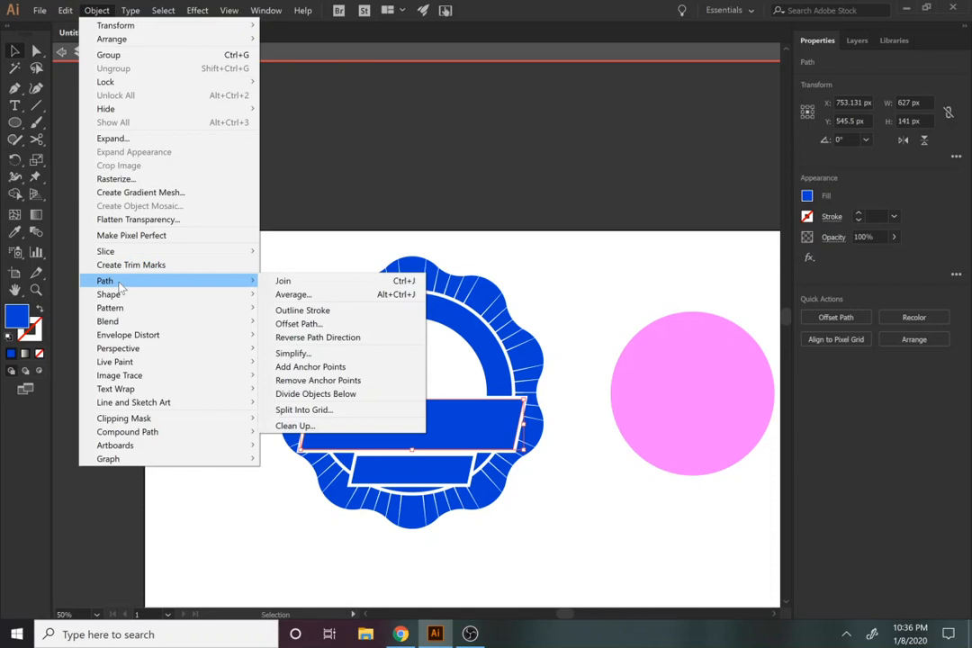
{"action": "left_click", "coordinate": [288, 323]}
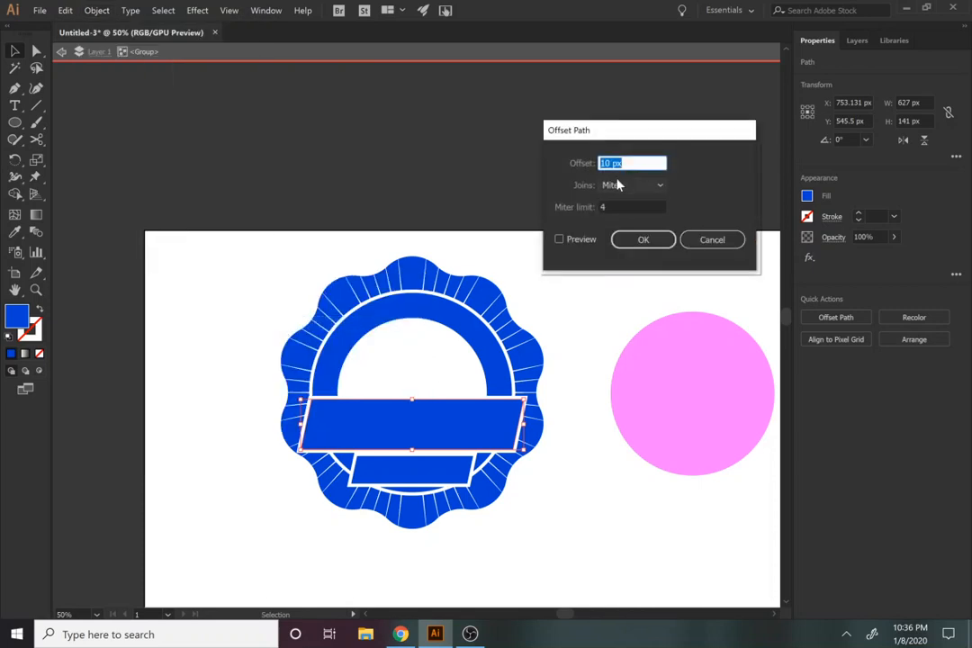
{"action": "type", "text": "20"}
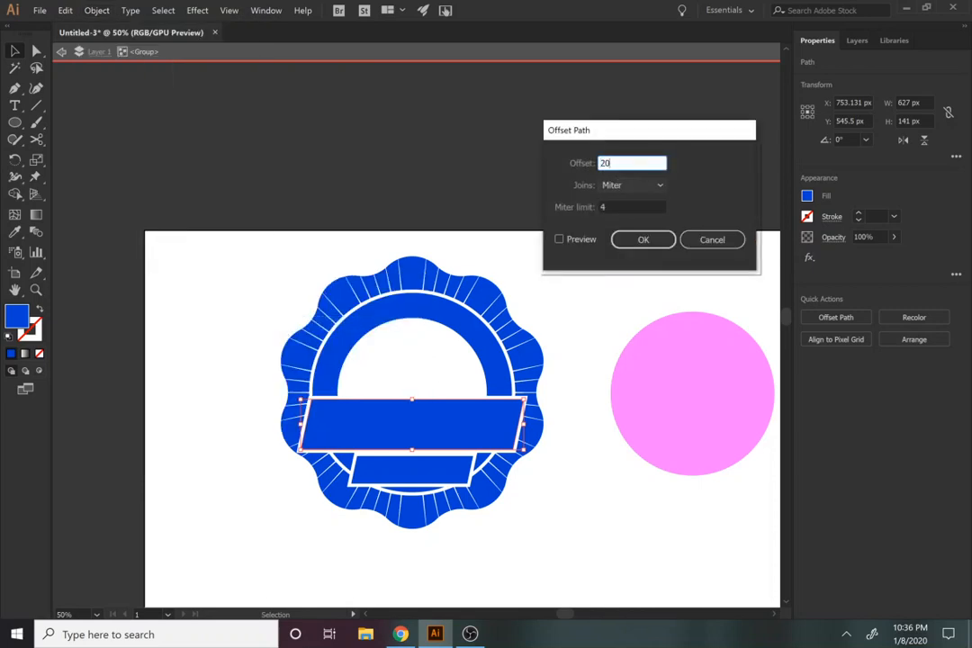
{"action": "left_click", "coordinate": [580, 241]}
{"action": "left_click", "coordinate": [601, 163]}
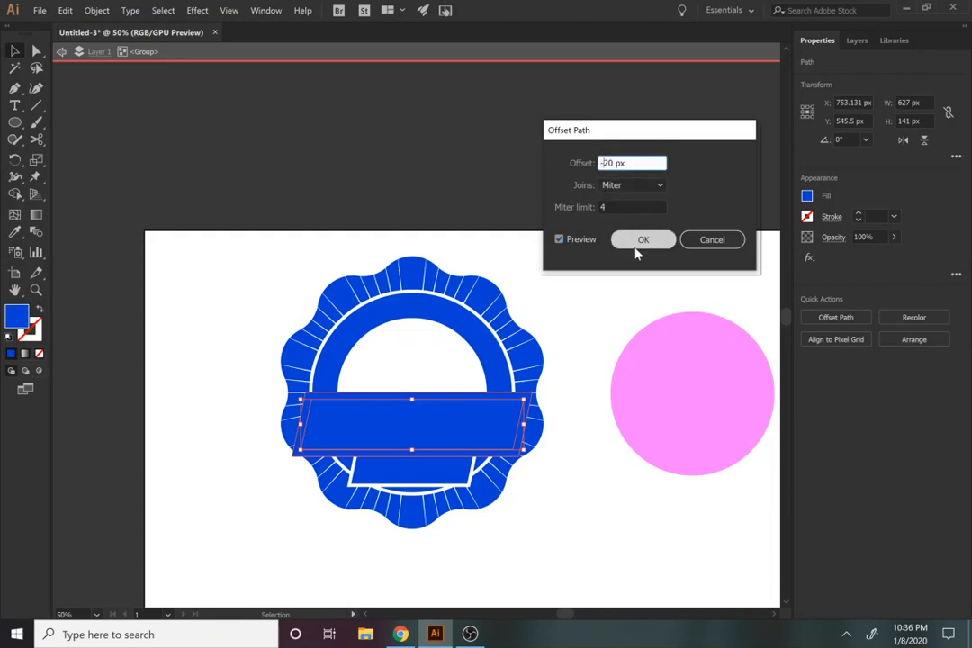
{"action": "left_click", "coordinate": [578, 241]}
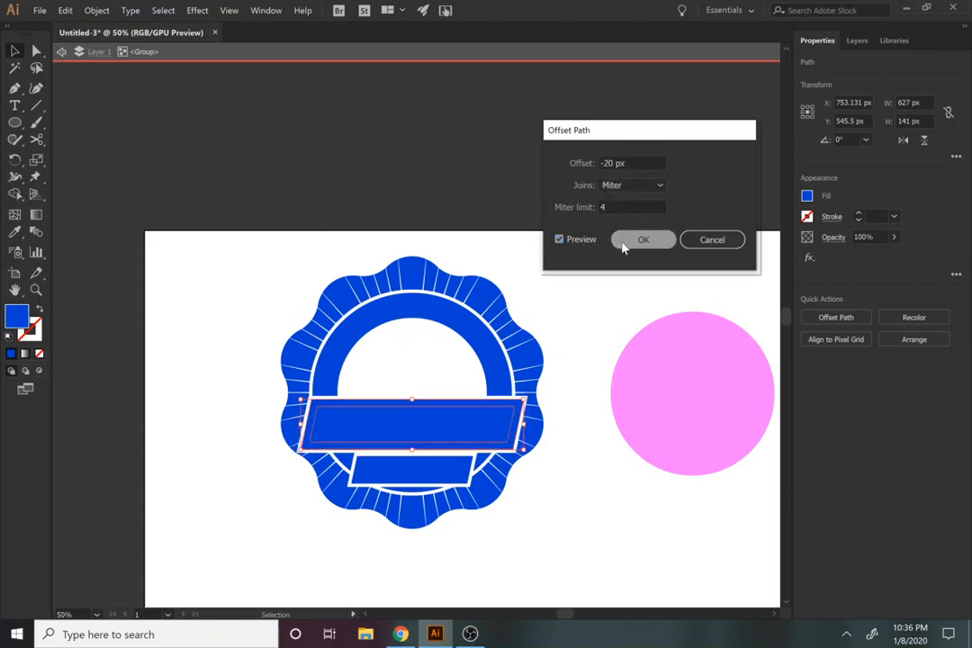
{"action": "left_click", "coordinate": [620, 243]}
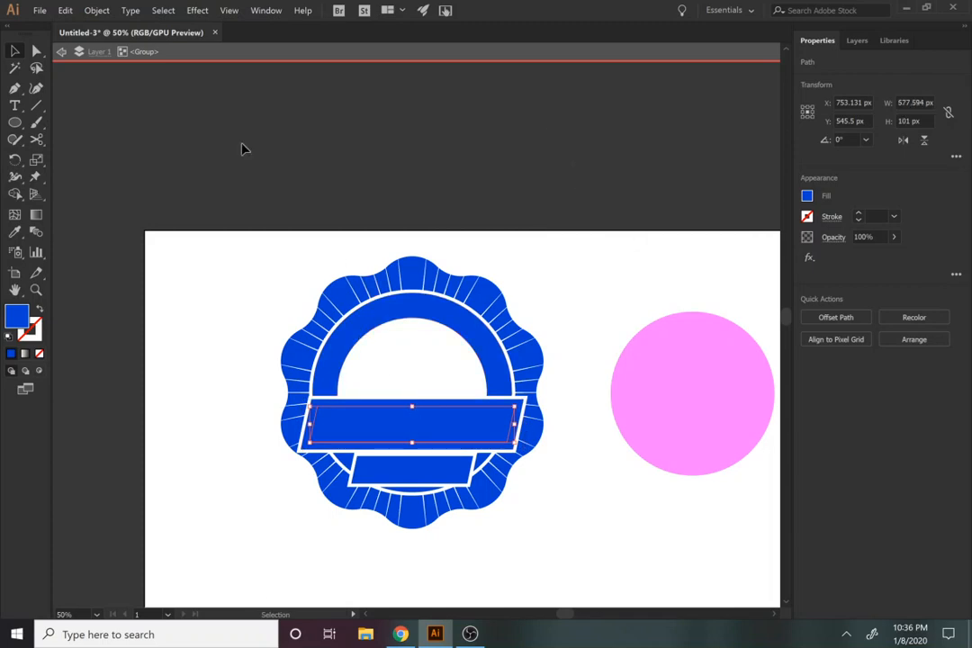
Step: Offset the large banner's inset shape inward by another -10 px with mitered joins
{"action": "left_click", "coordinate": [96, 11]}
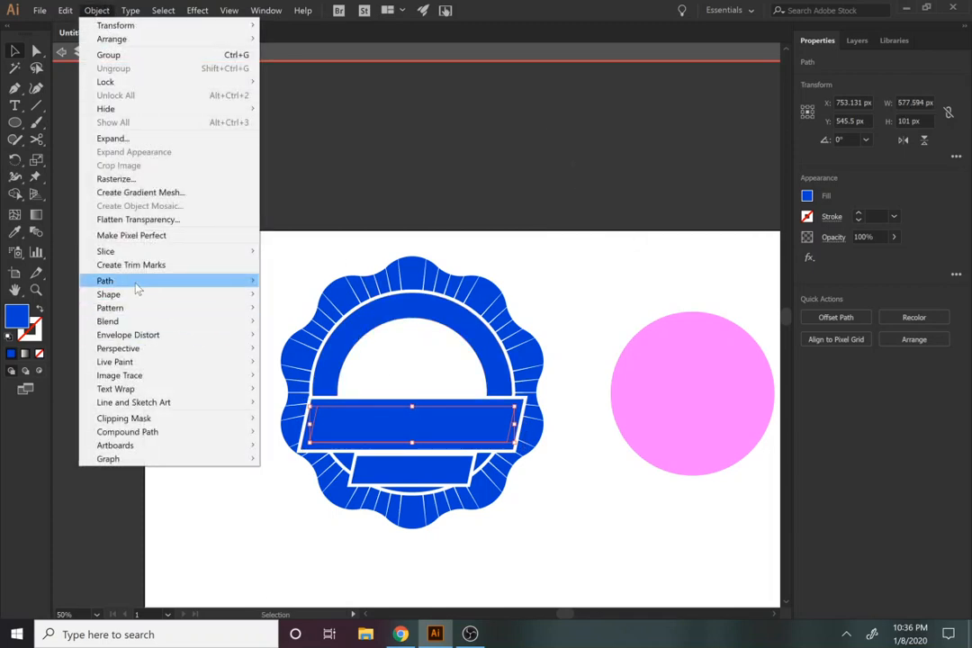
{"action": "mouse_move", "coordinate": [225, 281]}
{"action": "left_click", "coordinate": [297, 323]}
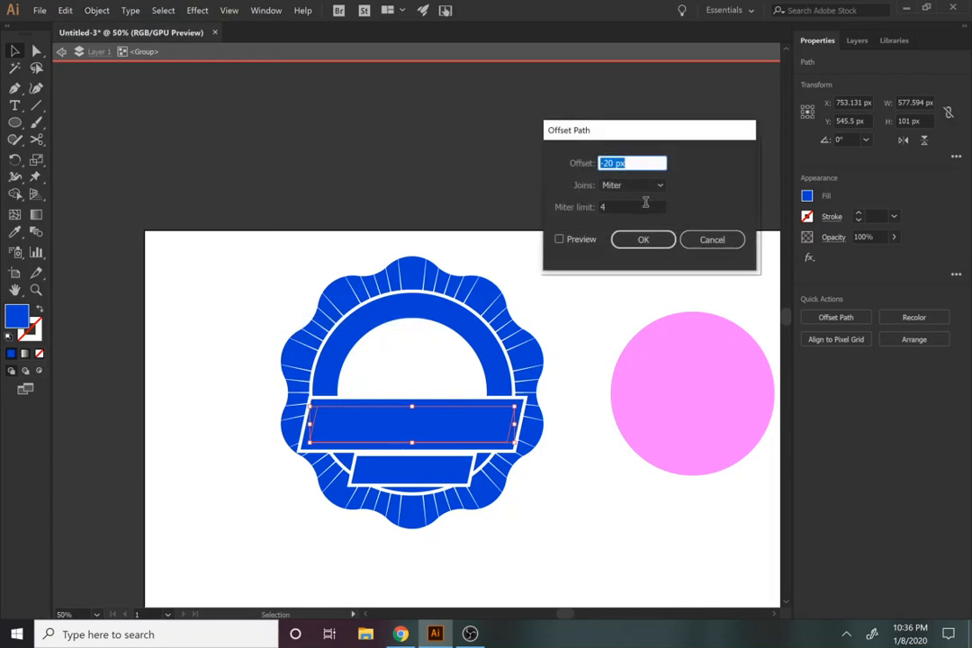
{"action": "type", "text": "-10"}
{"action": "left_click", "coordinate": [560, 238]}
{"action": "left_click", "coordinate": [621, 241]}
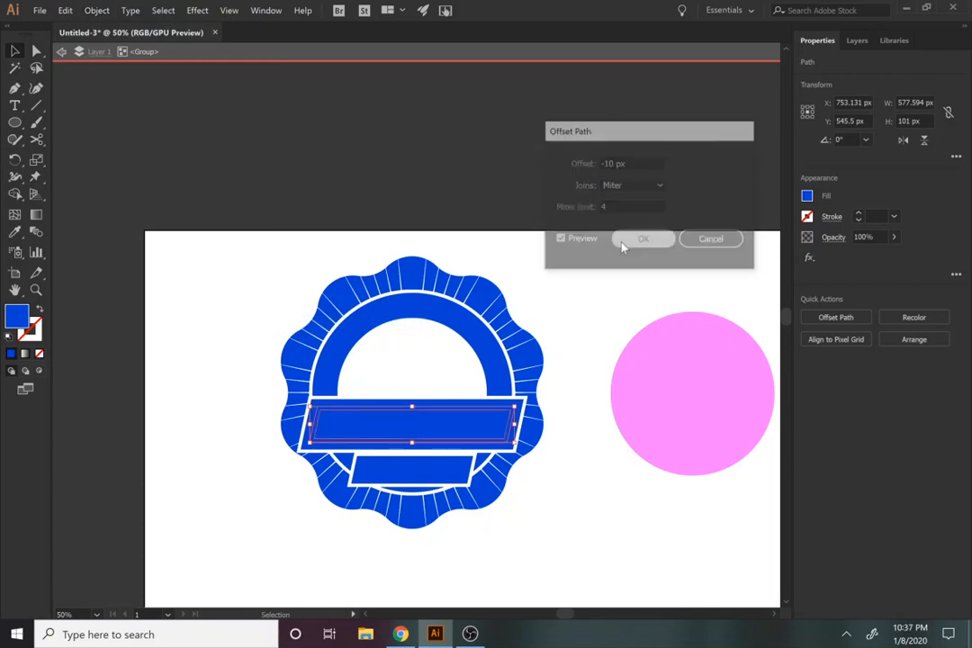
Step: Combine the large banner with its inset shapes using Pathfinder, cutting a thin frame-shaped gap between the two inset outlines
{"action": "left_click", "coordinate": [506, 405], "text": "shift"}
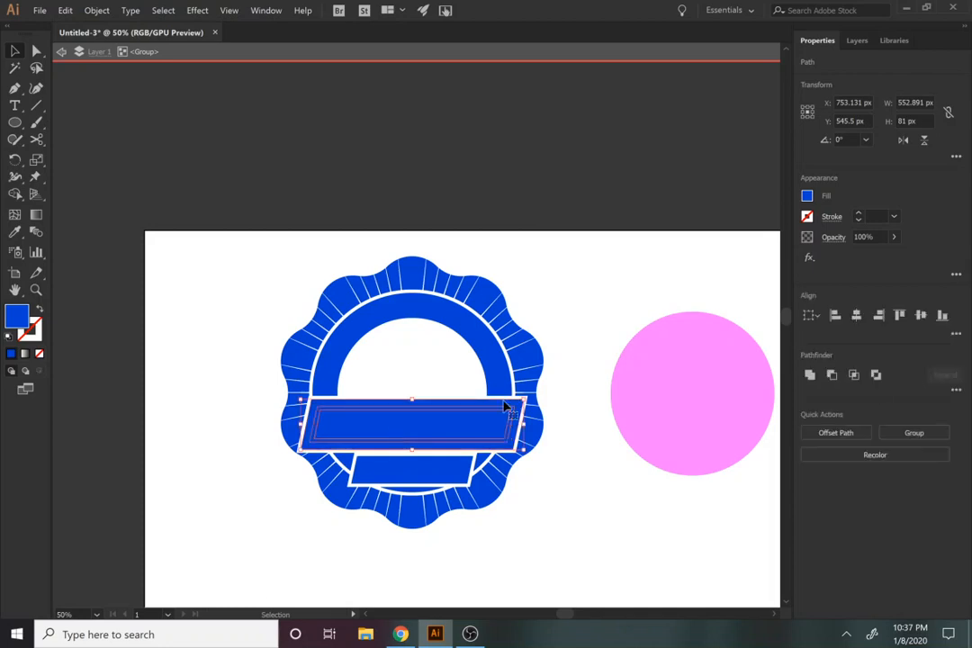
{"action": "left_click", "coordinate": [860, 376]}
{"action": "left_click", "coordinate": [609, 565]}
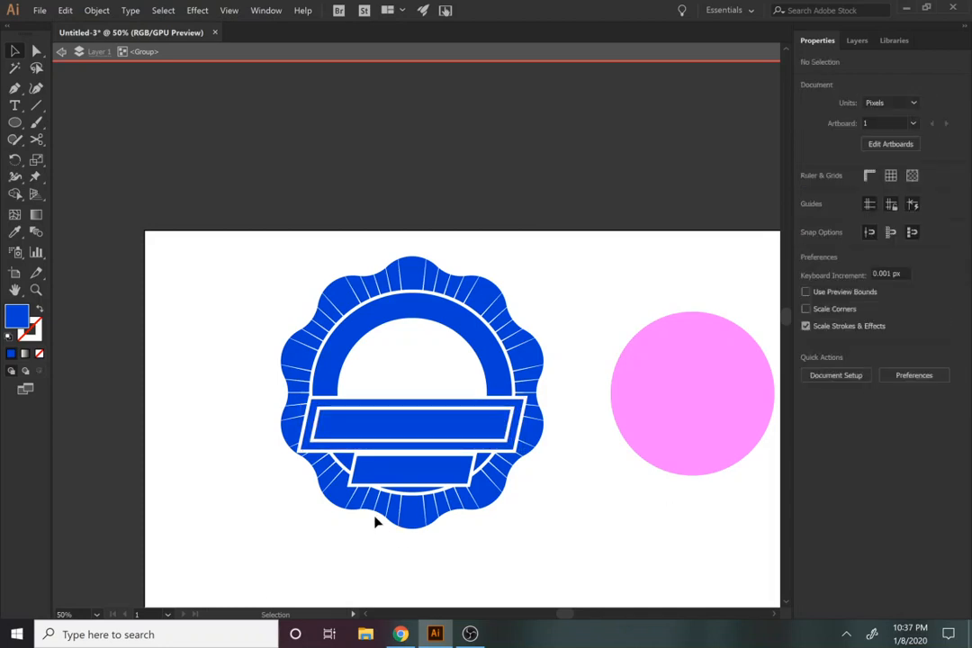
Step: Offset the small lower banner's path inward by -10 px with mitered joins
{"action": "left_click", "coordinate": [403, 473]}
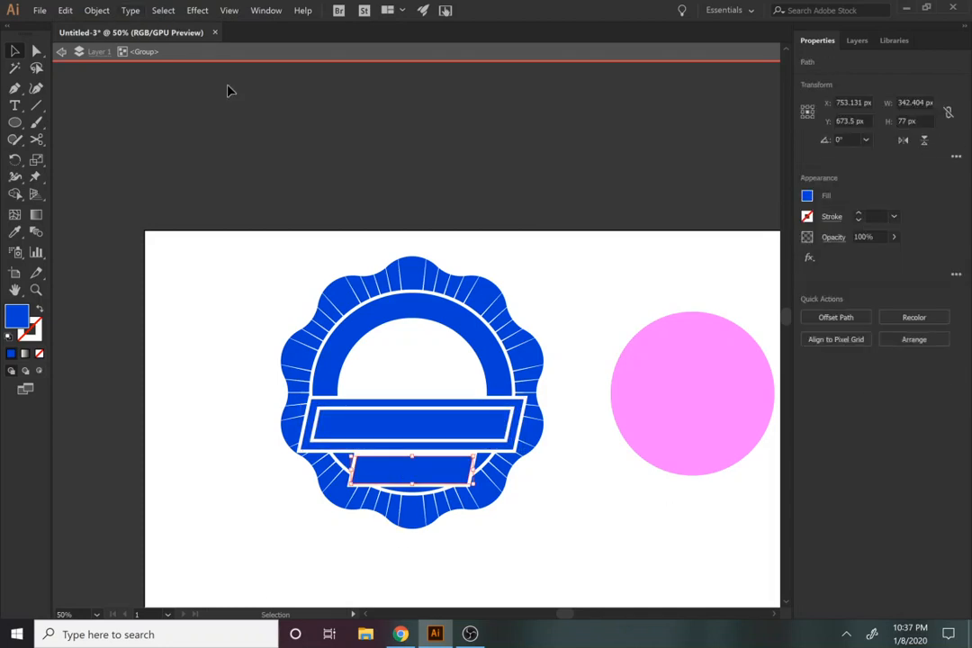
{"action": "left_click", "coordinate": [155, 11]}
{"action": "mouse_move", "coordinate": [209, 128]}
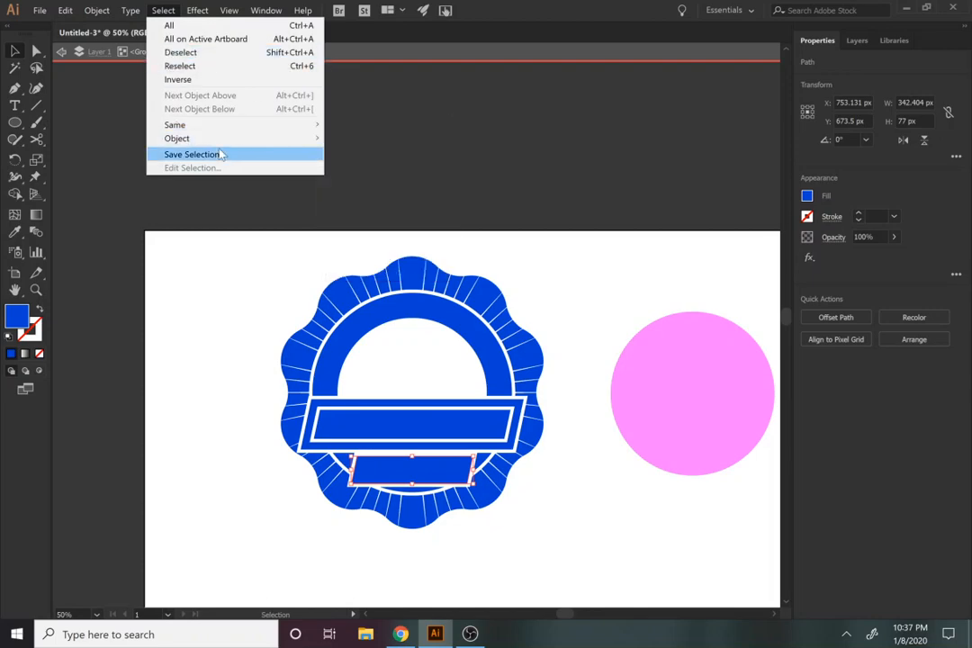
{"action": "mouse_move", "coordinate": [198, 13]}
{"action": "mouse_move", "coordinate": [97, 11]}
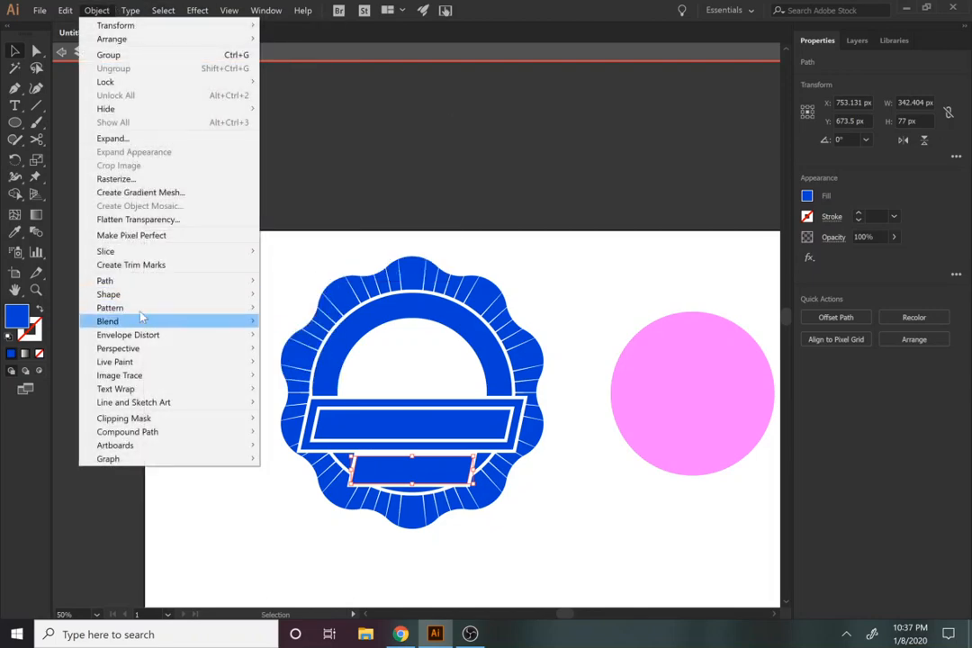
{"action": "mouse_move", "coordinate": [127, 282]}
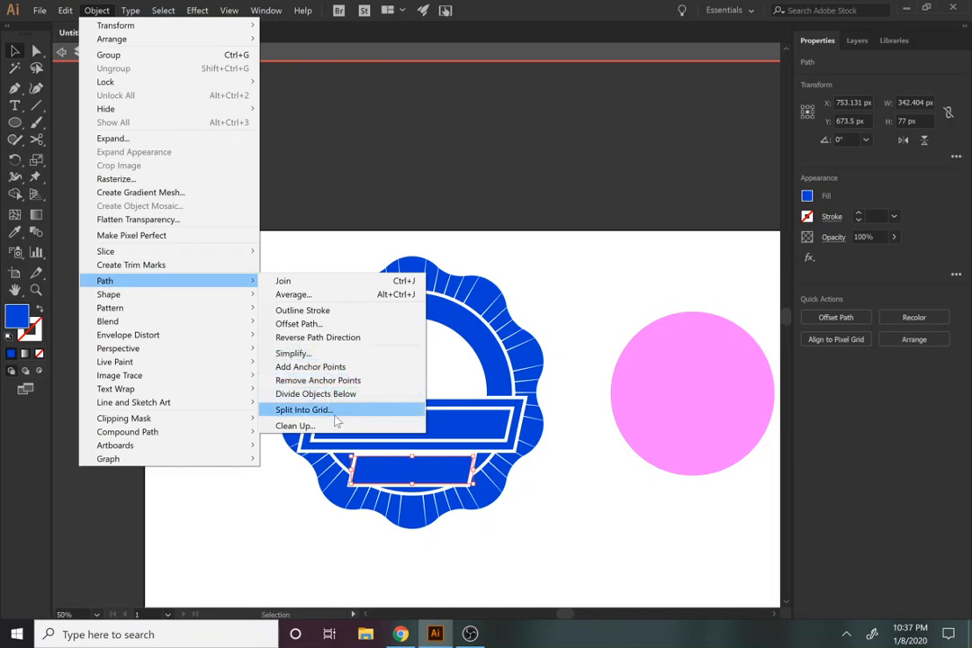
{"action": "left_click", "coordinate": [340, 324]}
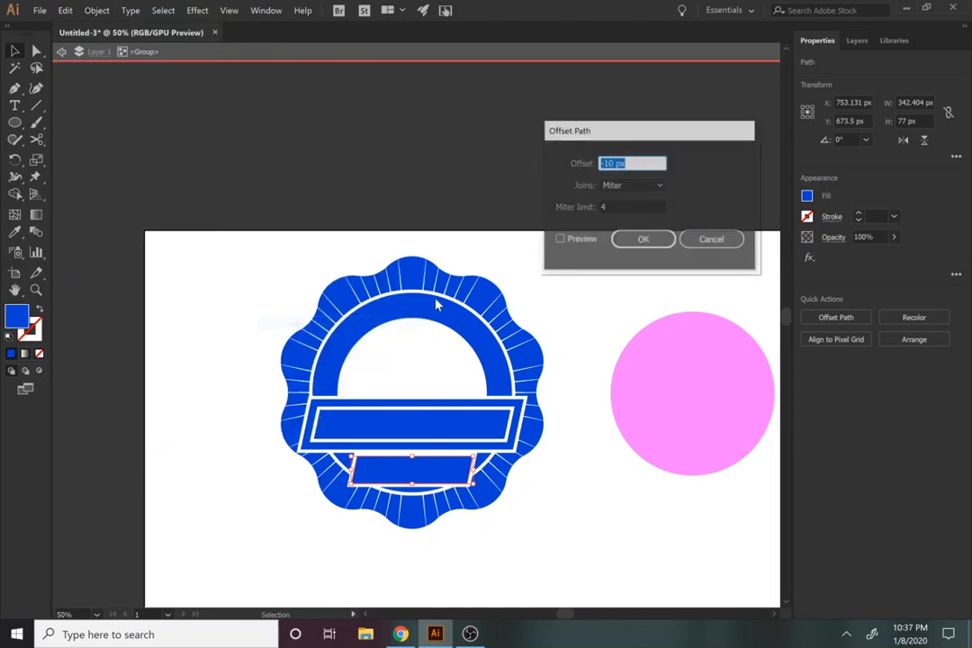
{"action": "left_click", "coordinate": [559, 239]}
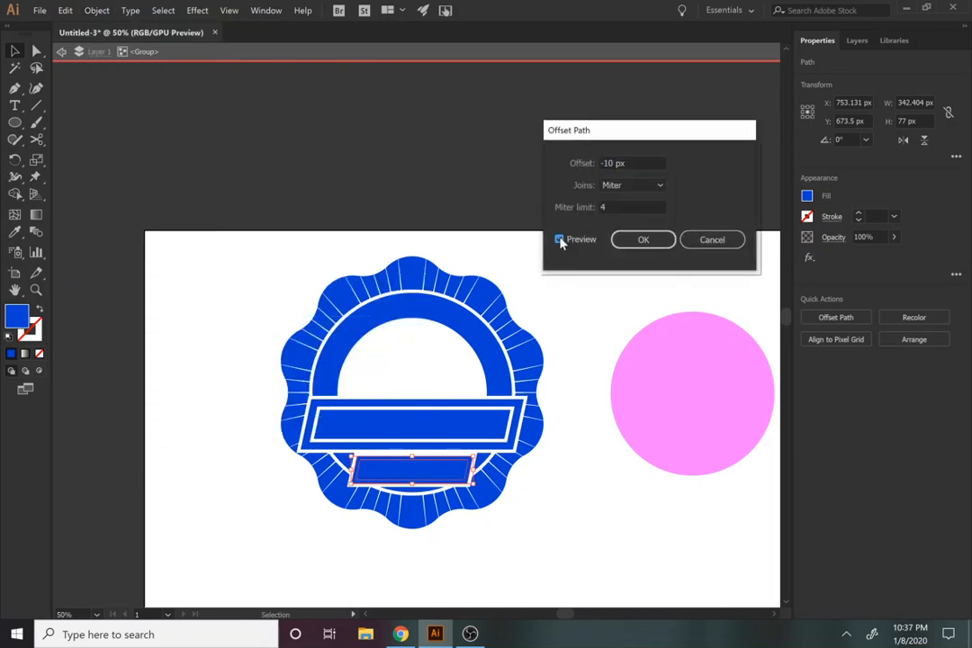
{"action": "left_click", "coordinate": [641, 241]}
Step: Offset the small banner's inset shape inward by another -5 px with mitered joins
{"action": "left_click", "coordinate": [97, 10]}
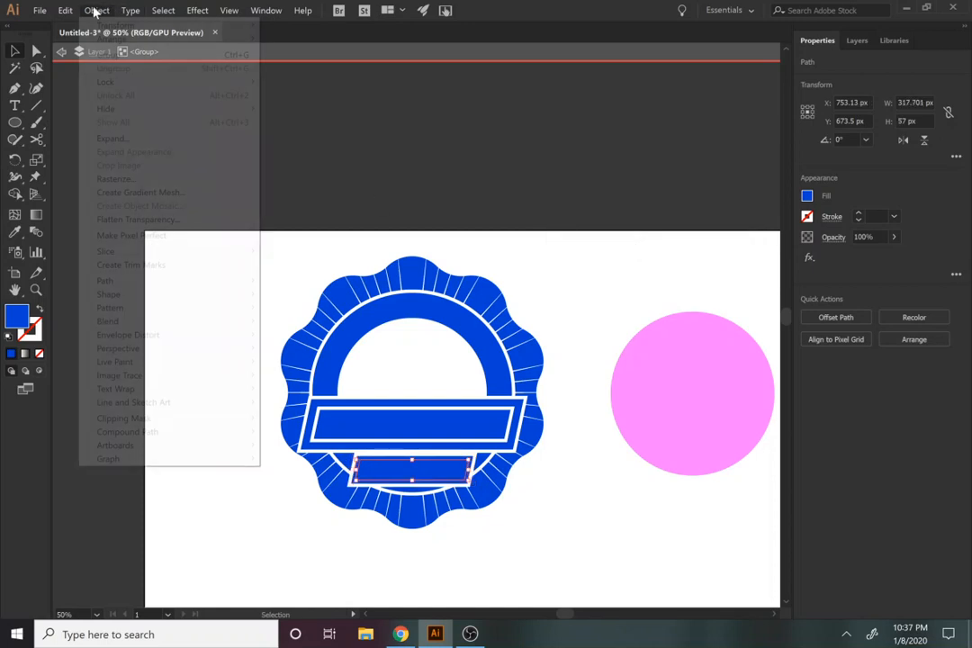
{"action": "mouse_move", "coordinate": [135, 281]}
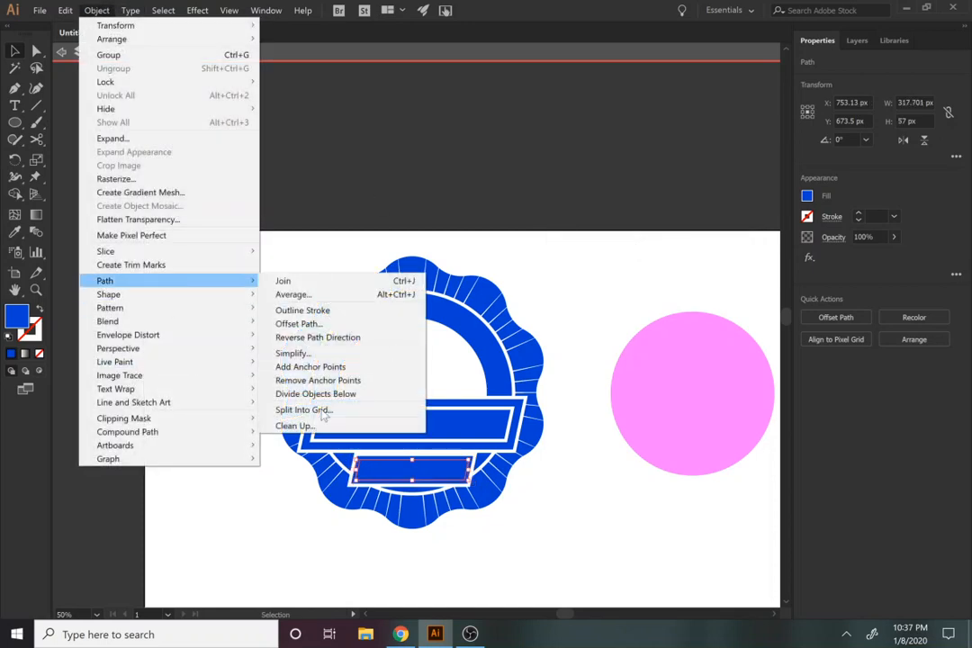
{"action": "left_click", "coordinate": [298, 323]}
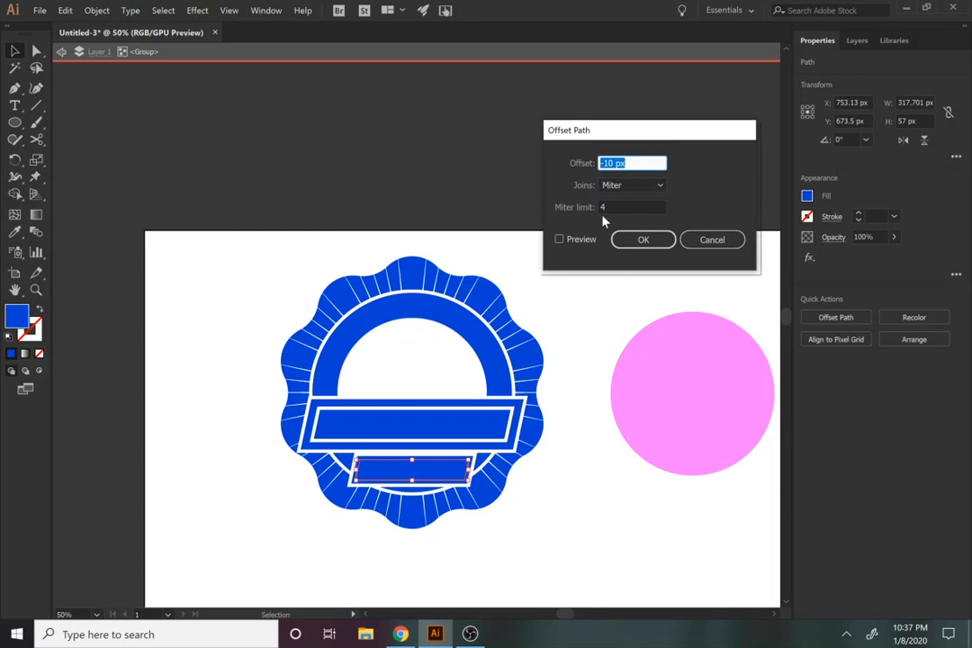
{"action": "type", "text": "-5"}
{"action": "left_click", "coordinate": [630, 239]}
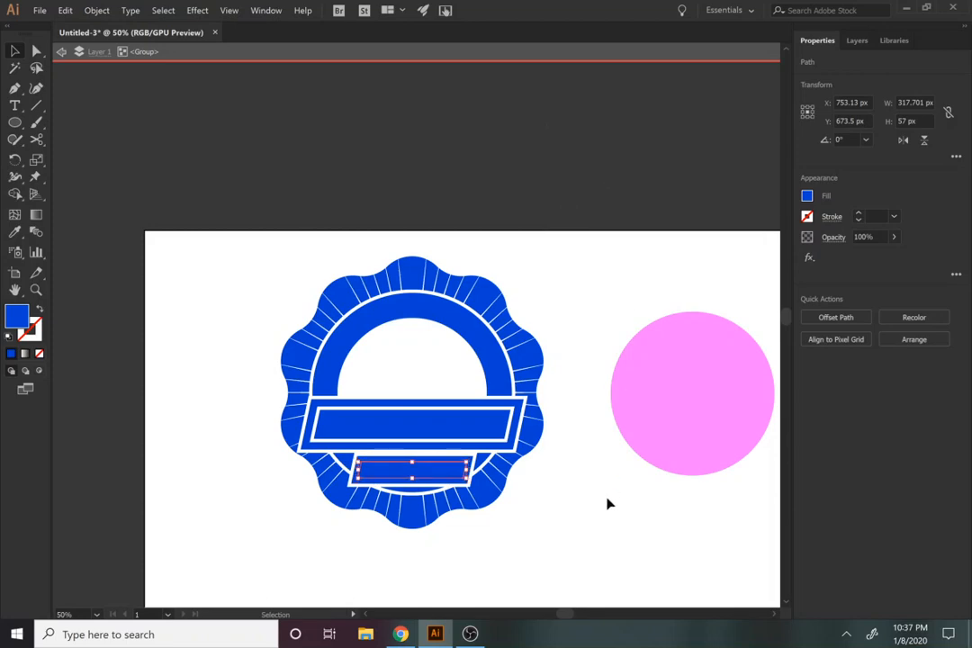
Step: Combine the small banner with its two inset shapes using Pathfinder Exclude, cutting a thin frame-shaped gap between the inset outlines
{"action": "key", "text": "z"}
{"action": "left_click", "coordinate": [402, 475]}
{"action": "left_click", "coordinate": [404, 475]}
{"action": "left_click", "coordinate": [403, 475]}
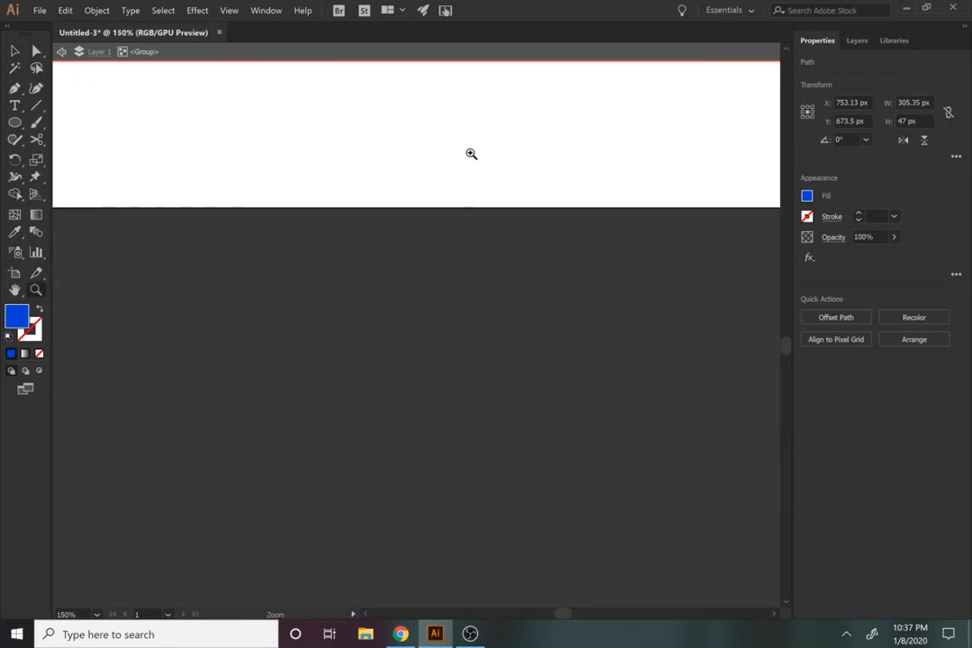
{"action": "key", "text": "space"}
{"action": "left_click_drag", "start_coordinate": [474, 142], "coordinate": [399, 583]}
{"action": "scroll", "coordinate": [406, 488], "scroll_direction": "up", "scroll_amount": 3}
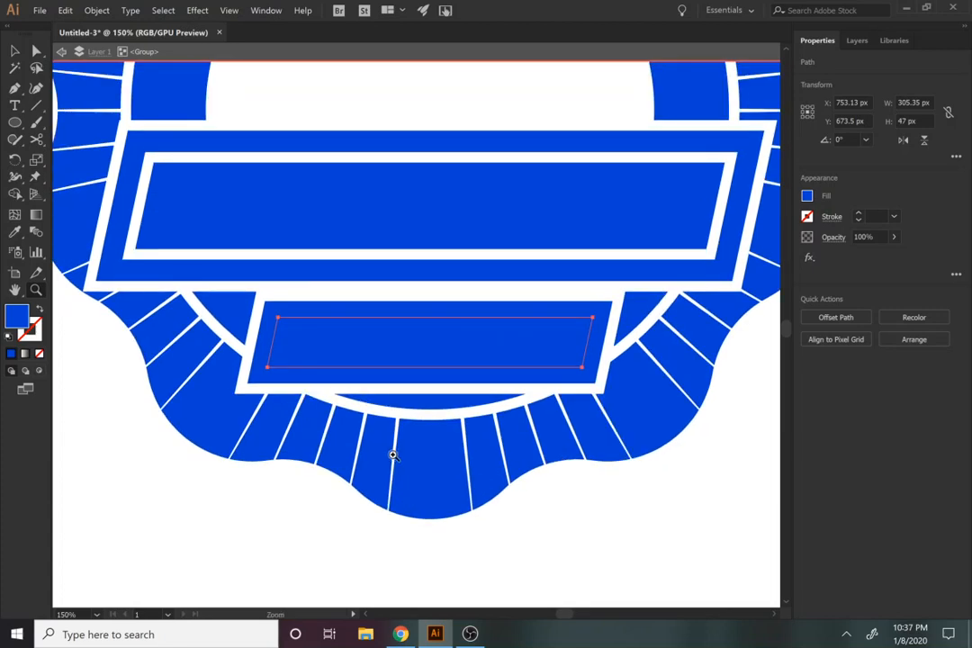
{"action": "key", "text": "v"}
{"action": "left_click", "coordinate": [427, 370], "text": "shift"}
{"action": "left_click", "coordinate": [428, 378], "text": "shift"}
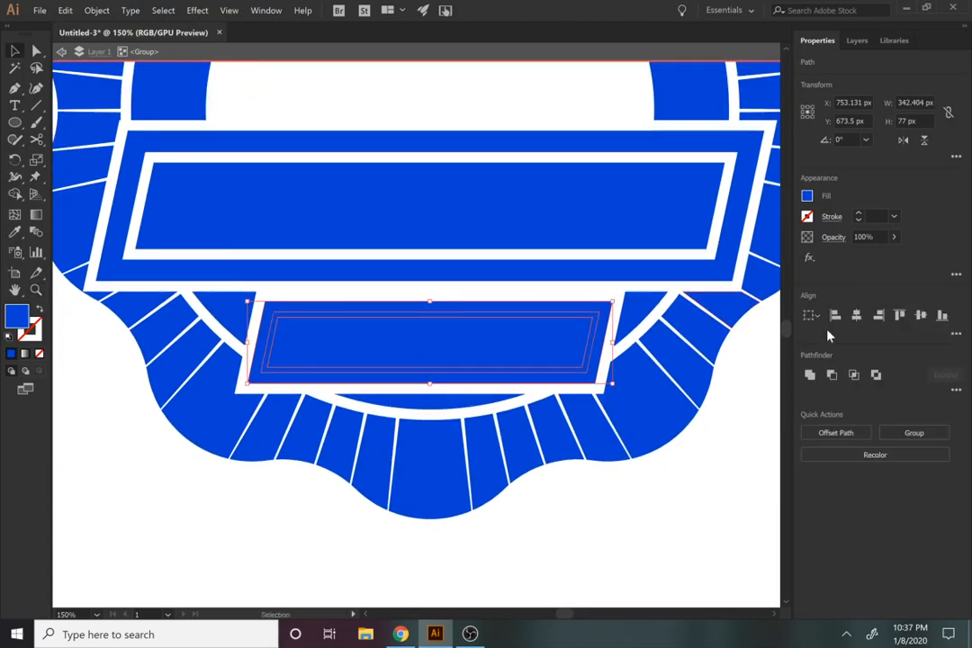
{"action": "left_click", "coordinate": [876, 376]}
{"action": "left_click", "coordinate": [657, 494]}
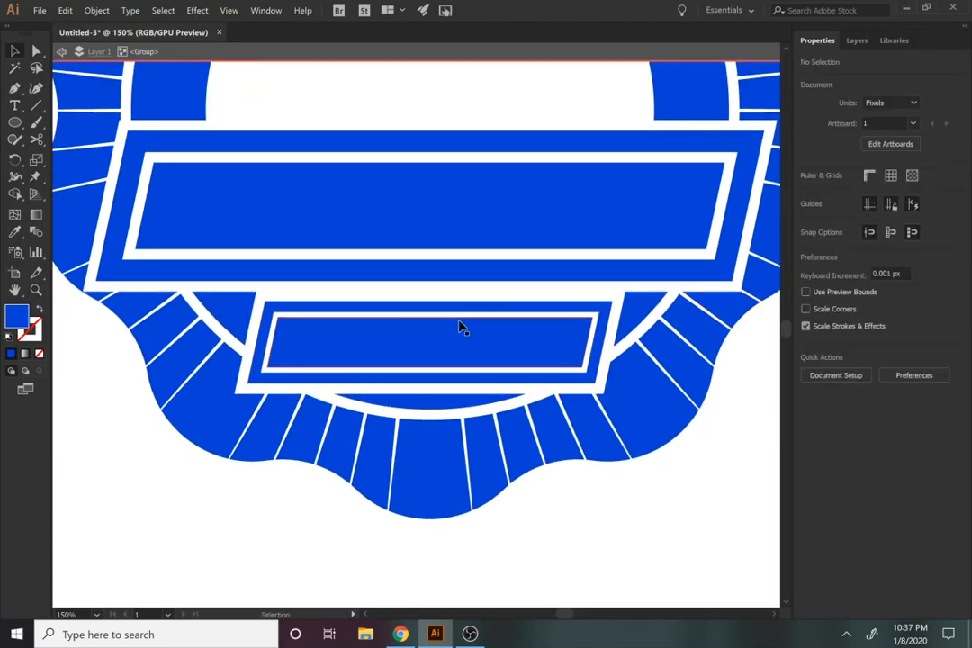
Step: Exit the badge group's isolation and centre the magenta circle on the badge horizontally and vertically
{"action": "key", "text": "z"}
{"action": "left_click", "coordinate": [454, 340], "text": "alt"}
{"action": "left_click", "coordinate": [456, 341], "text": "alt"}
{"action": "left_click", "coordinate": [421, 426], "text": "alt"}
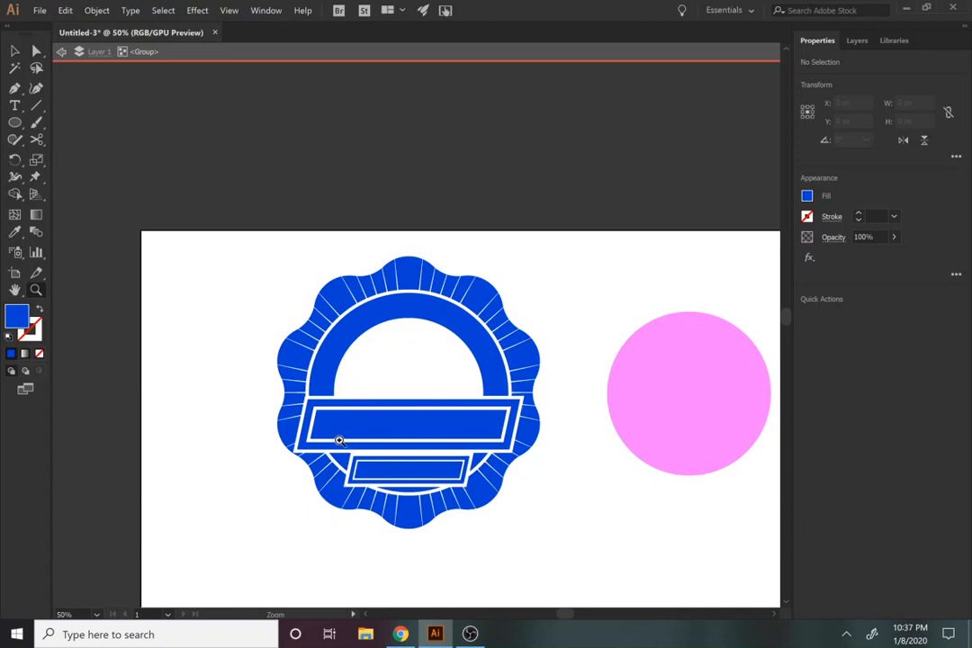
{"action": "key", "text": "v"}
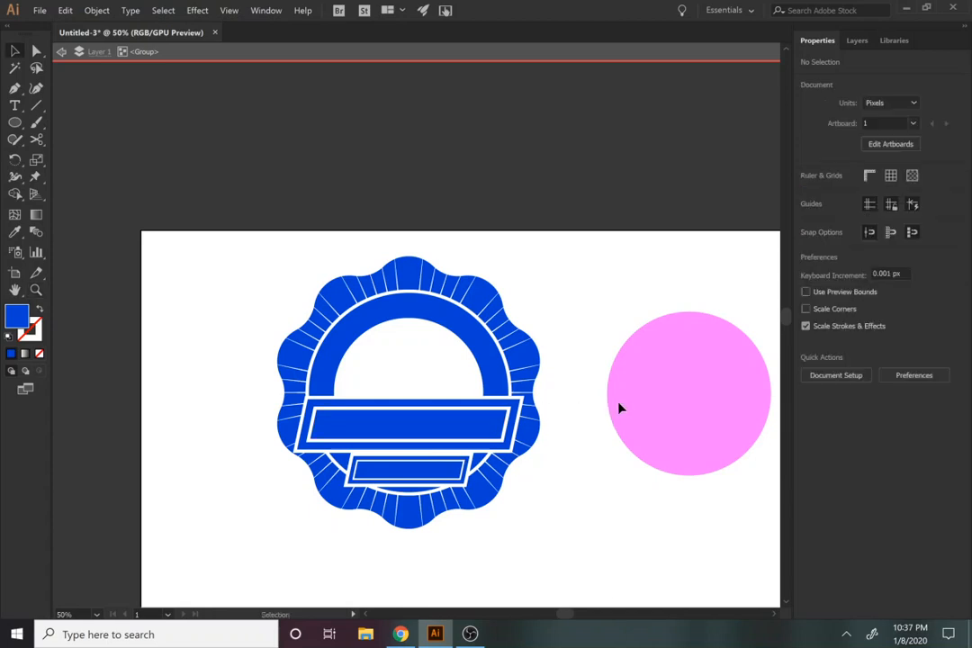
{"action": "left_click", "coordinate": [428, 53]}
{"action": "left_click", "coordinate": [718, 464]}
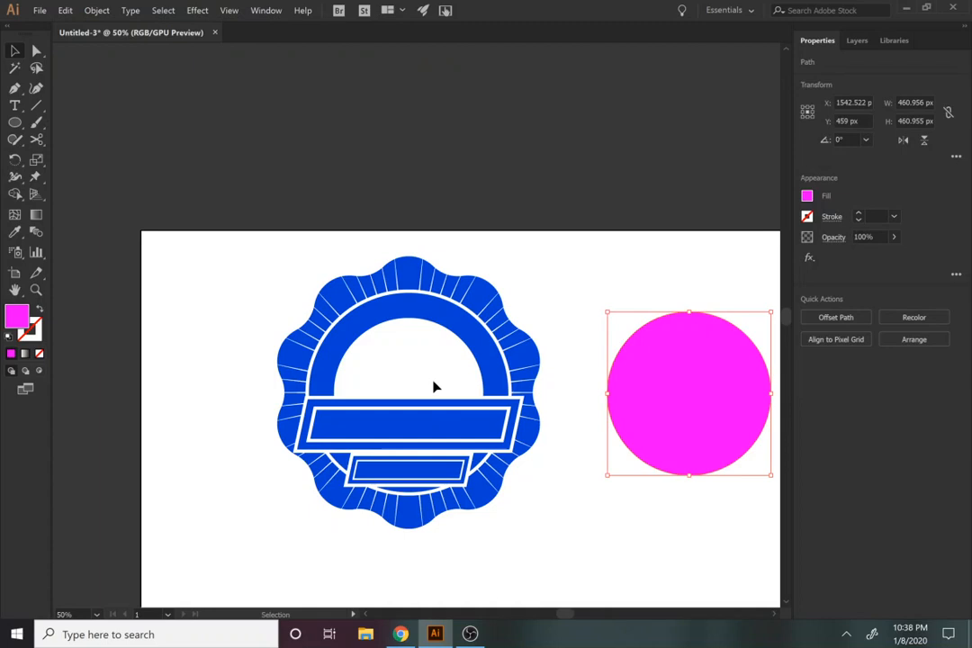
{"action": "left_click", "coordinate": [491, 358], "text": "shift"}
{"action": "left_click", "coordinate": [856, 315]}
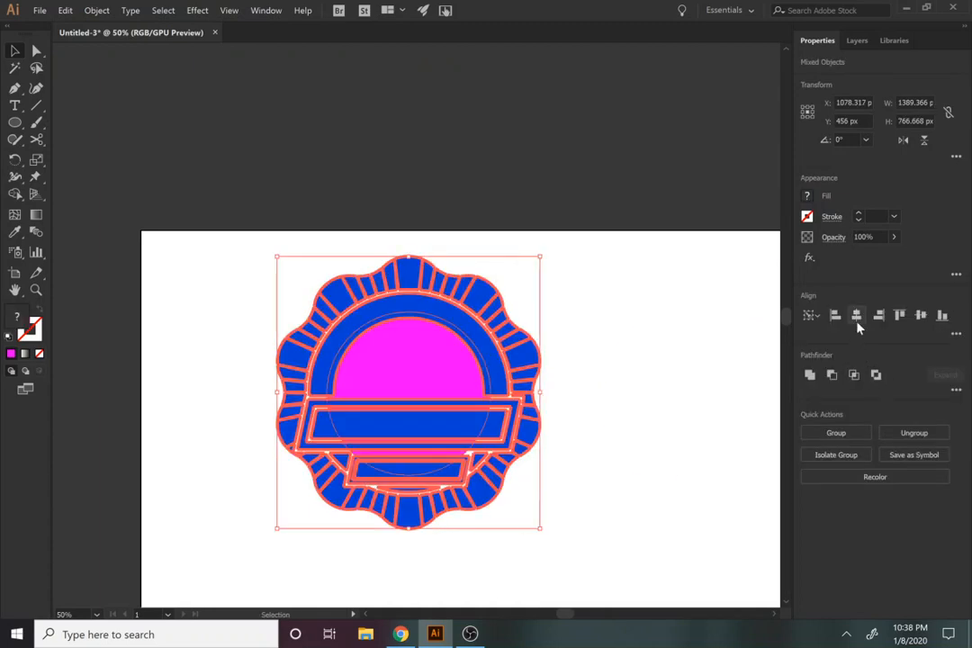
Step: Bring the magenta circle to the front of the badge
{"action": "left_click", "coordinate": [702, 460]}
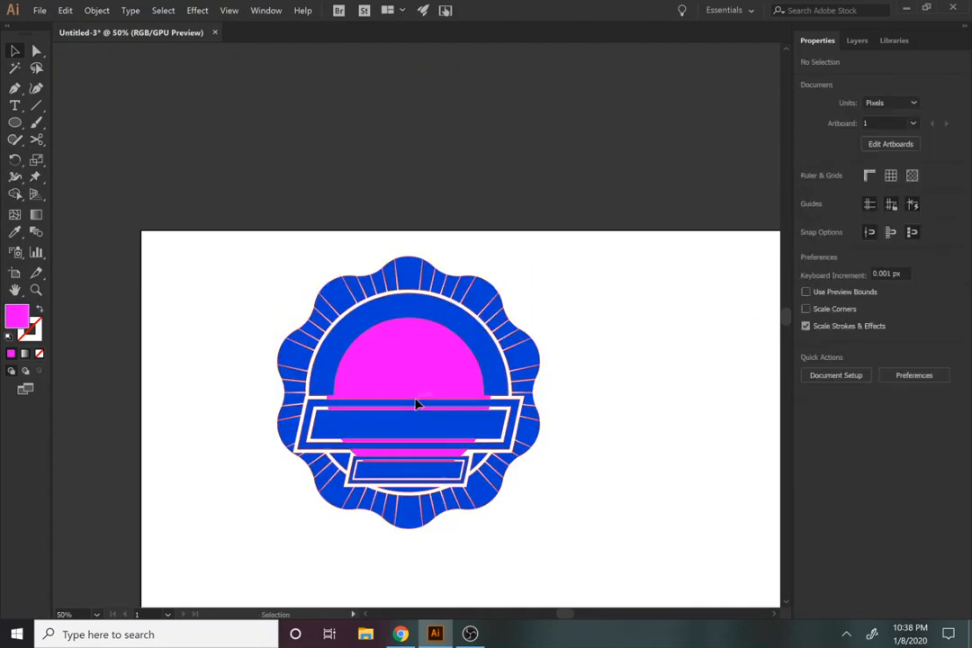
{"action": "left_click", "coordinate": [395, 373]}
{"action": "left_click", "coordinate": [396, 374], "text": "ctrl"}
{"action": "key", "text": "ctrl+shift+bracketright"}
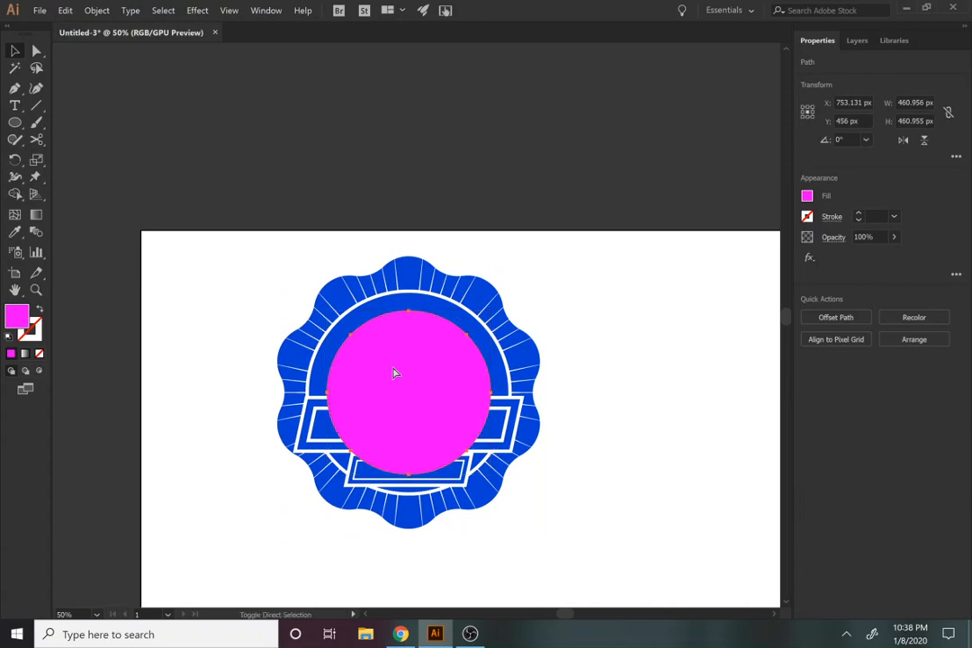
Step: Convert the magenta circle into a type path with text starting at the upper-left part of its edge
{"action": "key", "text": "t"}
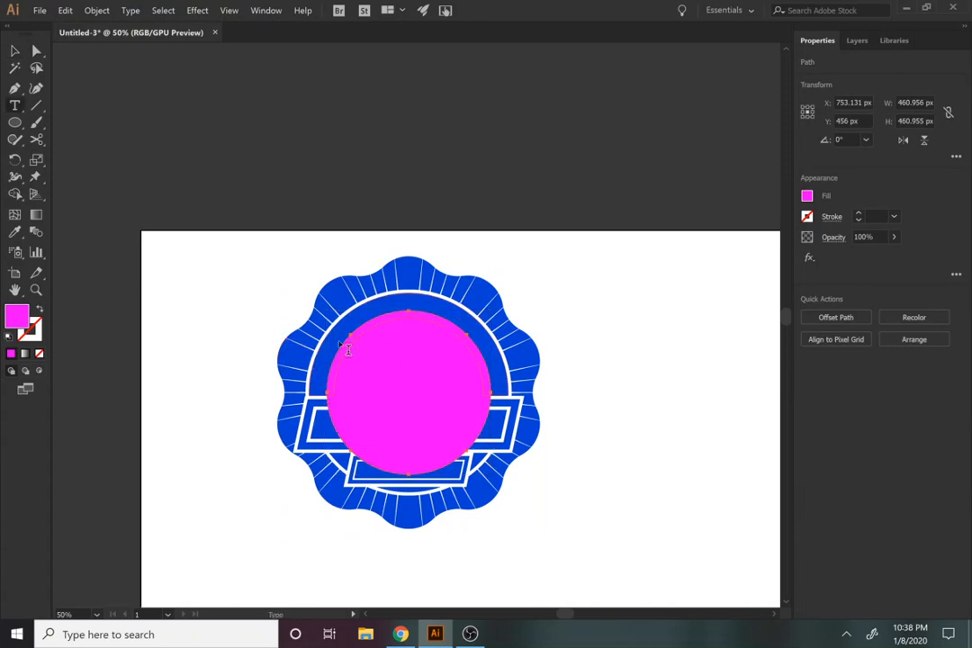
{"action": "key", "text": "v"}
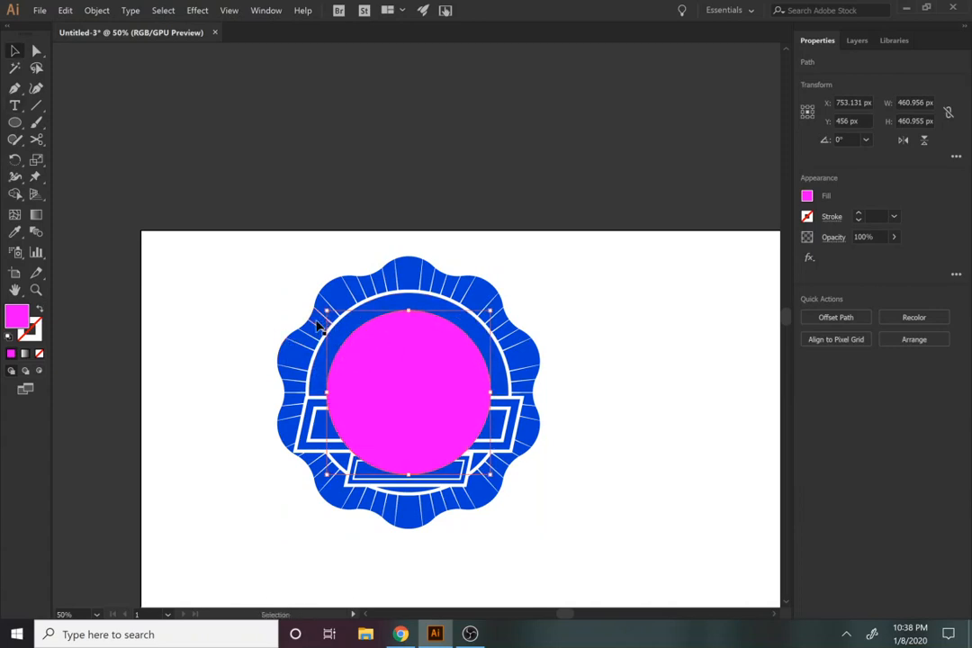
{"action": "key", "text": "t"}
{"action": "key", "text": "z"}
{"action": "left_click", "coordinate": [364, 334]}
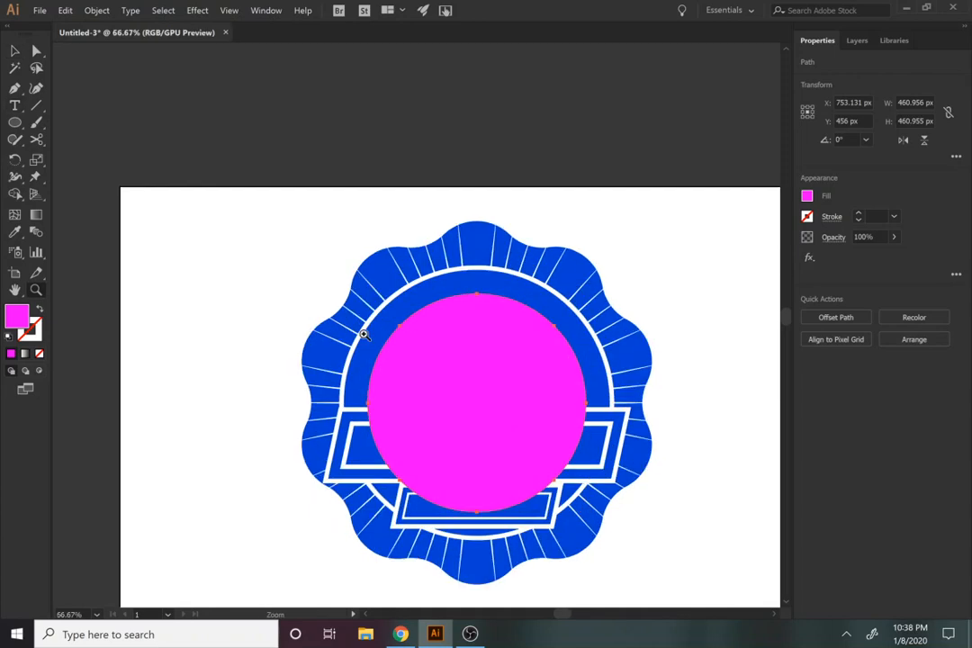
{"action": "left_click", "coordinate": [363, 334]}
{"action": "left_click", "coordinate": [561, 389]}
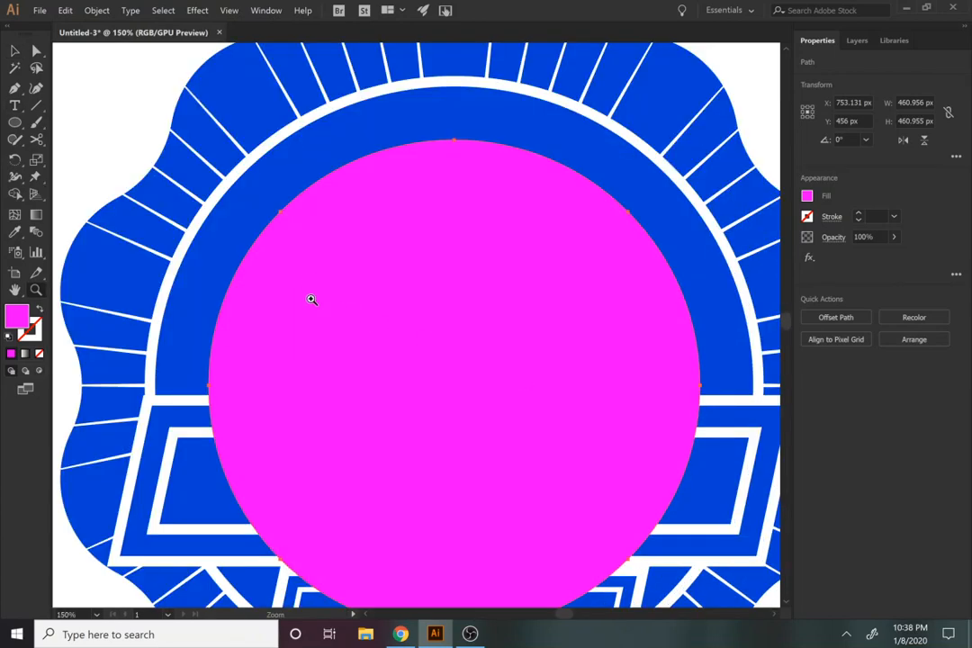
{"action": "key", "text": "t"}
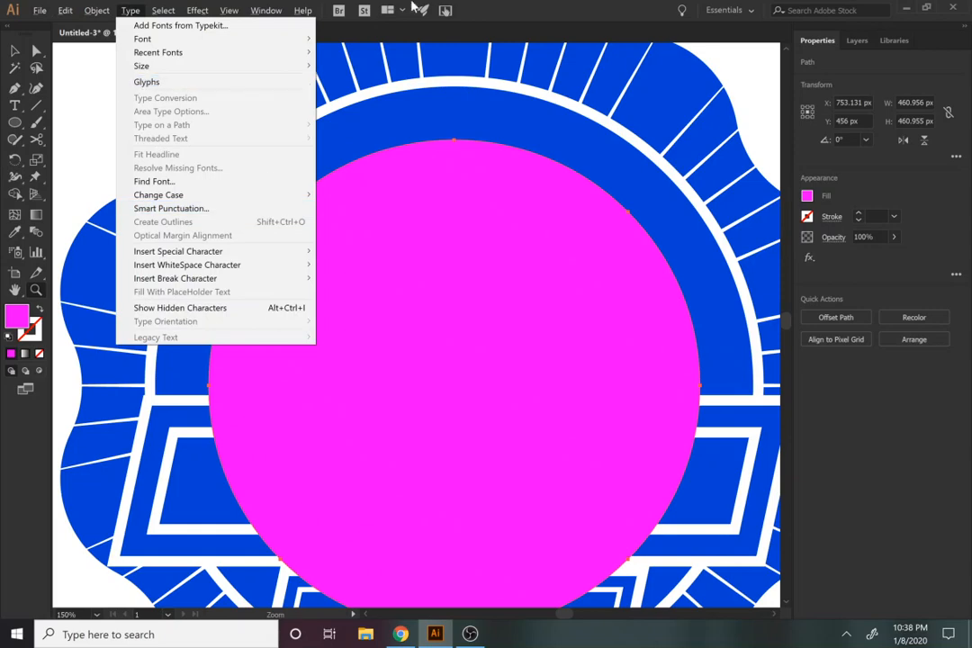
{"action": "left_click", "coordinate": [476, 8]}
{"action": "left_click", "coordinate": [14, 106]}
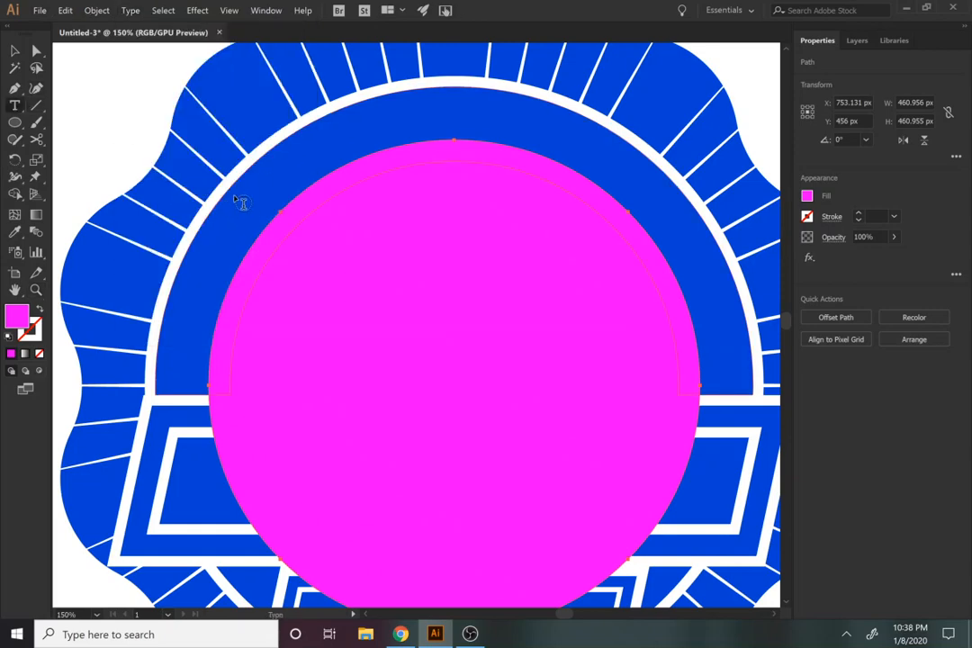
{"action": "left_click", "coordinate": [261, 224]}
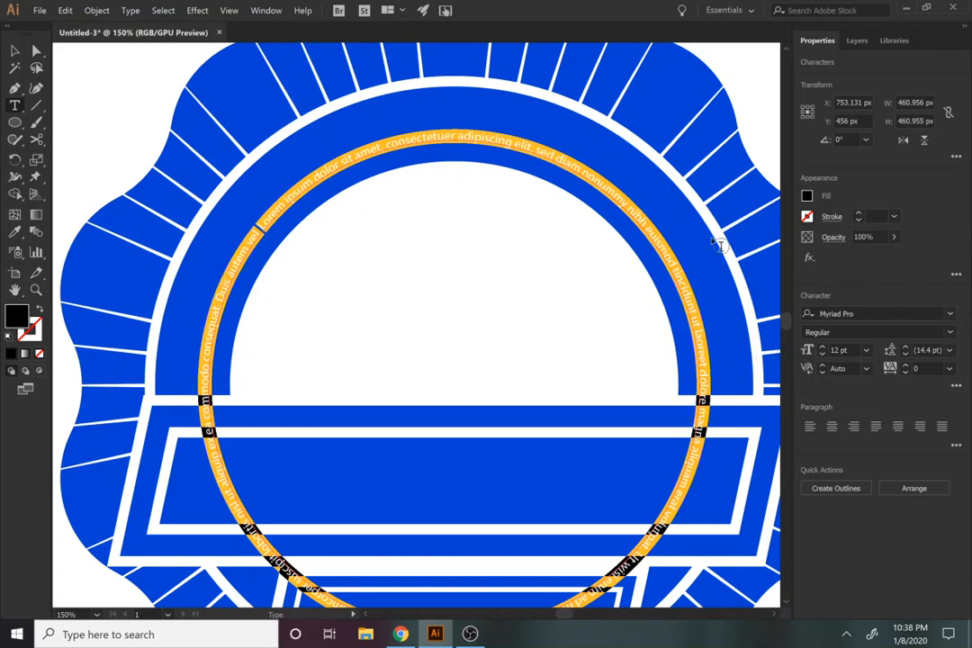
Step: Format the circular text in Bauhaus 93 at 55 pt with 36 pt leading
{"action": "left_click", "coordinate": [951, 352]}
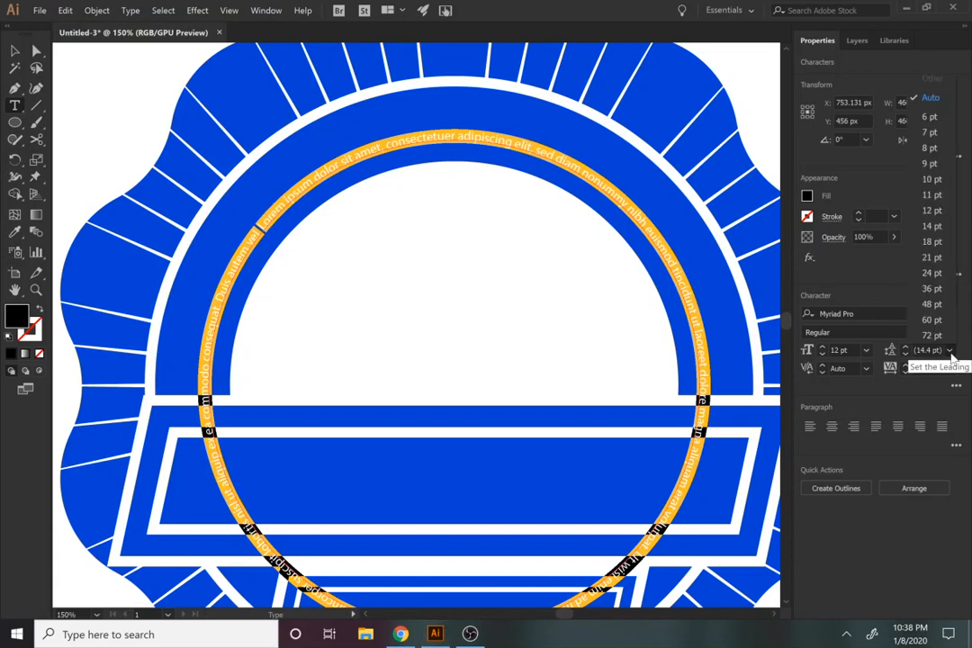
{"action": "left_click", "coordinate": [933, 289]}
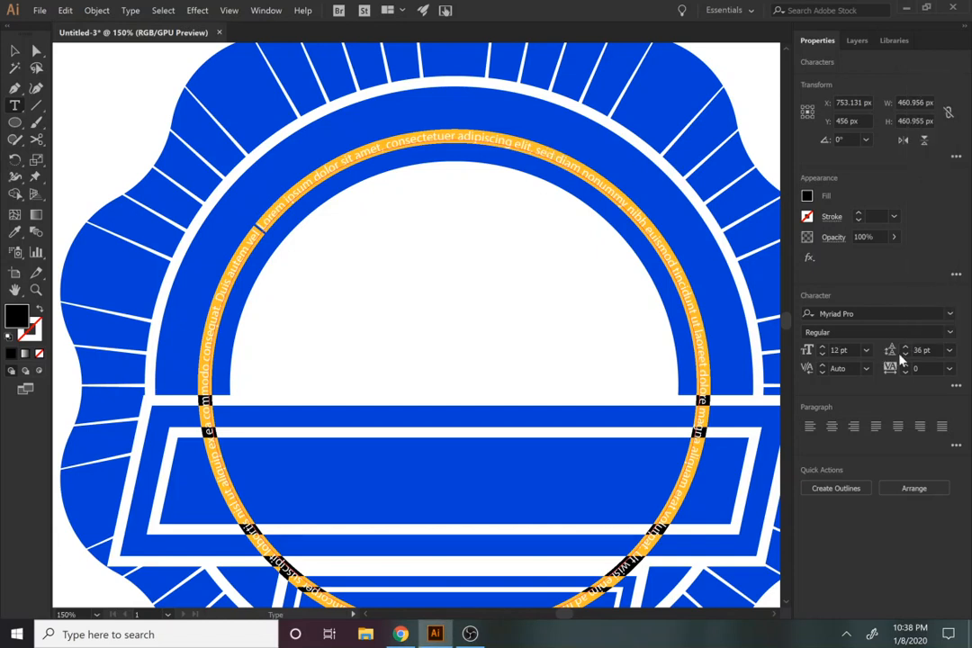
{"action": "left_click_drag", "start_coordinate": [822, 350], "coordinate": [823, 351]}
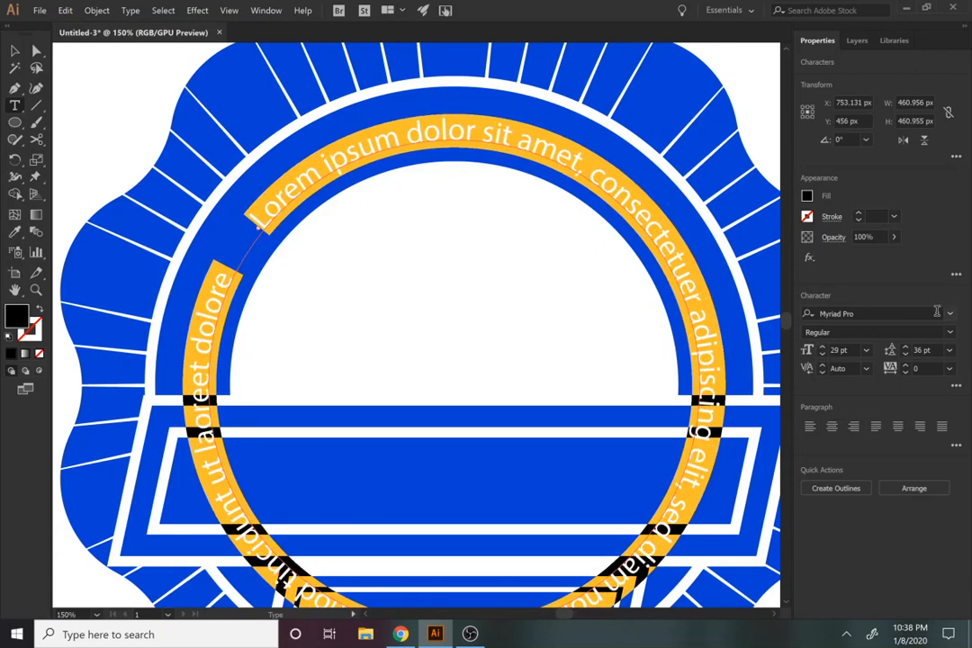
{"action": "left_click", "coordinate": [951, 314]}
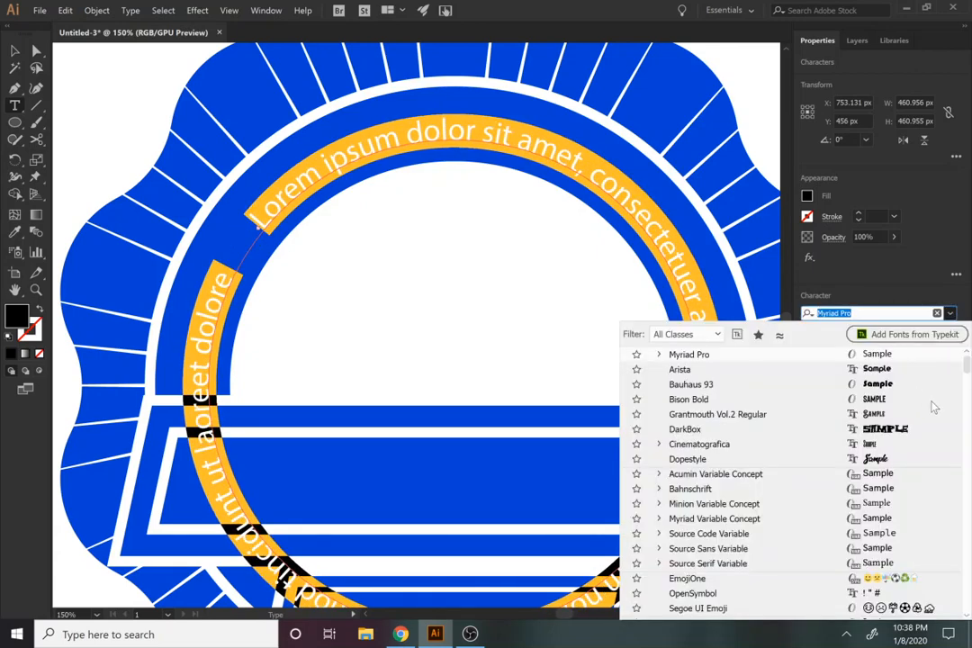
{"action": "left_click", "coordinate": [886, 388]}
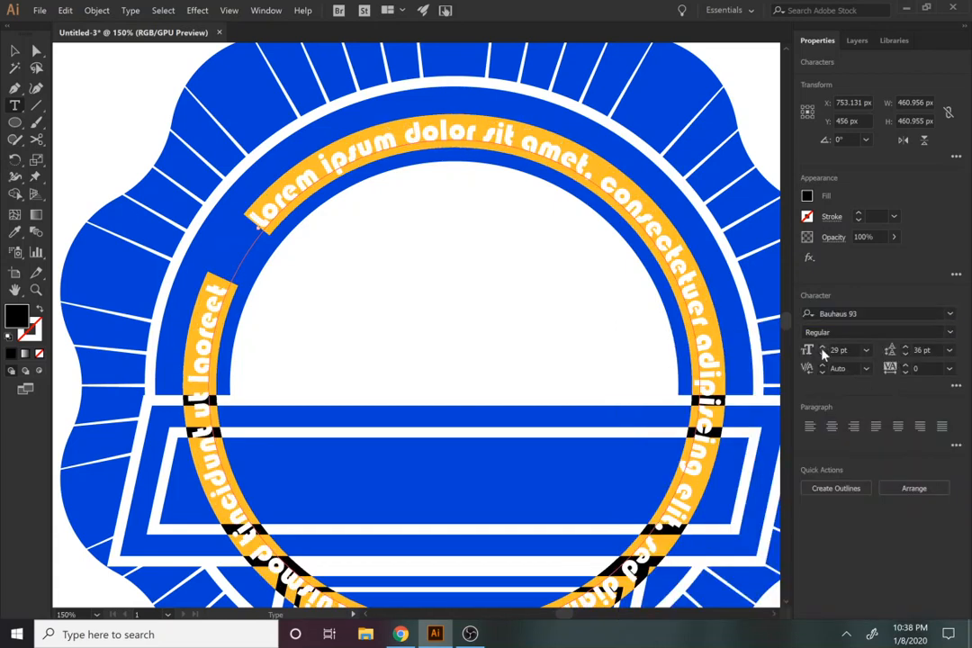
{"action": "left_click_drag", "start_coordinate": [821, 351], "coordinate": [821, 351]}
Step: Replace the placeholder text on the circle with "I'M GOING TO" in capitals
{"action": "type", "text": "i'm"}
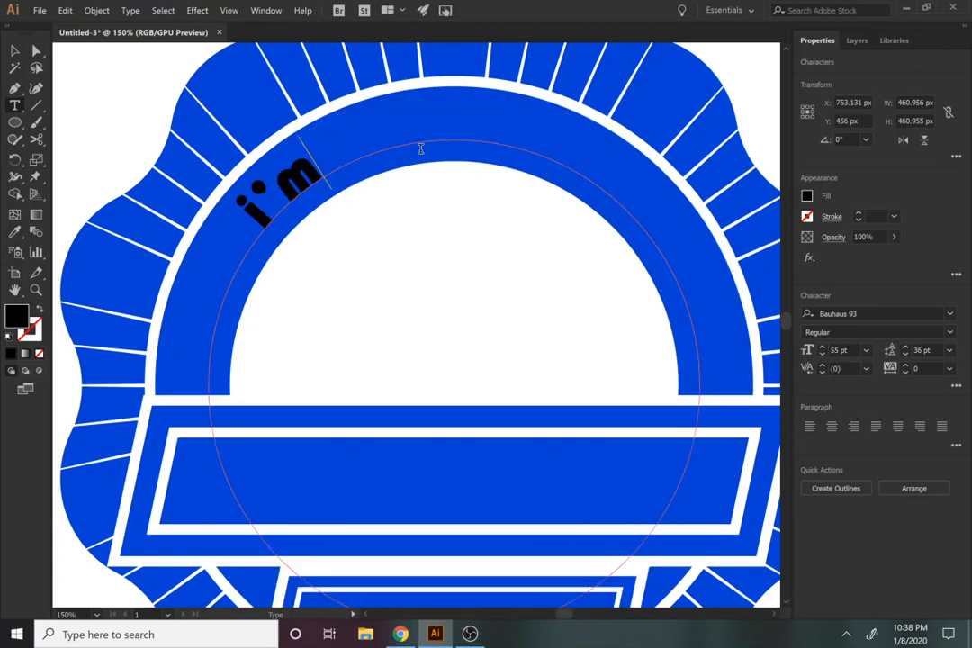
{"action": "key", "text": "BackSpace"}
{"action": "key", "text": "BackSpace"}
{"action": "key", "text": "BackSpace"}
{"action": "type", "text": "I'M GOING YO"}
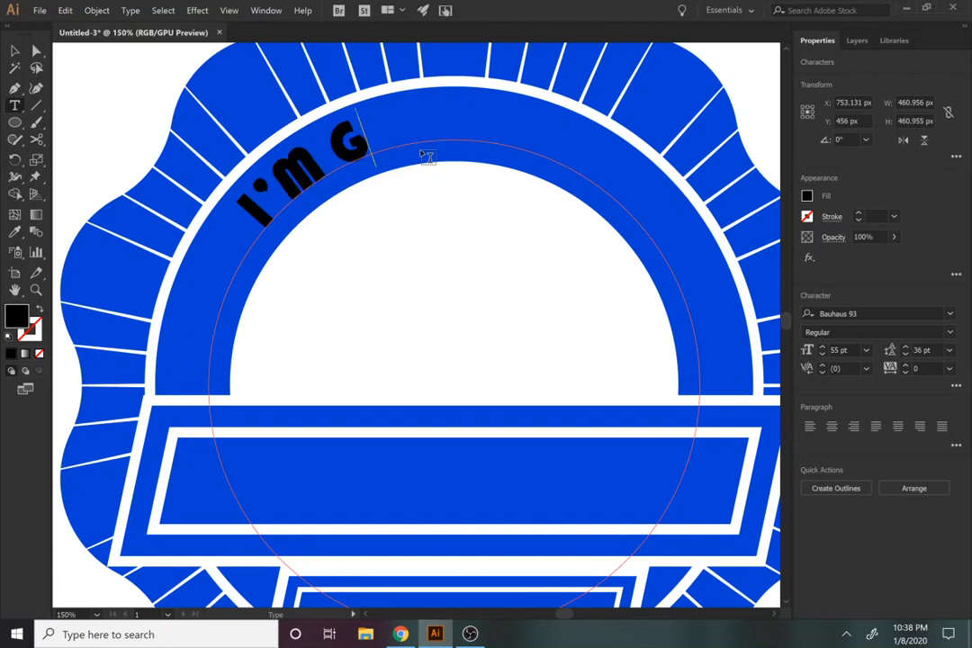
{"action": "key", "text": "BackSpace"}
{"action": "key", "text": "BackSpace"}
{"action": "type", "text": "TO"}
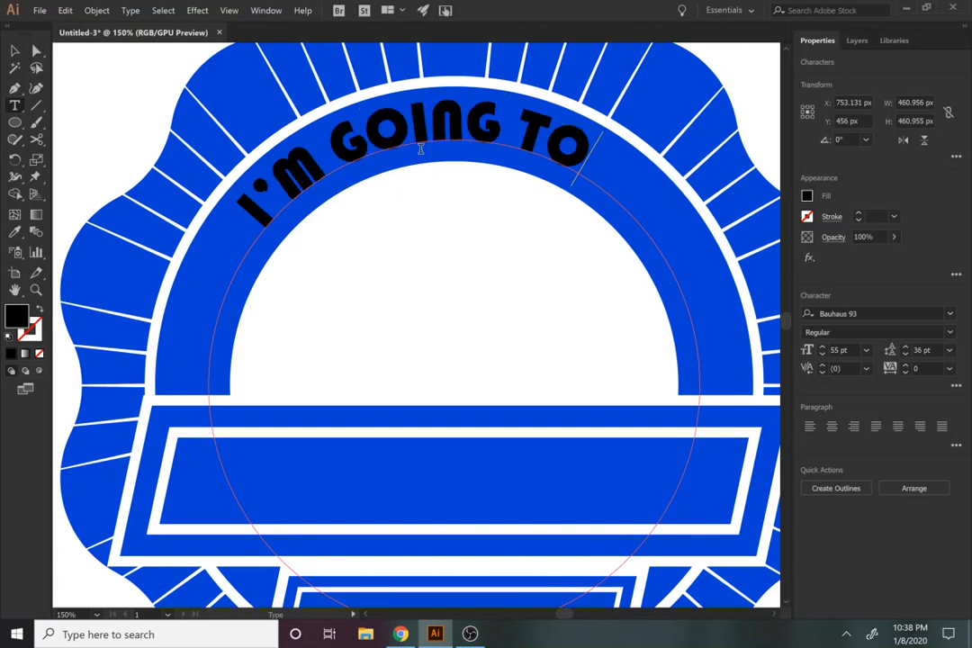
Step: Set the tracking of the whole "I'M GOING TO" lettering to 144
{"action": "double_click", "coordinate": [367, 138]}
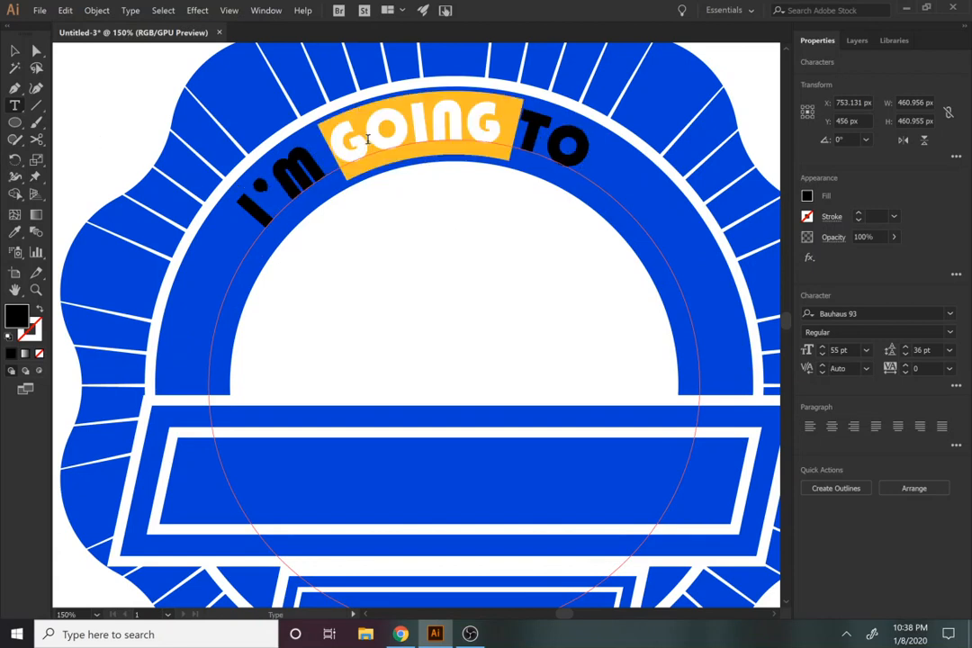
{"action": "key", "text": "ctrl+a"}
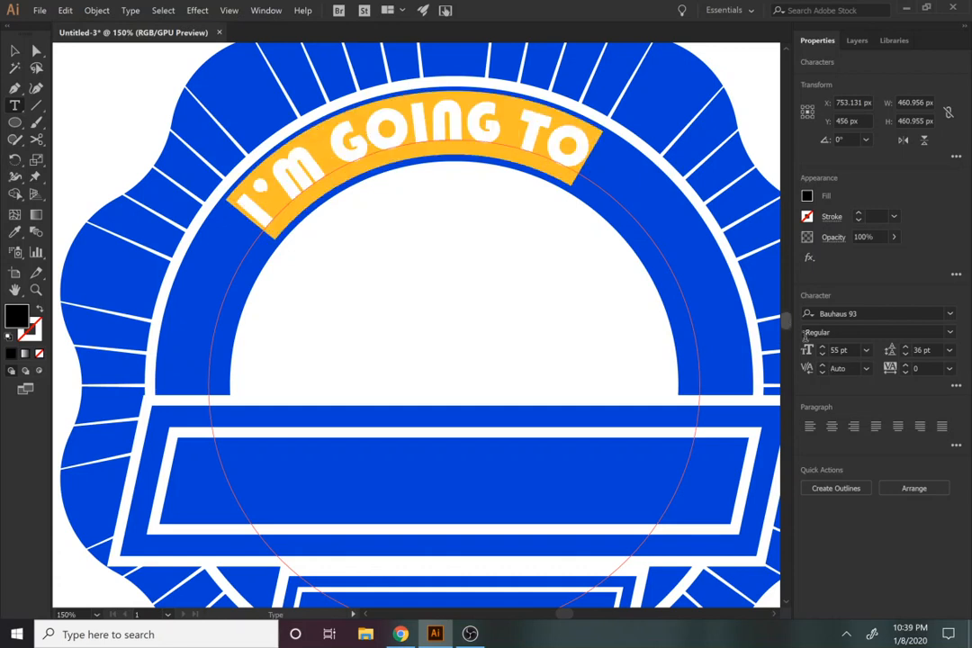
{"action": "left_click", "coordinate": [906, 365]}
{"action": "left_click", "coordinate": [907, 367]}
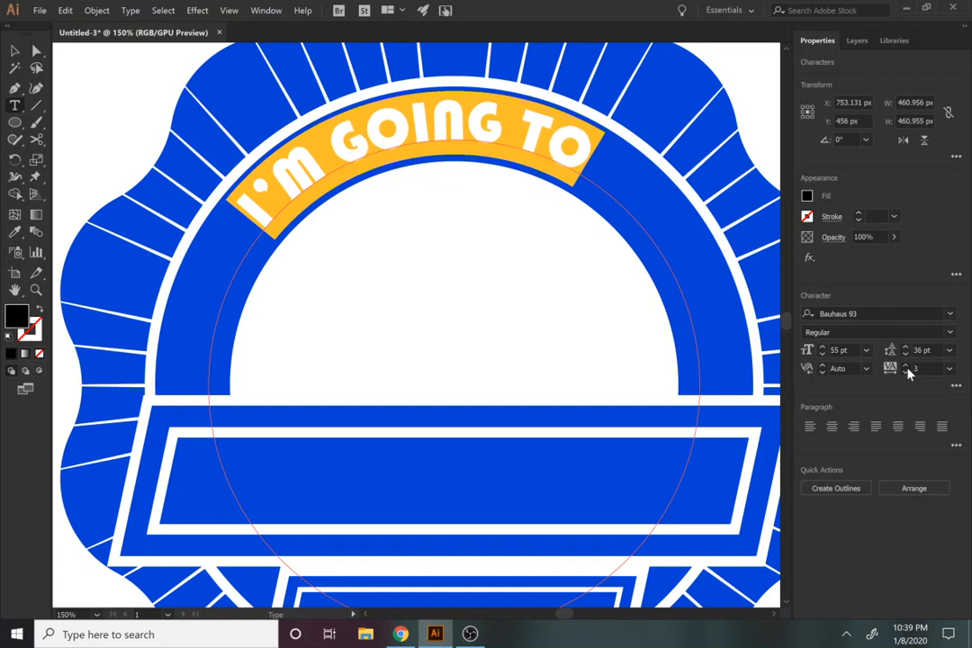
{"action": "left_click_drag", "start_coordinate": [908, 370], "coordinate": [908, 370]}
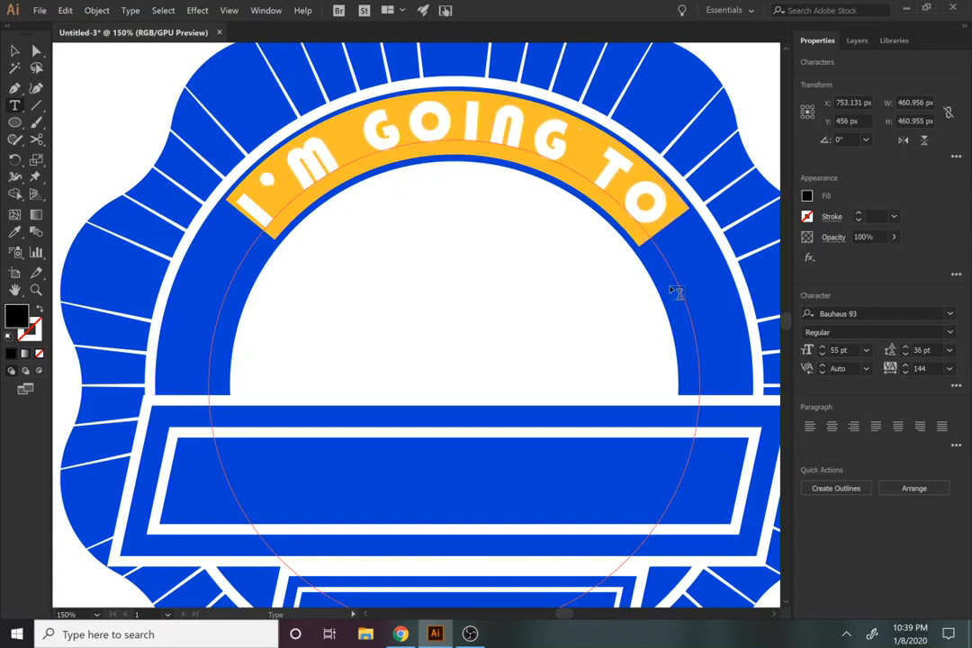
{"action": "left_click_drag", "start_coordinate": [464, 390], "coordinate": [449, 355]}
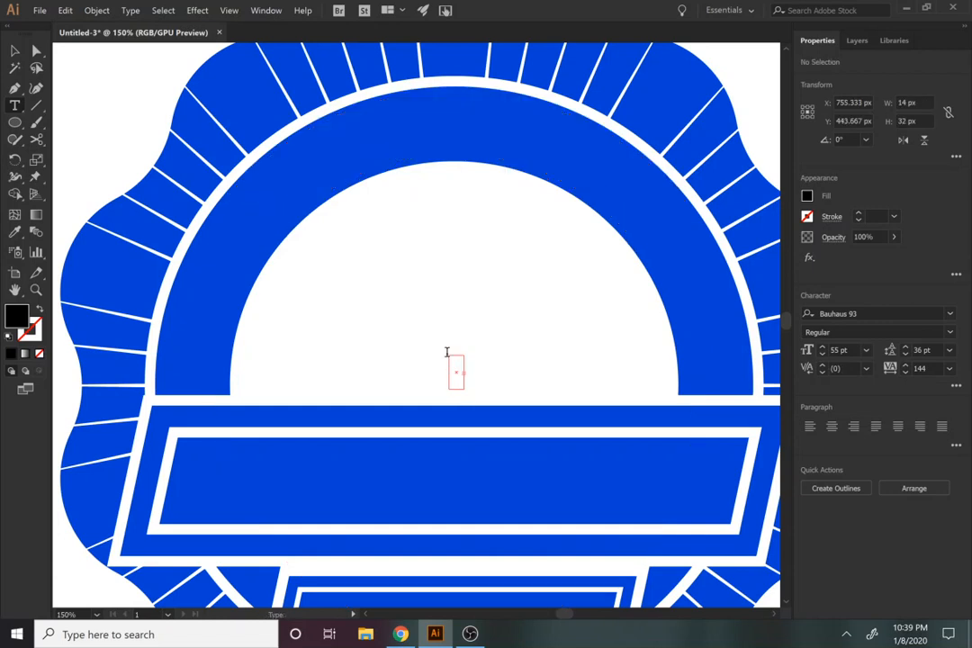
{"action": "key", "text": "ctrl+z"}
{"action": "key", "text": "ctrl+z"}
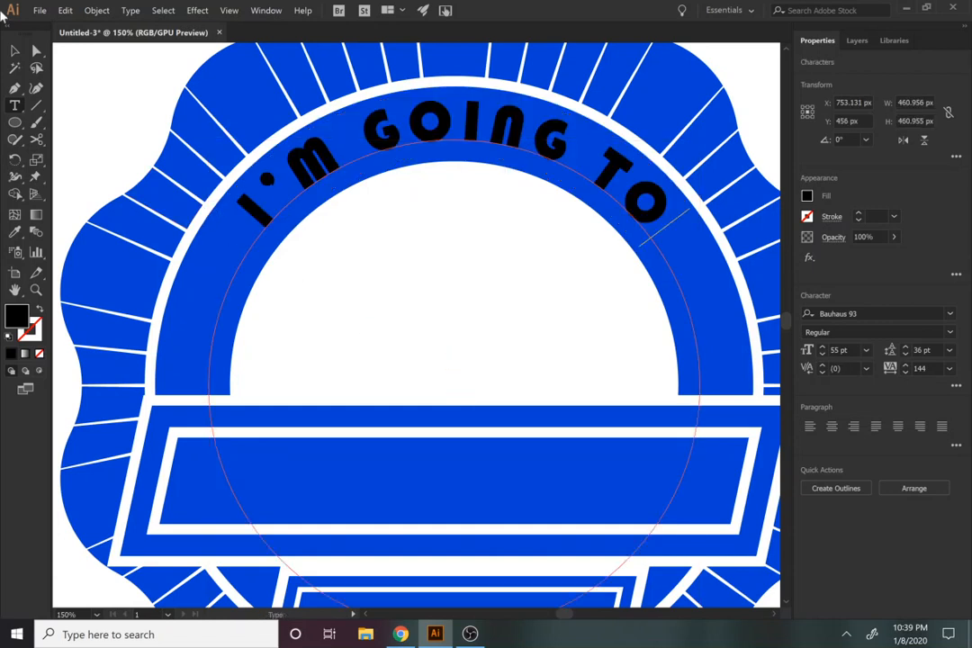
Step: Rotate the circular type path slightly to 358.53° to balance the lettering along the arch
{"action": "left_click", "coordinate": [13, 52]}
{"action": "left_click_drag", "start_coordinate": [267, 194], "coordinate": [209, 162]}
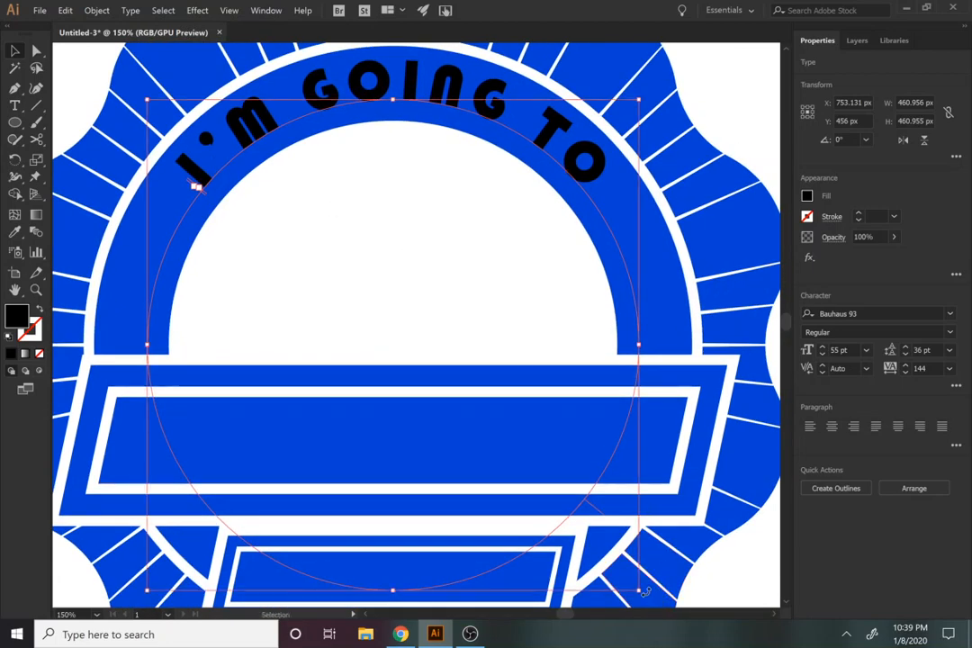
{"action": "left_click_drag", "start_coordinate": [645, 593], "coordinate": [666, 570]}
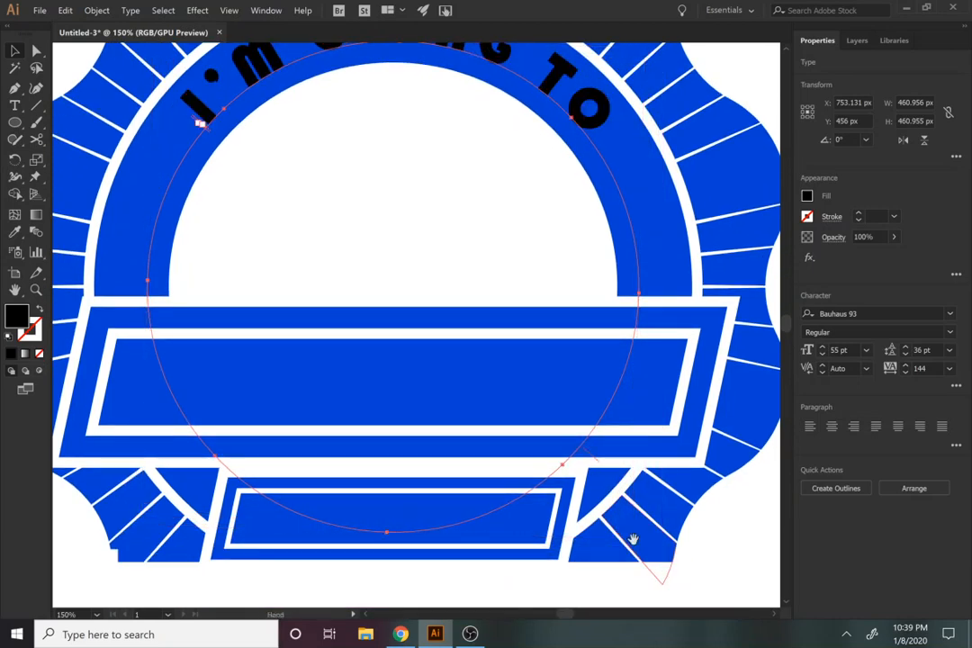
{"action": "key", "text": "space"}
{"action": "left_click_drag", "start_coordinate": [515, 392], "coordinate": [521, 489]}
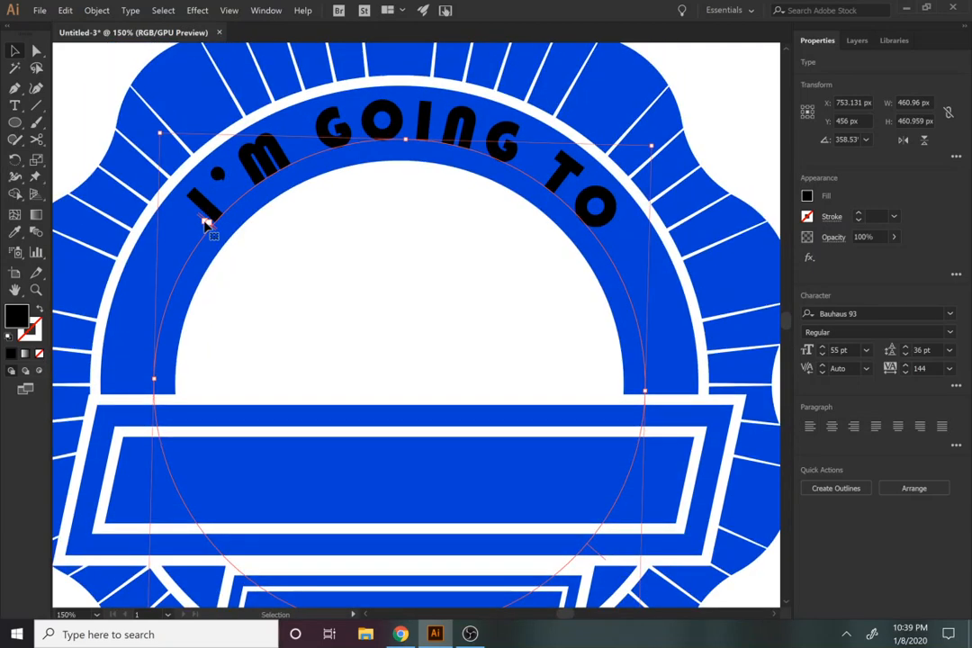
Step: Try to slide the lettering along its circular path by moving the path's end bracket
{"action": "key", "text": "t"}
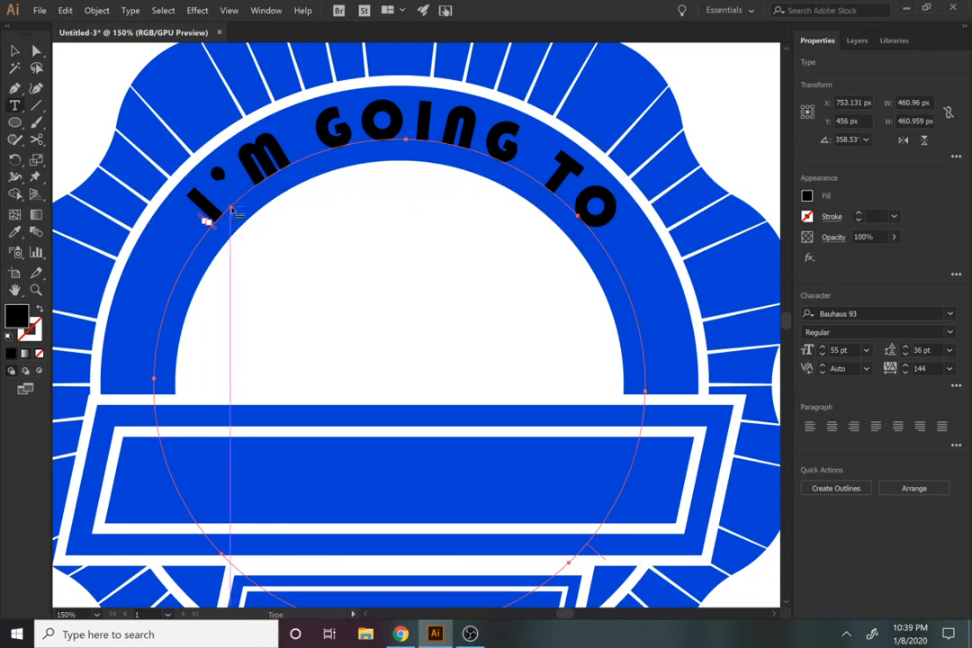
{"action": "key", "text": "a"}
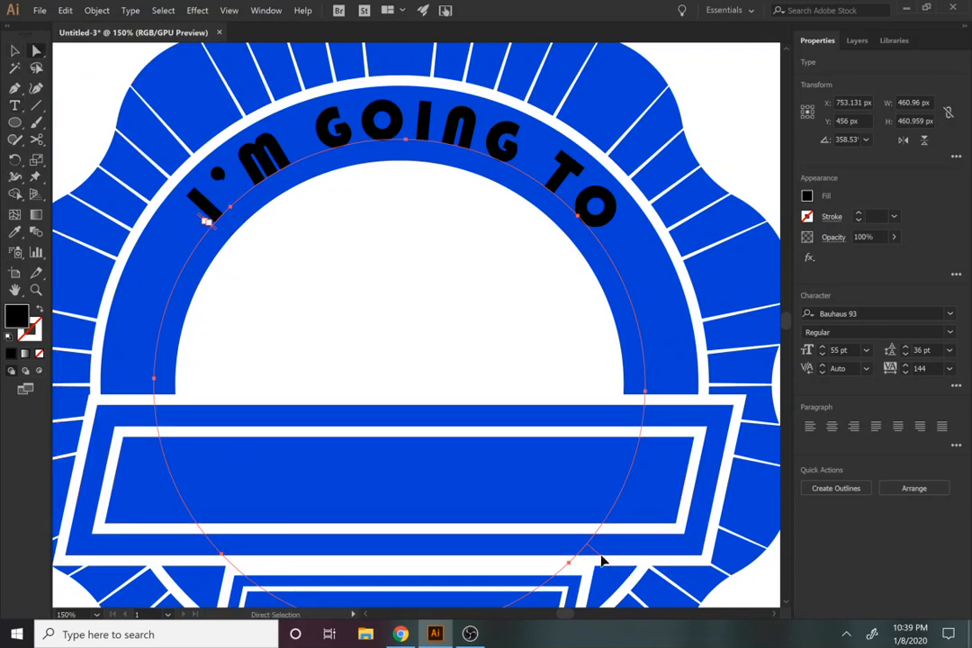
{"action": "left_click_drag", "start_coordinate": [603, 562], "coordinate": [633, 544]}
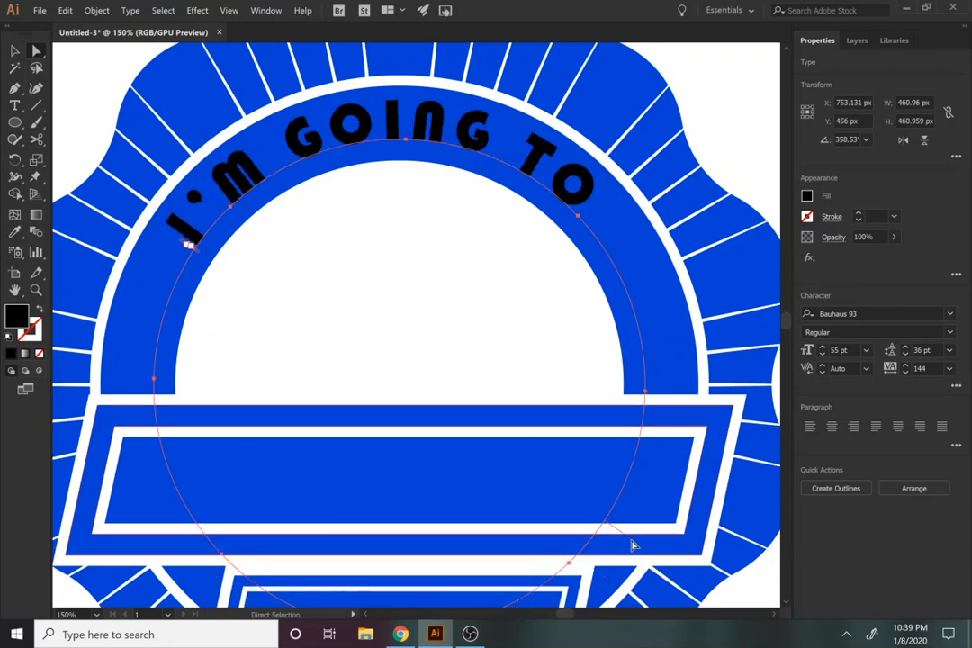
{"action": "key", "text": "ctrl+z"}
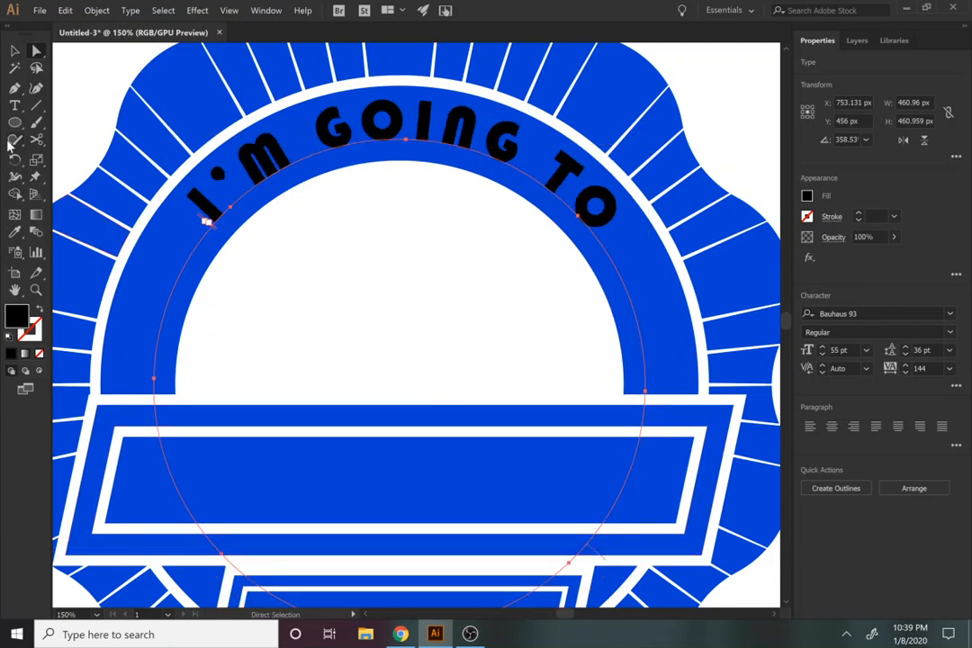
Step: Create a black 5-point star with radii of 35.7033 px and 17.8516 px near the inner edge of the arch
{"action": "left_click_drag", "start_coordinate": [15, 124], "coordinate": [56, 189]}
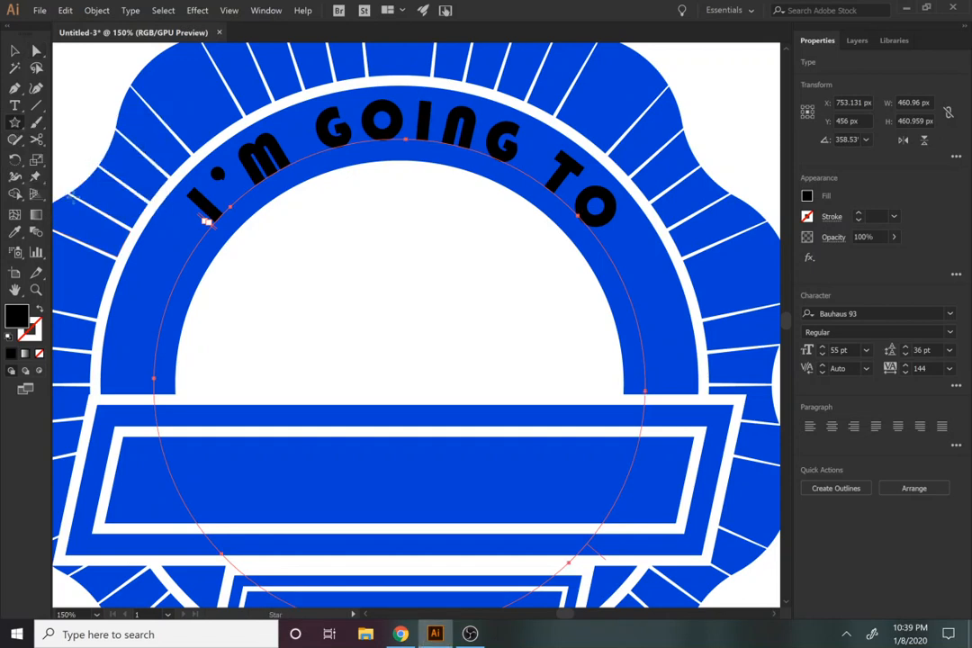
{"action": "left_click_drag", "start_coordinate": [268, 288], "coordinate": [293, 317]}
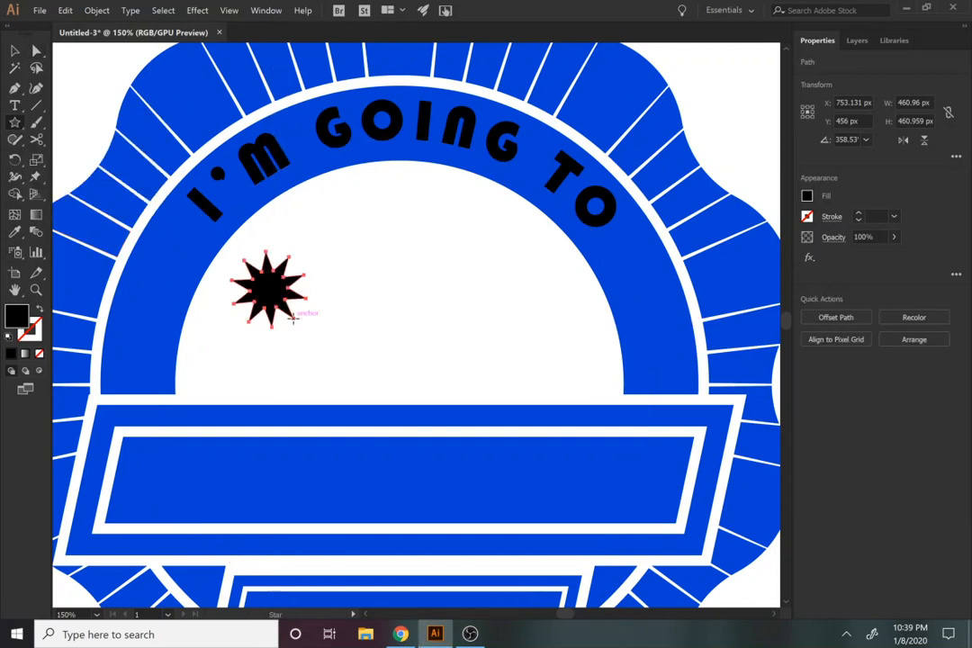
{"action": "key", "text": "ctrl+z"}
{"action": "left_click", "coordinate": [229, 286]}
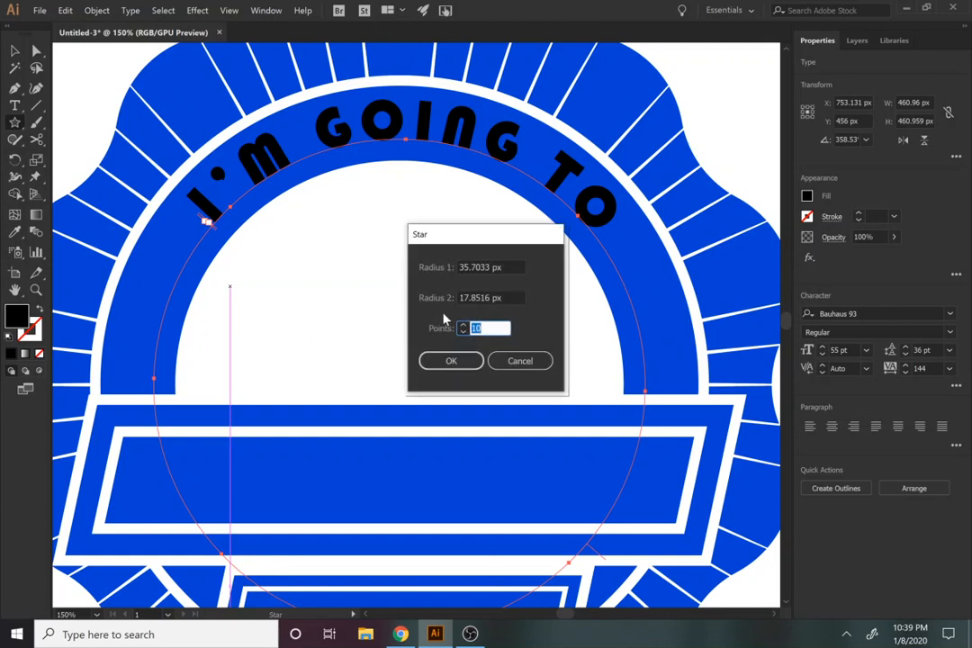
{"action": "type", "text": "5"}
{"action": "left_click", "coordinate": [475, 366]}
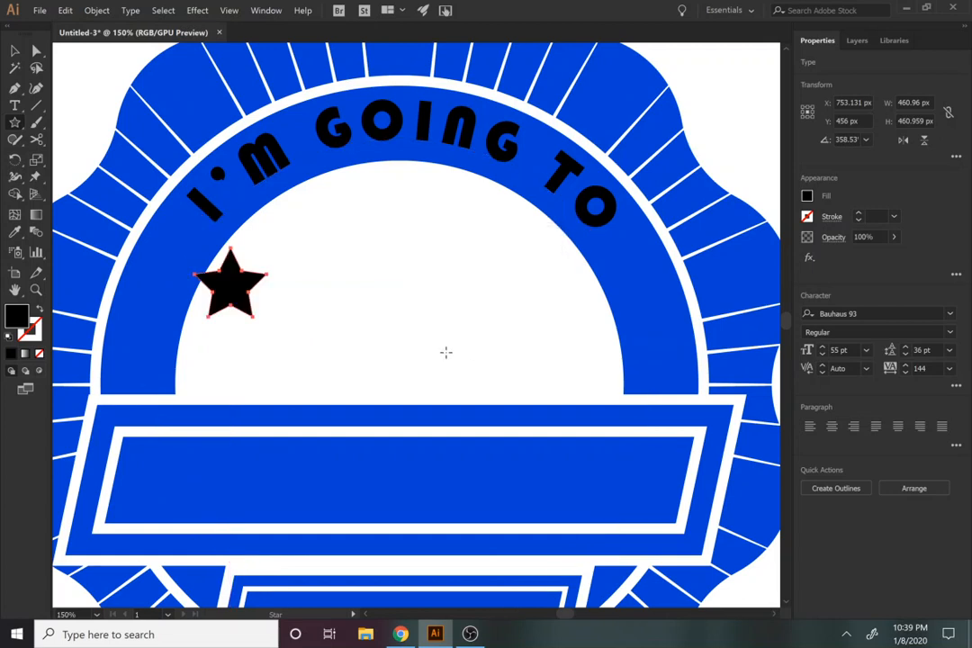
Step: Shrink and tilt the star, placing one before the "I" and a copy after the final "O" on the ring
{"action": "key", "text": "v"}
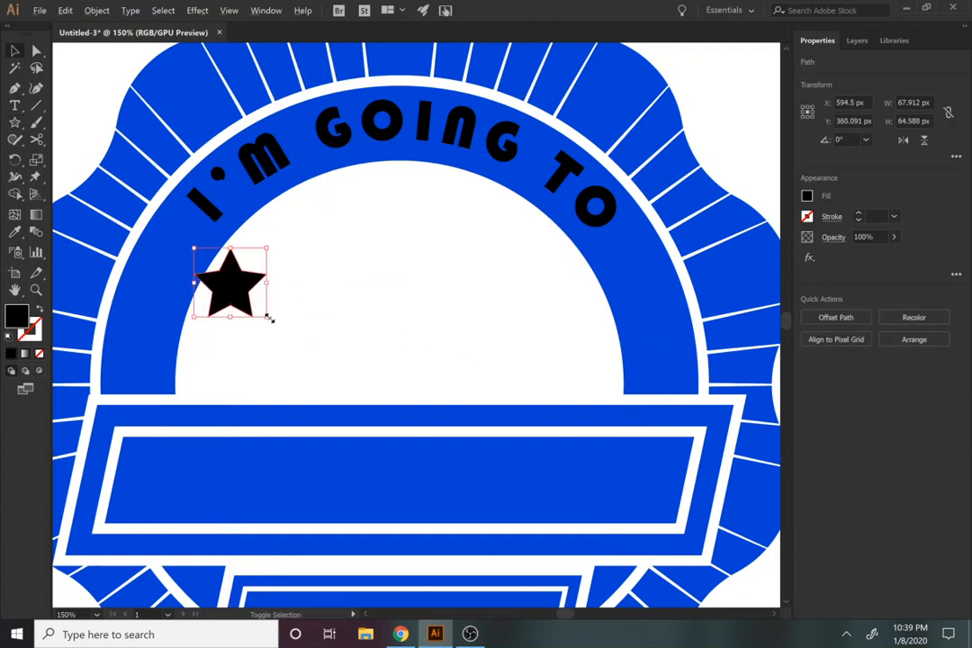
{"action": "left_click_drag", "start_coordinate": [268, 318], "coordinate": [651, 272]}
{"action": "left_click_drag", "start_coordinate": [174, 264], "coordinate": [162, 286]}
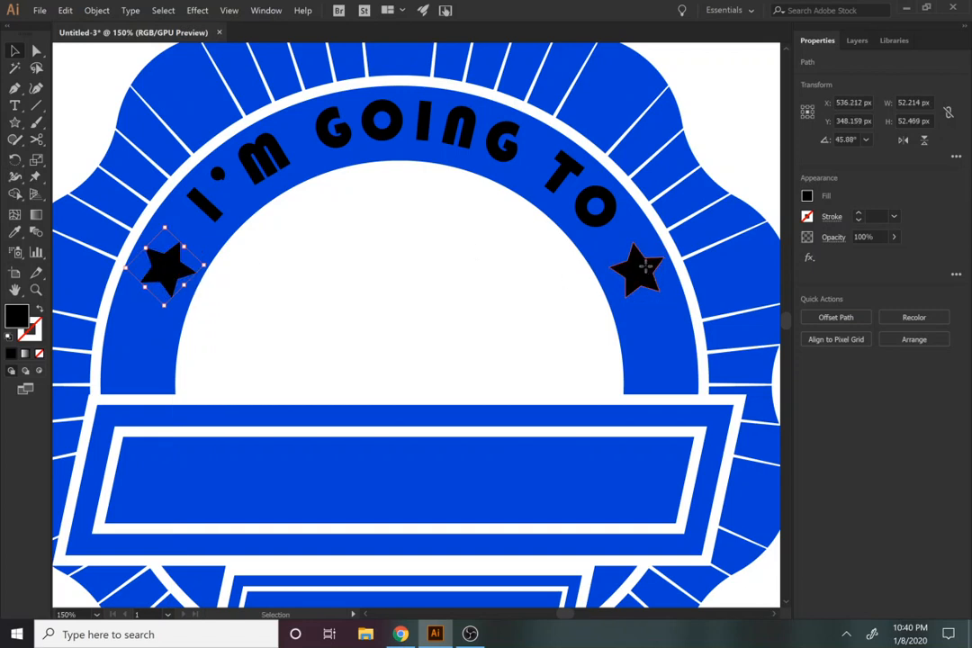
Step: Align the vertical centres of the two stars and group them
{"action": "left_click_drag", "start_coordinate": [644, 260], "coordinate": [644, 273]}
{"action": "left_click", "coordinate": [165, 266], "text": "shift"}
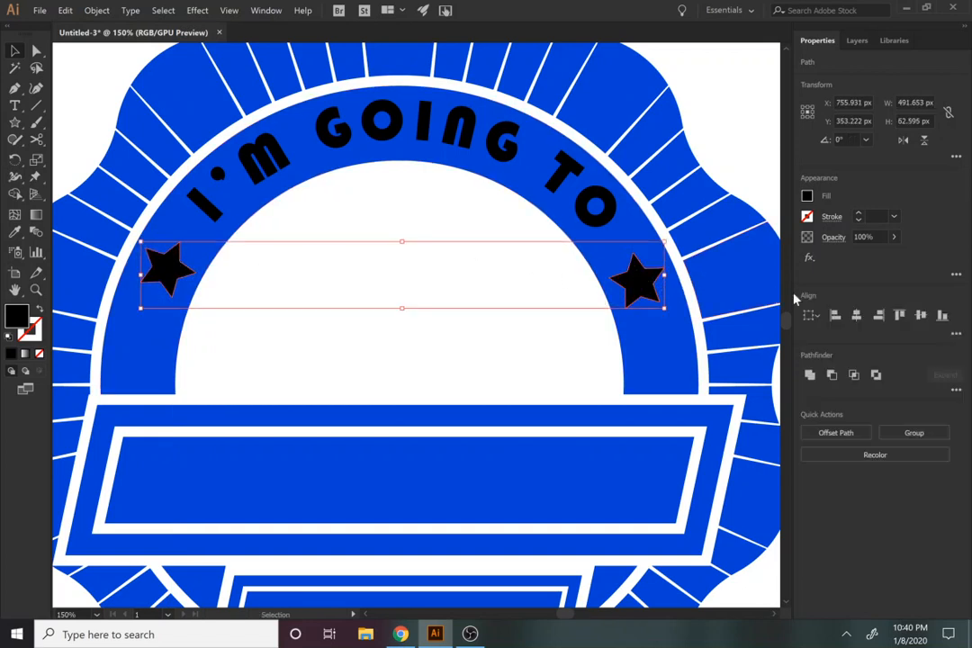
{"action": "left_click", "coordinate": [922, 315]}
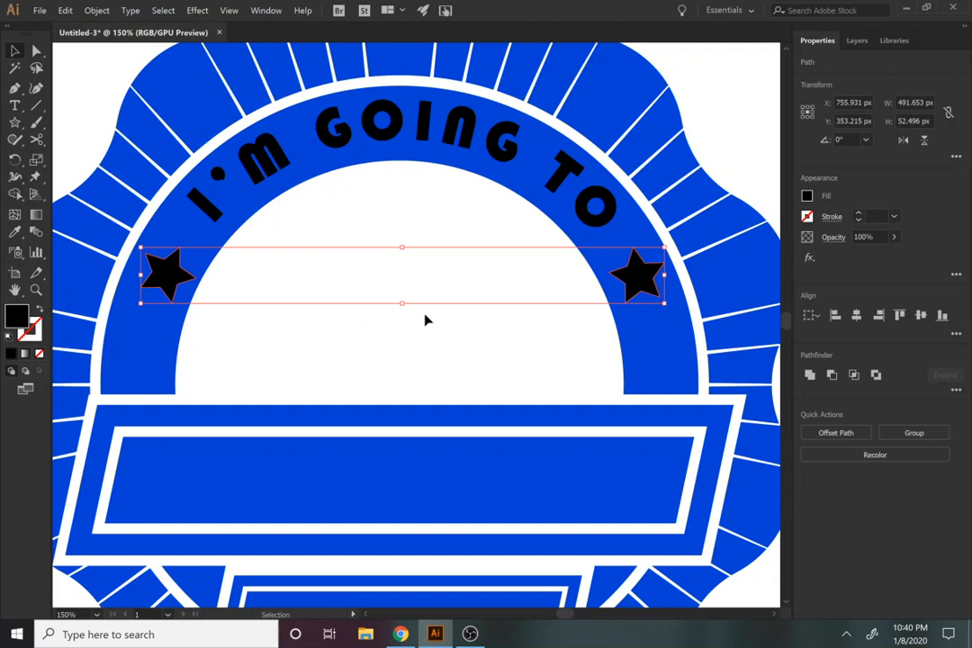
{"action": "key", "text": "a"}
{"action": "key", "text": "v"}
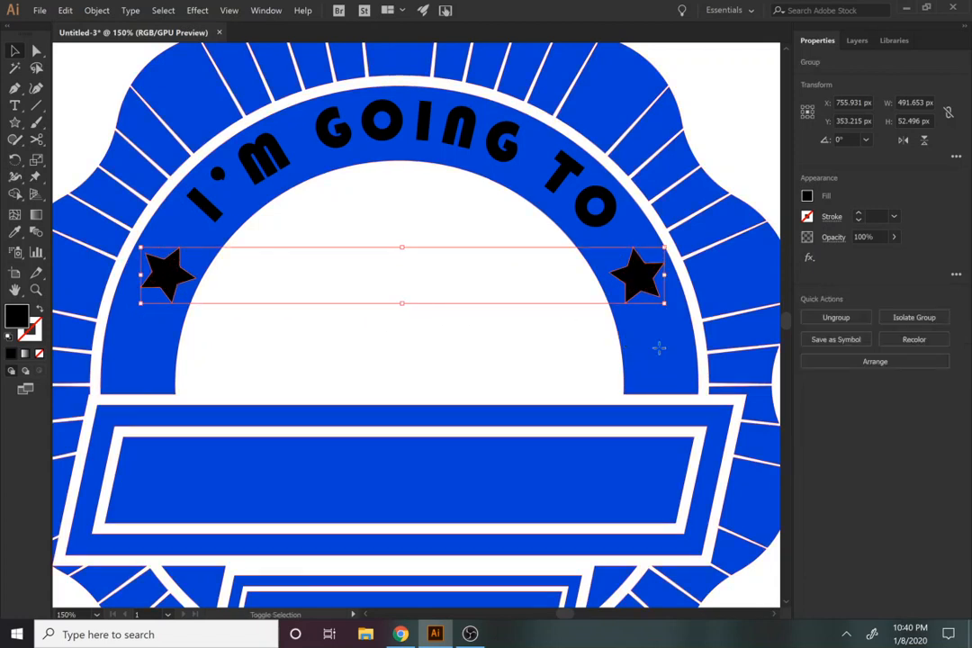
Step: Centre the star group horizontally on the badge, using the badge artwork as the key object
{"action": "left_click", "coordinate": [758, 349]}
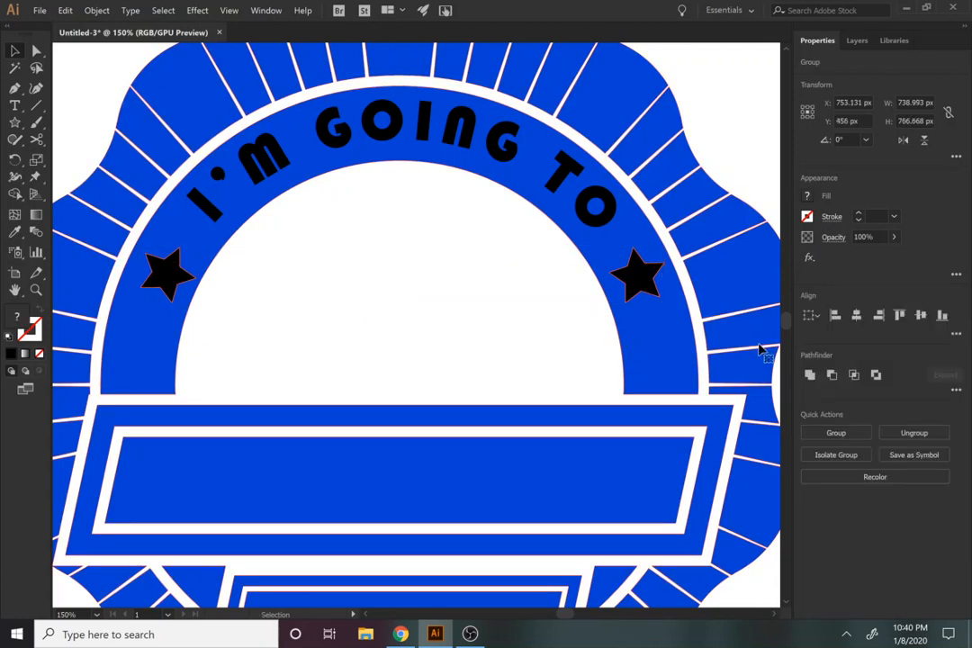
{"action": "left_click", "coordinate": [221, 316]}
{"action": "left_click", "coordinate": [177, 284]}
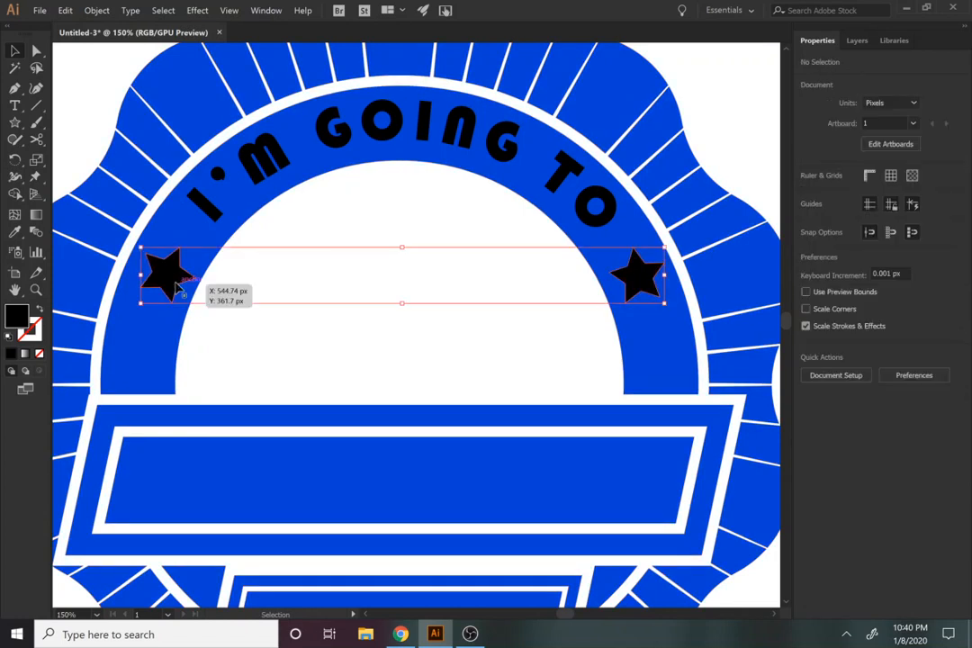
{"action": "left_click", "coordinate": [628, 347], "text": "shift"}
{"action": "left_click", "coordinate": [628, 277]}
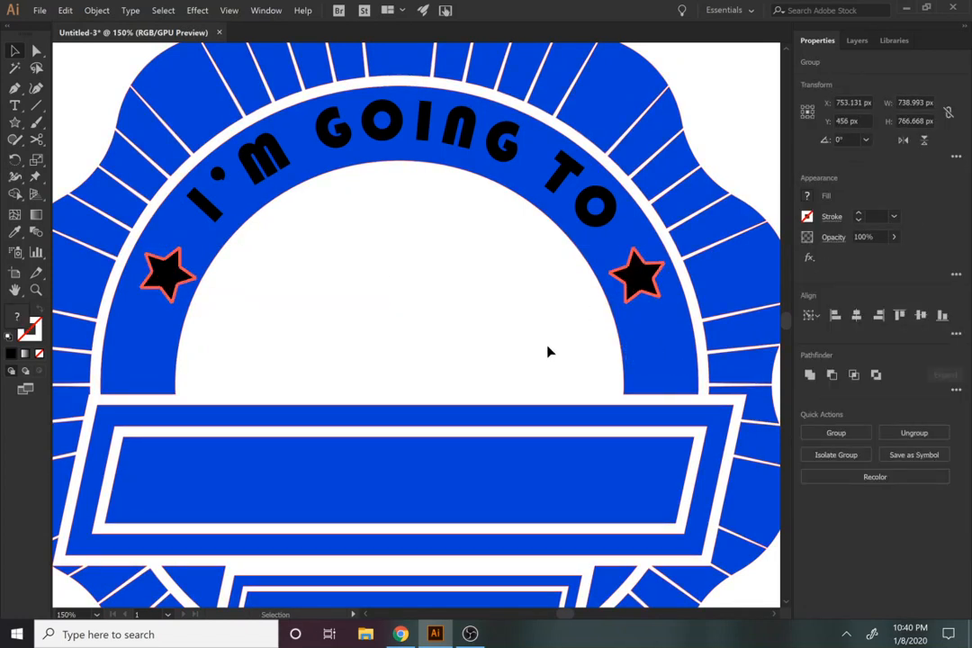
{"action": "left_click", "coordinate": [408, 315]}
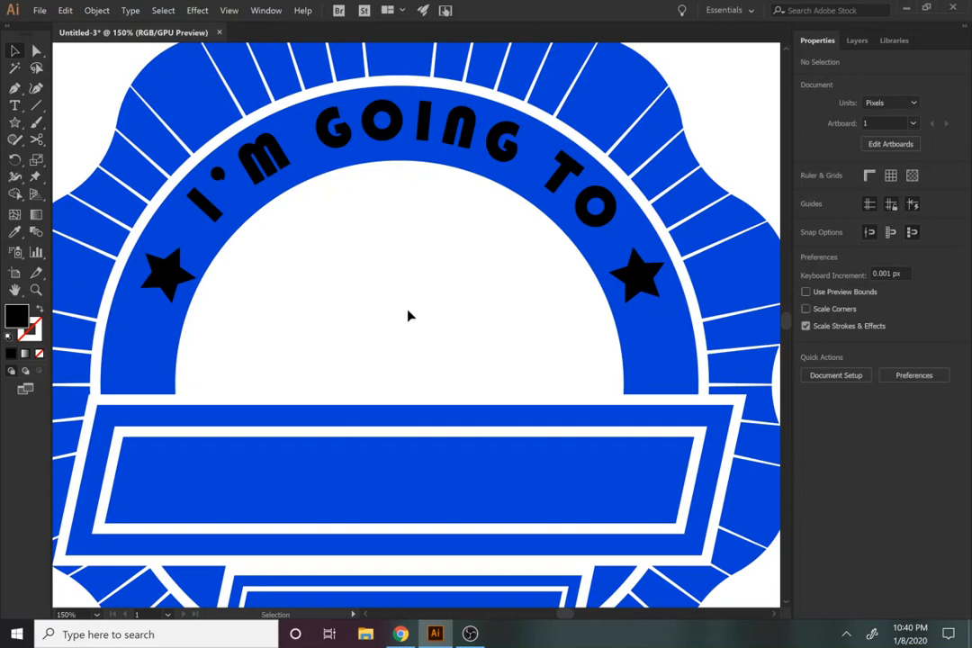
{"action": "left_click", "coordinate": [189, 277]}
{"action": "left_click", "coordinate": [167, 333], "text": "shift"}
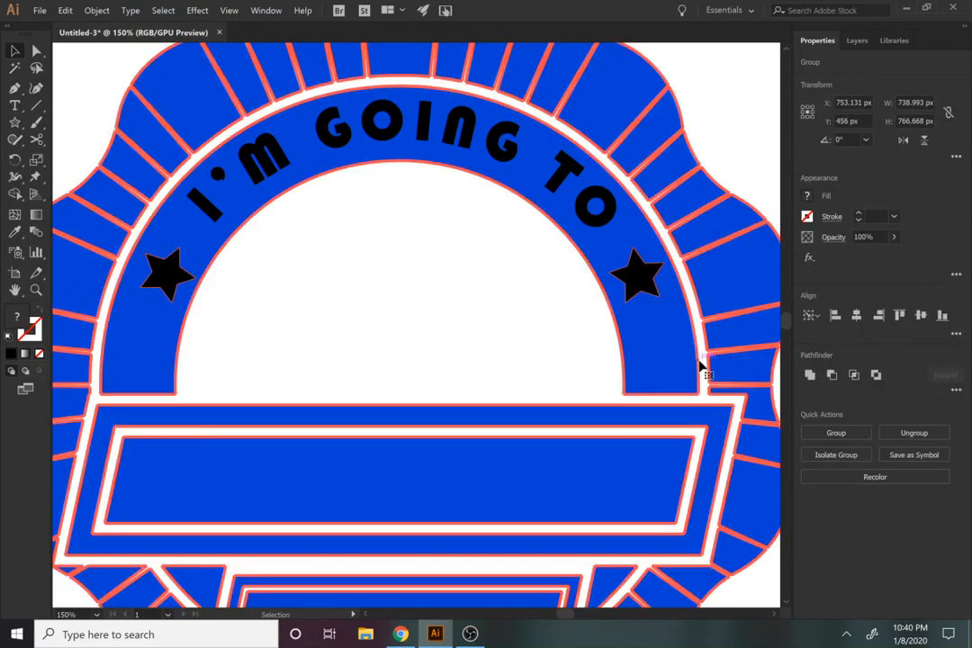
{"action": "left_click", "coordinate": [534, 319]}
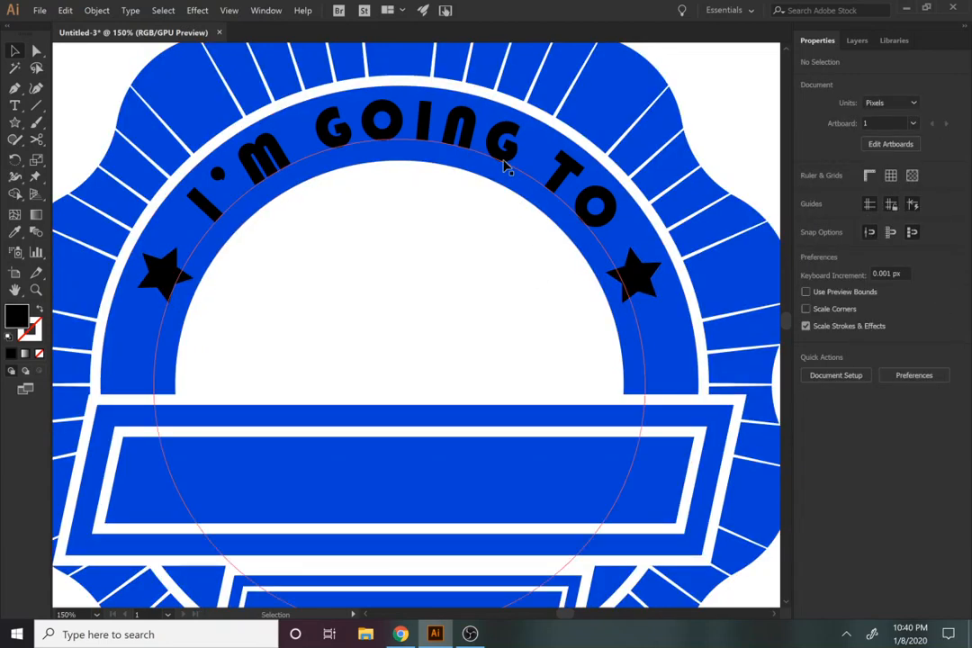
Step: Convert the curved "I'M GOING TO" text to outlines
{"action": "left_click", "coordinate": [457, 142]}
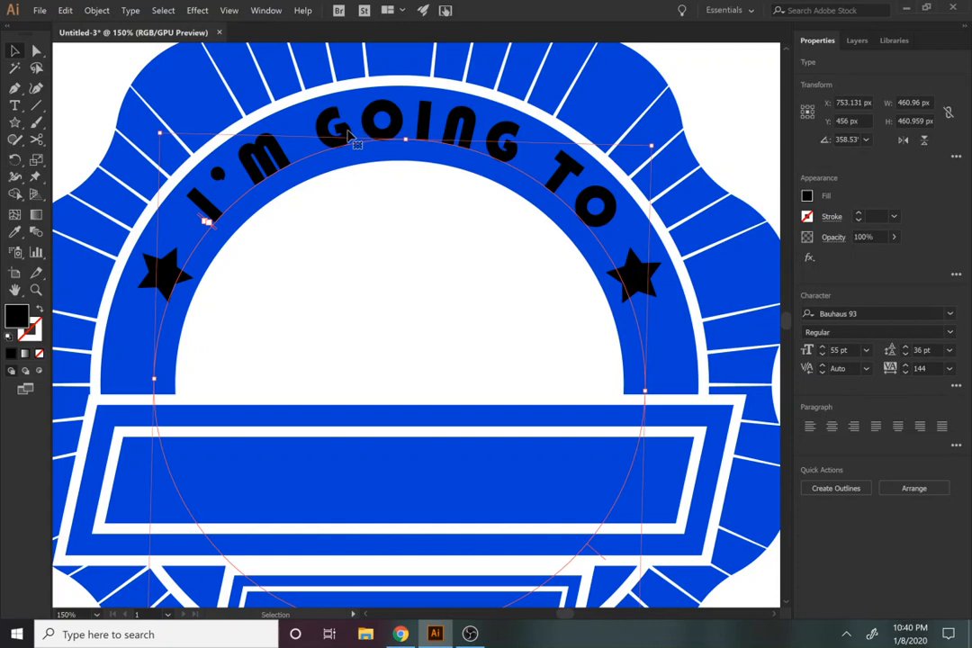
{"action": "left_click", "coordinate": [131, 10]}
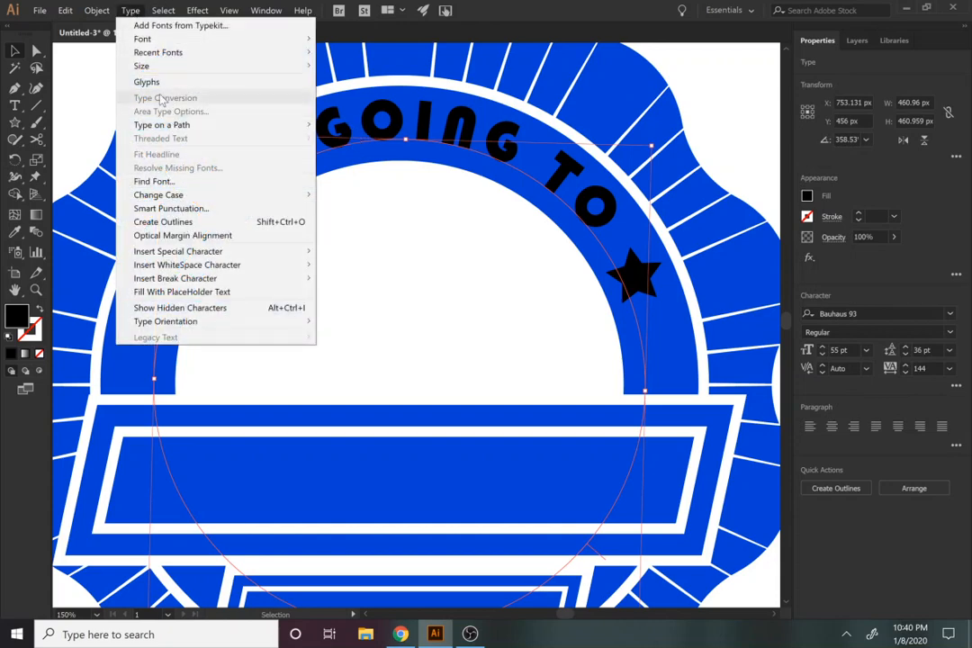
{"action": "left_click", "coordinate": [157, 222]}
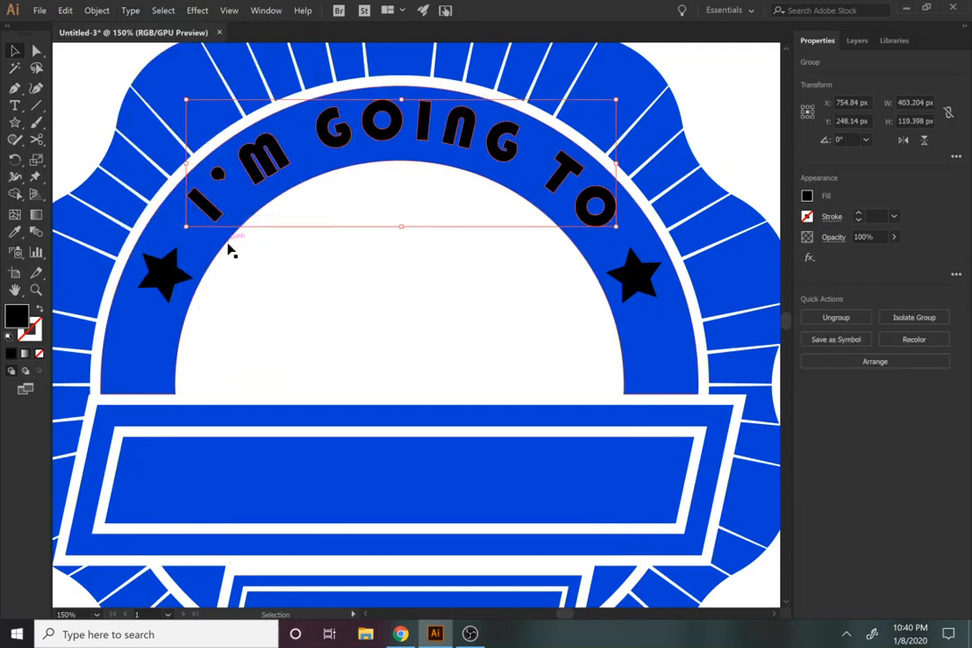
Step: Cut the outlined lettering out of the blue arch with Minus Front
{"action": "left_click", "coordinate": [172, 322]}
{"action": "left_click", "coordinate": [382, 358]}
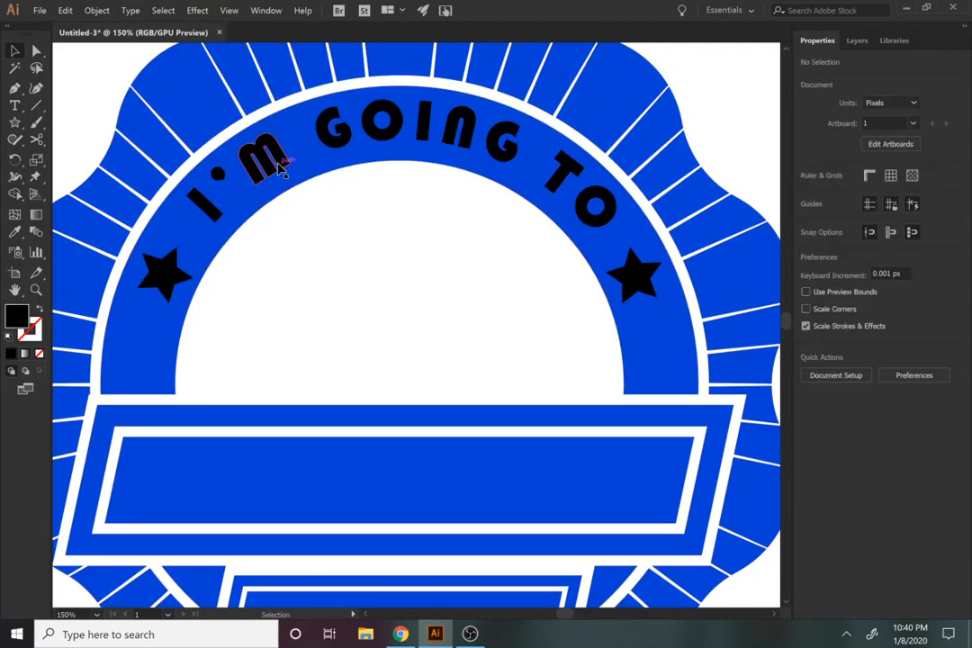
{"action": "left_click", "coordinate": [279, 166]}
{"action": "key", "text": "a"}
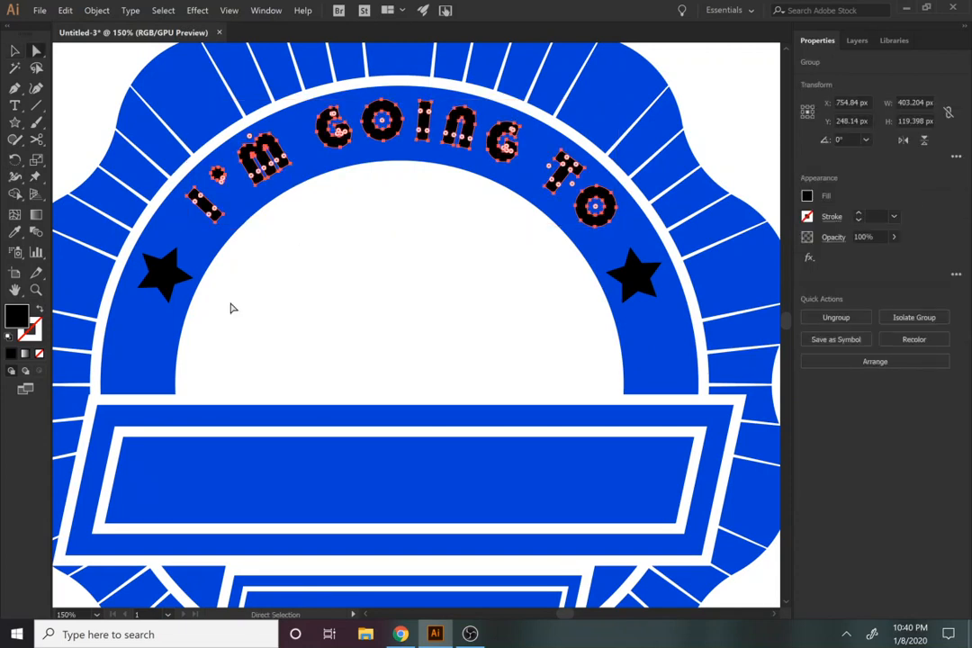
{"action": "left_click", "coordinate": [143, 360], "text": "shift"}
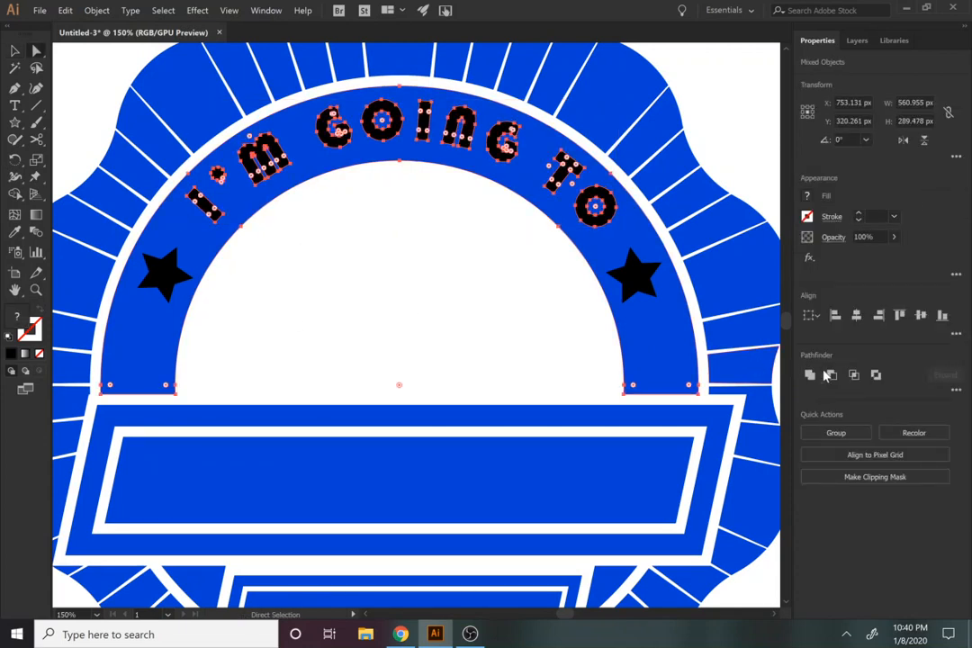
{"action": "left_click", "coordinate": [830, 376]}
{"action": "left_click", "coordinate": [467, 316]}
Step: Cut the two black stars out of the blue arch with Minus Front
{"action": "left_click", "coordinate": [641, 281]}
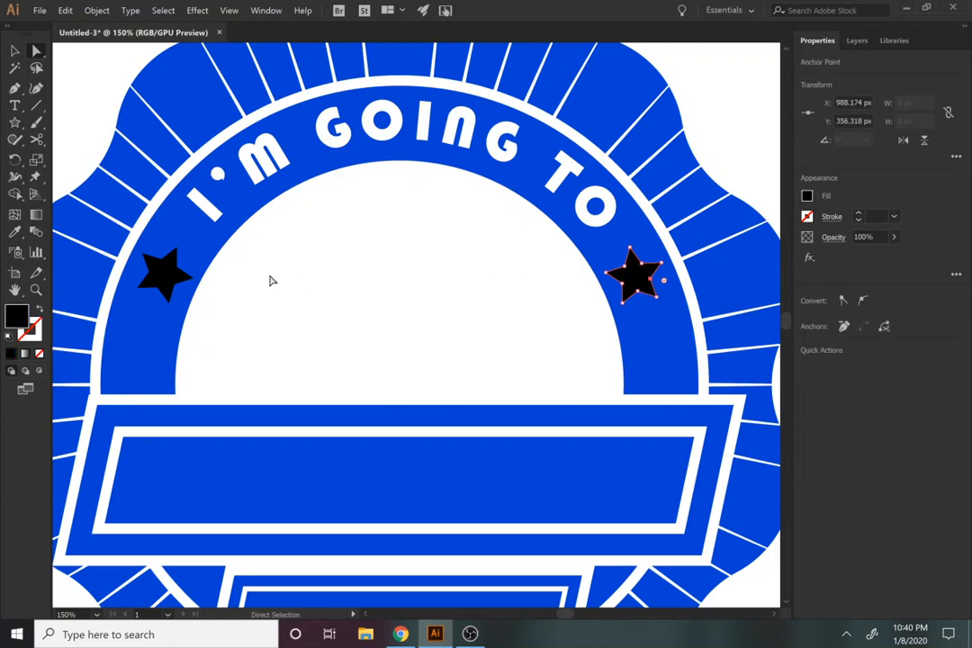
{"action": "left_click", "coordinate": [164, 273], "text": "shift"}
{"action": "left_click", "coordinate": [163, 348], "text": "shift"}
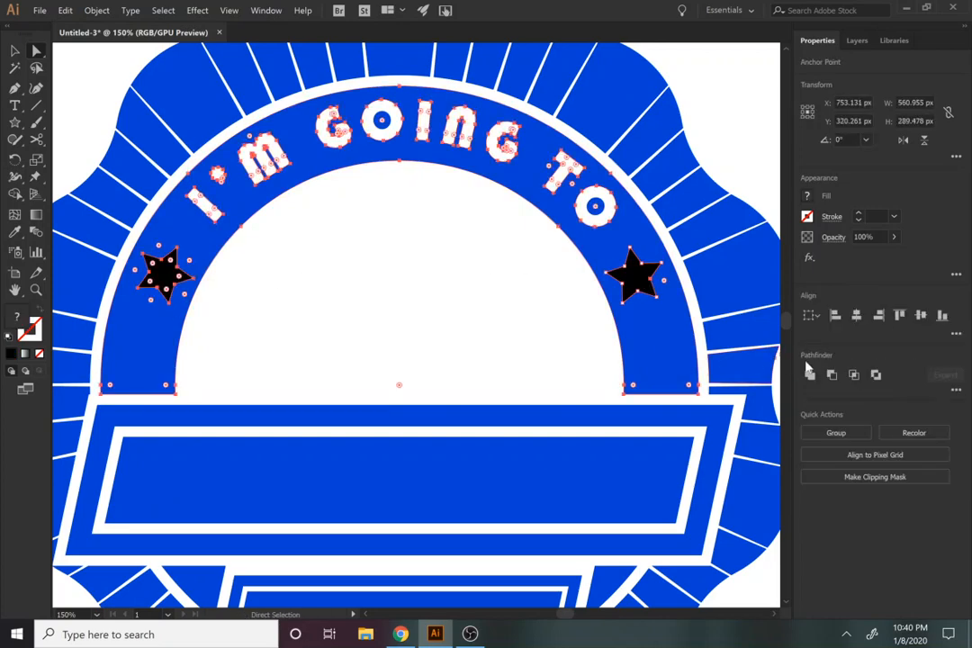
{"action": "left_click", "coordinate": [831, 378]}
{"action": "left_click", "coordinate": [430, 288]}
Step: Place a new line of point text inside the large slanted banner and set its tracking to 0
{"action": "left_click_drag", "start_coordinate": [440, 292], "coordinate": [445, 167]}
{"action": "key", "text": "t"}
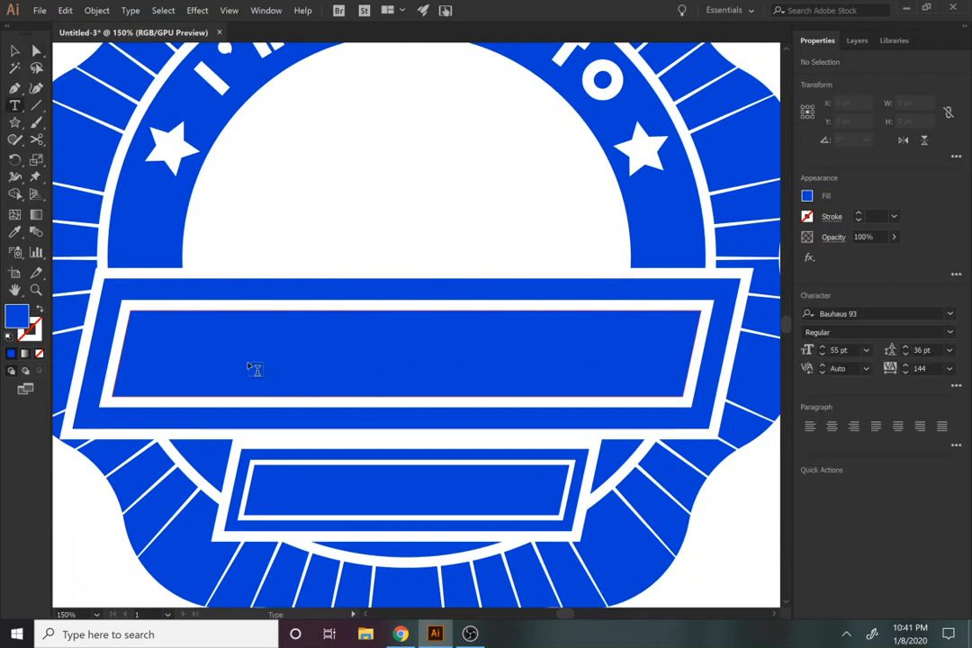
{"action": "left_click", "coordinate": [255, 369]}
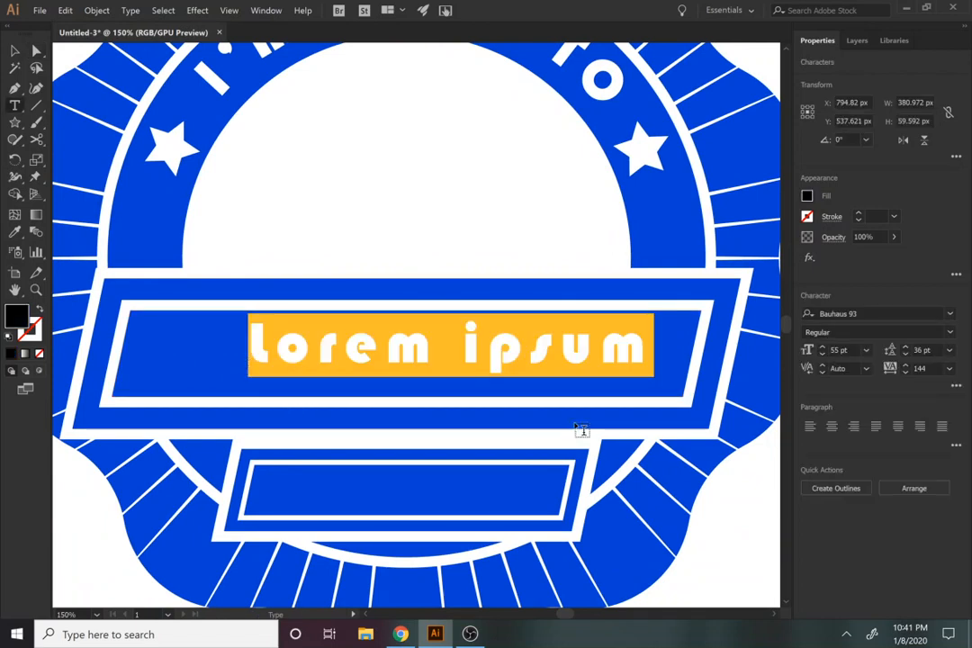
{"action": "left_click", "coordinate": [949, 370]}
{"action": "left_click", "coordinate": [946, 464]}
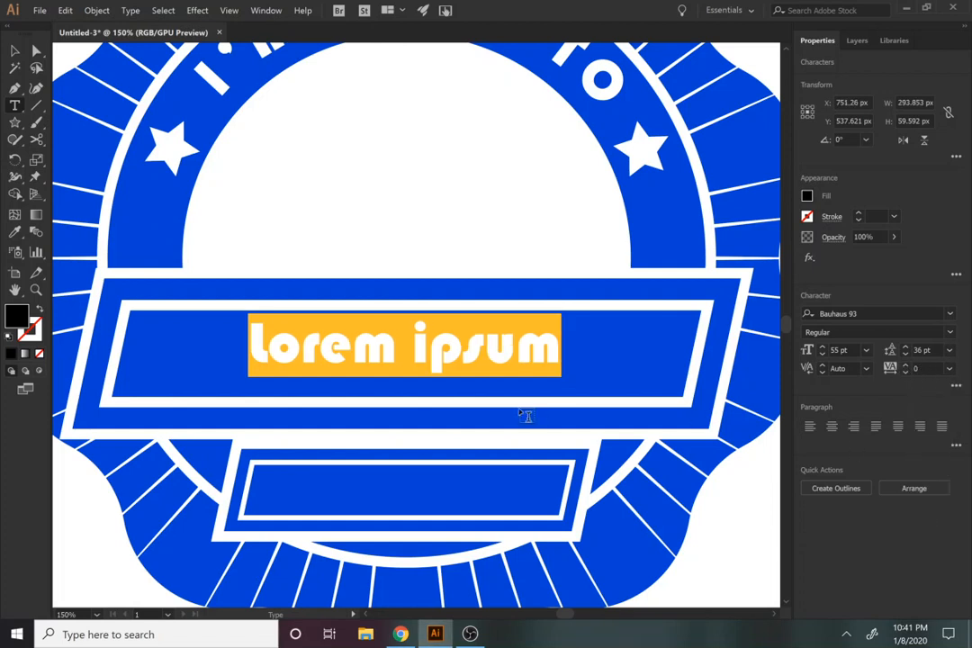
Step: Try Bison Bold on the banner's placeholder text, and set the font to Dopestyle
{"action": "left_click", "coordinate": [950, 313]}
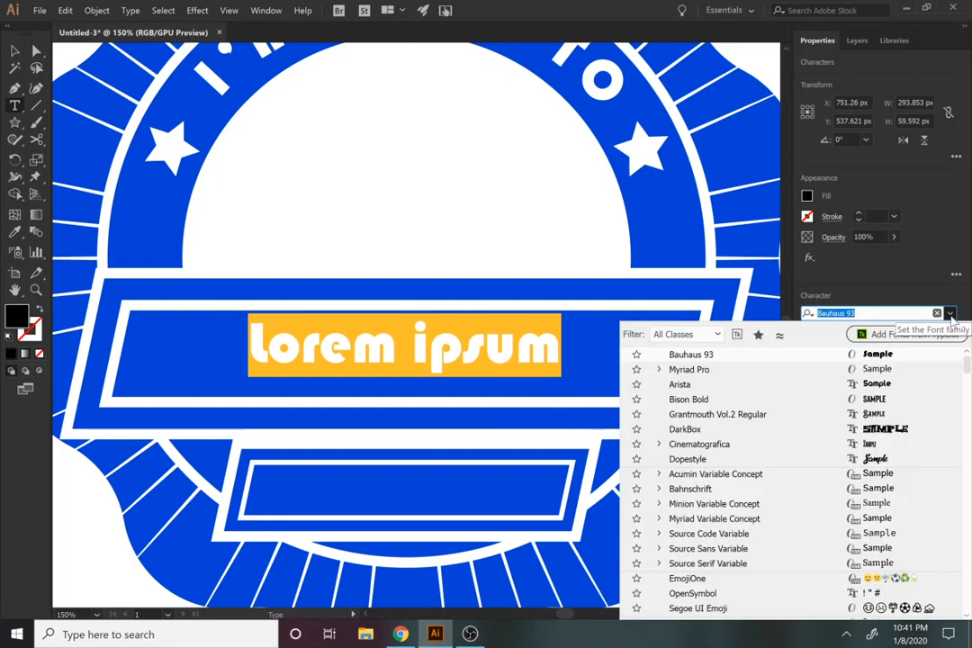
{"action": "left_click", "coordinate": [874, 402]}
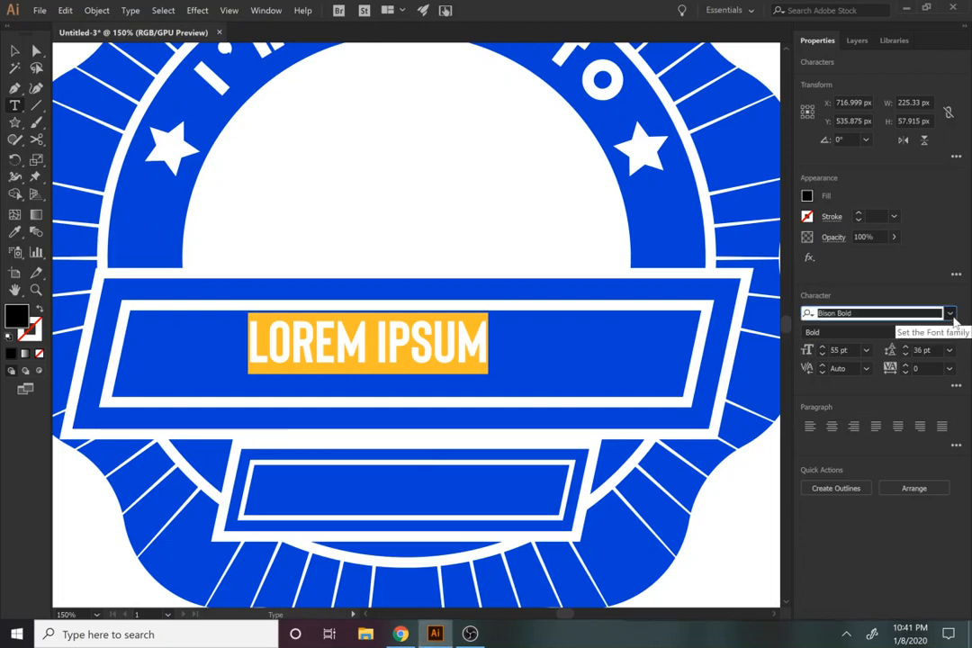
{"action": "left_click", "coordinate": [952, 315]}
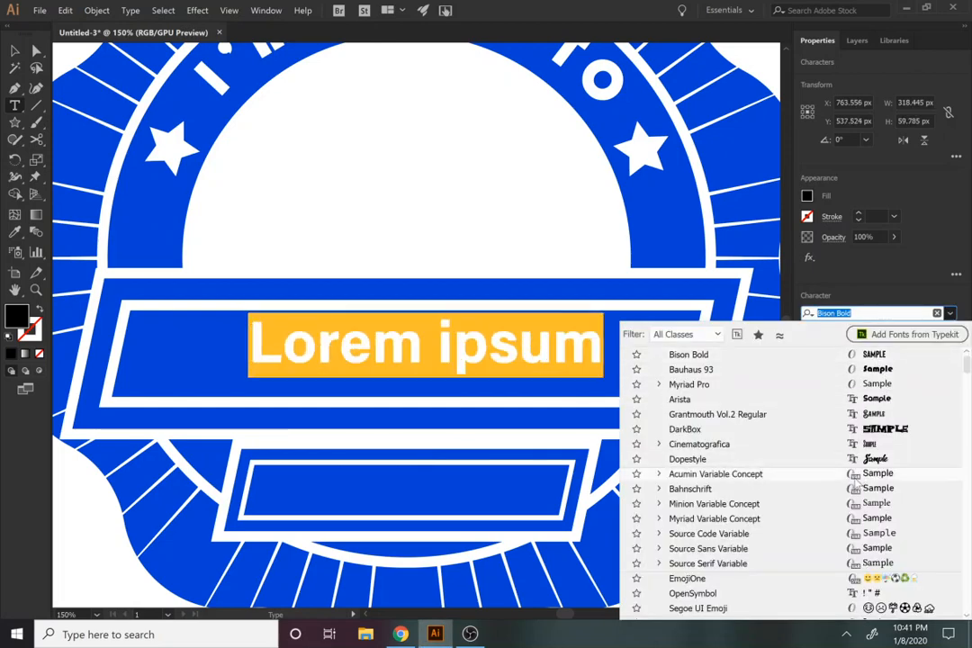
{"action": "left_click", "coordinate": [813, 466]}
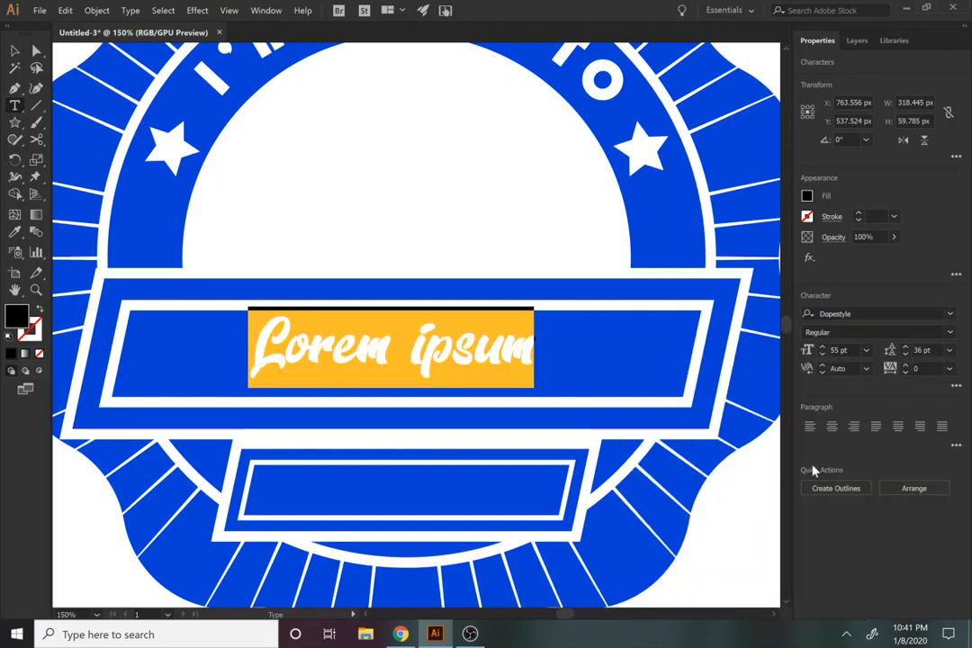
Step: Replace the placeholder text in the large banner with "Yeet Myself"
{"action": "type", "text": "YE"}
{"action": "key", "text": "BackSpace"}
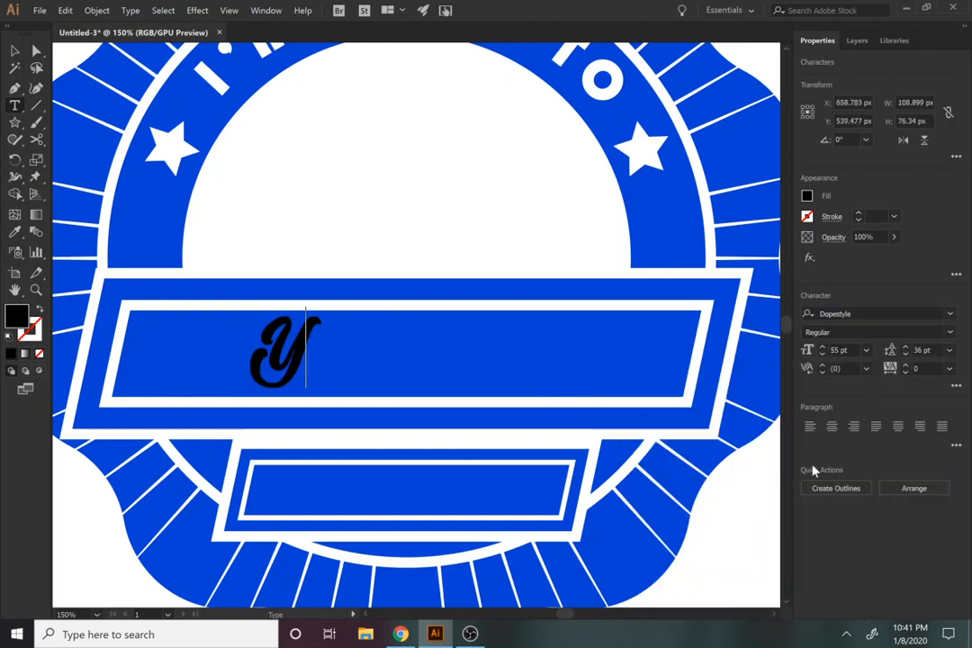
{"action": "type", "text": "eet m"}
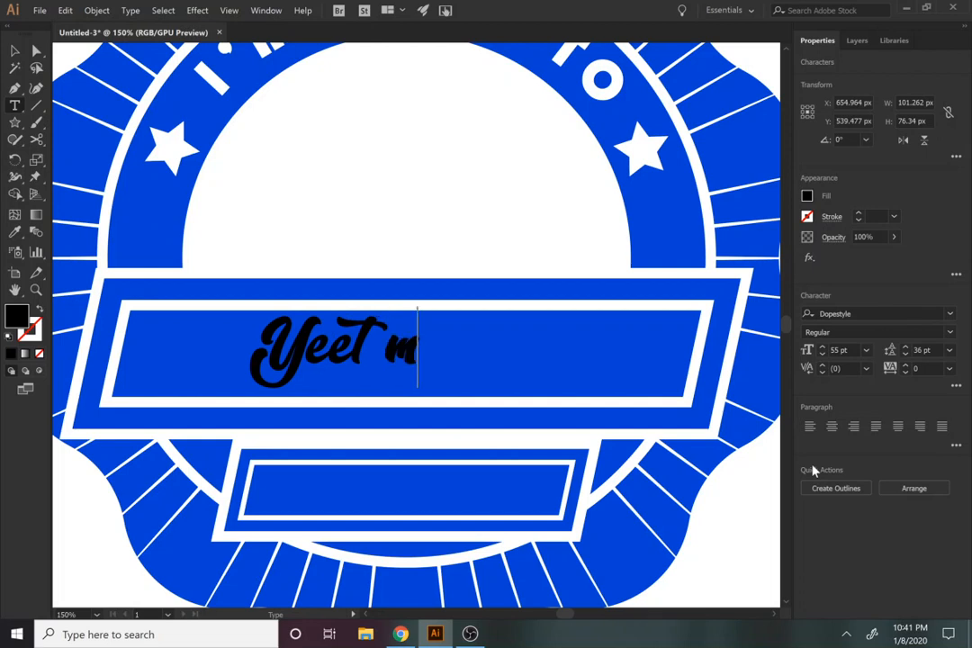
{"action": "key", "text": "BackSpace"}
{"action": "key", "text": "BackSpace"}
{"action": "type", "text": "Myself"}
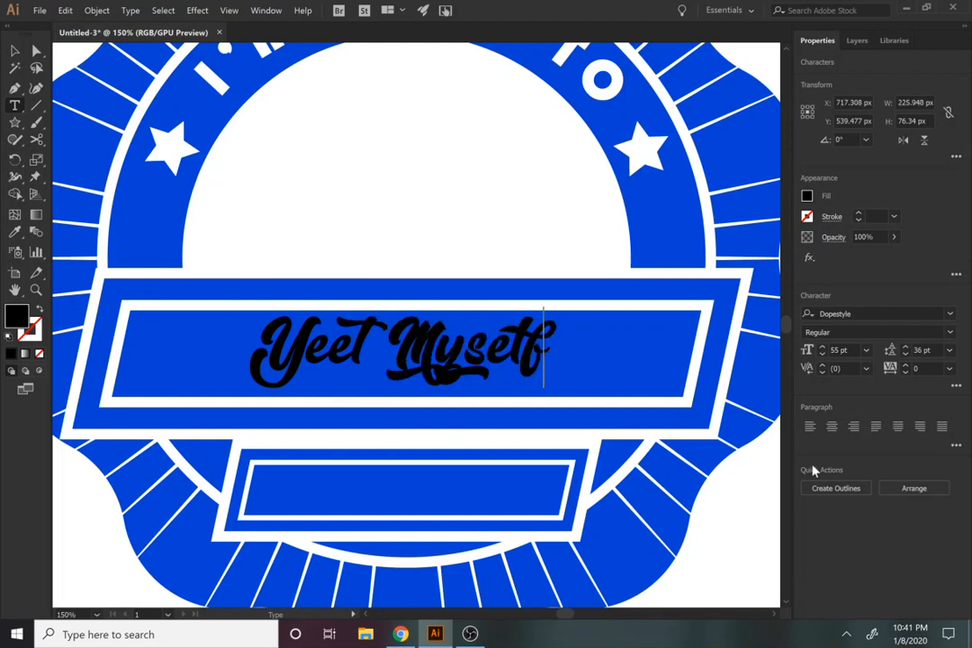
Step: Scale the "Yeet Myself" text down to about 50 pt within the banner and set its tracking to 34
{"action": "left_click", "coordinate": [15, 51]}
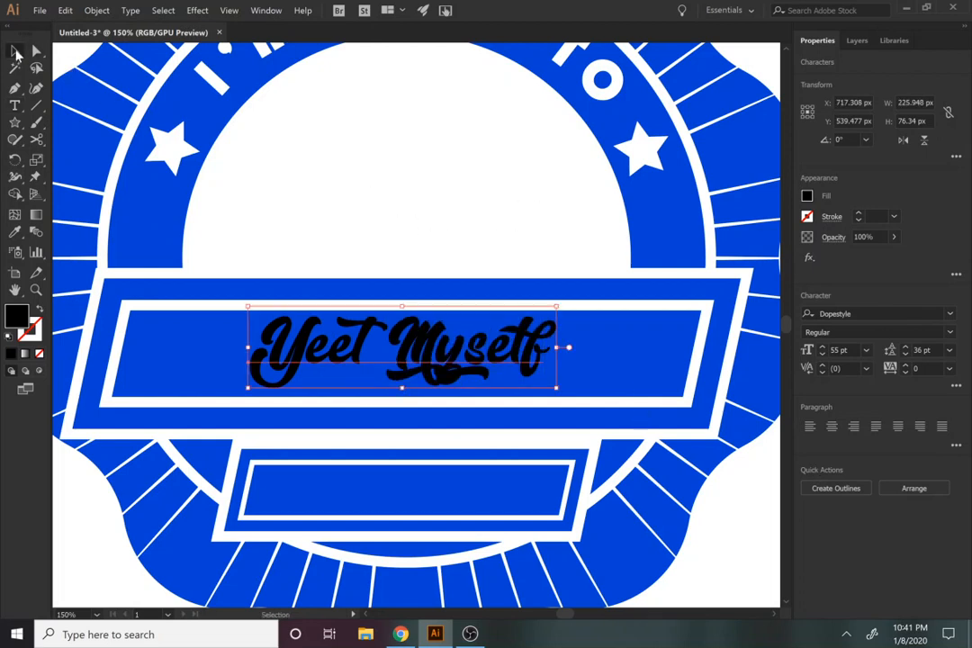
{"action": "left_click_drag", "start_coordinate": [501, 359], "coordinate": [494, 362]}
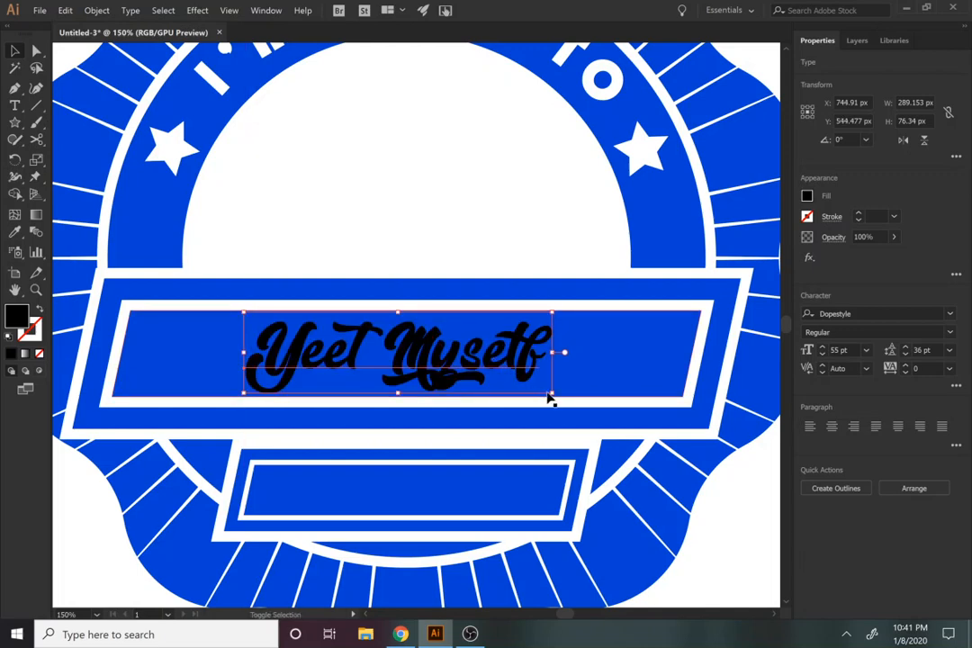
{"action": "left_click_drag", "start_coordinate": [552, 394], "coordinate": [527, 388]}
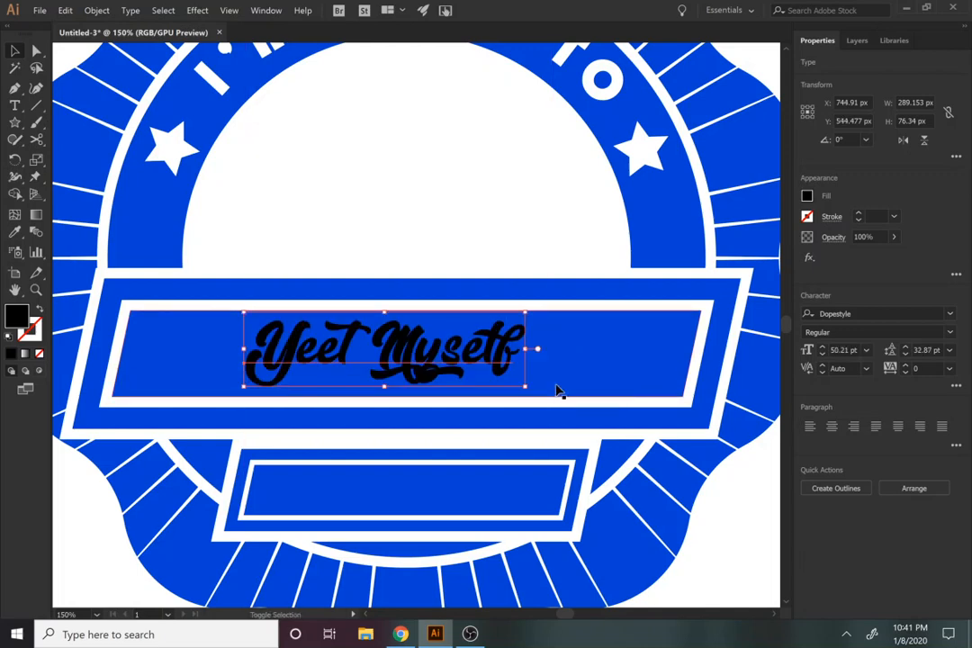
{"action": "left_click", "coordinate": [906, 366]}
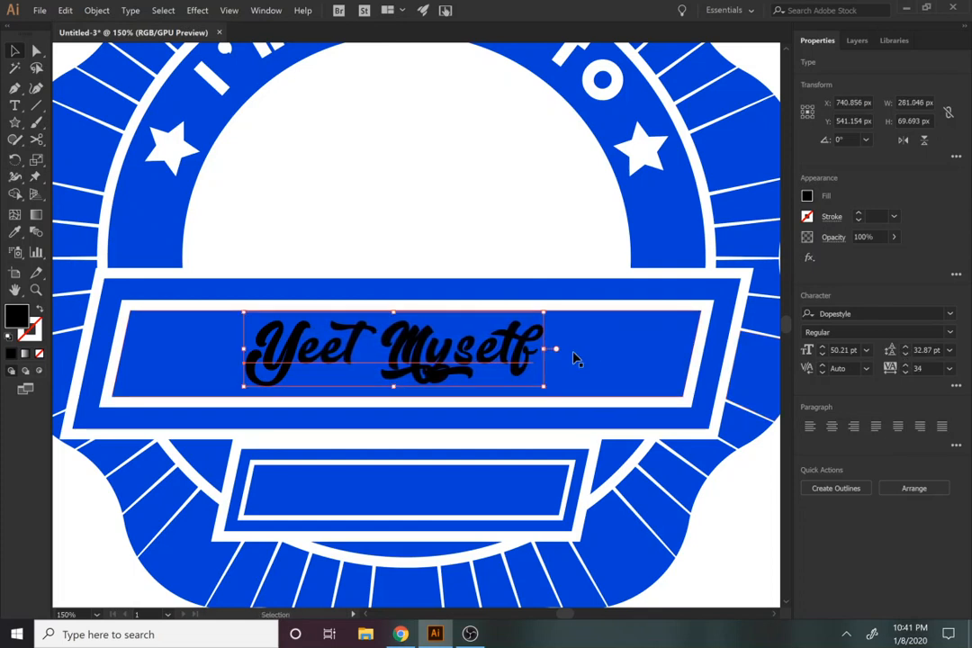
Step: Change the font of the whole "Yeet Myself" line to DarkBox
{"action": "double_click", "coordinate": [527, 335]}
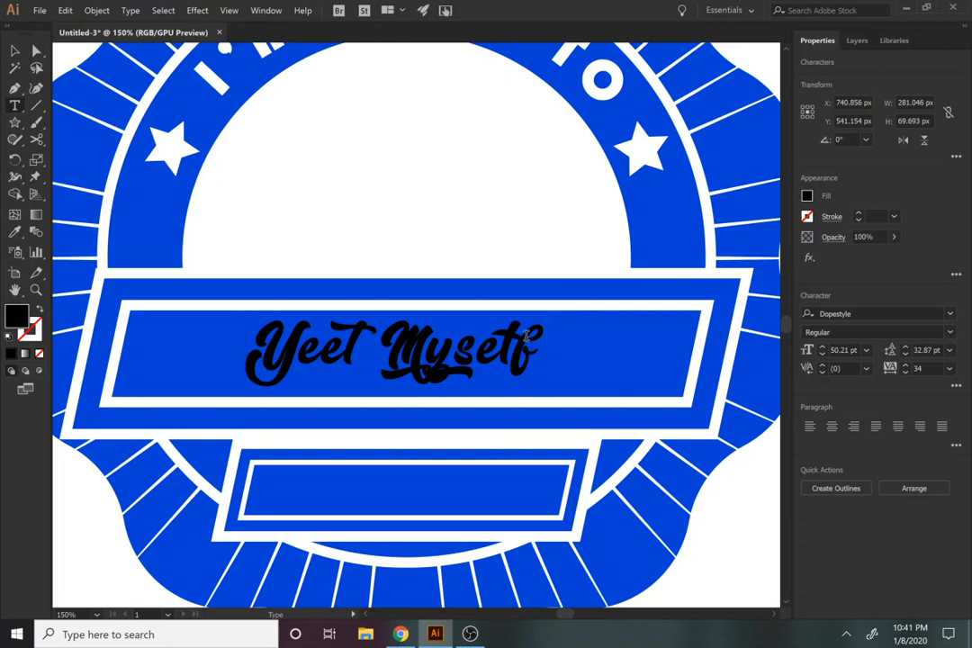
{"action": "key", "text": "ctrl+a"}
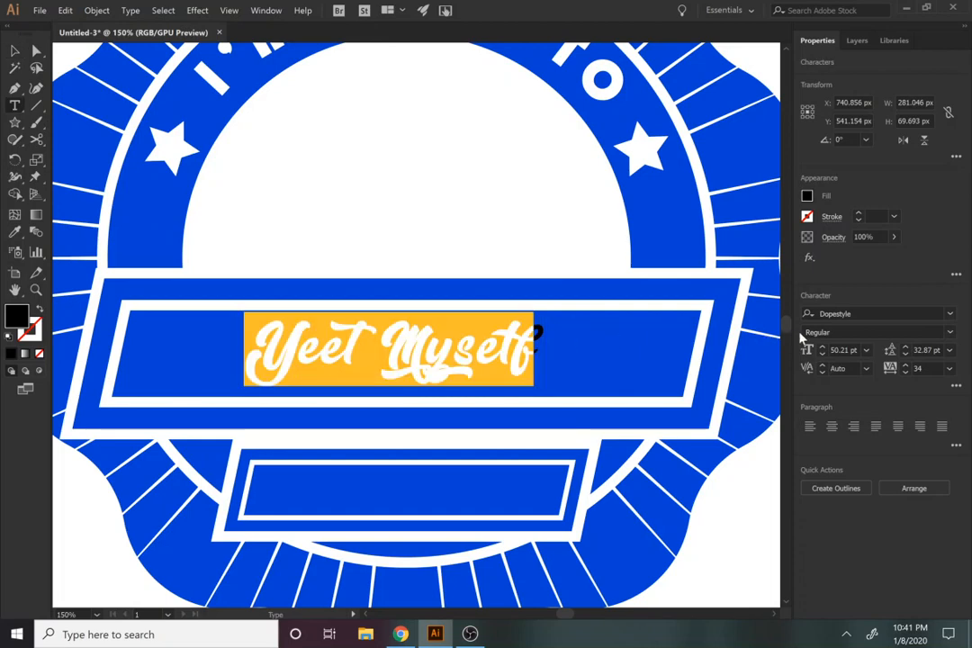
{"action": "left_click", "coordinate": [950, 313]}
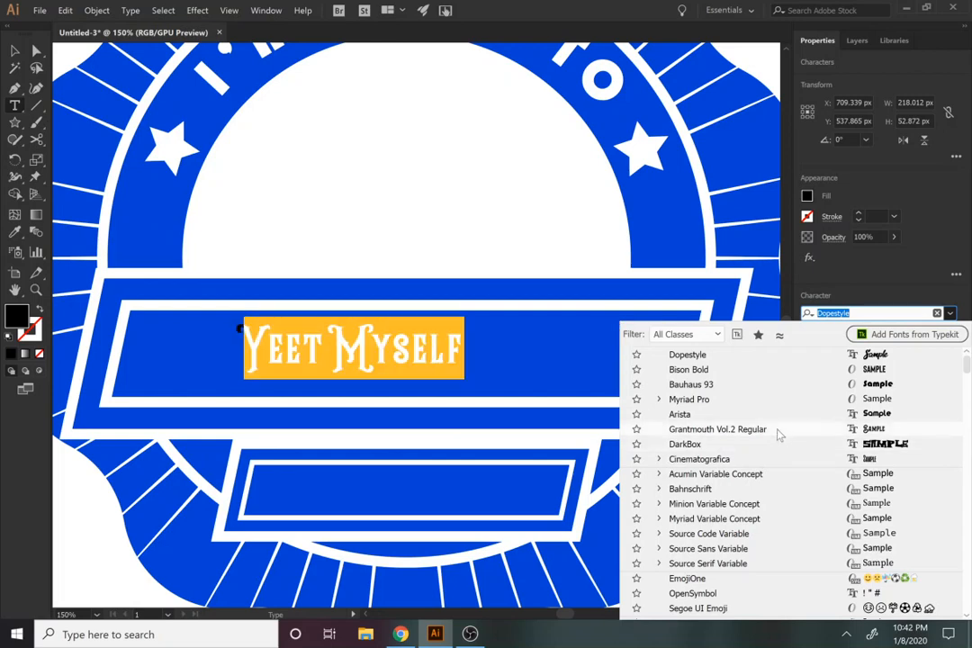
{"action": "left_click", "coordinate": [770, 454]}
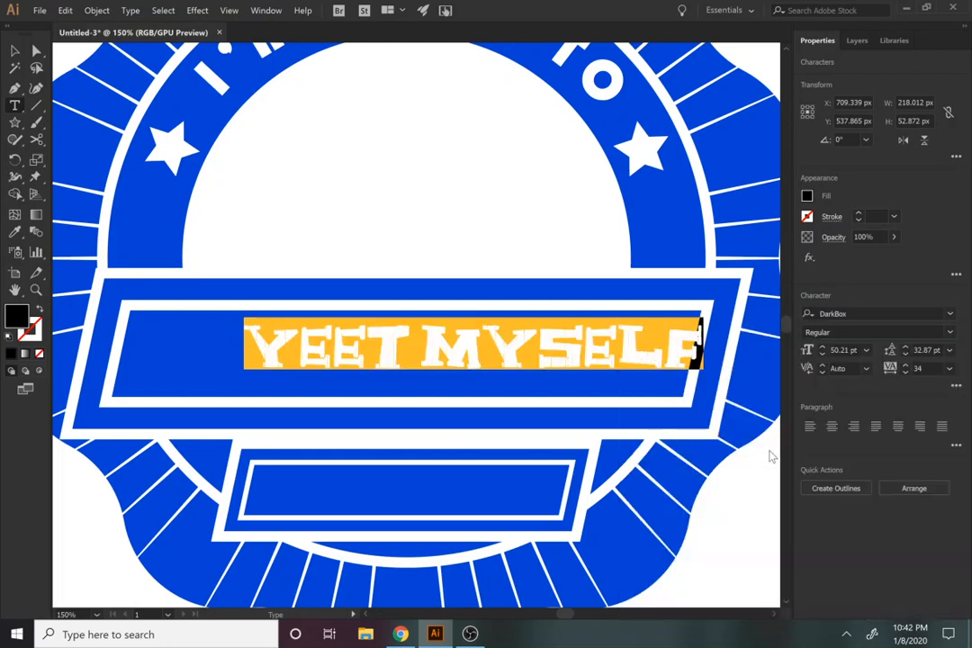
Step: Centre the "YEET MYSELF" text horizontally and vertically in the large banner's inner panel, using that panel as the key object
{"action": "left_click", "coordinate": [14, 51]}
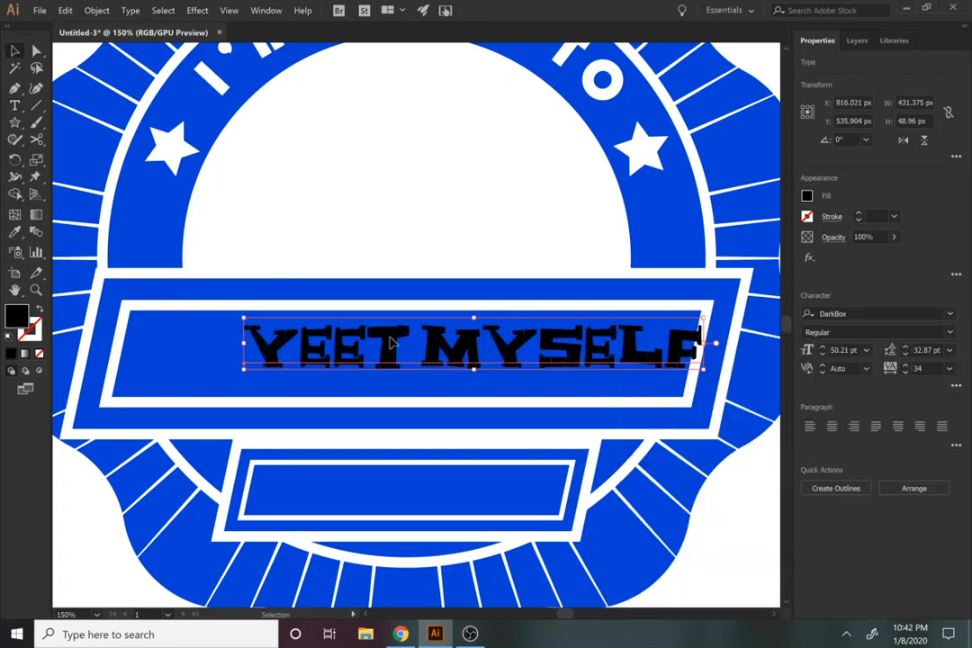
{"action": "left_click_drag", "start_coordinate": [391, 342], "coordinate": [348, 361]}
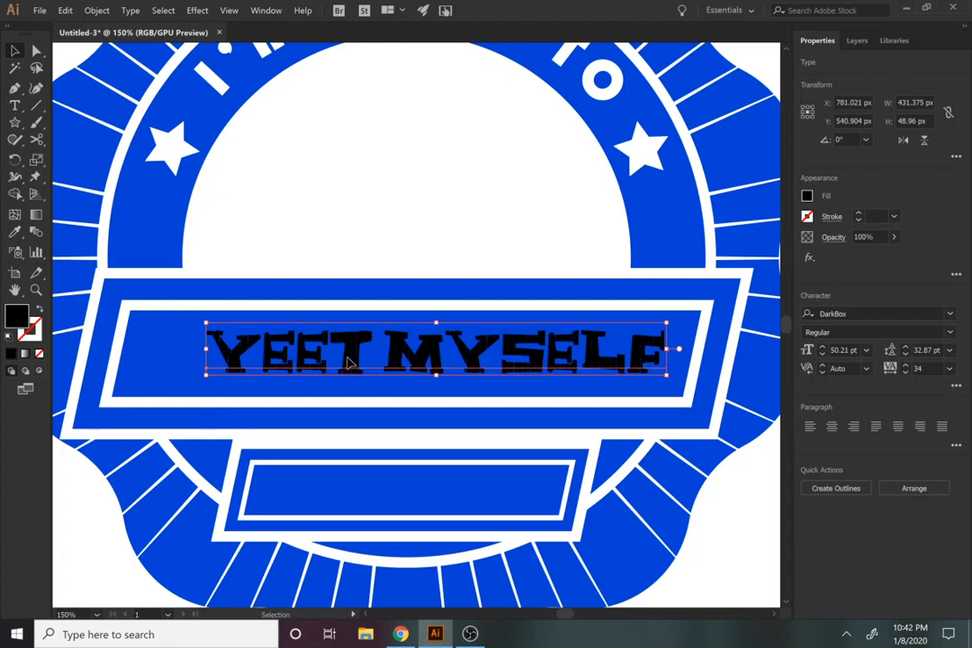
{"action": "left_click", "coordinate": [180, 367], "text": "shift"}
{"action": "left_click", "coordinate": [252, 234]}
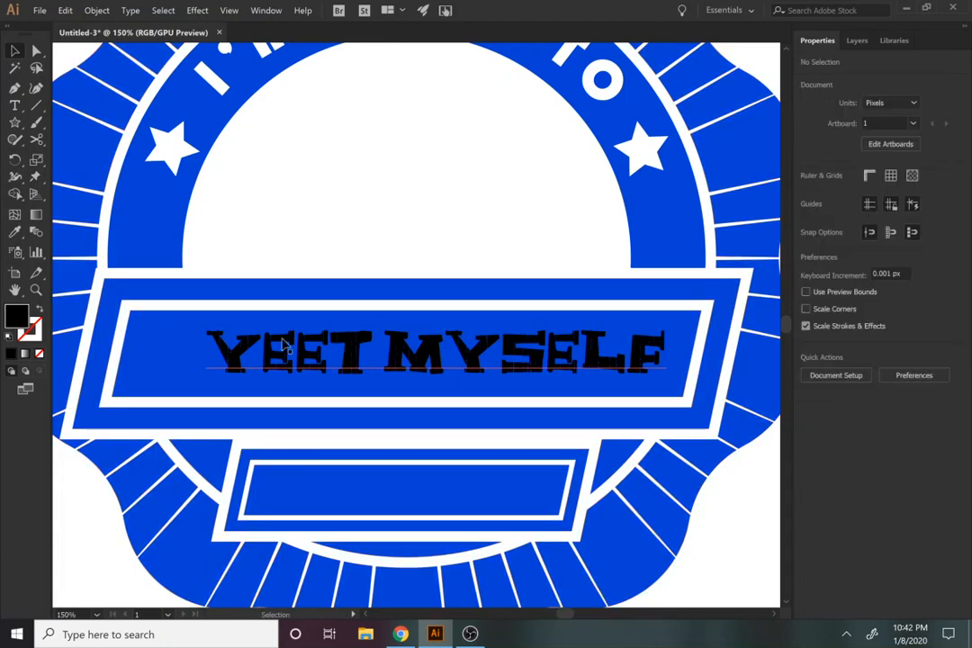
{"action": "left_click", "coordinate": [288, 354]}
{"action": "key", "text": "a"}
{"action": "left_click", "coordinate": [166, 374], "text": "shift"}
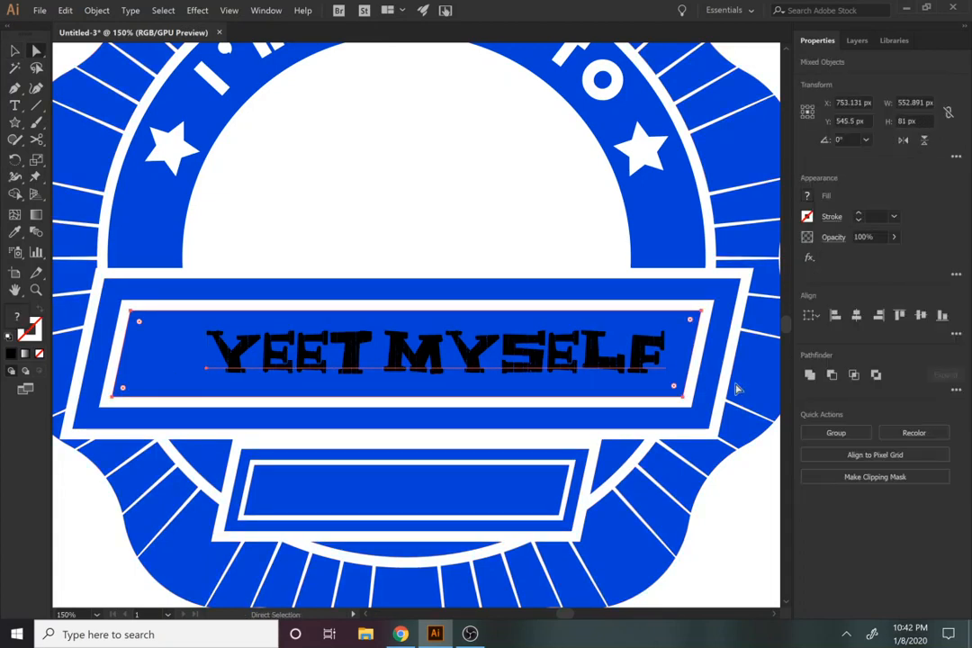
{"action": "left_click", "coordinate": [879, 315]}
{"action": "key", "text": "ctrl+z"}
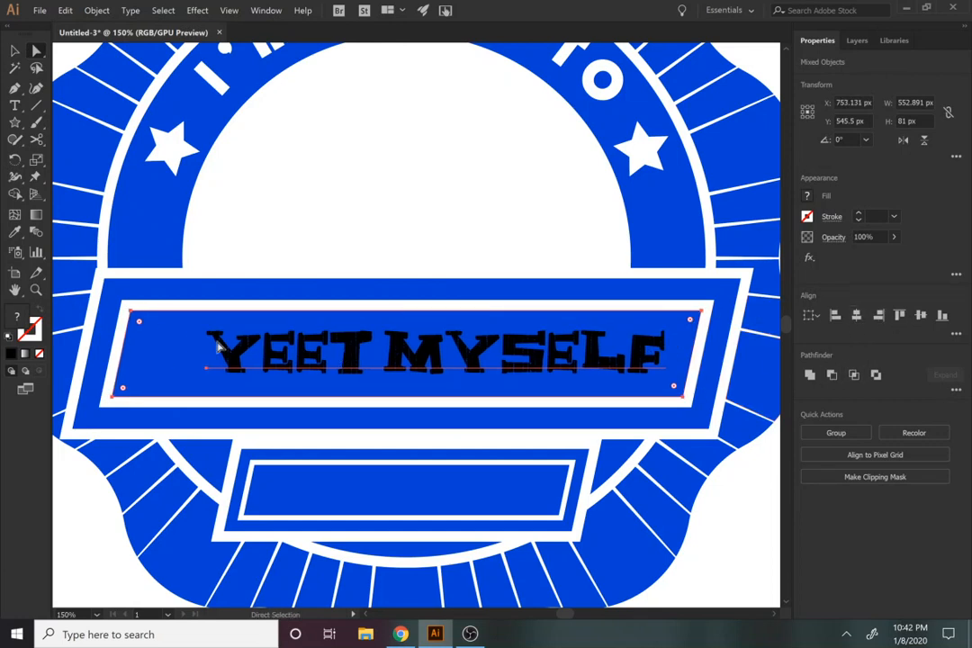
{"action": "key", "text": "v"}
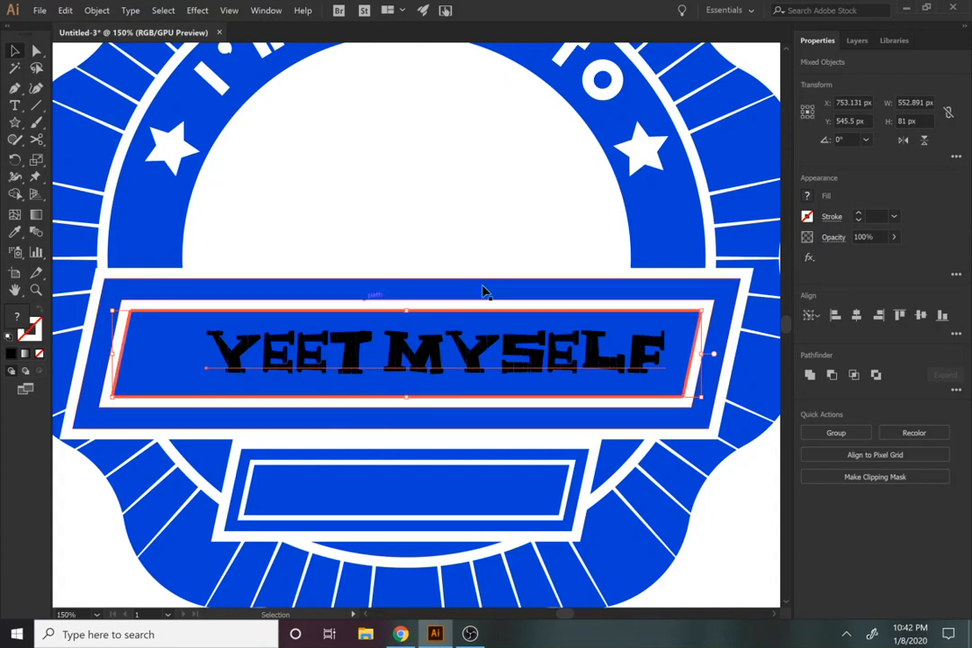
{"action": "left_click", "coordinate": [853, 319]}
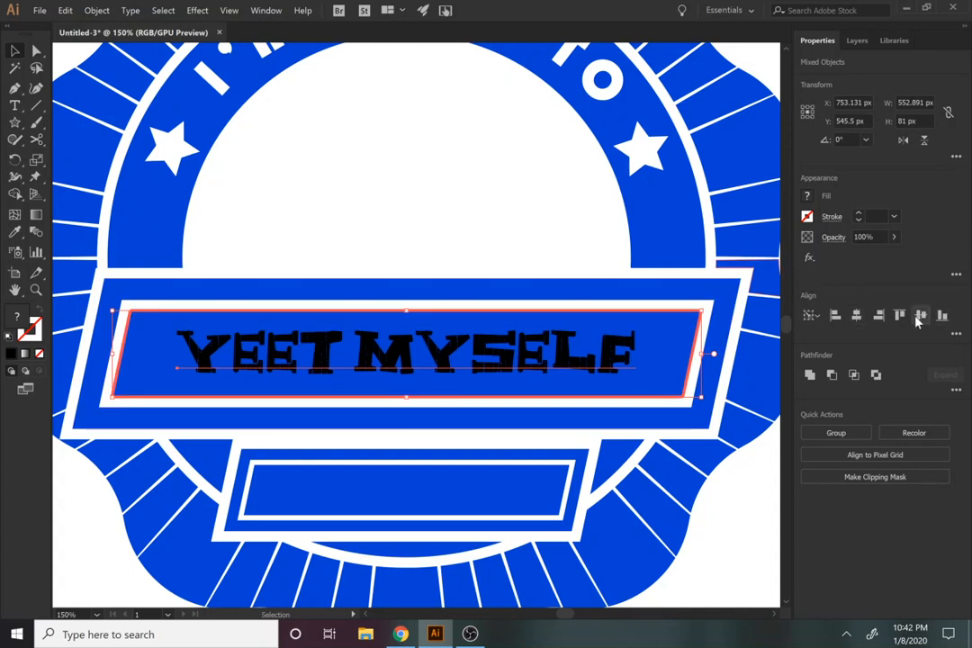
{"action": "left_click", "coordinate": [918, 317]}
Step: Select the entire "YEET MYSELF" line for editing and open the Type commands
{"action": "key", "text": "t"}
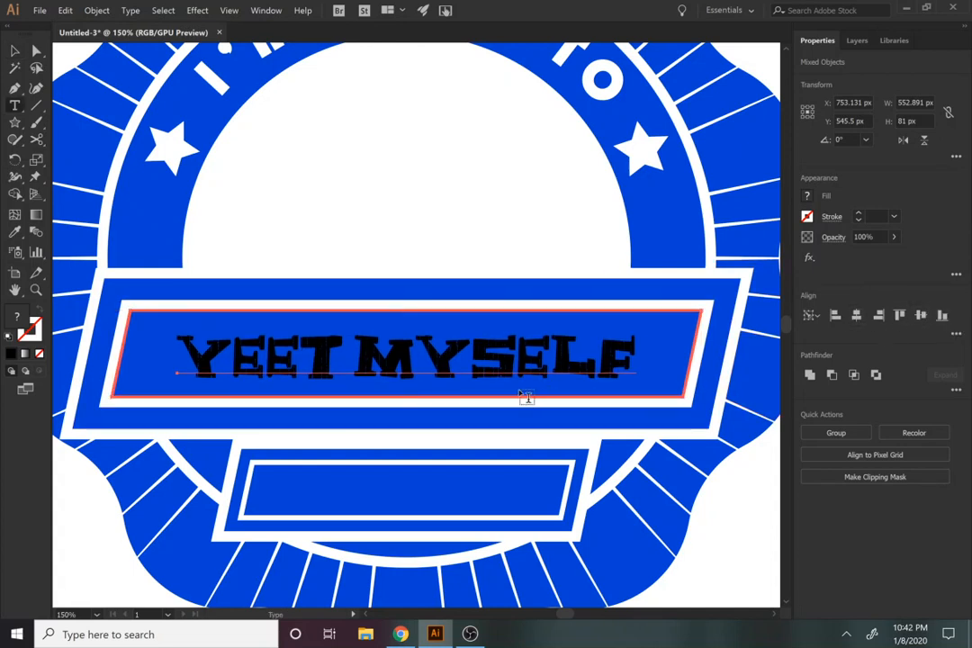
{"action": "left_click", "coordinate": [499, 362]}
{"action": "key", "text": "ctrl+a"}
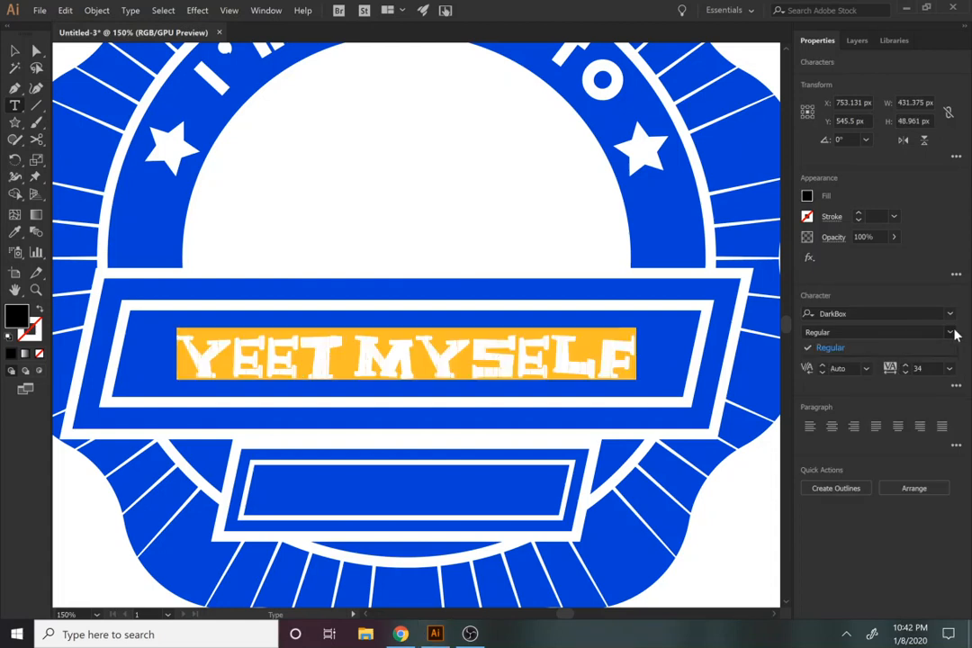
{"action": "type", "text": "v"}
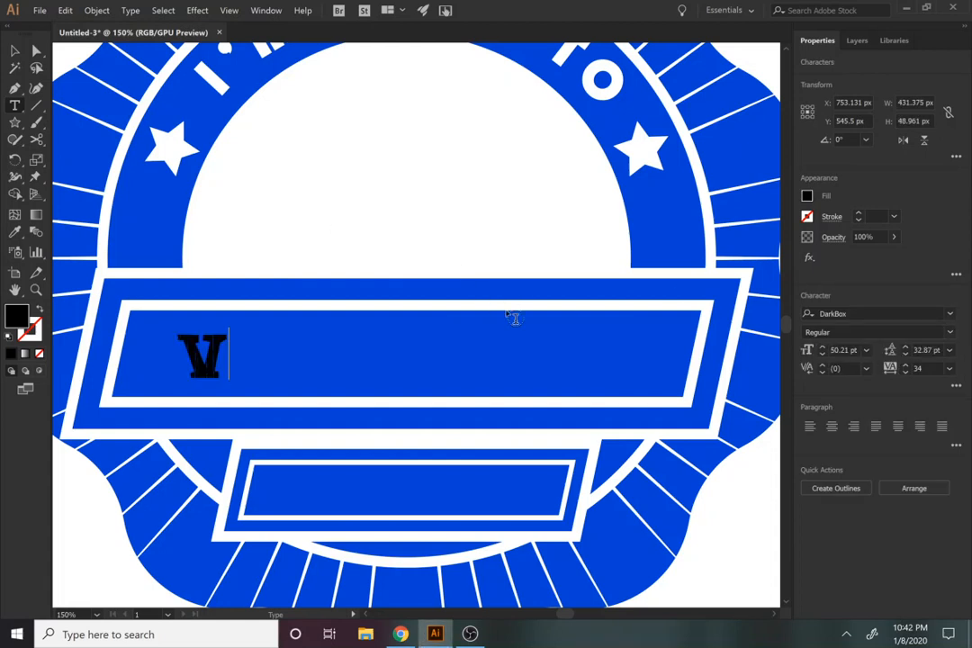
{"action": "key", "text": "ctrl+z"}
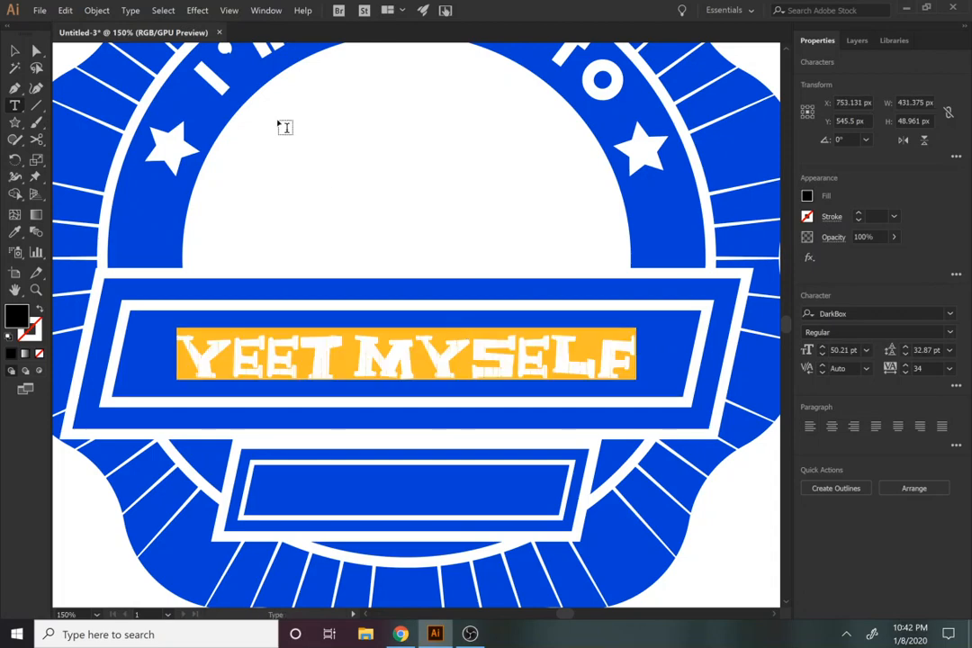
{"action": "left_click", "coordinate": [129, 11]}
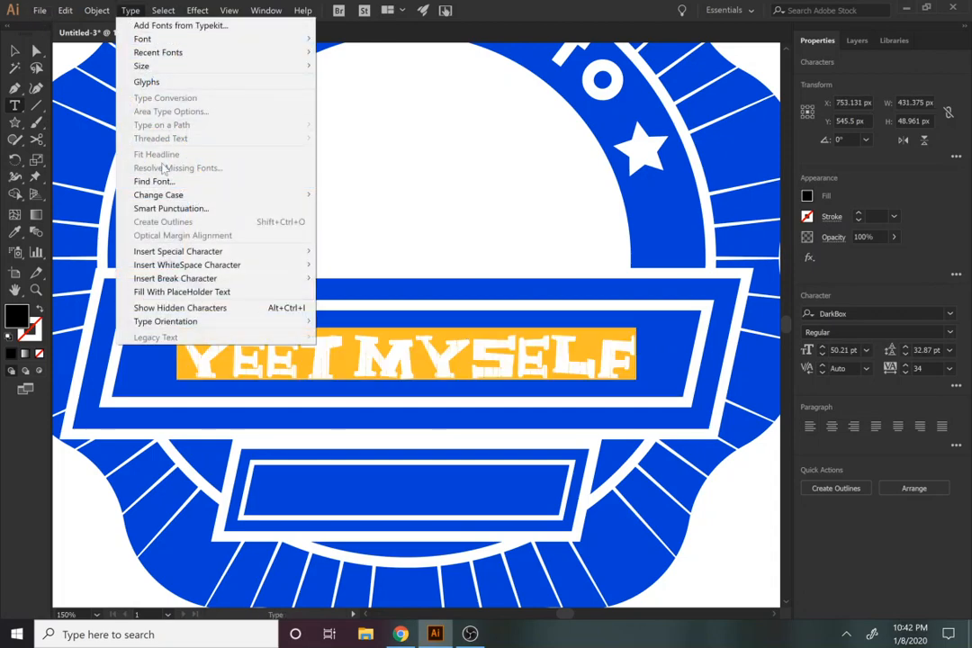
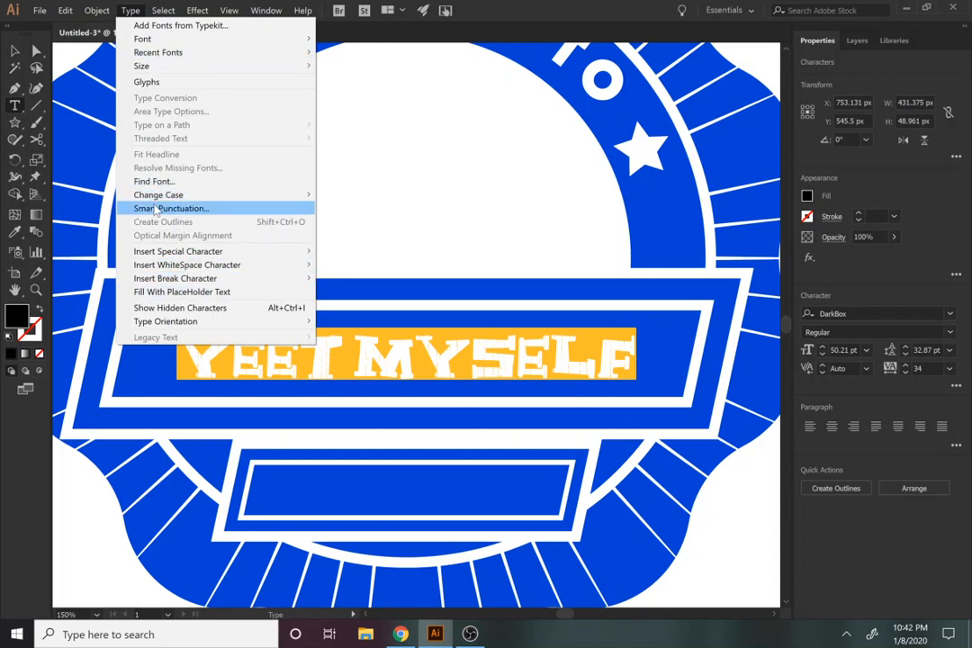
Step: Convert the "YEET MYSELF" text object in the large banner to outlines
{"action": "left_click", "coordinate": [399, 252]}
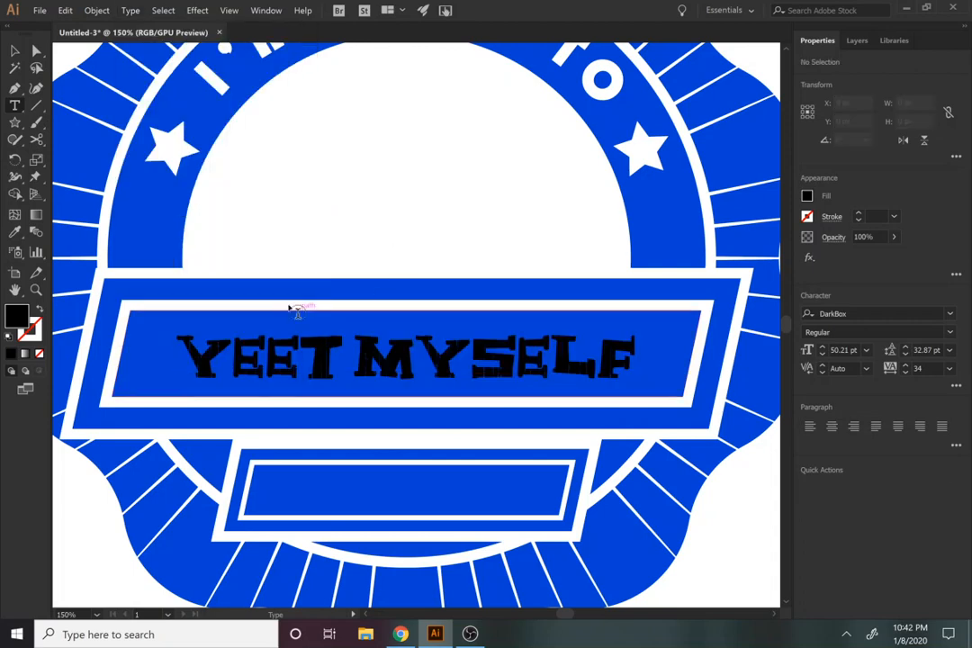
{"action": "key", "text": "v"}
{"action": "left_click", "coordinate": [315, 360]}
{"action": "left_click", "coordinate": [163, 10]}
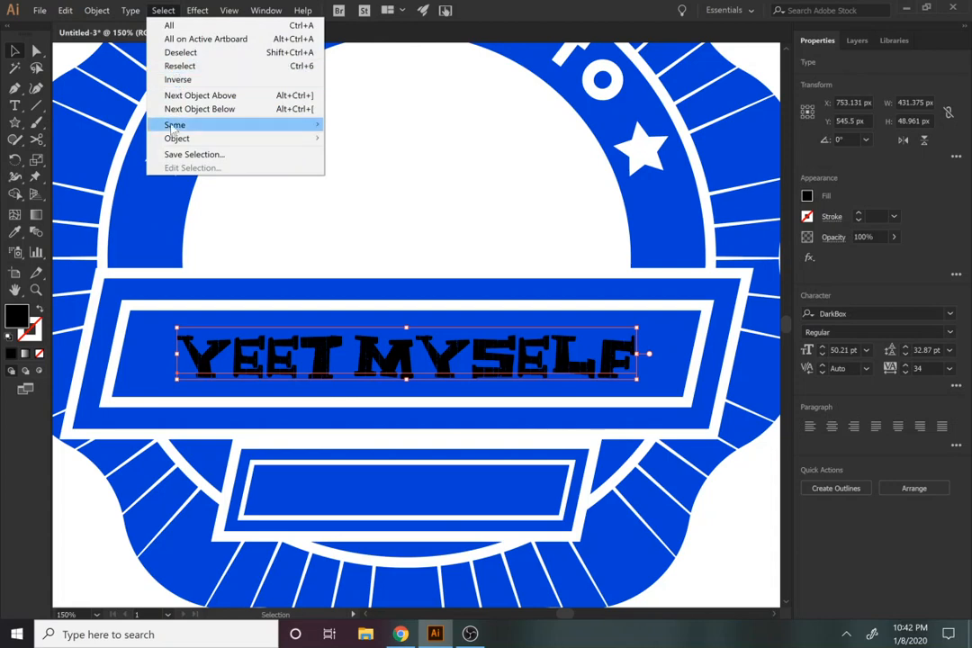
{"action": "mouse_move", "coordinate": [135, 9]}
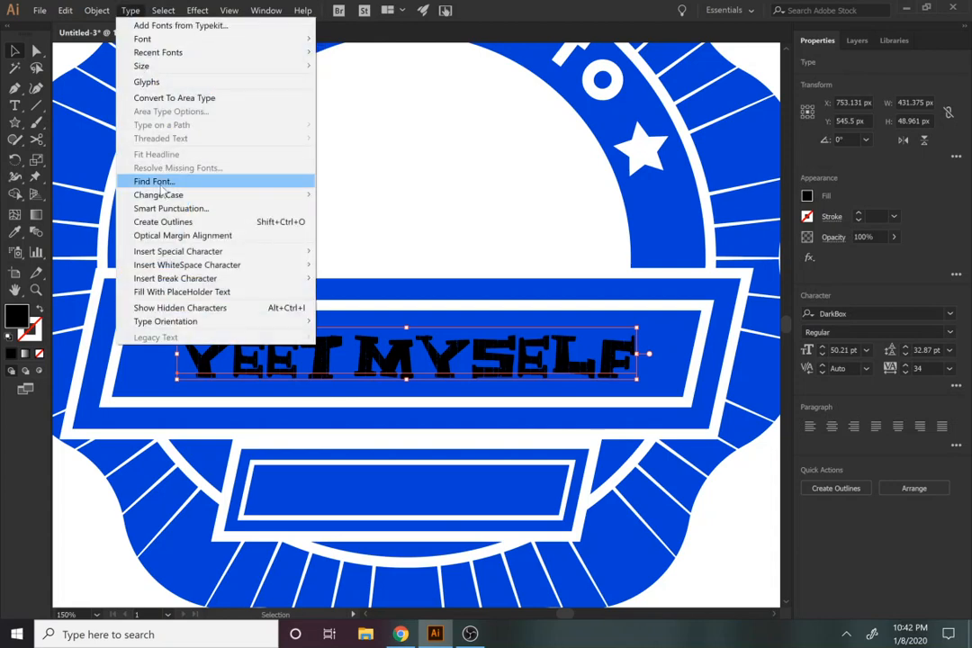
{"action": "left_click", "coordinate": [165, 221]}
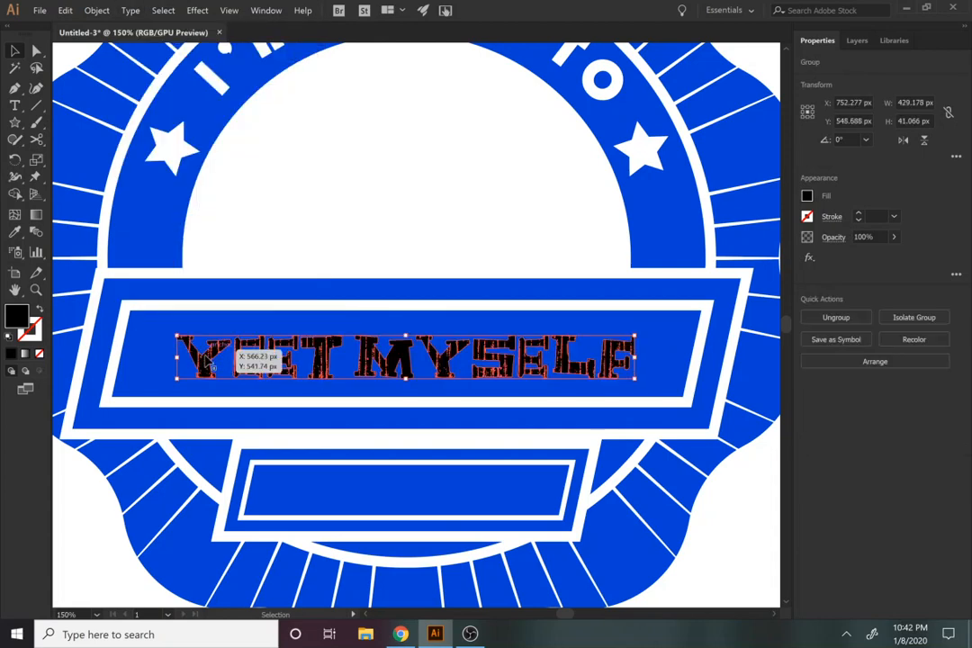
Step: Knock the outlined "YEET MYSELF" lettering out of the large banner's inner panel with Minus Front
{"action": "left_click", "coordinate": [297, 232]}
{"action": "left_click", "coordinate": [291, 347]}
{"action": "key", "text": "a"}
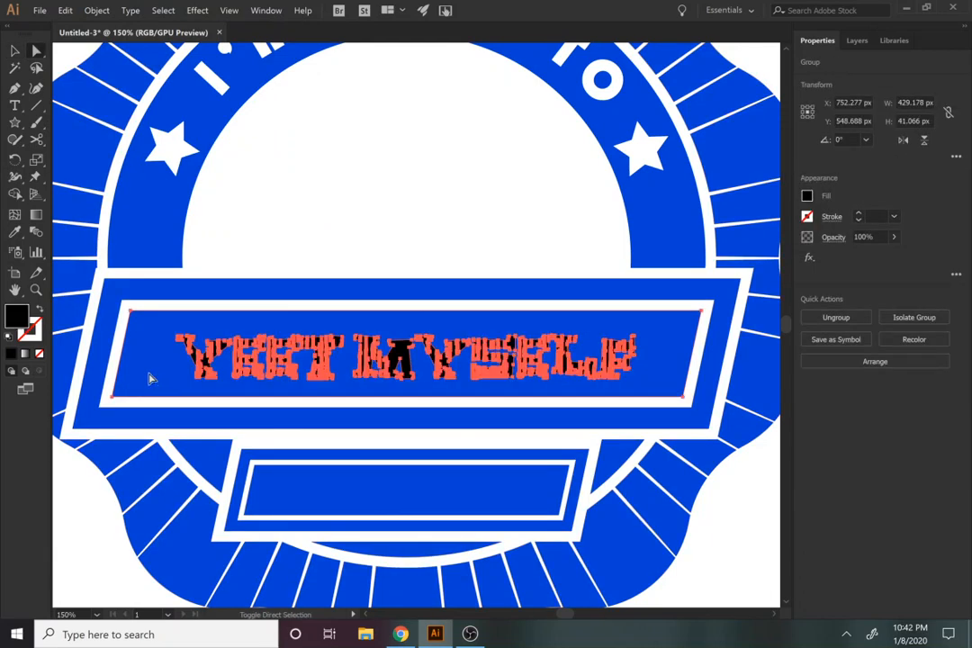
{"action": "left_click", "coordinate": [147, 380], "text": "shift"}
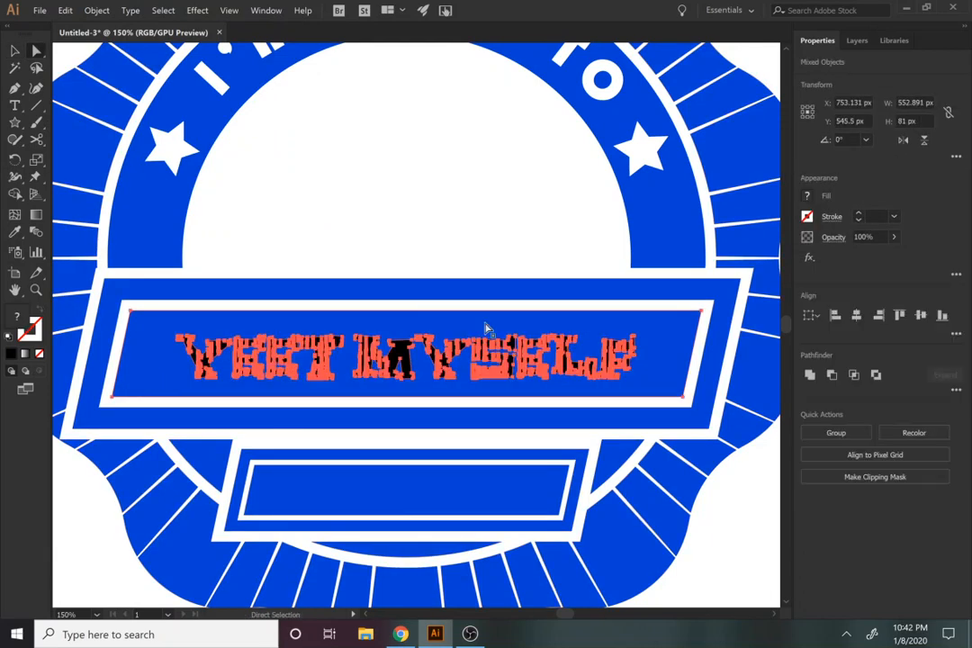
{"action": "left_click", "coordinate": [831, 375]}
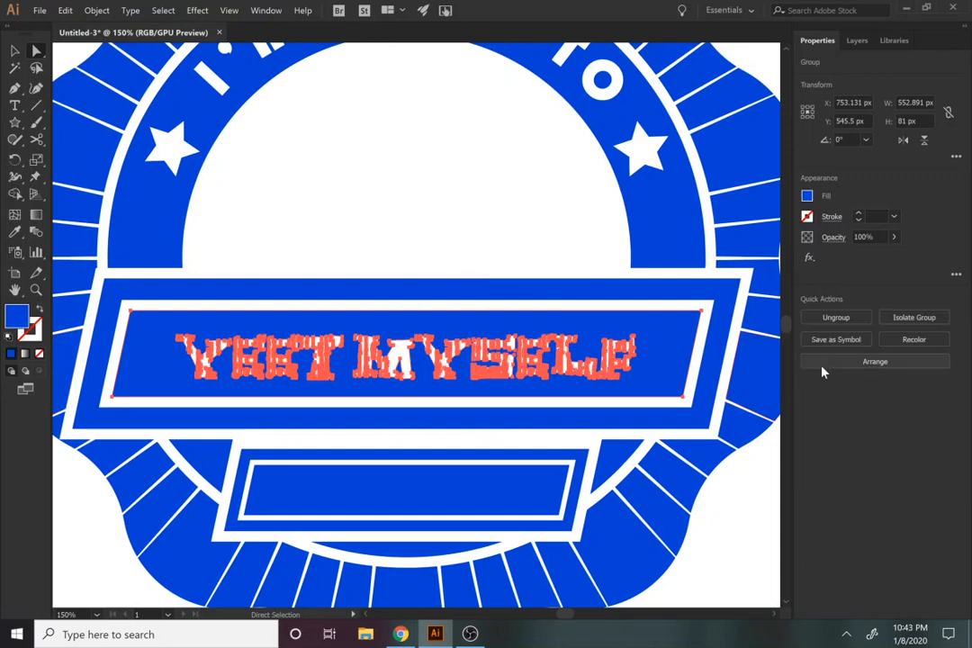
{"action": "left_click", "coordinate": [452, 221]}
Step: Place a new line of point text in the small lower banner and set its font to Bison Bold
{"action": "scroll", "coordinate": [495, 330], "scroll_direction": "down", "scroll_amount": 3}
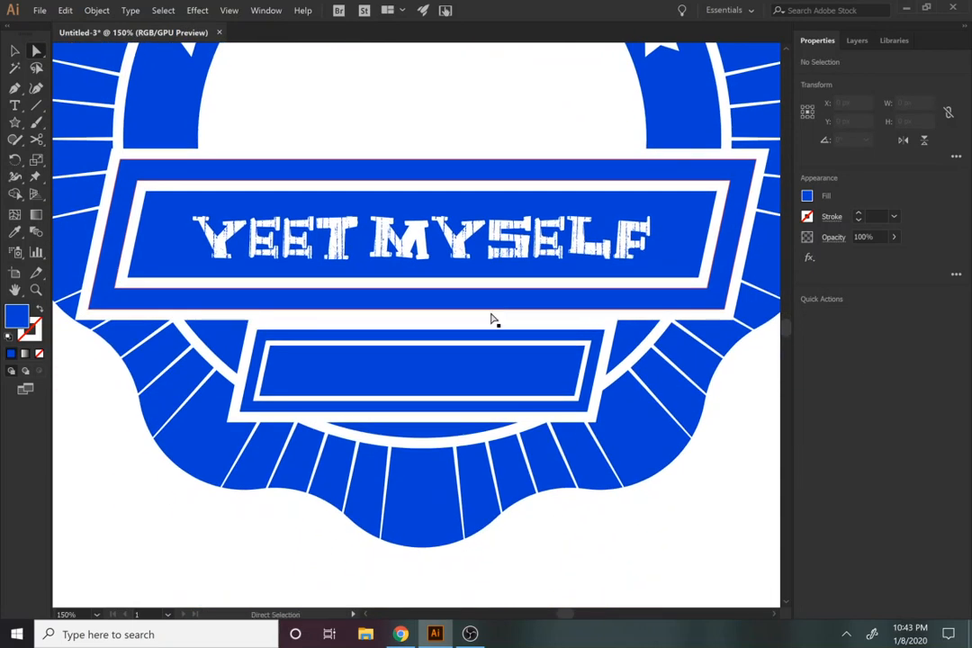
{"action": "key", "text": "t"}
{"action": "left_click", "coordinate": [307, 382]}
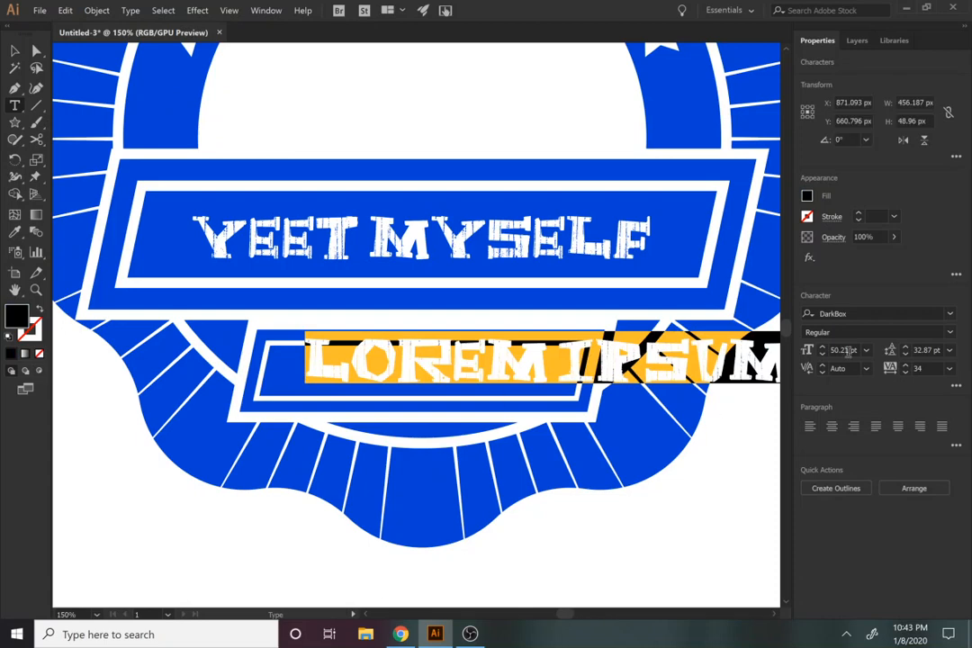
{"action": "left_click", "coordinate": [950, 315]}
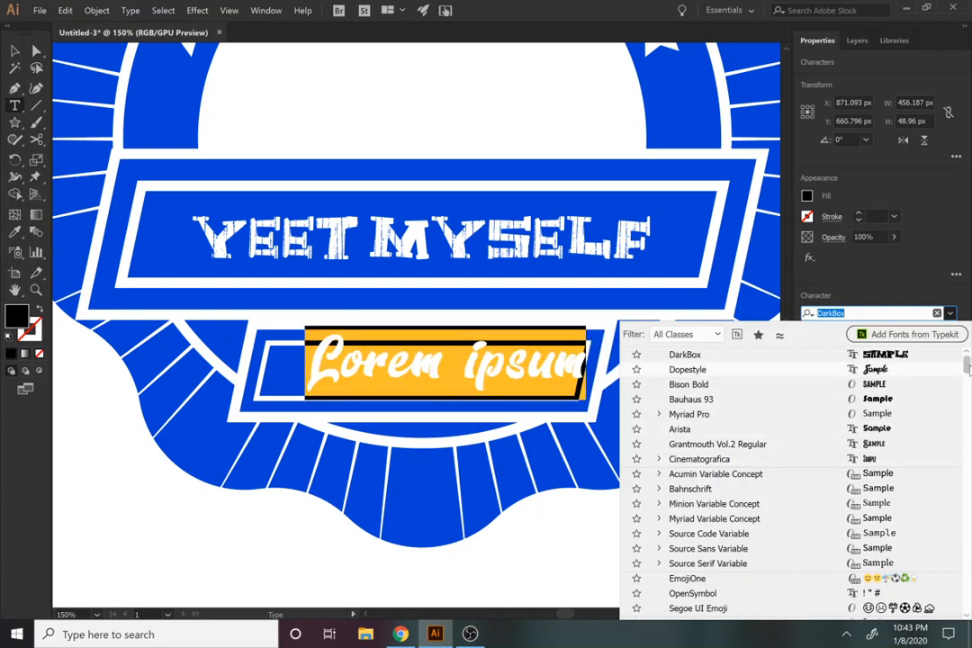
{"action": "left_click_drag", "start_coordinate": [966, 360], "coordinate": [954, 401]}
{"action": "scroll", "coordinate": [810, 347], "scroll_direction": "up", "scroll_amount": 1}
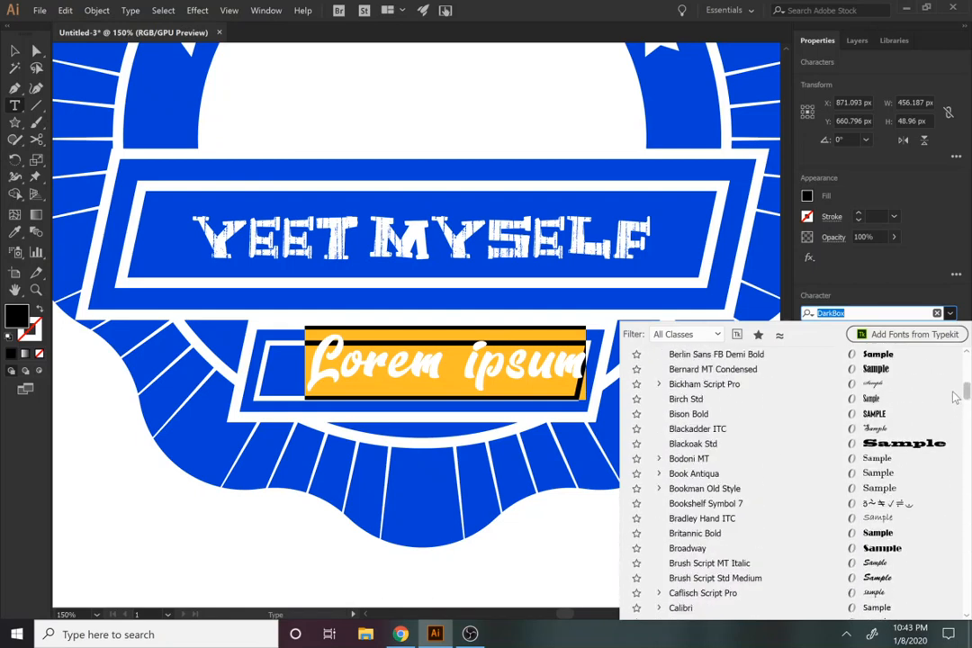
{"action": "left_click", "coordinate": [795, 417]}
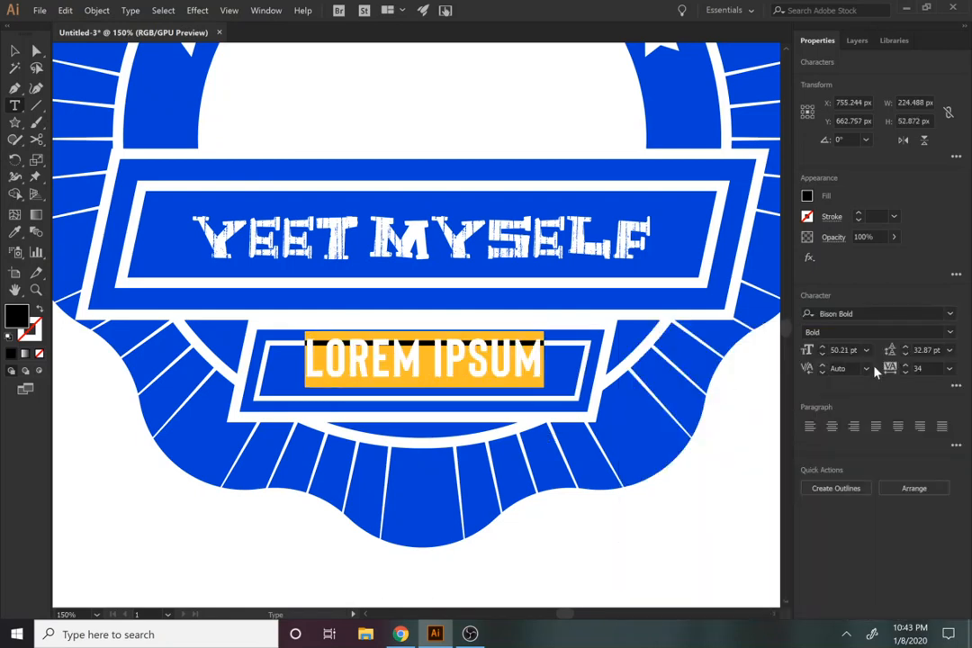
Step: Set the lower banner's text size to 33 pt and replace the placeholder with "INTO THE OCMULGEE"
{"action": "left_click", "coordinate": [823, 353]}
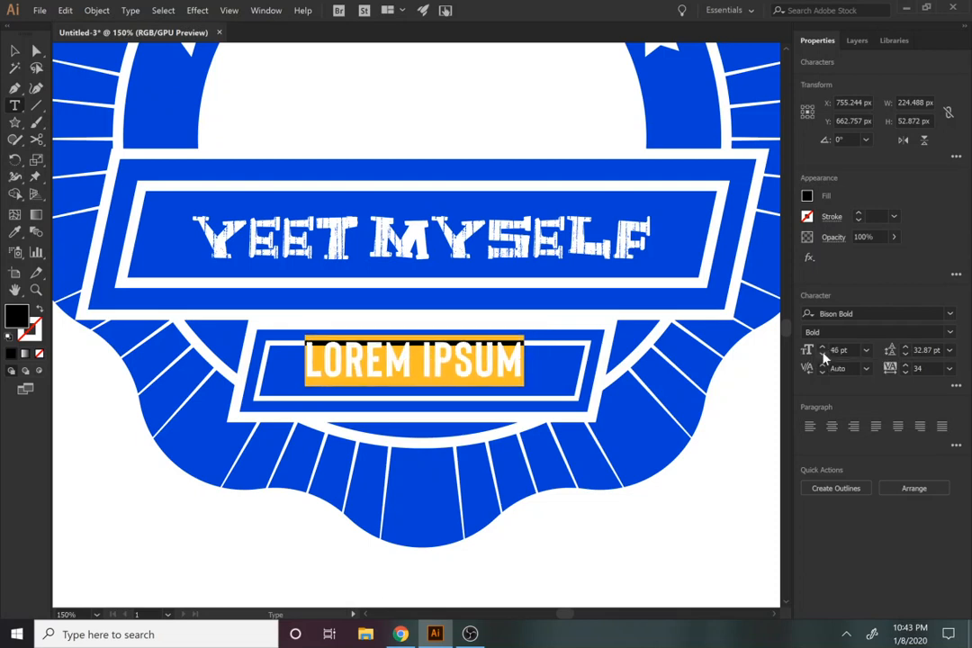
{"action": "left_click", "coordinate": [823, 354]}
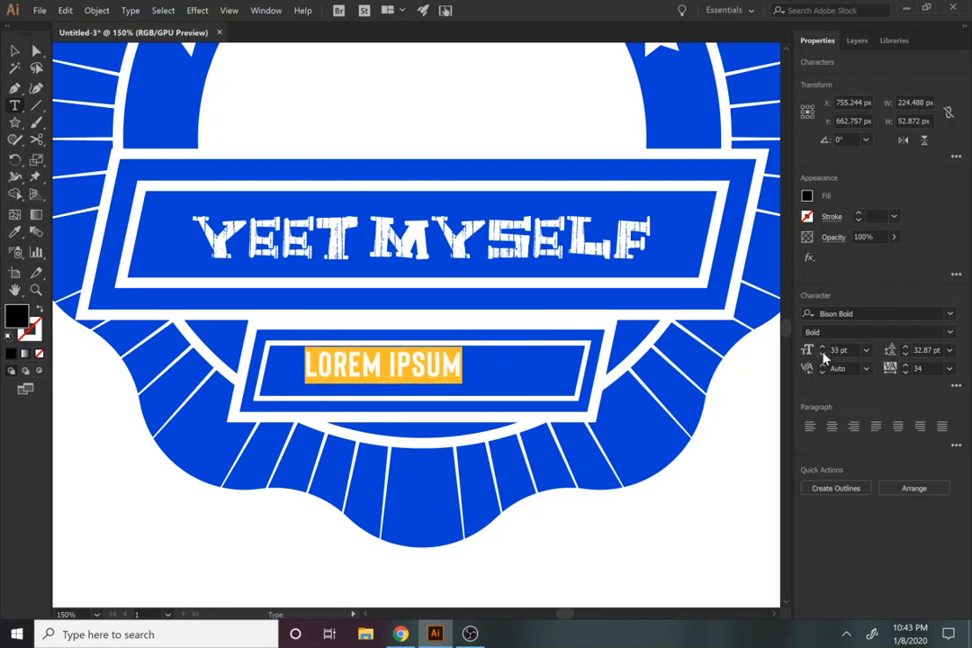
{"action": "type", "text": "INTO THE OCMULGEE"}
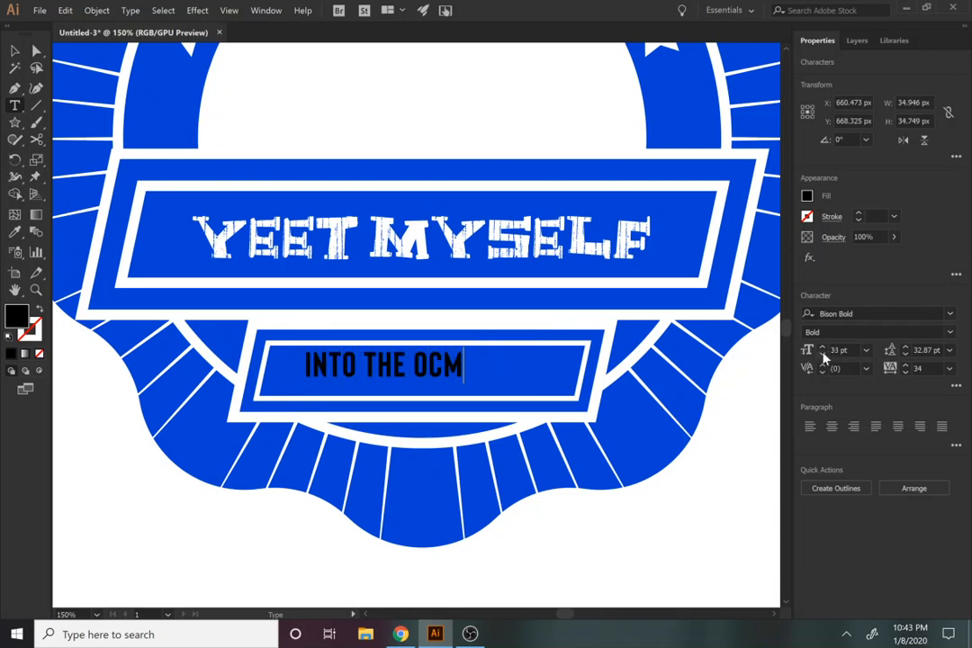
Step: Select the "INTO THE OCMULGEE" text together with the small banner's inner panel
{"action": "left_click", "coordinate": [10, 54]}
{"action": "key", "text": "a"}
{"action": "left_click", "coordinate": [283, 379], "text": "shift"}
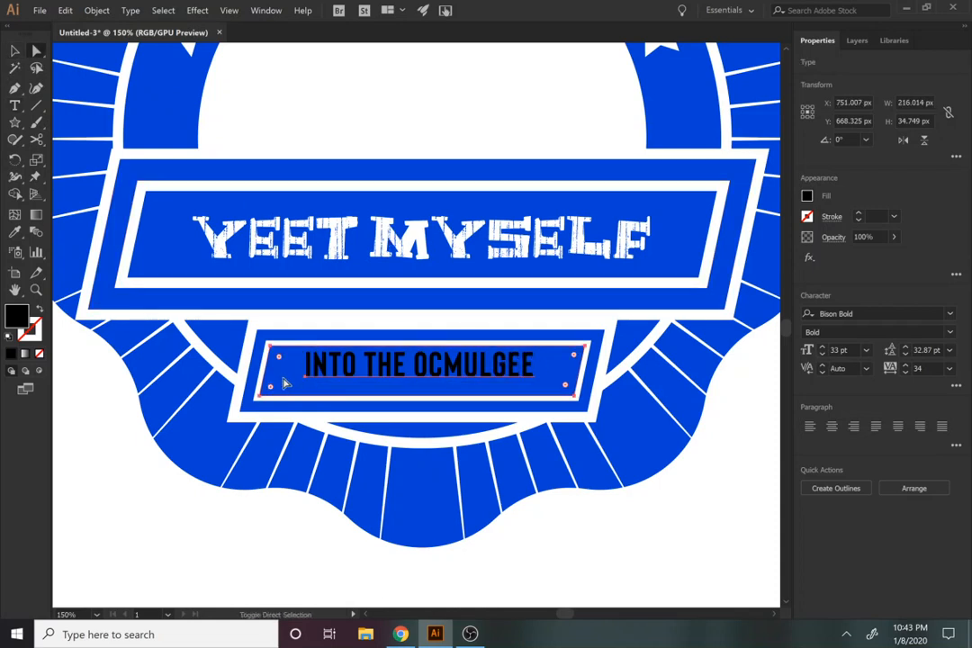
{"action": "left_click", "coordinate": [855, 314]}
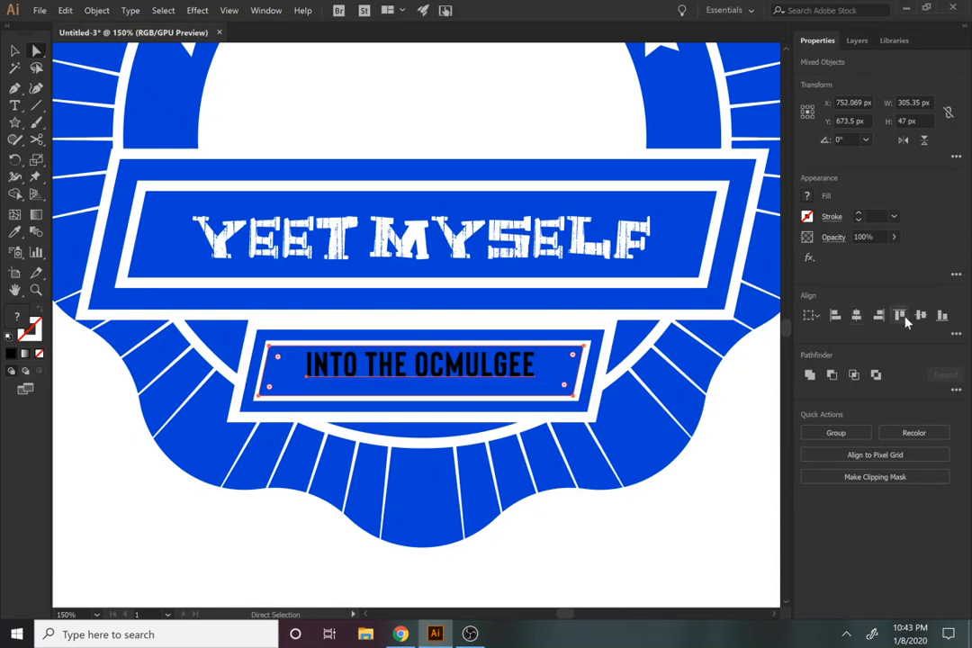
{"action": "left_click", "coordinate": [921, 316]}
{"action": "key", "text": "ctrl+z"}
{"action": "key", "text": "ctrl+z"}
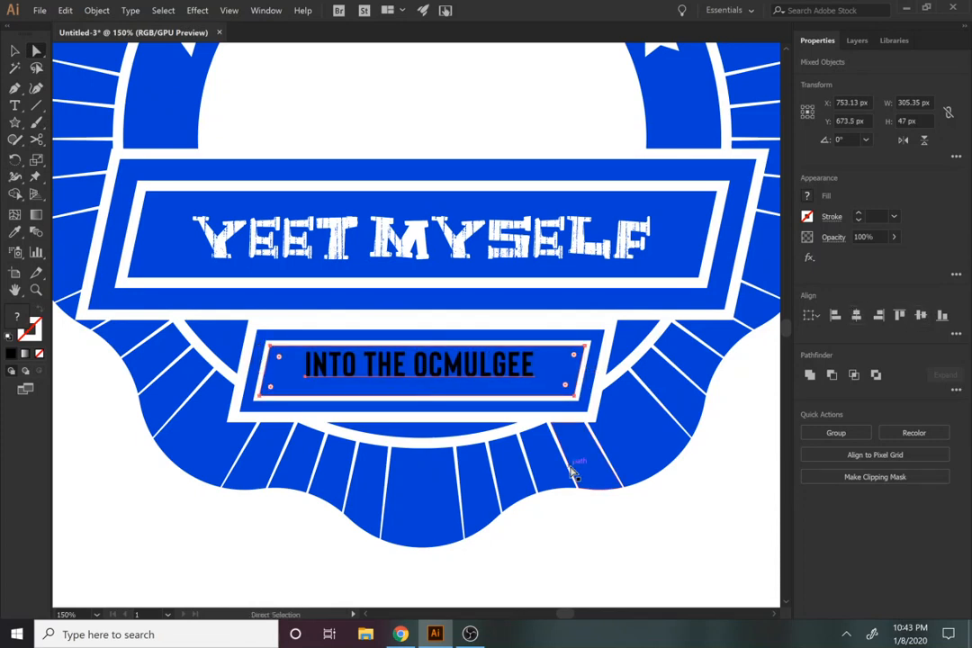
Step: Centre the "INTO THE OCMULGEE" text horizontally and vertically in the small banner's inner panel, using that panel as the key object
{"action": "key", "text": "v"}
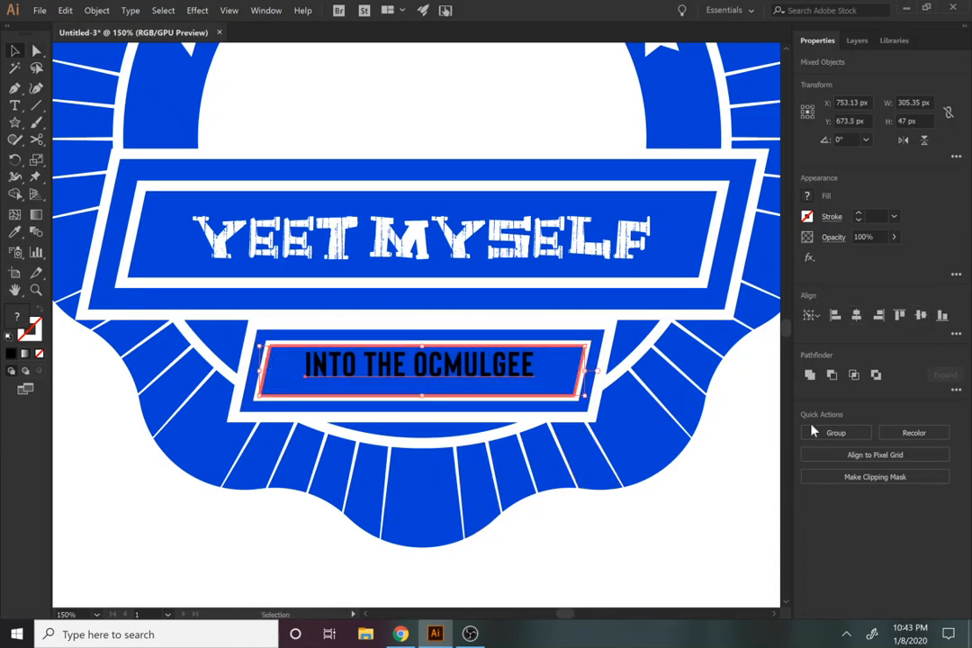
{"action": "left_click", "coordinate": [856, 316]}
{"action": "left_click", "coordinate": [921, 319]}
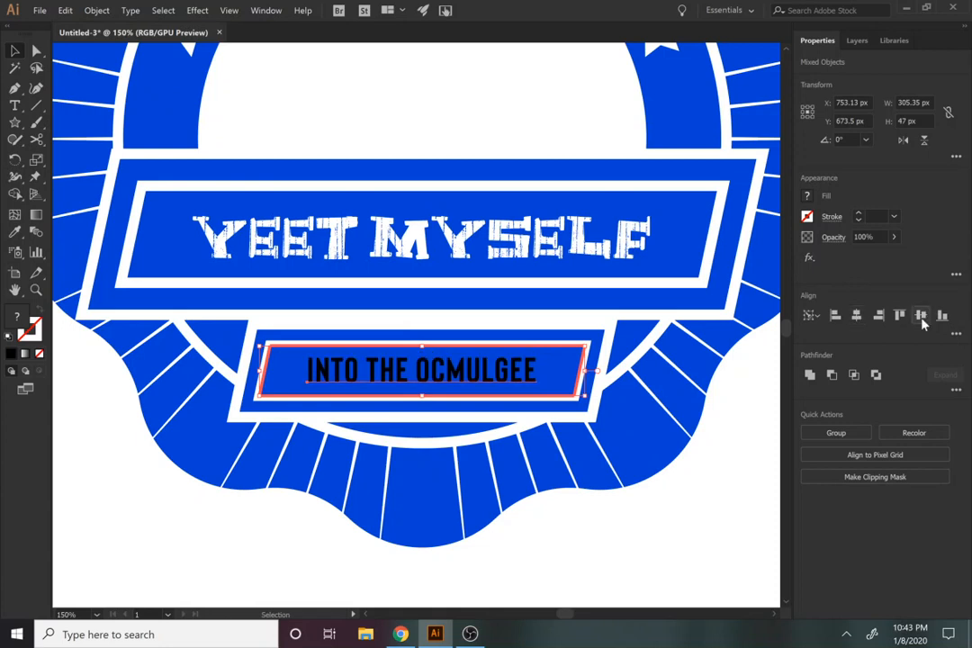
{"action": "left_click", "coordinate": [541, 573]}
Step: Increase the tracking of the "INTO THE OCMULGEE" text to 90
{"action": "left_click", "coordinate": [417, 382]}
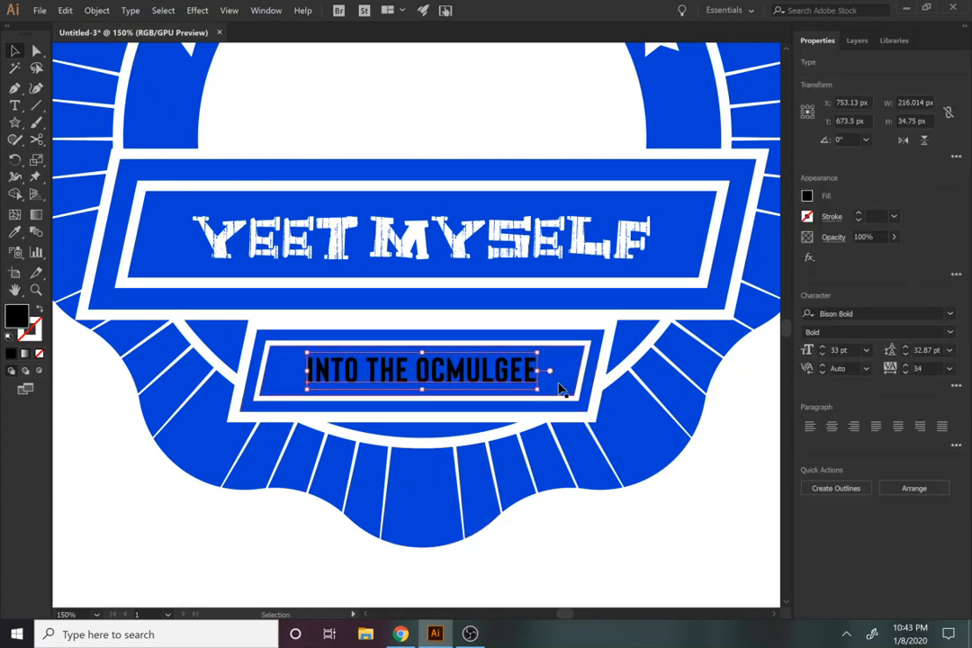
{"action": "left_click", "coordinate": [907, 367]}
{"action": "left_click", "coordinate": [908, 367]}
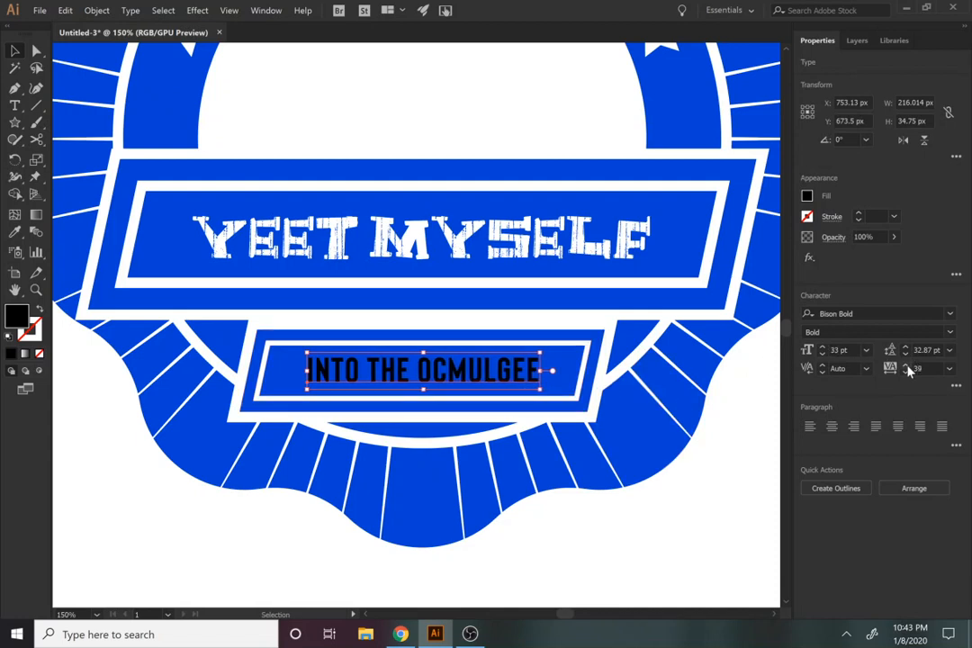
{"action": "left_click", "coordinate": [907, 367]}
{"action": "left_click", "coordinate": [908, 367]}
{"action": "left_click", "coordinate": [908, 367]}
{"action": "left_click", "coordinate": [908, 368]}
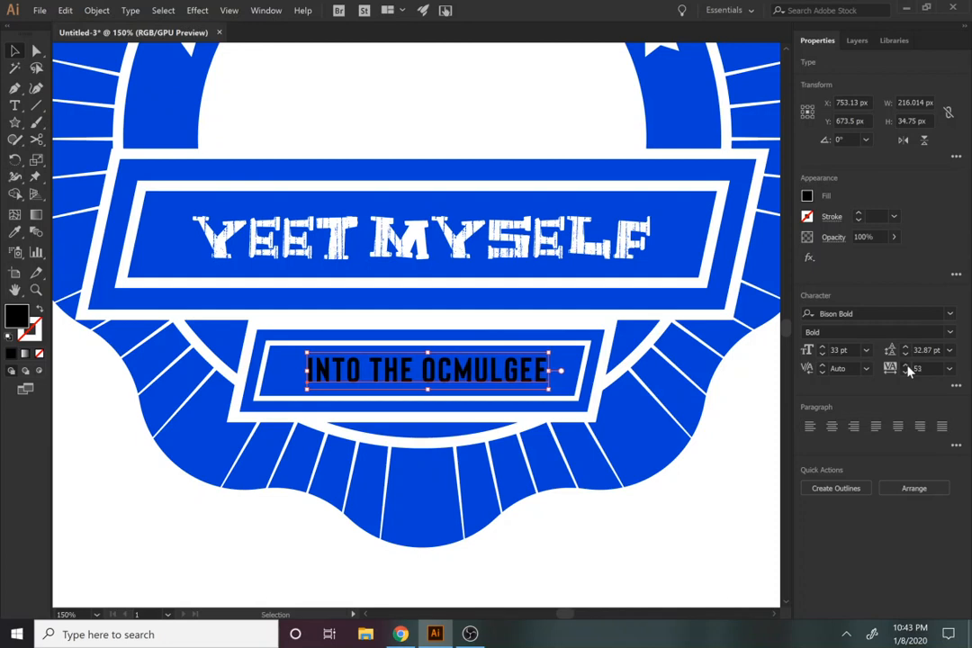
{"action": "left_click", "coordinate": [907, 367]}
{"action": "left_click", "coordinate": [907, 367]}
{"action": "left_click", "coordinate": [908, 367]}
{"action": "left_click", "coordinate": [908, 367]}
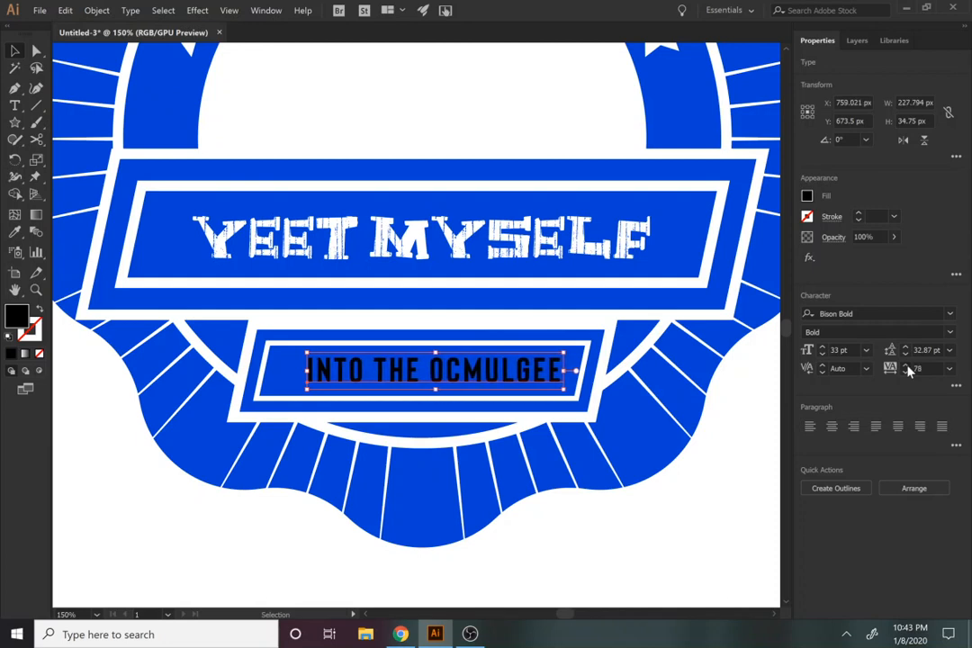
{"action": "left_click", "coordinate": [908, 367]}
{"action": "left_click", "coordinate": [907, 367]}
Step: Recentre the widened "INTO THE OCMULGEE" text horizontally in the small banner's inner panel, with the panel as key object
{"action": "key", "text": "a"}
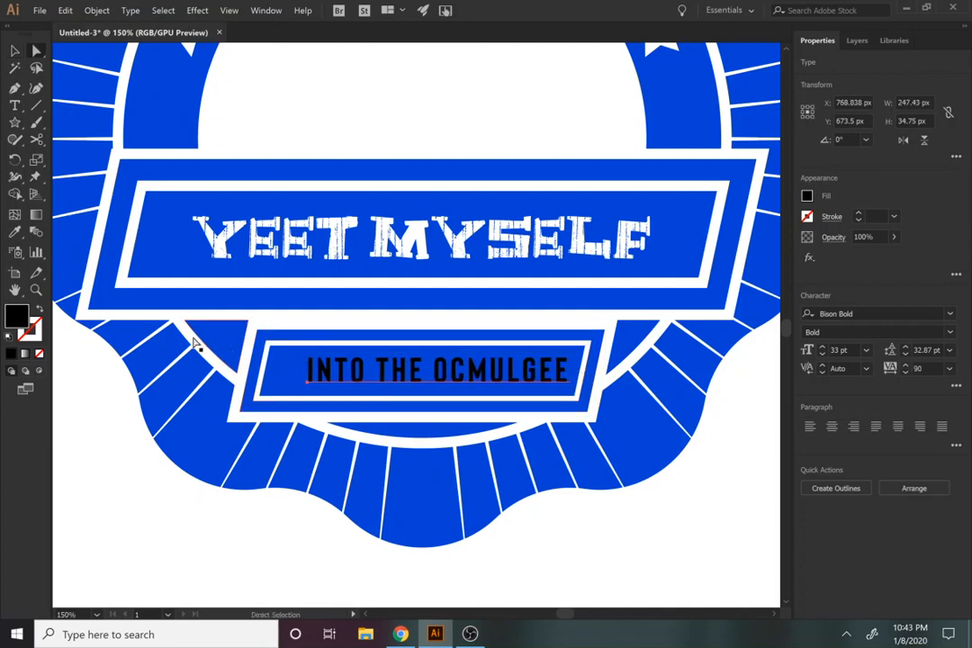
{"action": "left_click", "coordinate": [287, 389], "text": "shift"}
{"action": "key", "text": "v"}
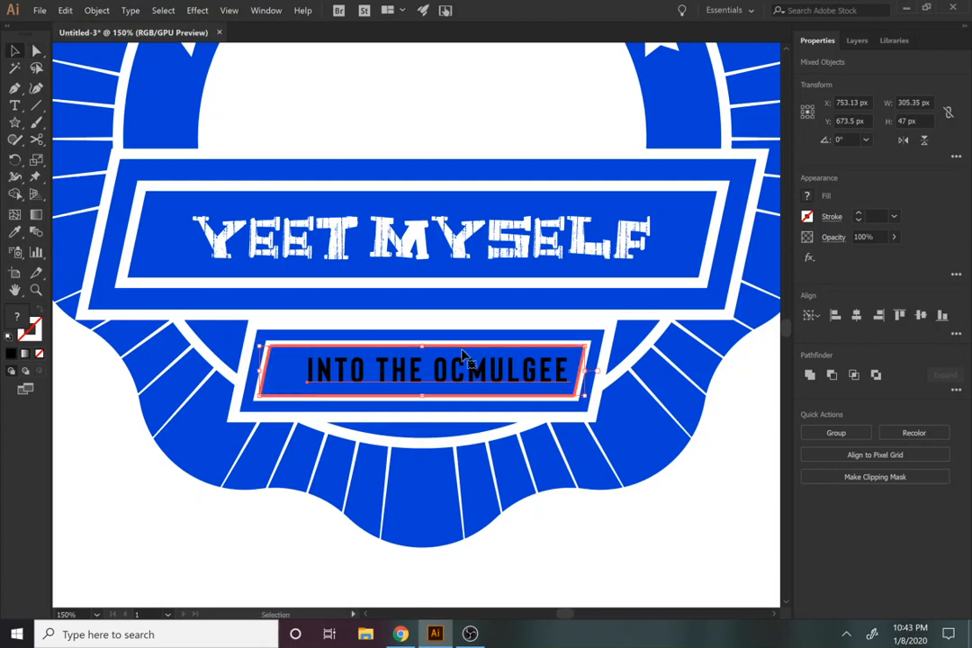
{"action": "left_click", "coordinate": [855, 315]}
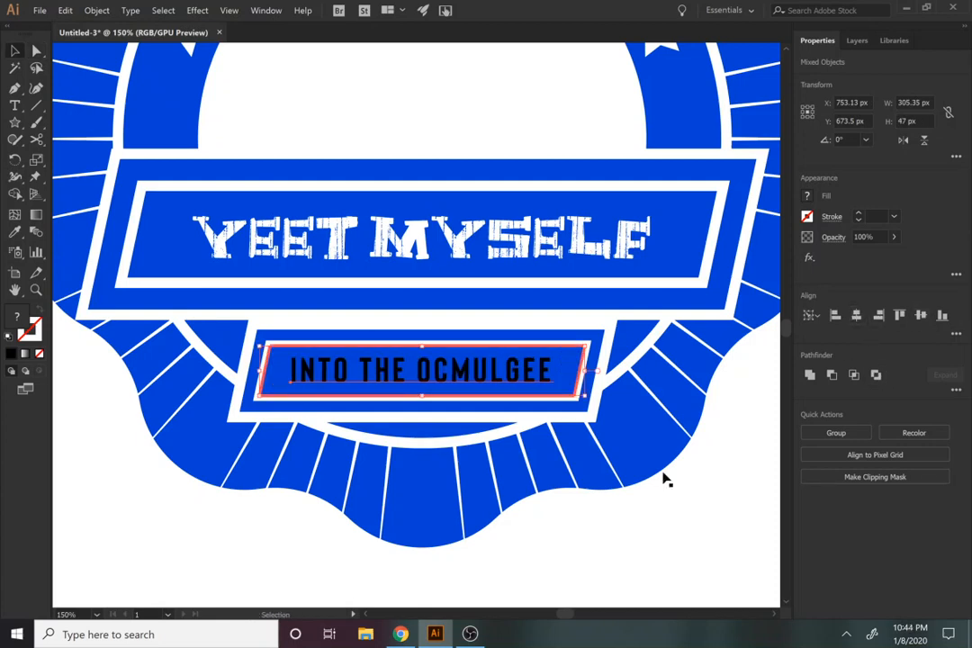
Step: Convert the "INTO THE OCMULGEE" text object to outlines
{"action": "left_click", "coordinate": [450, 360]}
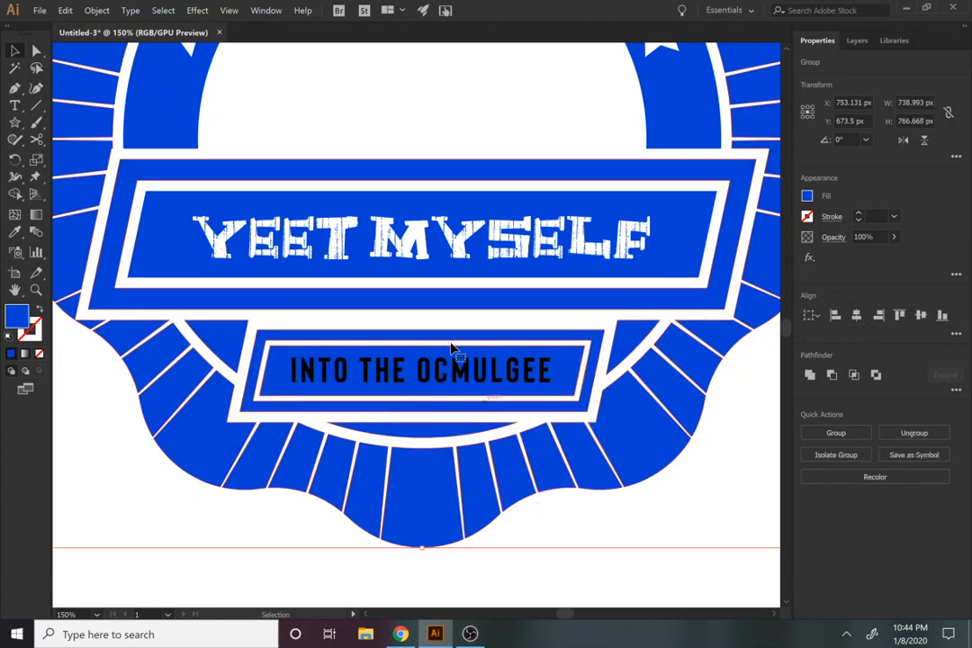
{"action": "left_click", "coordinate": [172, 13]}
{"action": "left_click", "coordinate": [186, 17]}
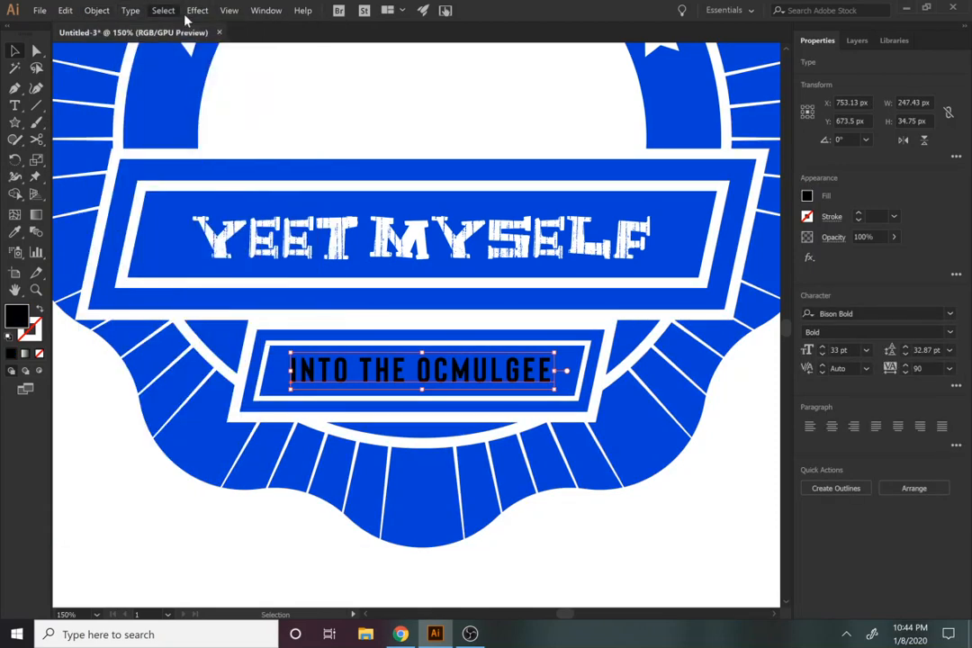
{"action": "left_click", "coordinate": [131, 10]}
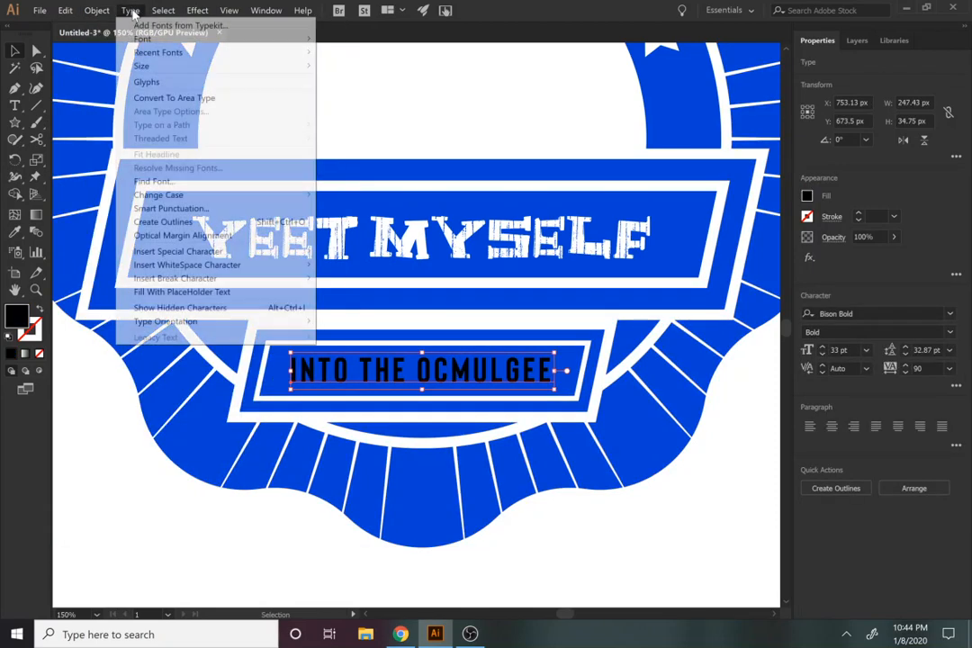
{"action": "left_click", "coordinate": [166, 221]}
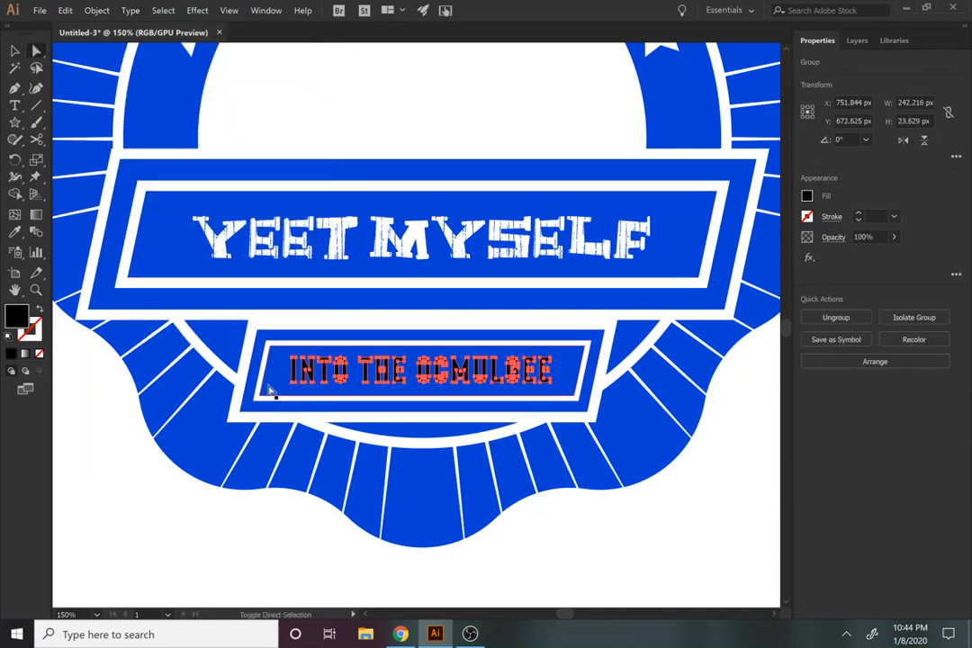
Step: Knock the outlined "INTO THE OCMULGEE" lettering out of the small banner's inner panel with Minus Front
{"action": "left_click", "coordinate": [270, 391], "text": "shift"}
{"action": "left_click", "coordinate": [830, 377]}
{"action": "left_click", "coordinate": [731, 541]}
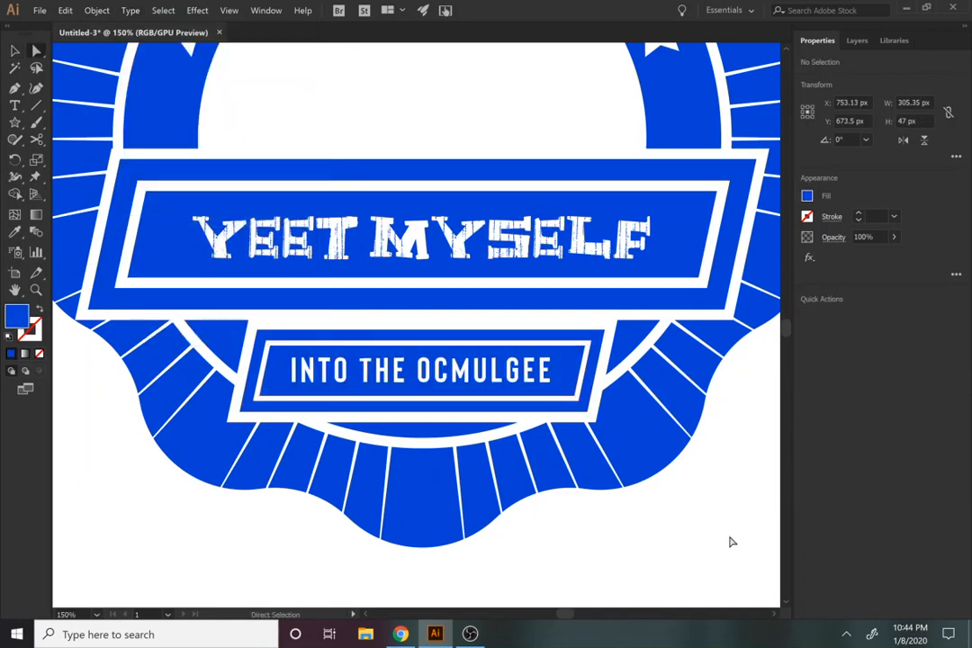
Step: Try a 10-point star with the preset radii inside the white half circle, and delete it
{"action": "key", "text": "z"}
{"action": "left_click", "coordinate": [386, 364], "text": "alt"}
{"action": "left_click", "coordinate": [386, 364], "text": "alt"}
{"action": "key", "text": "space"}
{"action": "left_click_drag", "start_coordinate": [438, 202], "coordinate": [406, 362]}
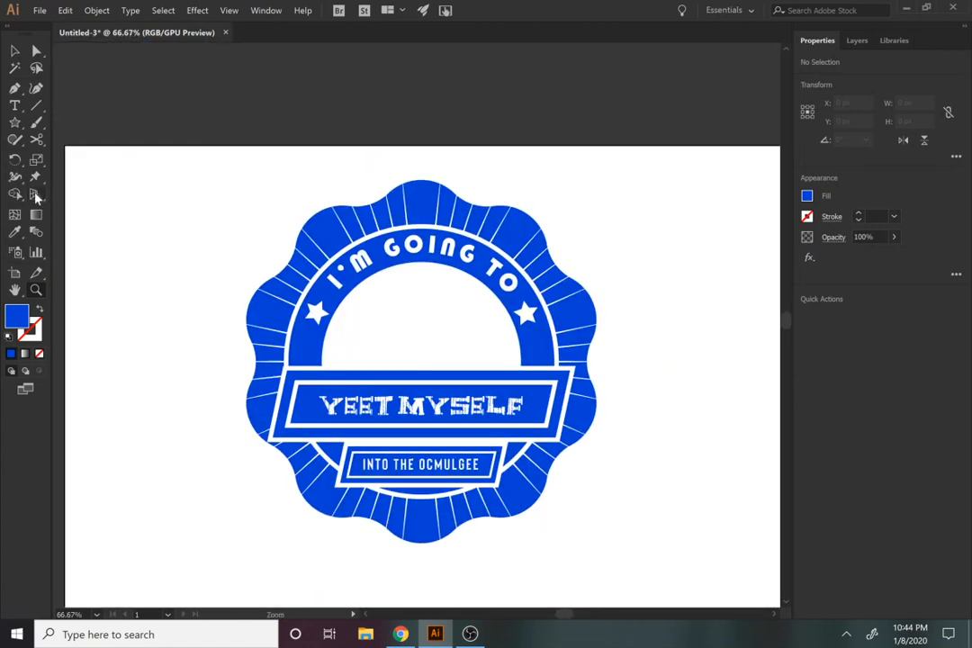
{"action": "left_click", "coordinate": [14, 125]}
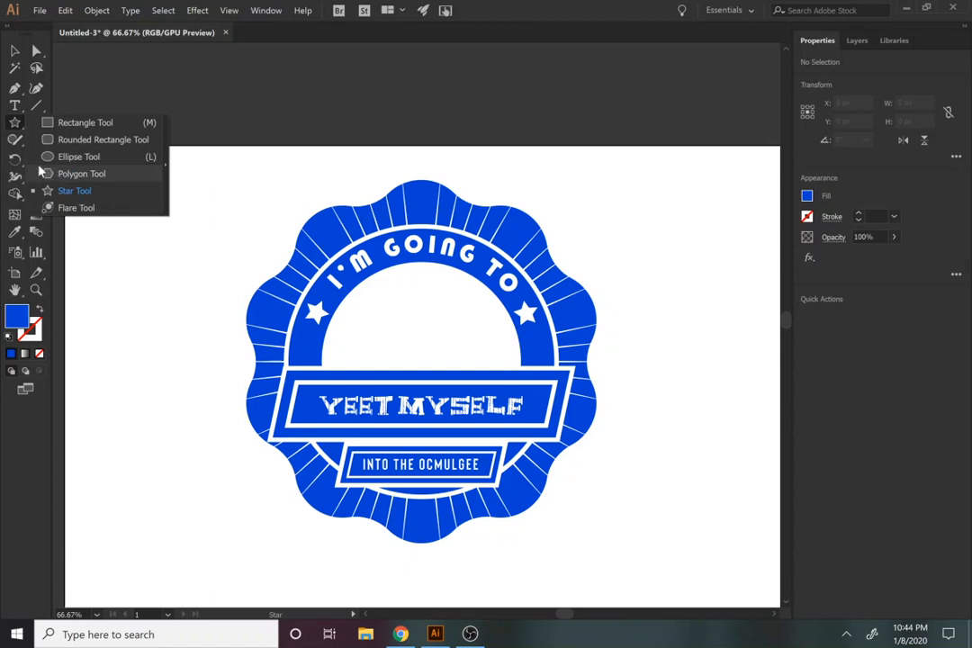
{"action": "left_click", "coordinate": [379, 320]}
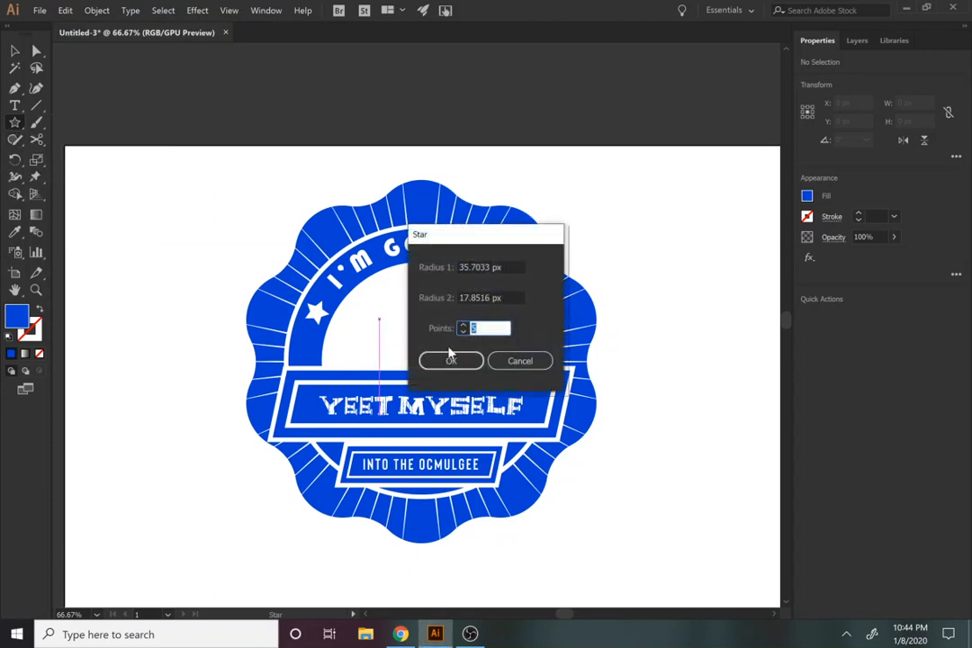
{"action": "type", "text": "10"}
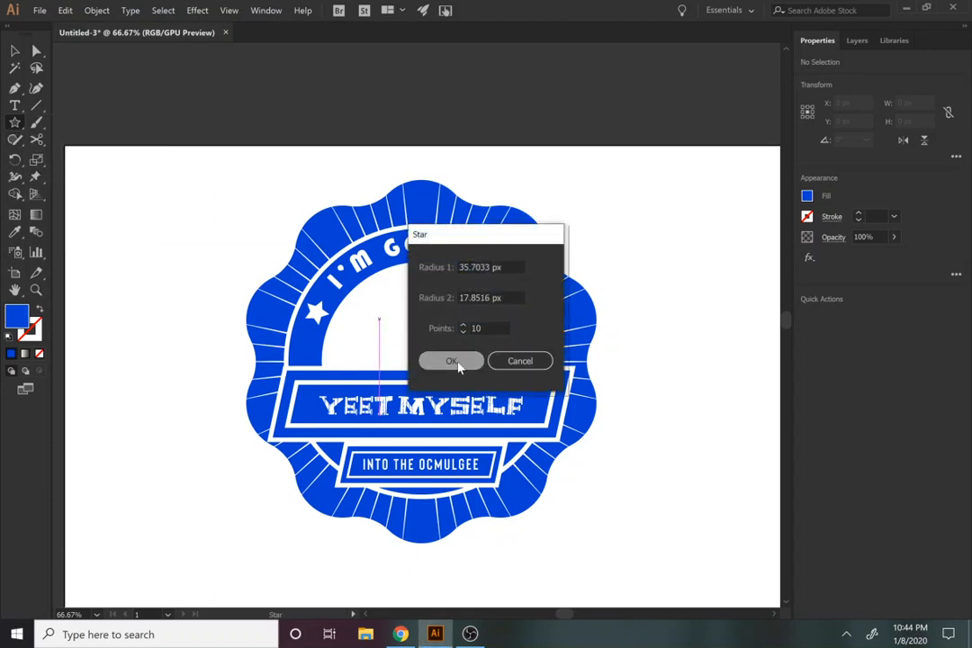
{"action": "left_click", "coordinate": [451, 360]}
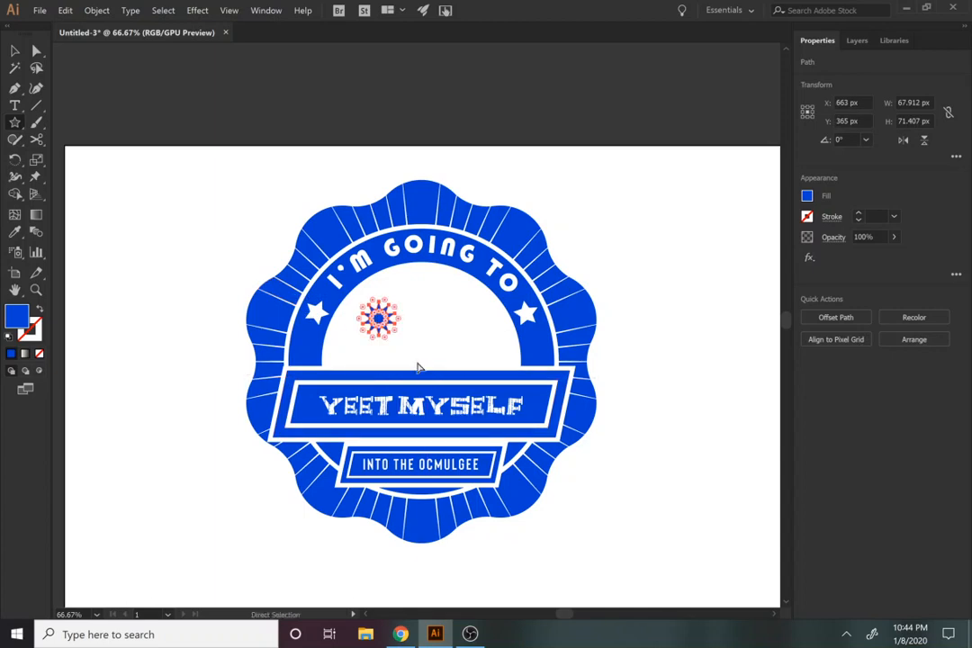
{"action": "key", "text": "Delete"}
Step: Draw a 10-point star with radii of 40 px and 50 px in the white half circle
{"action": "left_click", "coordinate": [406, 330]}
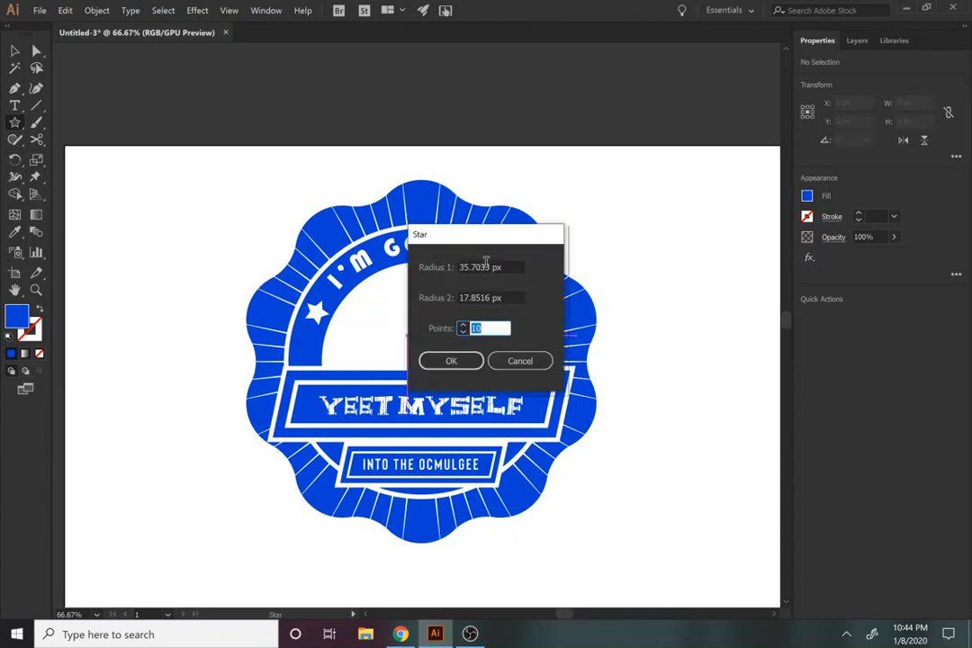
{"action": "double_click", "coordinate": [486, 262]}
{"action": "type", "text": "40"}
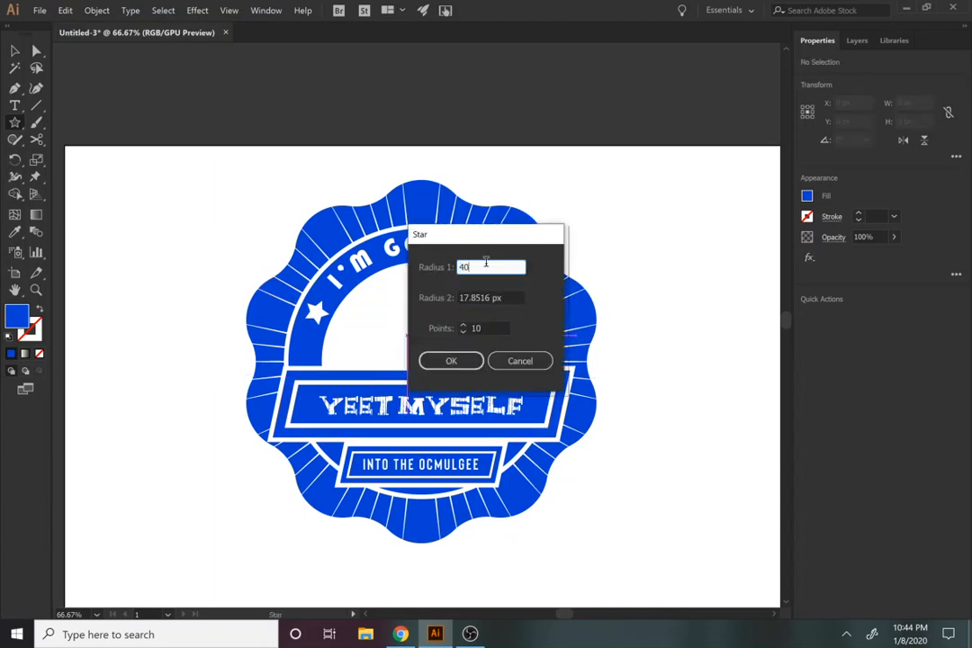
{"action": "key", "text": "Tab"}
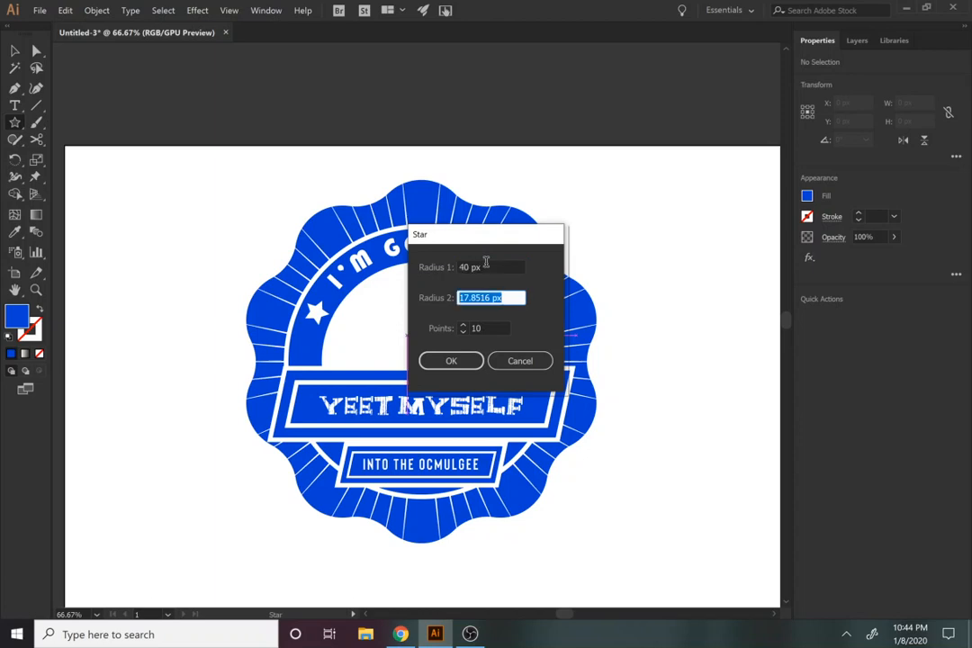
{"action": "type", "text": "50"}
{"action": "left_click", "coordinate": [451, 360]}
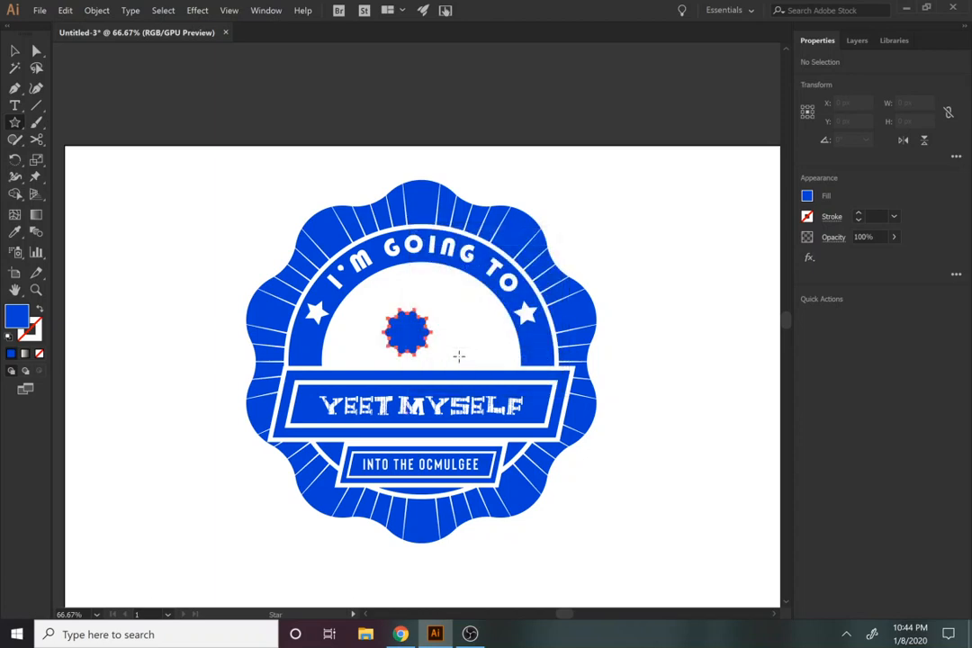
Step: Enlarge the star to about 229 by 218 px and place it centrally, overlapping the upper edge of the "YEET MYSELF" banner
{"action": "key", "text": "v"}
{"action": "left_click_drag", "start_coordinate": [433, 353], "coordinate": [493, 412]}
{"action": "left_click_drag", "start_coordinate": [443, 377], "coordinate": [423, 368]}
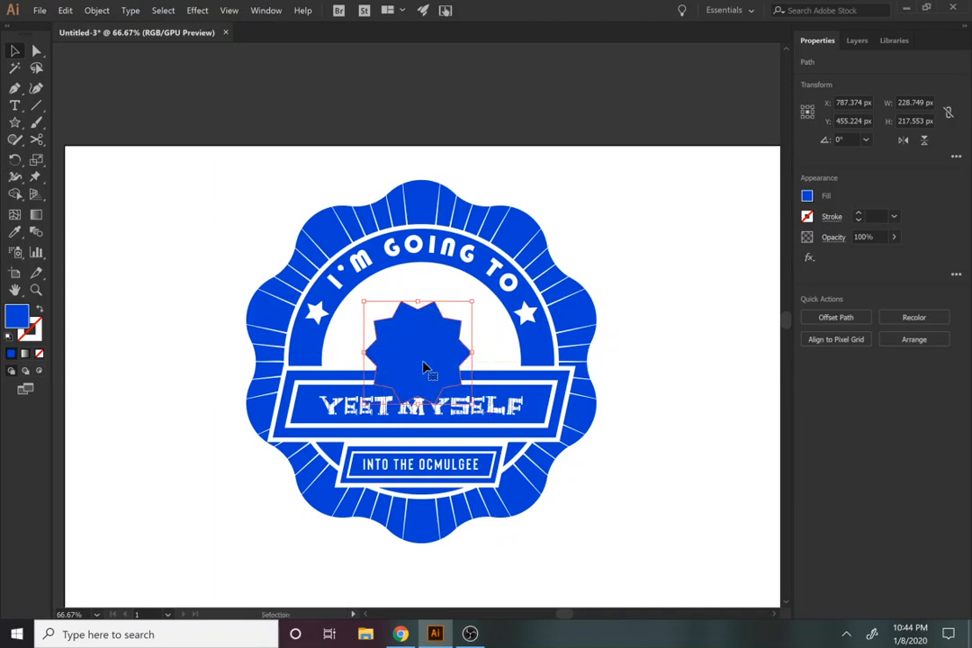
{"action": "left_click", "coordinate": [503, 381]}
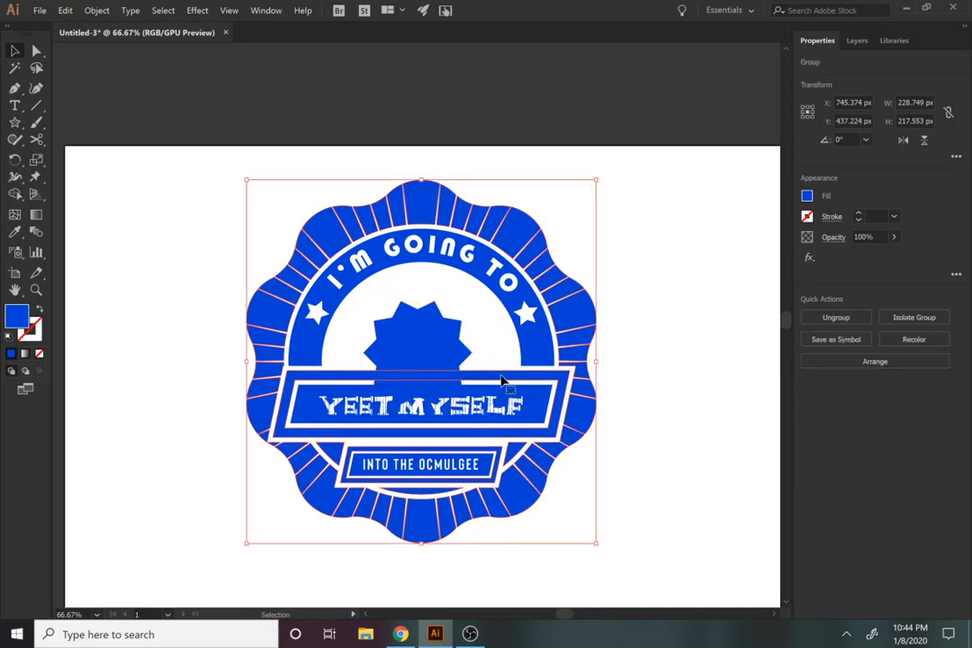
{"action": "key", "text": "a"}
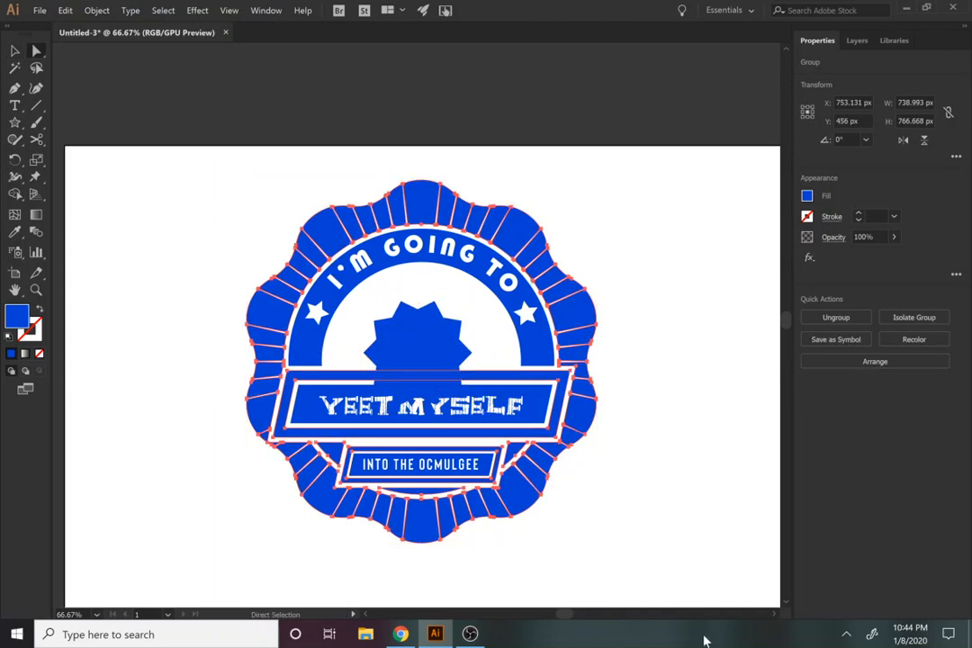
{"action": "left_click", "coordinate": [616, 509]}
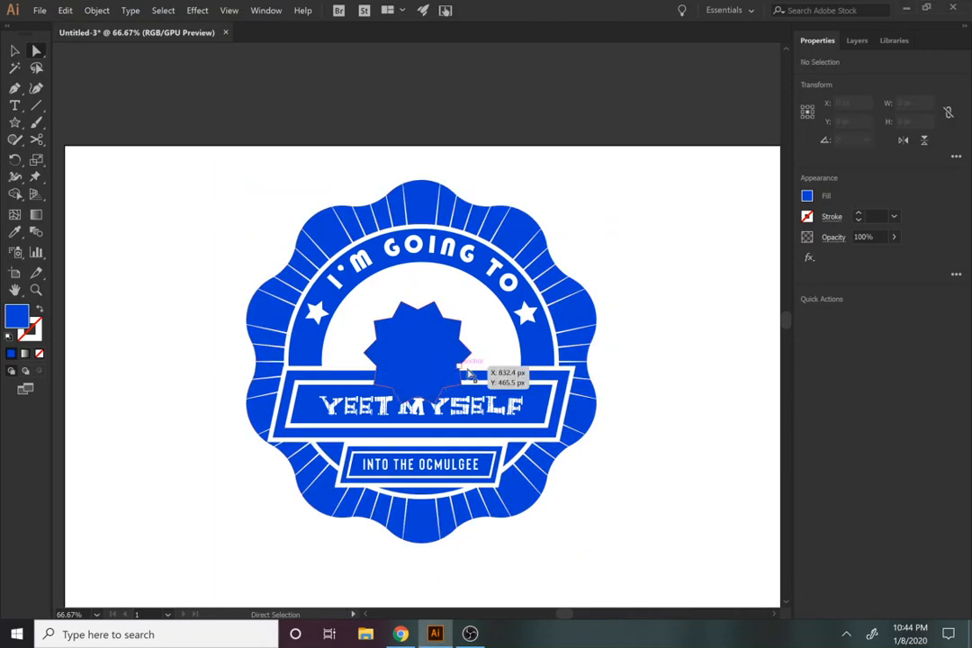
Step: Fill the star with bright green 15FF43 to set it apart from the blue badge
{"action": "left_click", "coordinate": [401, 352]}
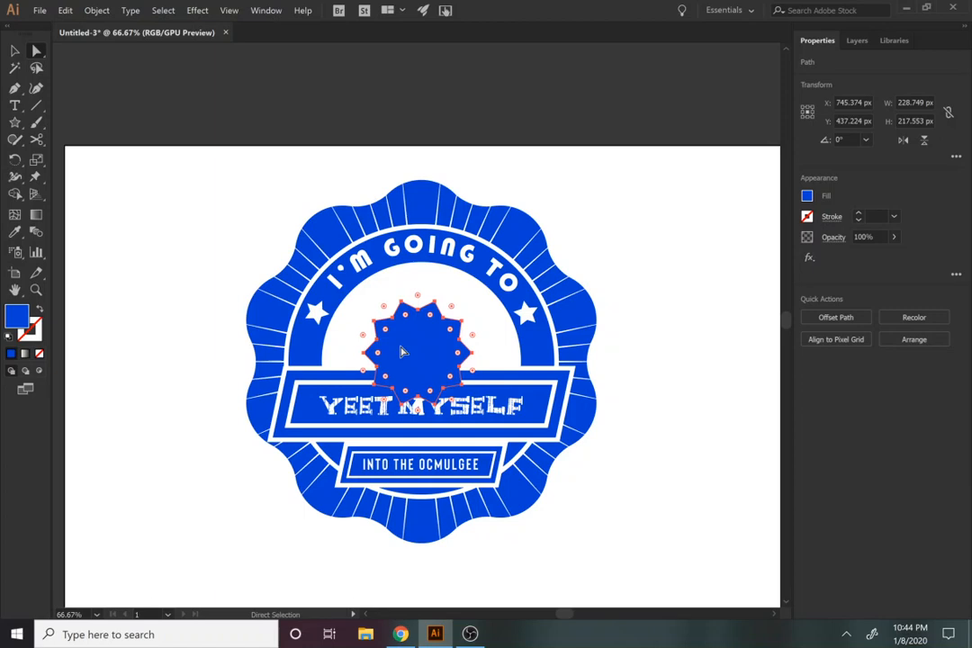
{"action": "left_click", "coordinate": [806, 195]}
{"action": "left_click", "coordinate": [712, 340]}
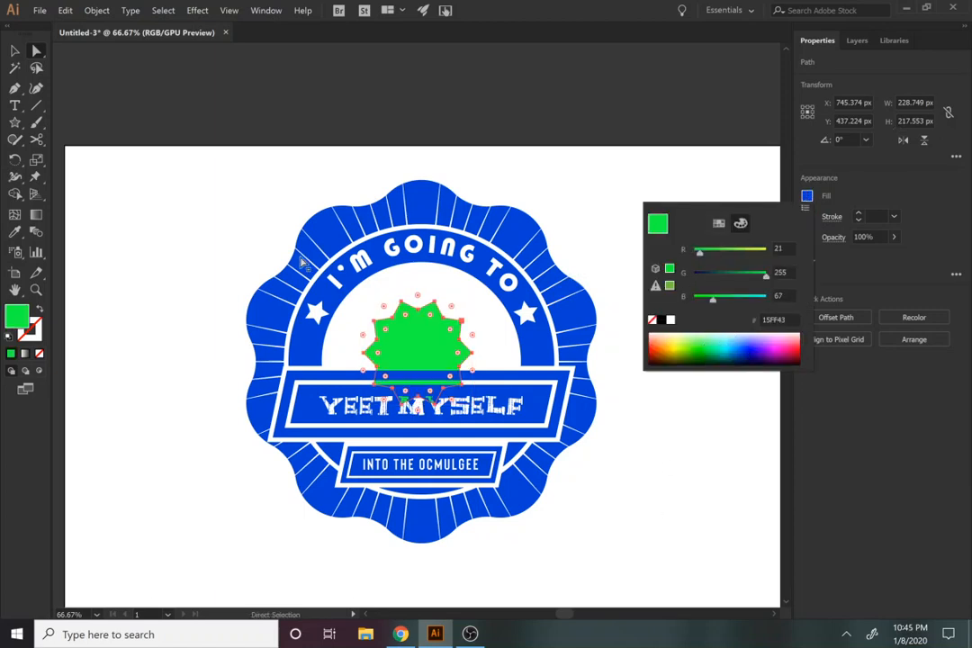
Step: Offset the compound path of the "YEET MYSELF" banner's outer frame by 10 px
{"action": "left_click", "coordinate": [14, 51]}
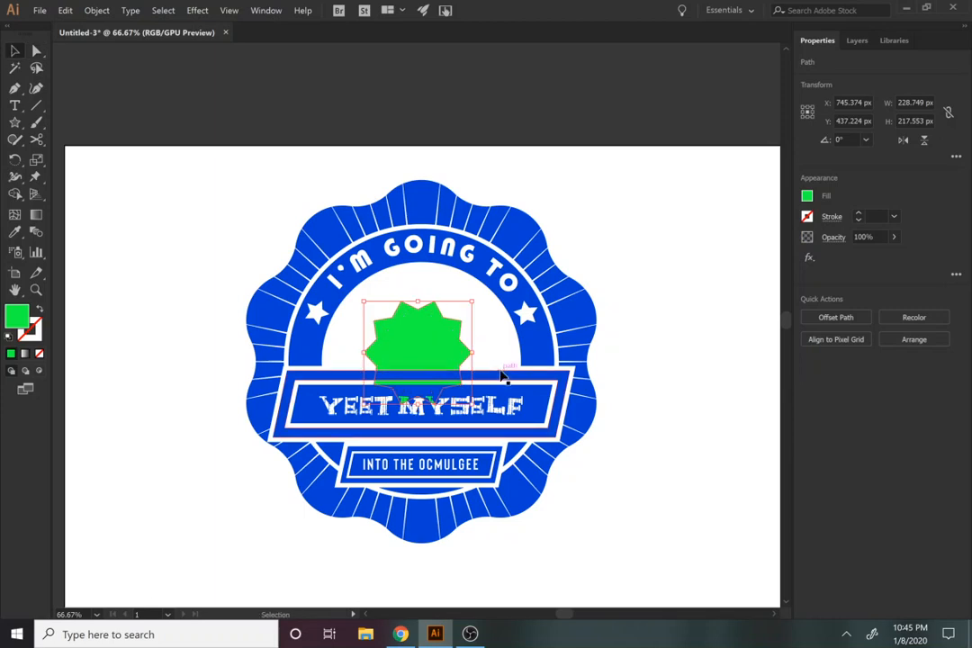
{"action": "key", "text": "a"}
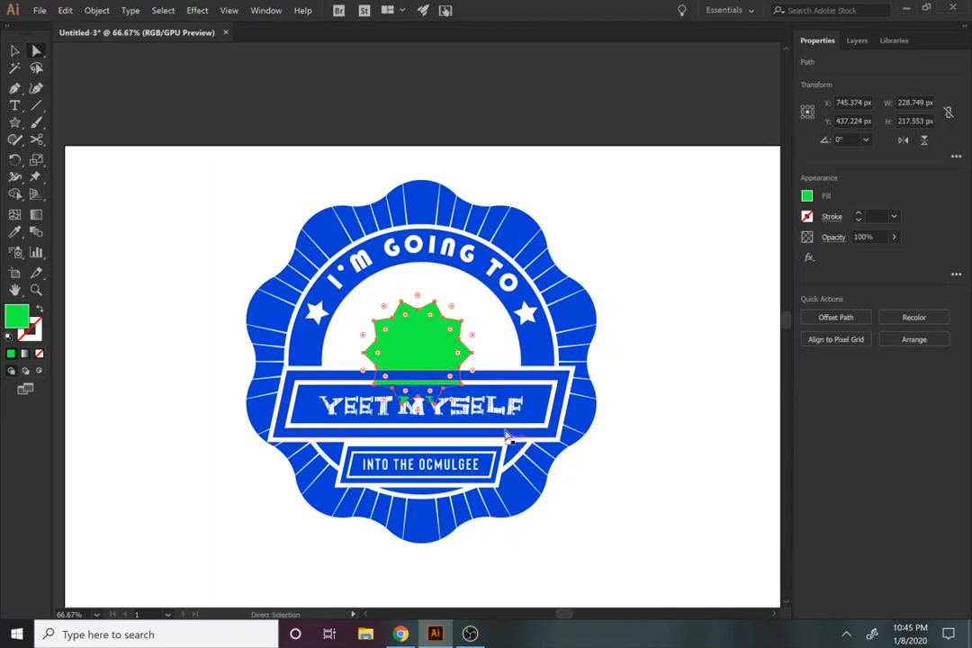
{"action": "left_click", "coordinate": [495, 375]}
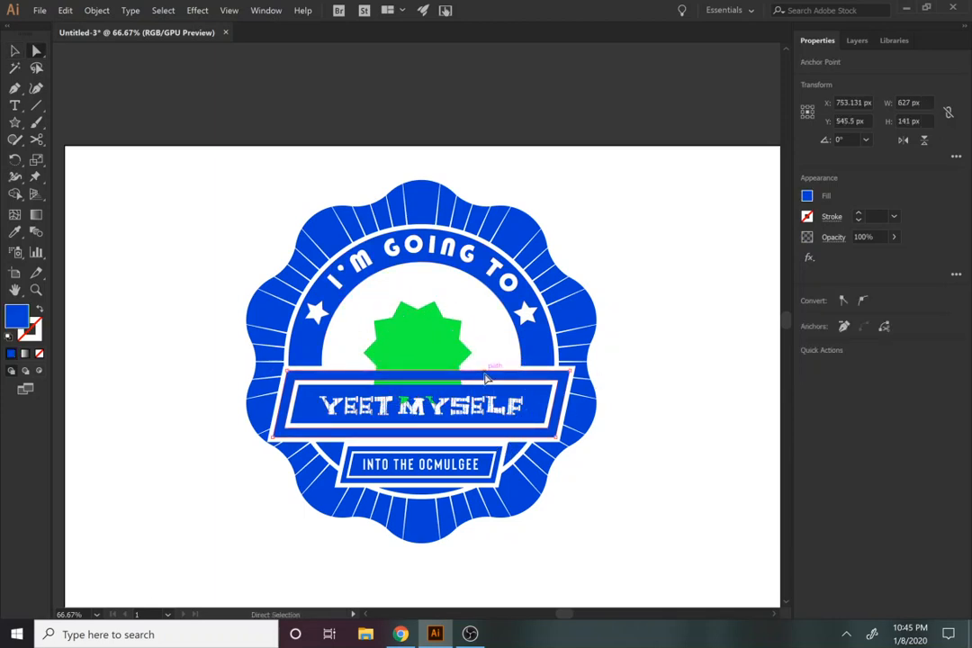
{"action": "left_click", "coordinate": [486, 383]}
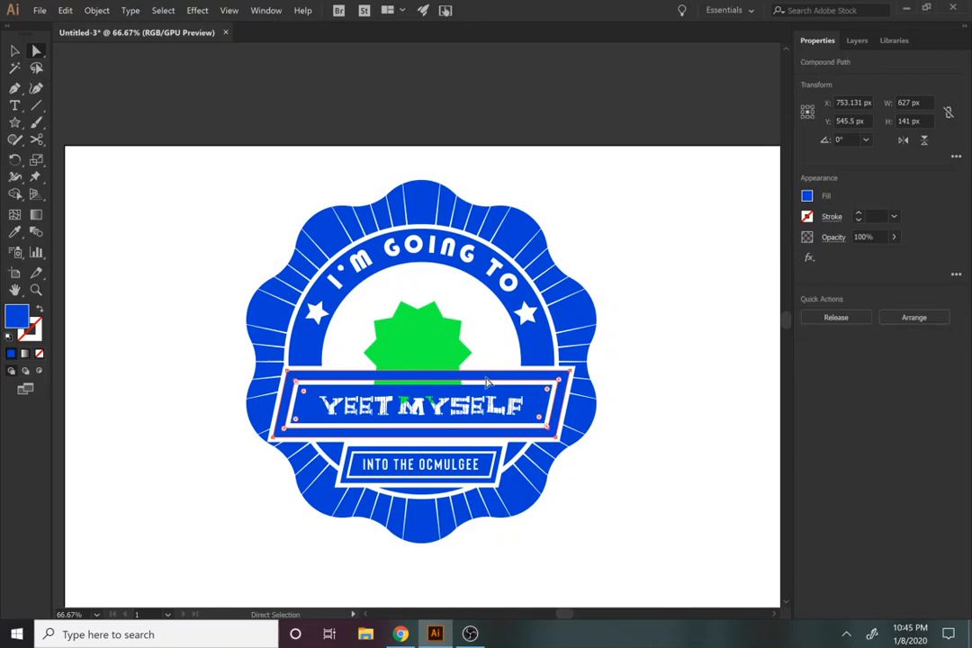
{"action": "left_click", "coordinate": [93, 11]}
{"action": "mouse_move", "coordinate": [121, 283]}
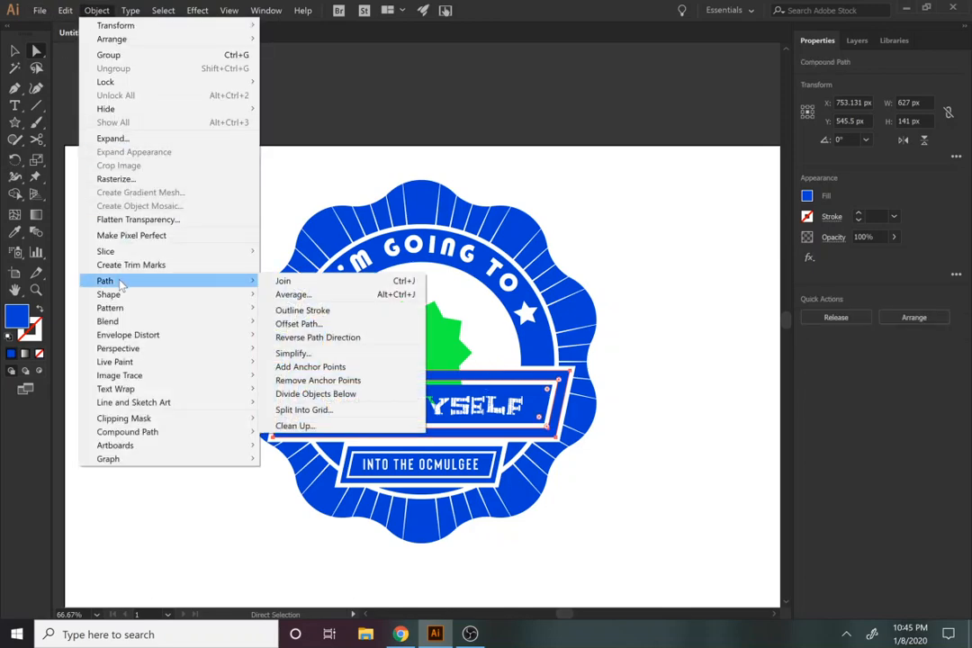
{"action": "left_click", "coordinate": [298, 323]}
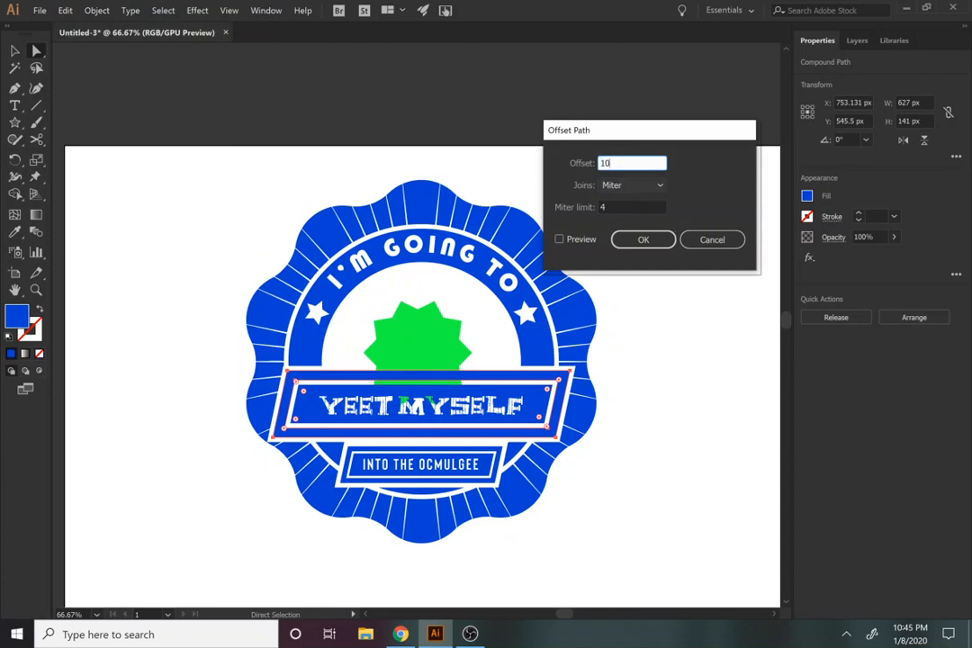
{"action": "type", "text": "10"}
{"action": "left_click", "coordinate": [628, 240]}
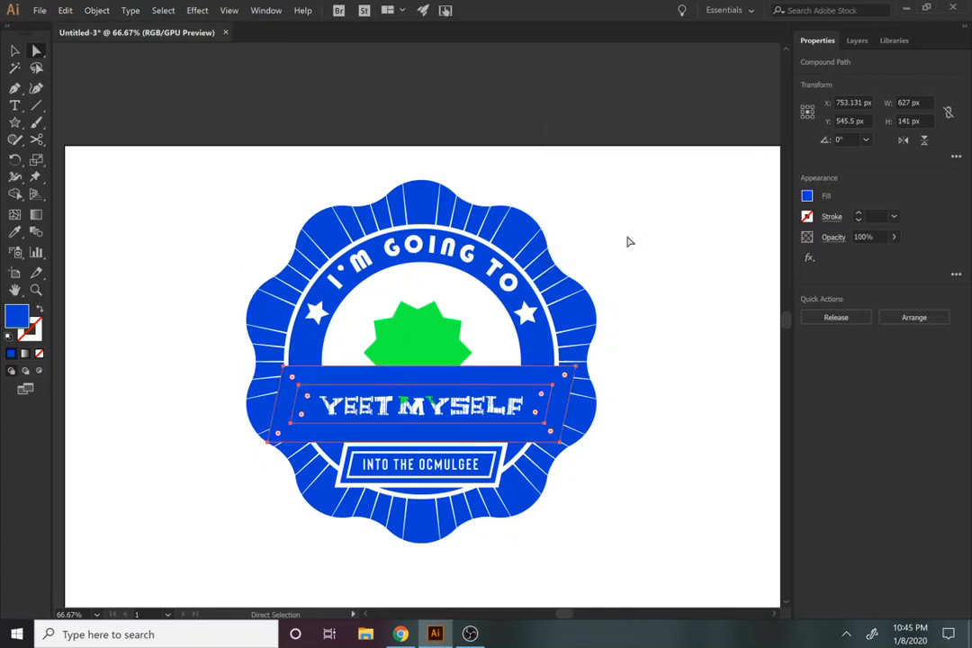
Step: Cut the offset banner shape out of the green star with Minus Front
{"action": "key", "text": "v"}
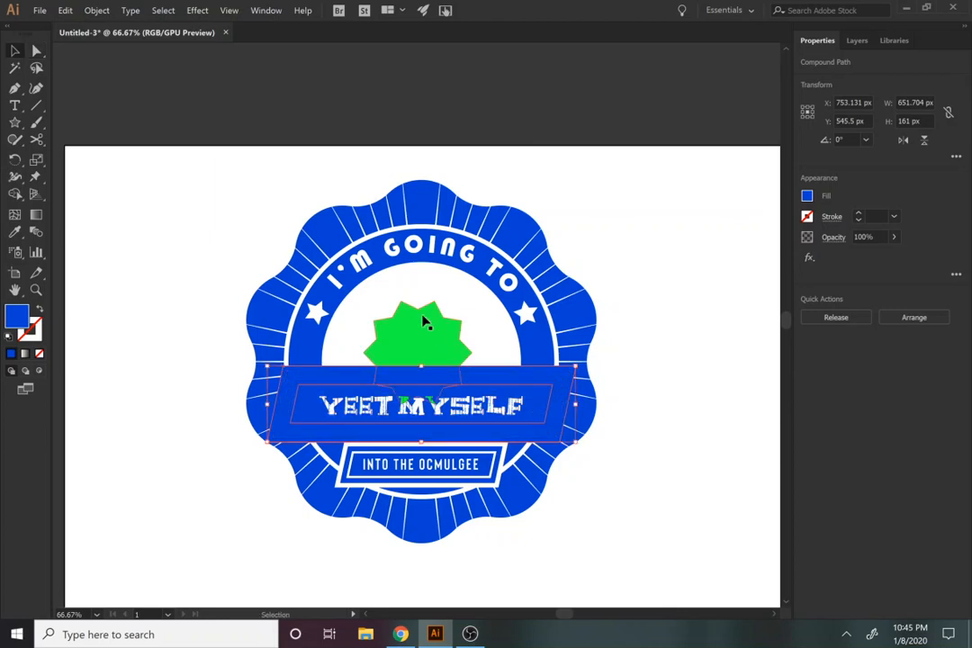
{"action": "left_click", "coordinate": [426, 322], "text": "shift"}
{"action": "left_click", "coordinate": [836, 374]}
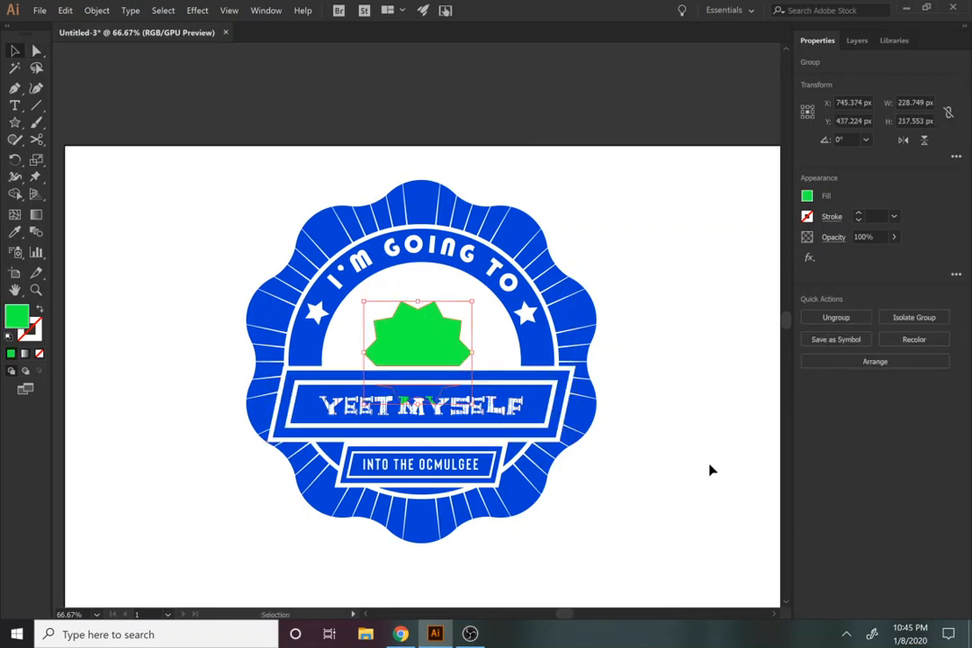
{"action": "left_click", "coordinate": [709, 468]}
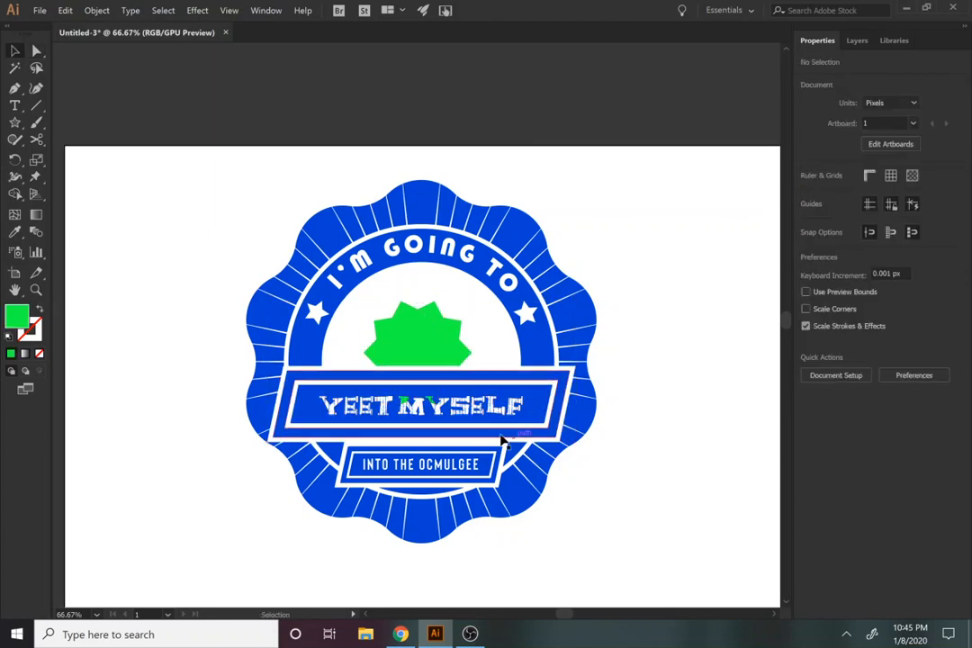
Step: Try deleting the leftover star piece inside the "YEET MYSELF" panel from the isolated group, and undo the deletion
{"action": "left_click", "coordinate": [412, 351]}
{"action": "double_click", "coordinate": [427, 391]}
{"action": "left_click", "coordinate": [429, 401]}
{"action": "key", "text": "Delete"}
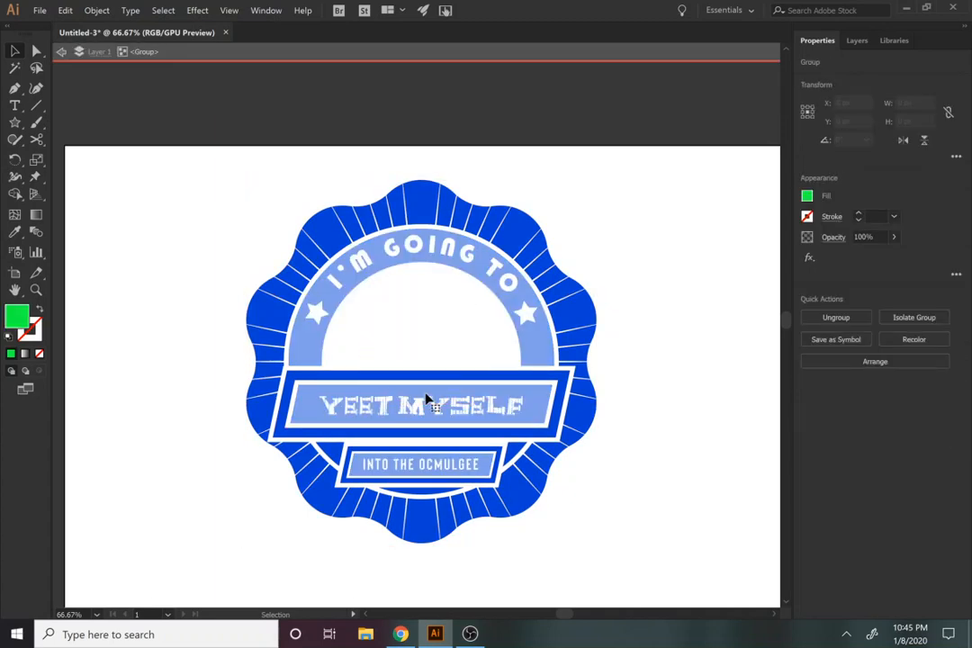
{"action": "key", "text": "ctrl+z"}
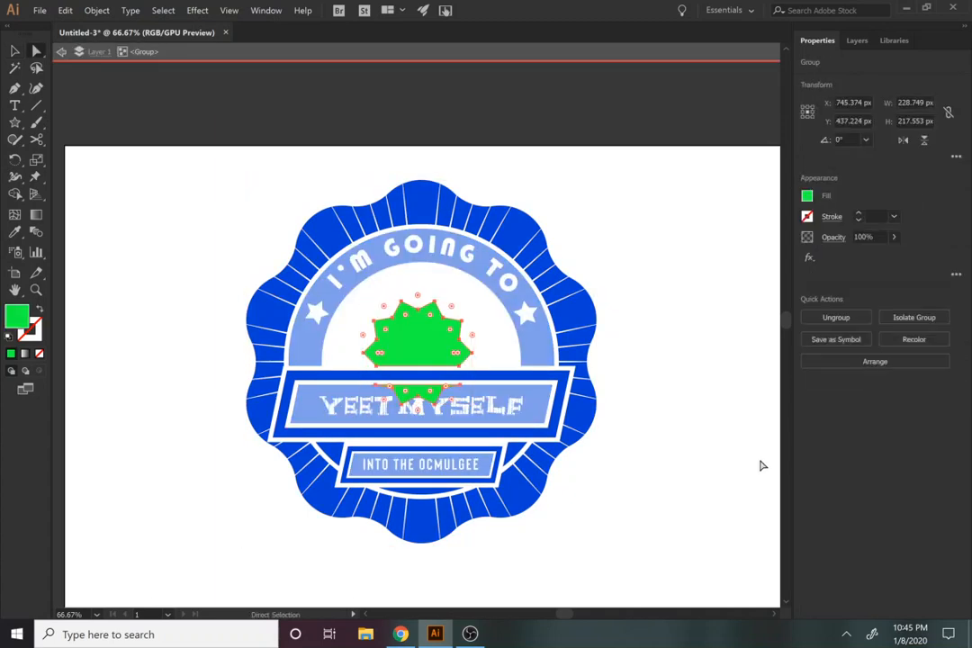
Step: Delete only the leftover lower star piece behind the "YEET MYSELF" lettering and leave group isolation
{"action": "left_click", "coordinate": [628, 464]}
{"action": "left_click", "coordinate": [412, 393]}
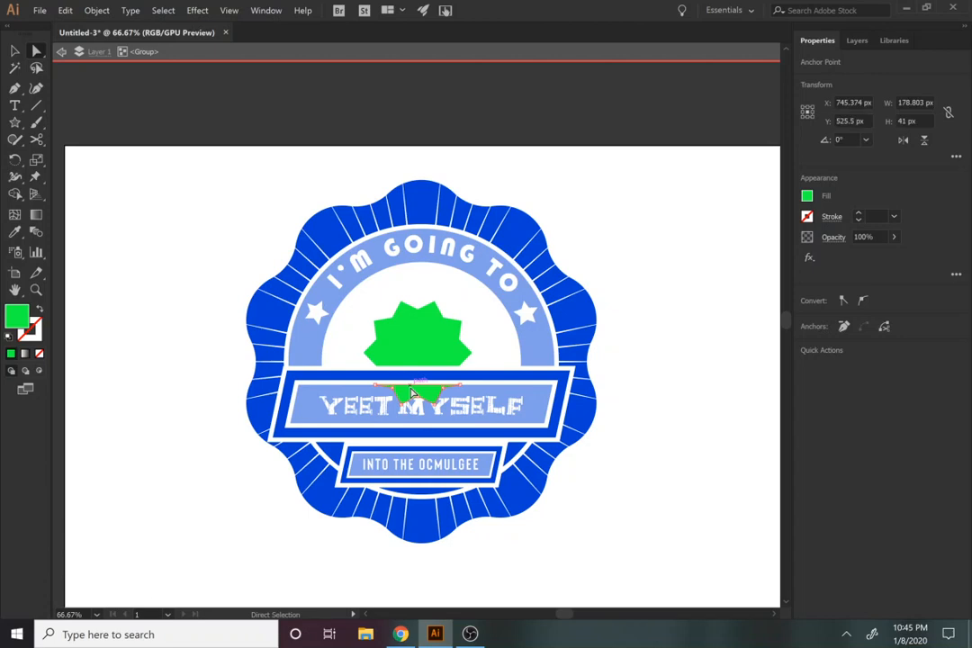
{"action": "key", "text": "Delete"}
{"action": "key", "text": "Delete"}
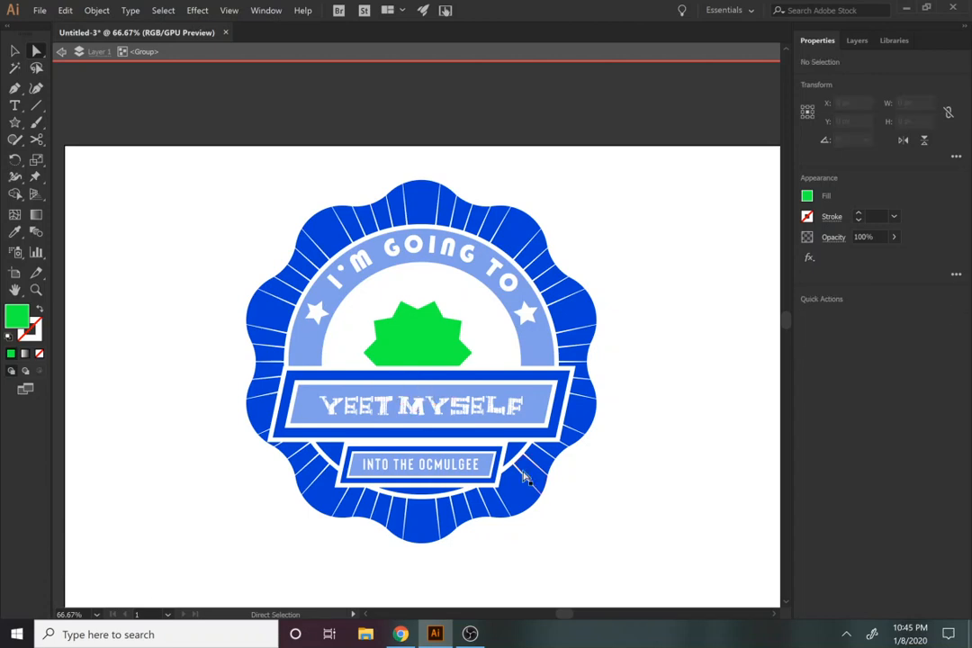
{"action": "left_click", "coordinate": [14, 51]}
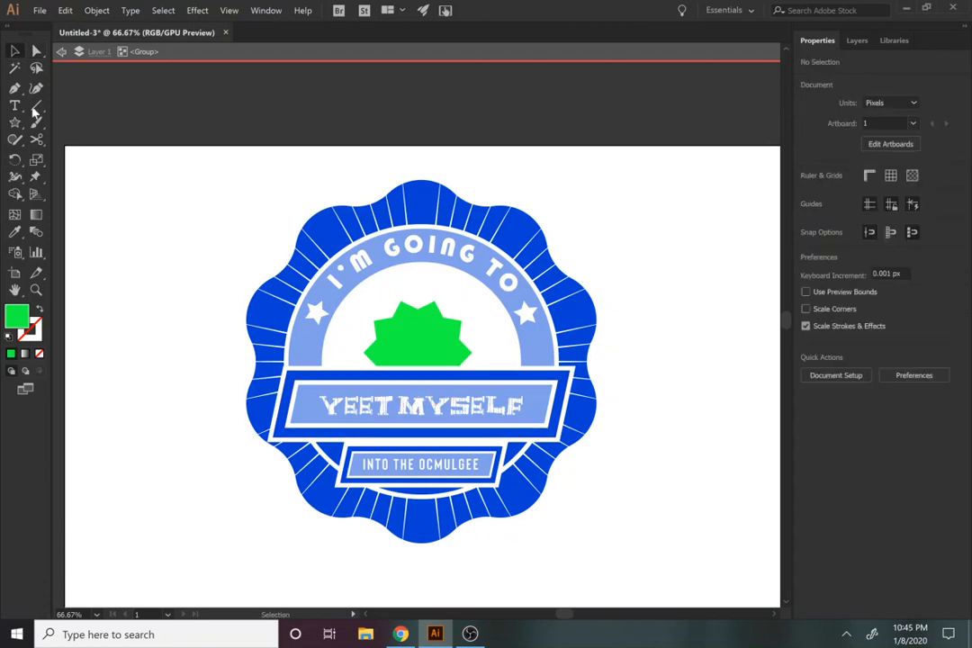
{"action": "left_click", "coordinate": [165, 53]}
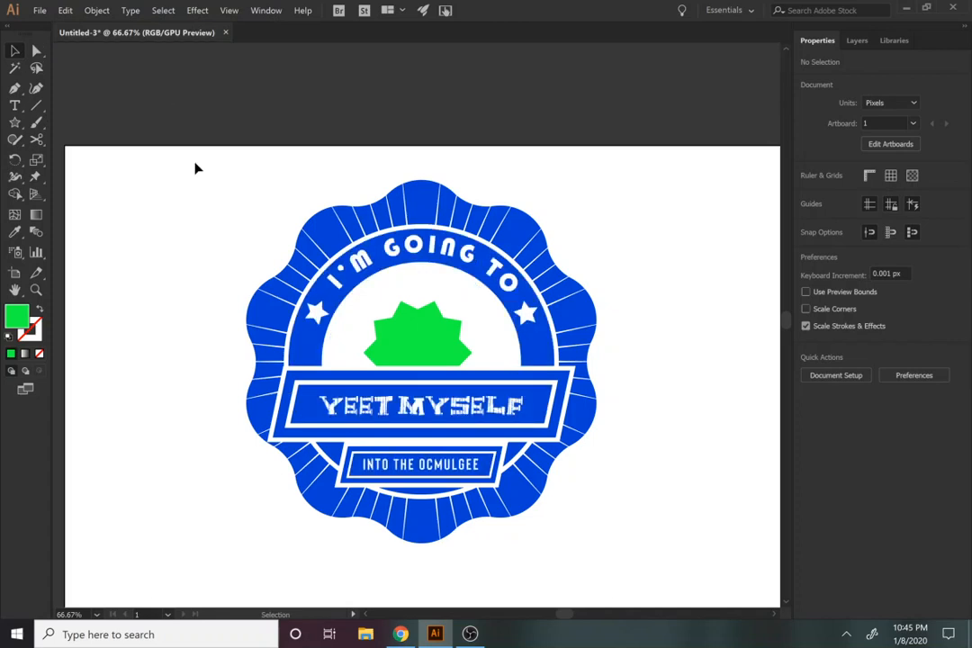
Step: Unite the whole badge and the green star into one blue artwork
{"action": "left_click_drag", "start_coordinate": [197, 169], "coordinate": [738, 607]}
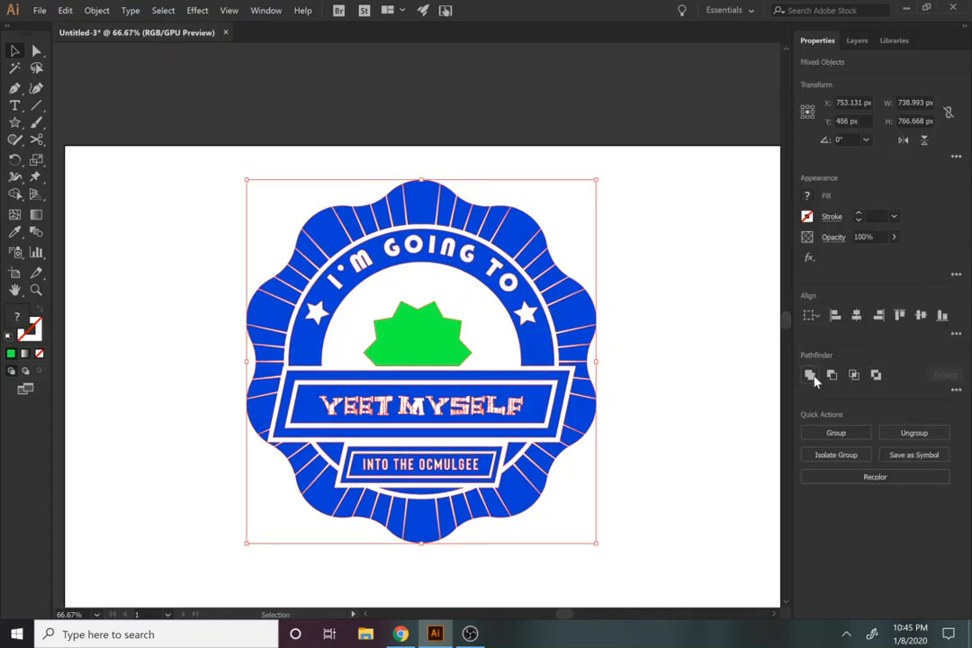
{"action": "left_click", "coordinate": [810, 374]}
{"action": "left_click", "coordinate": [690, 460]}
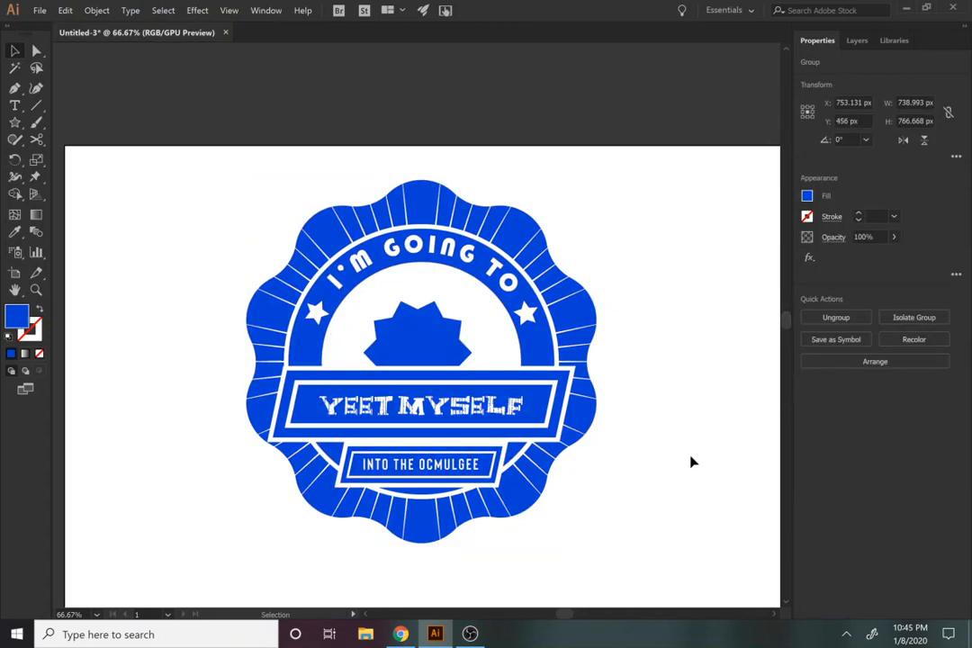
{"action": "key", "text": "z"}
{"action": "left_click", "coordinate": [425, 447], "text": "alt"}
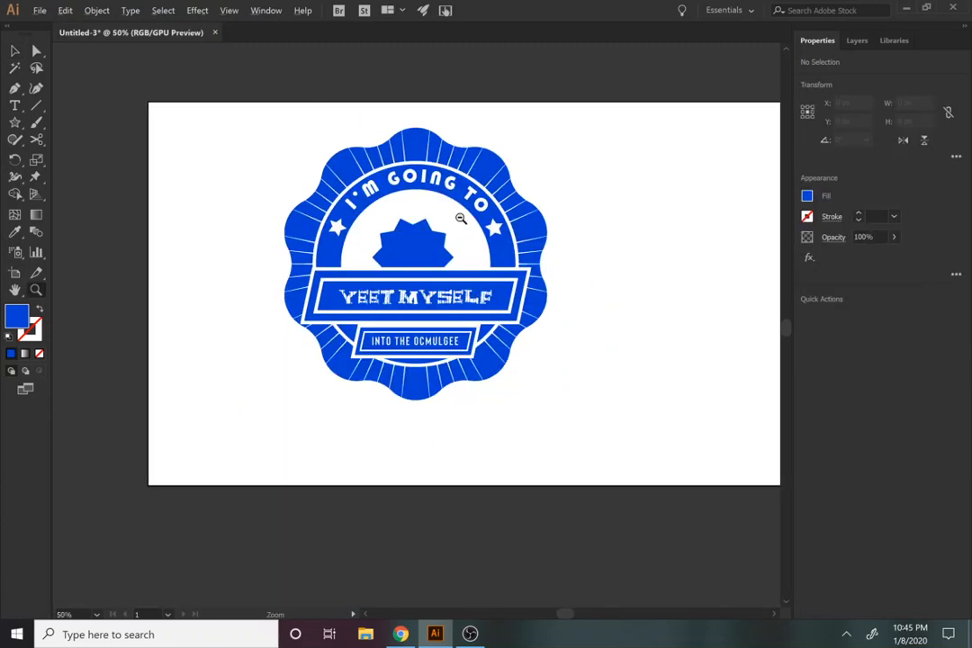
{"action": "left_click", "coordinate": [461, 219], "text": "alt"}
{"action": "left_click_drag", "start_coordinate": [501, 355], "coordinate": [468, 362]}
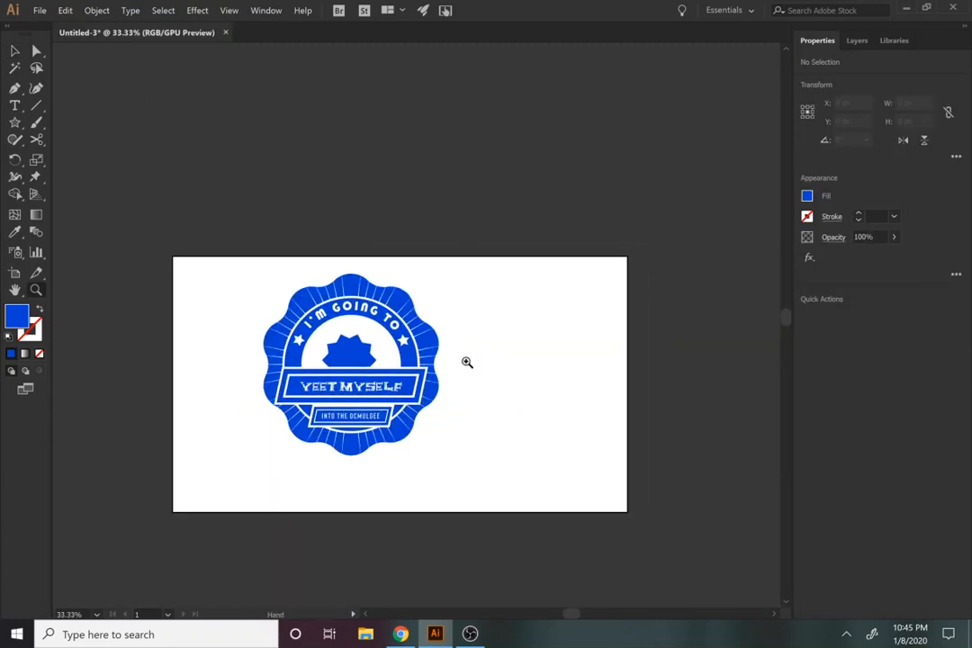
Step: Isolate the badge group and offset the centre starburst's path by -10 px with miter joins
{"action": "left_click", "coordinate": [358, 357]}
{"action": "left_click", "coordinate": [358, 358]}
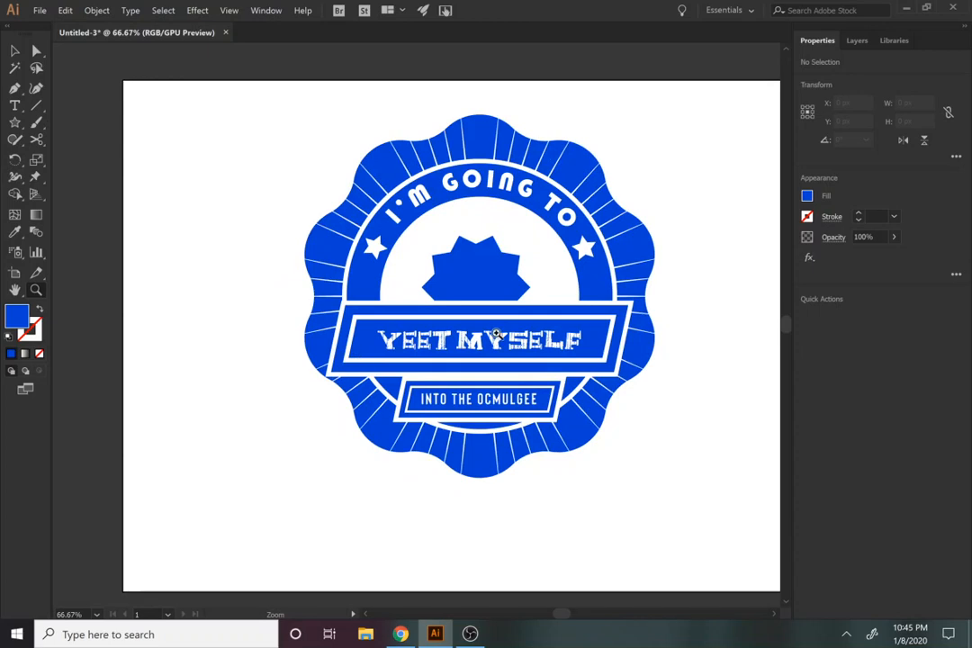
{"action": "key", "text": "v"}
{"action": "left_click", "coordinate": [483, 301]}
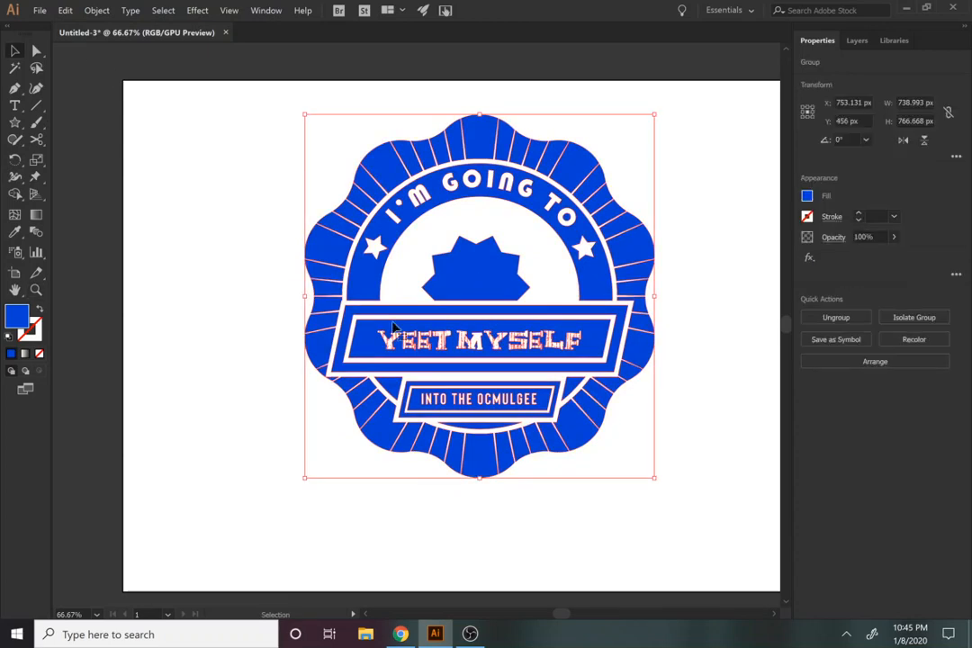
{"action": "double_click", "coordinate": [456, 326]}
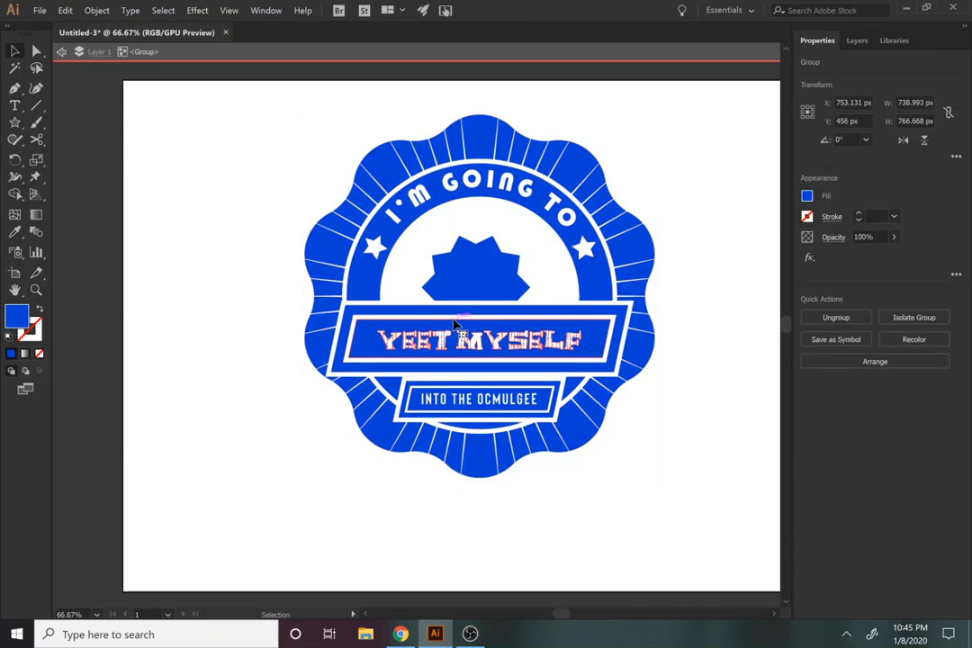
{"action": "left_click", "coordinate": [475, 264]}
{"action": "left_click", "coordinate": [95, 11]}
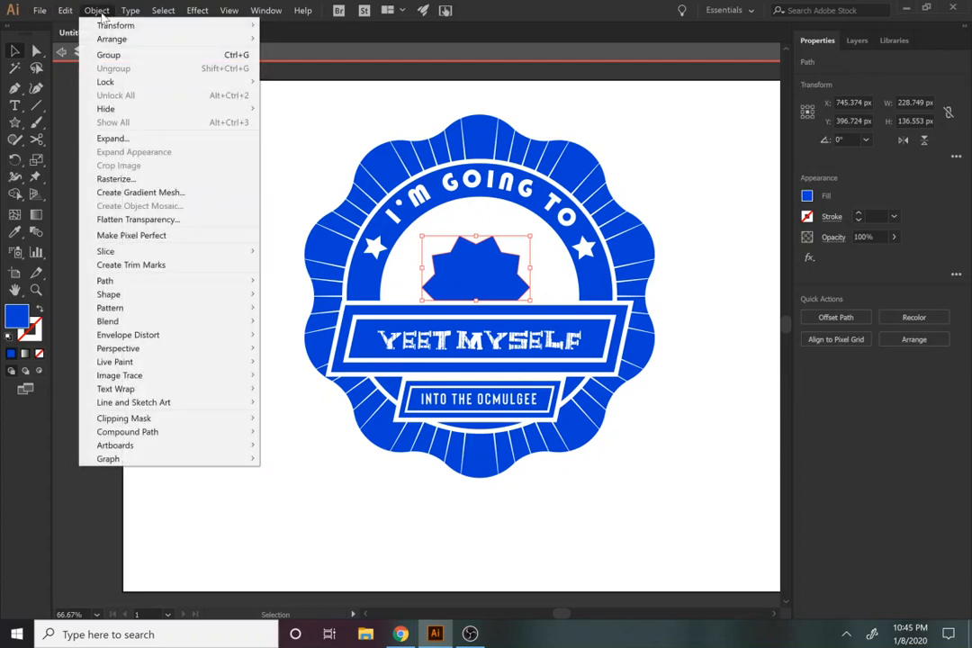
{"action": "mouse_move", "coordinate": [156, 282]}
{"action": "left_click", "coordinate": [306, 324]}
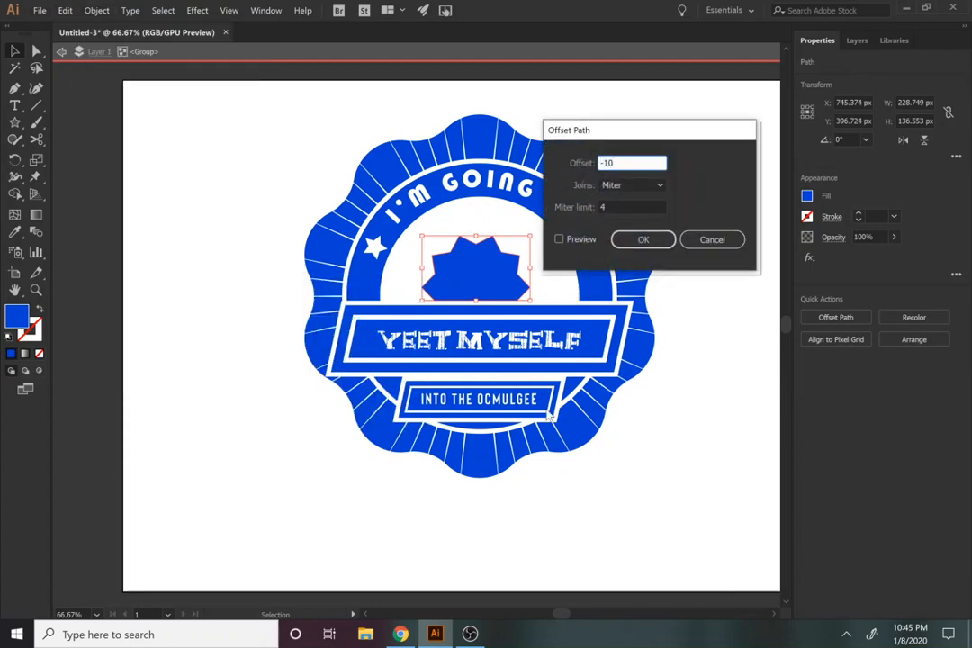
{"action": "left_click", "coordinate": [585, 240]}
{"action": "left_click", "coordinate": [640, 240]}
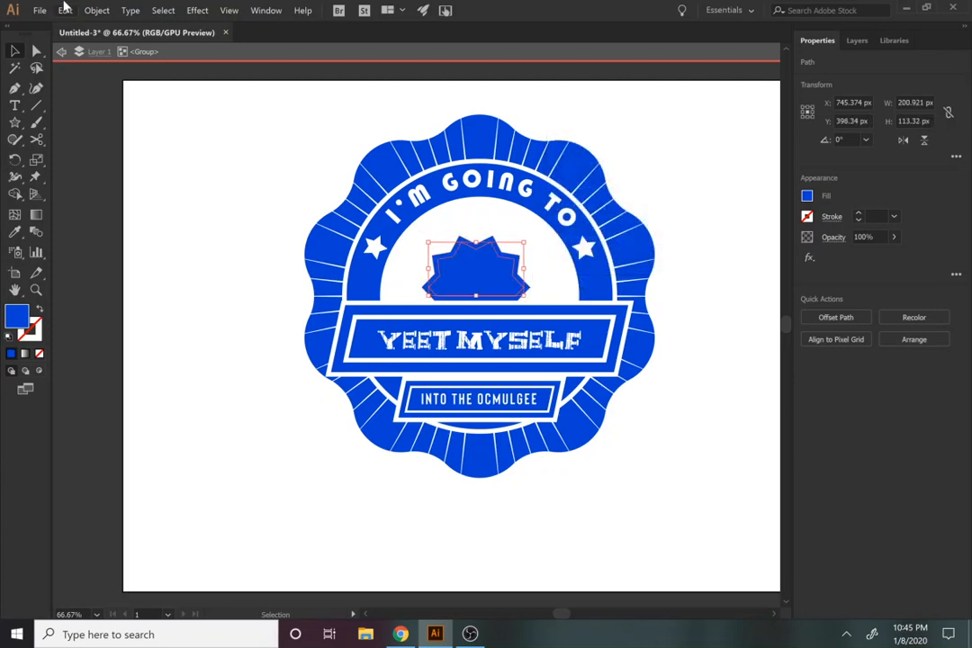
Step: Offset the new inner starburst outline by another -4 px to create a third nested outline
{"action": "left_click", "coordinate": [97, 11]}
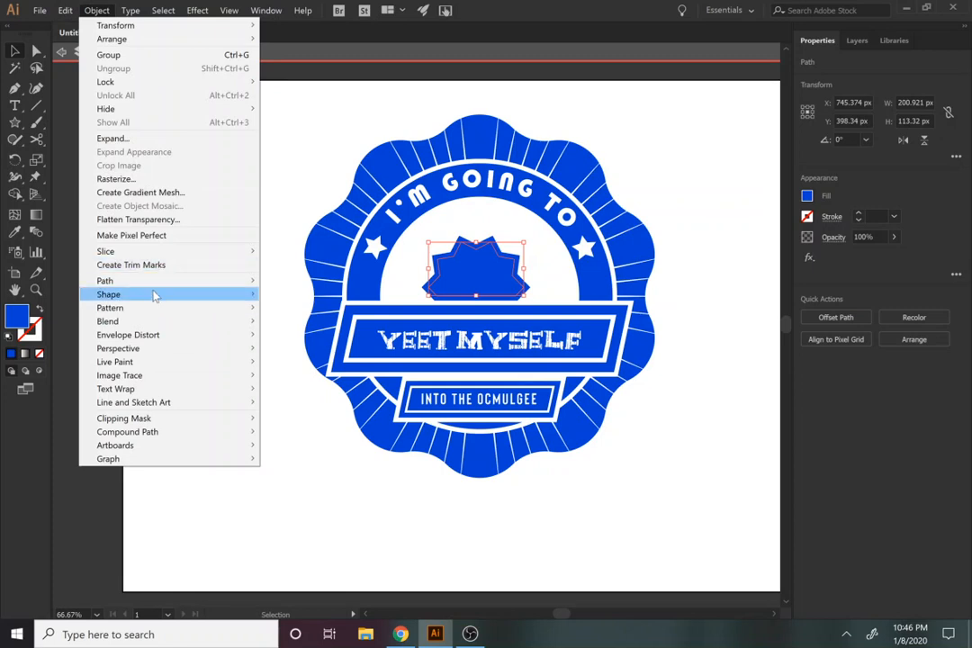
{"action": "mouse_move", "coordinate": [149, 281]}
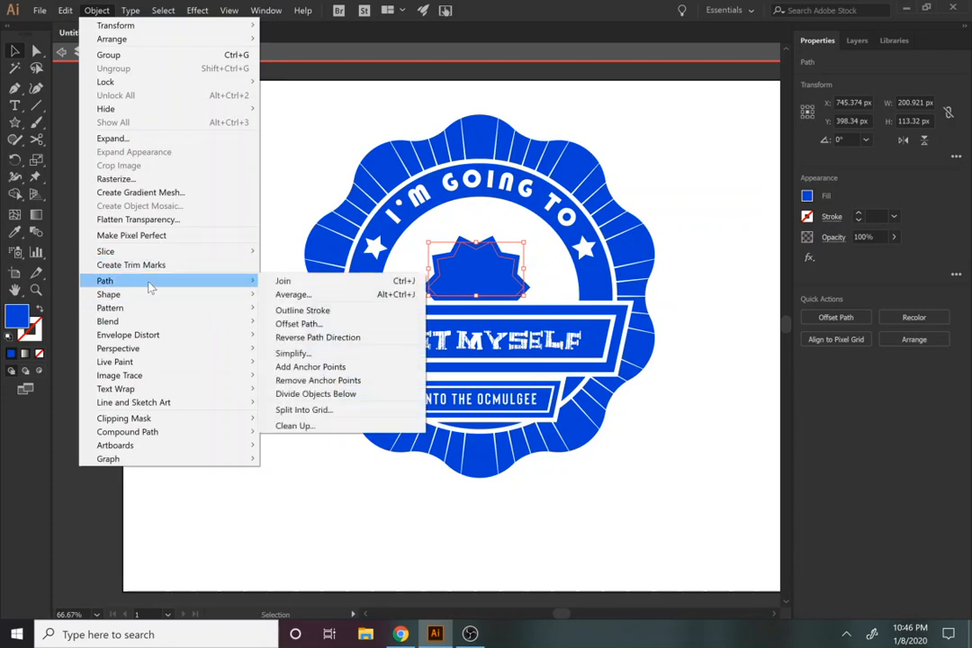
{"action": "left_click", "coordinate": [298, 323]}
{"action": "type", "text": "-4"}
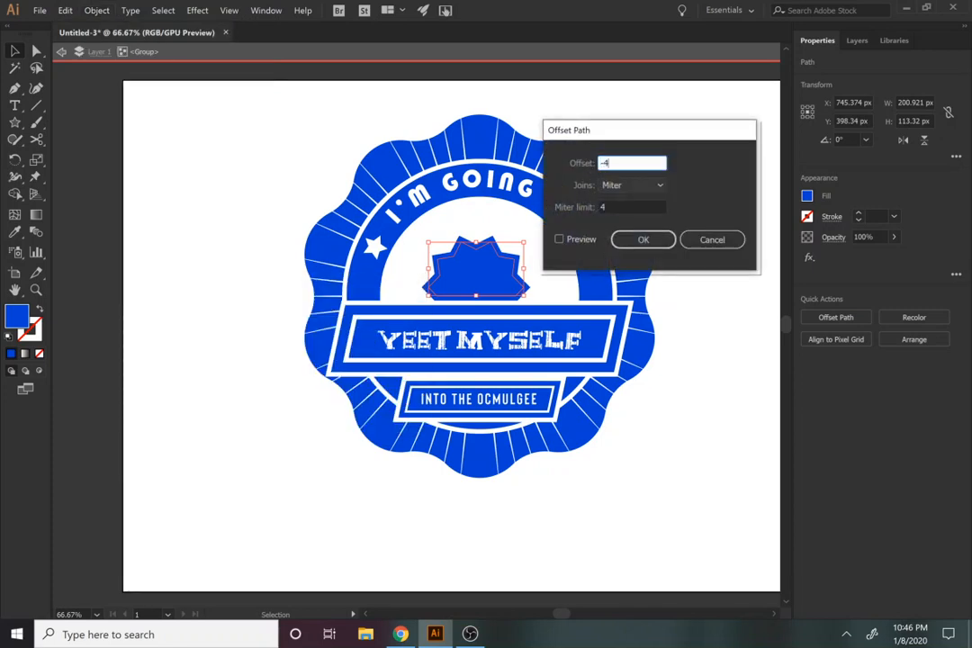
{"action": "left_click", "coordinate": [644, 239]}
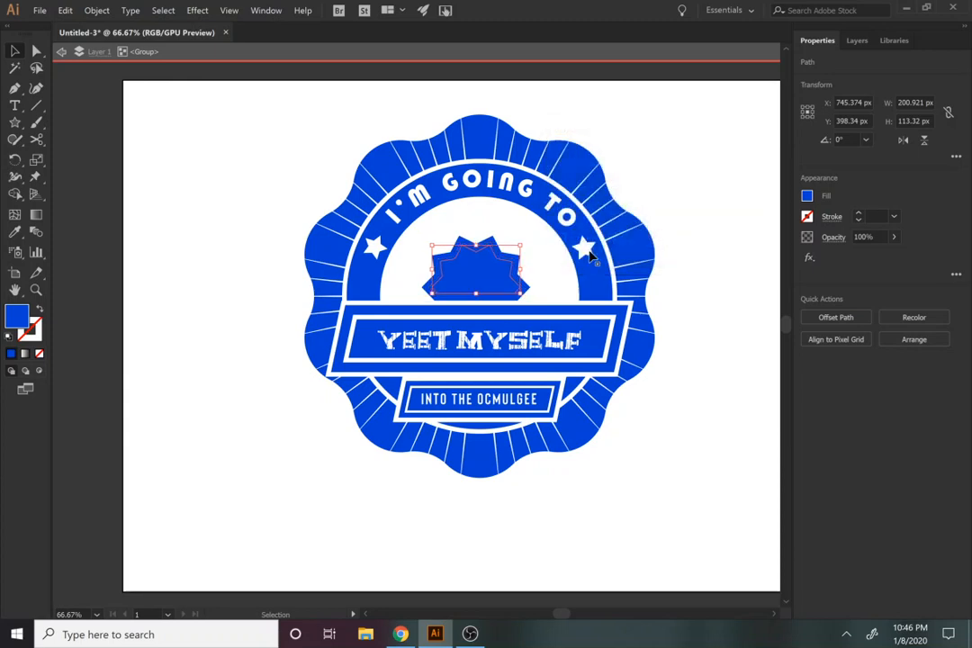
Step: Exclude the overlapping areas of the three nested starburst shapes to cut a thin inline, and leave group isolation
{"action": "left_click", "coordinate": [499, 280], "text": "shift"}
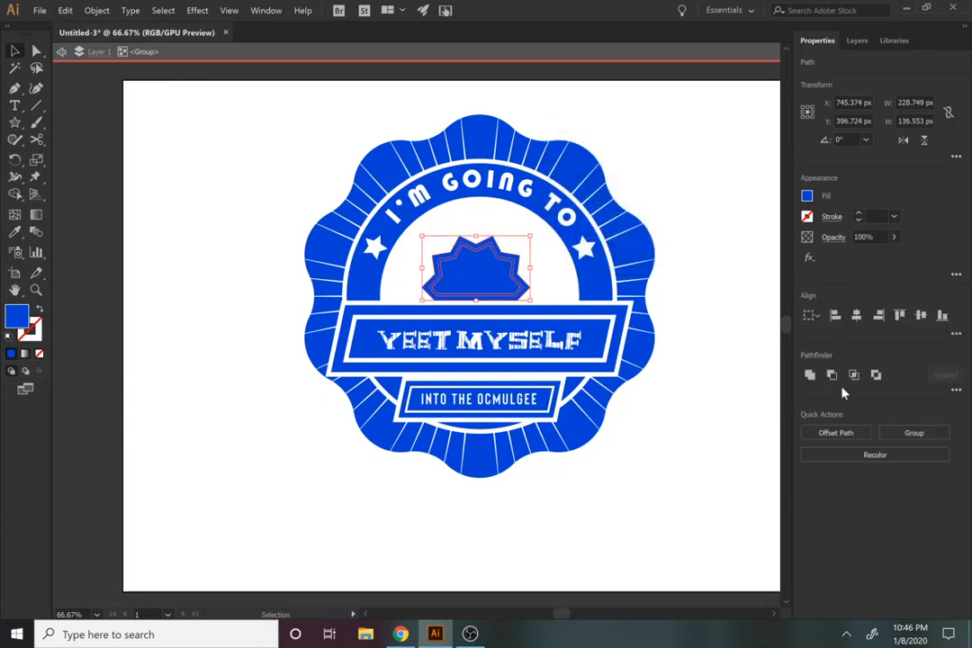
{"action": "left_click", "coordinate": [876, 375]}
{"action": "left_click", "coordinate": [747, 400]}
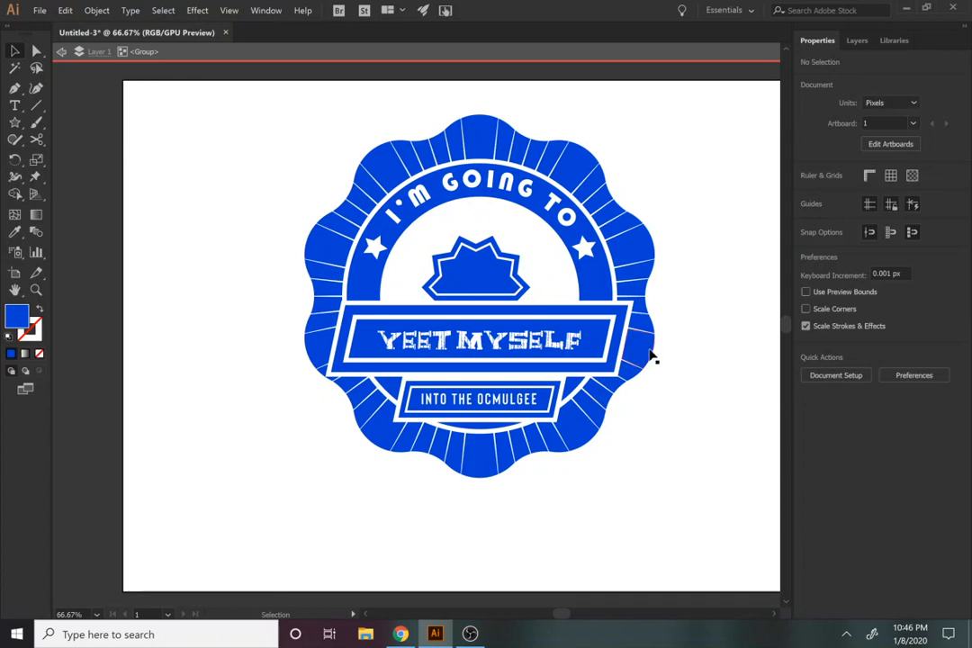
{"action": "key", "text": "z"}
{"action": "left_click", "coordinate": [401, 377], "text": "alt"}
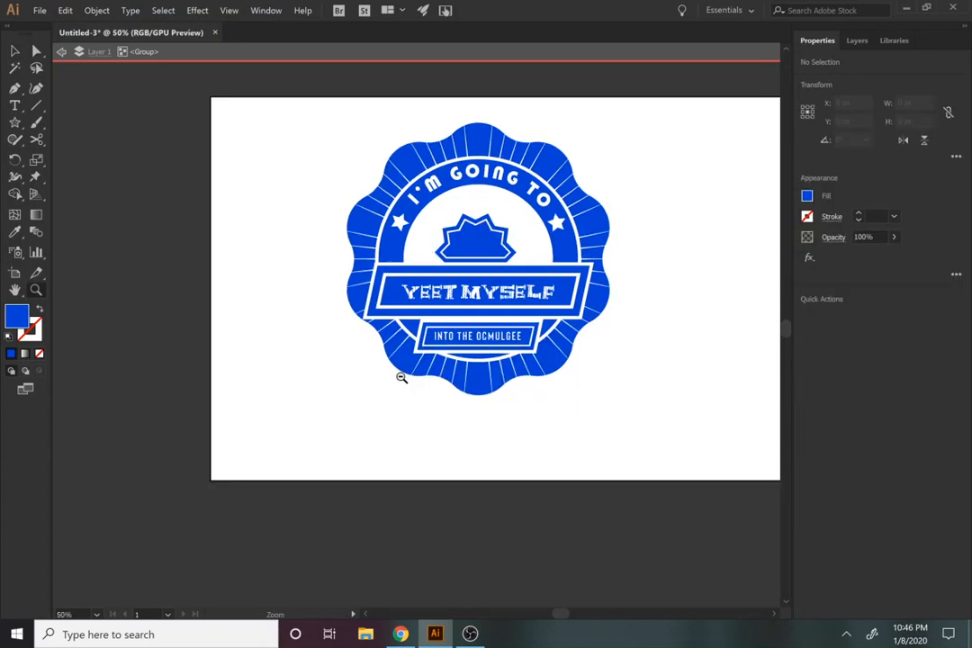
{"action": "left_click", "coordinate": [448, 350], "text": "alt"}
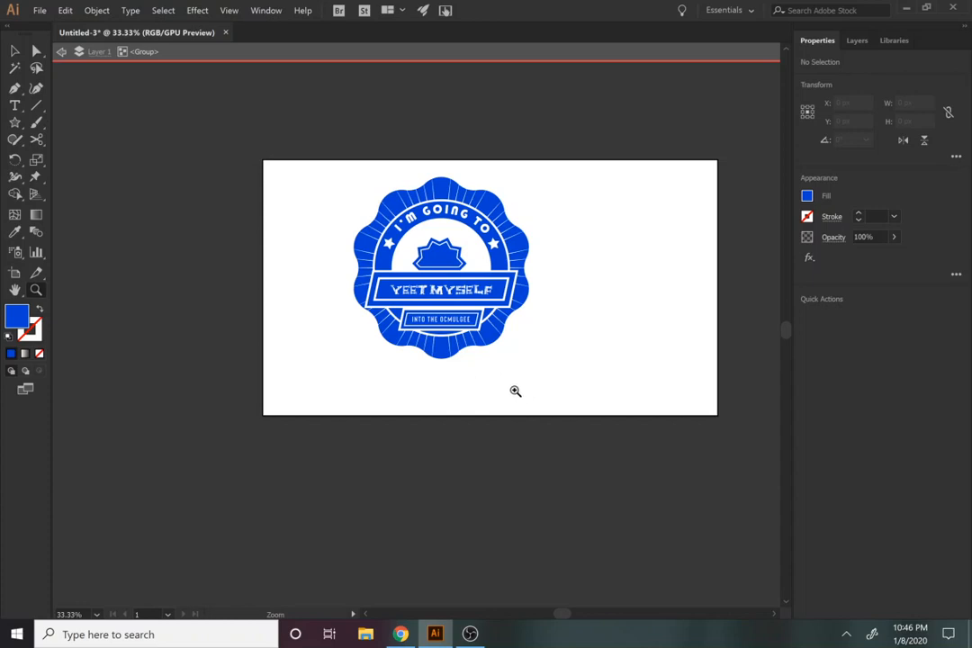
{"action": "key", "text": "v"}
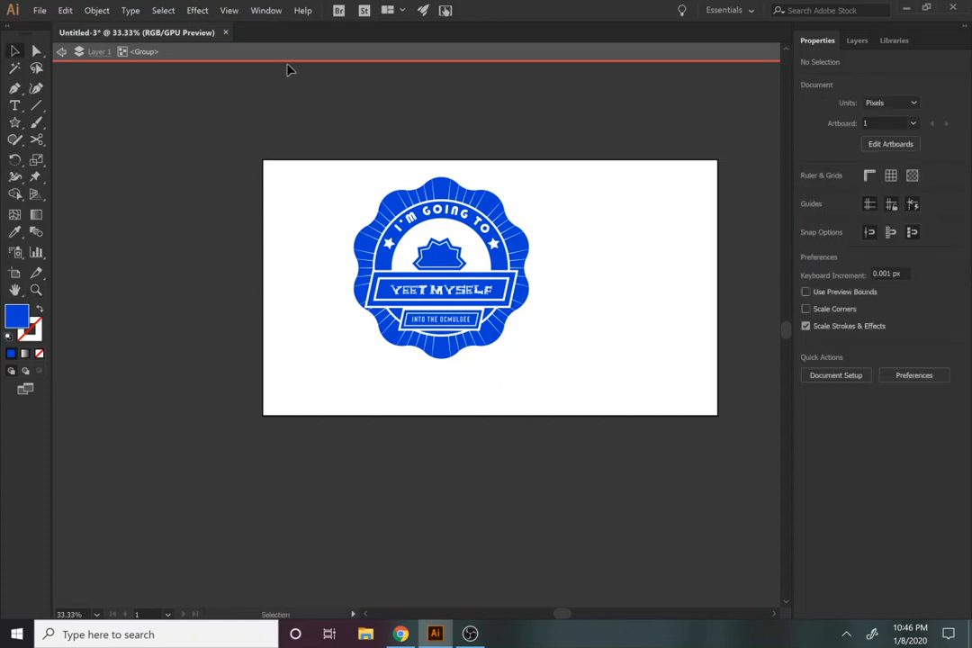
{"action": "left_click", "coordinate": [278, 56]}
Step: Scale the whole badge down proportionally and move it to the left part of the artboard
{"action": "left_click_drag", "start_coordinate": [411, 320], "coordinate": [287, 342]}
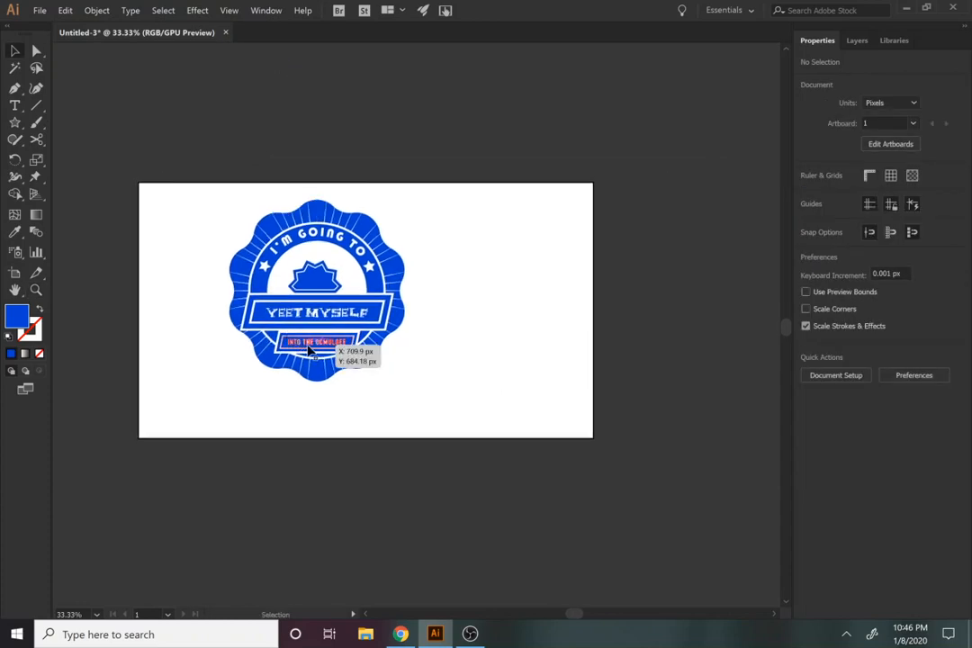
{"action": "left_click", "coordinate": [309, 351]}
{"action": "left_click_drag", "start_coordinate": [404, 381], "coordinate": [384, 360]}
{"action": "left_click", "coordinate": [397, 439]}
{"action": "left_click_drag", "start_coordinate": [333, 311], "coordinate": [253, 343]}
{"action": "left_click", "coordinate": [314, 407]}
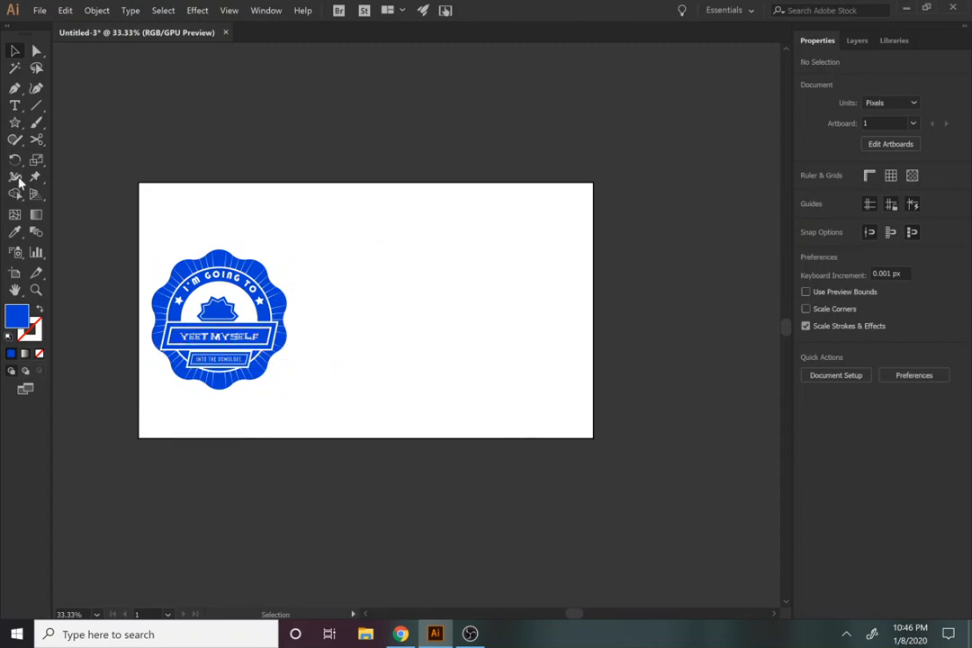
Step: Draw a solid blue circle about 927 px in diameter on the empty right part of the artboard
{"action": "left_click_drag", "start_coordinate": [14, 122], "coordinate": [54, 163]}
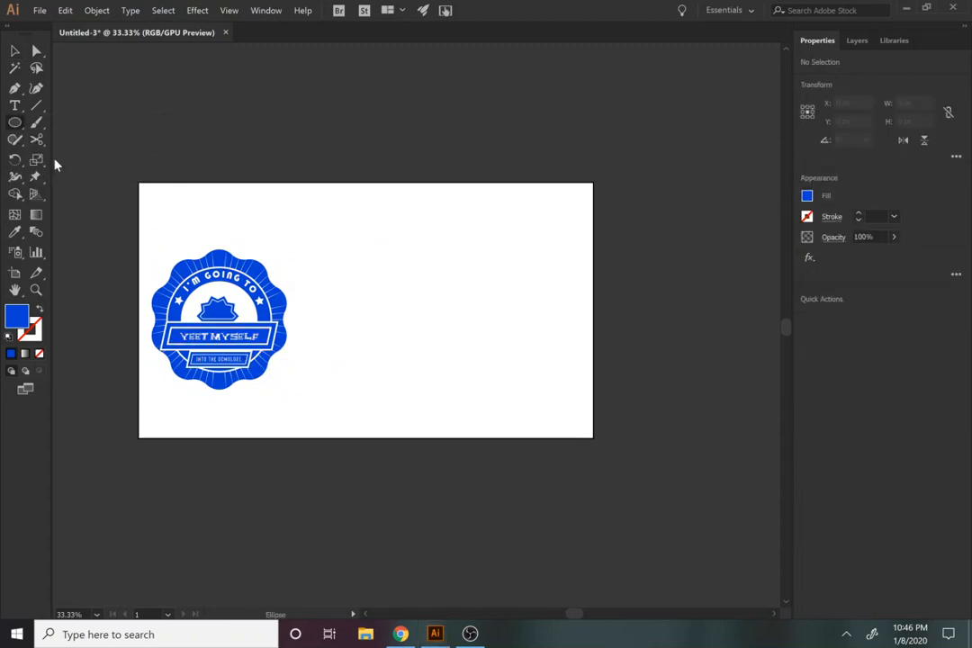
{"action": "left_click_drag", "start_coordinate": [336, 231], "coordinate": [716, 521]}
{"action": "key", "text": "ctrl+z"}
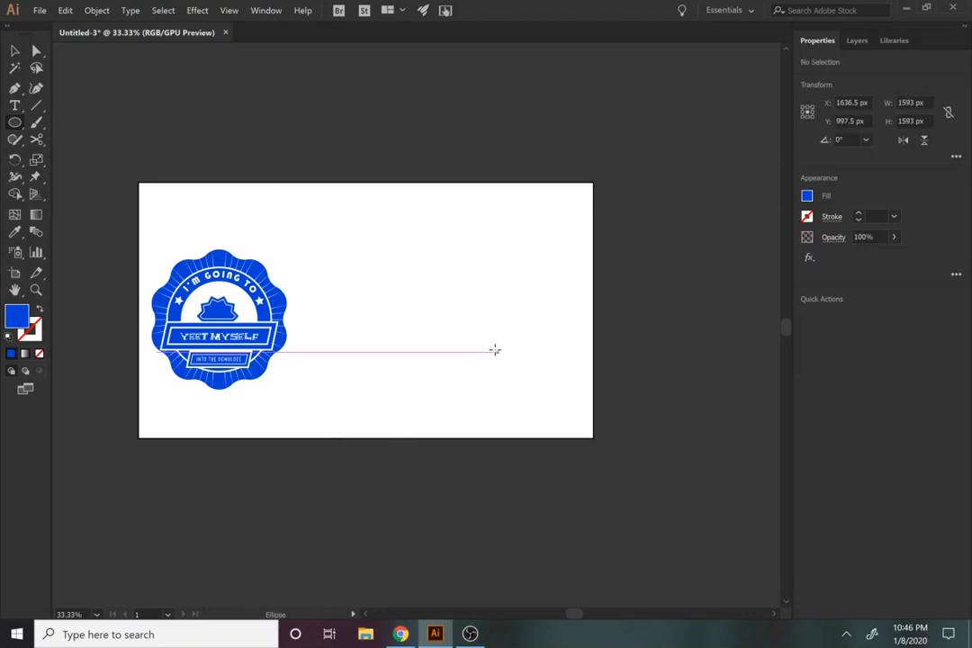
{"action": "left_click_drag", "start_coordinate": [332, 212], "coordinate": [552, 401]}
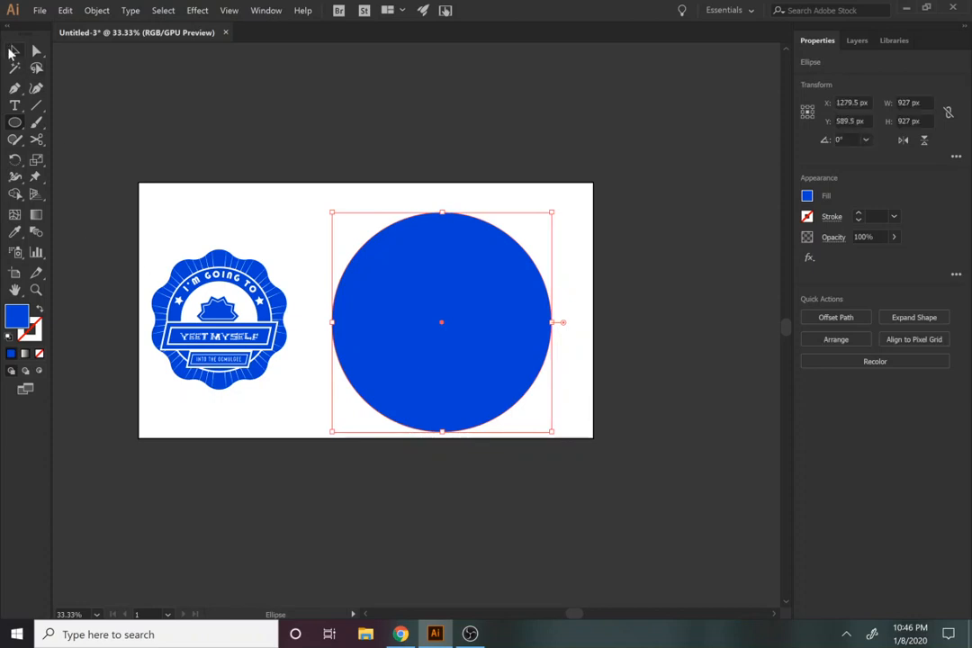
Step: Duplicate the badge onto the blue circle and centre the two on each other horizontally and vertically
{"action": "left_click", "coordinate": [13, 51]}
{"action": "left_click", "coordinate": [196, 270]}
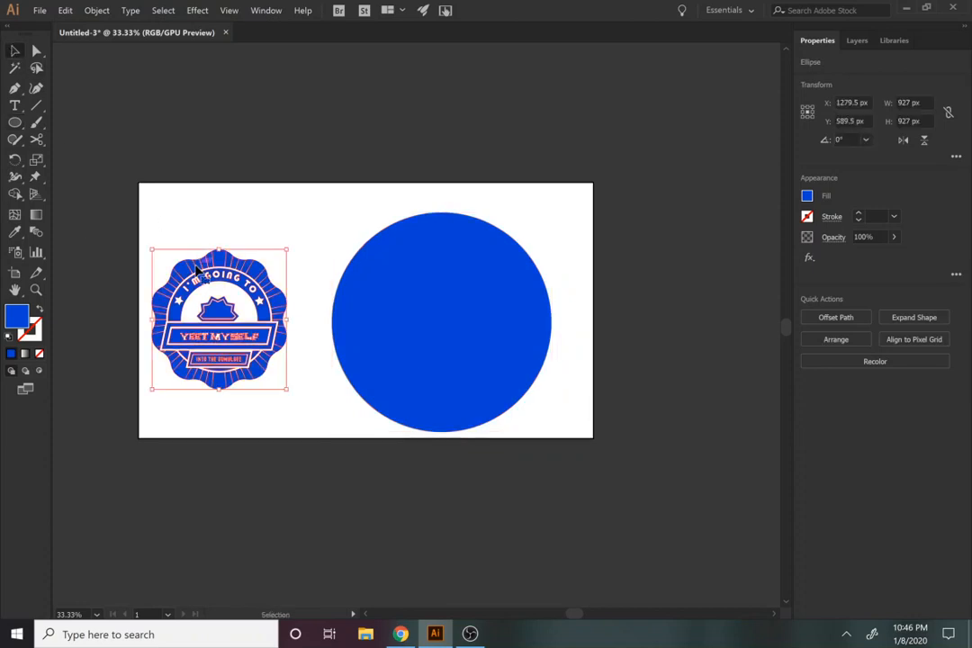
{"action": "left_click_drag", "start_coordinate": [196, 271], "coordinate": [439, 261]}
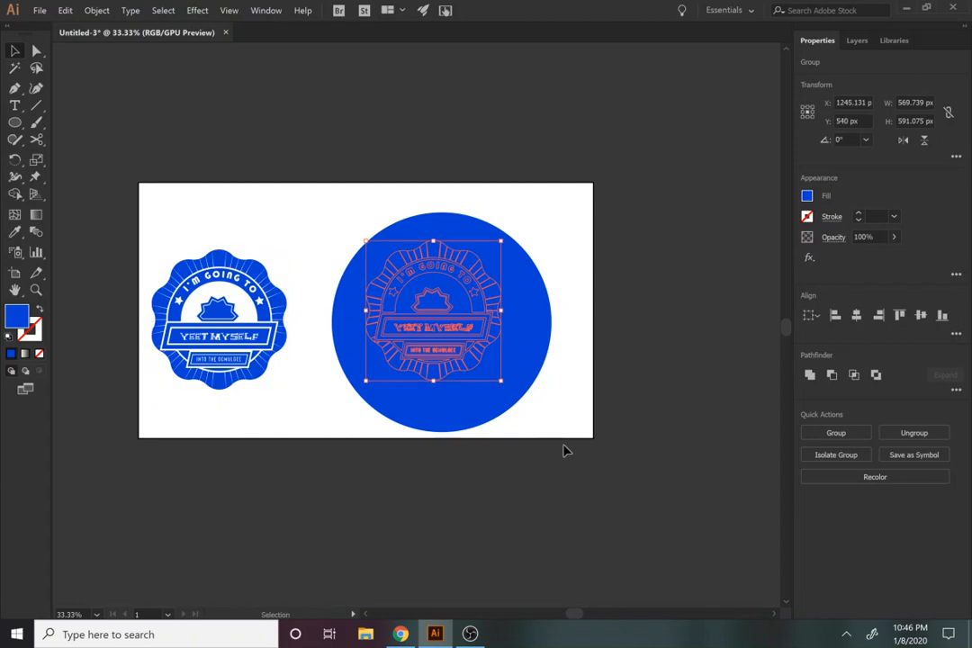
{"action": "left_click", "coordinate": [856, 320]}
{"action": "left_click", "coordinate": [920, 317]}
{"action": "left_click", "coordinate": [651, 399]}
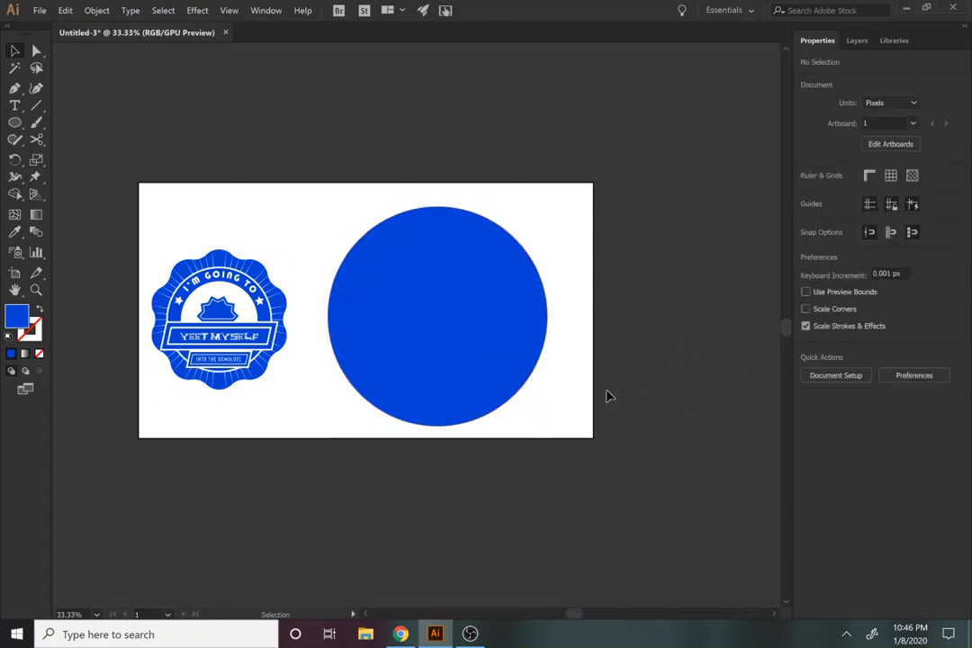
Step: Knock the badge copy out of the blue circle by excluding their overlapping areas
{"action": "left_click", "coordinate": [380, 219]}
{"action": "left_click", "coordinate": [623, 416]}
{"action": "left_click", "coordinate": [484, 352]}
{"action": "left_click_drag", "start_coordinate": [586, 417], "coordinate": [364, 206]}
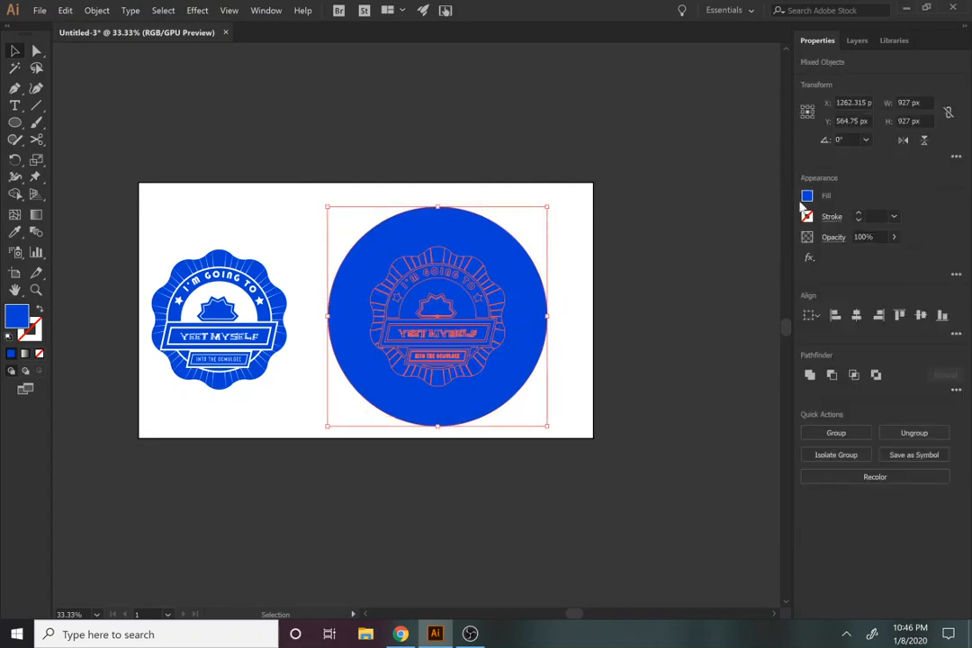
{"action": "left_click", "coordinate": [876, 377]}
{"action": "left_click", "coordinate": [563, 475]}
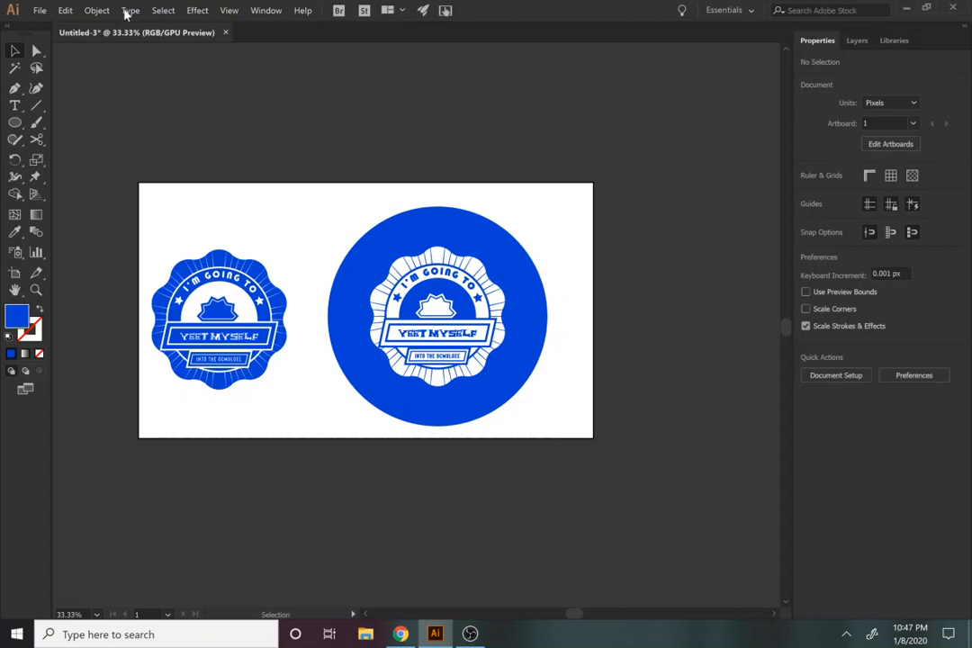
{"action": "left_click", "coordinate": [470, 634]}
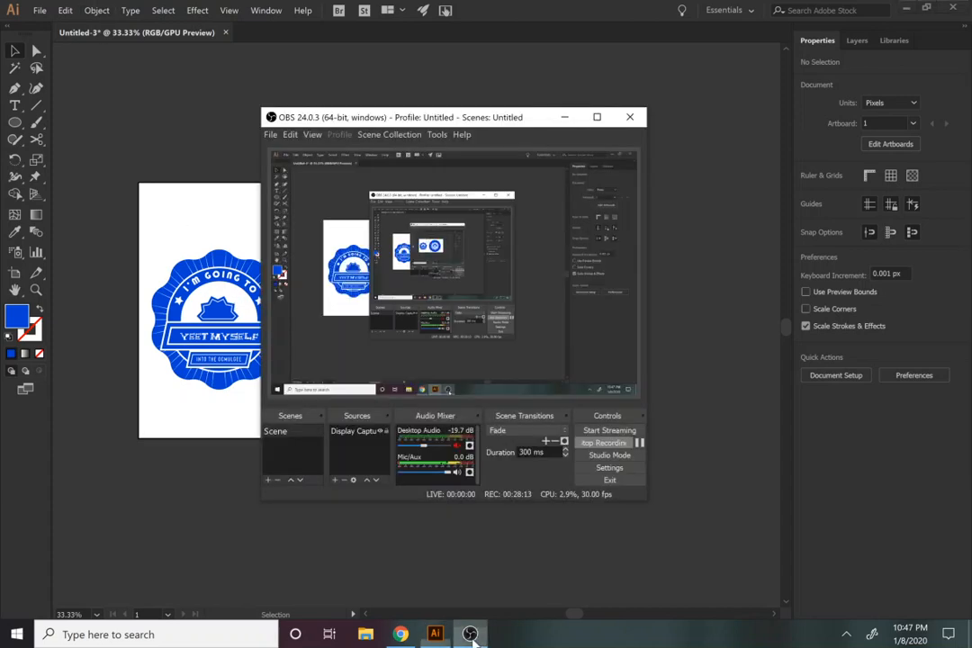